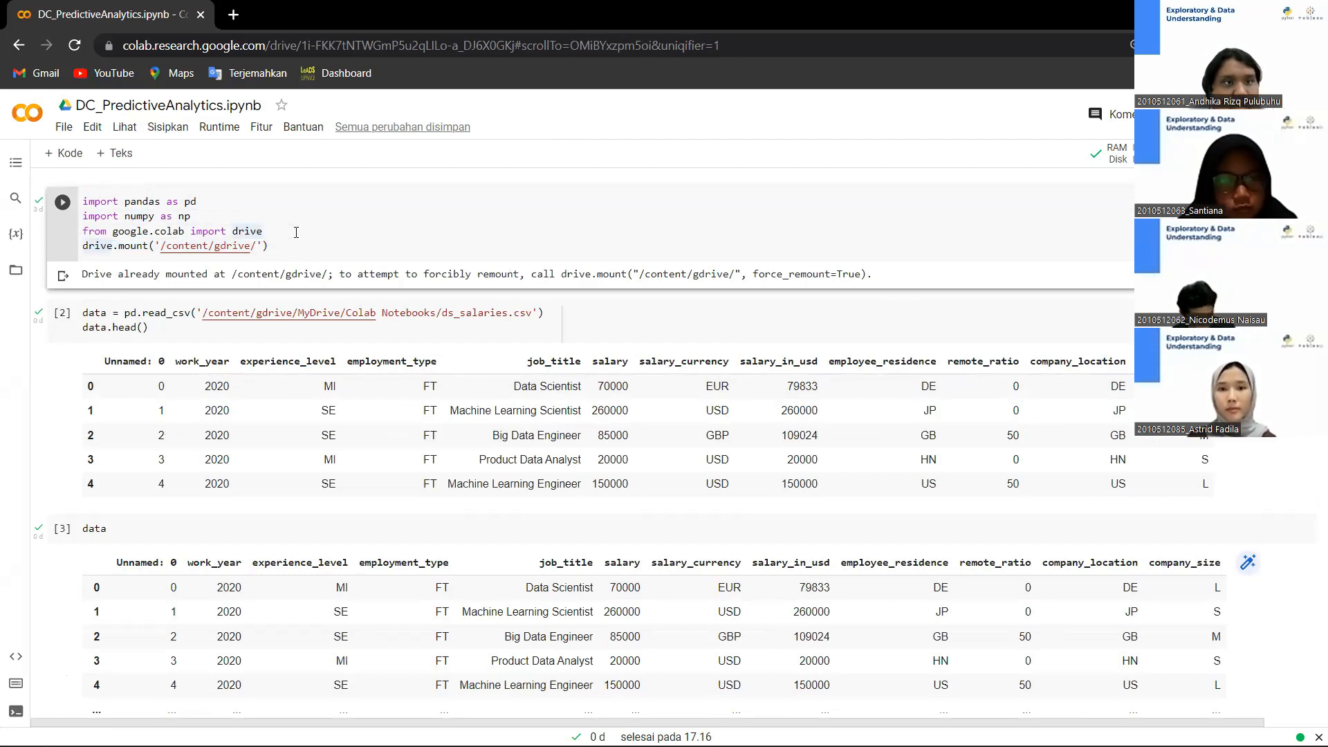
Review the cell that reads ds_salaries.csv with pd.read_csv and its data.head() preview
{"action": "left_click", "coordinate": [167, 329]}
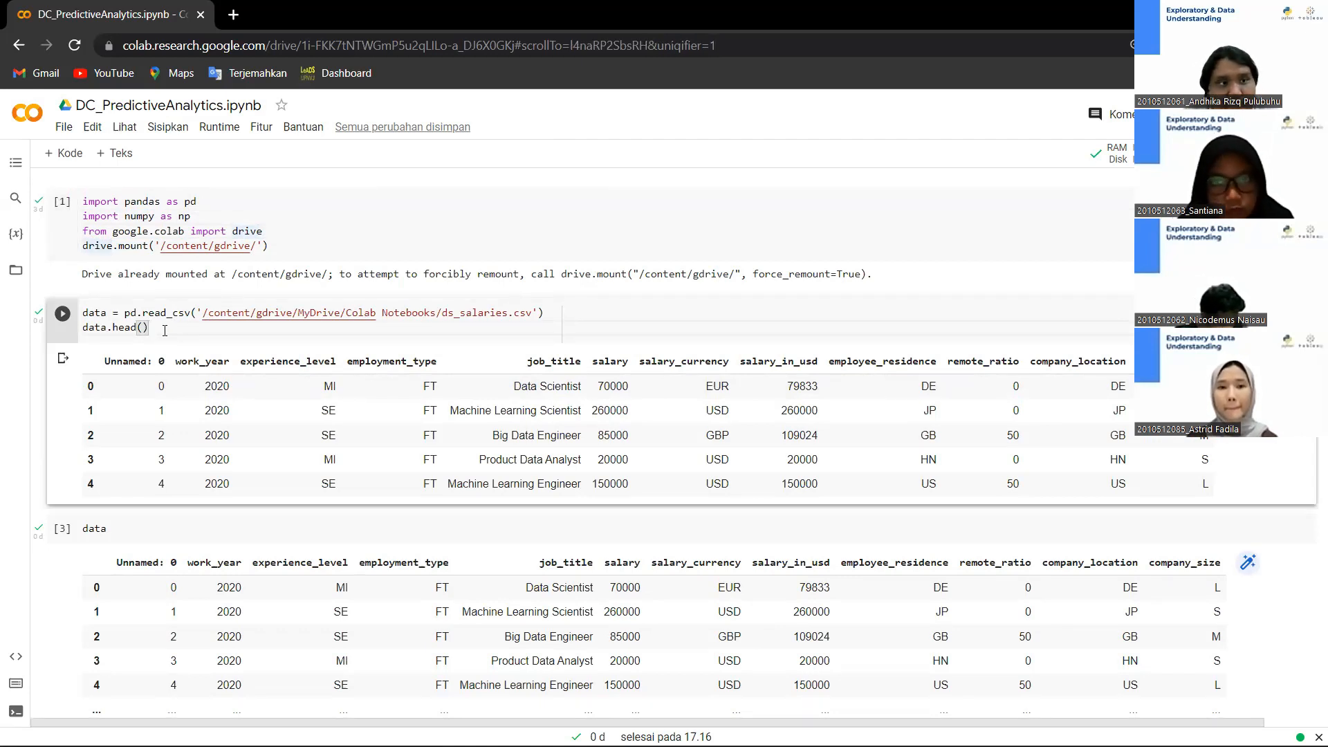
{"action": "left_click_drag", "start_coordinate": [125, 313], "coordinate": [169, 316]}
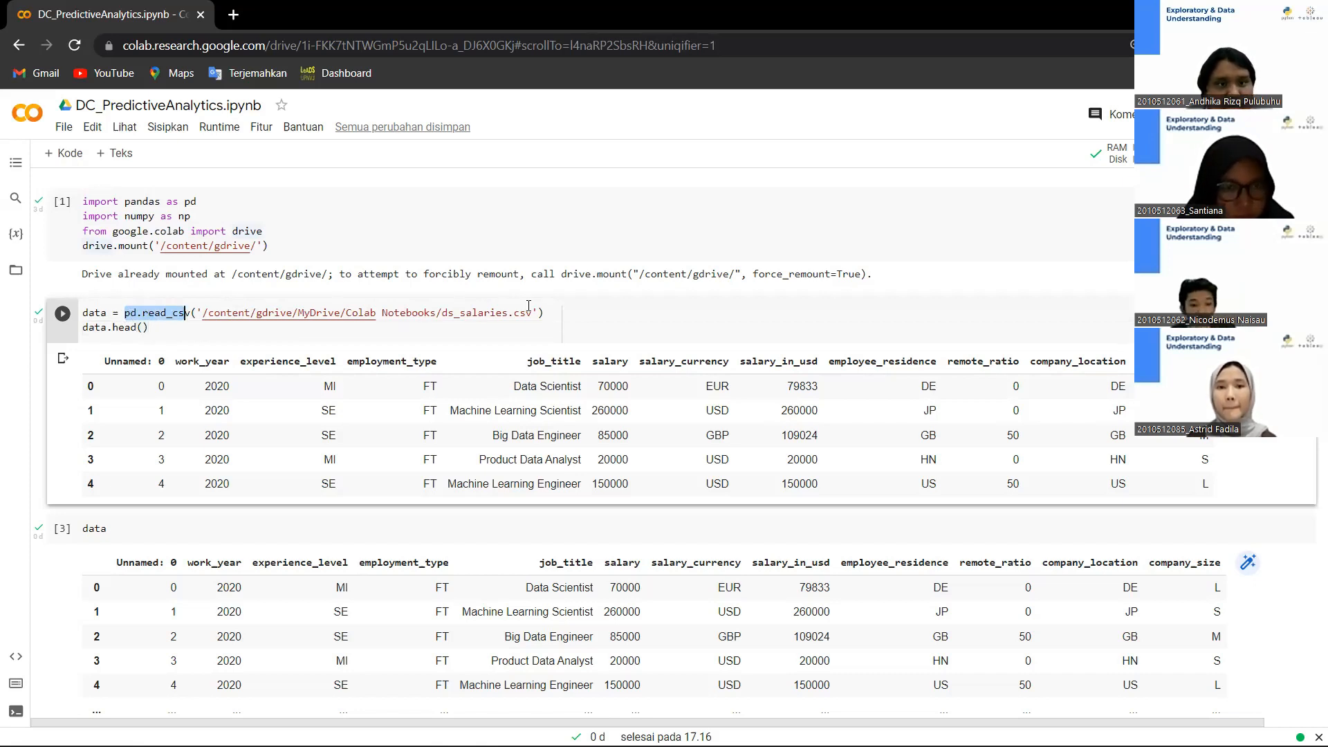
{"action": "left_click_drag", "start_coordinate": [532, 313], "coordinate": [216, 326]}
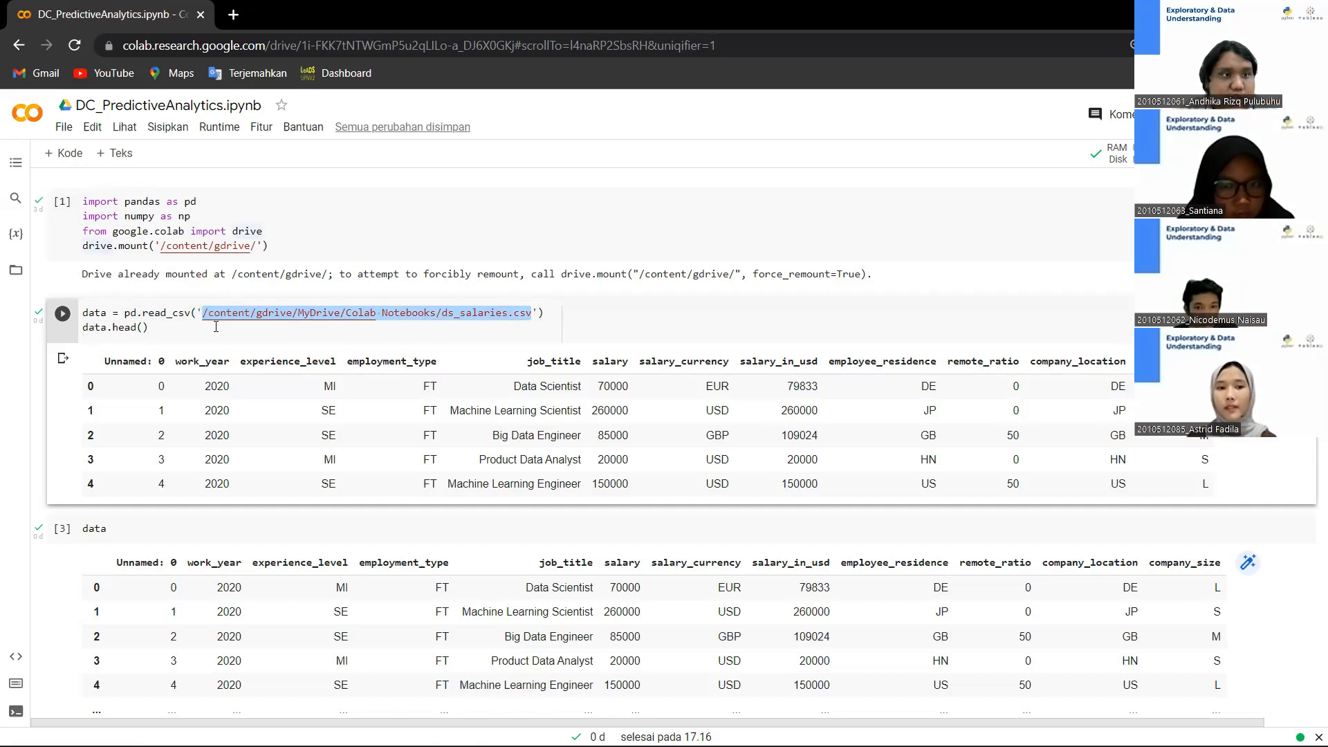
{"action": "left_click", "coordinate": [169, 328]}
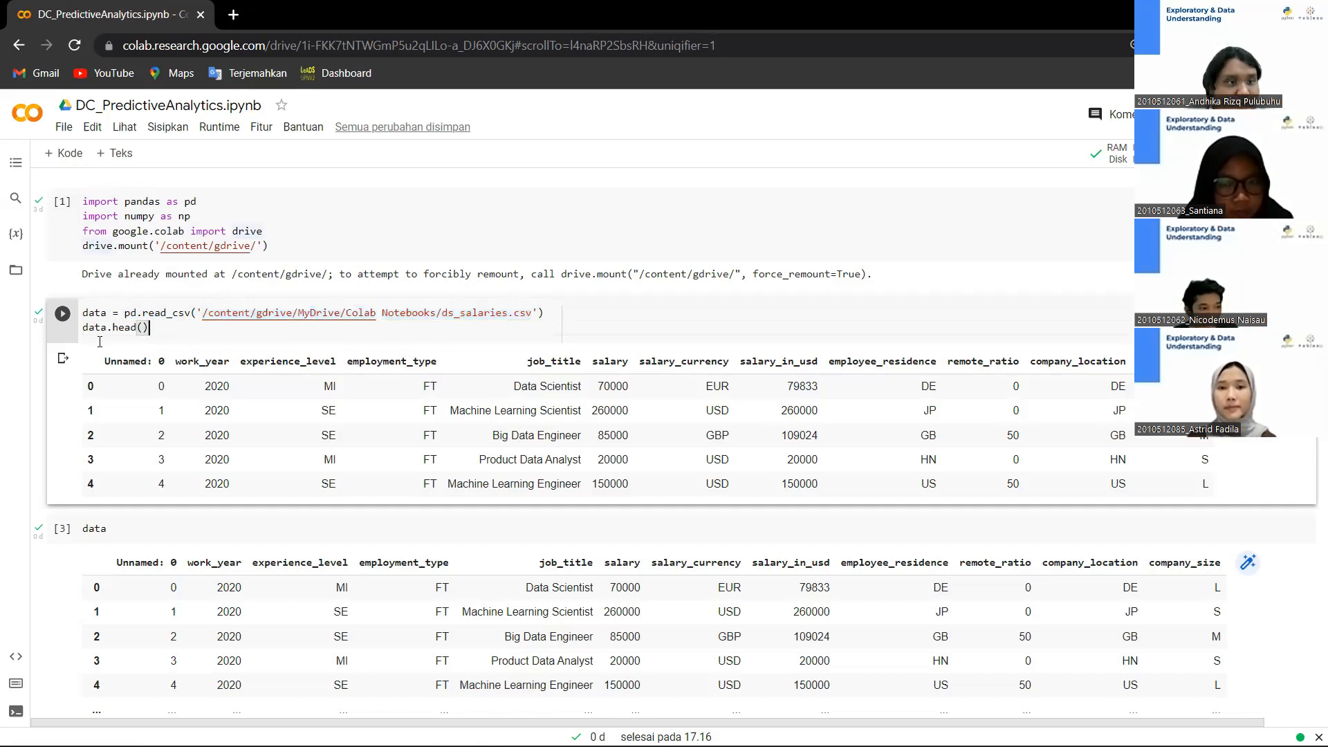
{"action": "left_click_drag", "start_coordinate": [104, 361], "coordinate": [959, 453]}
{"action": "left_click", "coordinate": [530, 433]}
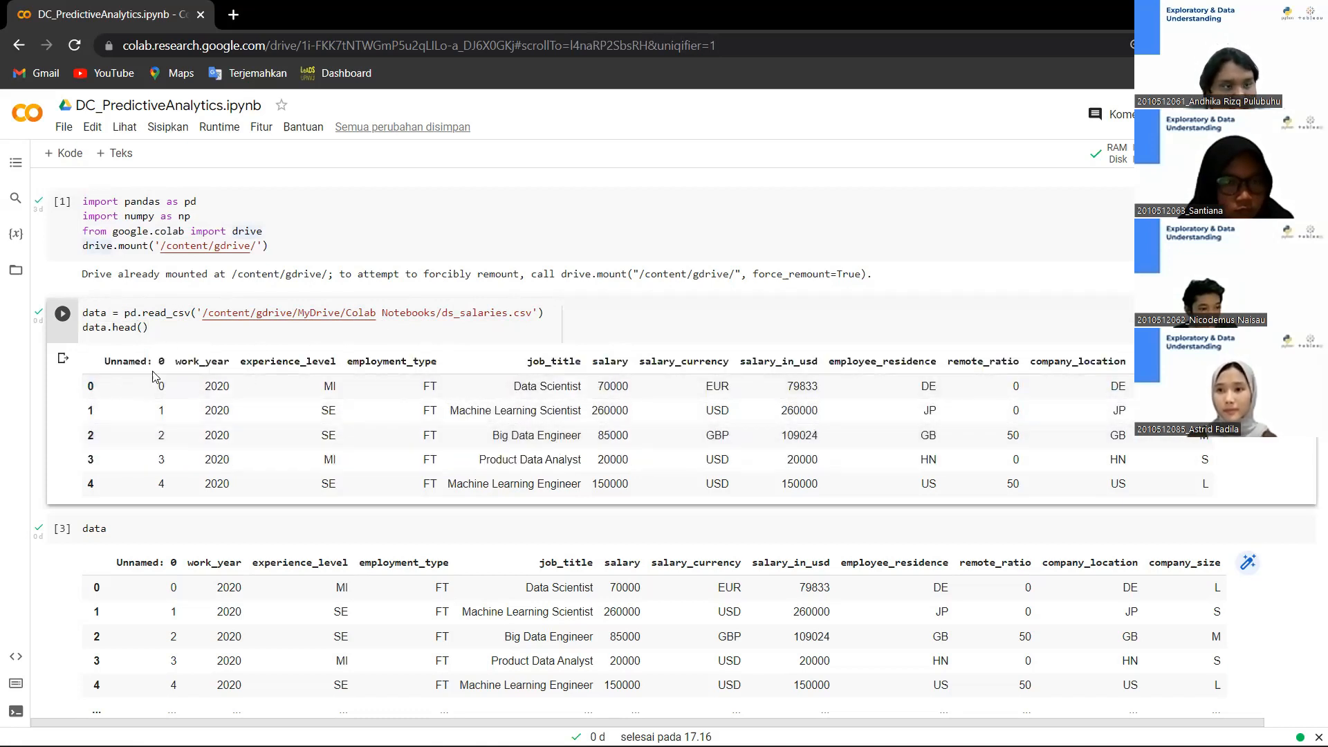
Examine the full salaries table output by the data cell, focusing on the Unnamed: 0 column
{"action": "scroll", "coordinate": [98, 468], "scroll_direction": "down", "scroll_amount": 1}
{"action": "left_click_drag", "start_coordinate": [115, 477], "coordinate": [181, 498]}
{"action": "scroll", "coordinate": [181, 498], "scroll_direction": "down", "scroll_amount": 2}
{"action": "scroll", "coordinate": [181, 498], "scroll_direction": "up", "scroll_amount": 1}
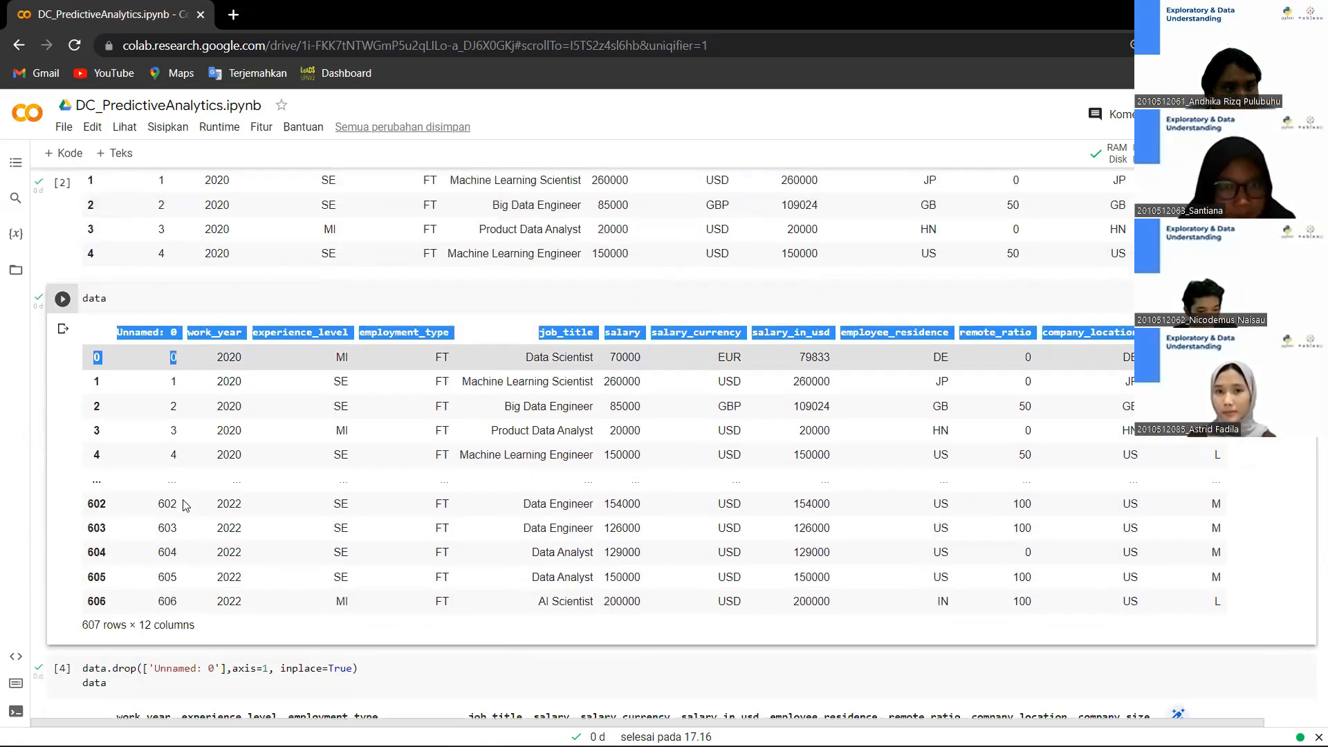
{"action": "left_click", "coordinate": [161, 466]}
{"action": "left_click_drag", "start_coordinate": [119, 389], "coordinate": [177, 362]}
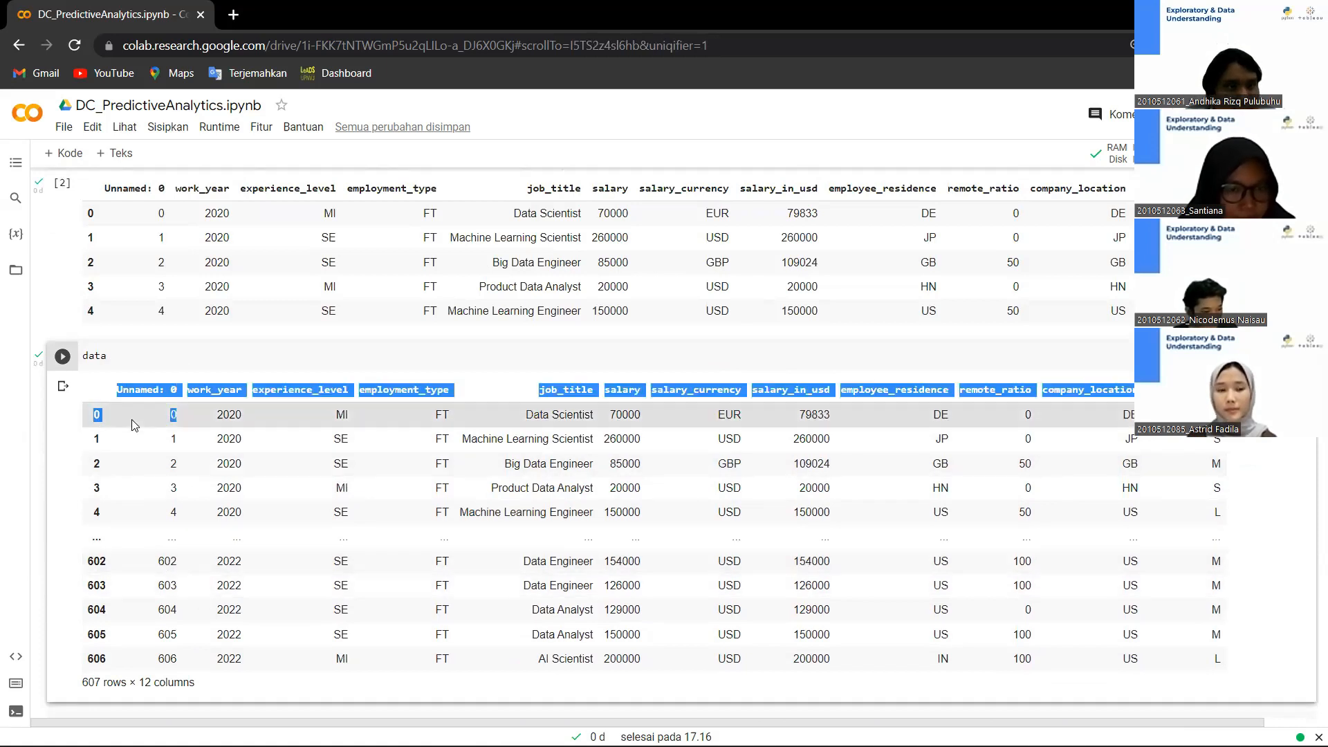
{"action": "left_click_drag", "start_coordinate": [199, 434], "coordinate": [177, 488]}
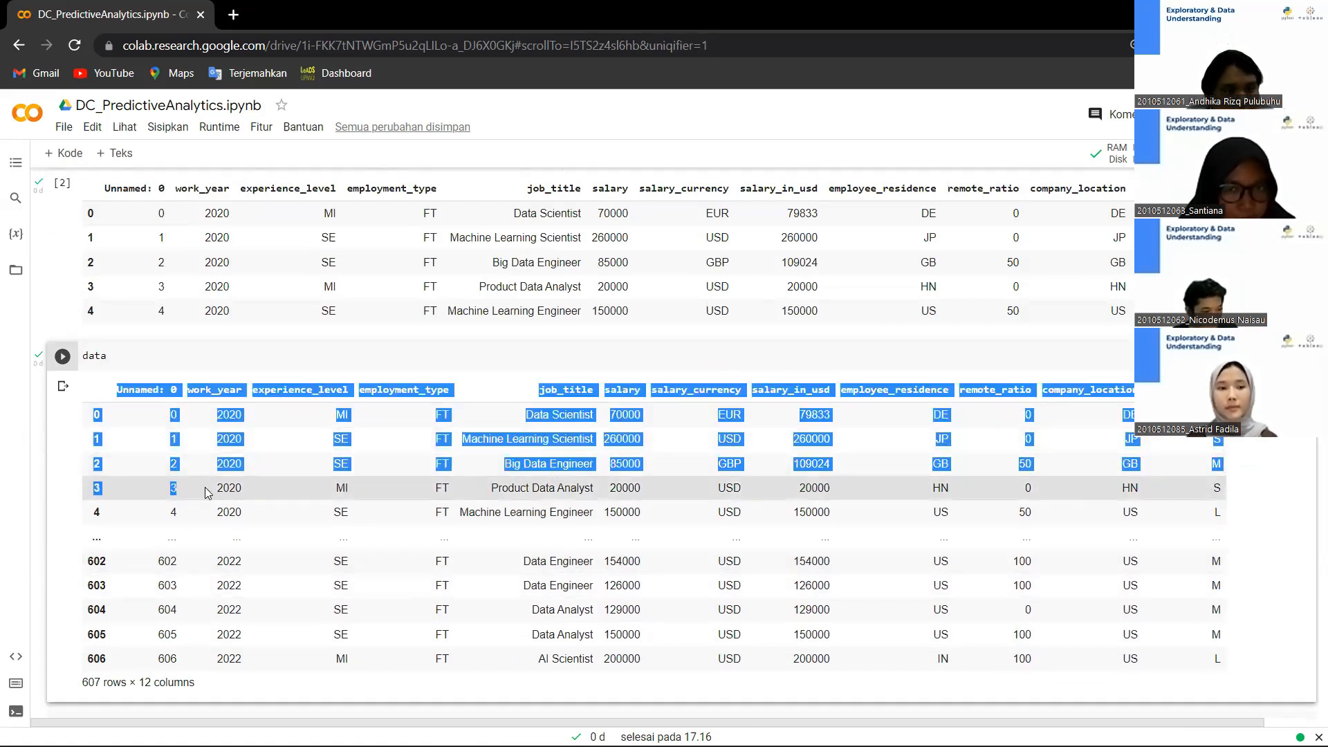
Review the cell dropping the 'Unnamed: 0' column and the column headers of its output table
{"action": "scroll", "coordinate": [201, 450], "scroll_direction": "down", "scroll_amount": 3}
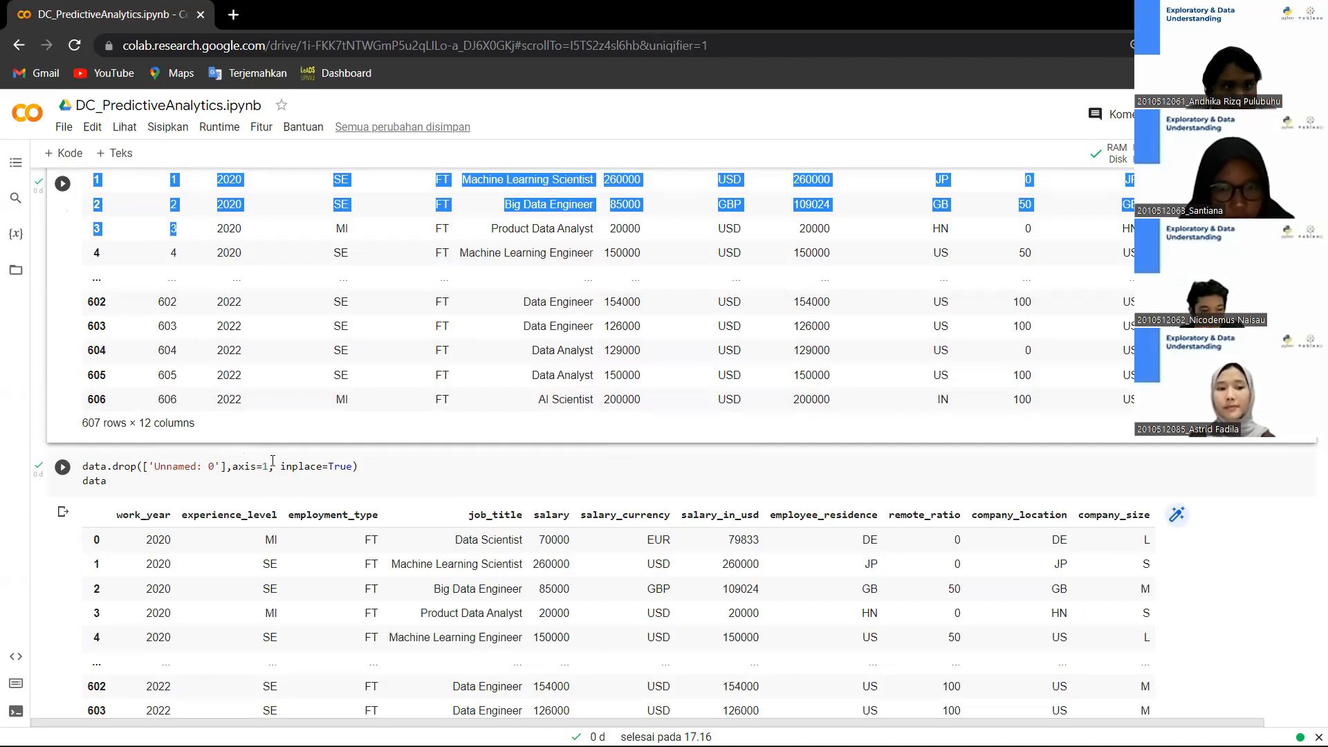
{"action": "scroll", "coordinate": [340, 437], "scroll_direction": "down", "scroll_amount": 2}
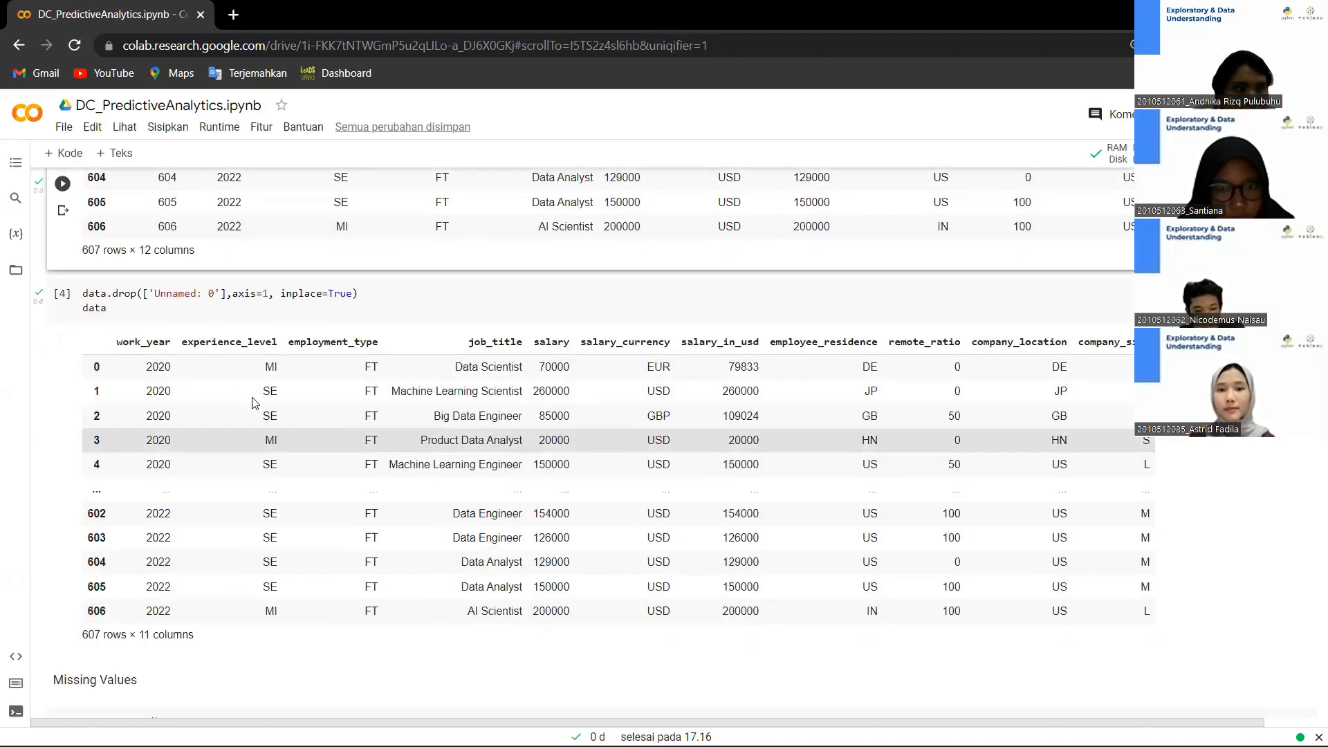
{"action": "left_click_drag", "start_coordinate": [119, 343], "coordinate": [769, 347]}
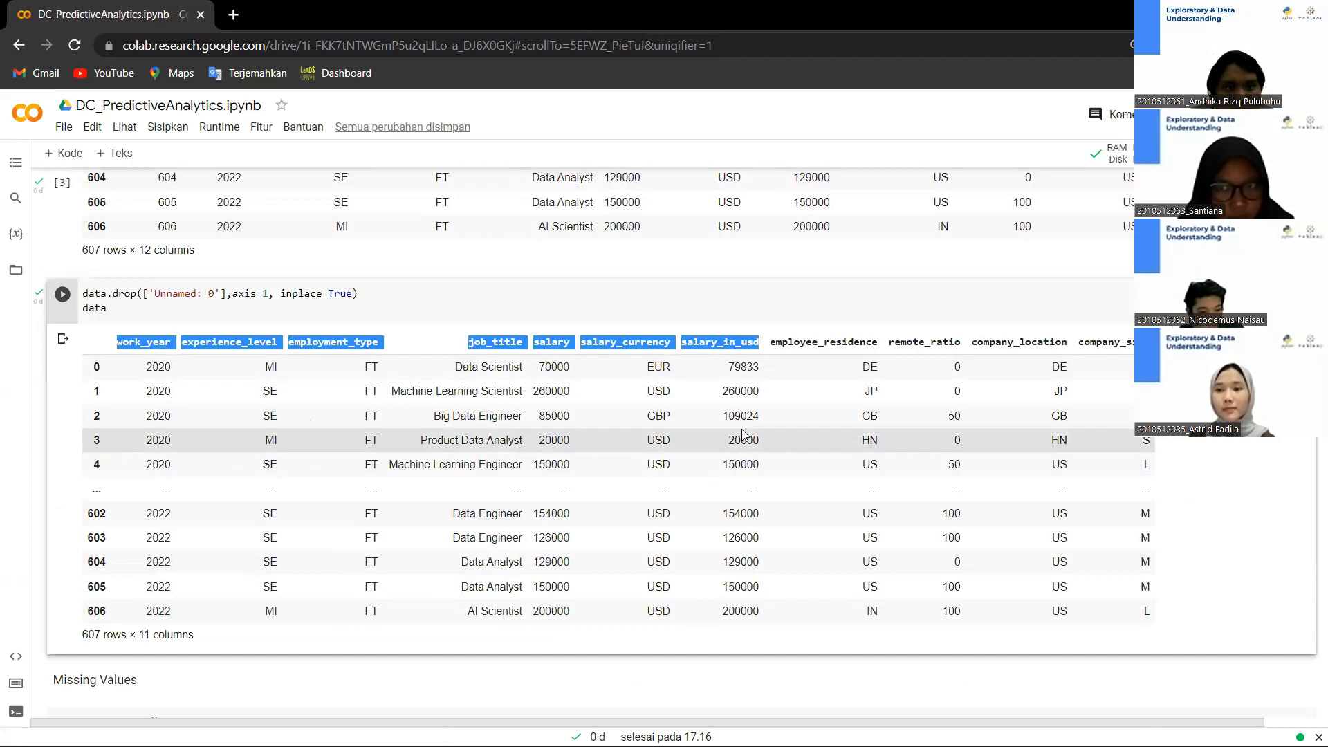
{"action": "left_click", "coordinate": [740, 439]}
Examine the data.isnull() cell and its output table in the Missing Values section
{"action": "scroll", "coordinate": [420, 411], "scroll_direction": "down", "scroll_amount": 5}
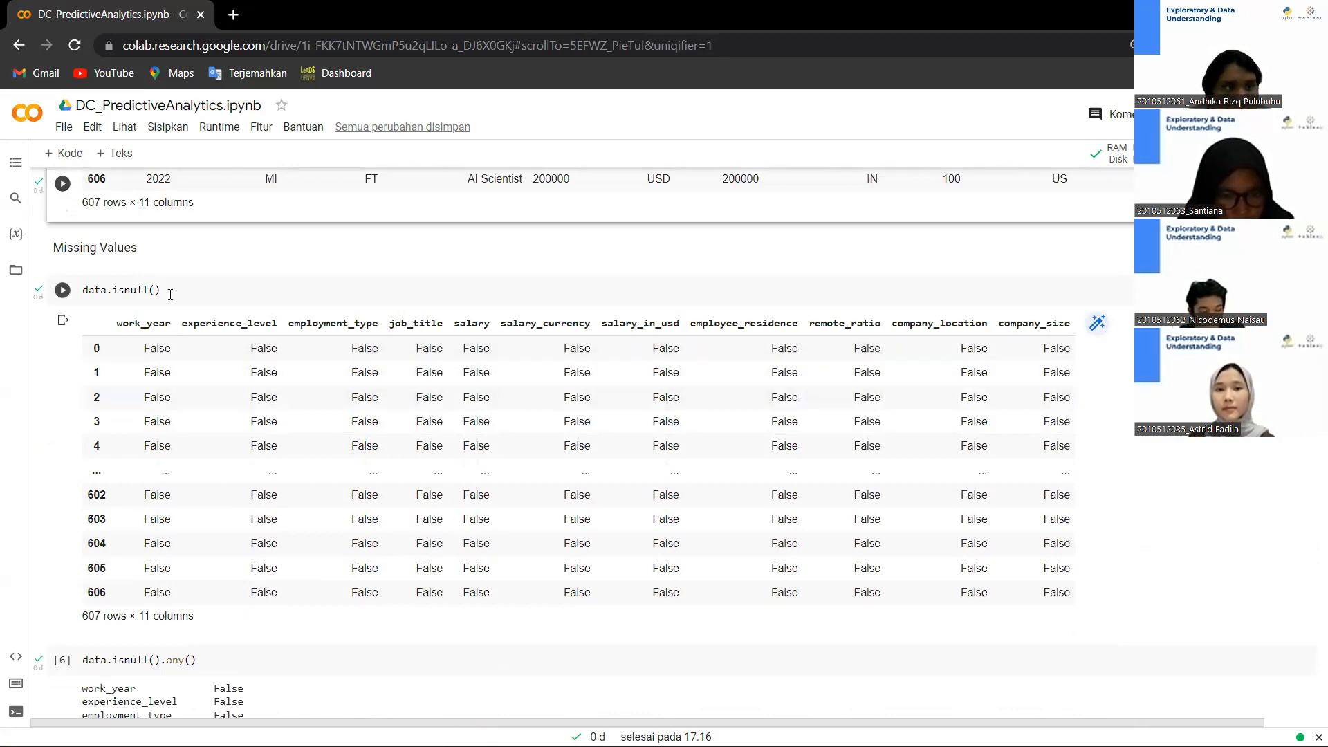
{"action": "left_click_drag", "start_coordinate": [168, 293], "coordinate": [112, 291]}
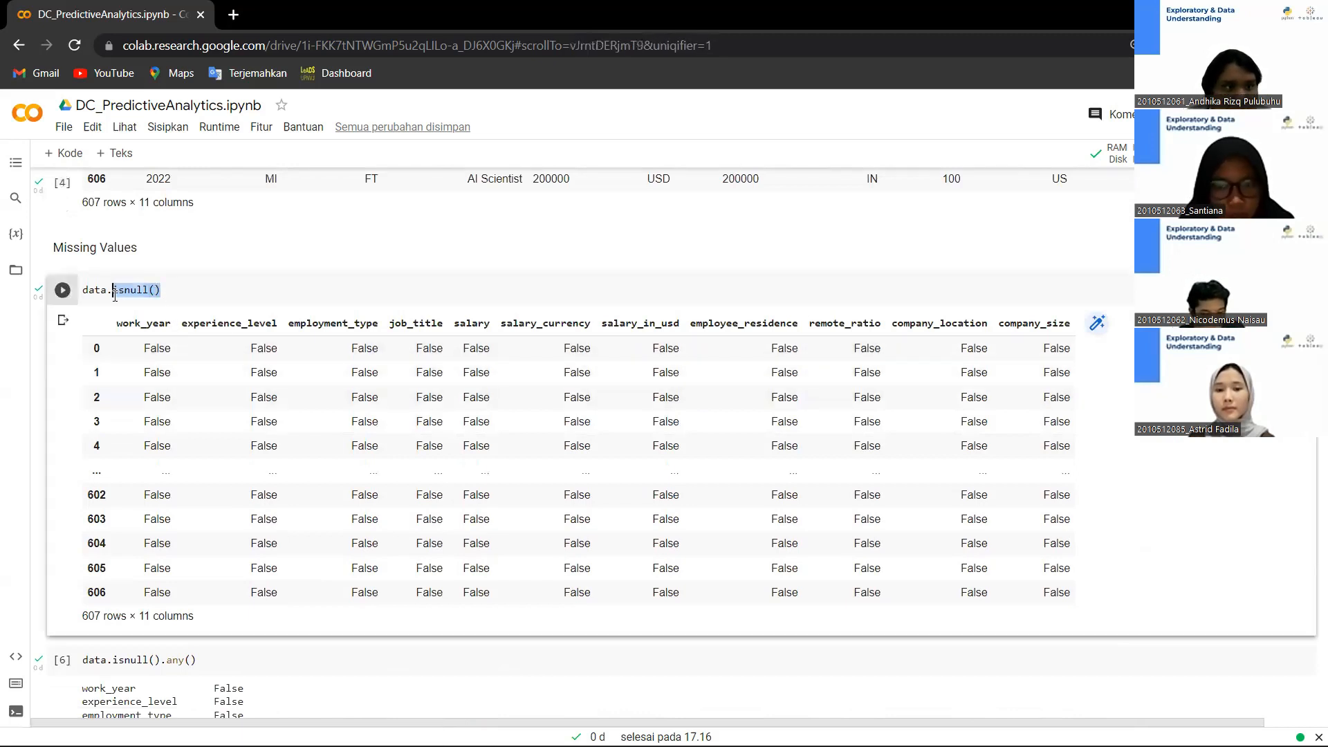
{"action": "left_click", "coordinate": [215, 288]}
{"action": "scroll", "coordinate": [207, 325], "scroll_direction": "up", "scroll_amount": 1}
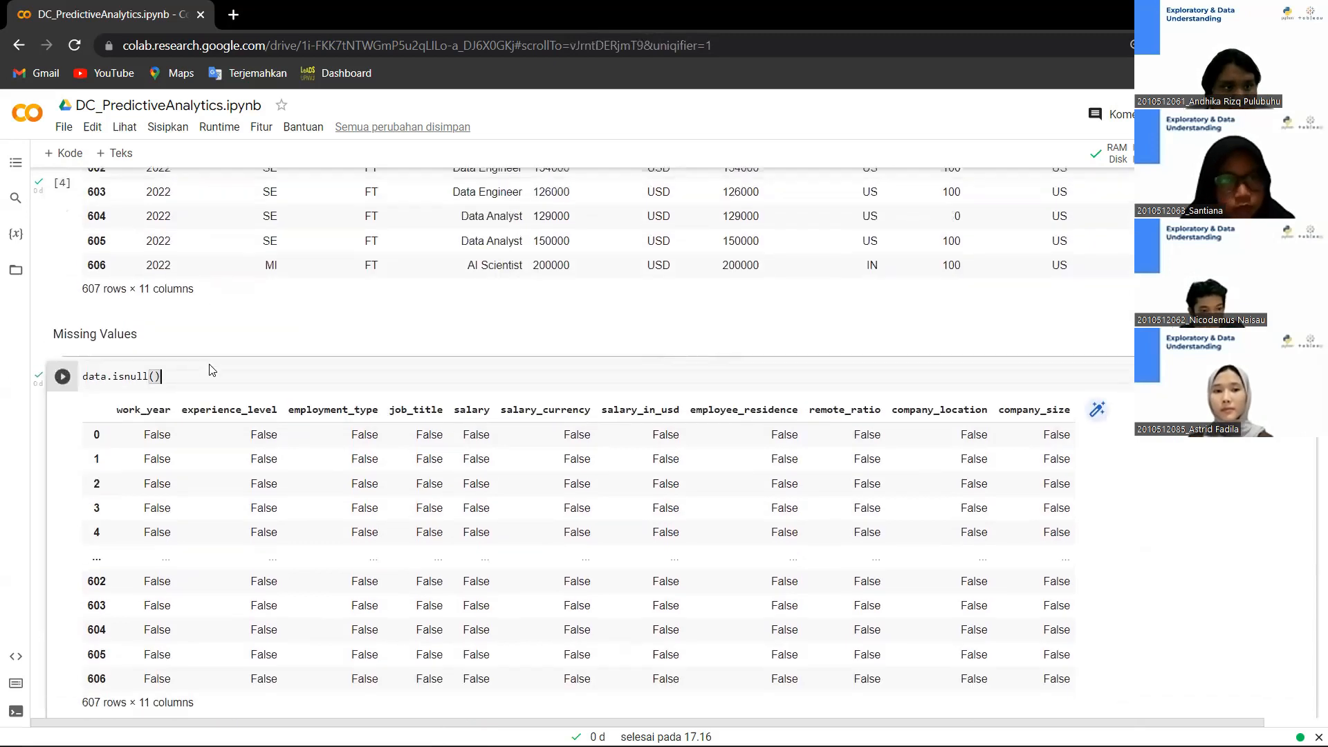
{"action": "scroll", "coordinate": [208, 368], "scroll_direction": "down", "scroll_amount": 1}
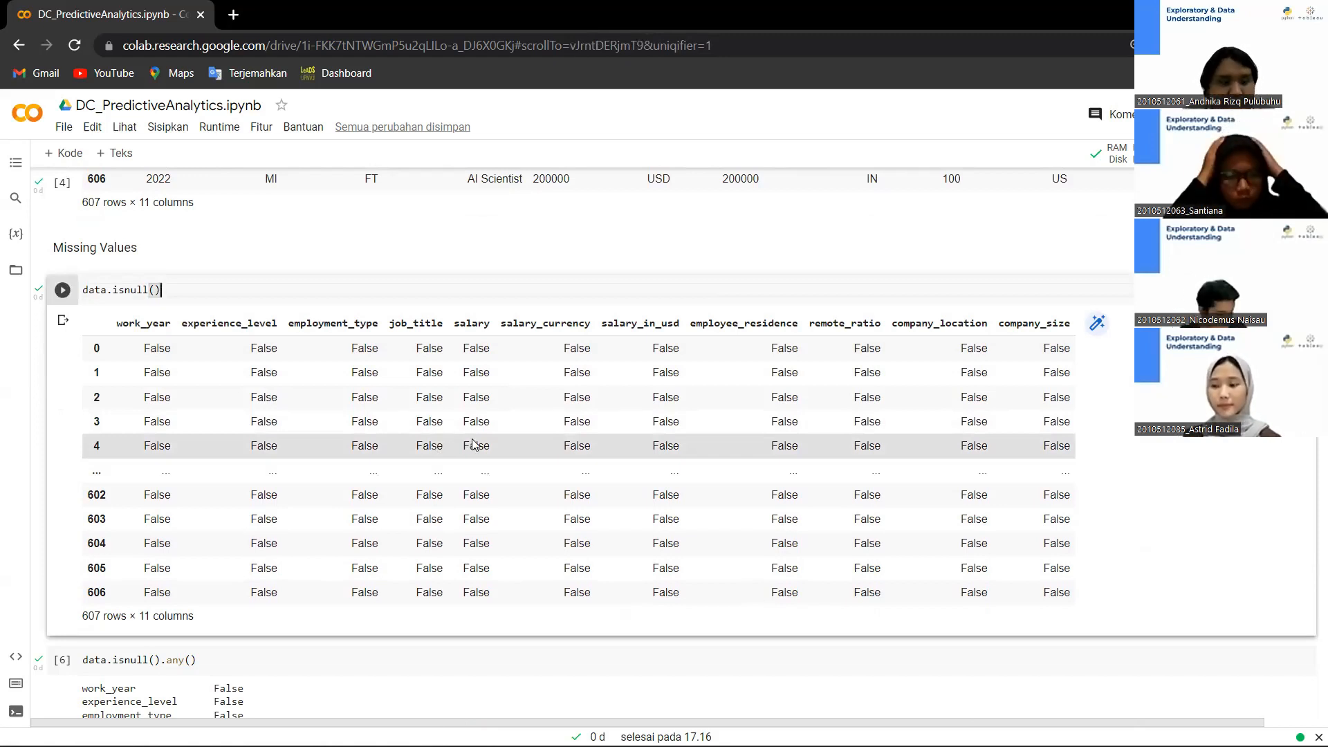
{"action": "scroll", "coordinate": [448, 425], "scroll_direction": "down", "scroll_amount": 2}
{"action": "scroll", "coordinate": [448, 424], "scroll_direction": "up", "scroll_amount": 2}
{"action": "left_click_drag", "start_coordinate": [122, 323], "coordinate": [581, 445]}
{"action": "left_click", "coordinate": [632, 466]}
{"action": "left_click_drag", "start_coordinate": [140, 477], "coordinate": [874, 542]}
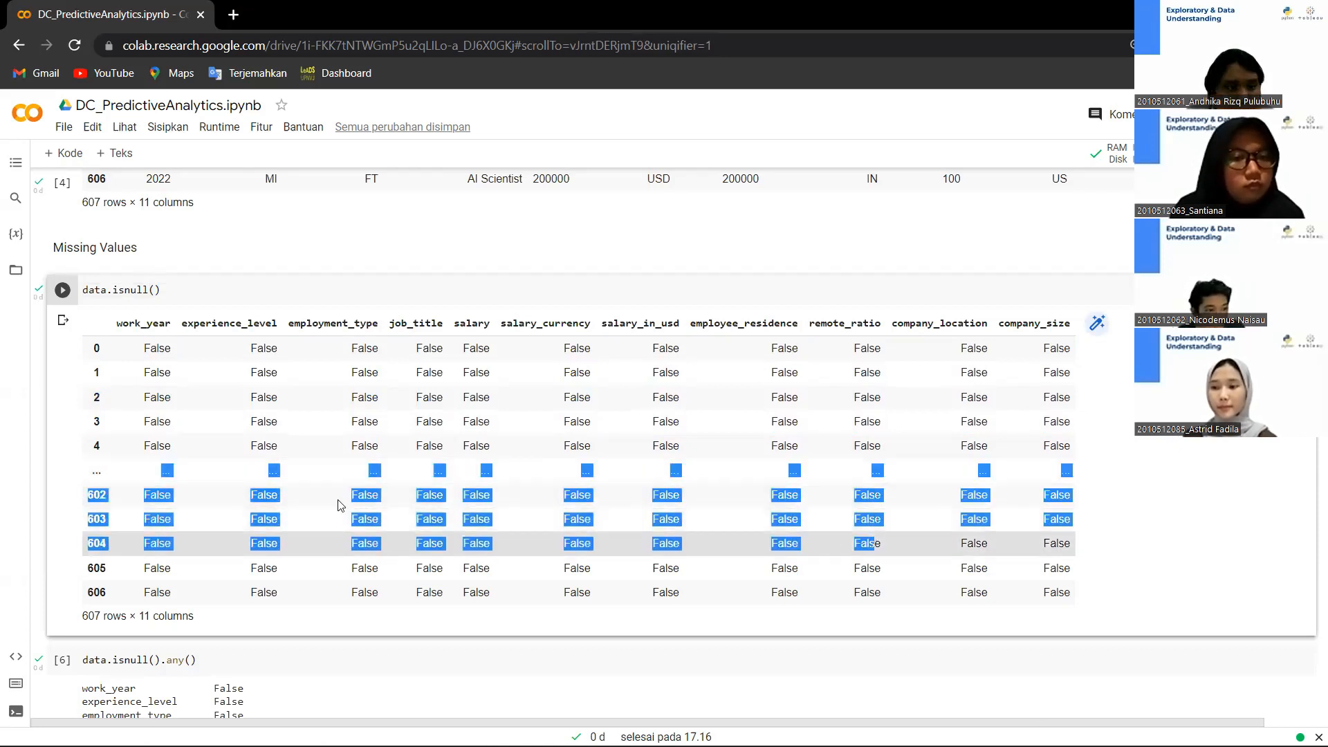
Check the per-column missing-value results of data.isnull().any()
{"action": "scroll", "coordinate": [338, 505], "scroll_direction": "down", "scroll_amount": 2}
{"action": "left_click", "coordinate": [202, 486]}
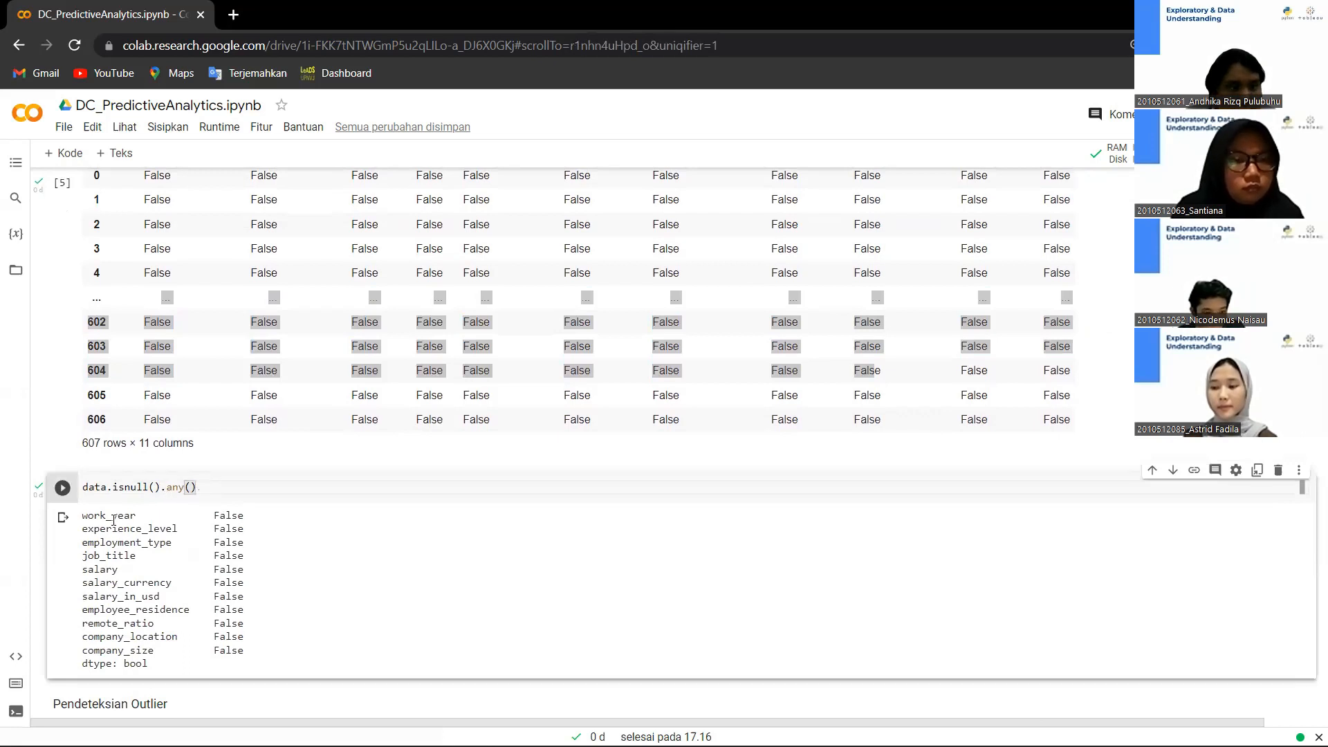
{"action": "left_click_drag", "start_coordinate": [84, 516], "coordinate": [261, 657]}
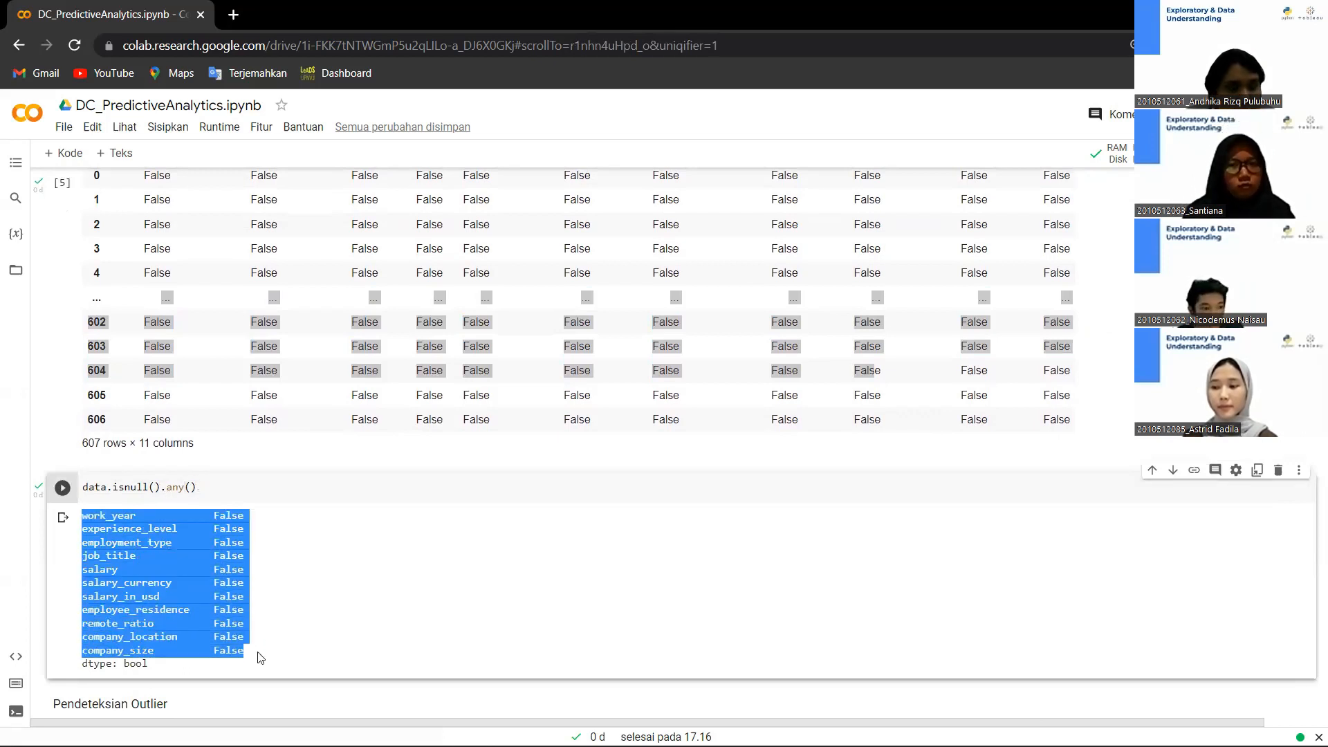
{"action": "left_click", "coordinate": [285, 612]}
{"action": "scroll", "coordinate": [270, 579], "scroll_direction": "down", "scroll_amount": 1}
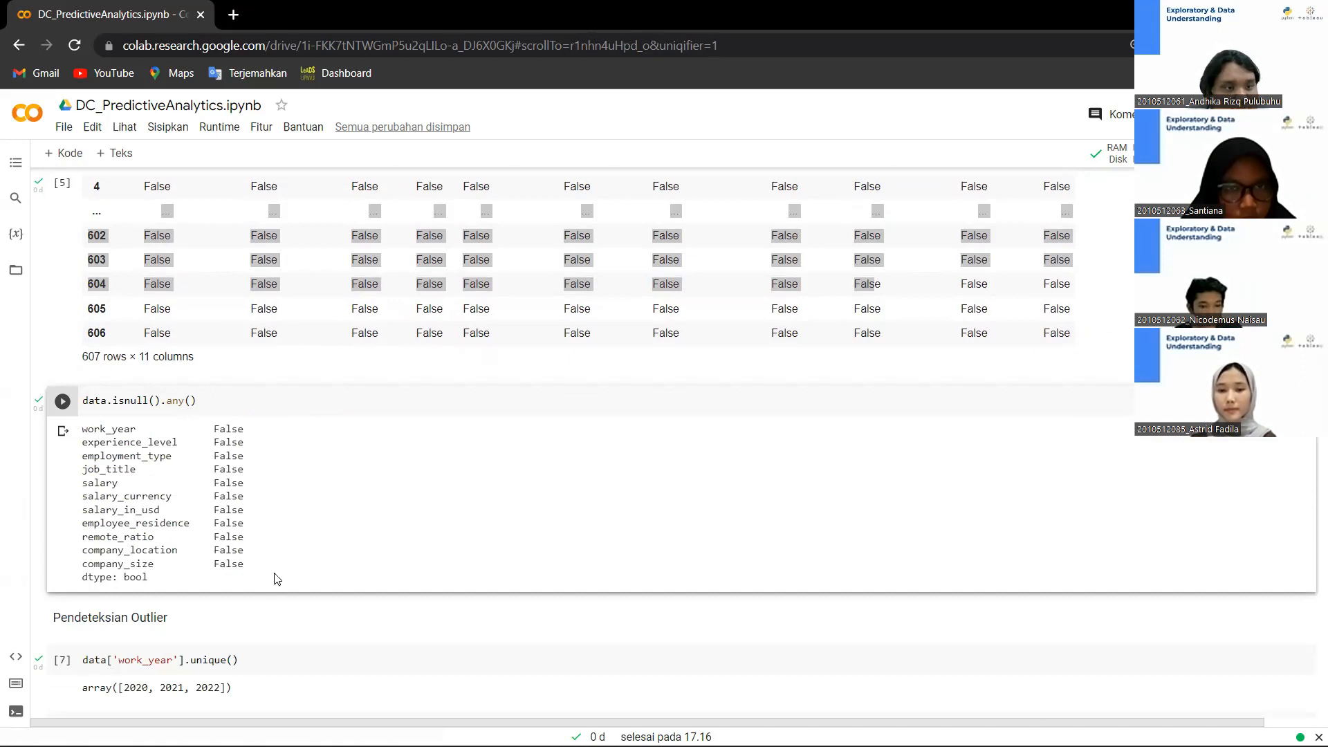
{"action": "scroll", "coordinate": [207, 498], "scroll_direction": "up", "scroll_amount": 1}
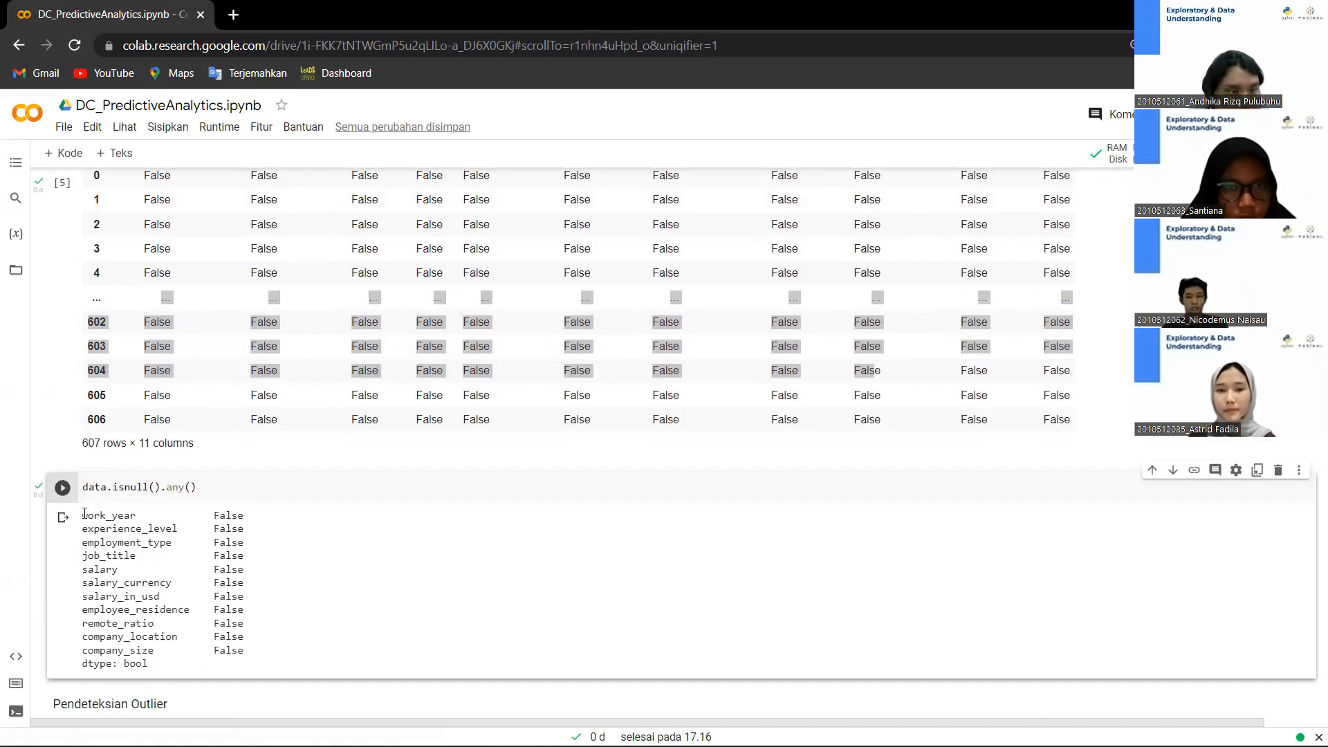
{"action": "left_click_drag", "start_coordinate": [84, 512], "coordinate": [264, 656]}
{"action": "left_click", "coordinate": [334, 573]}
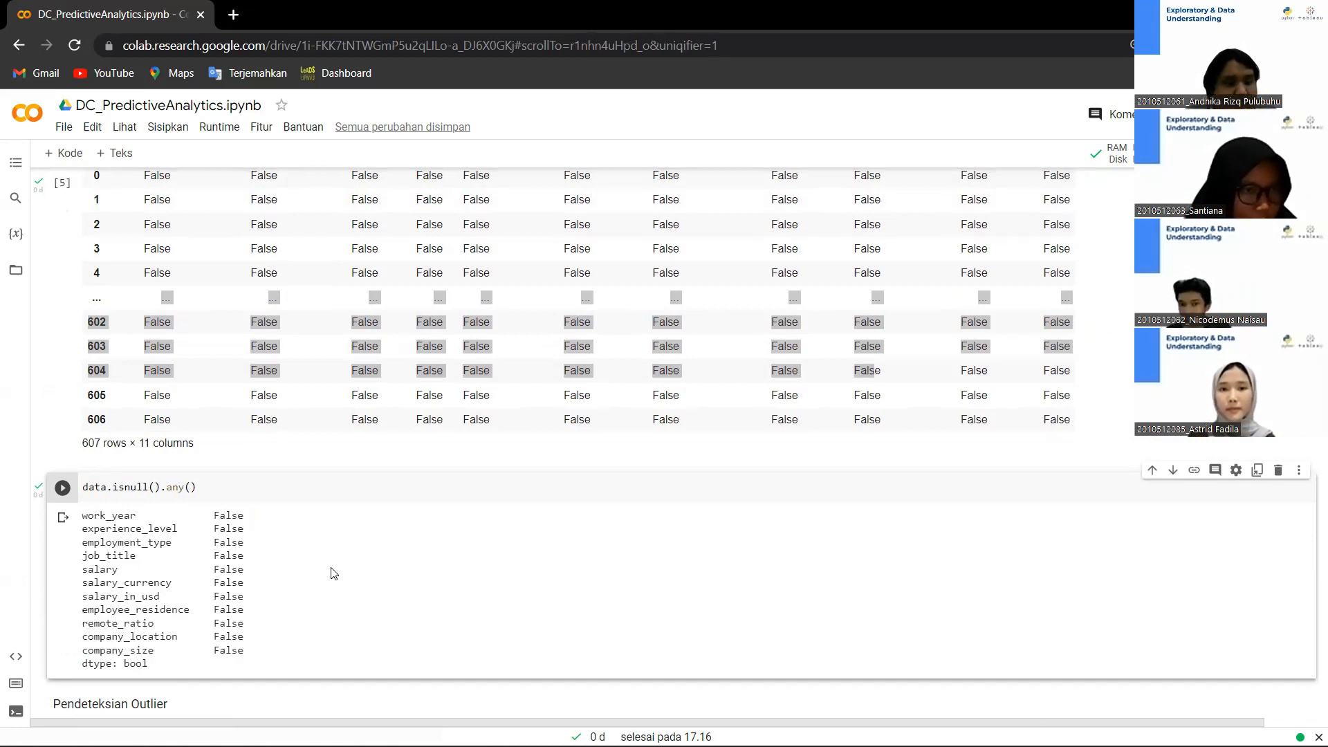
Examine the unique work_year values in the Pendeteksian Outlier section
{"action": "scroll", "coordinate": [334, 573], "scroll_direction": "down", "scroll_amount": 7}
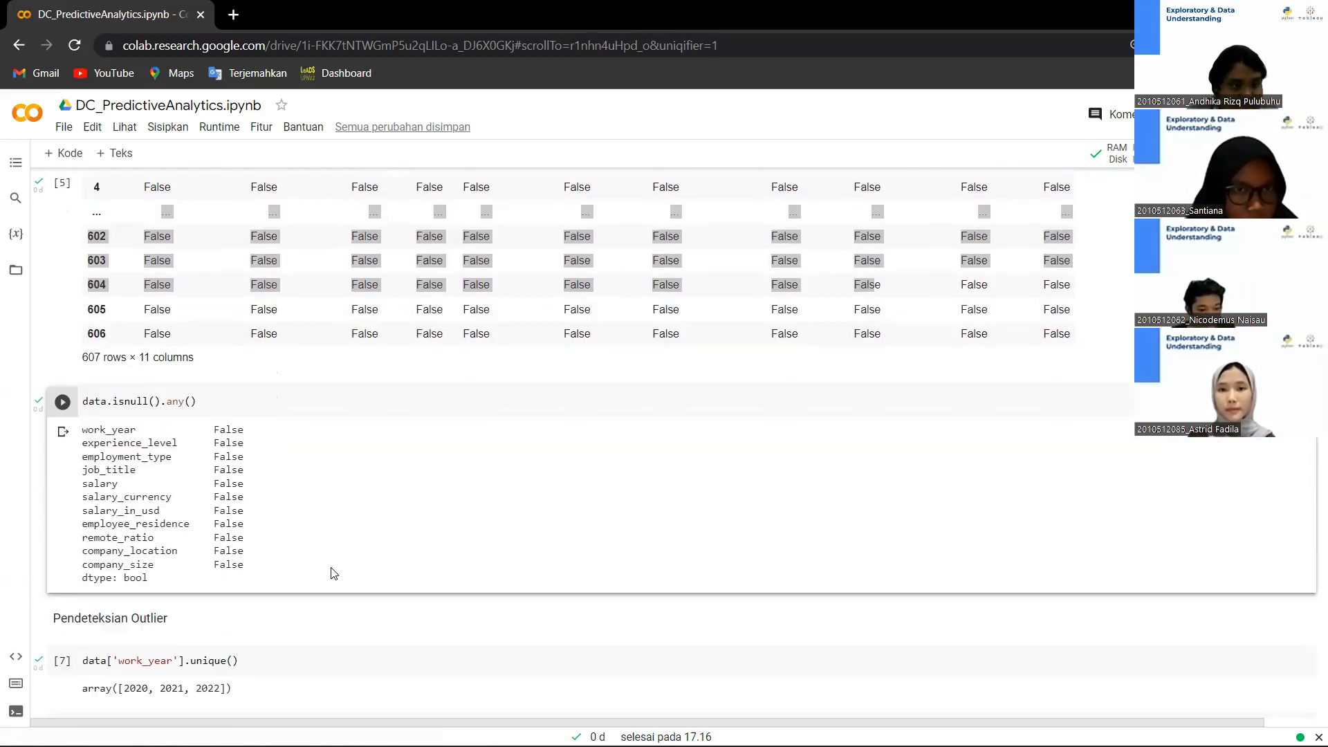
{"action": "scroll", "coordinate": [334, 568], "scroll_direction": "up", "scroll_amount": 3}
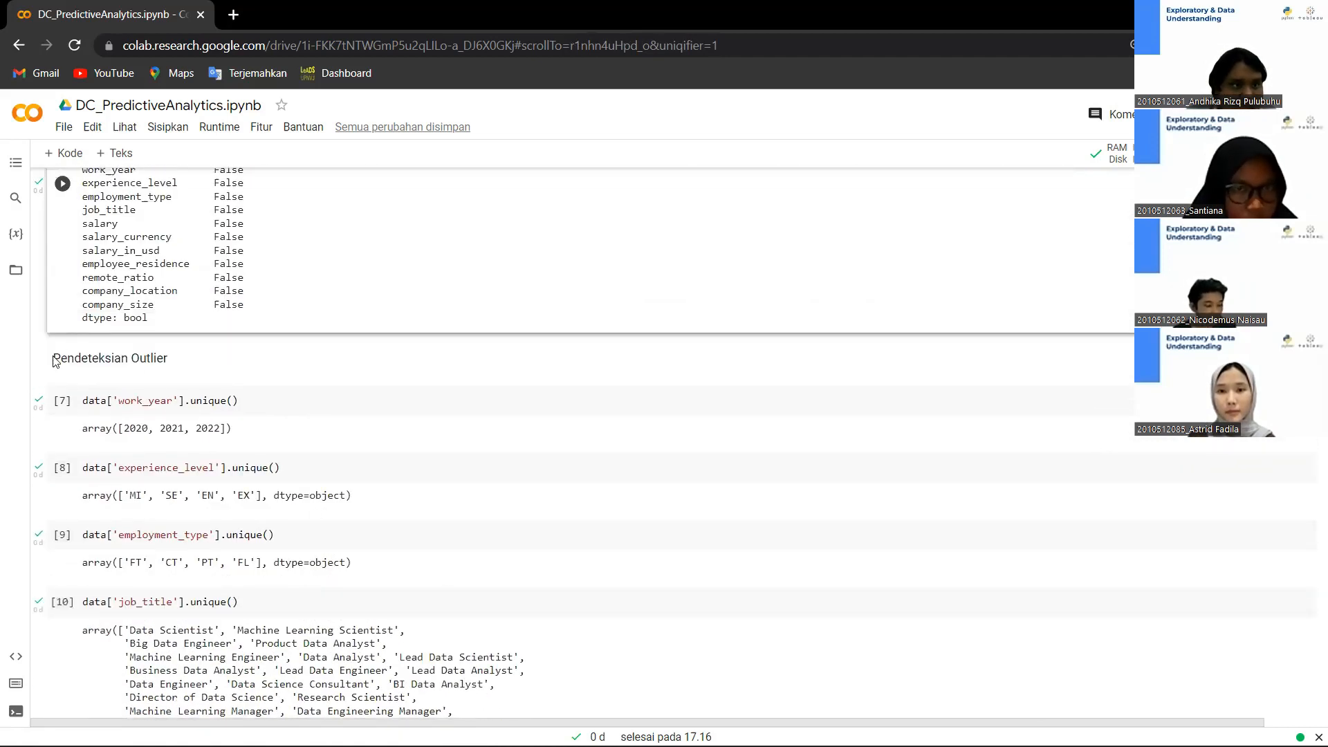
{"action": "left_click", "coordinate": [290, 404]}
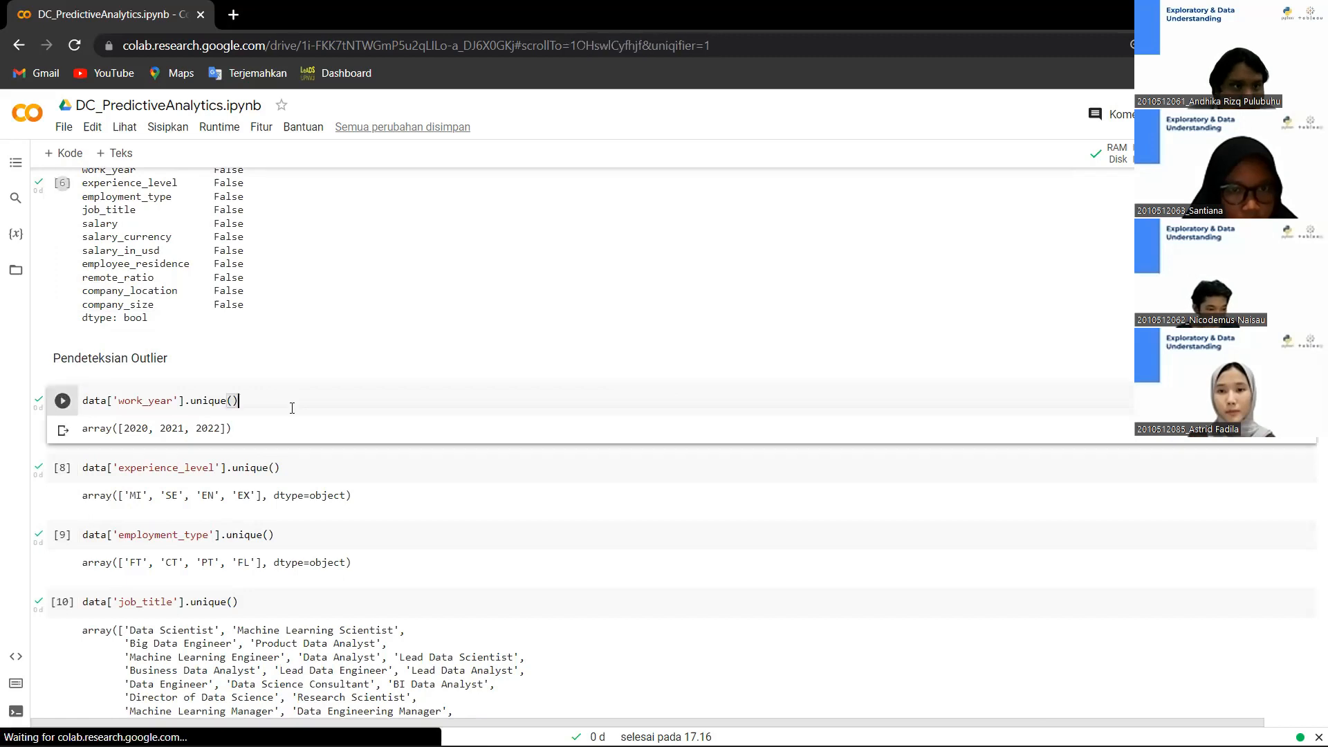
{"action": "left_click", "coordinate": [318, 349]}
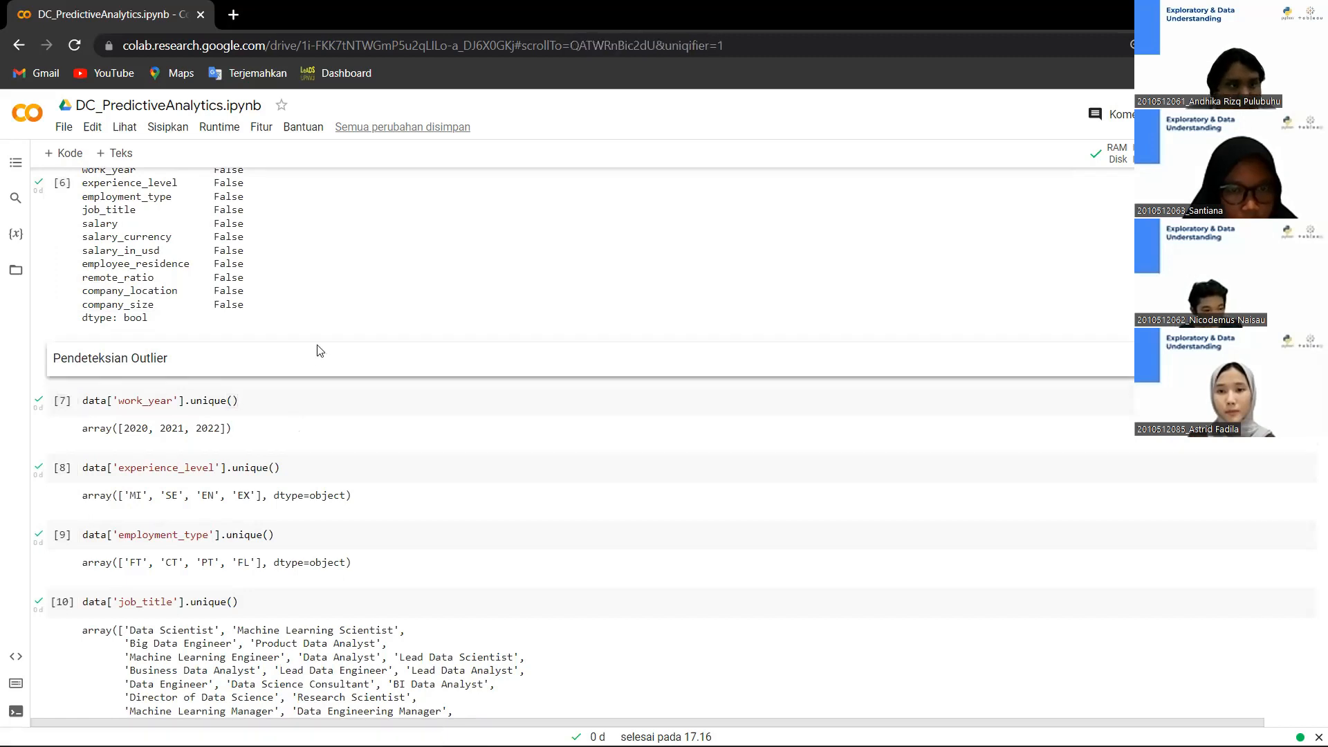
{"action": "left_click_drag", "start_coordinate": [123, 428], "coordinate": [224, 430]}
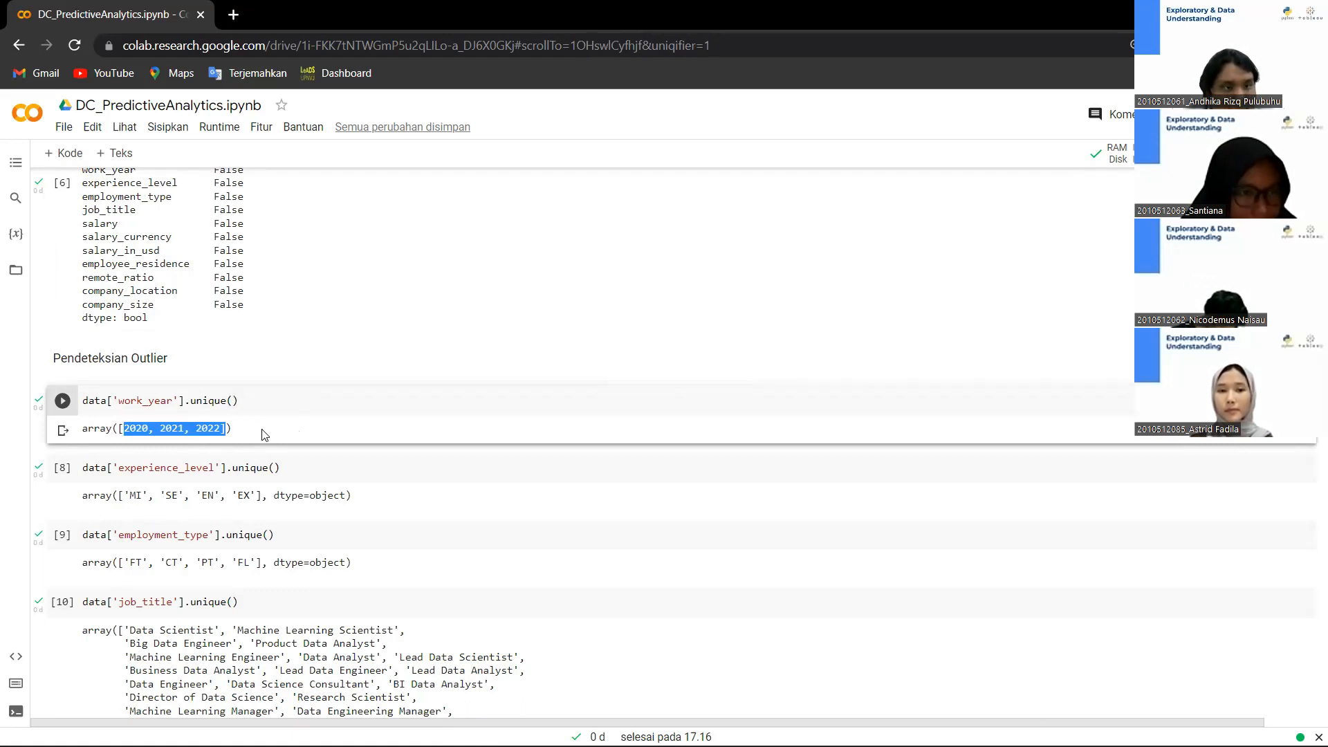
{"action": "left_click", "coordinate": [180, 432]}
{"action": "left_click_drag", "start_coordinate": [124, 429], "coordinate": [219, 429]}
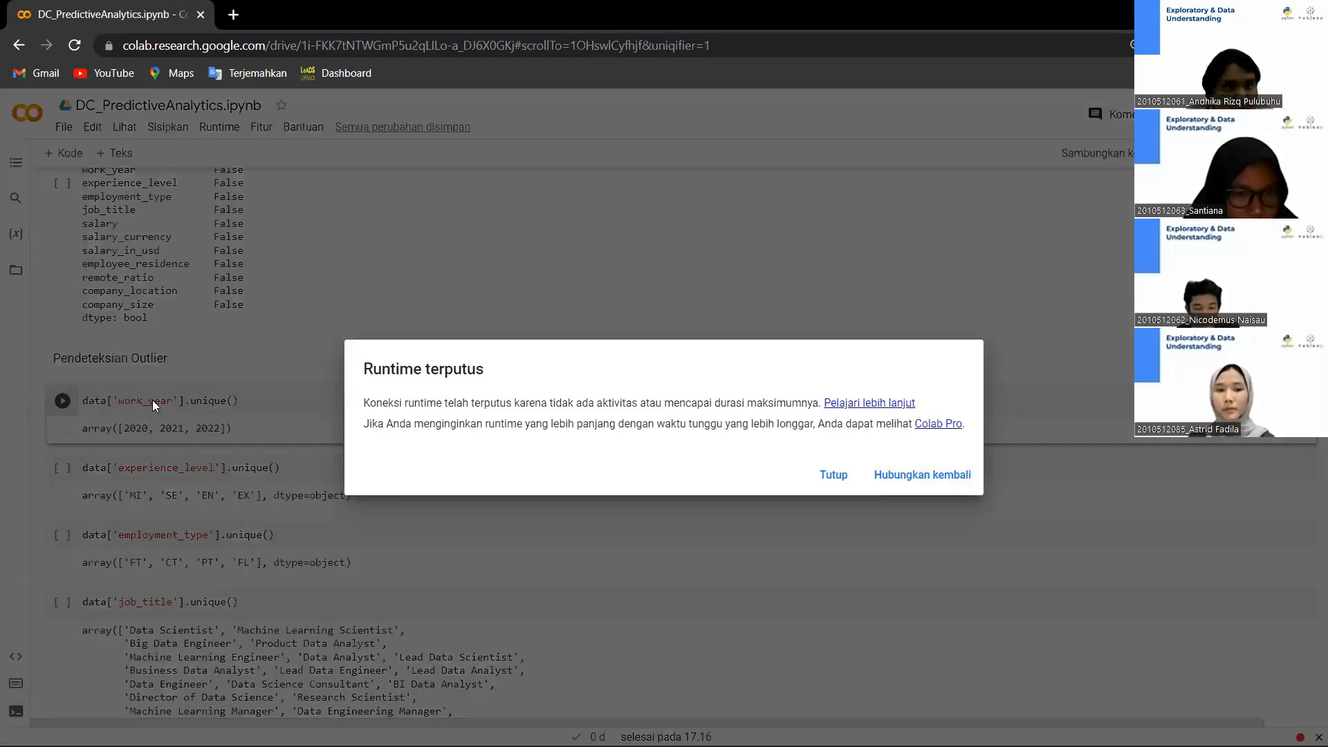
Reconnect the notebook to its runtime and recheck the unique work_year values
{"action": "left_click", "coordinate": [922, 477]}
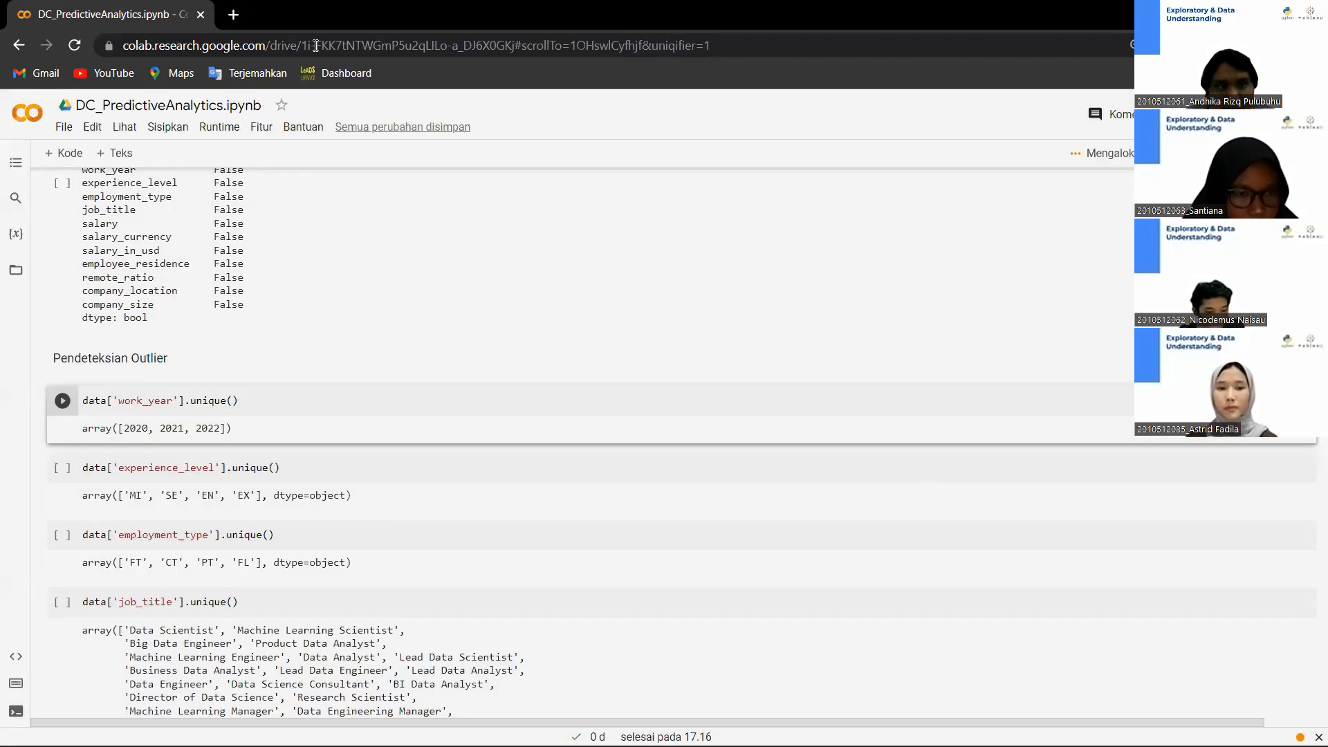
{"action": "left_click_drag", "start_coordinate": [121, 428], "coordinate": [224, 427]}
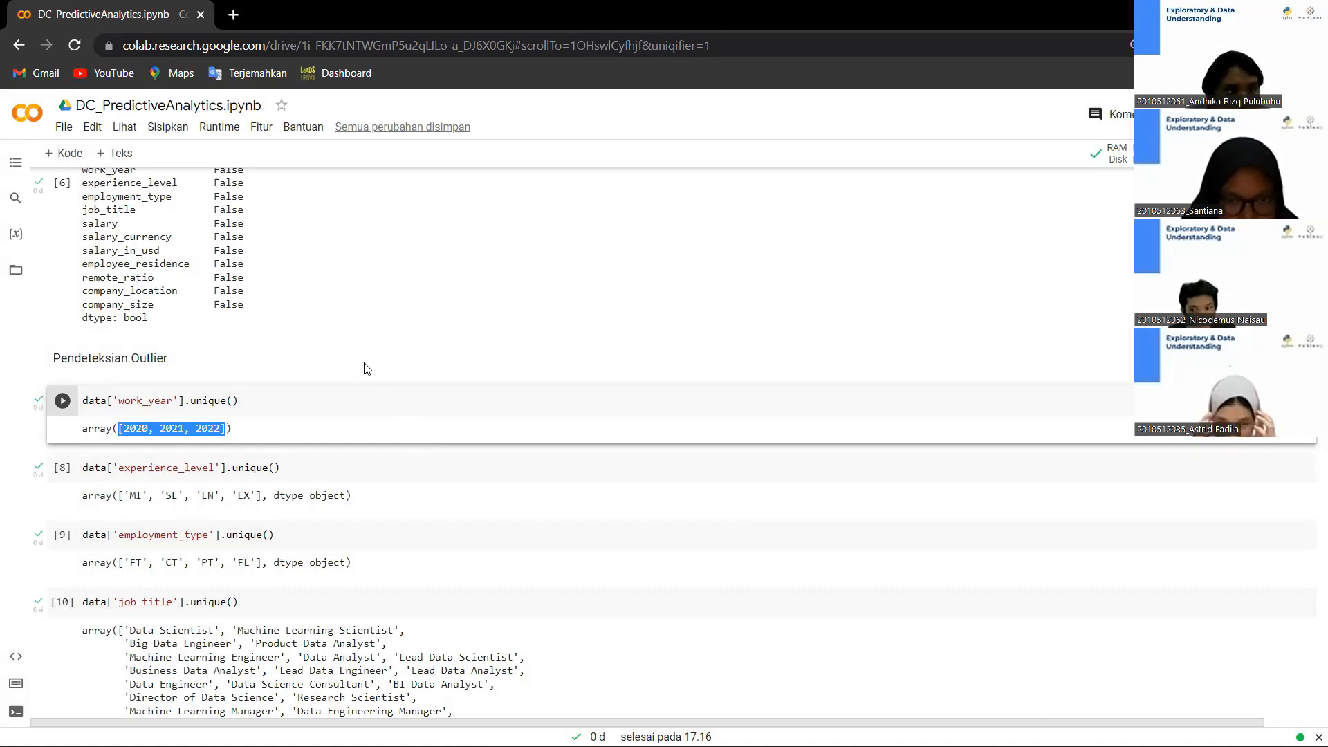
{"action": "left_click", "coordinate": [170, 430]}
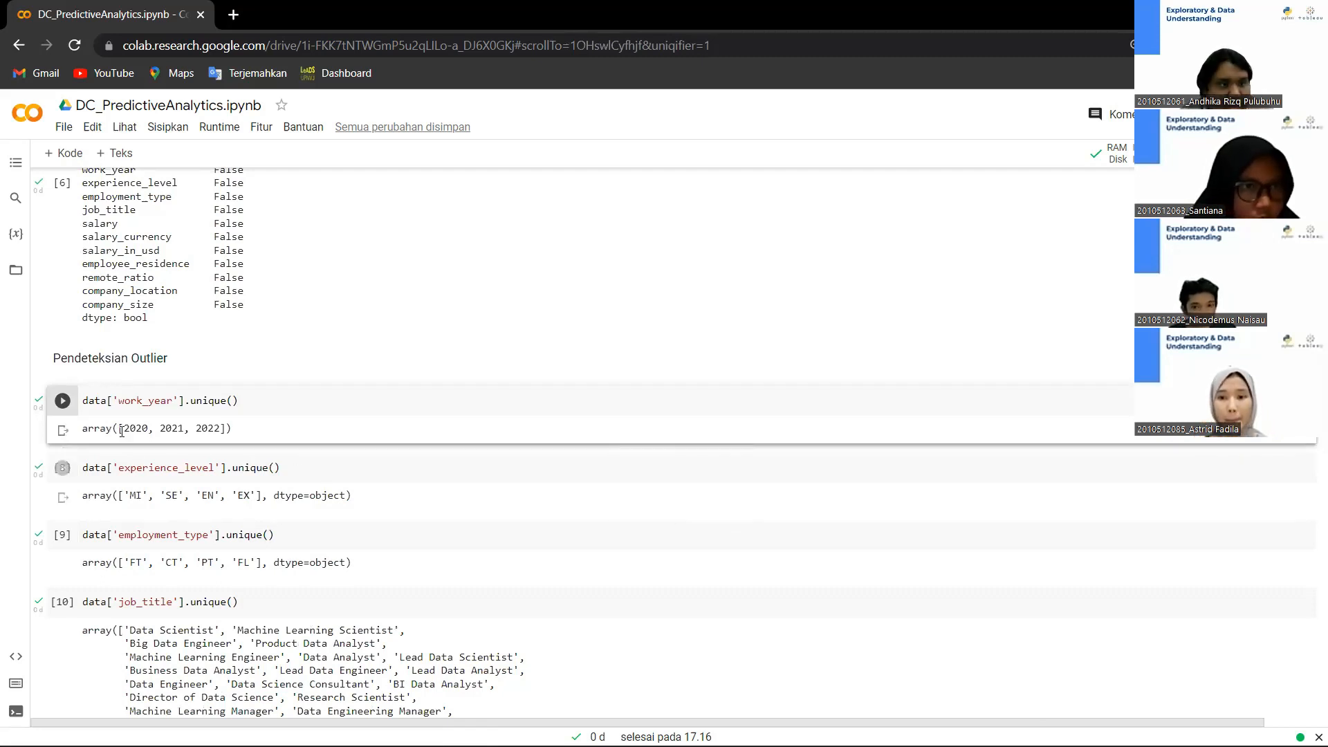
{"action": "left_click_drag", "start_coordinate": [124, 428], "coordinate": [220, 429]}
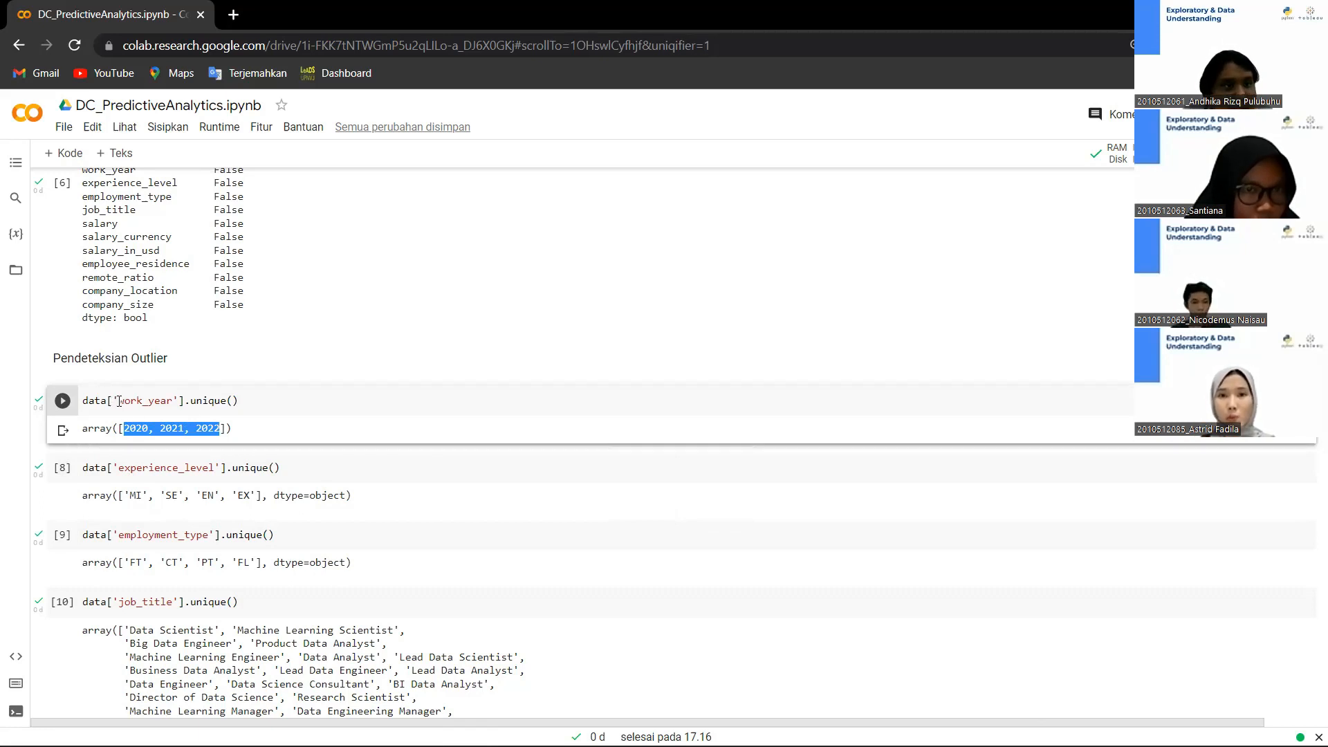
{"action": "left_click_drag", "start_coordinate": [119, 401], "coordinate": [155, 401]}
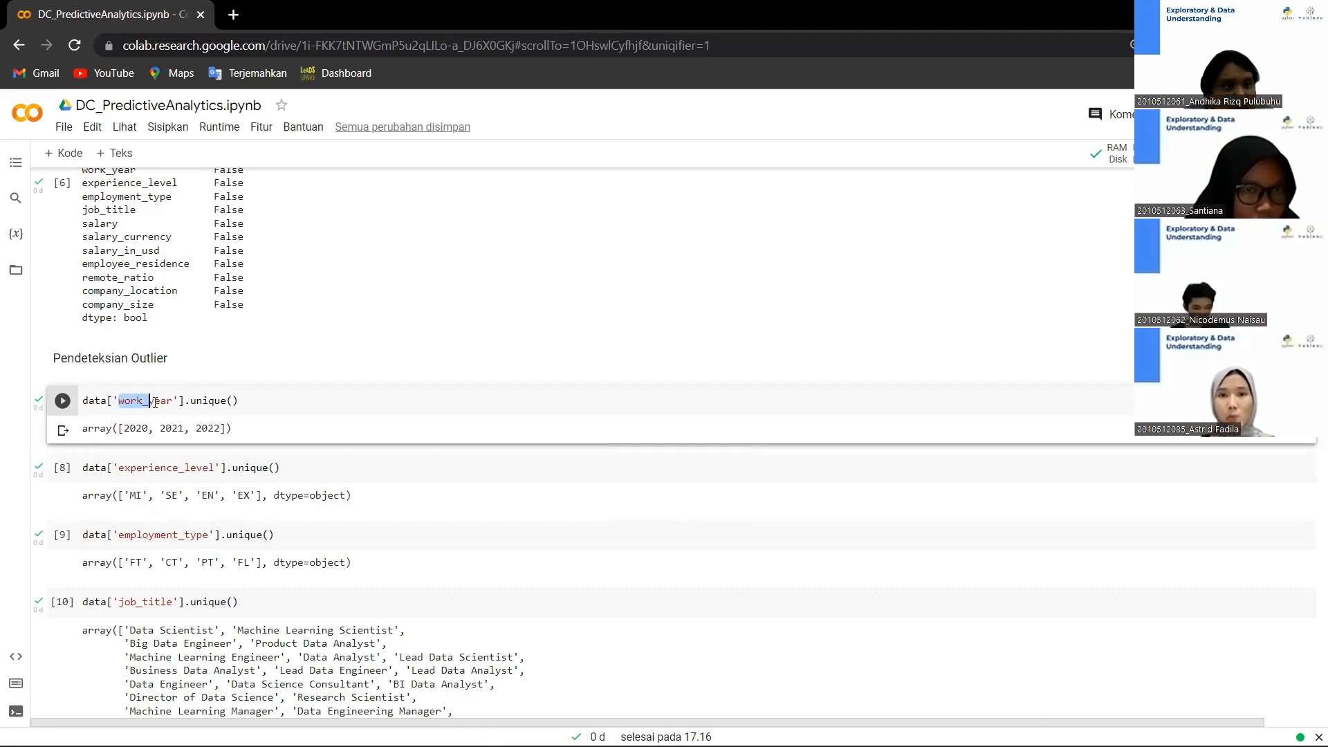
Examine the experience_level cell and its array of unique values
{"action": "left_click", "coordinate": [144, 489]}
{"action": "left_click_drag", "start_coordinate": [119, 468], "coordinate": [215, 477]}
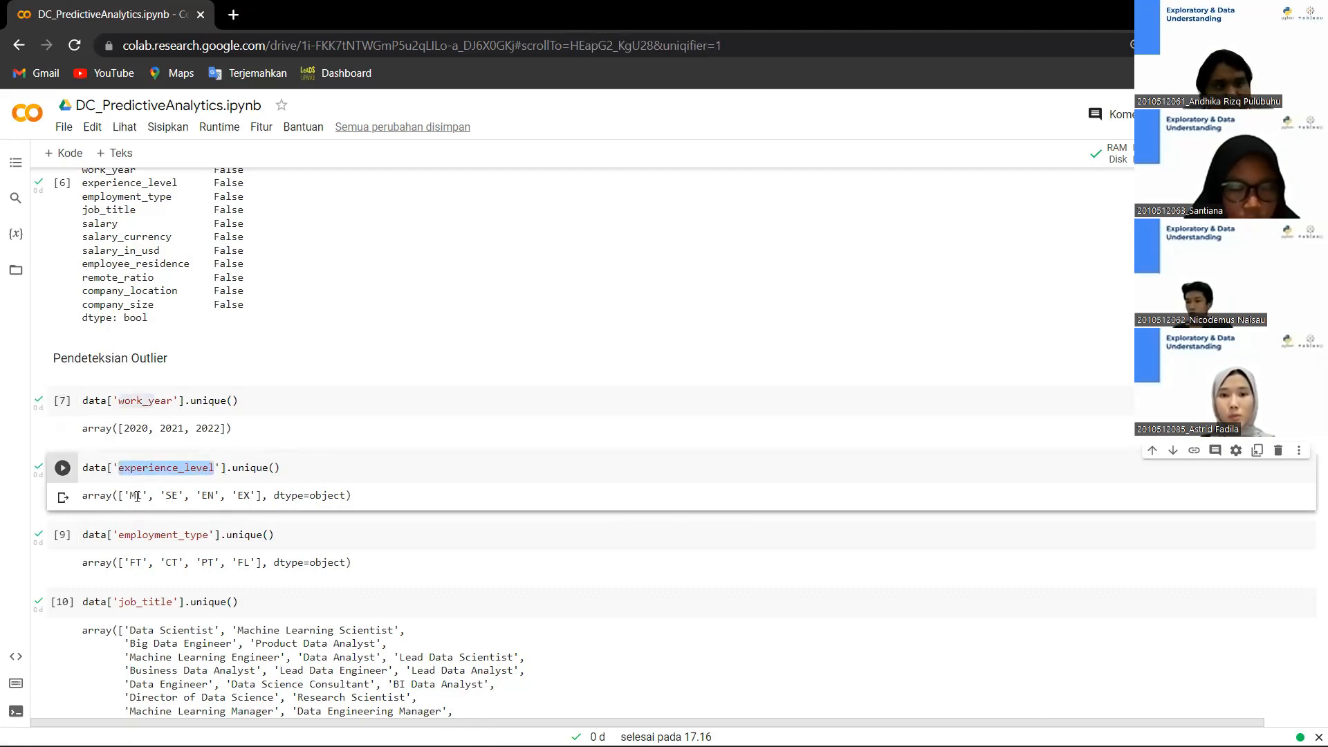
{"action": "left_click_drag", "start_coordinate": [124, 495], "coordinate": [258, 496]}
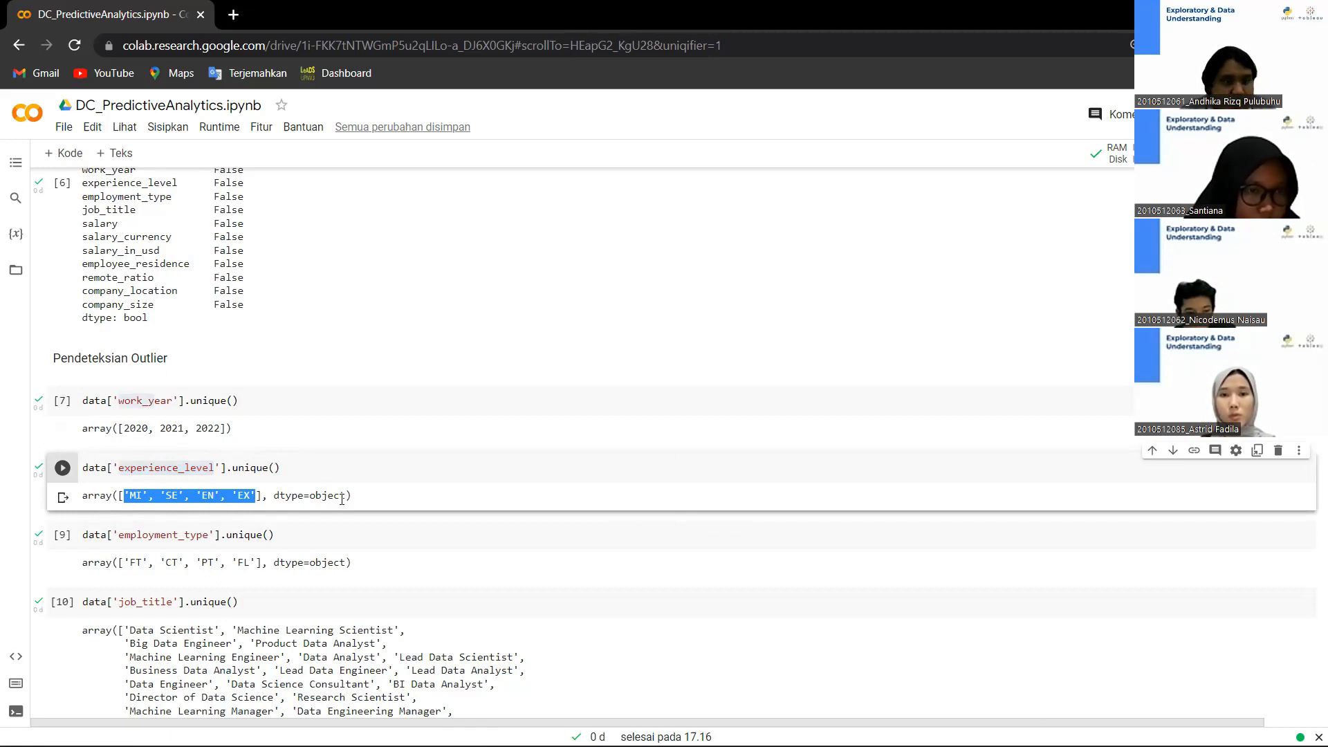
{"action": "left_click", "coordinate": [205, 496]}
{"action": "left_click_drag", "start_coordinate": [238, 490], "coordinate": [126, 498]}
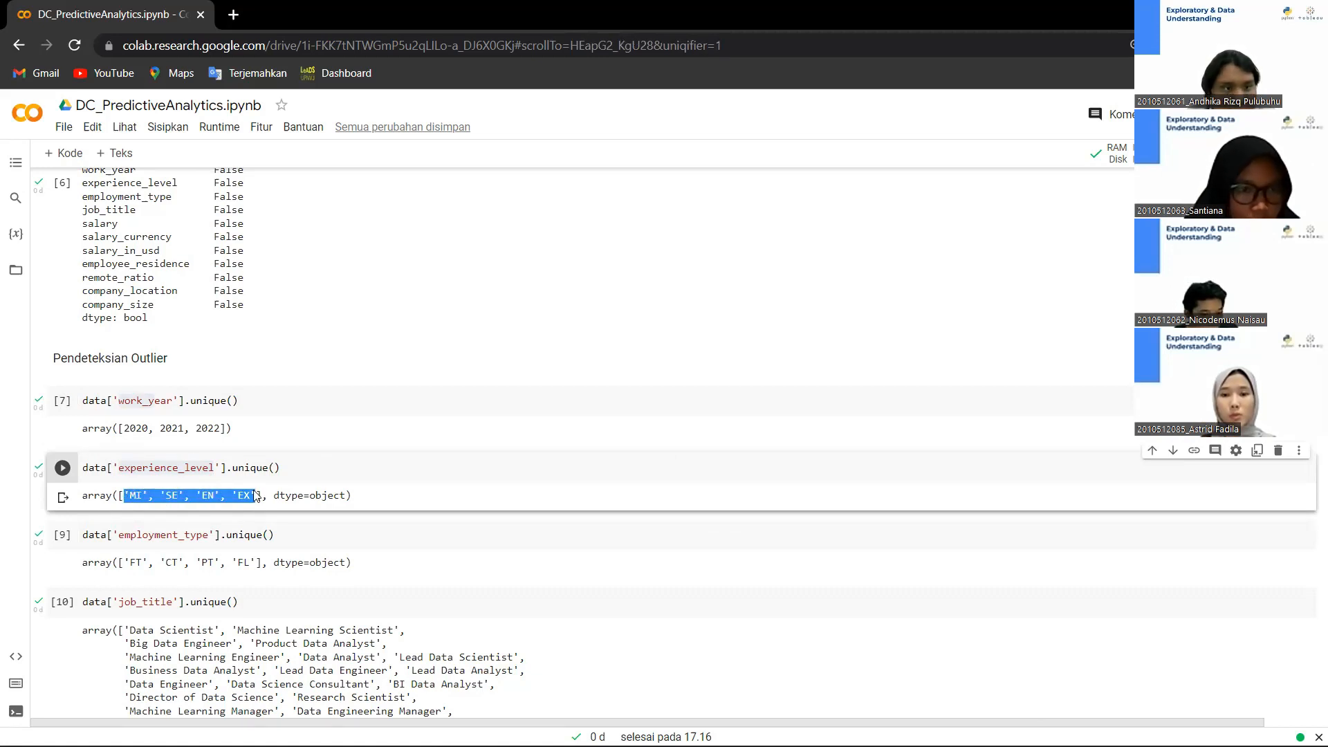
Examine the employment_type cell and its array of unique values
{"action": "scroll", "coordinate": [153, 473], "scroll_direction": "down", "scroll_amount": 2}
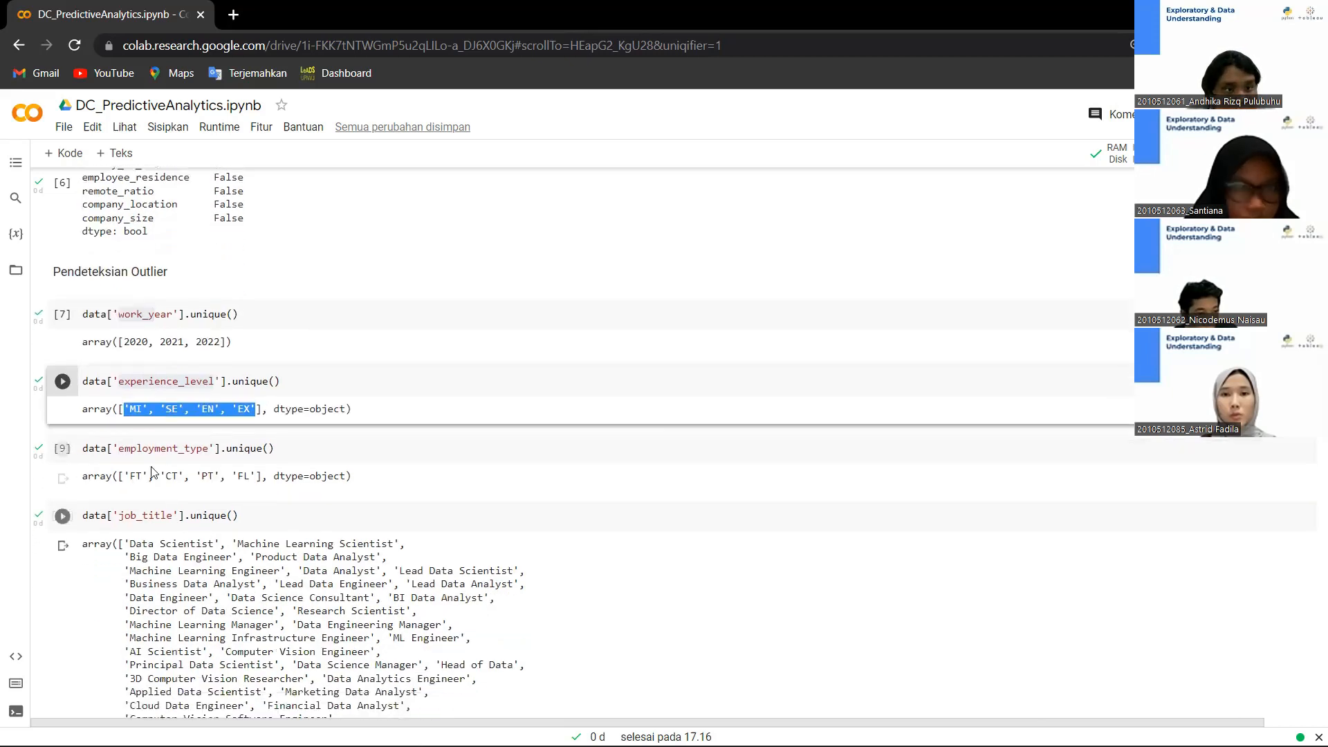
{"action": "left_click", "coordinate": [110, 450]}
{"action": "double_click", "coordinate": [166, 448]}
{"action": "left_click_drag", "start_coordinate": [127, 473], "coordinate": [255, 476]}
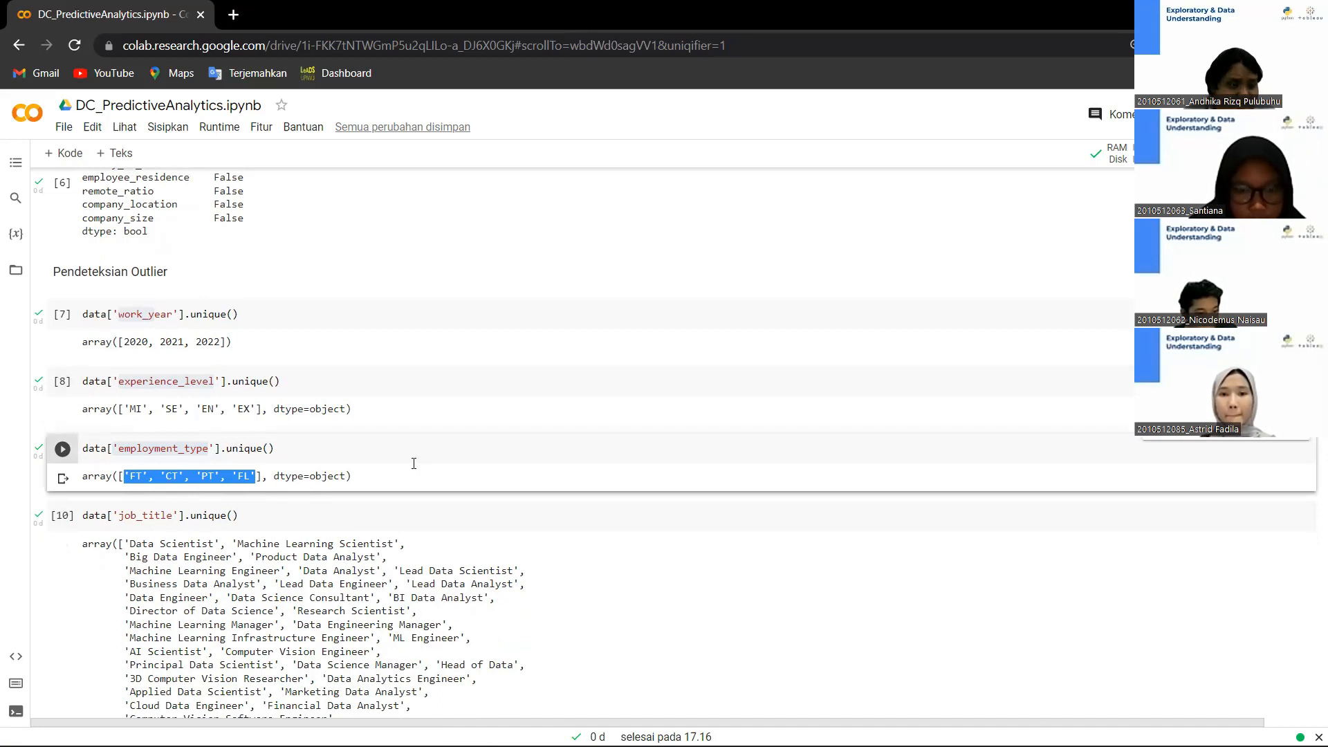
Examine the job_title cell and read through its full array of unique job titles
{"action": "scroll", "coordinate": [387, 456], "scroll_direction": "down", "scroll_amount": 1}
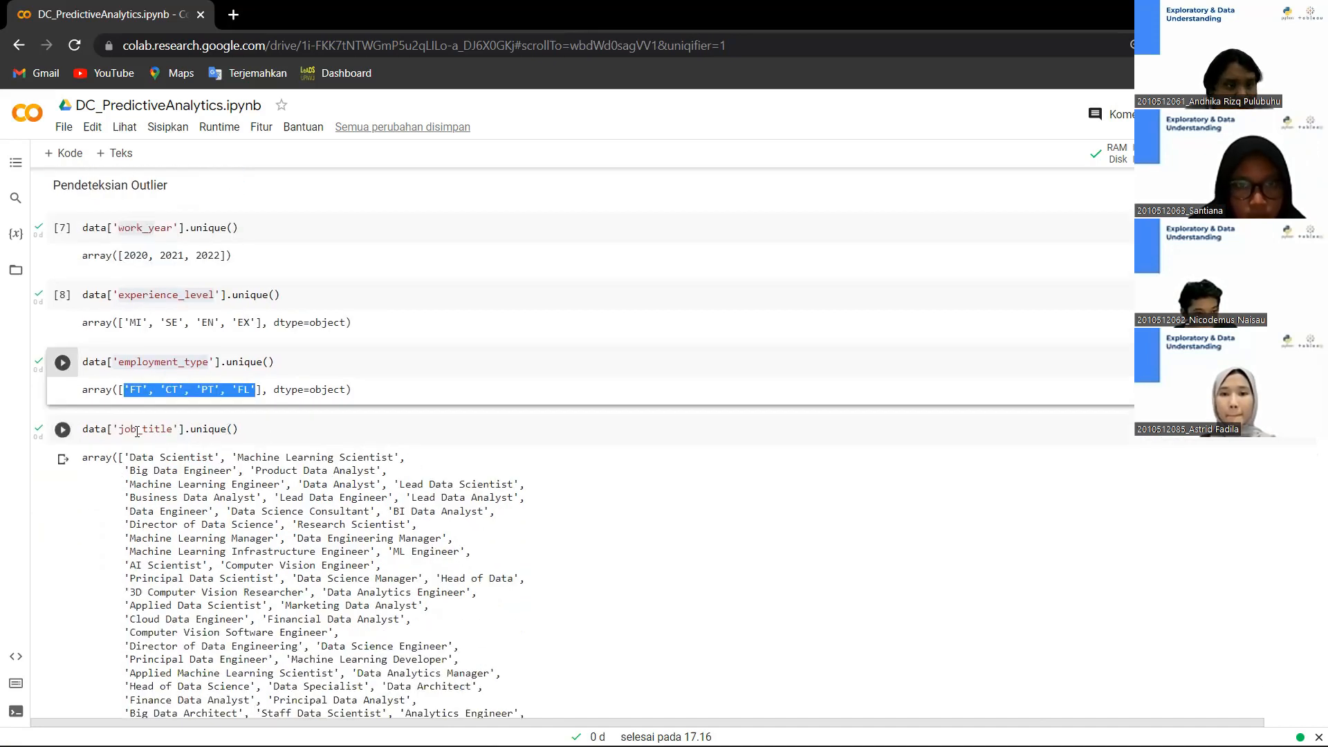
{"action": "left_click_drag", "start_coordinate": [120, 429], "coordinate": [172, 430]}
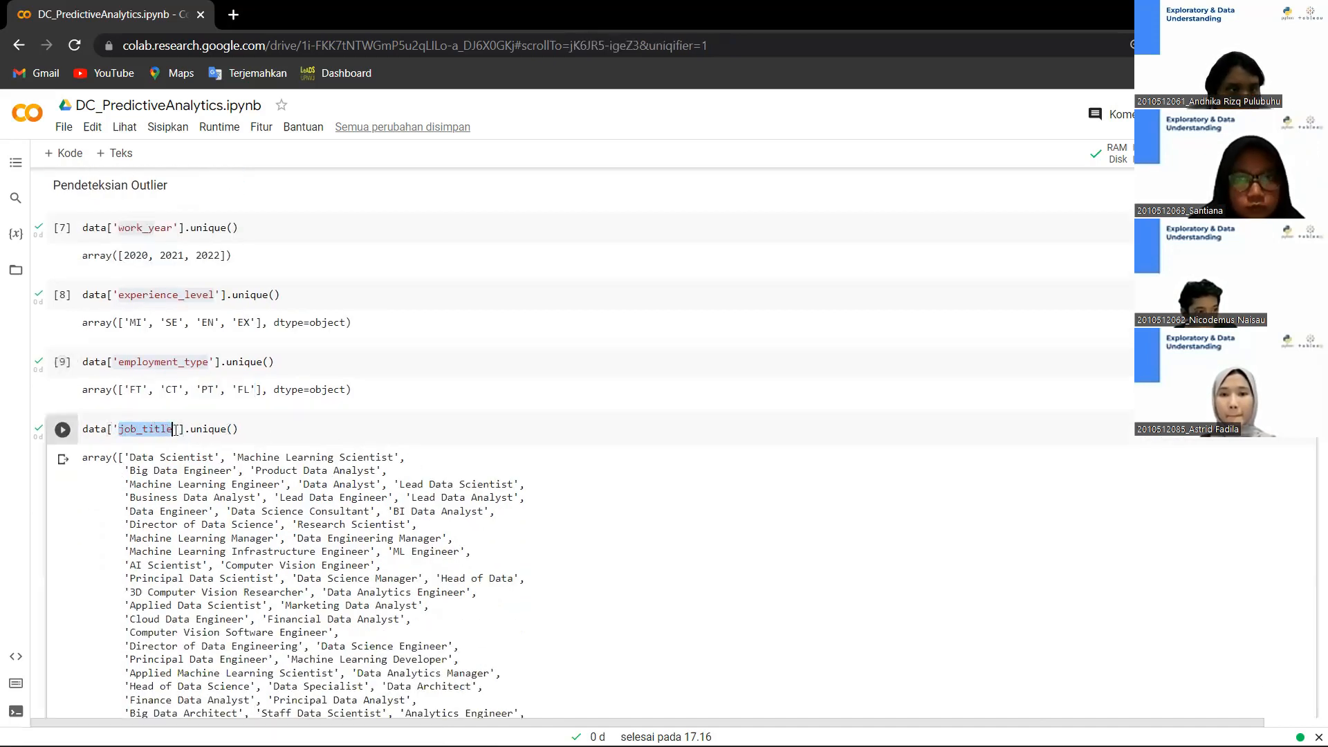
{"action": "scroll", "coordinate": [304, 453], "scroll_direction": "down", "scroll_amount": 2}
{"action": "scroll", "coordinate": [305, 415], "scroll_direction": "up", "scroll_amount": 1}
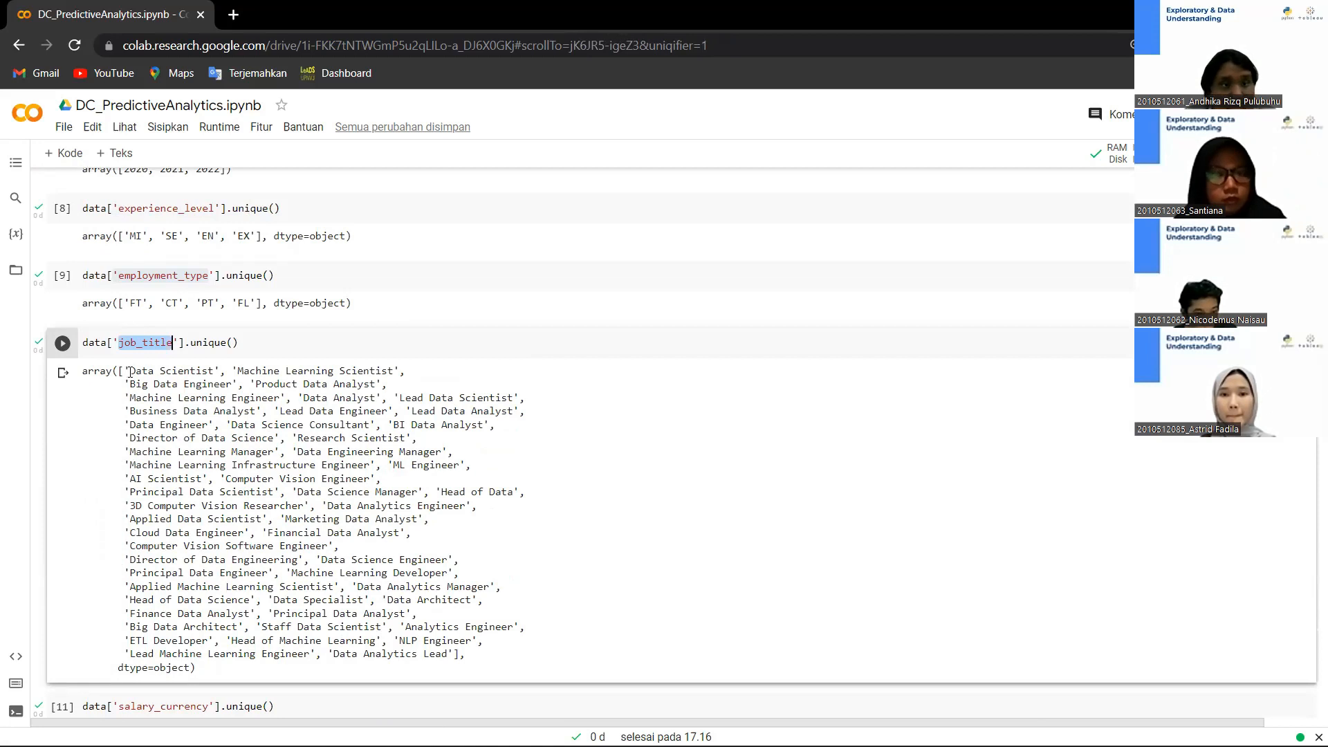
{"action": "left_click", "coordinate": [459, 655]}
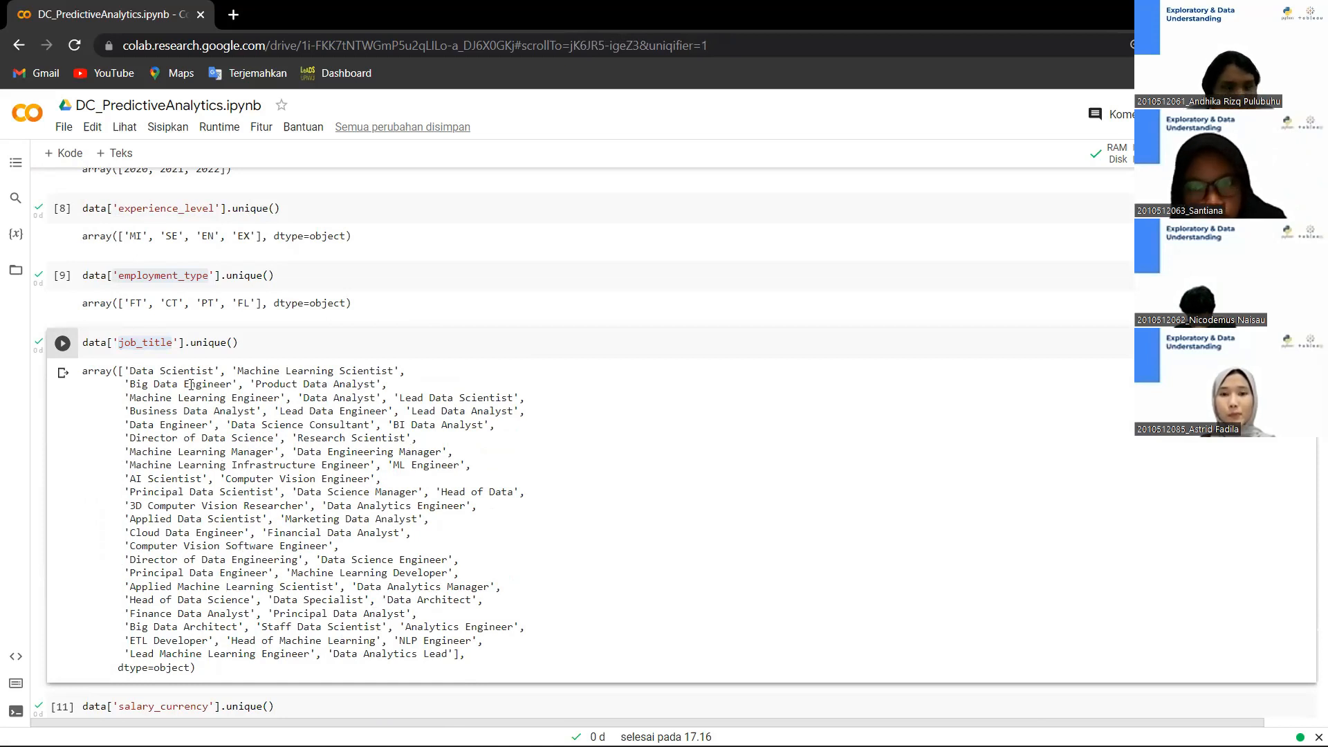
Examine the salary_currency cell and its unique currency codes, highlighting entries such as USD and SGD
{"action": "scroll", "coordinate": [220, 424], "scroll_direction": "down", "scroll_amount": 5}
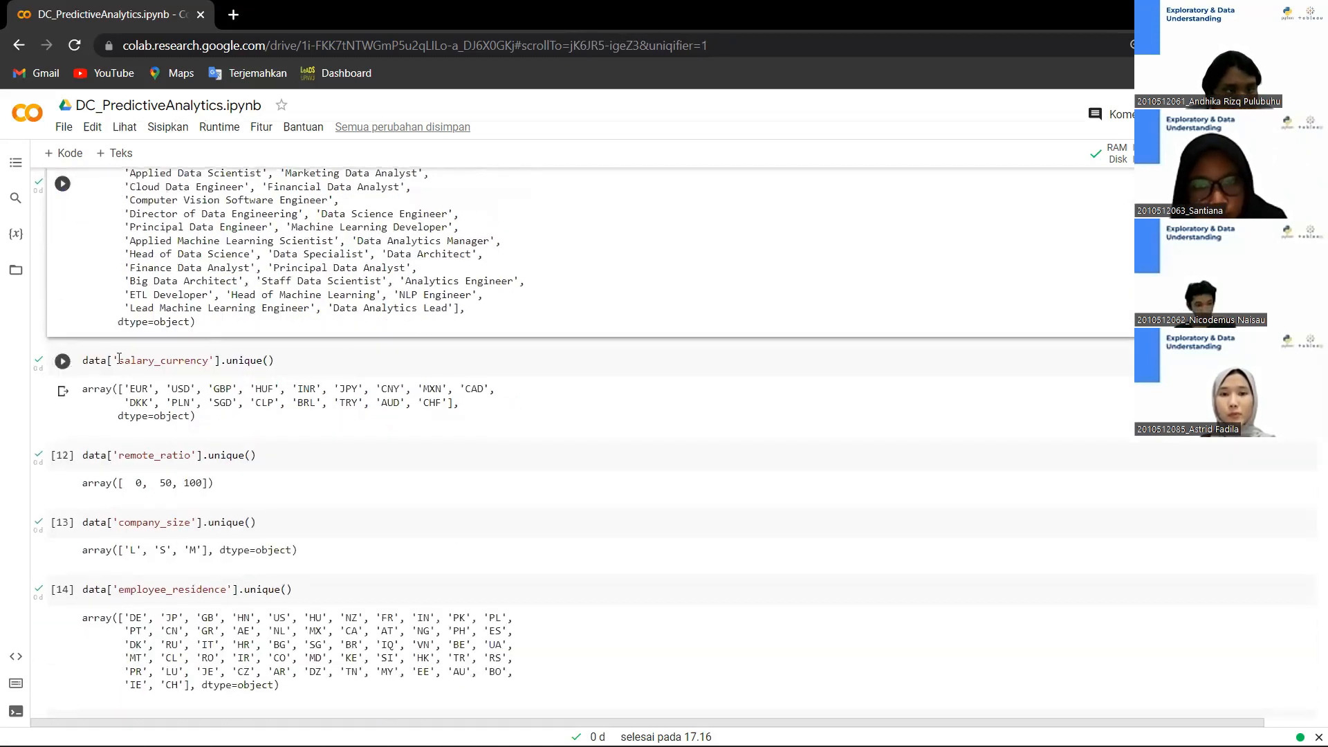
{"action": "left_click_drag", "start_coordinate": [117, 358], "coordinate": [209, 360]}
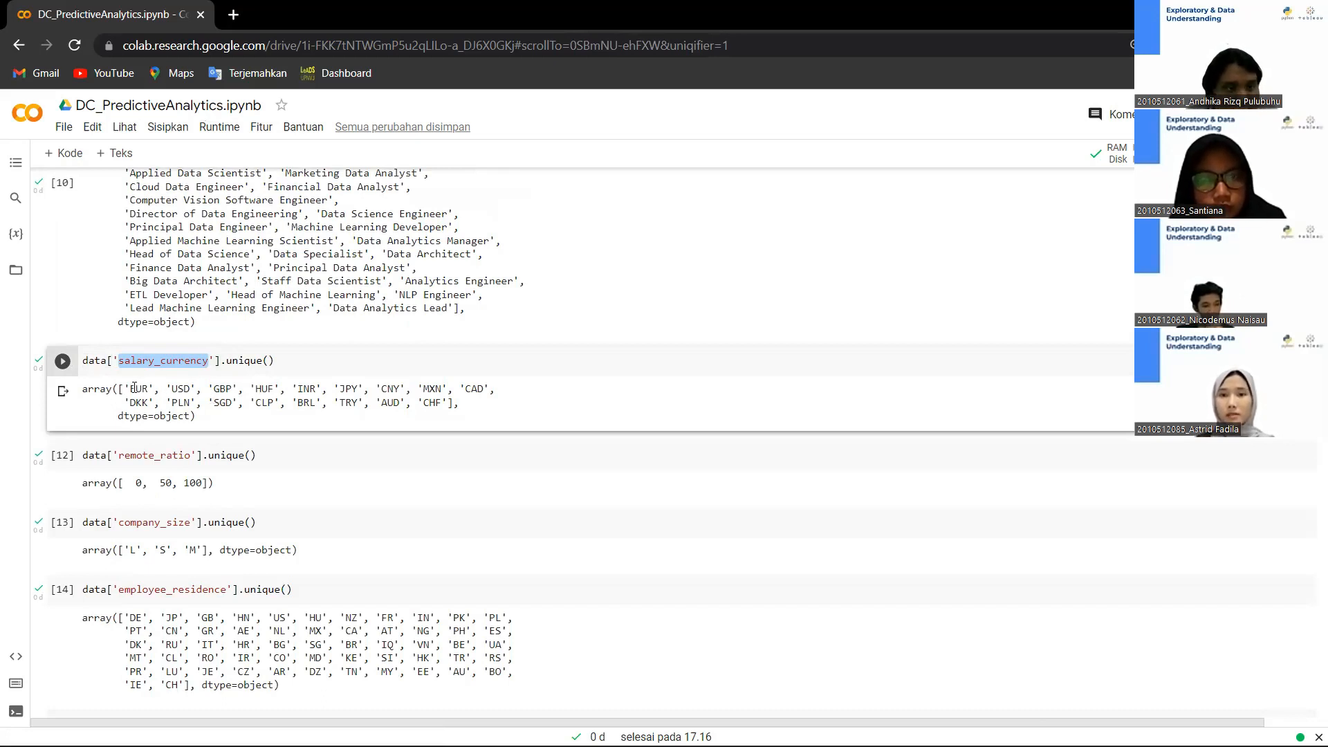
{"action": "left_click_drag", "start_coordinate": [129, 388], "coordinate": [244, 392]}
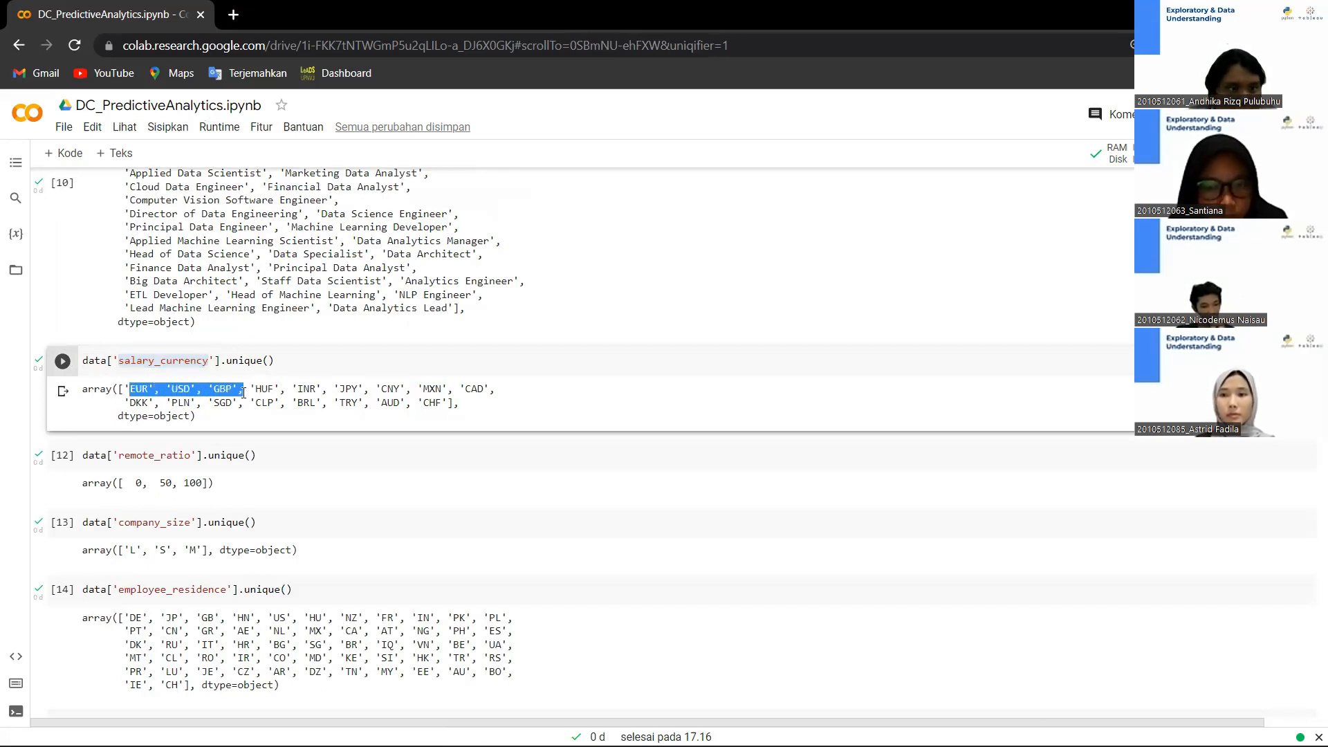
{"action": "left_click", "coordinate": [132, 388]}
{"action": "double_click", "coordinate": [174, 390]}
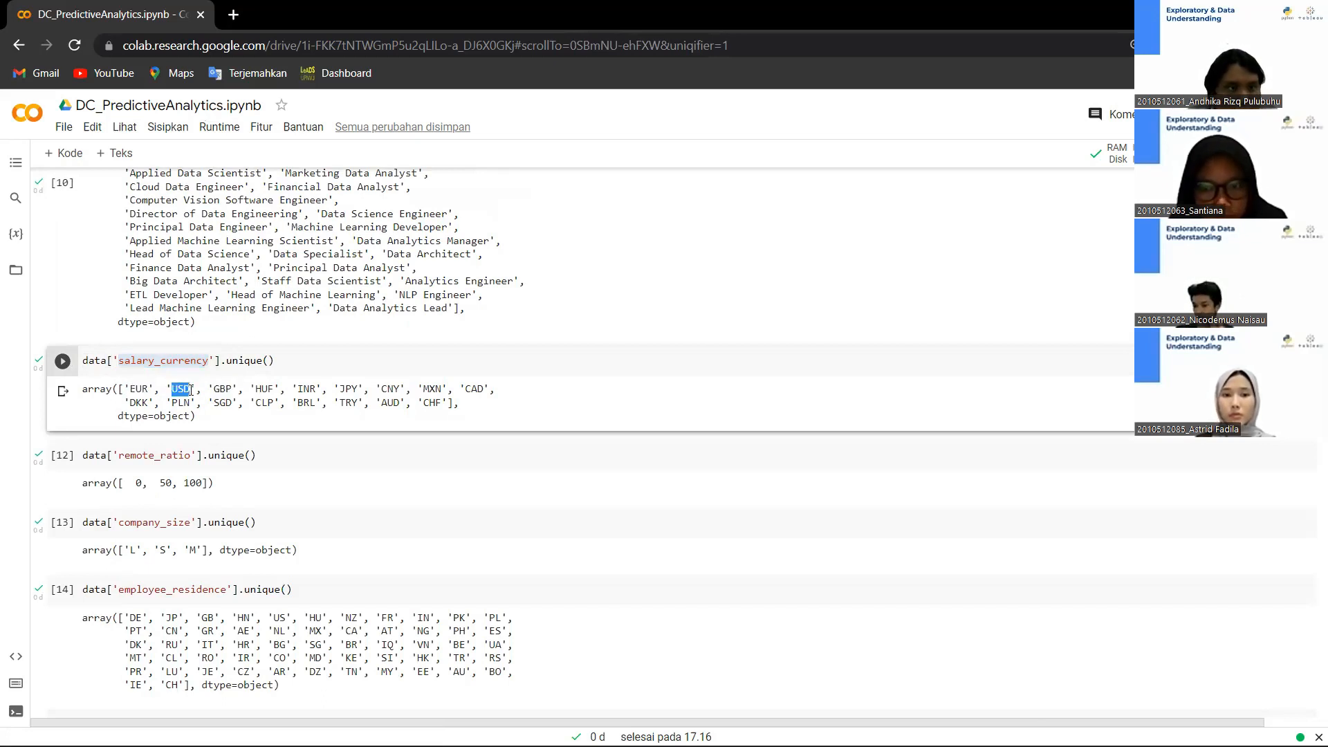
{"action": "double_click", "coordinate": [223, 402]}
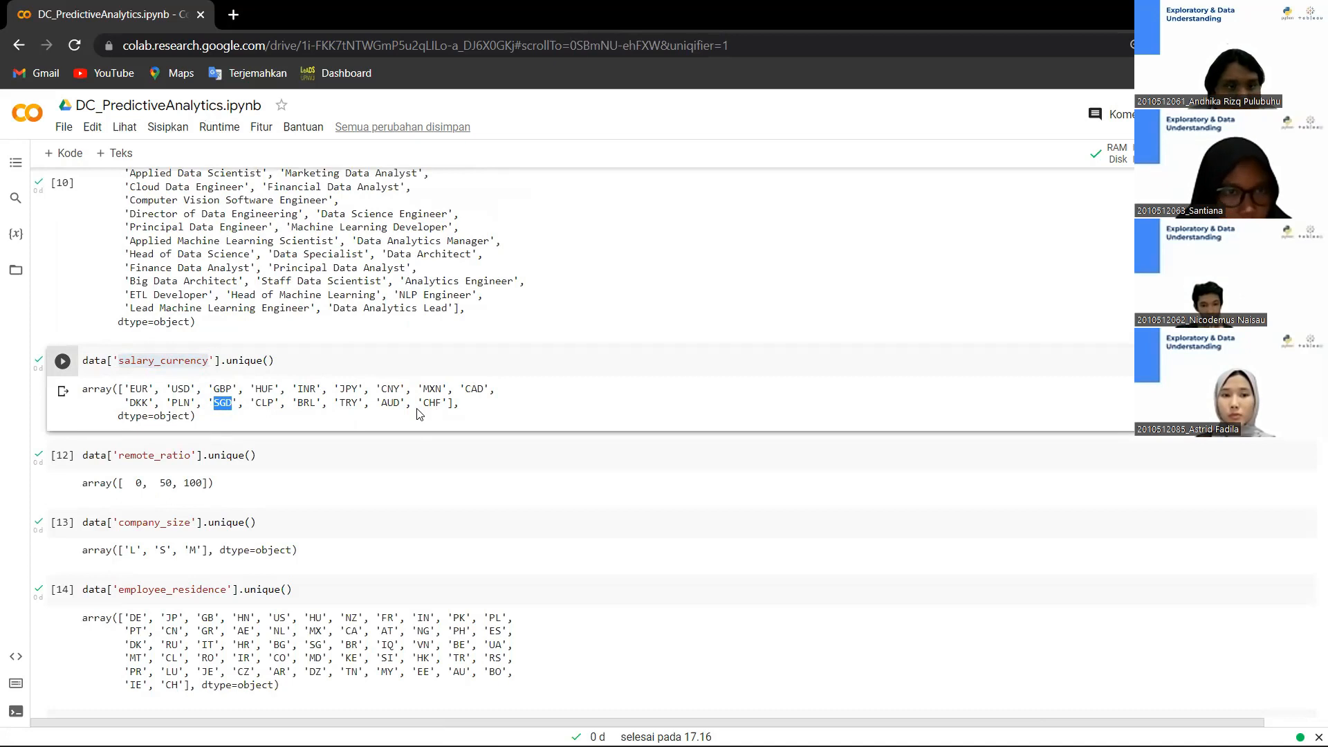
{"action": "left_click", "coordinate": [479, 413]}
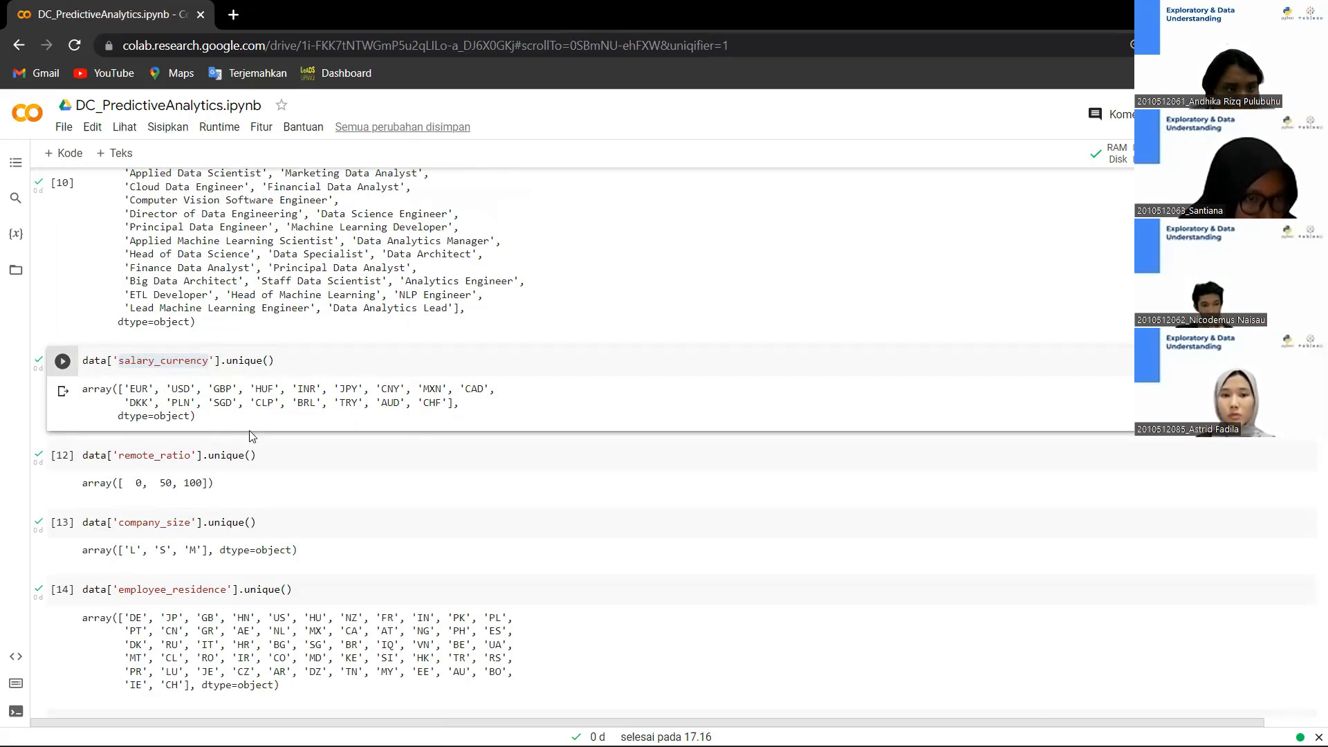
Review the unique values output for the remote_ratio and company_size columns
{"action": "scroll", "coordinate": [249, 435], "scroll_direction": "down", "scroll_amount": 2}
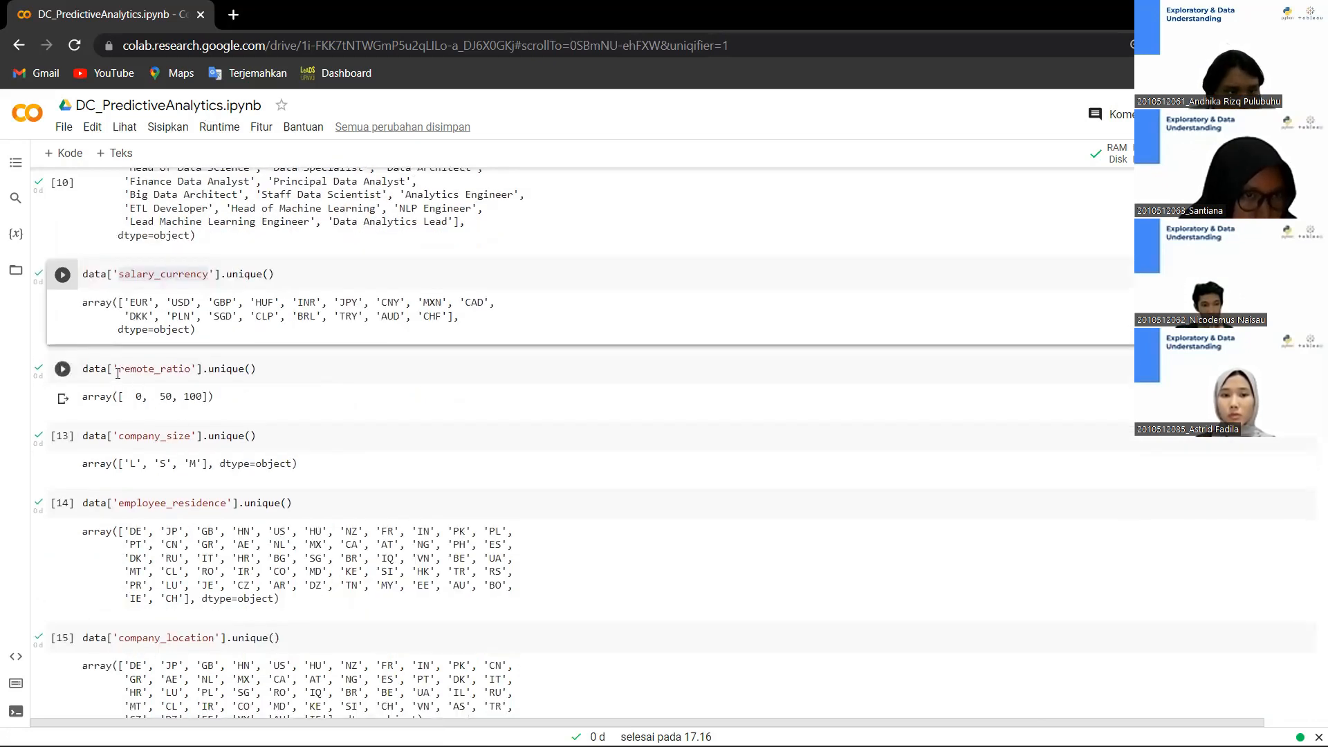
{"action": "double_click", "coordinate": [119, 371]}
{"action": "left_click_drag", "start_coordinate": [134, 396], "coordinate": [197, 394]}
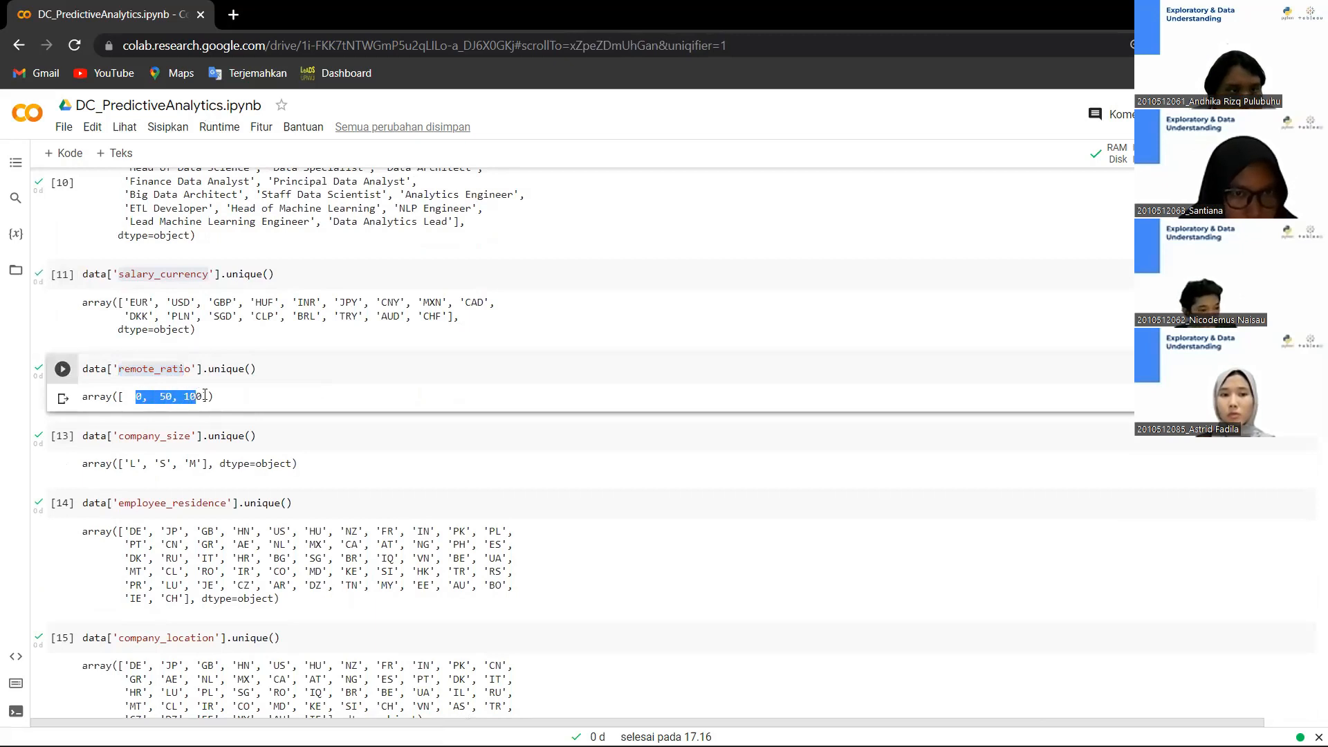
{"action": "left_click", "coordinate": [201, 395]}
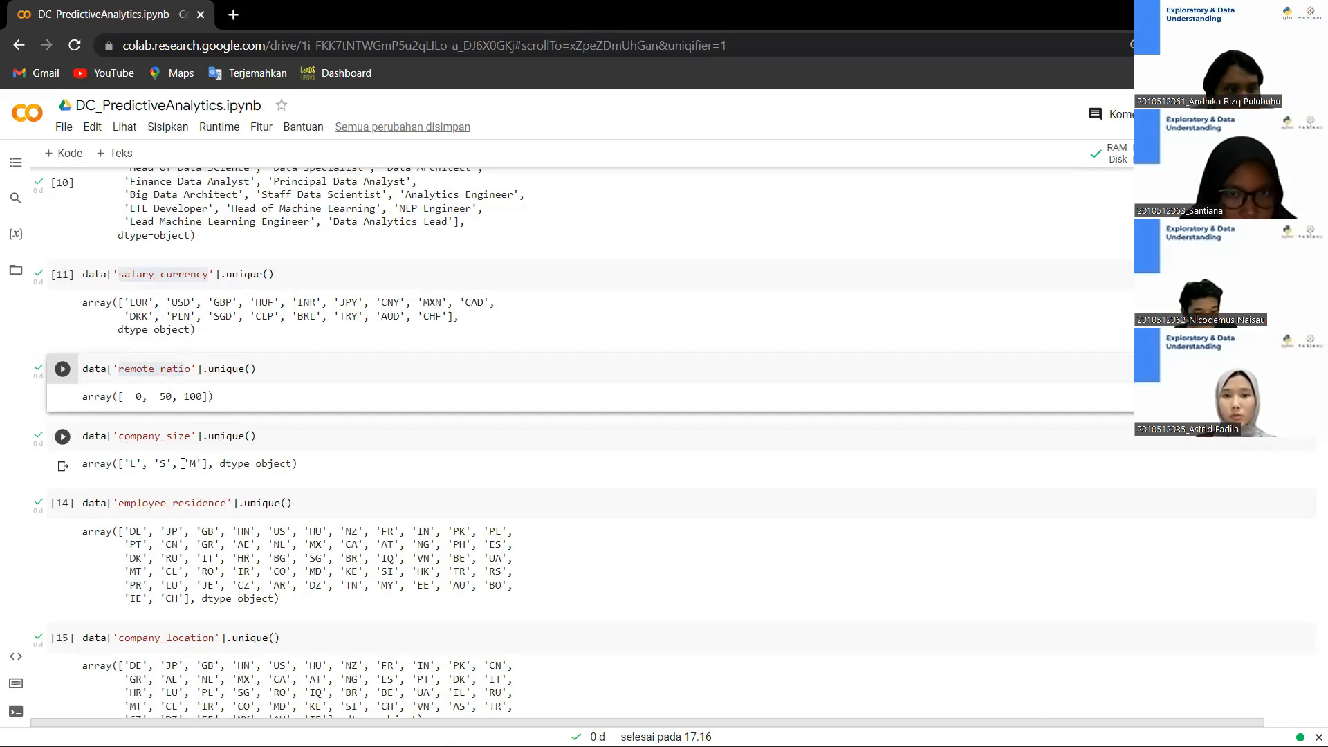
{"action": "left_click_drag", "start_coordinate": [125, 464], "coordinate": [197, 465]}
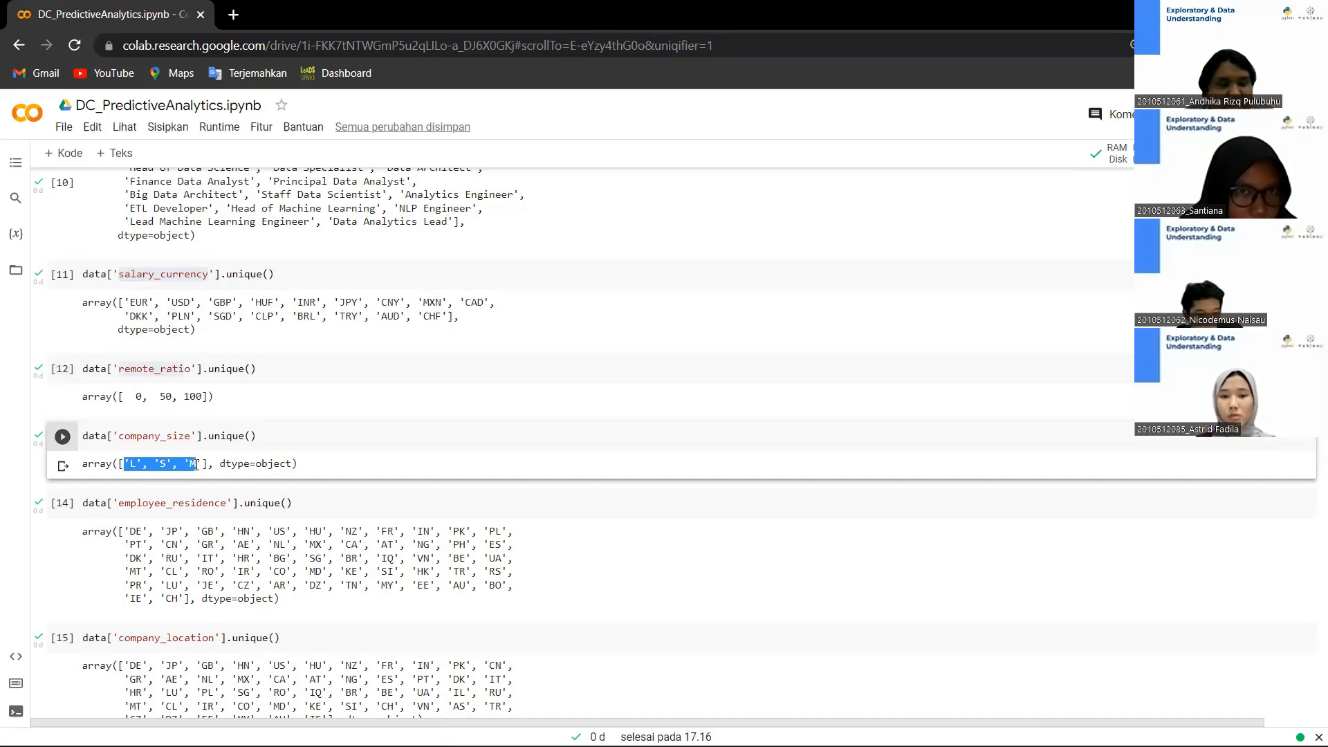
{"action": "left_click", "coordinate": [197, 465]}
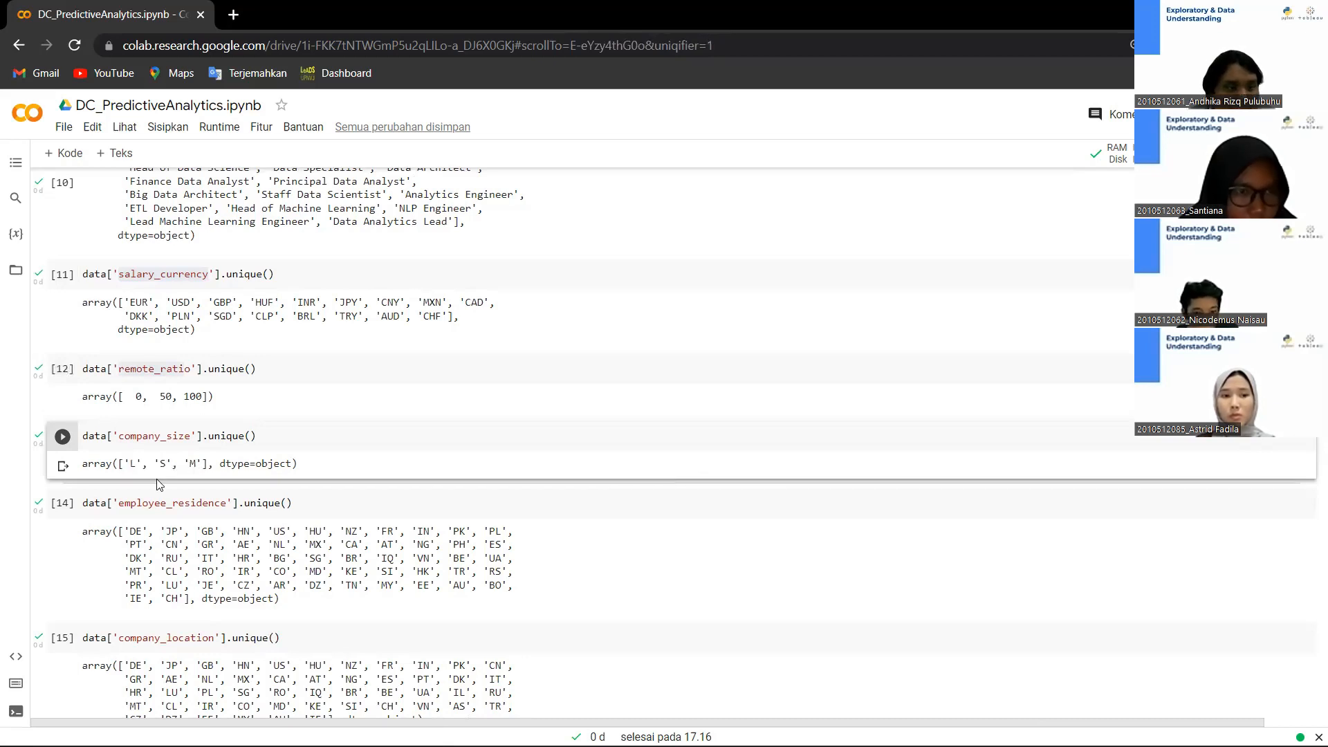
Review the unique country codes in the employee_residence and company_location outputs
{"action": "scroll", "coordinate": [128, 418], "scroll_direction": "down", "scroll_amount": 1}
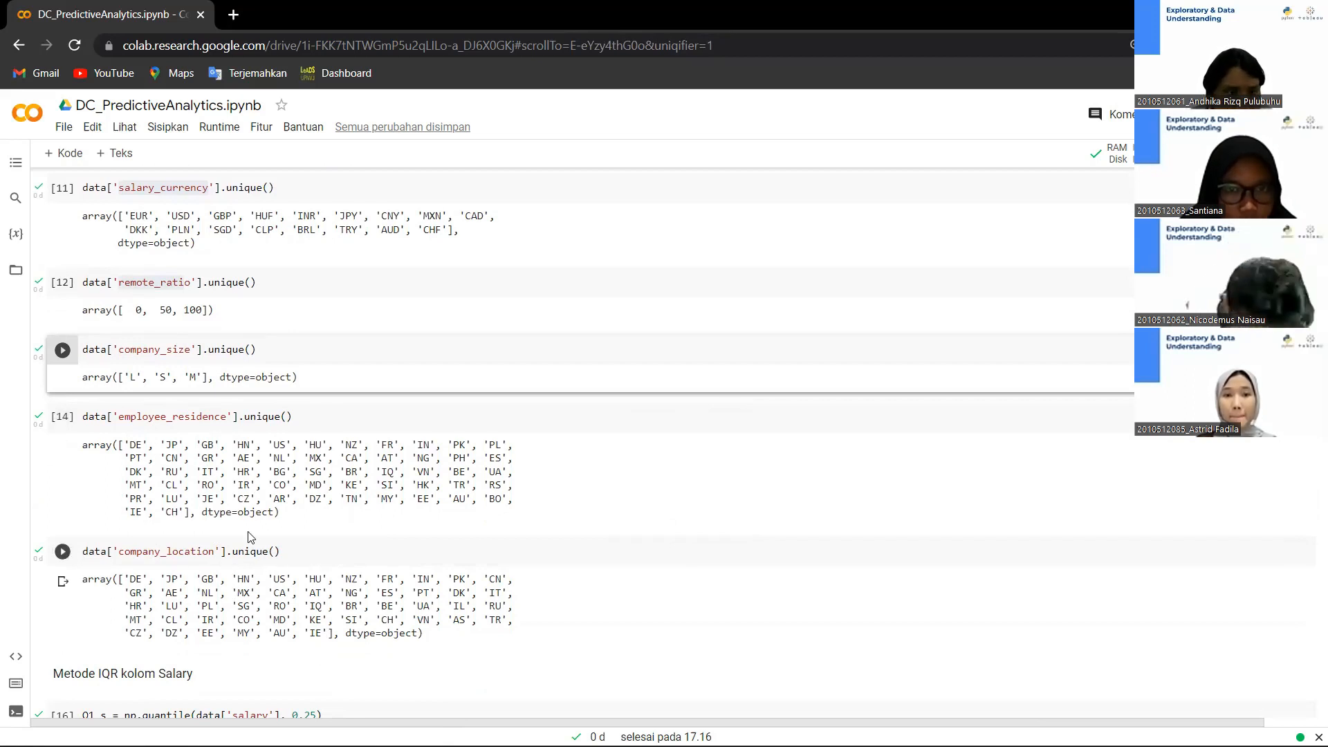
{"action": "scroll", "coordinate": [208, 498], "scroll_direction": "down", "scroll_amount": 1}
{"action": "scroll", "coordinate": [204, 475], "scroll_direction": "up", "scroll_amount": 1}
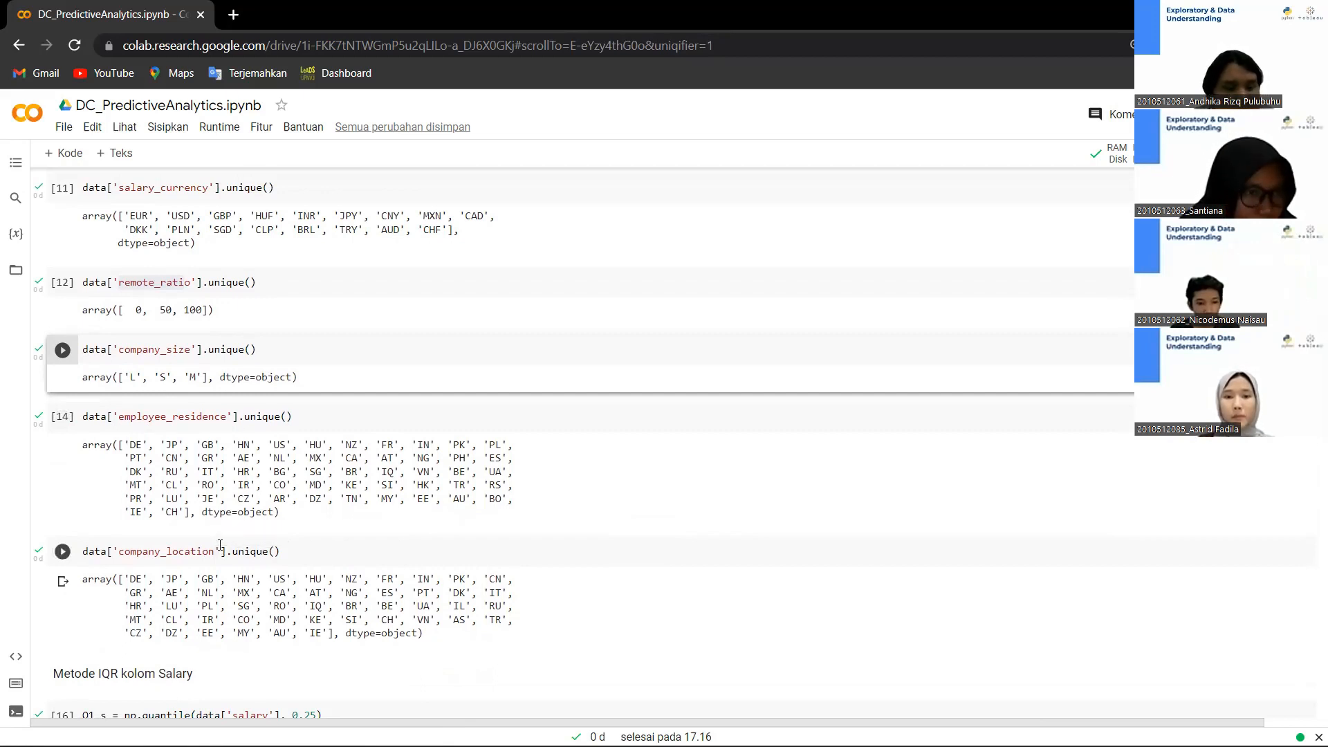
{"action": "scroll", "coordinate": [267, 536], "scroll_direction": "down", "scroll_amount": 1}
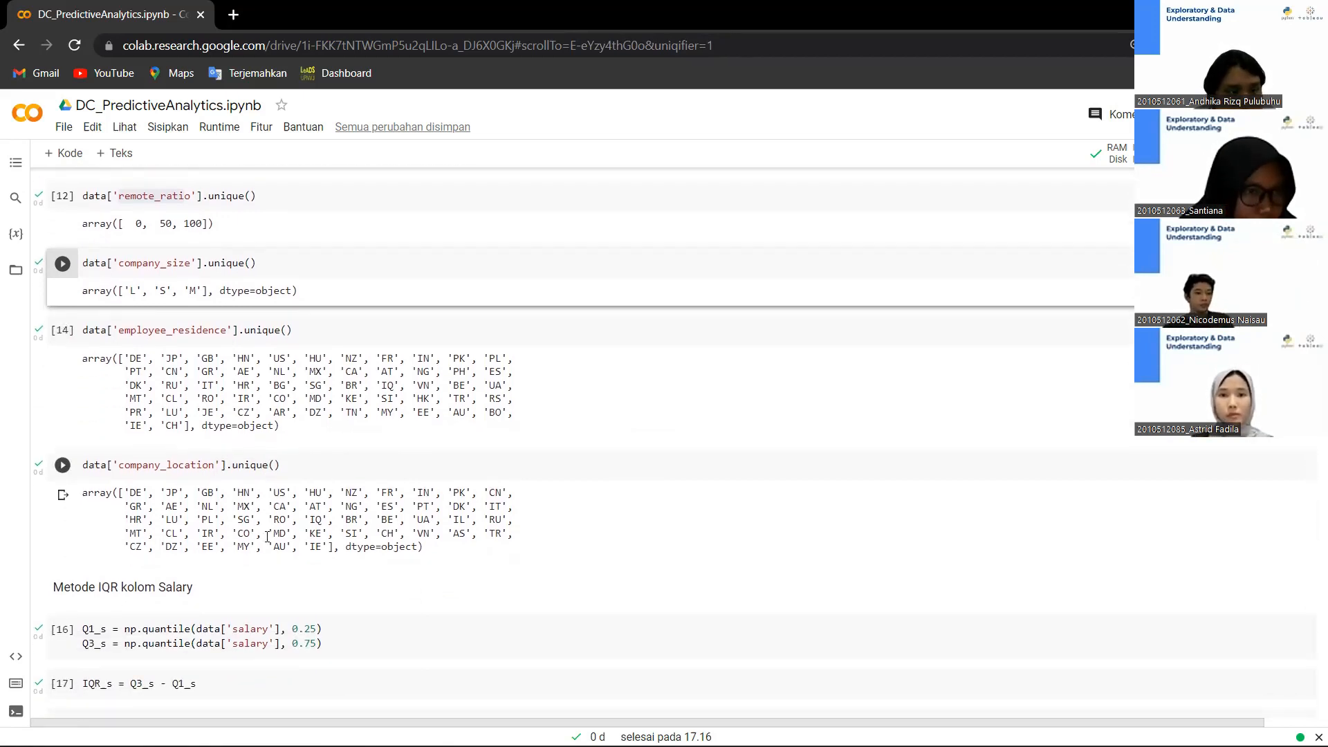
Examine the np.quantile code for Q1_s and Q3_s under Metode IQR kolom Salary, highlighting the 0.25 and 0.75 arguments
{"action": "scroll", "coordinate": [267, 537], "scroll_direction": "down", "scroll_amount": 1}
{"action": "scroll", "coordinate": [263, 535], "scroll_direction": "down", "scroll_amount": 1}
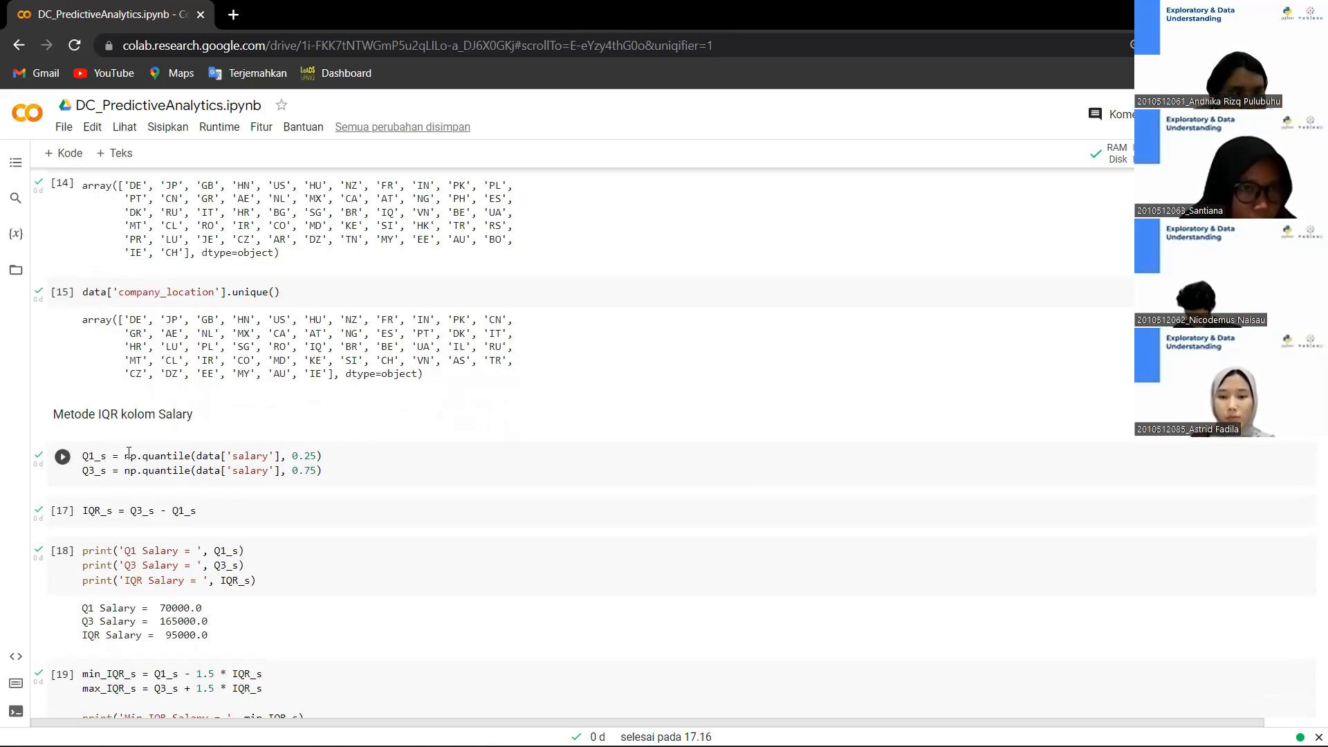
{"action": "left_click_drag", "start_coordinate": [142, 455], "coordinate": [193, 458]}
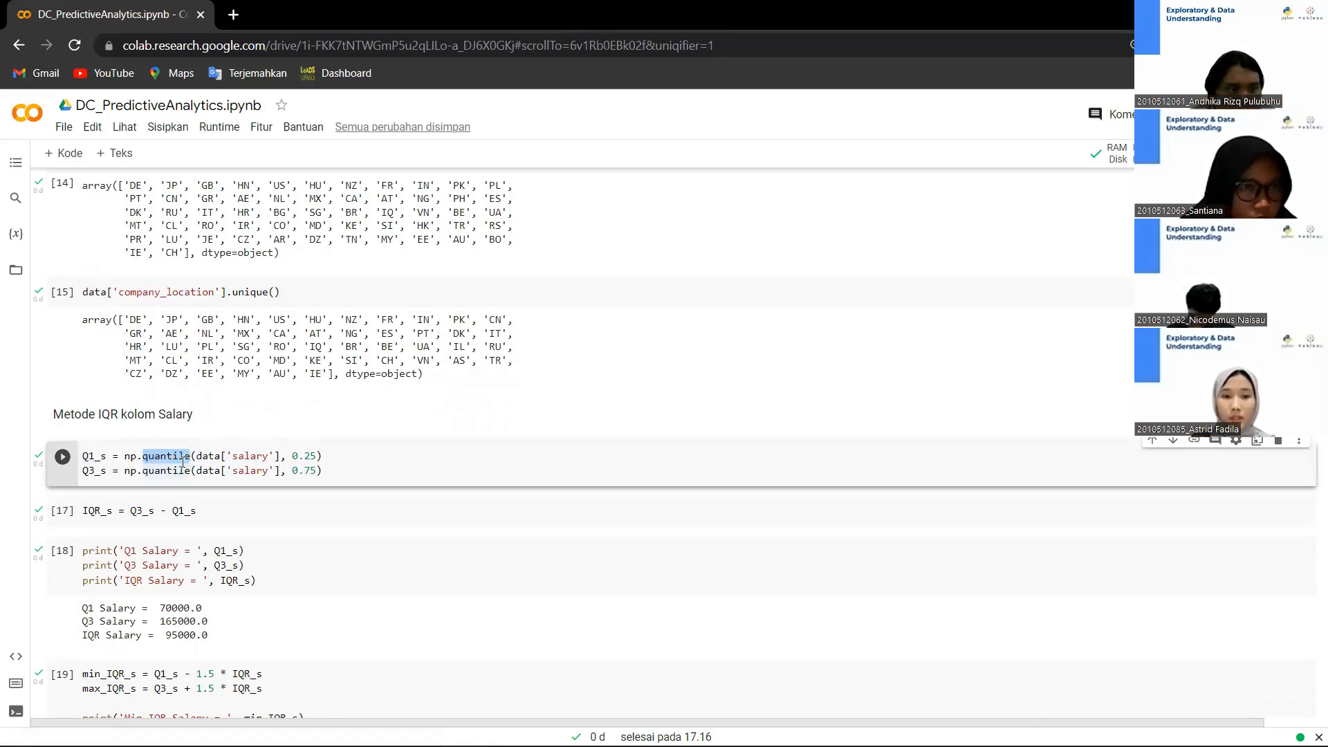
{"action": "double_click", "coordinate": [130, 455]}
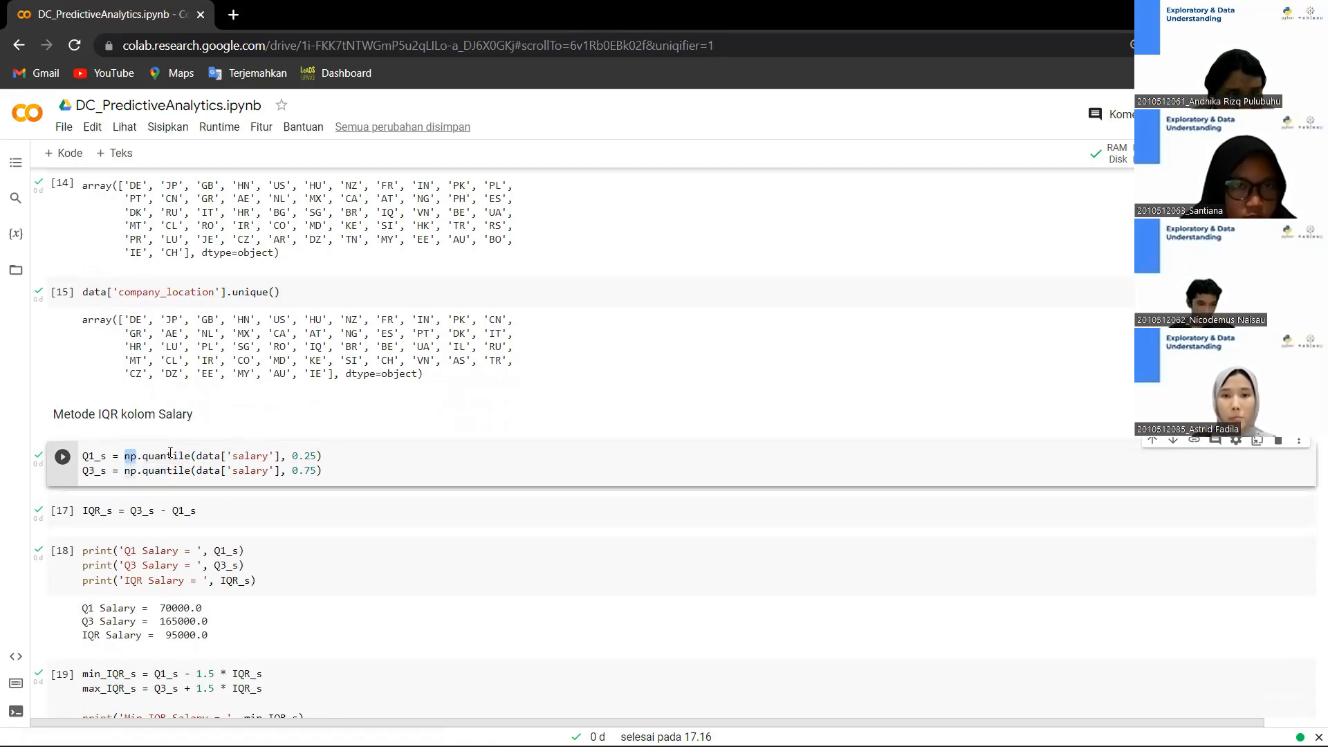
{"action": "left_click", "coordinate": [164, 455]}
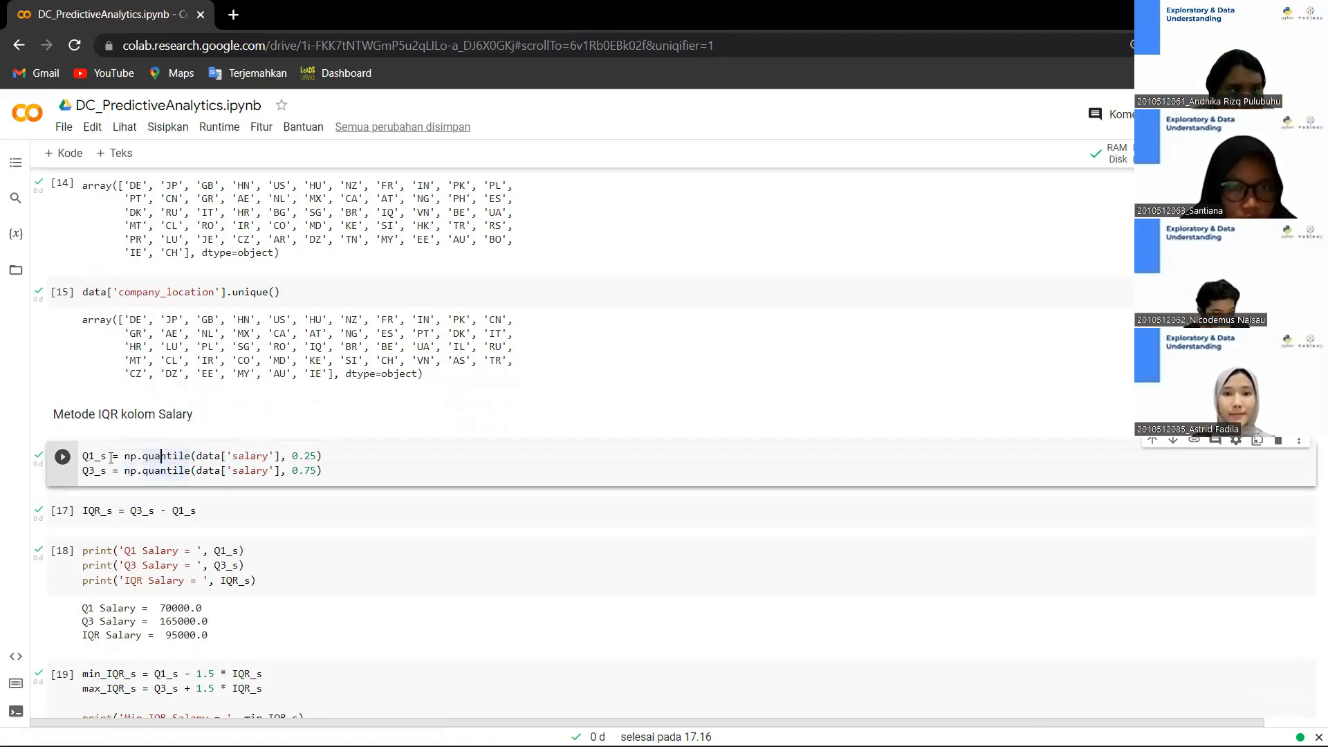
{"action": "left_click_drag", "start_coordinate": [82, 457], "coordinate": [106, 457]}
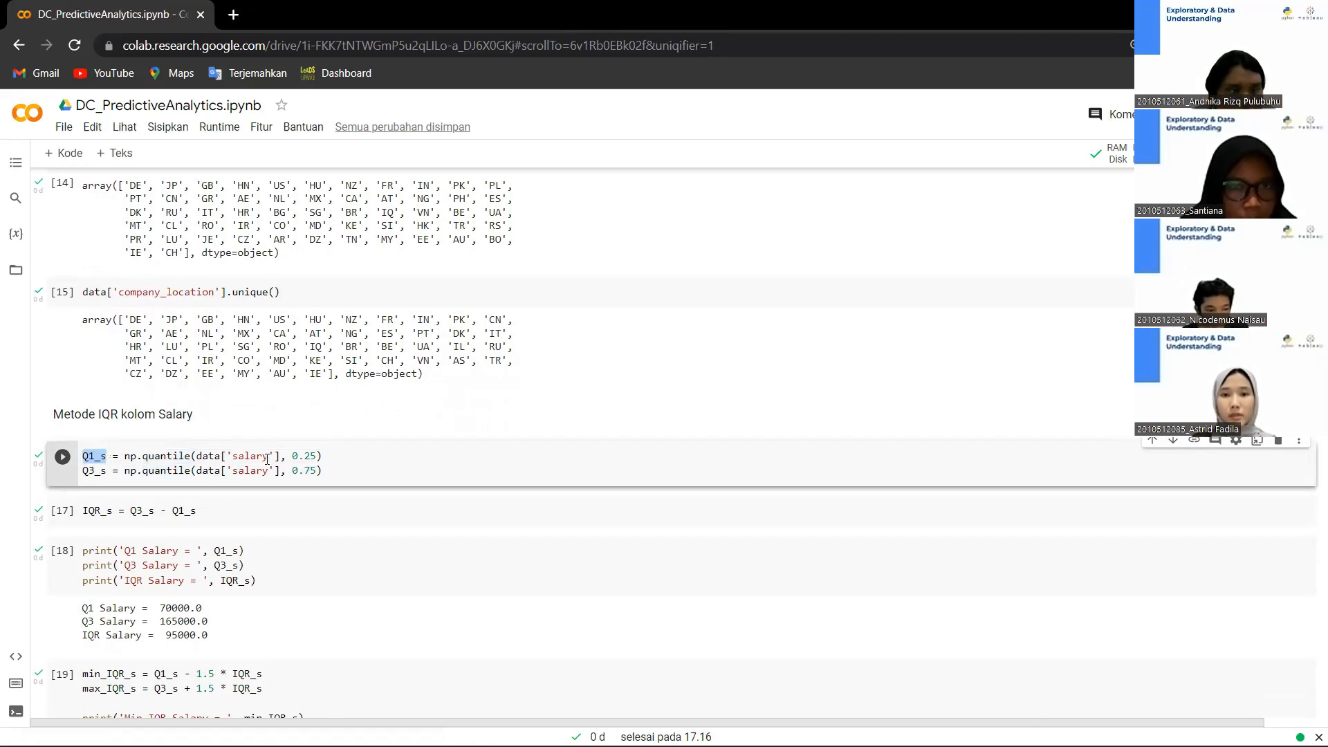
{"action": "left_click_drag", "start_coordinate": [293, 455], "coordinate": [316, 457]}
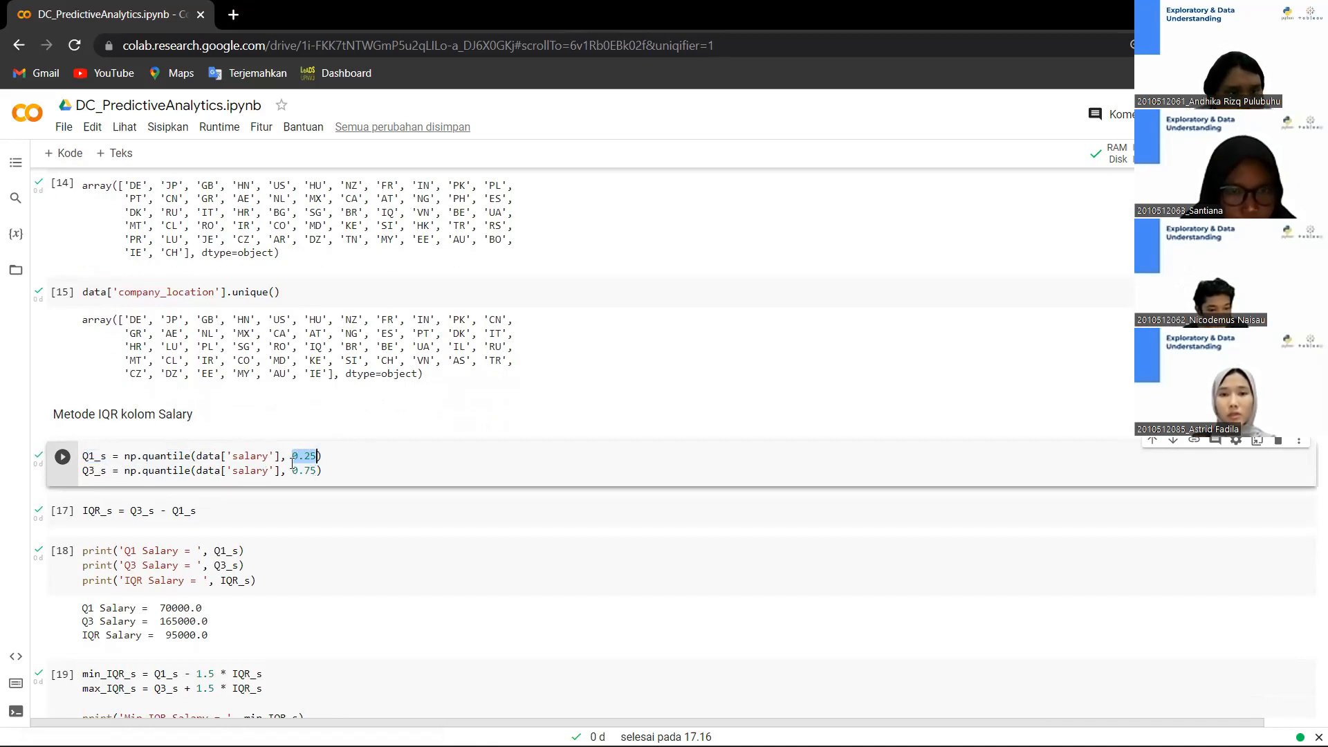
{"action": "left_click_drag", "start_coordinate": [293, 471], "coordinate": [318, 472]}
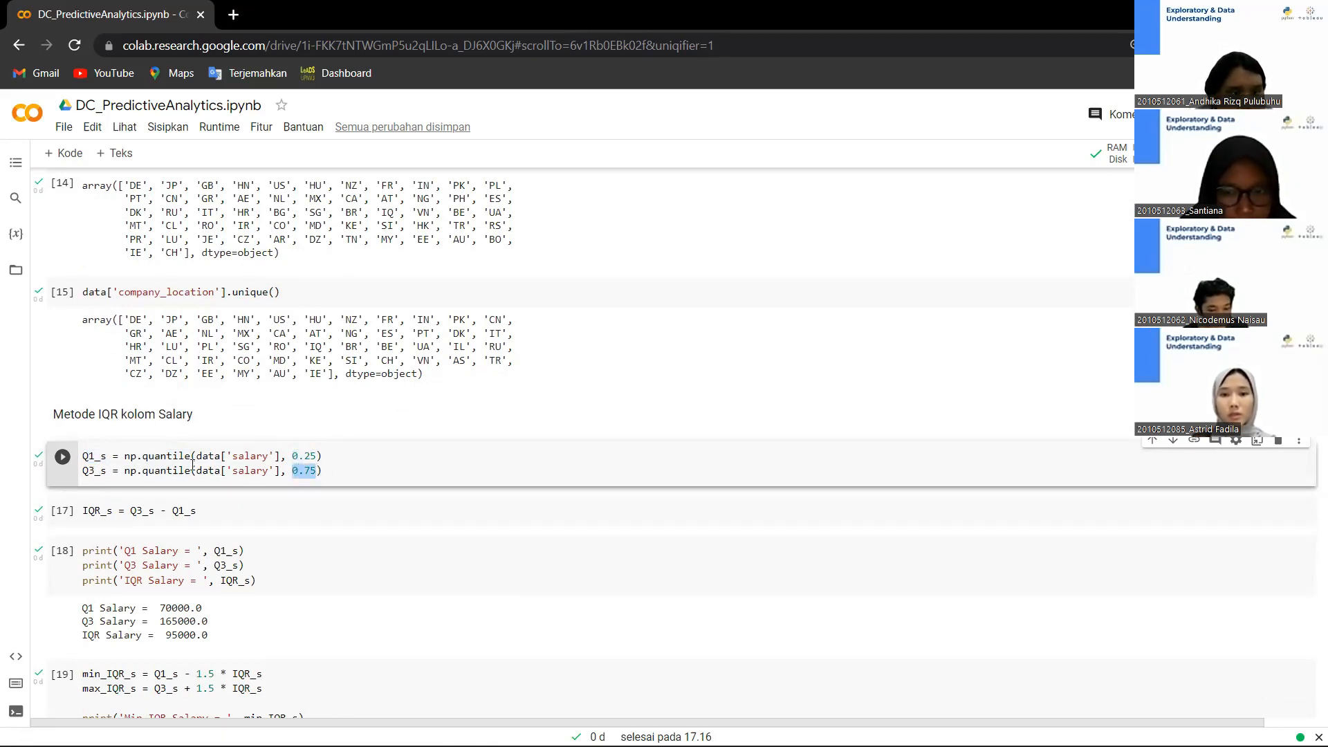
Examine the IQR_s = Q3_s - Q1_s formula and the printed Q1, Q3 and IQR salary results
{"action": "left_click", "coordinate": [232, 510]}
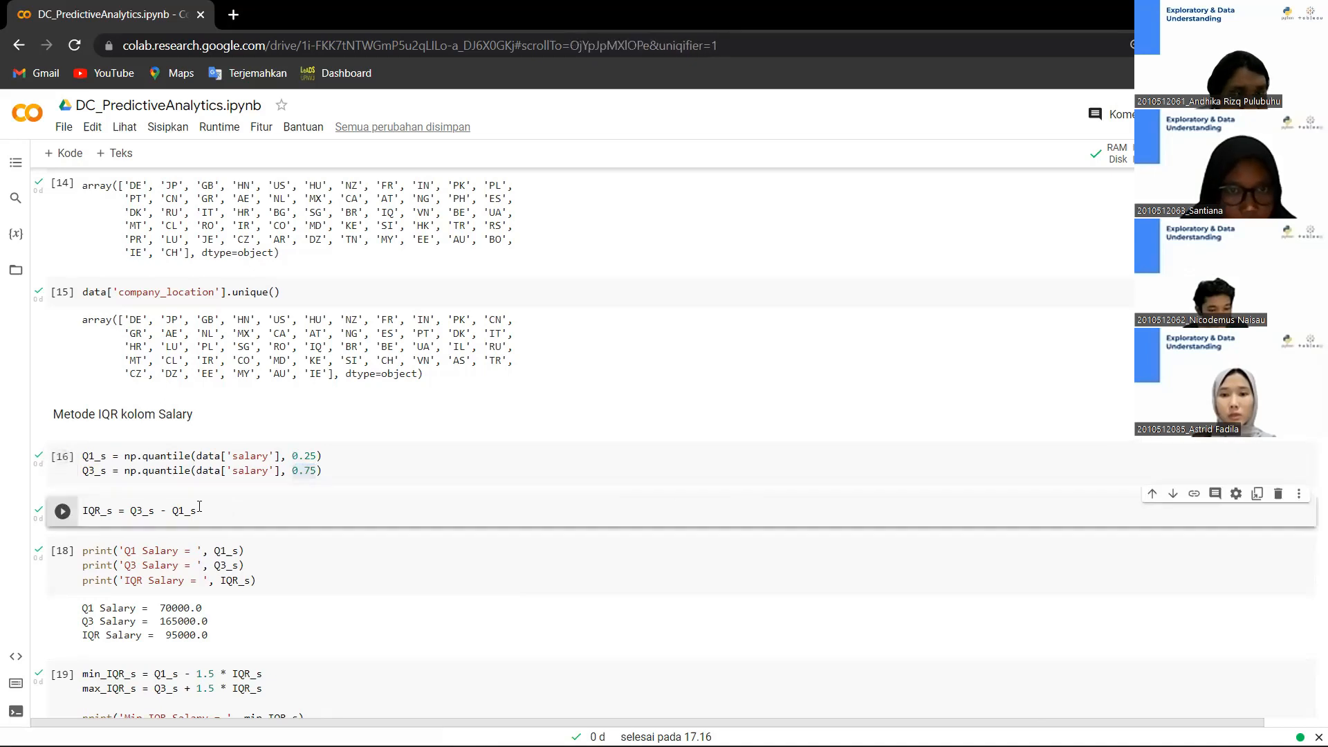
{"action": "scroll", "coordinate": [102, 512], "scroll_direction": "down", "scroll_amount": 1}
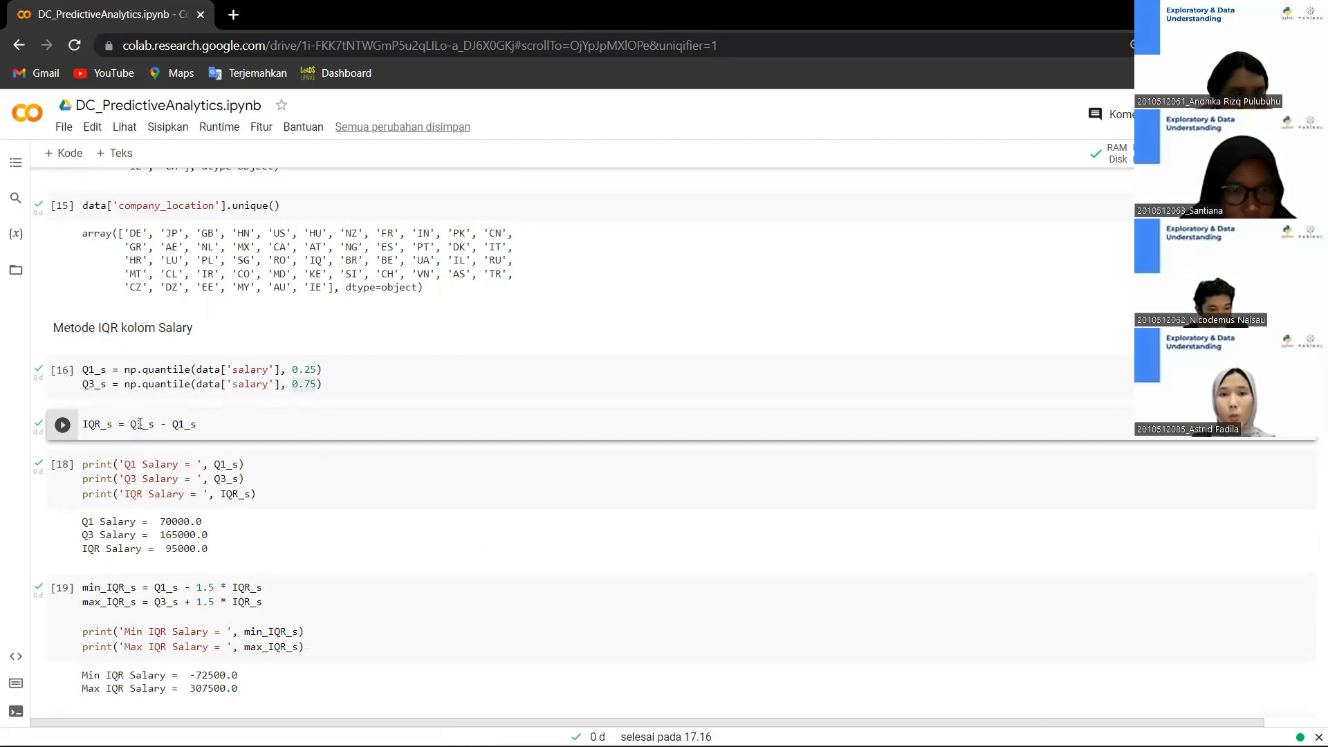
{"action": "left_click", "coordinate": [280, 478]}
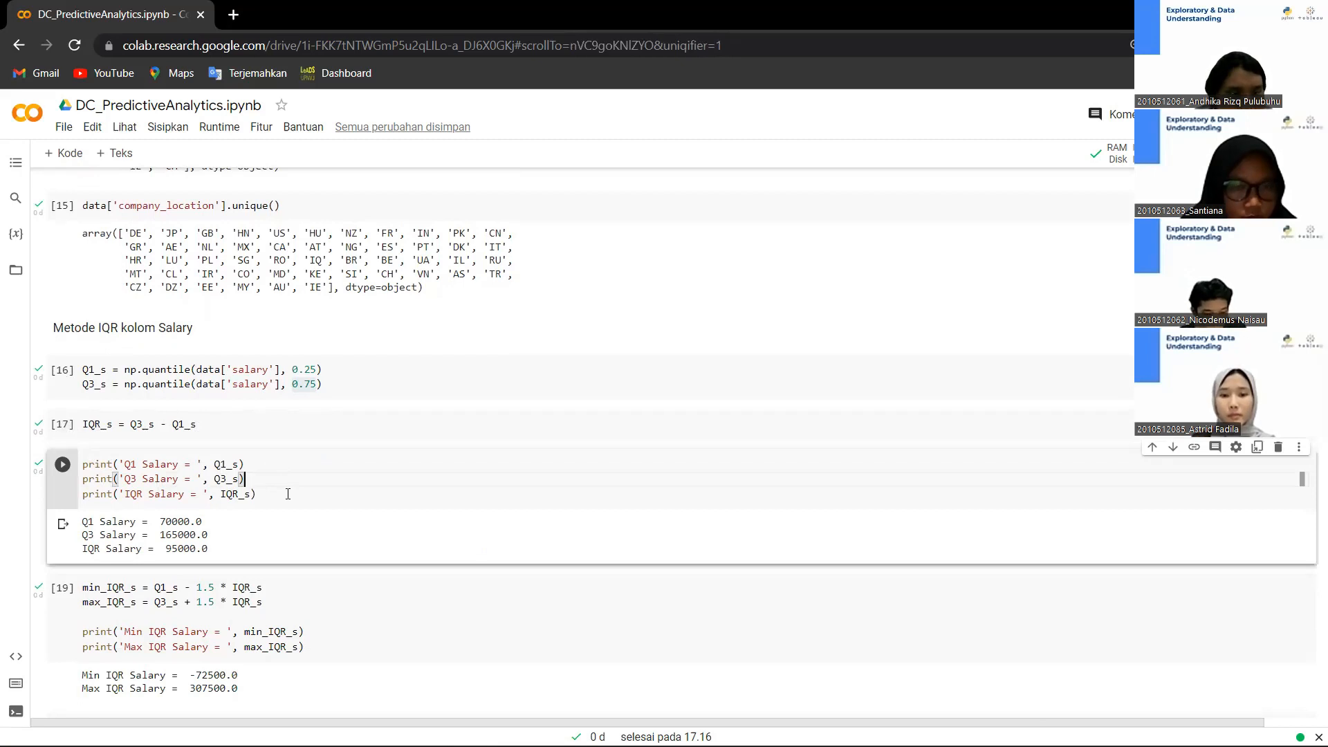
{"action": "left_click_drag", "start_coordinate": [85, 521], "coordinate": [232, 550]}
{"action": "left_click", "coordinate": [296, 523]}
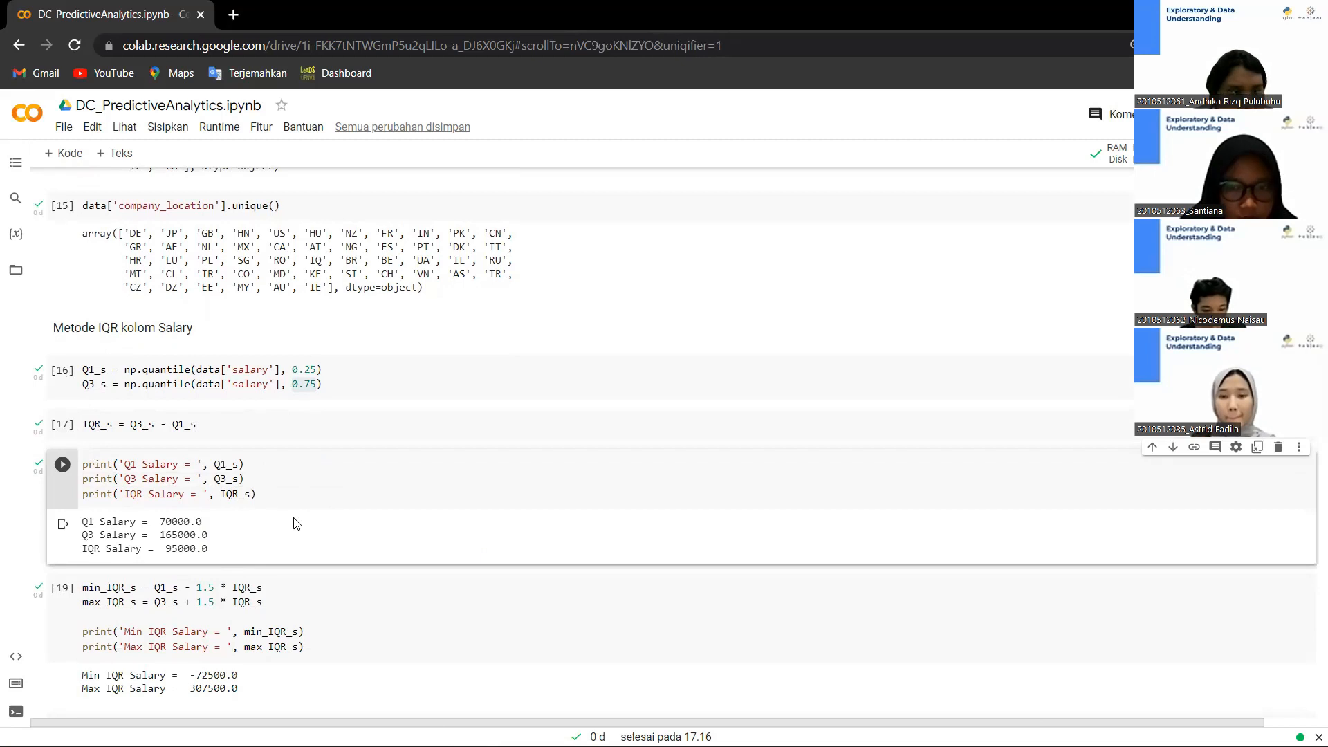
Examine the min_IQR_s formula and highlight its printed Min IQR Salary result
{"action": "scroll", "coordinate": [294, 522], "scroll_direction": "down", "scroll_amount": 1}
{"action": "scroll", "coordinate": [280, 509], "scroll_direction": "down", "scroll_amount": 2}
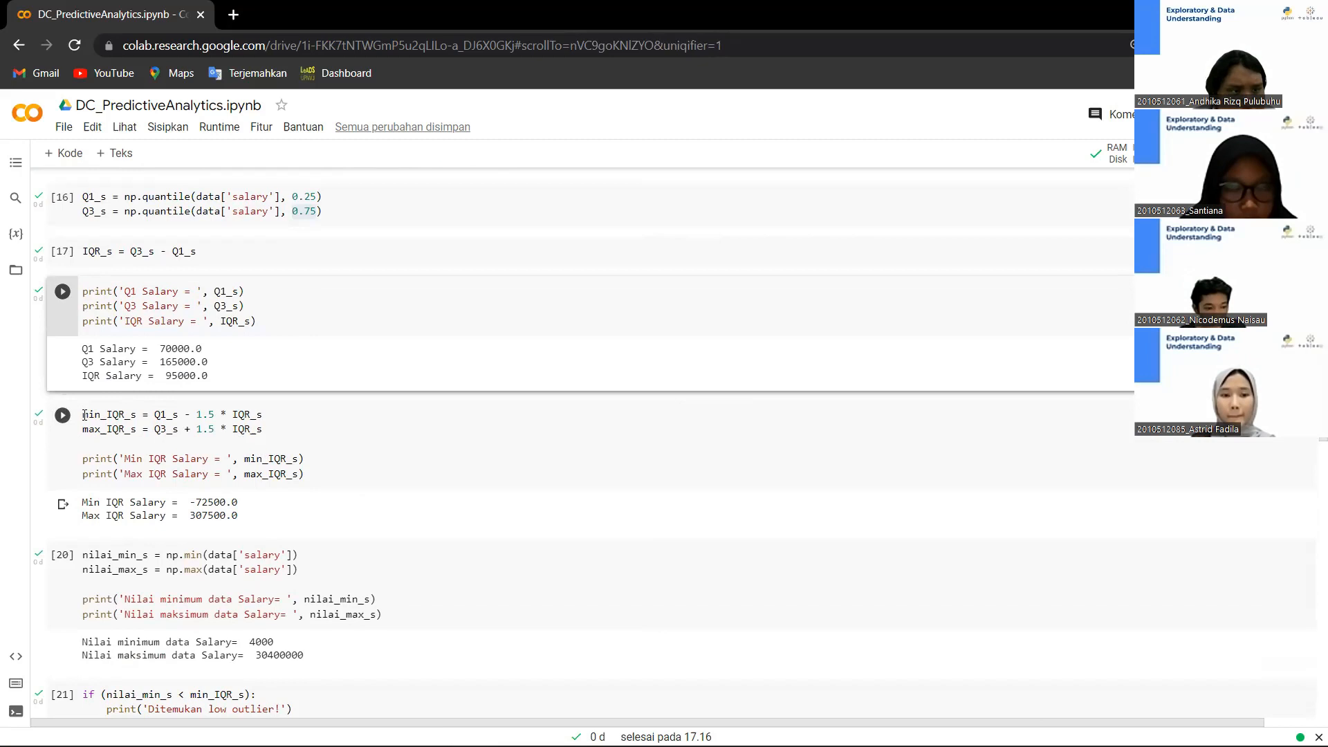
{"action": "left_click_drag", "start_coordinate": [83, 416], "coordinate": [172, 416]}
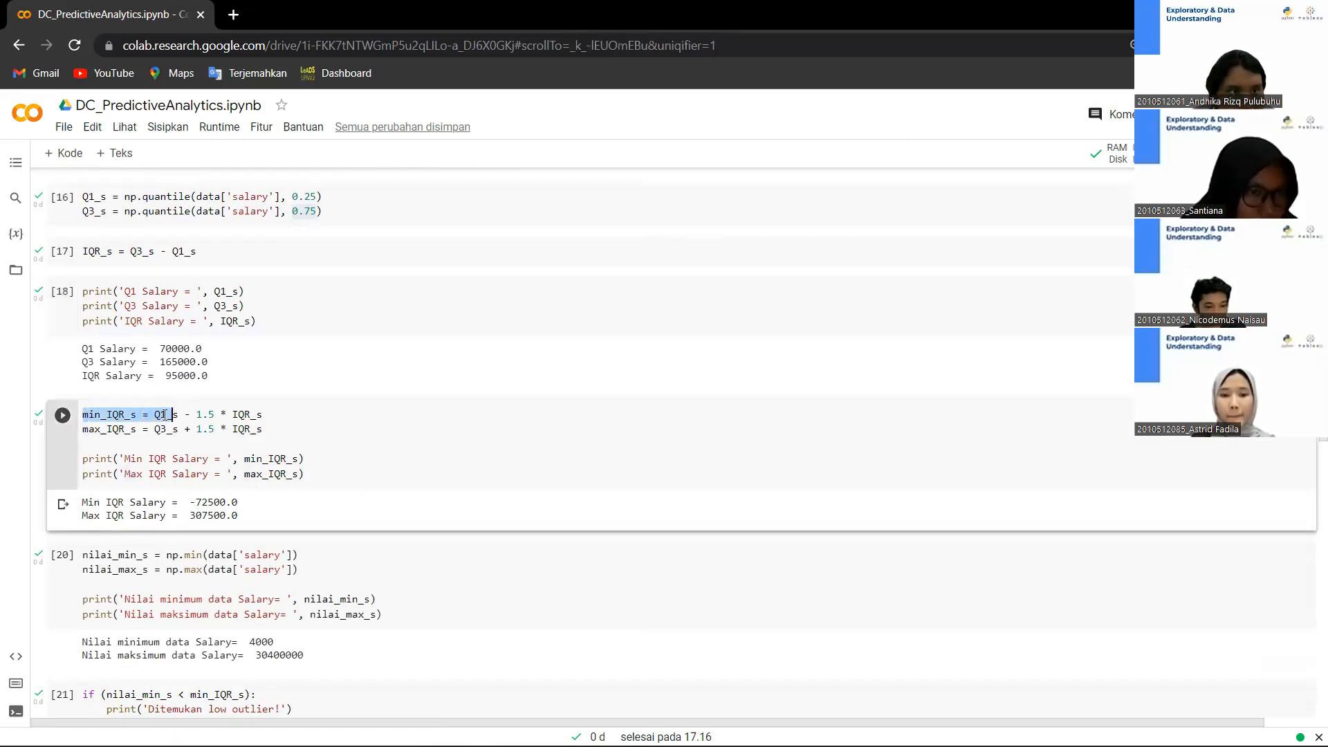
{"action": "left_click", "coordinate": [173, 416]}
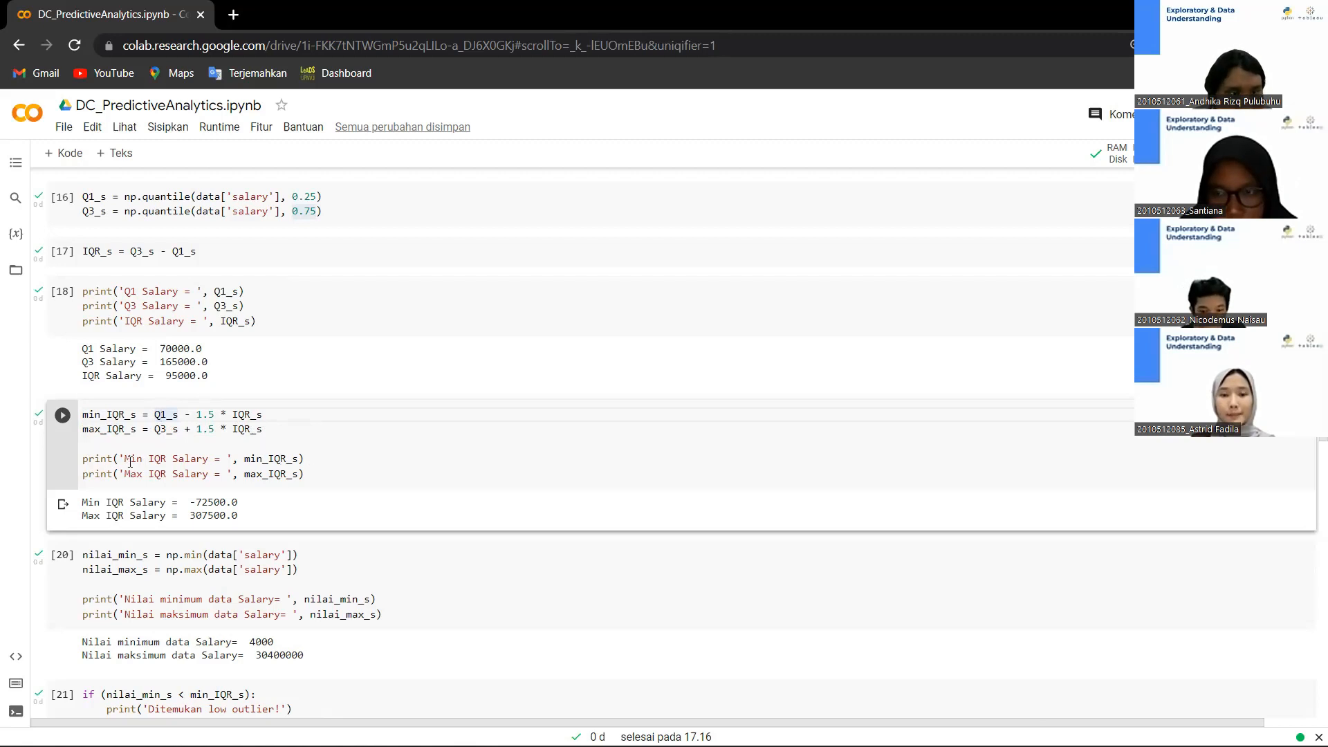
{"action": "left_click_drag", "start_coordinate": [83, 503], "coordinate": [247, 505]}
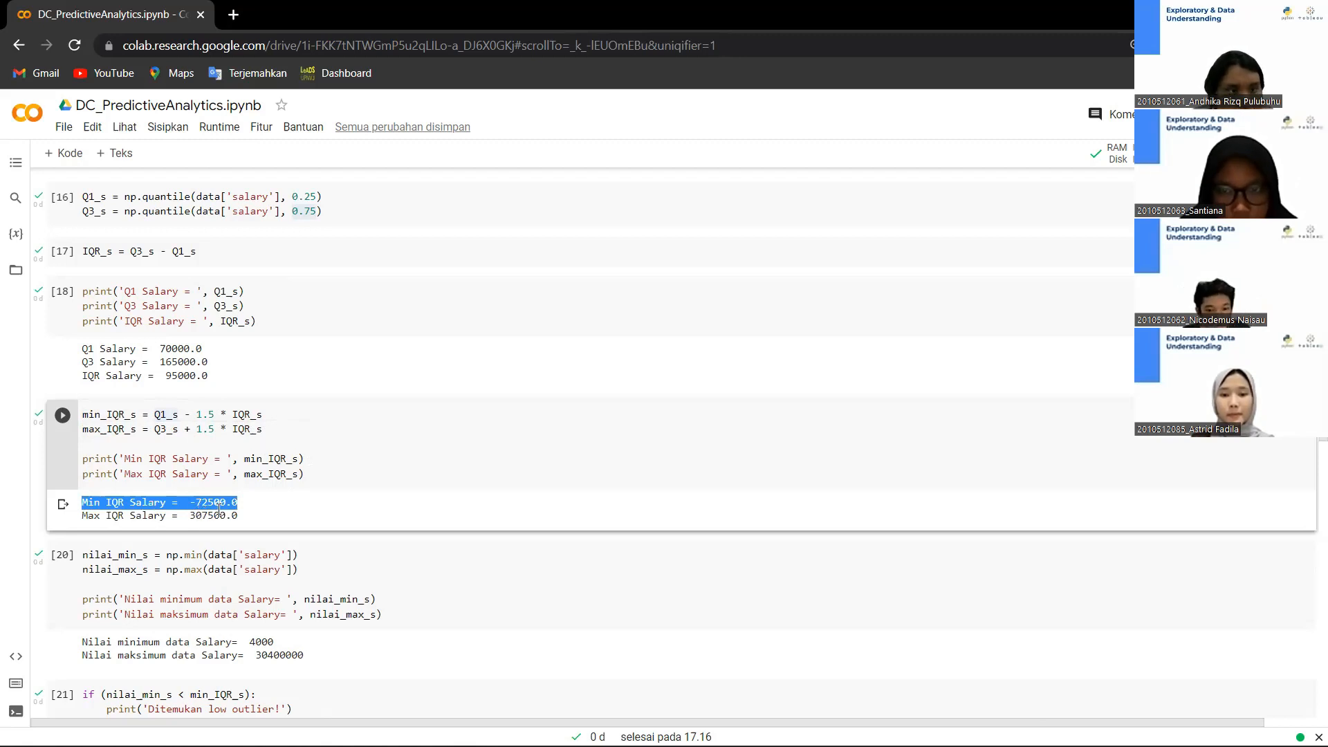
Highlight the printed Max IQR Salary result below the max_IQR_s formula
{"action": "left_click_drag", "start_coordinate": [85, 518], "coordinate": [152, 517]}
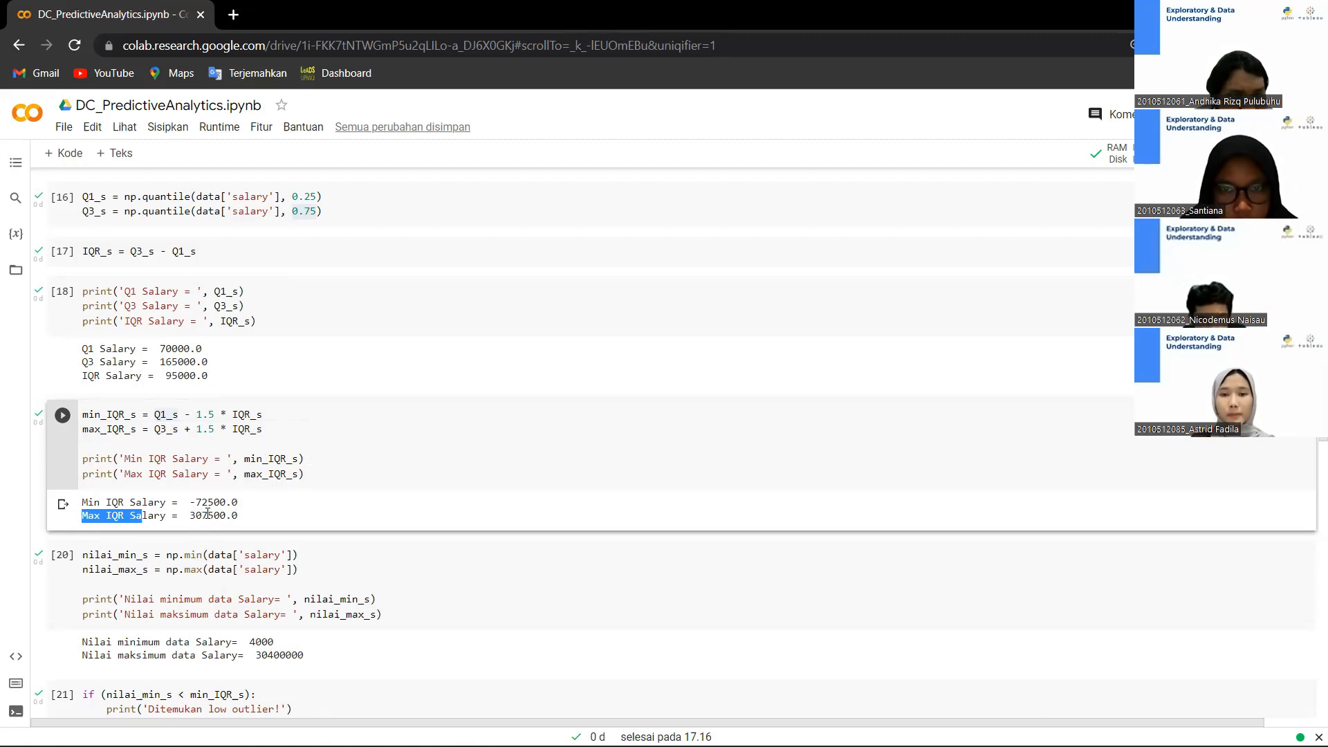
{"action": "left_click", "coordinate": [254, 517]}
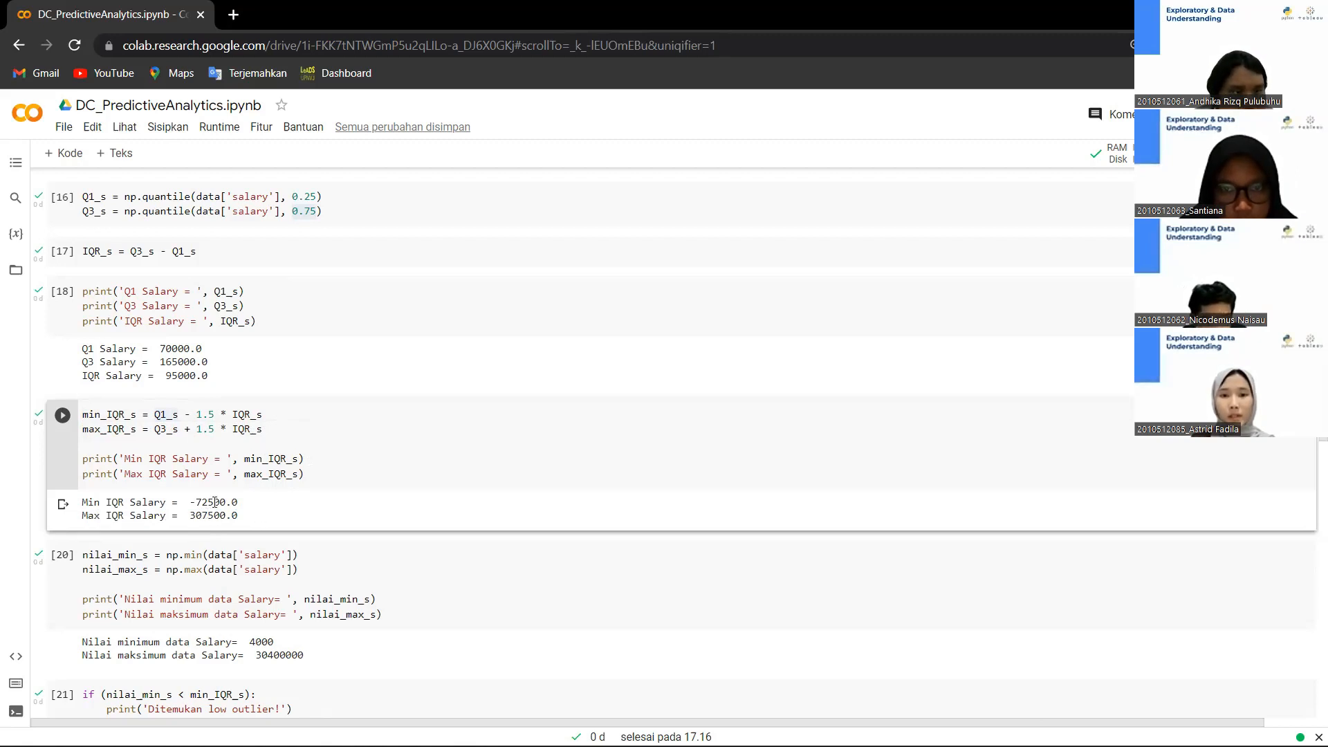
Examine the np.min and np.max calls that define nilai_min_s and nilai_max_s, highlighting np.min
{"action": "scroll", "coordinate": [241, 520], "scroll_direction": "down", "scroll_amount": 1}
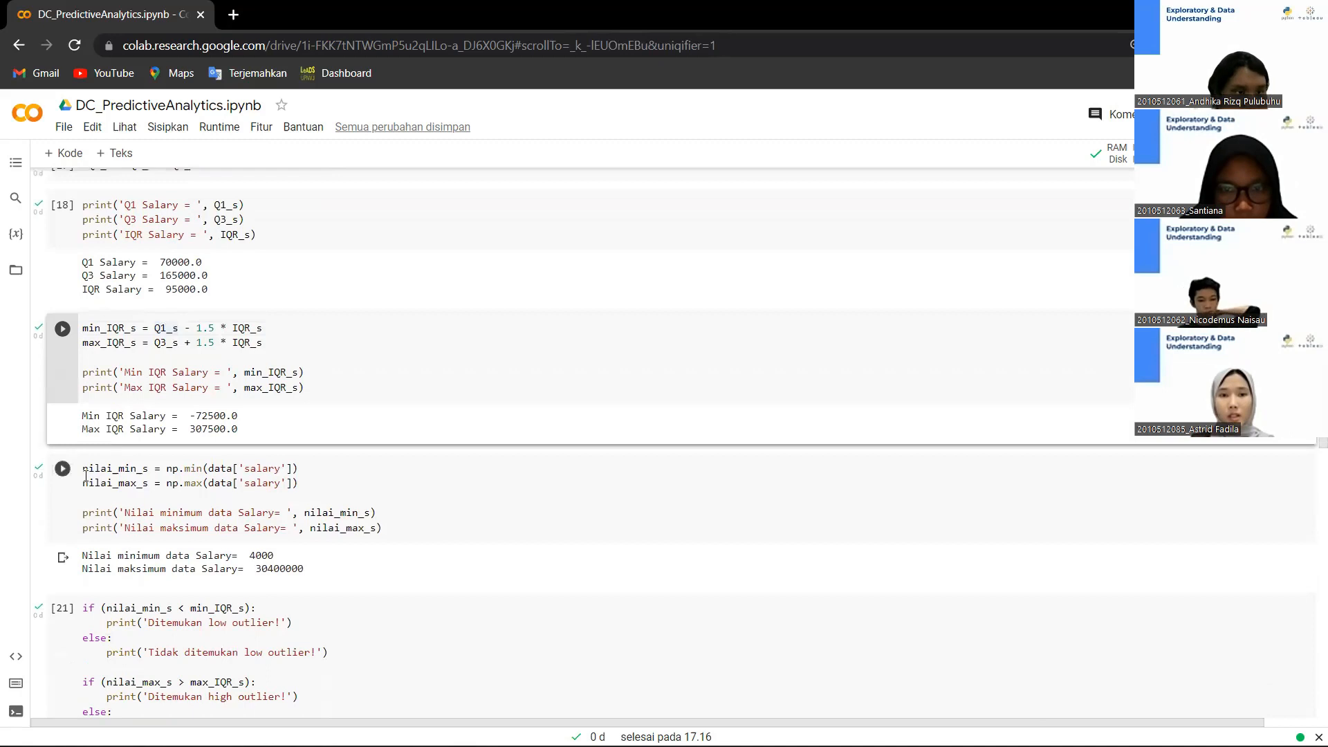
{"action": "left_click", "coordinate": [84, 474]}
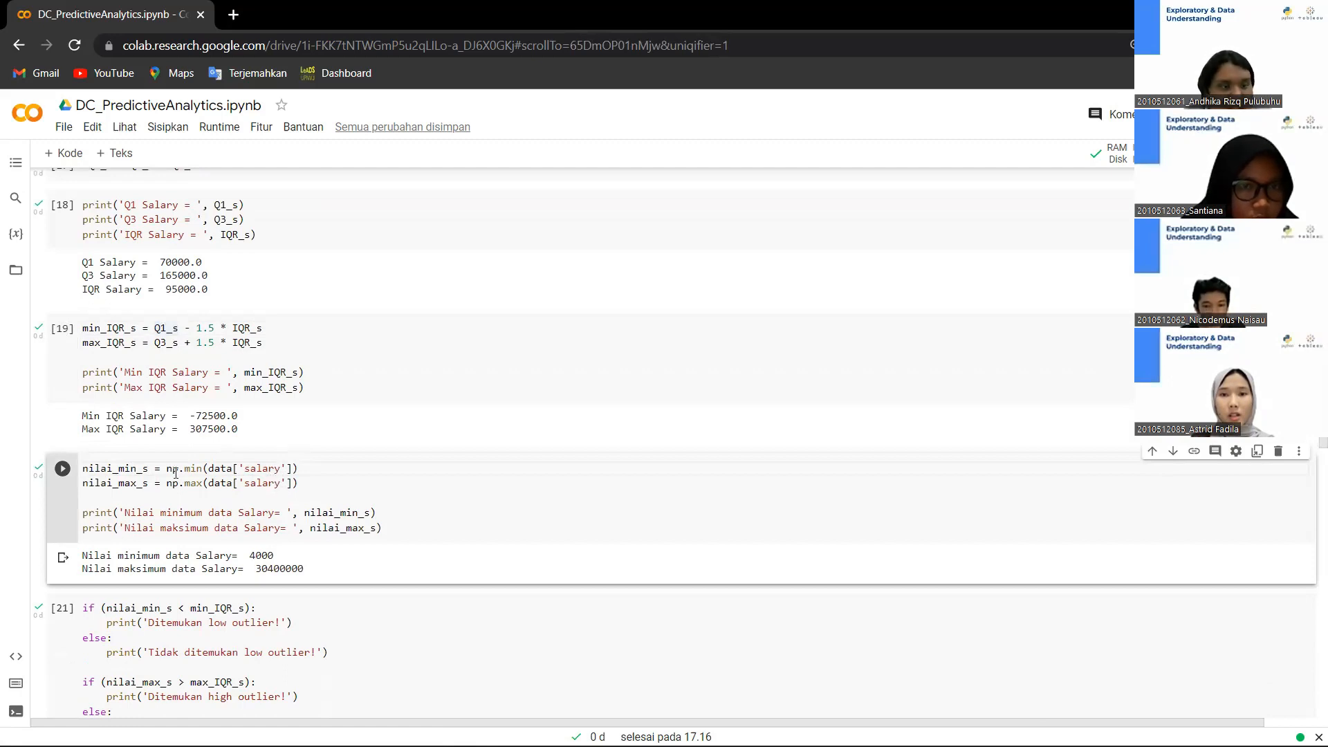
{"action": "left_click_drag", "start_coordinate": [165, 471], "coordinate": [203, 471]}
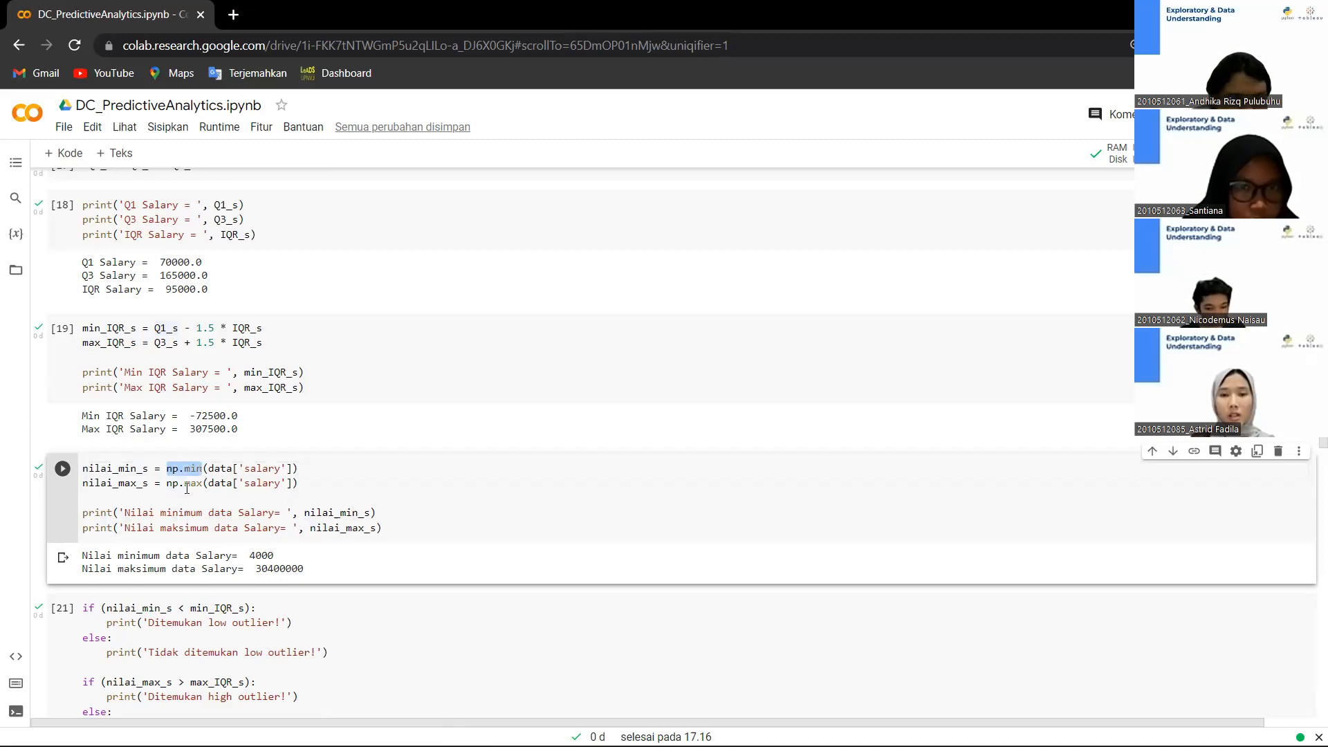
{"action": "mouse_move", "coordinate": [187, 488]}
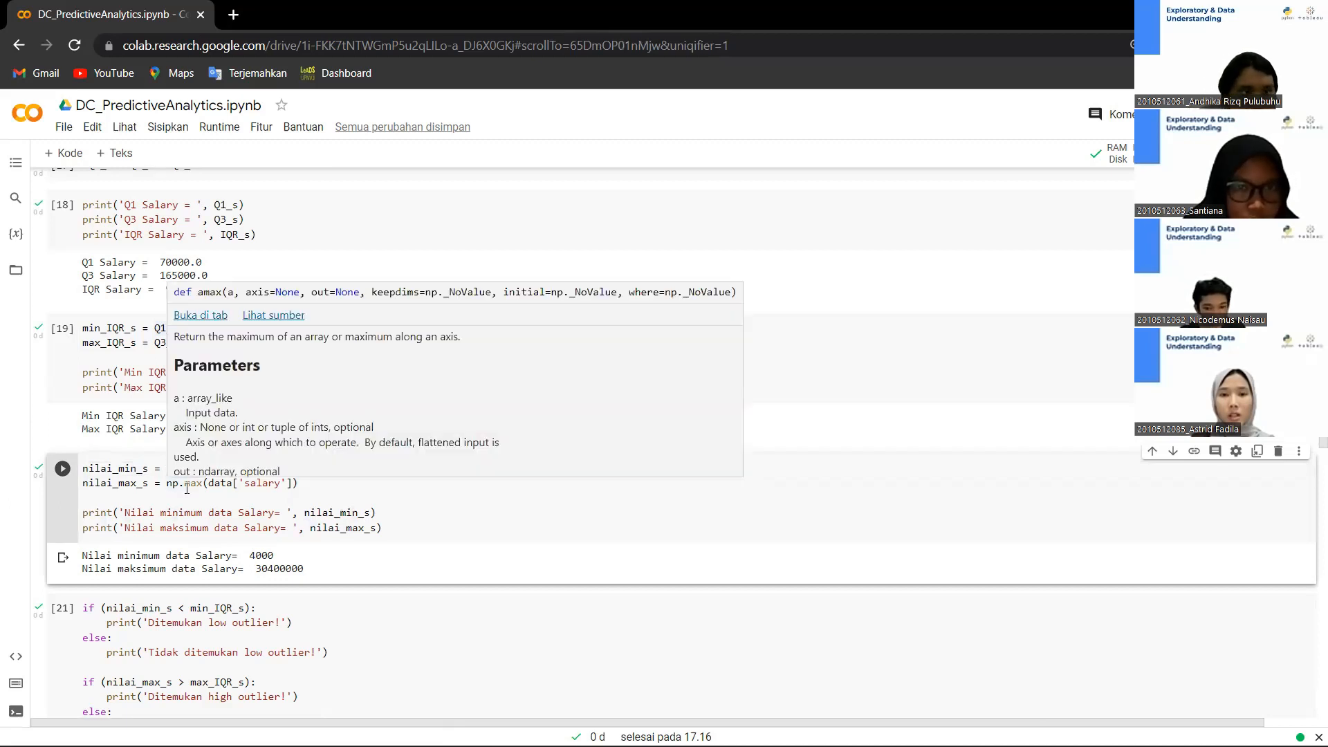
{"action": "left_click", "coordinate": [317, 483]}
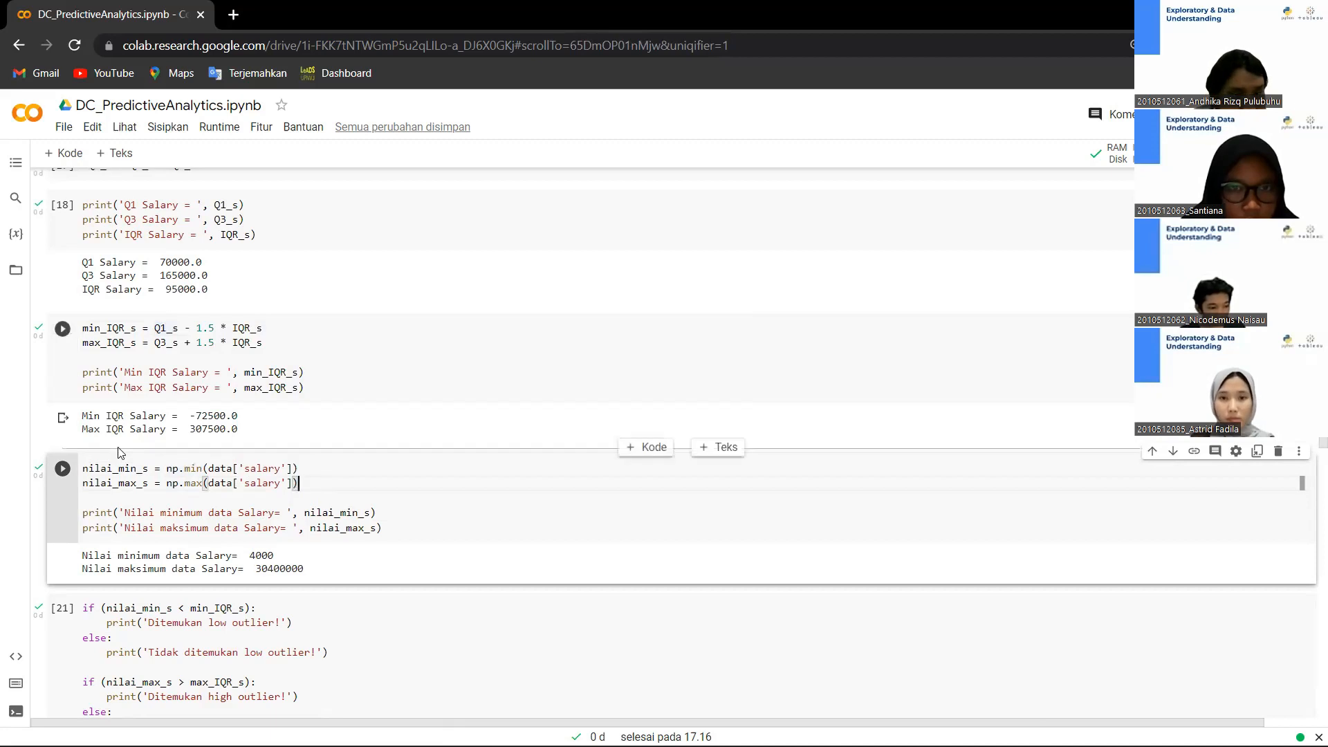
Highlight the print statements for the minimum and maximum salary data, along with their printed values
{"action": "left_click_drag", "start_coordinate": [82, 512], "coordinate": [399, 535]}
{"action": "left_click", "coordinate": [392, 517]}
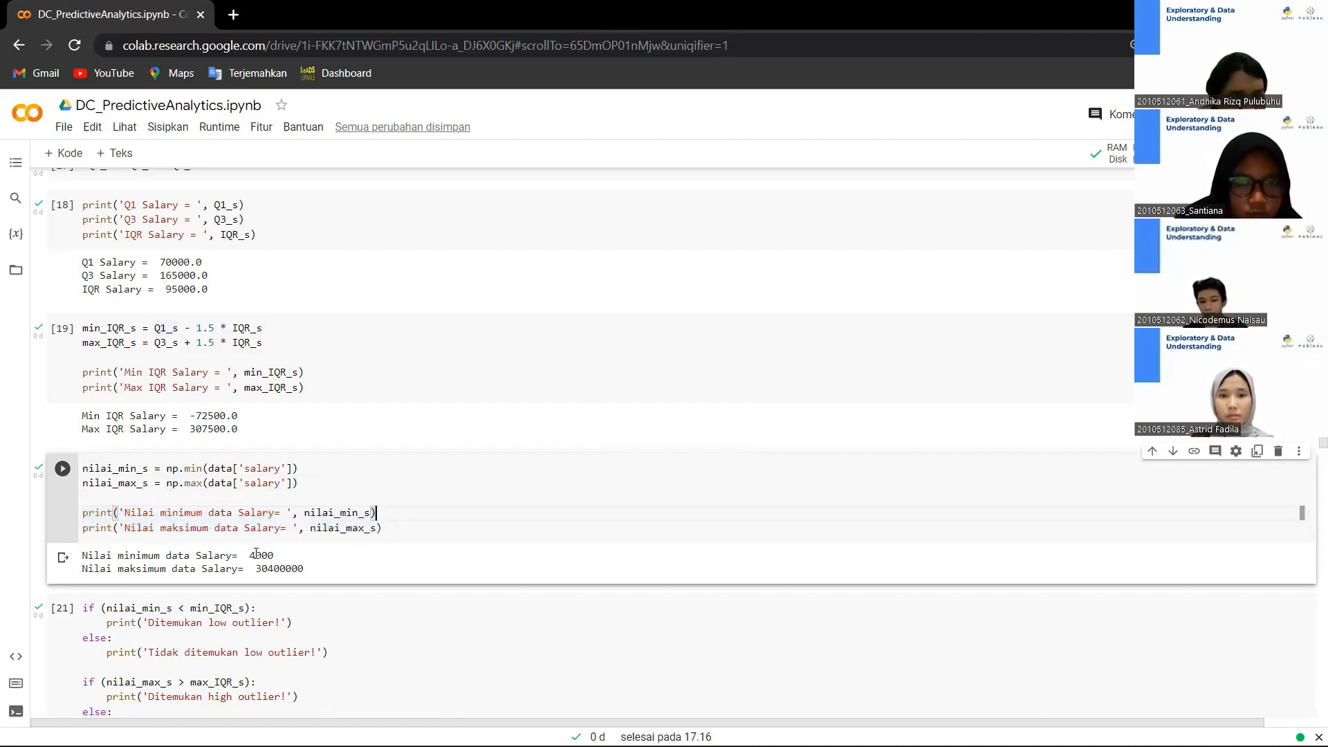
{"action": "left_click_drag", "start_coordinate": [246, 556], "coordinate": [296, 569]}
{"action": "left_click", "coordinate": [308, 569]}
Examine the salary outlier if/else checks, highlighting nilai_min_s, the "Tidak ditemukan low outlier!" message and the printed high outlier line
{"action": "scroll", "coordinate": [260, 533], "scroll_direction": "down", "scroll_amount": 3}
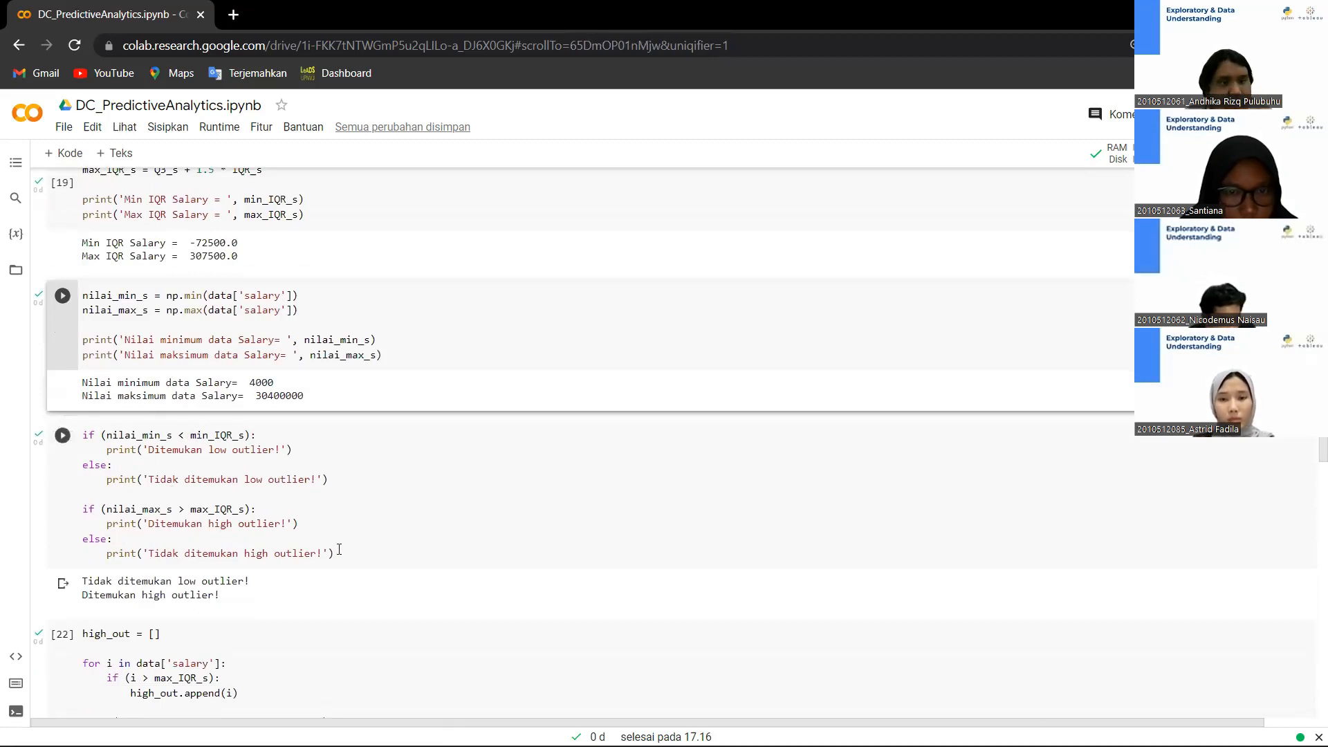
{"action": "scroll", "coordinate": [138, 449], "scroll_direction": "down", "scroll_amount": 1}
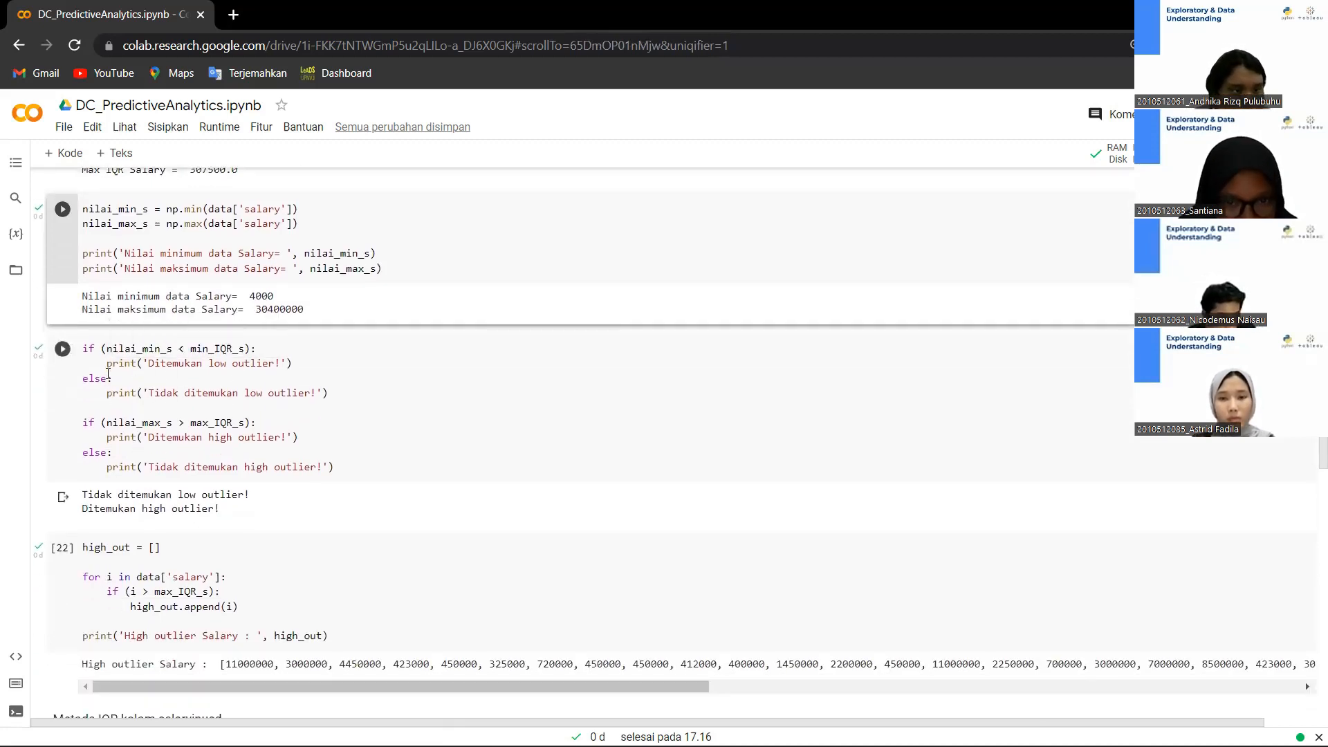
{"action": "left_click", "coordinate": [85, 348]}
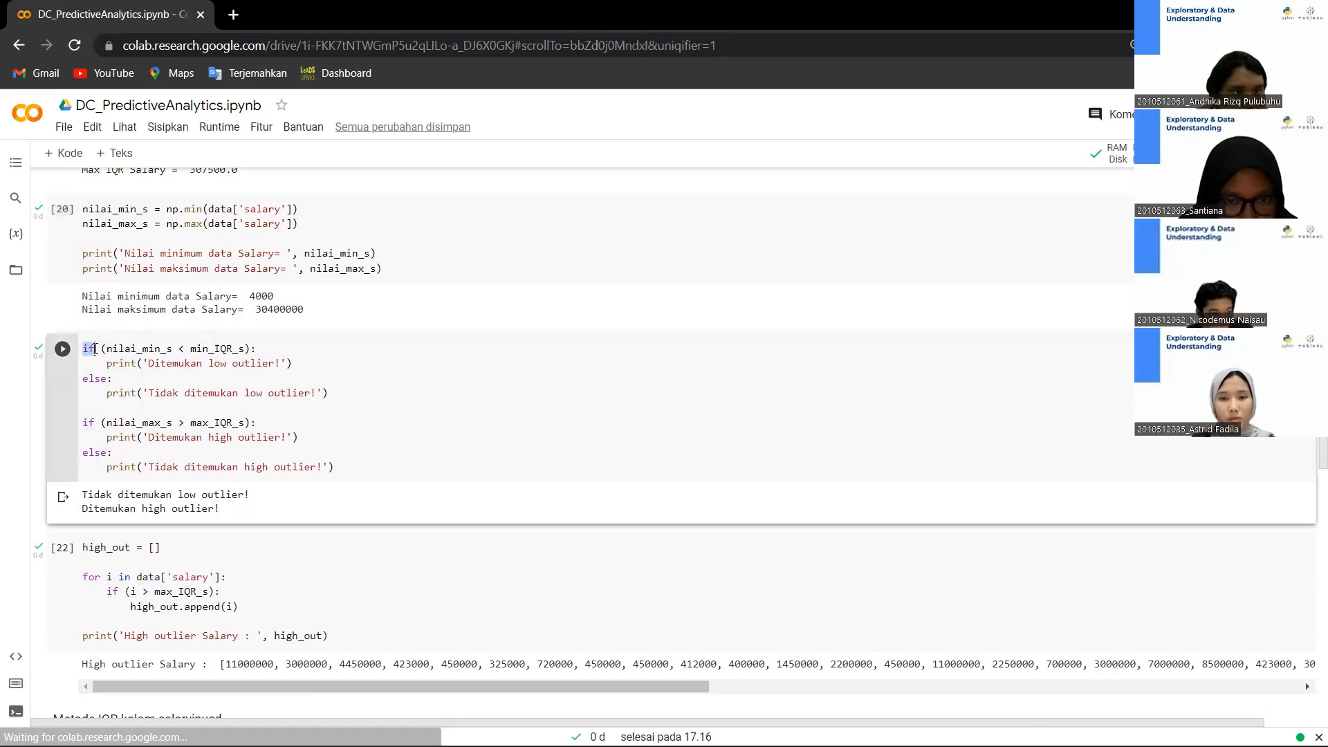
{"action": "left_click", "coordinate": [262, 392]}
{"action": "left_click_drag", "start_coordinate": [107, 348], "coordinate": [171, 348]}
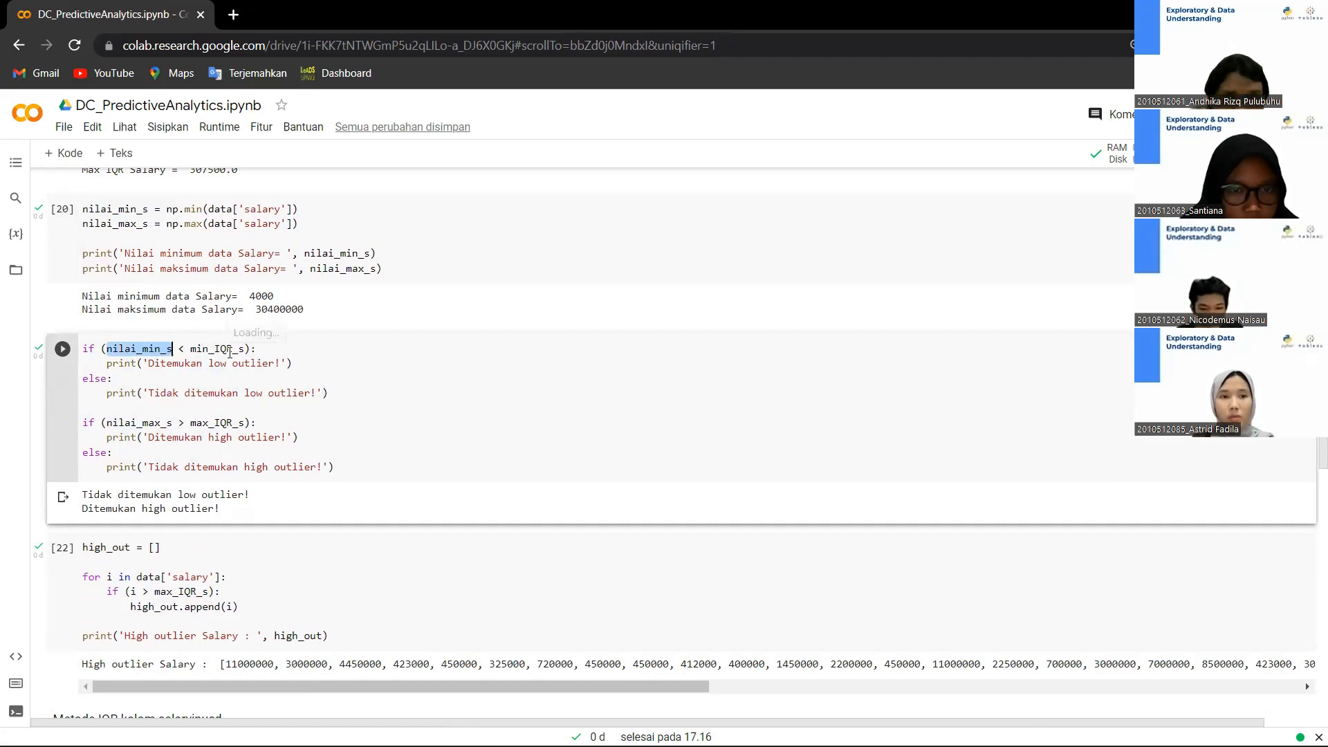
{"action": "mouse_move", "coordinate": [231, 351]}
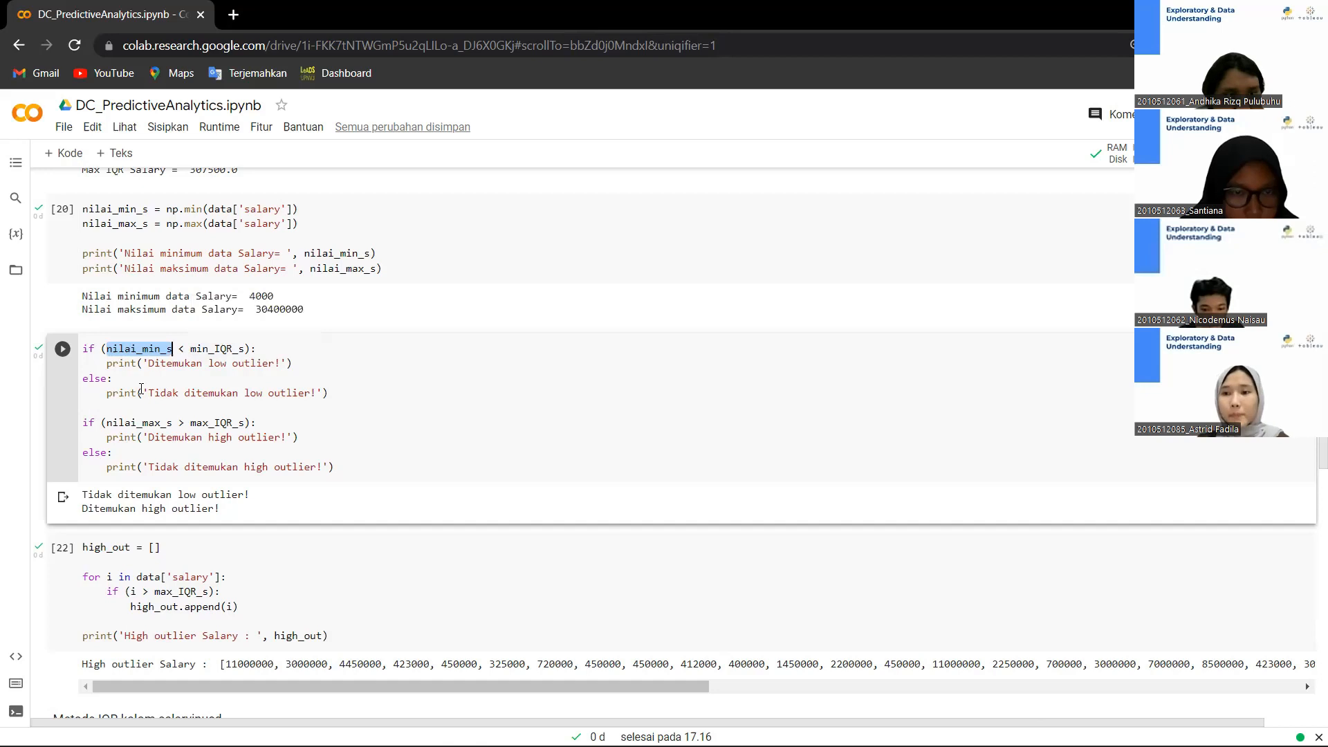
{"action": "left_click_drag", "start_coordinate": [153, 393], "coordinate": [304, 393]}
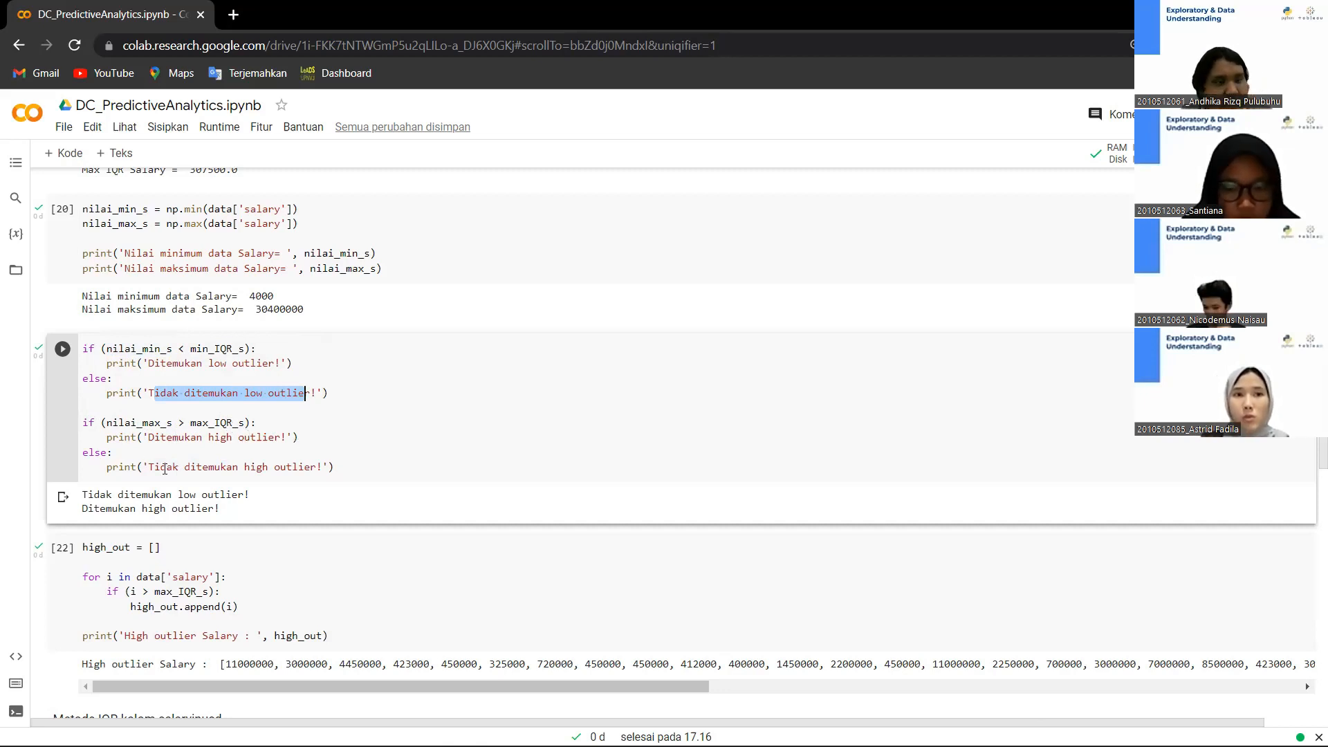
{"action": "left_click", "coordinate": [253, 513]}
{"action": "left_click_drag", "start_coordinate": [81, 515], "coordinate": [230, 511]}
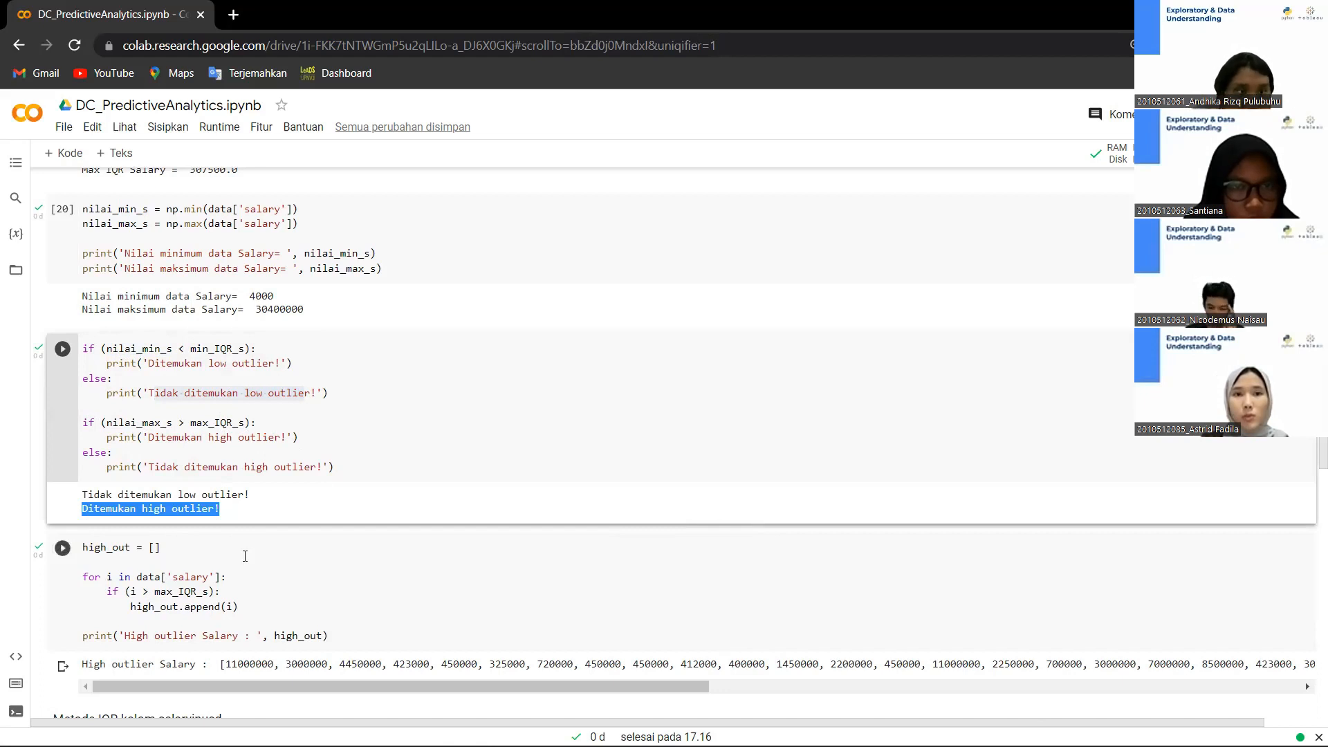
Examine the code that collects high salary outliers, highlighting the empty list assignment high_out = []
{"action": "scroll", "coordinate": [245, 556], "scroll_direction": "down", "scroll_amount": 1}
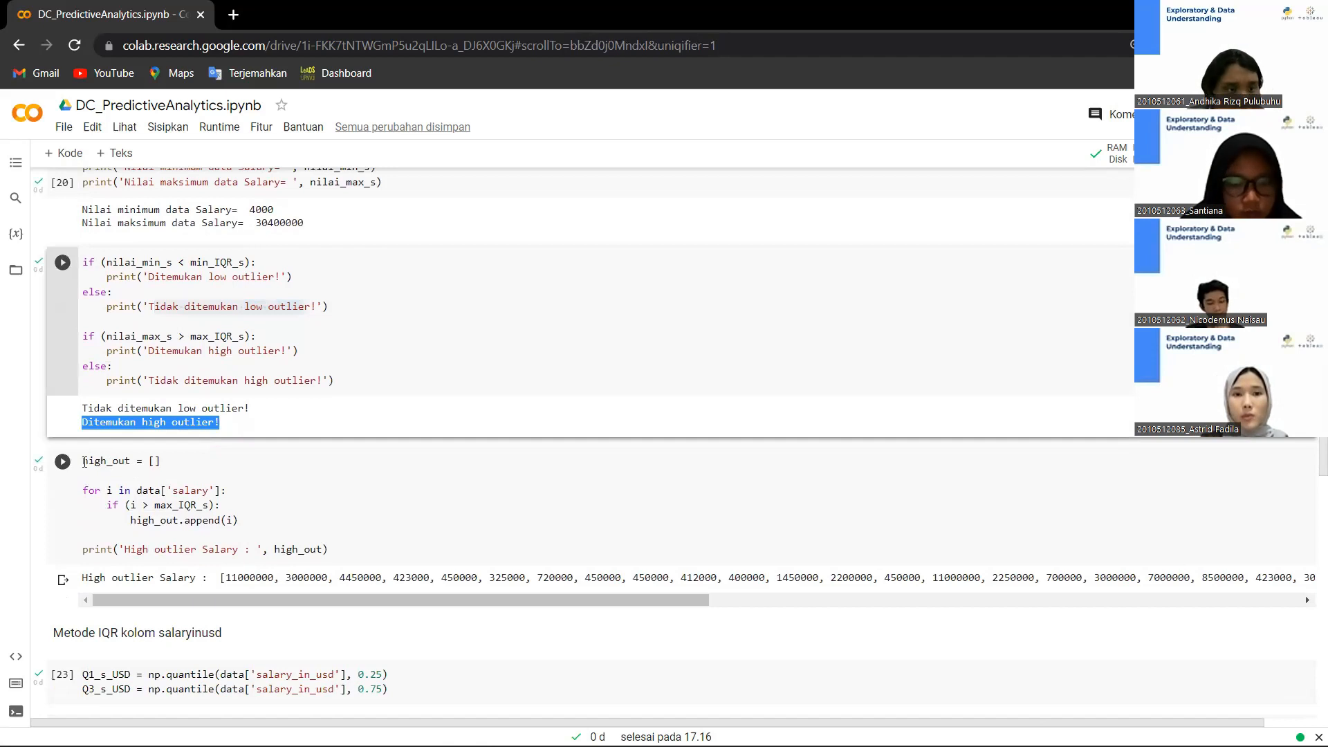
{"action": "left_click_drag", "start_coordinate": [84, 461], "coordinate": [133, 462]}
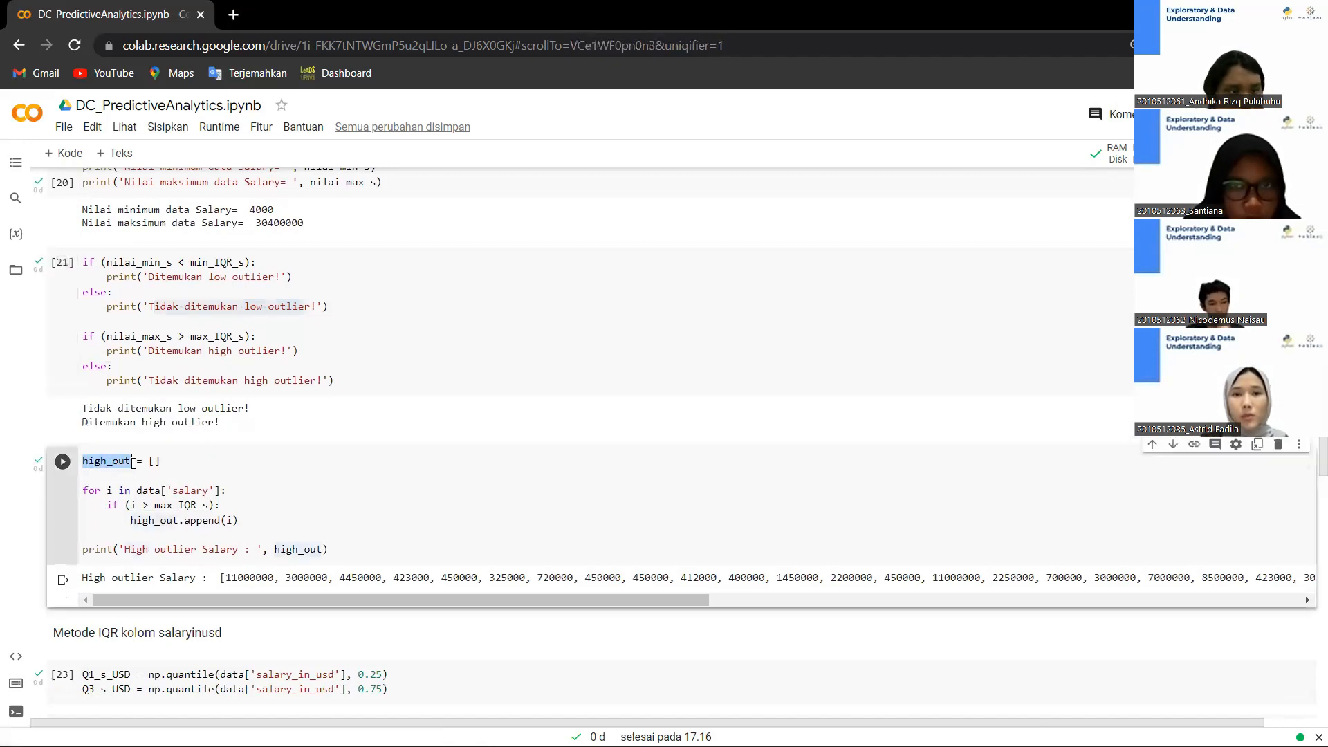
{"action": "left_click", "coordinate": [158, 461]}
{"action": "left_click_drag", "start_coordinate": [159, 461], "coordinate": [119, 462]}
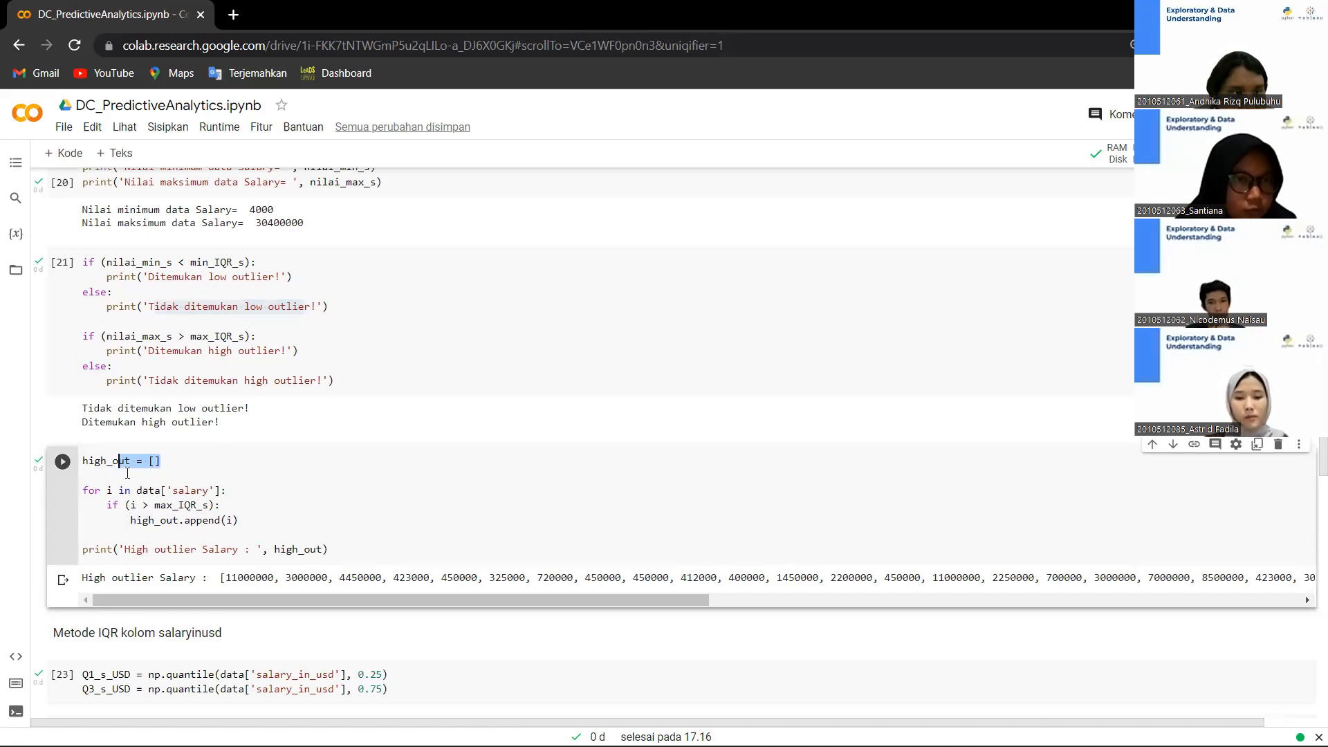
{"action": "left_click_drag", "start_coordinate": [83, 461], "coordinate": [163, 462]}
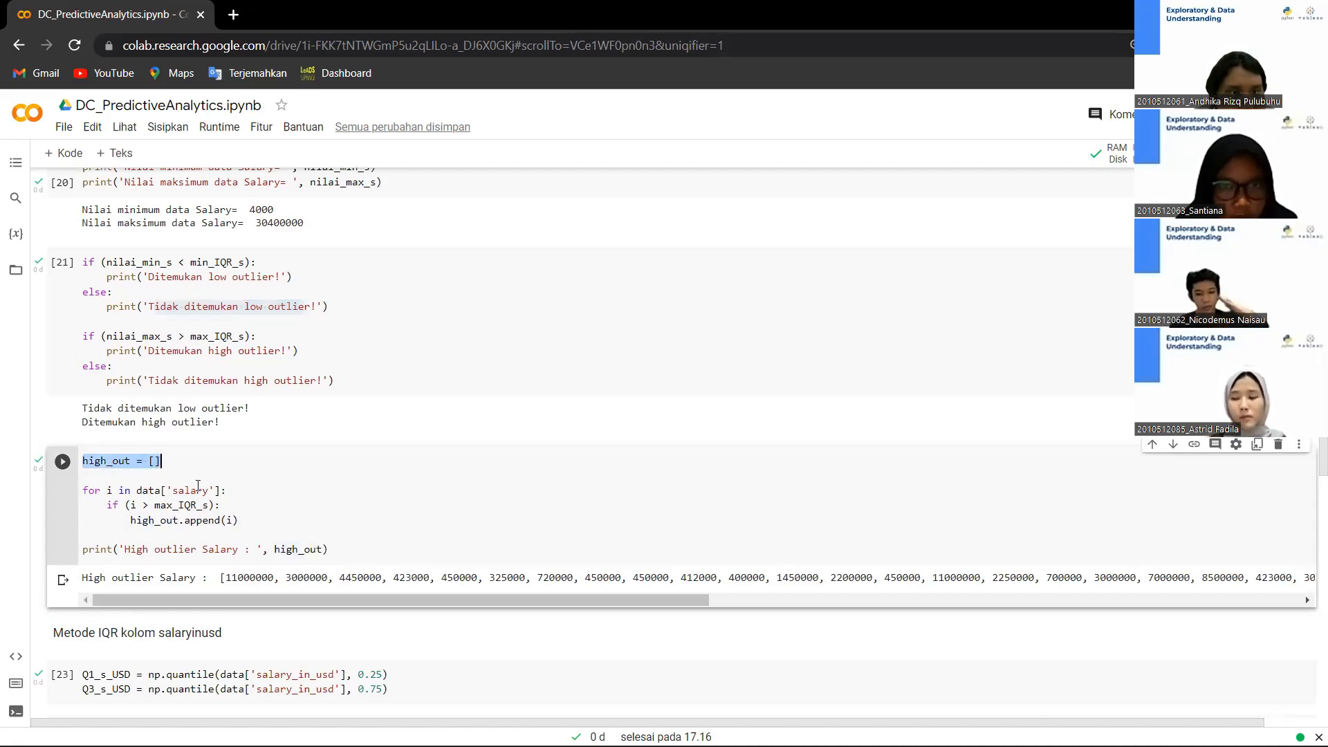
{"action": "left_click", "coordinate": [142, 534]}
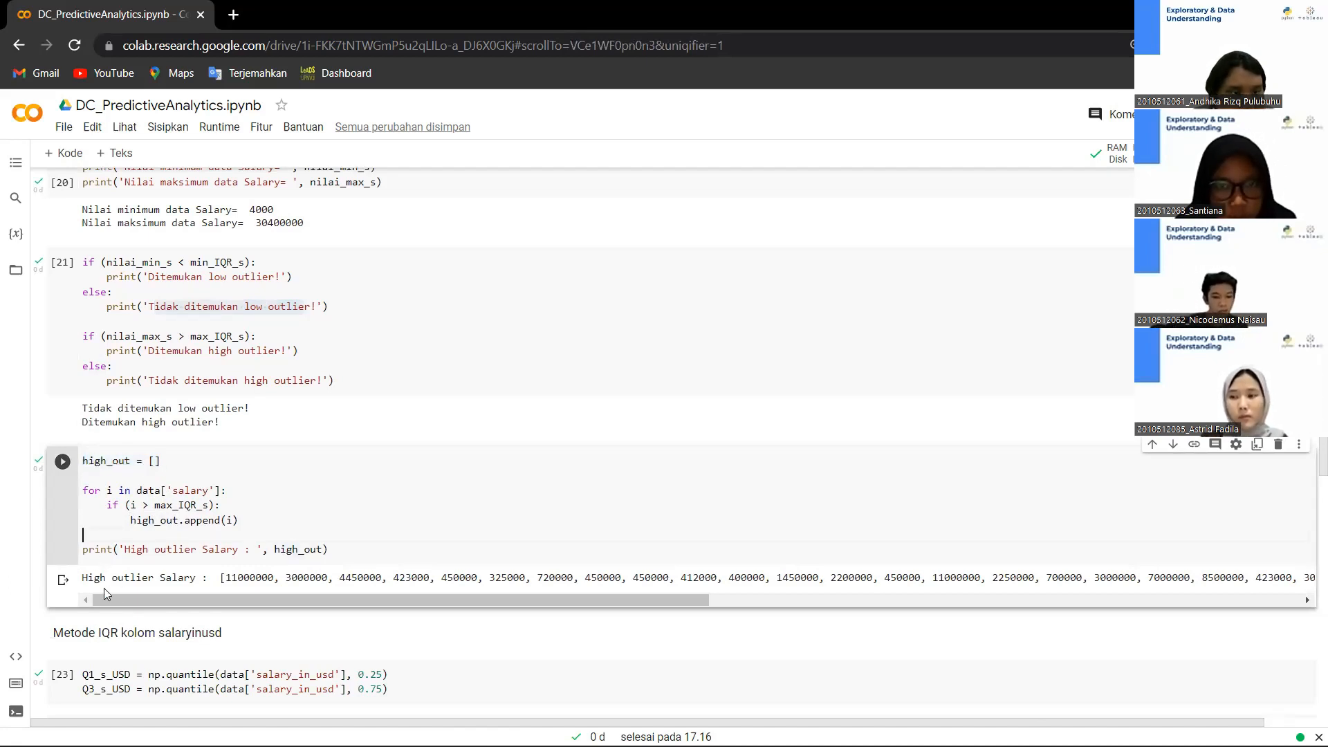
Examine the printed High outlier Salary list, highlighting the word Salary in its label
{"action": "mouse_move", "coordinate": [113, 594]}
{"action": "left_mouse_down"}
{"action": "mouse_move", "coordinate": [690, 589]}
{"action": "mouse_move", "coordinate": [489, 606]}
{"action": "mouse_move", "coordinate": [98, 593]}
{"action": "left_mouse_up"}
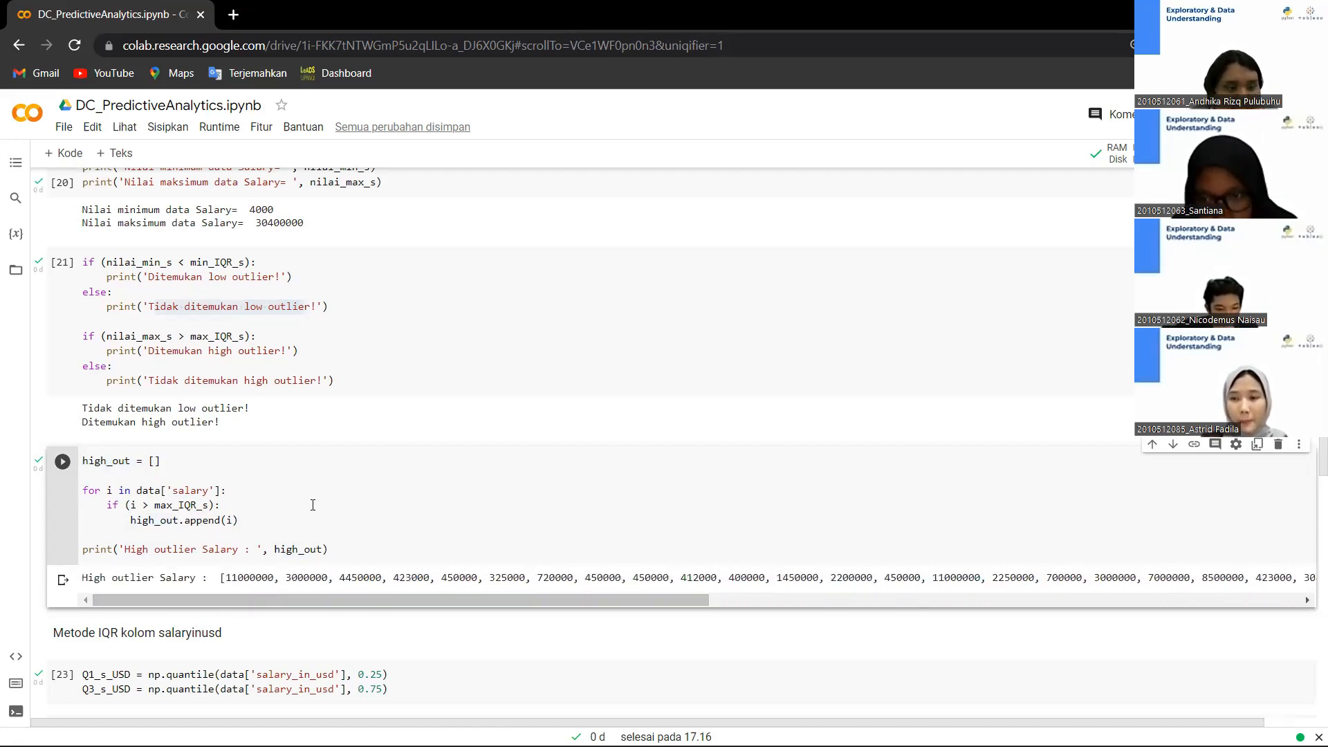
{"action": "scroll", "coordinate": [313, 505], "scroll_direction": "down", "scroll_amount": 2}
{"action": "scroll", "coordinate": [231, 513], "scroll_direction": "up", "scroll_amount": 1}
{"action": "left_click_drag", "start_coordinate": [202, 516], "coordinate": [103, 538]}
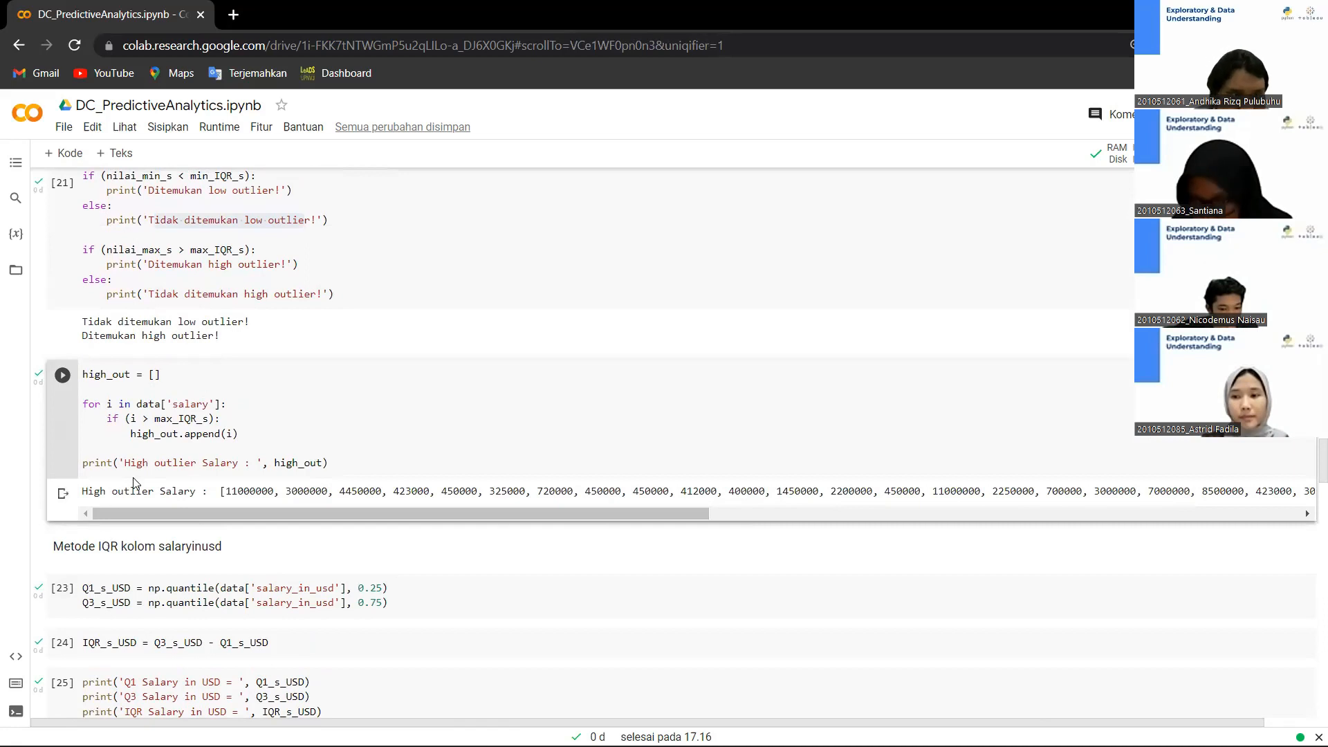
{"action": "left_click_drag", "start_coordinate": [162, 491], "coordinate": [191, 493]}
{"action": "left_click", "coordinate": [194, 494]}
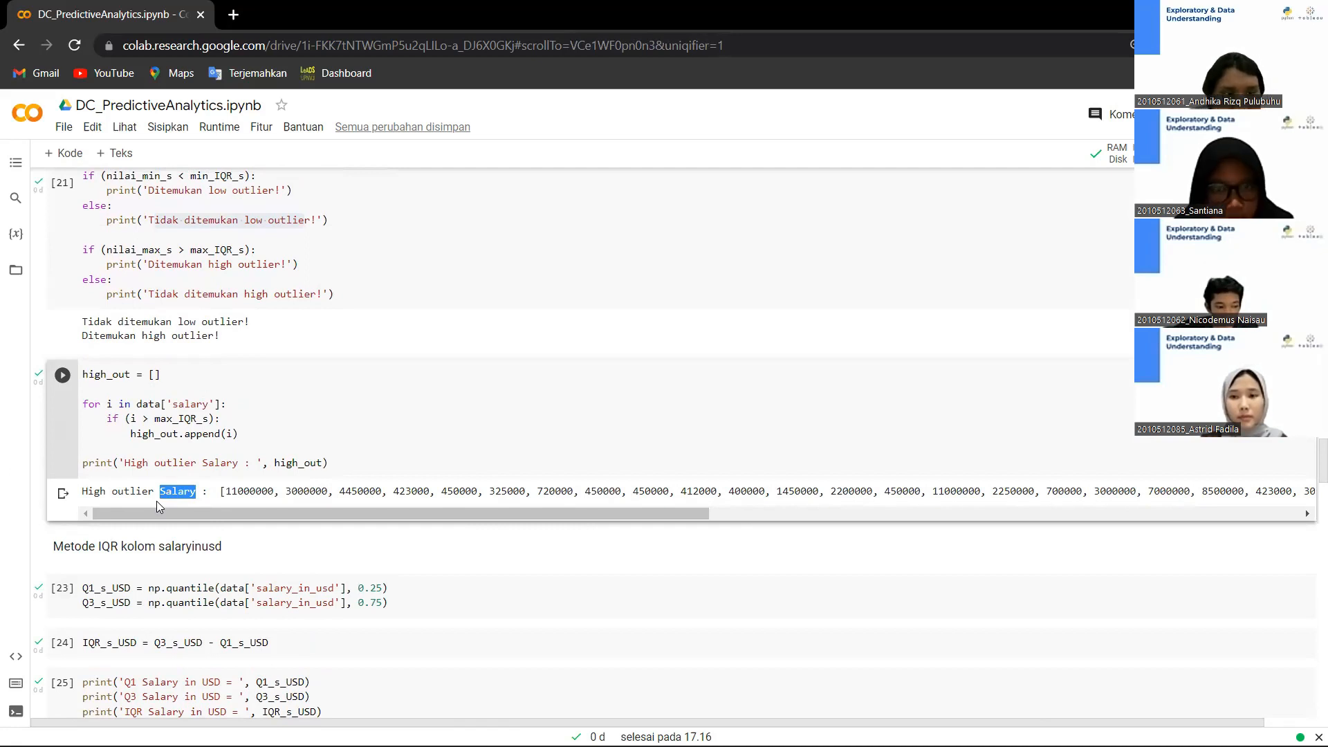
Highlight the Metode IQR kolom salaryinusd heading and glance over the quantile cells beneath it
{"action": "scroll", "coordinate": [156, 500], "scroll_direction": "down", "scroll_amount": 1}
{"action": "left_click_drag", "start_coordinate": [54, 460], "coordinate": [224, 466]}
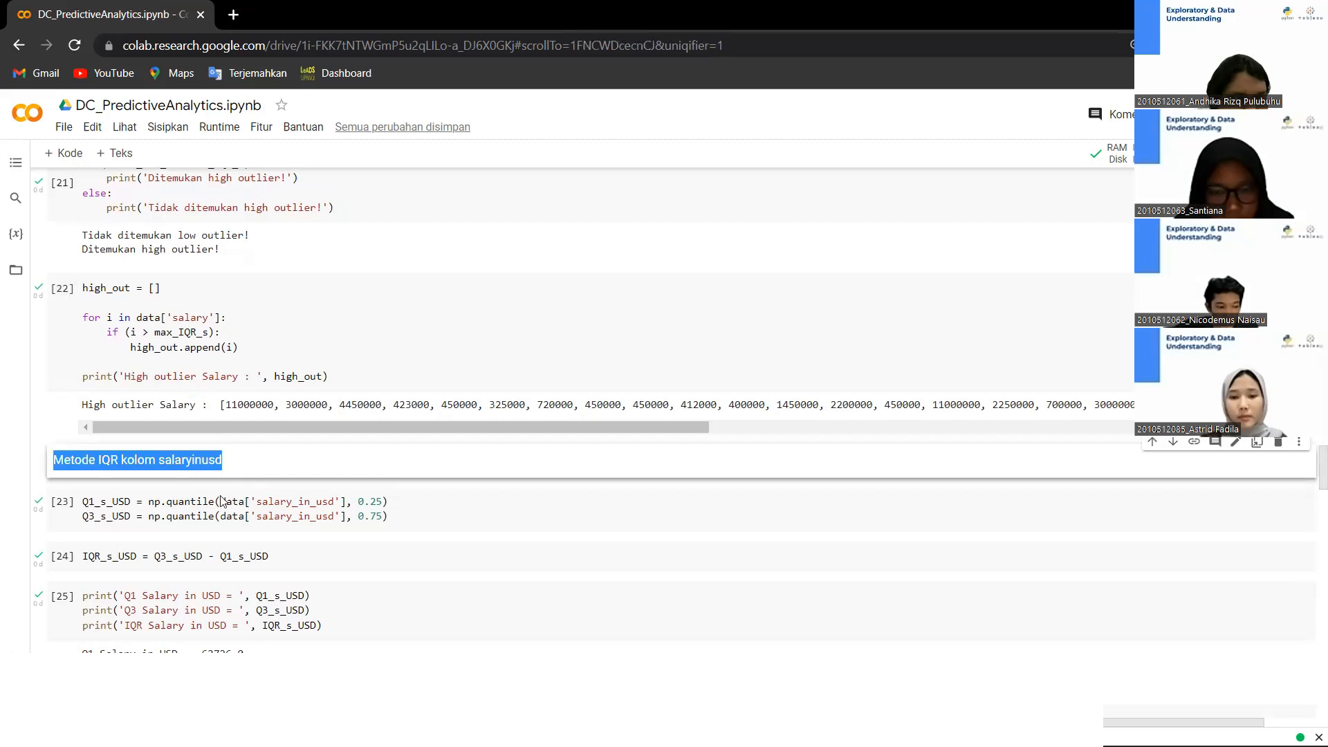
{"action": "scroll", "coordinate": [96, 501], "scroll_direction": "down", "scroll_amount": 3}
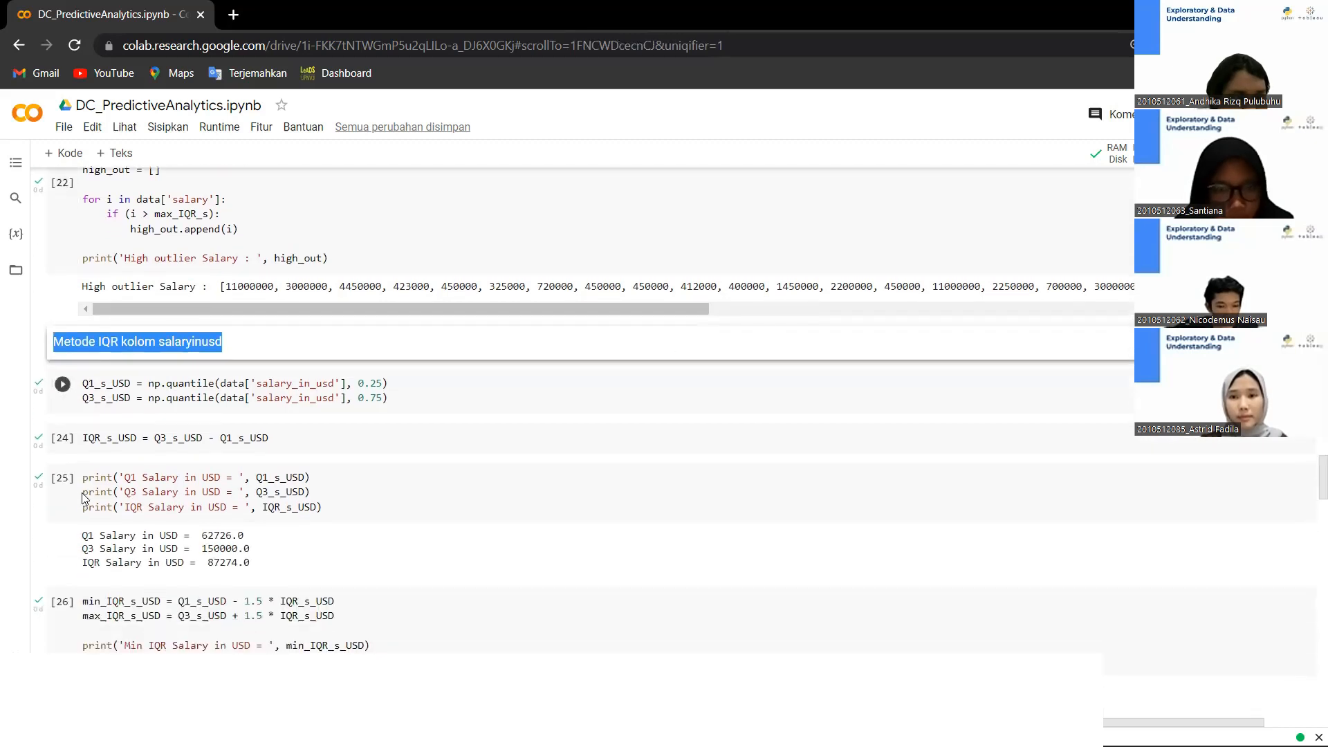
{"action": "scroll", "coordinate": [82, 497], "scroll_direction": "up", "scroll_amount": 1}
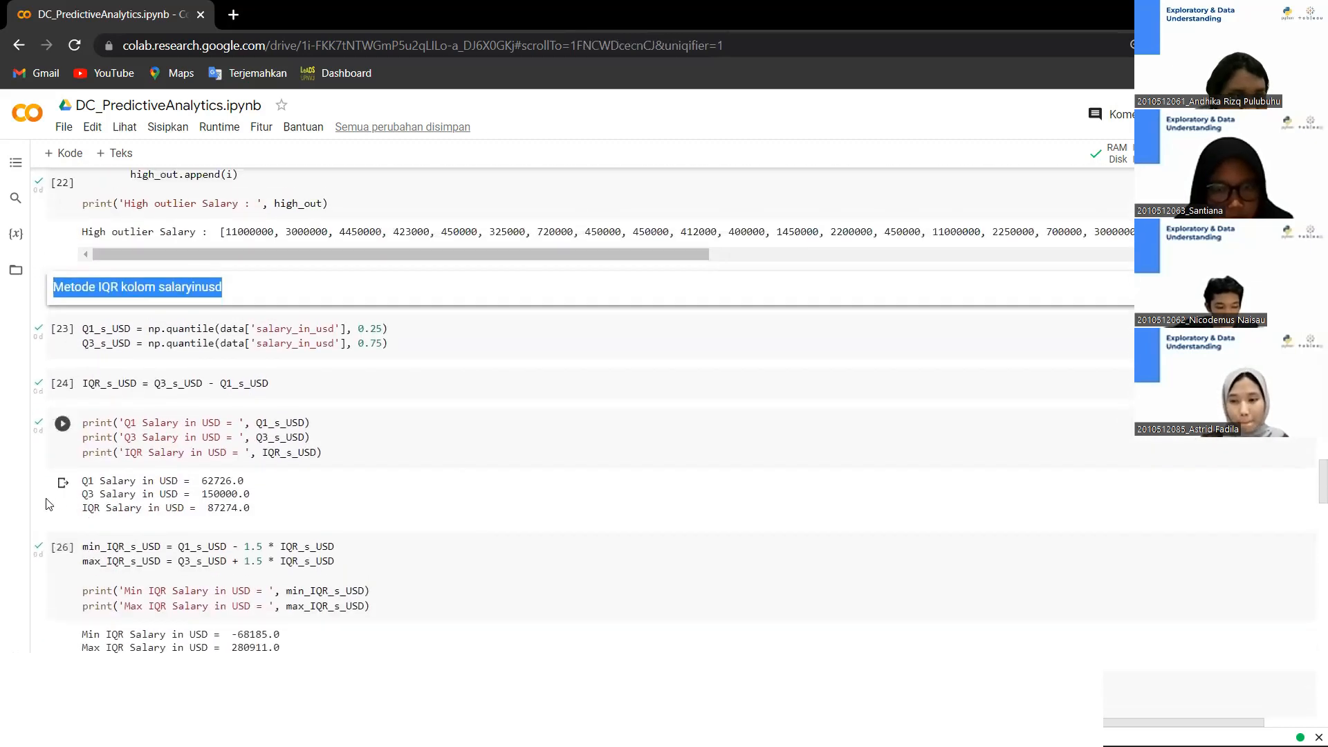
{"action": "scroll", "coordinate": [97, 398], "scroll_direction": "up", "scroll_amount": 3}
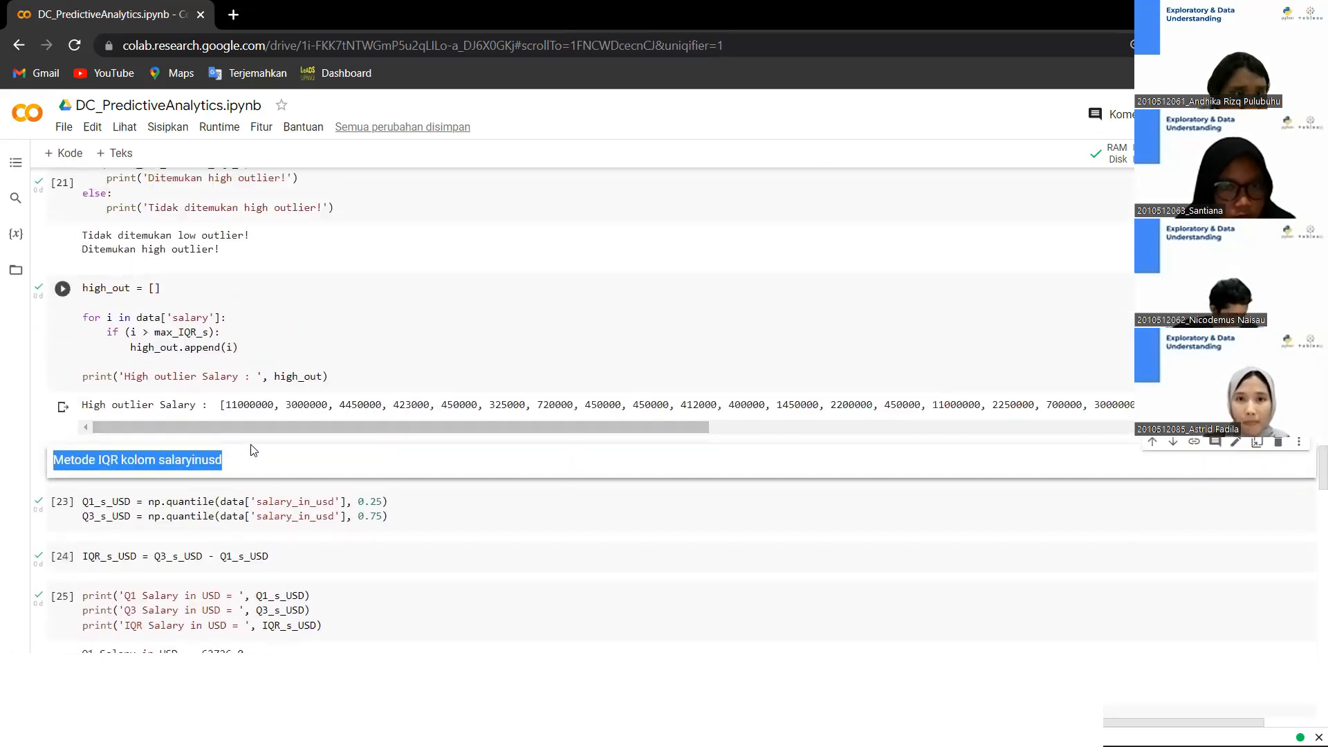
{"action": "left_click", "coordinate": [235, 466]}
Review the salary_in_usd IQR cells, from the quartiles and outlier checks through the printed data to the Duplikasi Data section
{"action": "scroll", "coordinate": [291, 489], "scroll_direction": "down", "scroll_amount": 4}
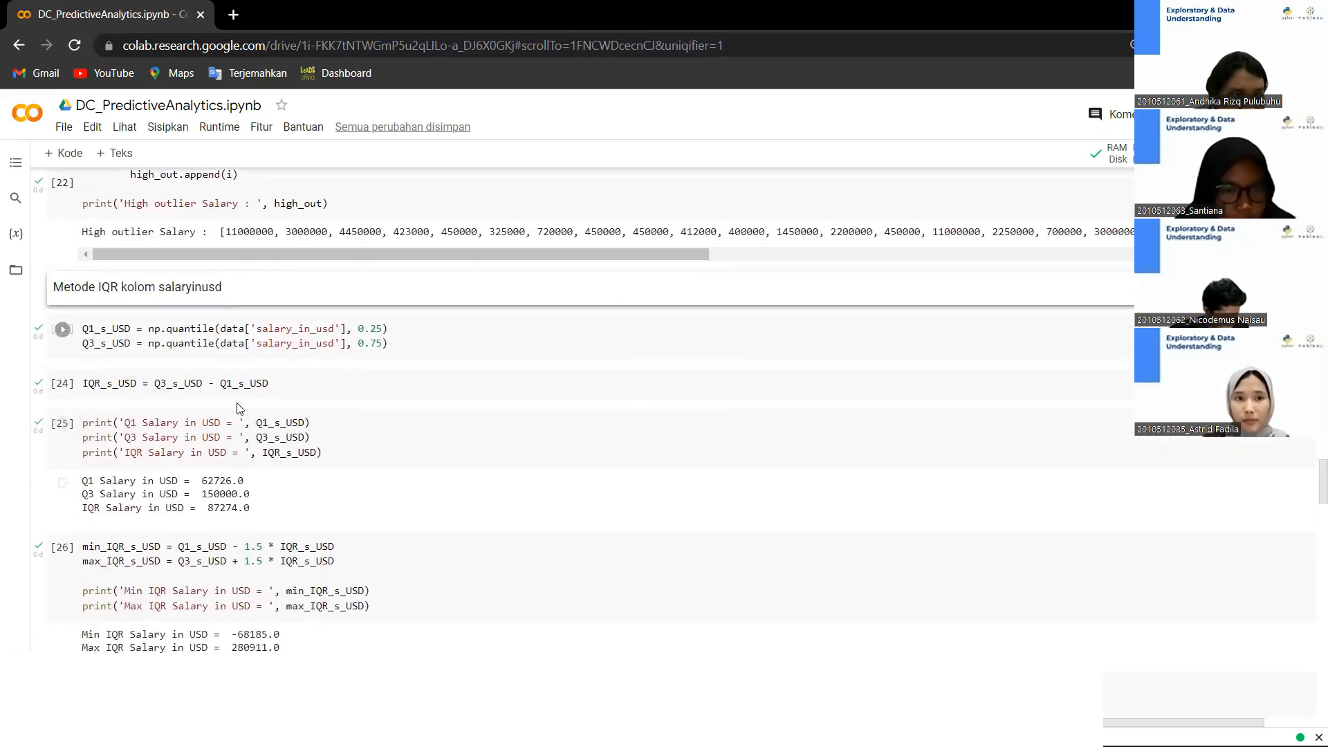
{"action": "scroll", "coordinate": [224, 453], "scroll_direction": "down", "scroll_amount": 2}
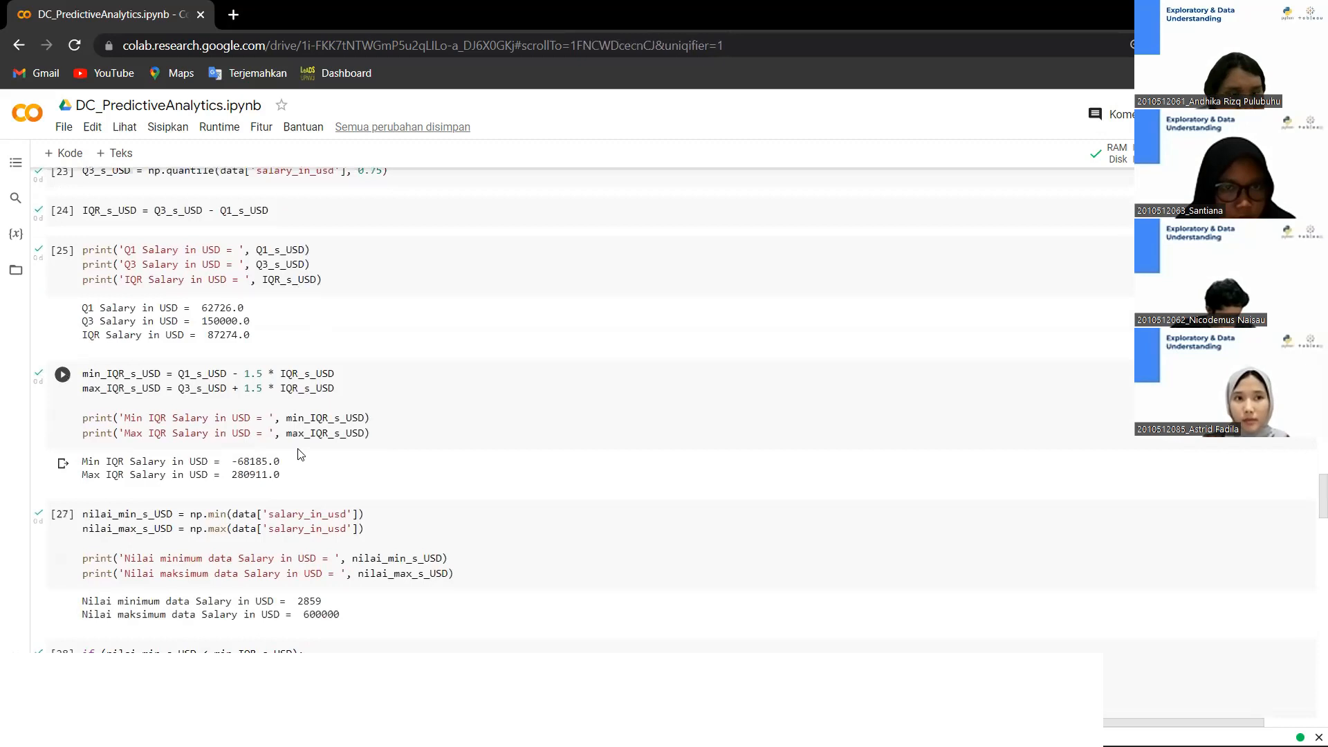
{"action": "scroll", "coordinate": [300, 453], "scroll_direction": "down", "scroll_amount": 3}
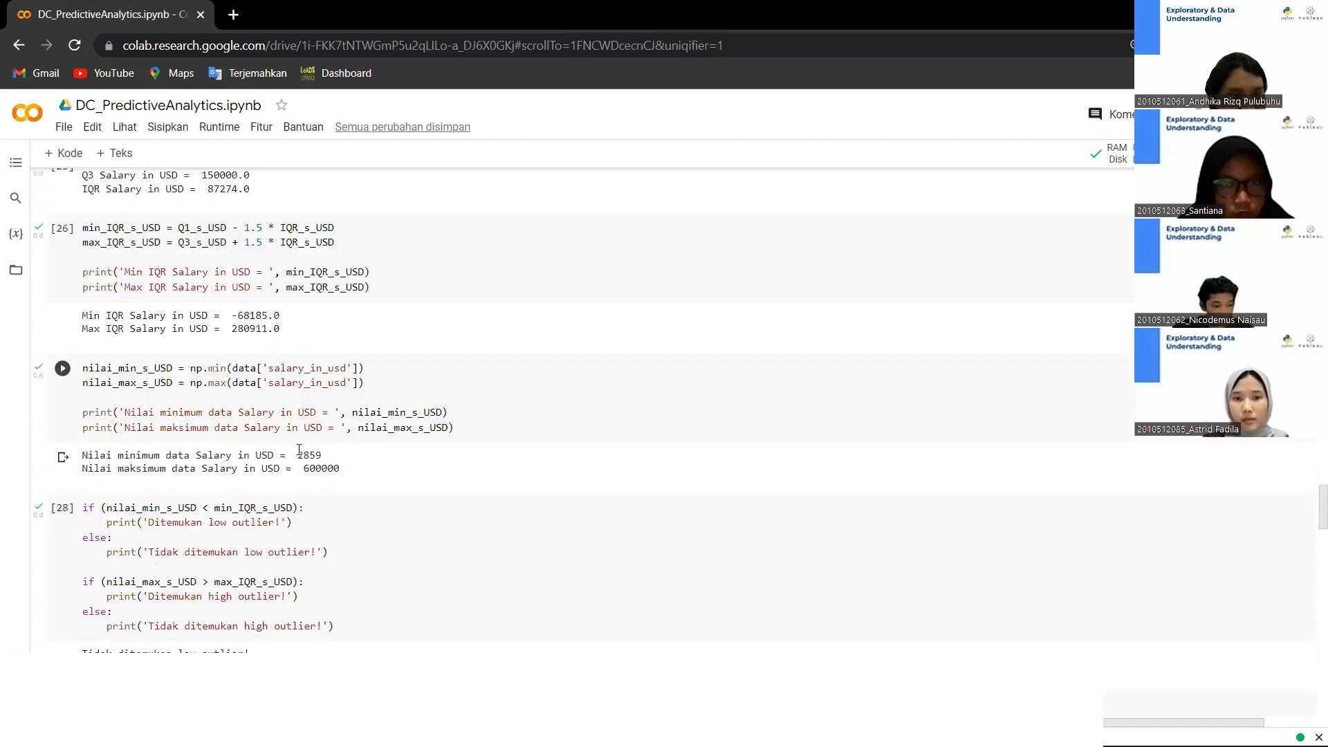
{"action": "scroll", "coordinate": [299, 450], "scroll_direction": "down", "scroll_amount": 5}
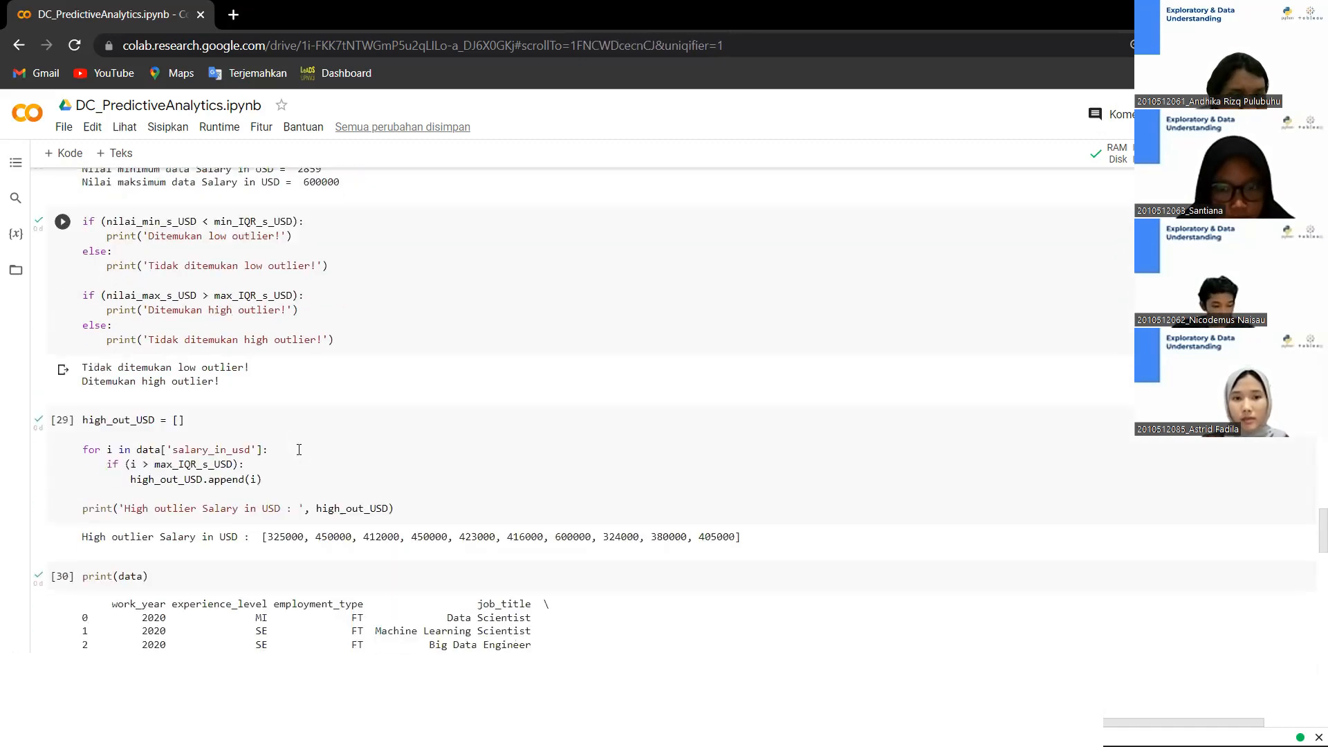
{"action": "scroll", "coordinate": [299, 450], "scroll_direction": "down", "scroll_amount": 6}
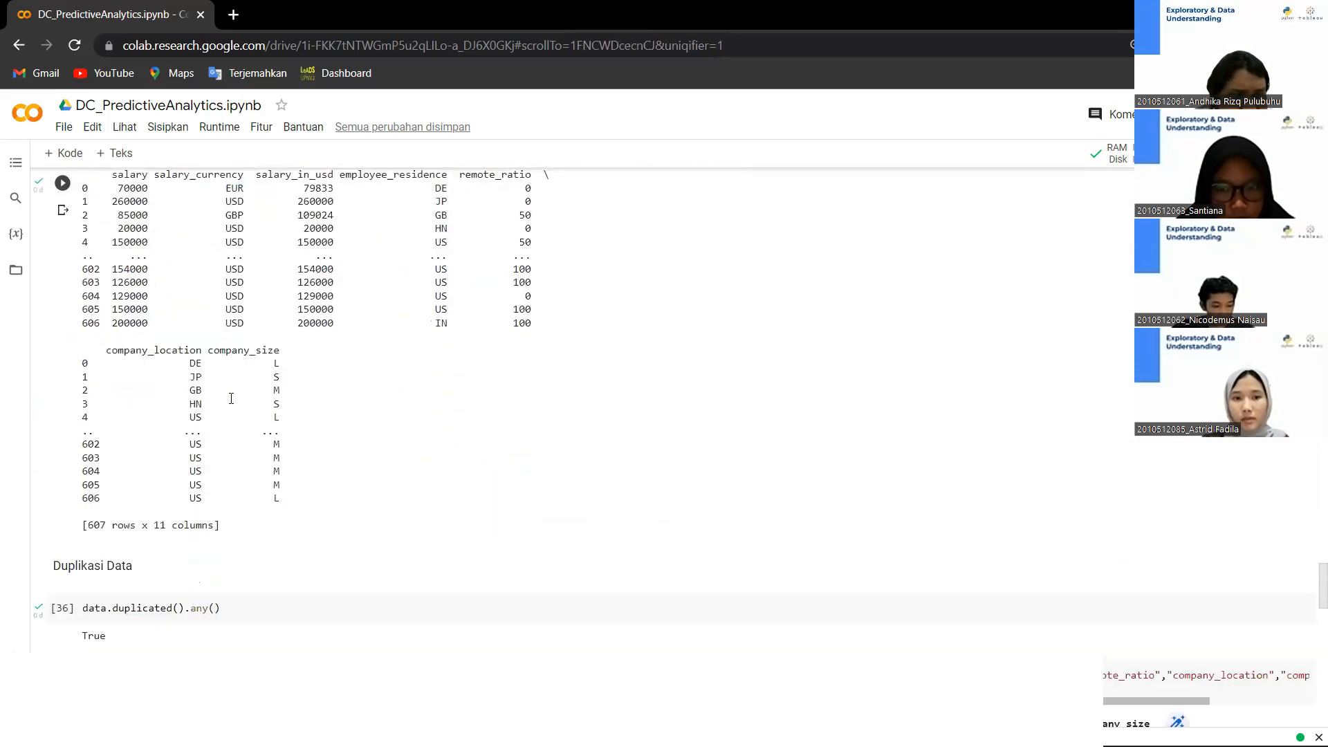
{"action": "scroll", "coordinate": [230, 398], "scroll_direction": "down", "scroll_amount": 2}
Return to the high_out_USD cell and highlight its printed High outlier Salary in USD list
{"action": "scroll", "coordinate": [221, 390], "scroll_direction": "up", "scroll_amount": 8}
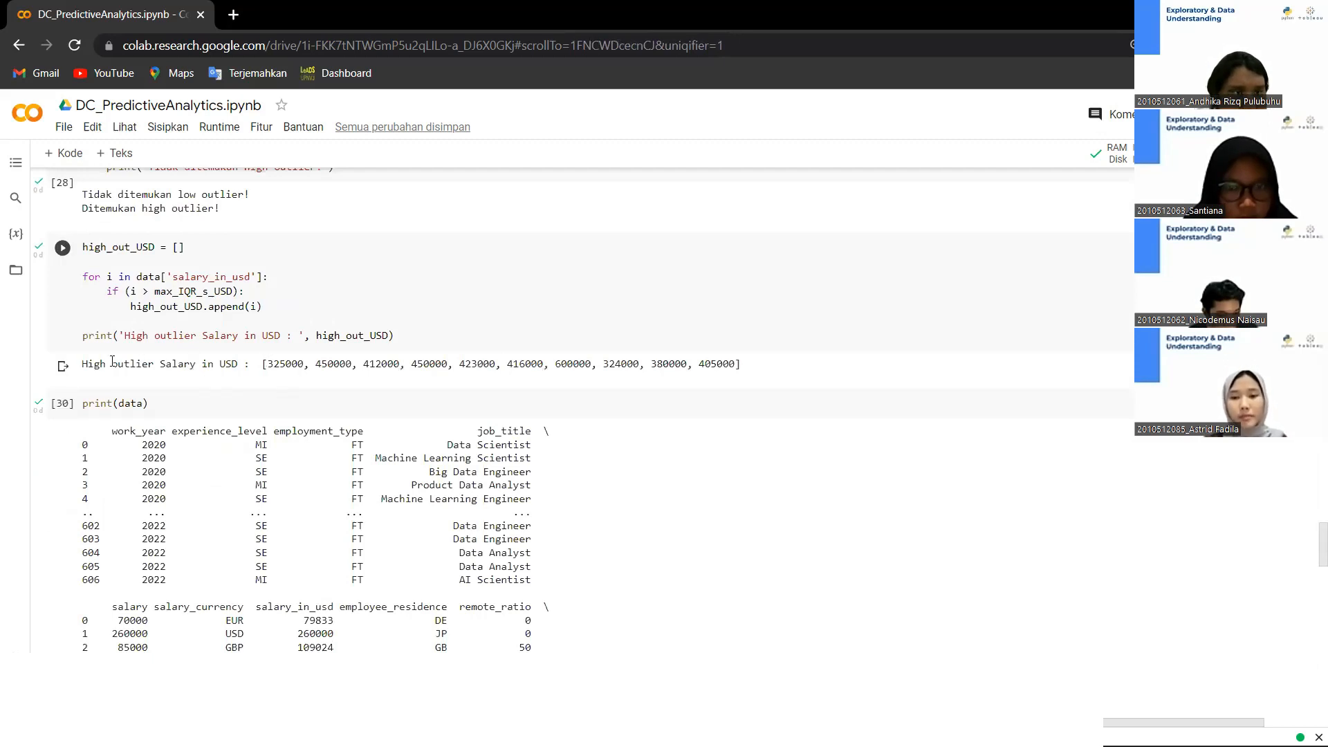
{"action": "left_click_drag", "start_coordinate": [82, 365], "coordinate": [741, 365]}
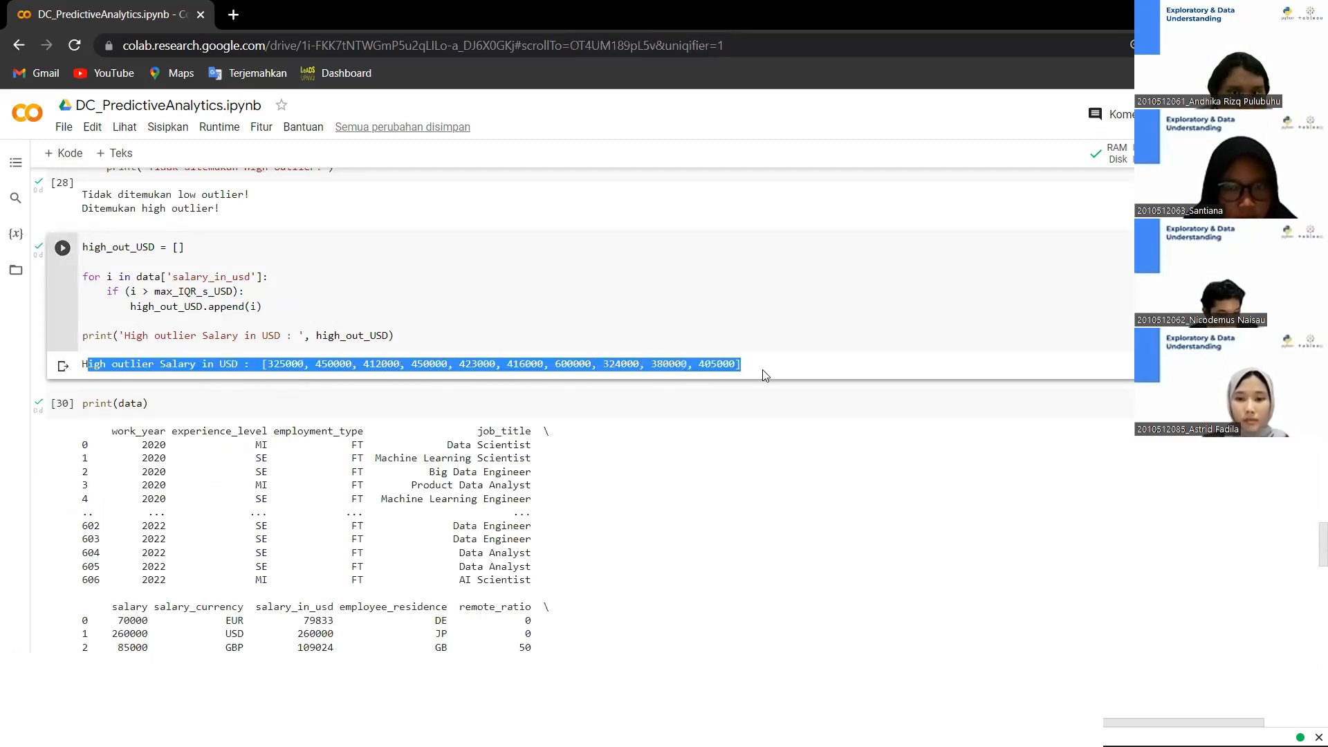
{"action": "left_click", "coordinate": [277, 368]}
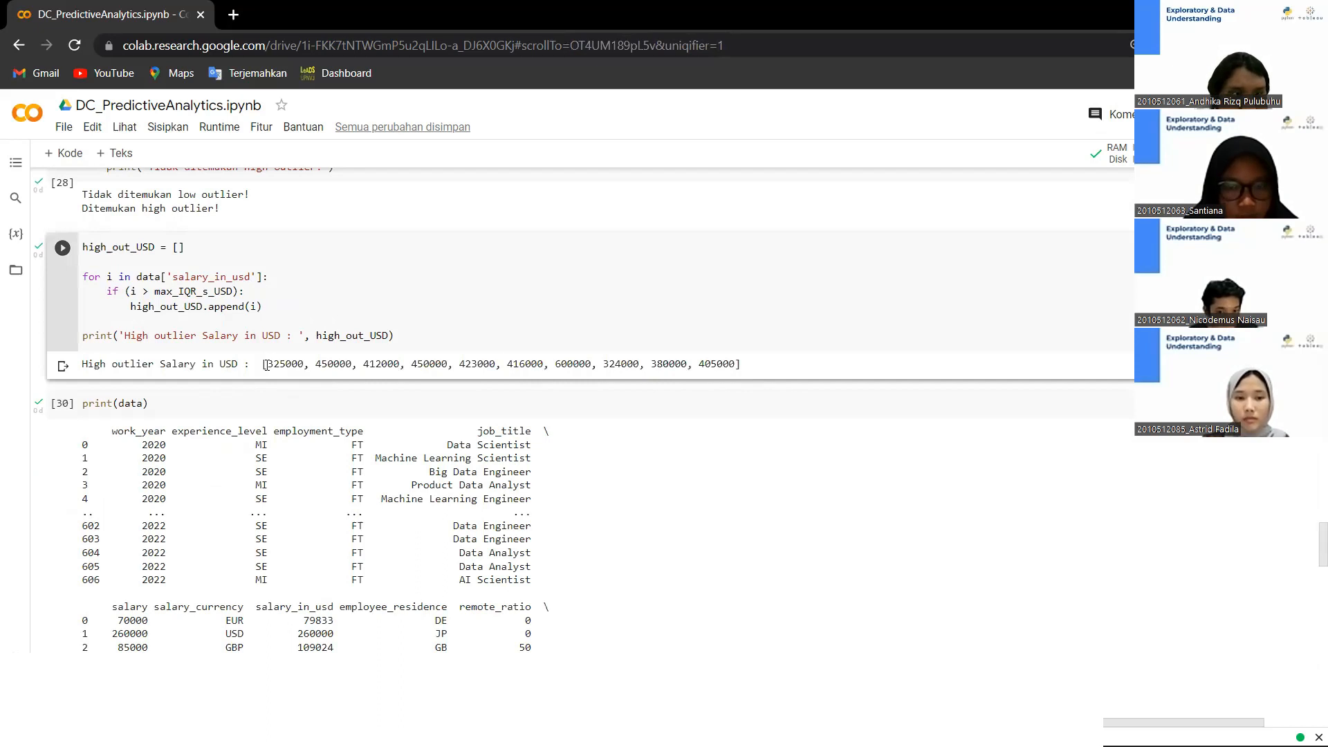
Highlight the high outlier print label, the Duplikasi Data heading and the data.duplicated().any() code beneath it
{"action": "left_click_drag", "start_coordinate": [204, 336], "coordinate": [287, 336]}
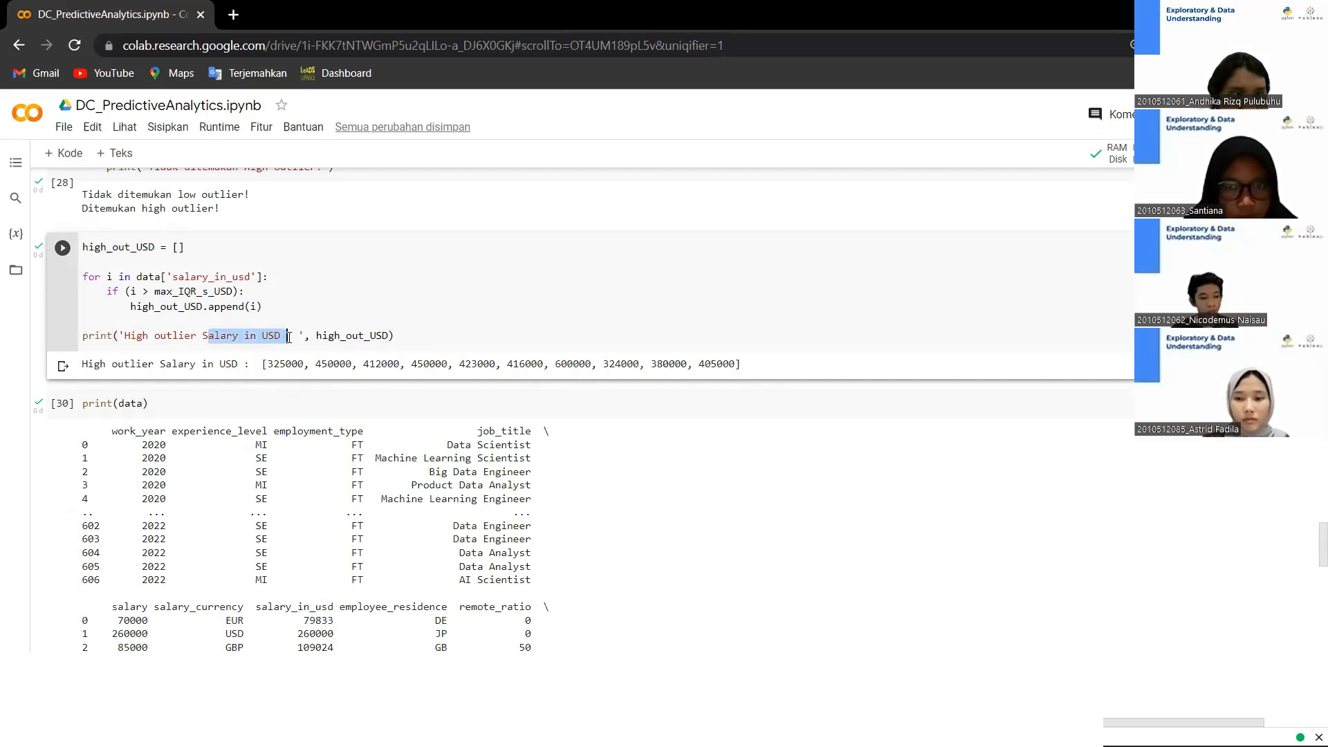
{"action": "scroll", "coordinate": [56, 391], "scroll_direction": "down", "scroll_amount": 9}
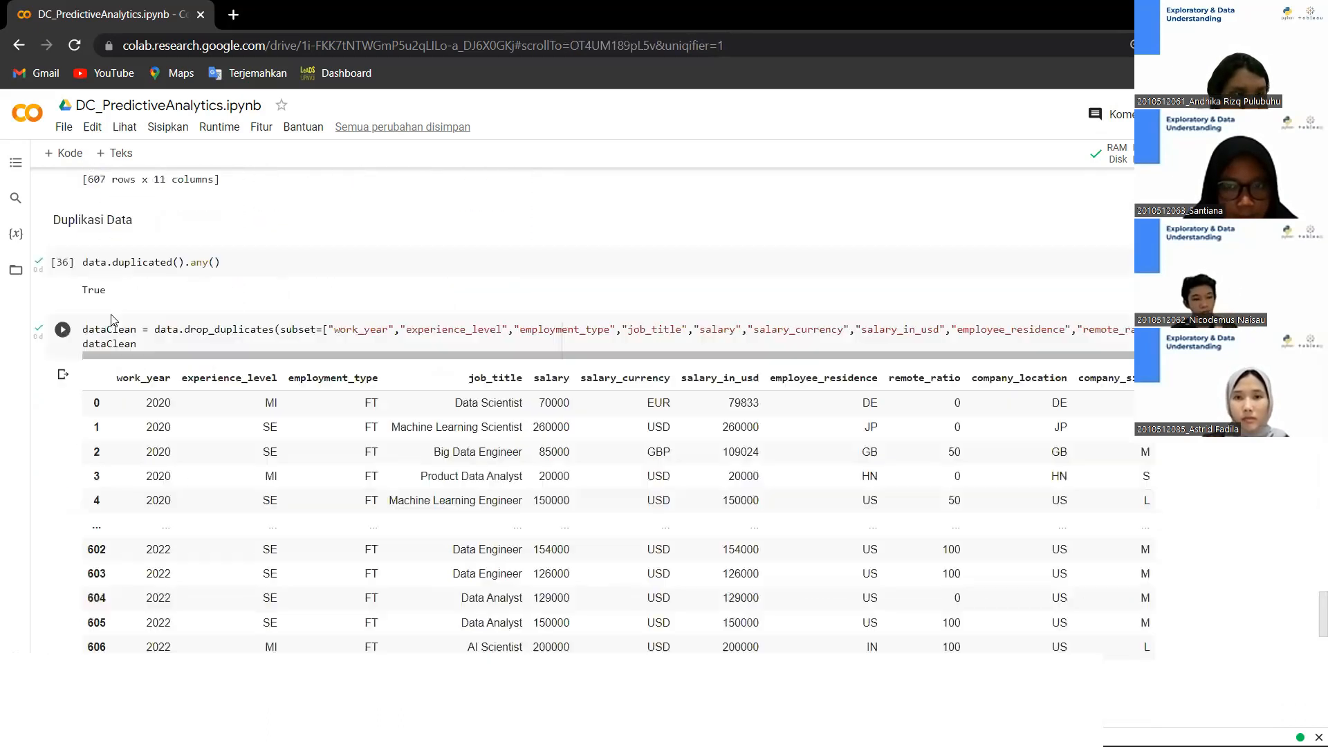
{"action": "left_click_drag", "start_coordinate": [54, 392], "coordinate": [133, 393]}
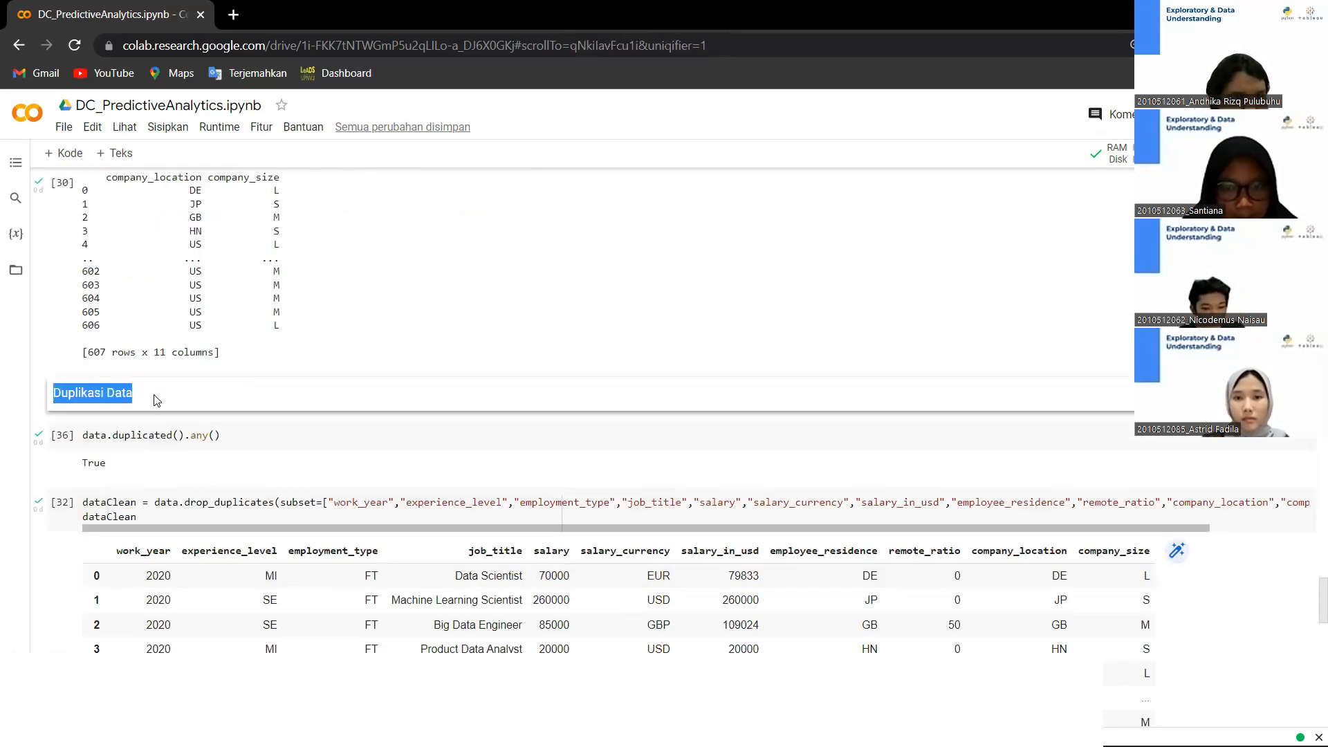
{"action": "left_click", "coordinate": [128, 444]}
{"action": "left_click_drag", "start_coordinate": [246, 436], "coordinate": [86, 442]}
{"action": "left_click", "coordinate": [120, 441]}
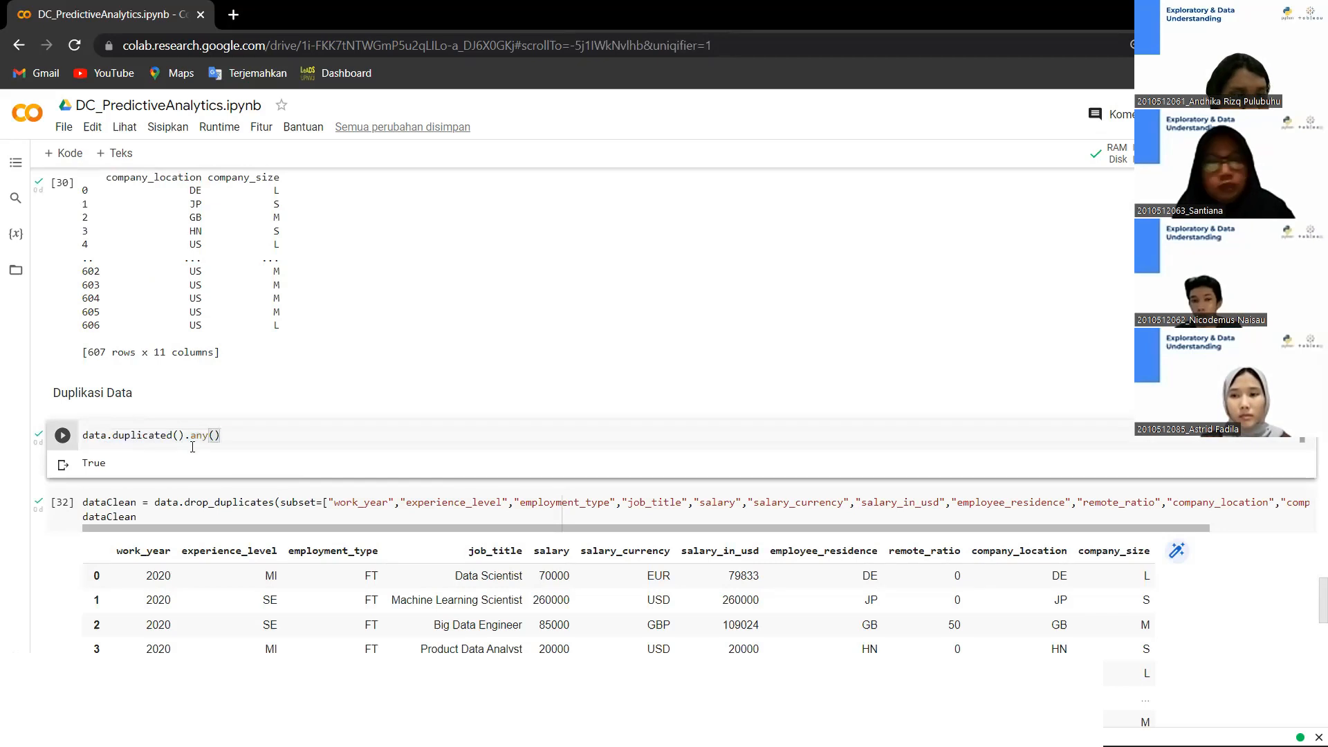
Examine the duplicate check by highlighting data.duplicated in the code and the result printed under it
{"action": "left_click", "coordinate": [158, 468]}
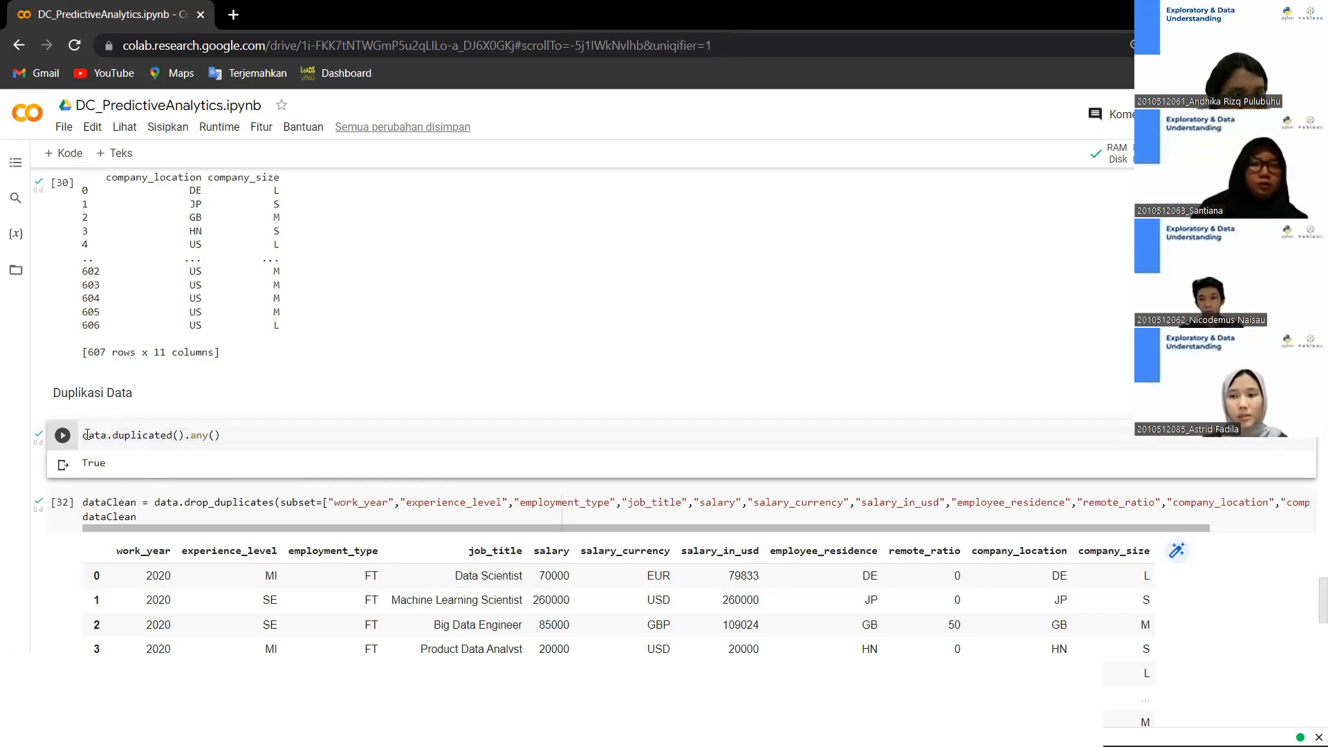
{"action": "left_click_drag", "start_coordinate": [87, 435], "coordinate": [172, 435]}
{"action": "double_click", "coordinate": [99, 476]}
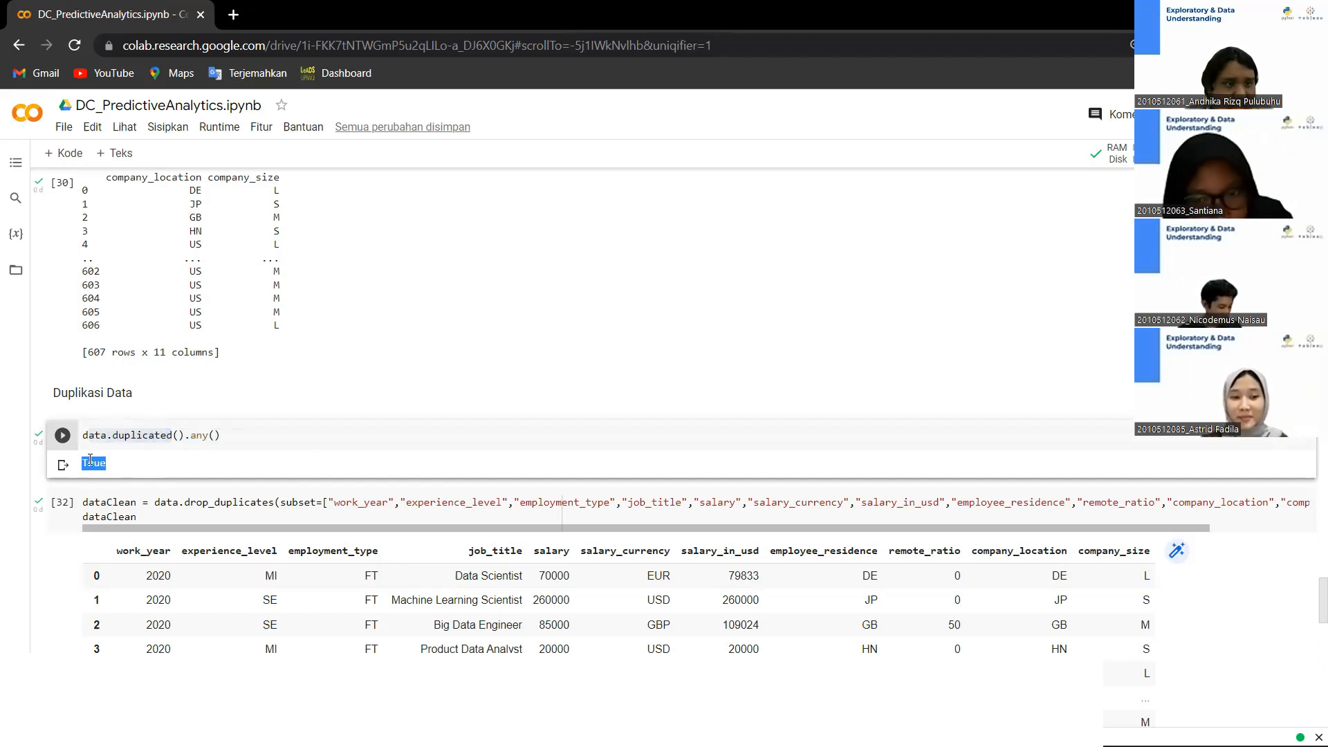
{"action": "left_click", "coordinate": [109, 467]}
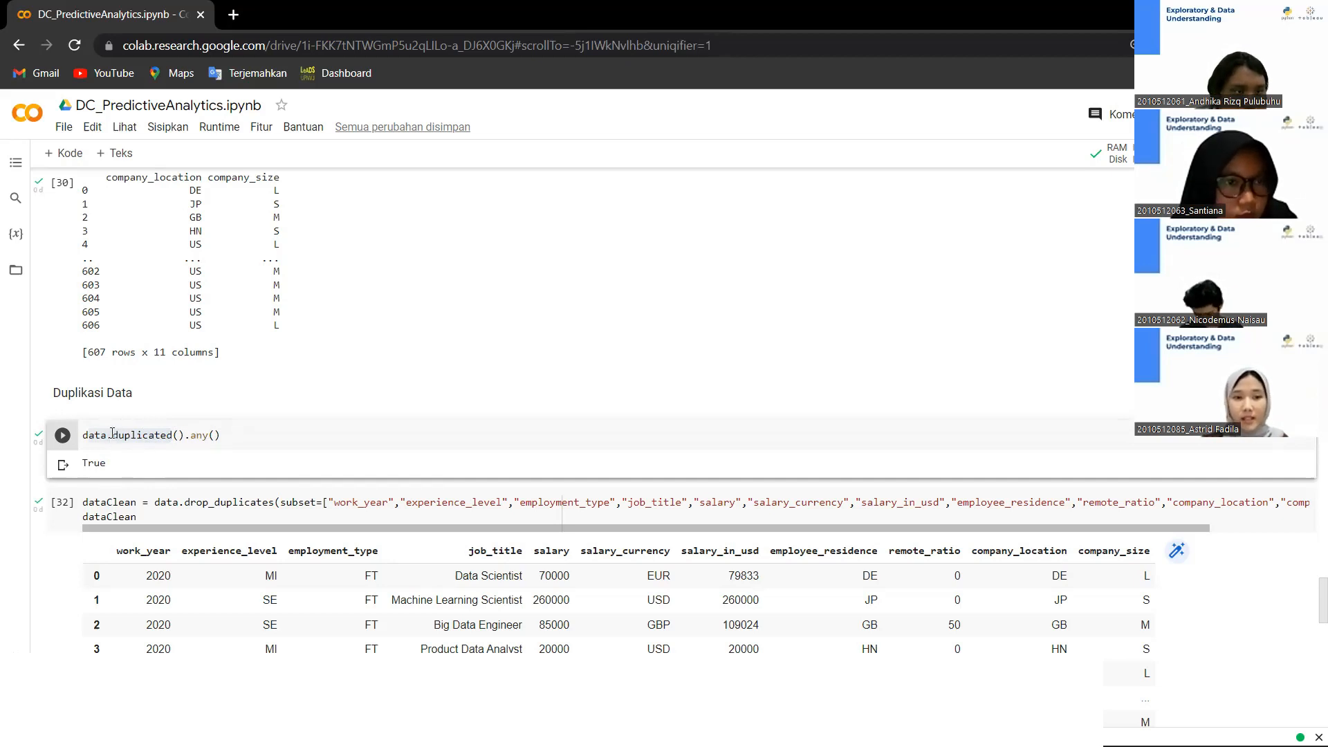
{"action": "left_click_drag", "start_coordinate": [88, 434], "coordinate": [173, 434]}
{"action": "left_click", "coordinate": [237, 439]}
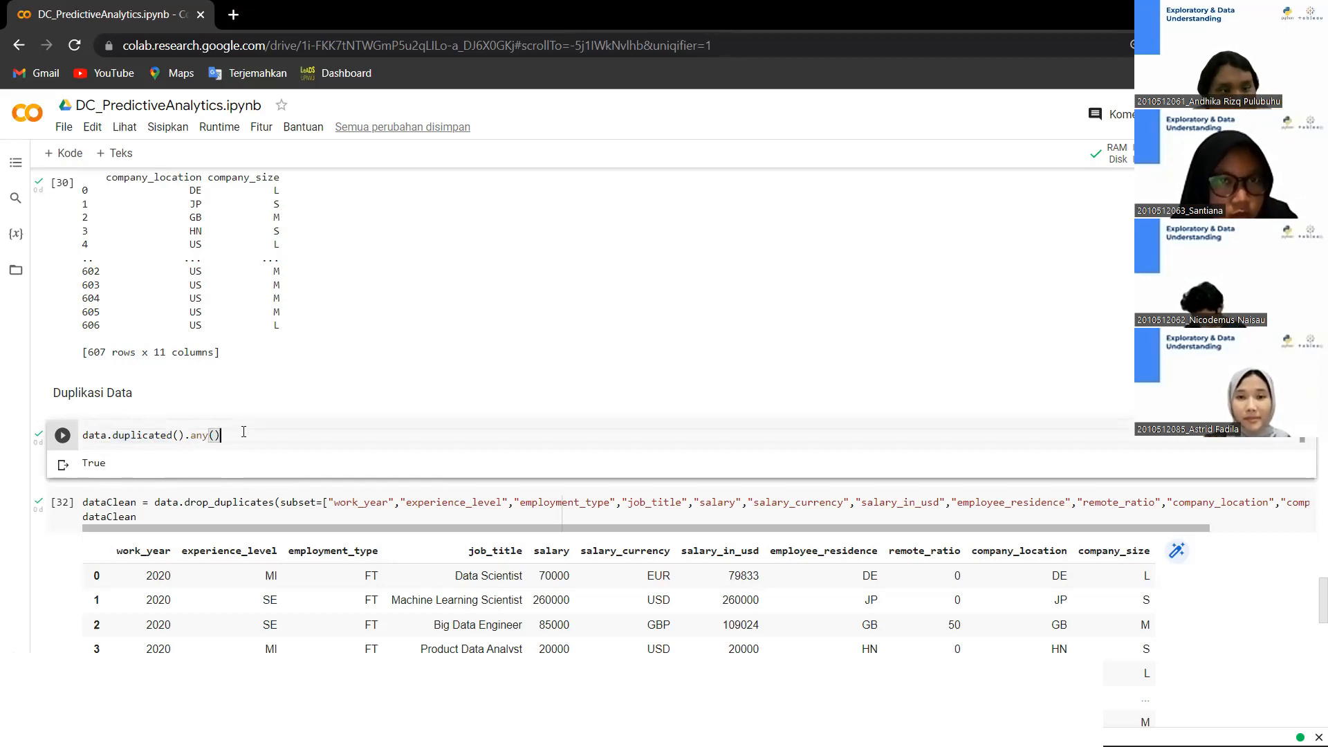
Examine the dataClean cell and highlight its drop_duplicates call
{"action": "scroll", "coordinate": [400, 377], "scroll_direction": "down", "scroll_amount": 1}
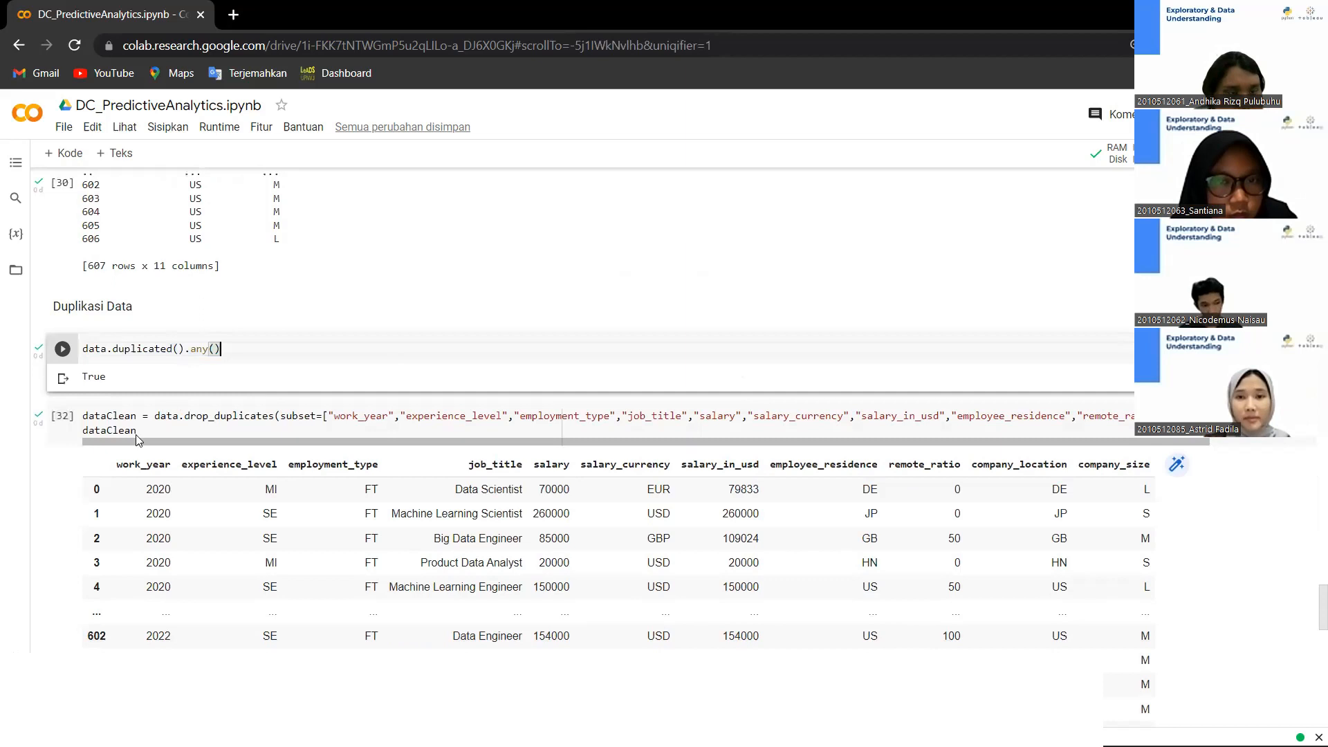
{"action": "left_click", "coordinate": [84, 416]}
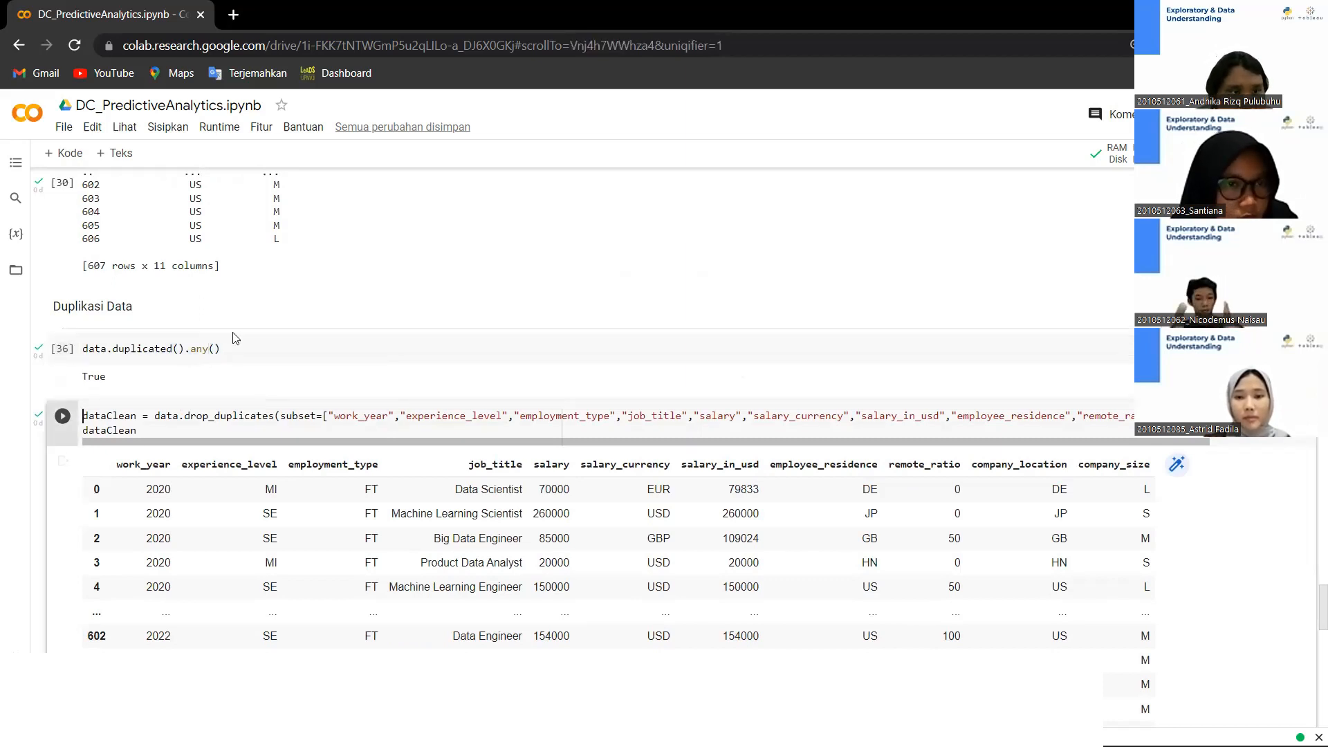
{"action": "scroll", "coordinate": [221, 351], "scroll_direction": "down", "scroll_amount": 2}
{"action": "scroll", "coordinate": [222, 351], "scroll_direction": "up", "scroll_amount": 1}
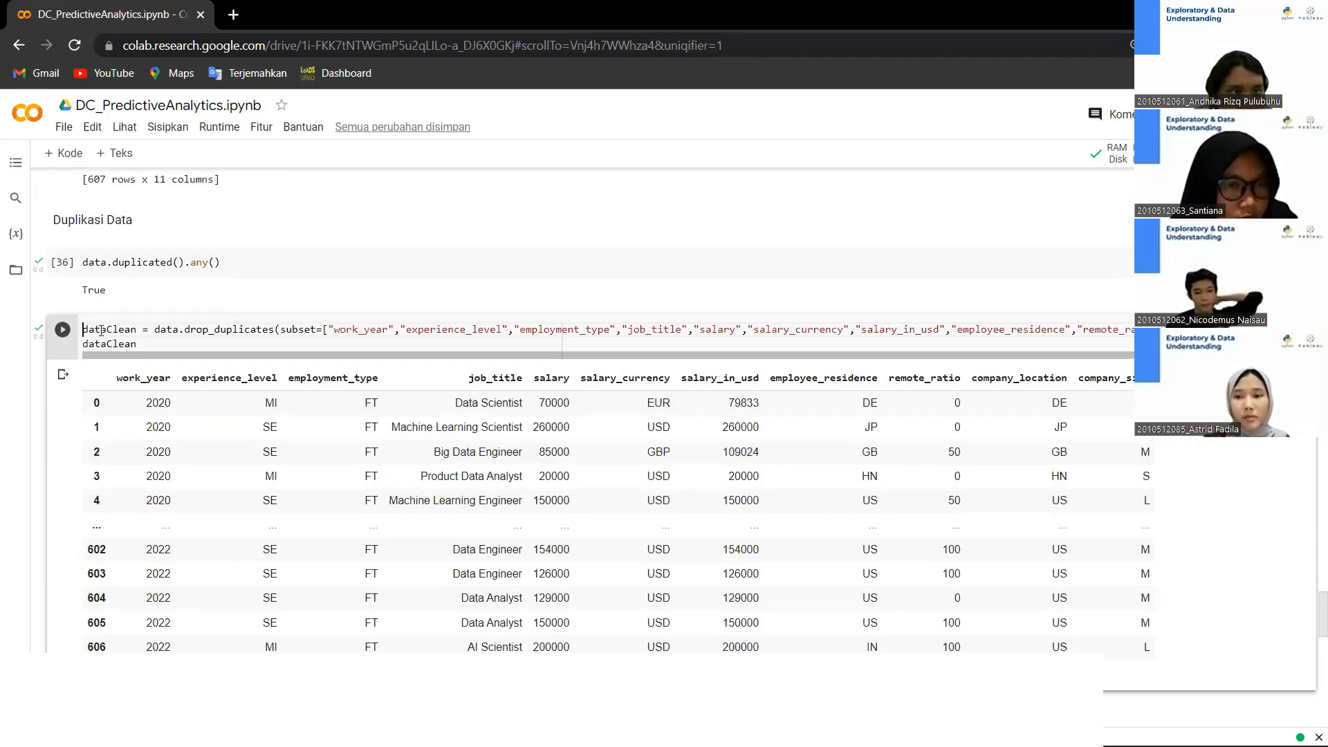
{"action": "left_click_drag", "start_coordinate": [184, 330], "coordinate": [281, 330]}
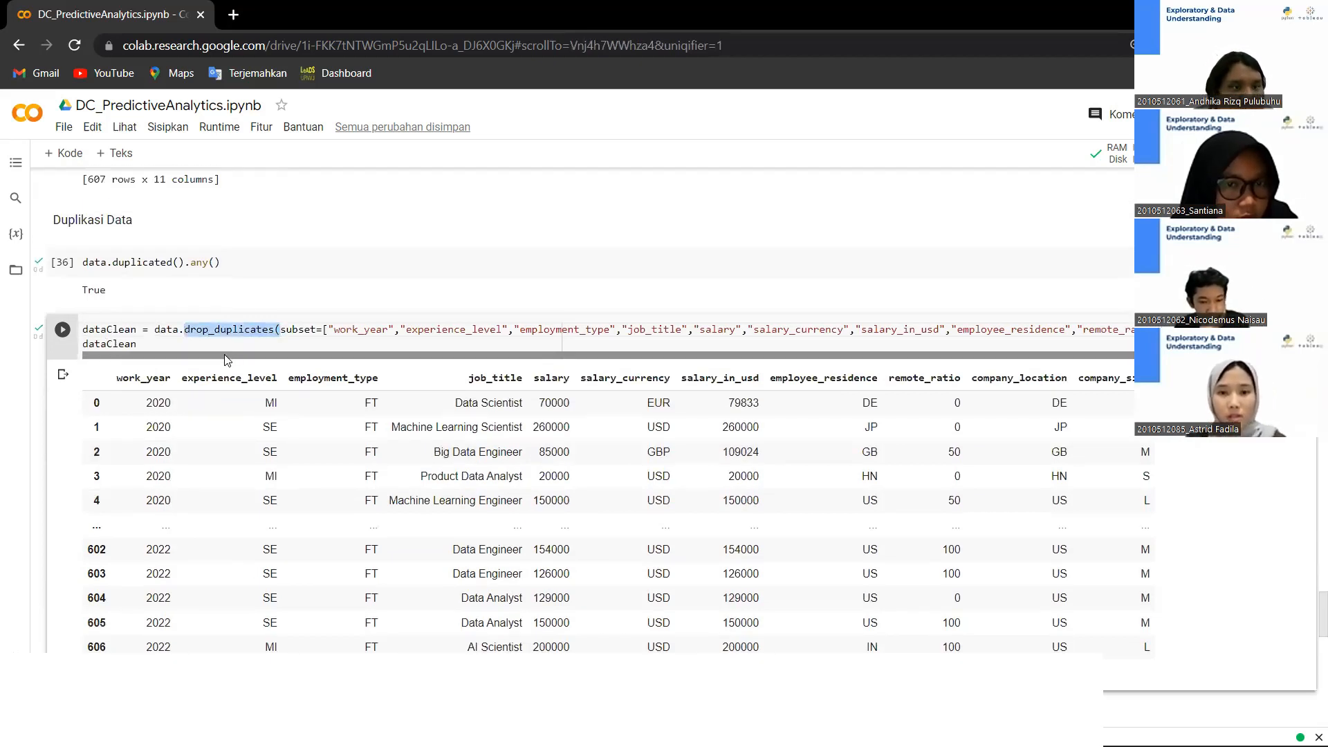
{"action": "mouse_move", "coordinate": [225, 359]}
{"action": "left_mouse_down"}
{"action": "mouse_move", "coordinate": [342, 361]}
{"action": "mouse_move", "coordinate": [224, 360]}
{"action": "left_mouse_up"}
{"action": "left_click", "coordinate": [282, 329]}
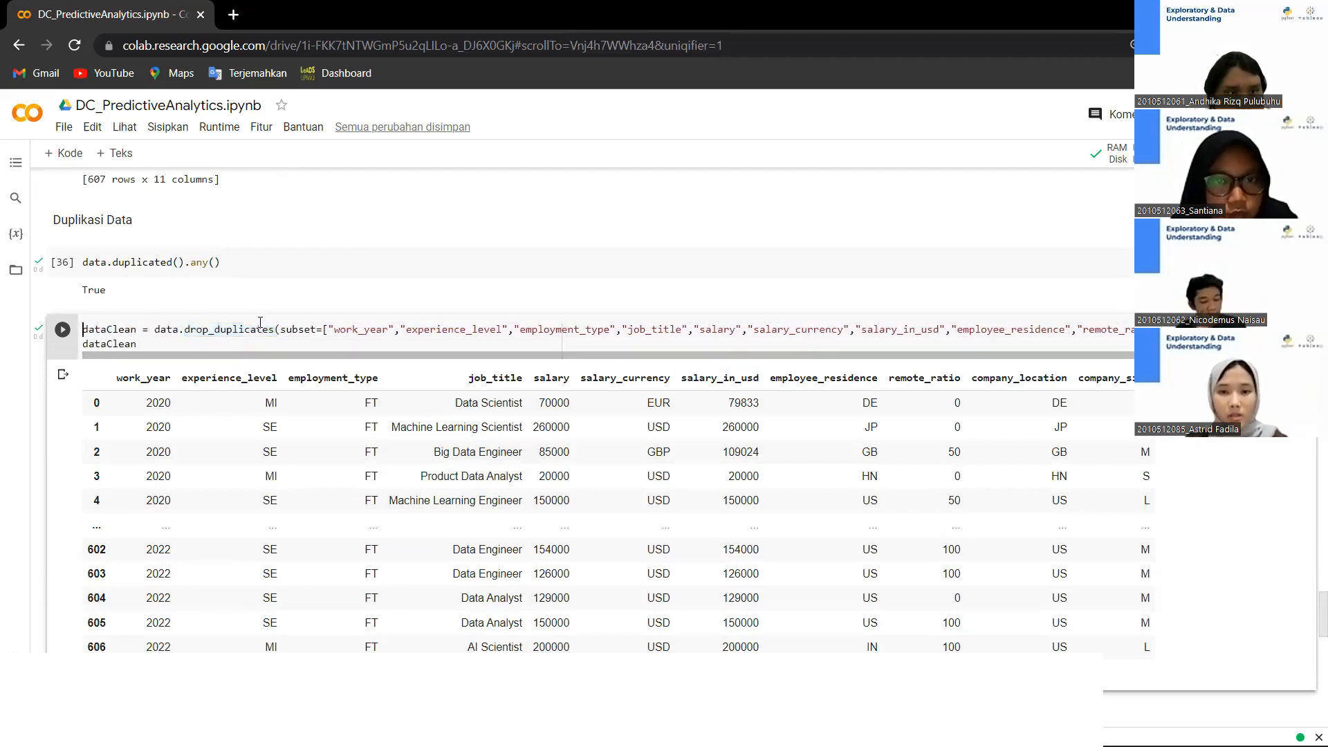
Highlight the list of column names in the subset argument of drop_duplicates, from work_year onward
{"action": "left_click_drag", "start_coordinate": [328, 330], "coordinate": [838, 361]}
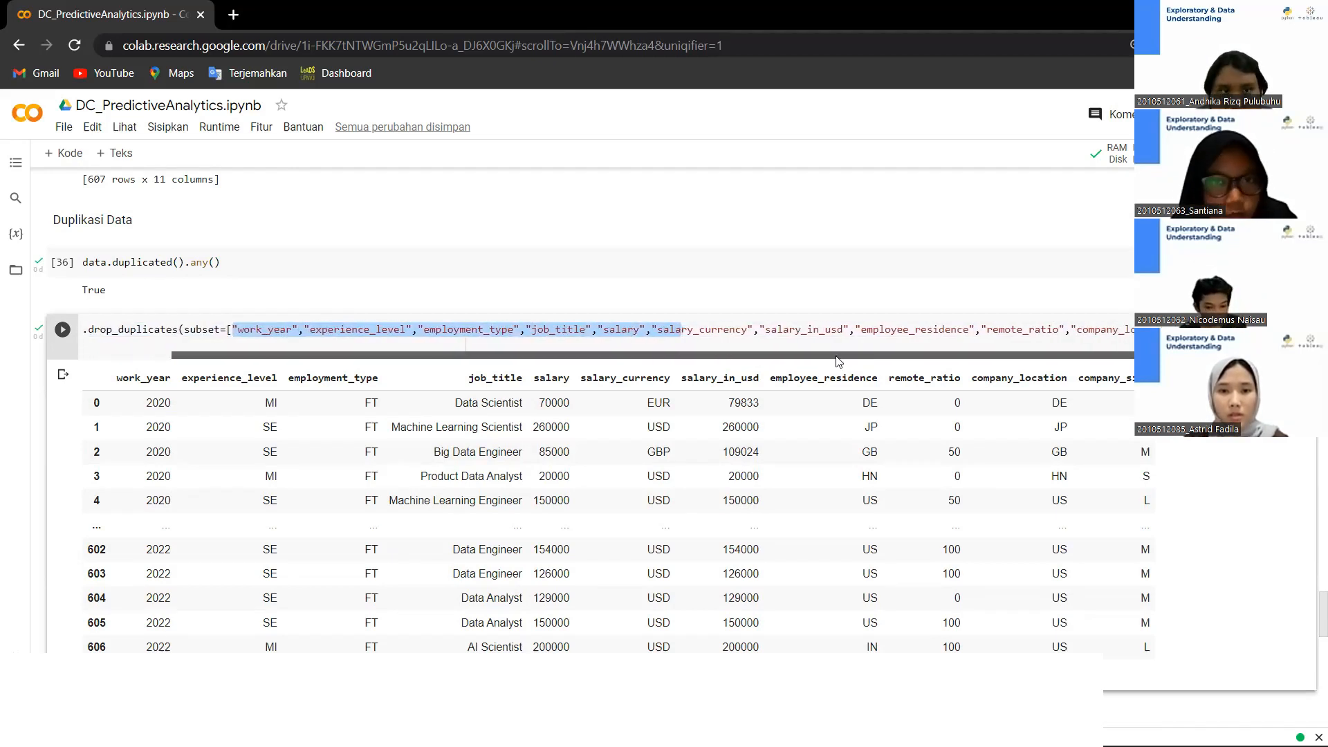
{"action": "left_click_drag", "start_coordinate": [291, 356], "coordinate": [145, 356]}
{"action": "left_click", "coordinate": [167, 513]}
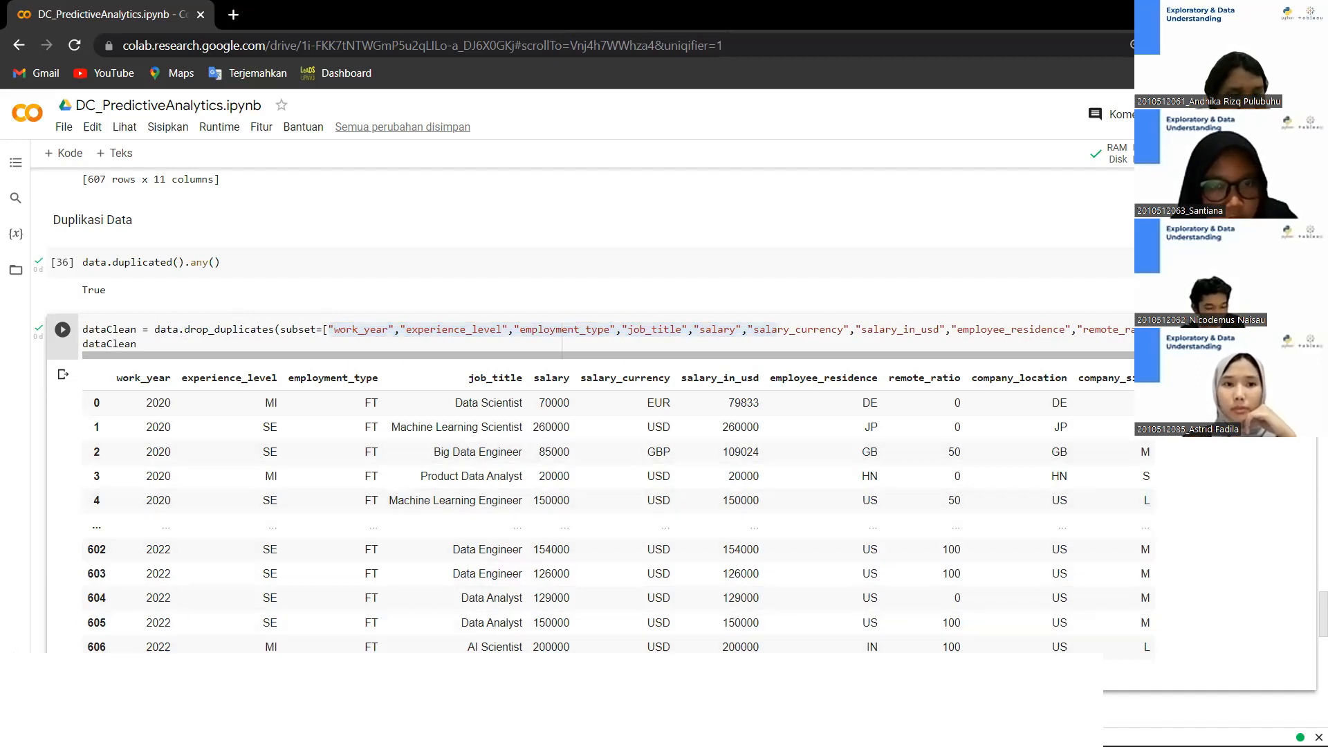
Go back to the data.isnull() output and check the row count under its table
{"action": "scroll", "coordinate": [107, 619], "scroll_direction": "up", "scroll_amount": 4}
{"action": "scroll", "coordinate": [107, 619], "scroll_direction": "up", "scroll_amount": 20}
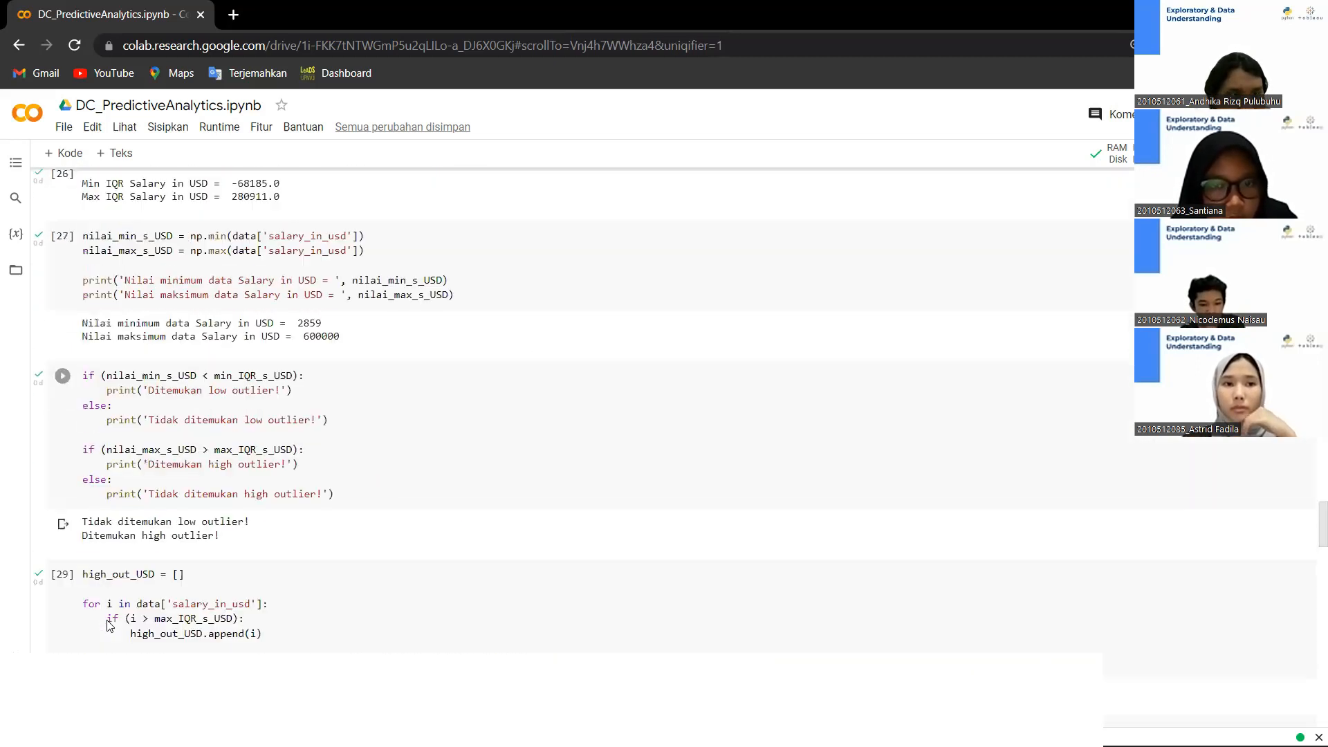
{"action": "scroll", "coordinate": [107, 626], "scroll_direction": "up", "scroll_amount": 20}
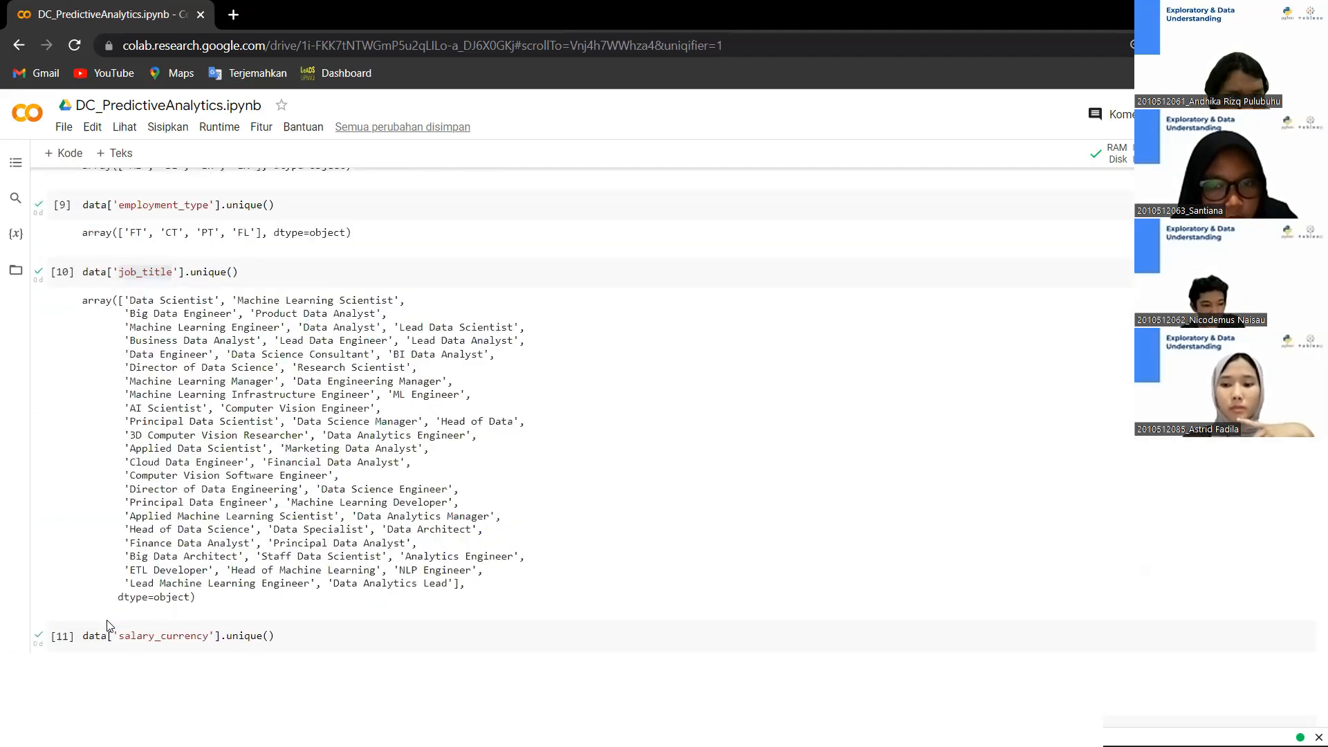
{"action": "left_click", "coordinate": [88, 528]}
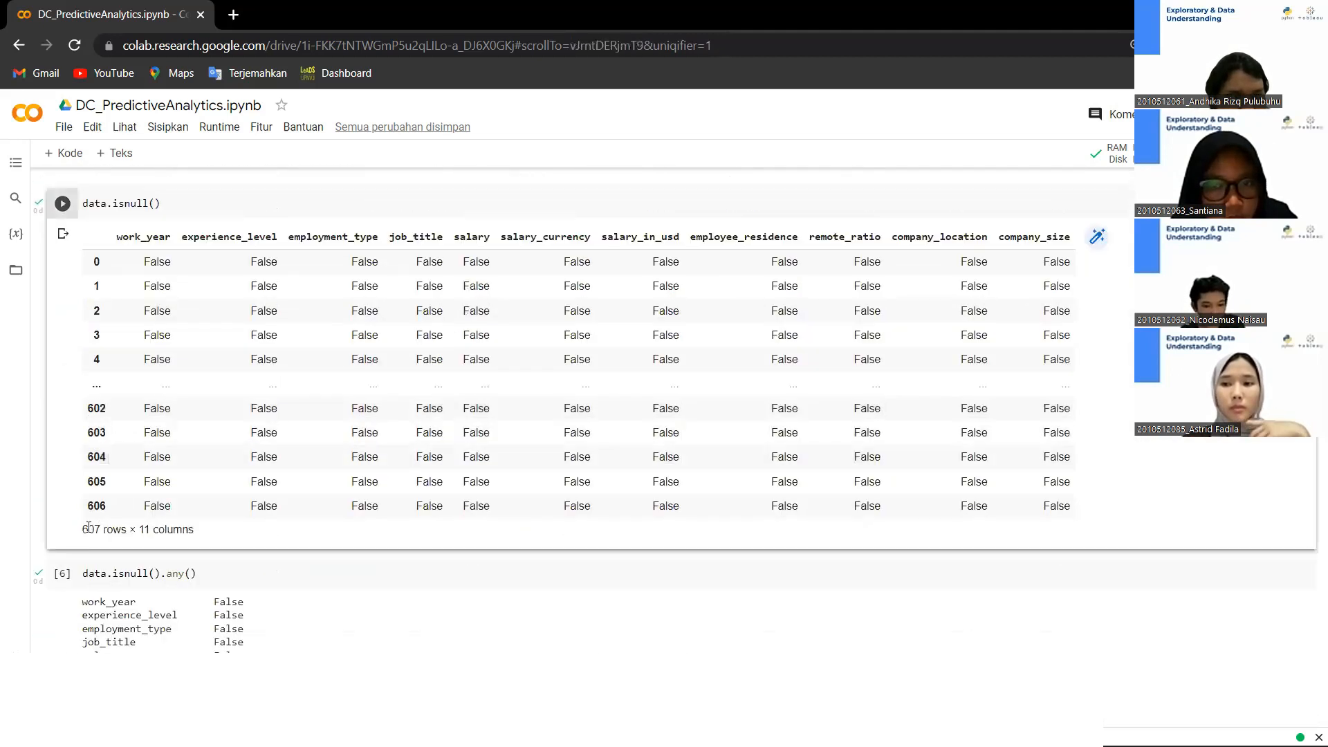
Return to the dataClean table and highlight the row count beneath it
{"action": "scroll", "coordinate": [133, 534], "scroll_direction": "down", "scroll_amount": 20}
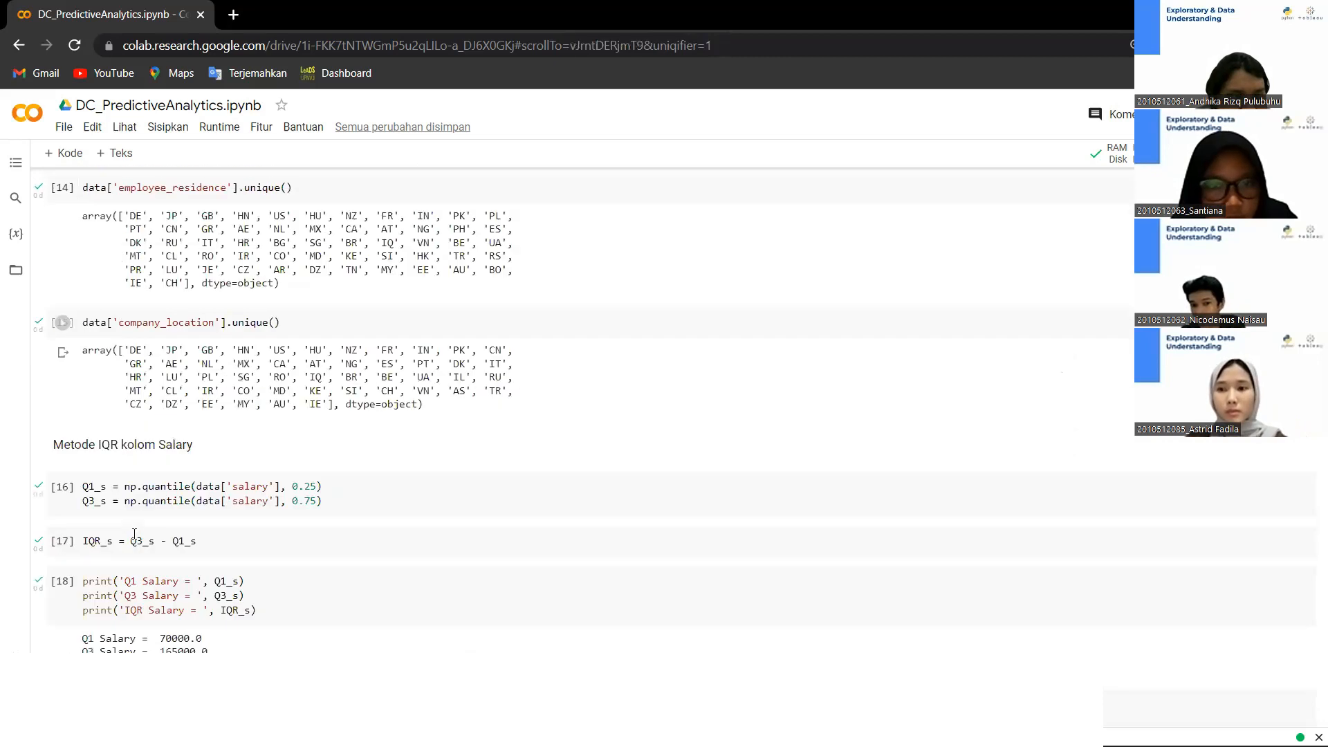
{"action": "scroll", "coordinate": [134, 533], "scroll_direction": "down", "scroll_amount": 20}
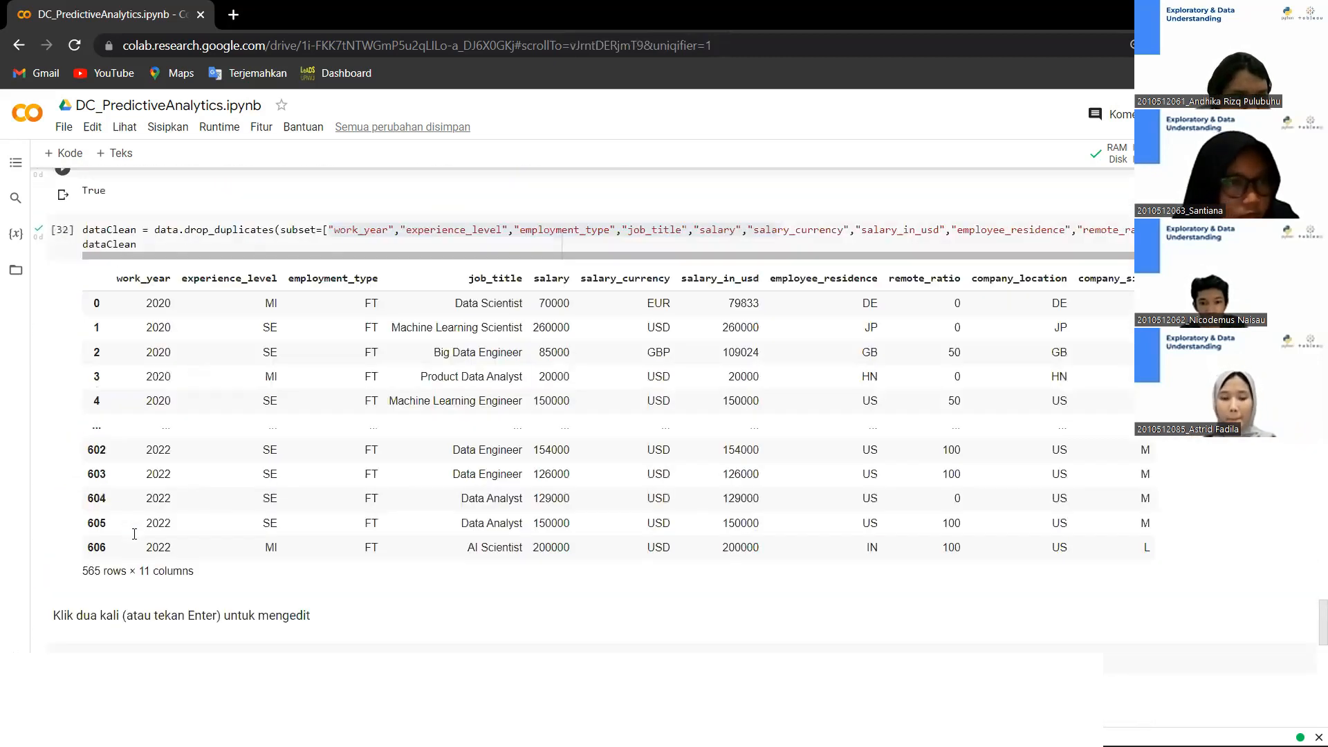
{"action": "scroll", "coordinate": [134, 534], "scroll_direction": "down", "scroll_amount": 3}
{"action": "scroll", "coordinate": [111, 525], "scroll_direction": "up", "scroll_amount": 5}
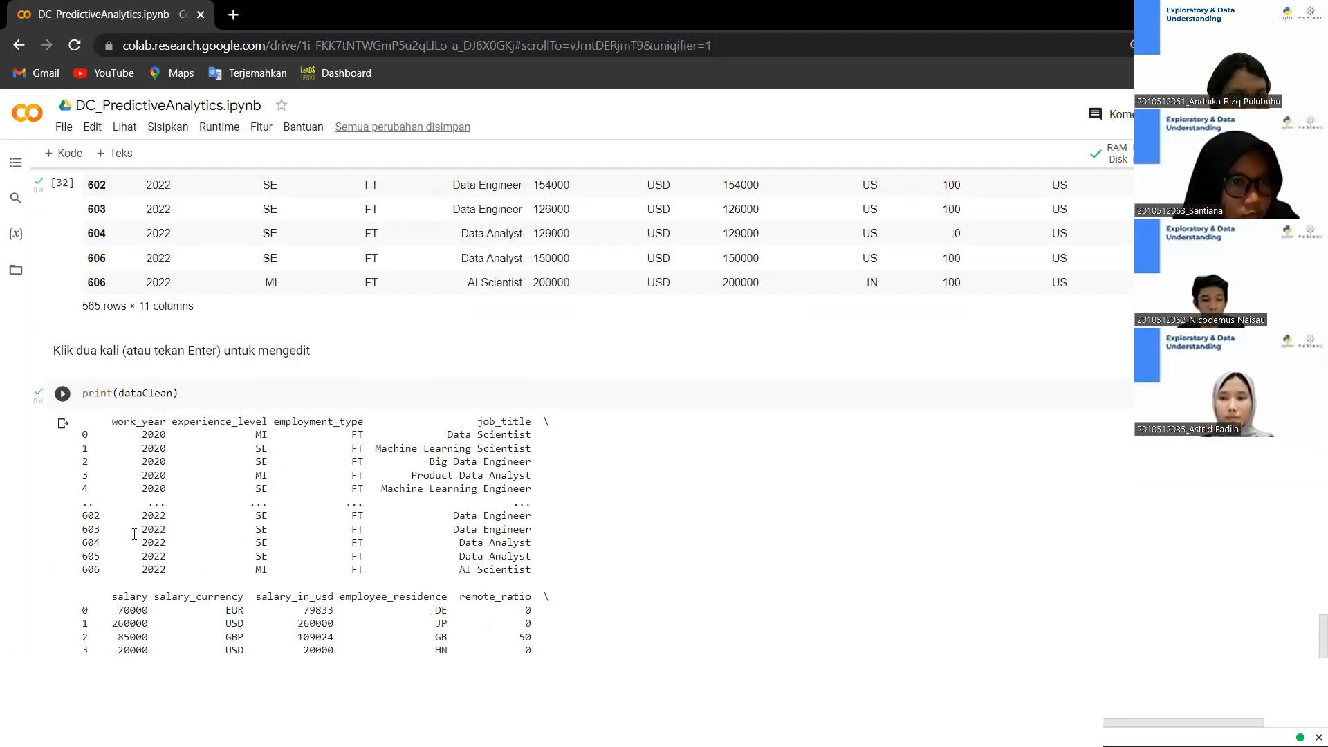
{"action": "left_click_drag", "start_coordinate": [84, 497], "coordinate": [151, 505]}
{"action": "scroll", "coordinate": [151, 506], "scroll_direction": "up", "scroll_amount": 3}
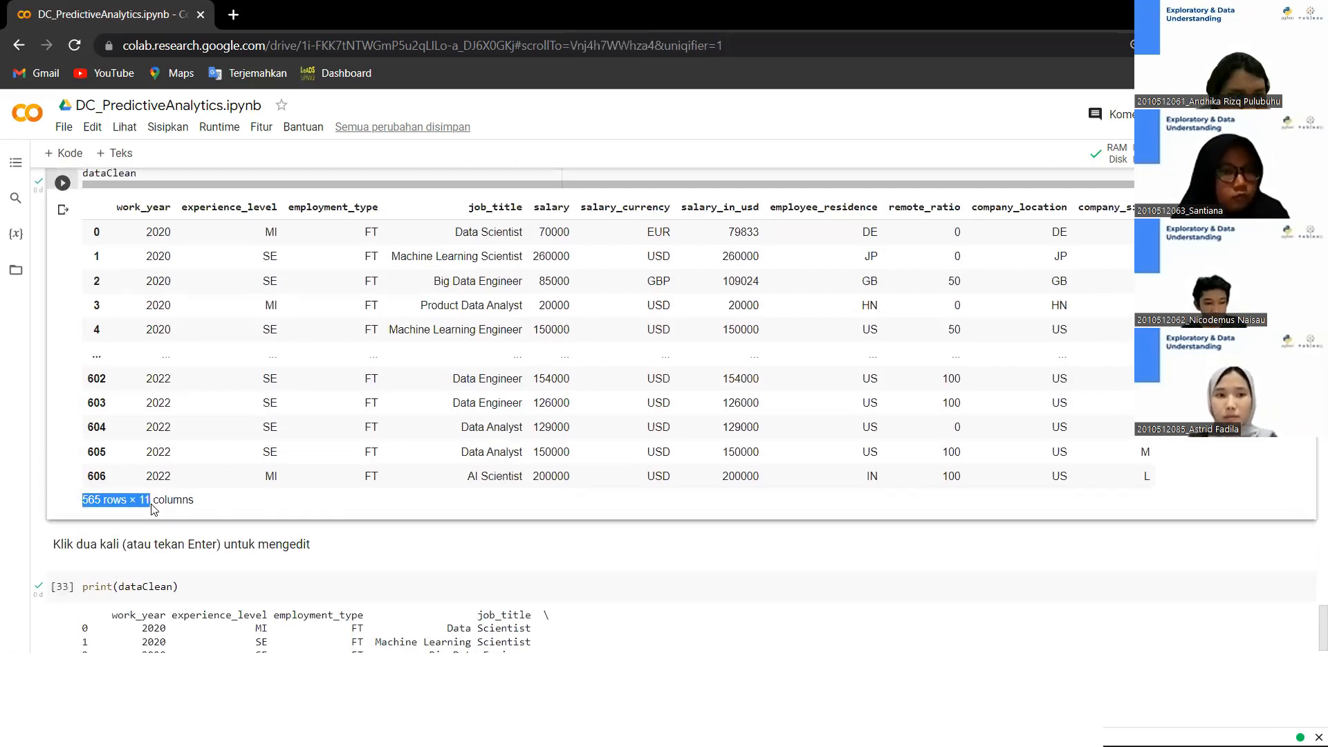
Review the print(dataClean) output and the Export Data cell, highlighting the files import and the files.download call
{"action": "scroll", "coordinate": [154, 509], "scroll_direction": "down", "scroll_amount": 13}
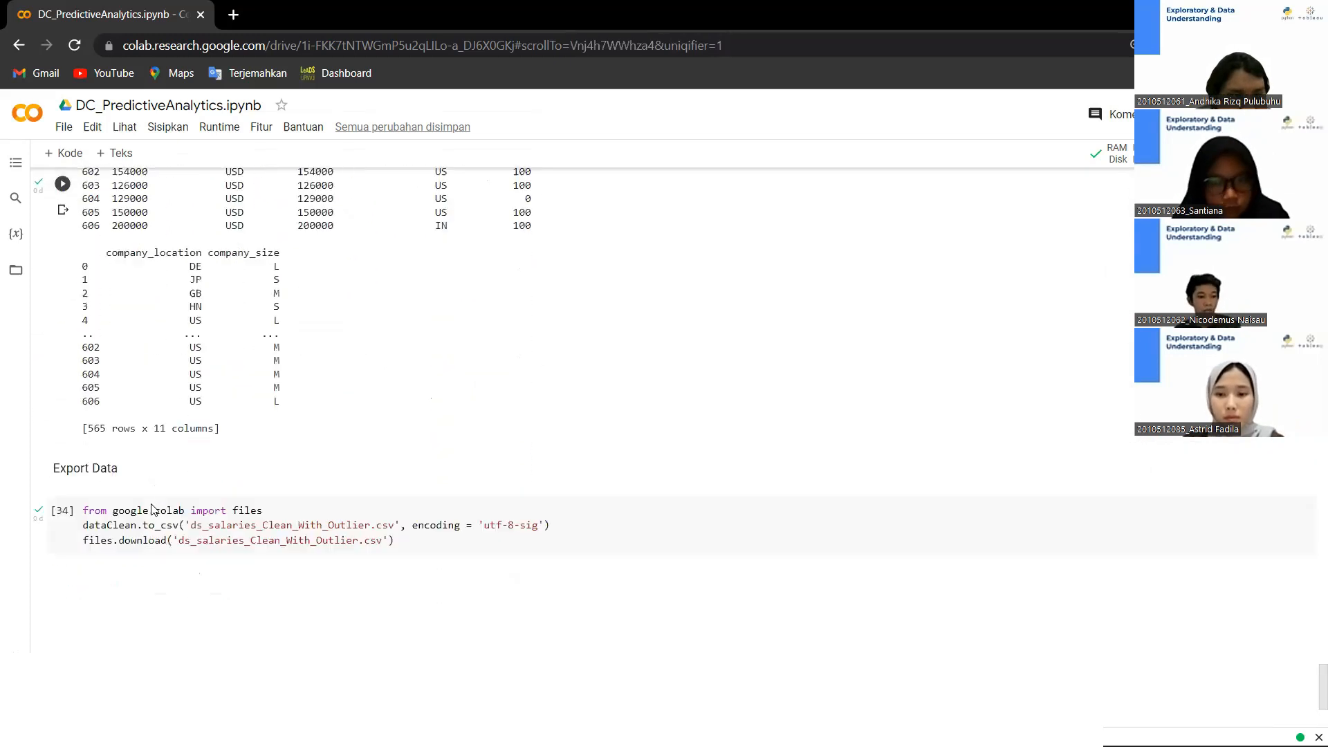
{"action": "scroll", "coordinate": [153, 509], "scroll_direction": "up", "scroll_amount": 1}
{"action": "scroll", "coordinate": [154, 509], "scroll_direction": "down", "scroll_amount": 2}
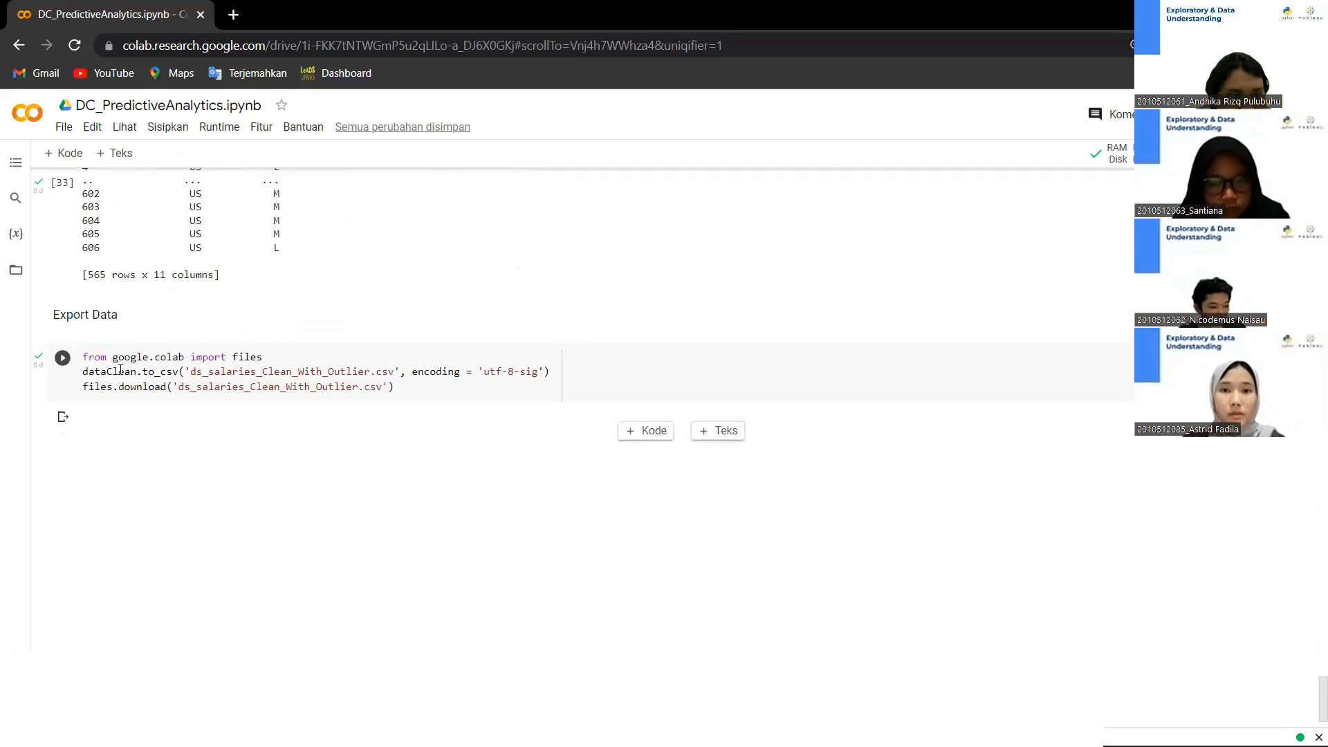
{"action": "scroll", "coordinate": [280, 387], "scroll_direction": "up", "scroll_amount": 3}
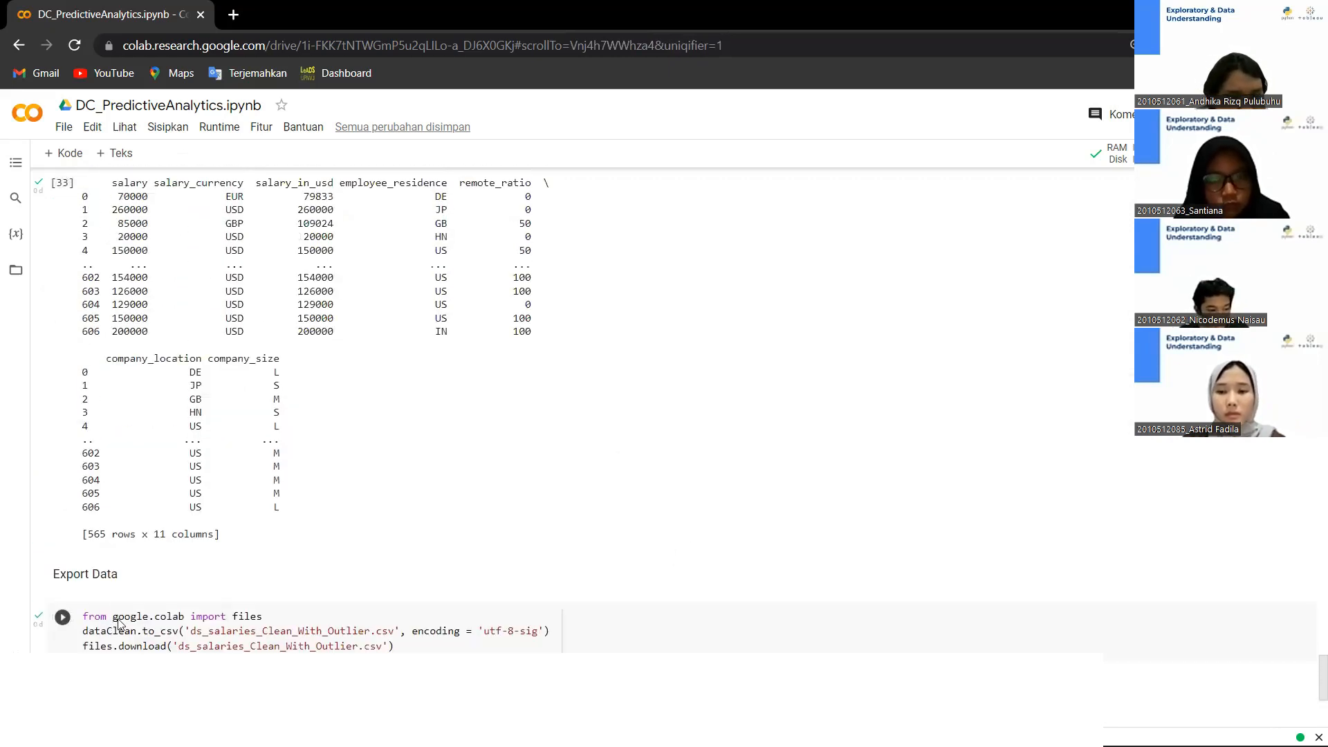
{"action": "double_click", "coordinate": [247, 616]}
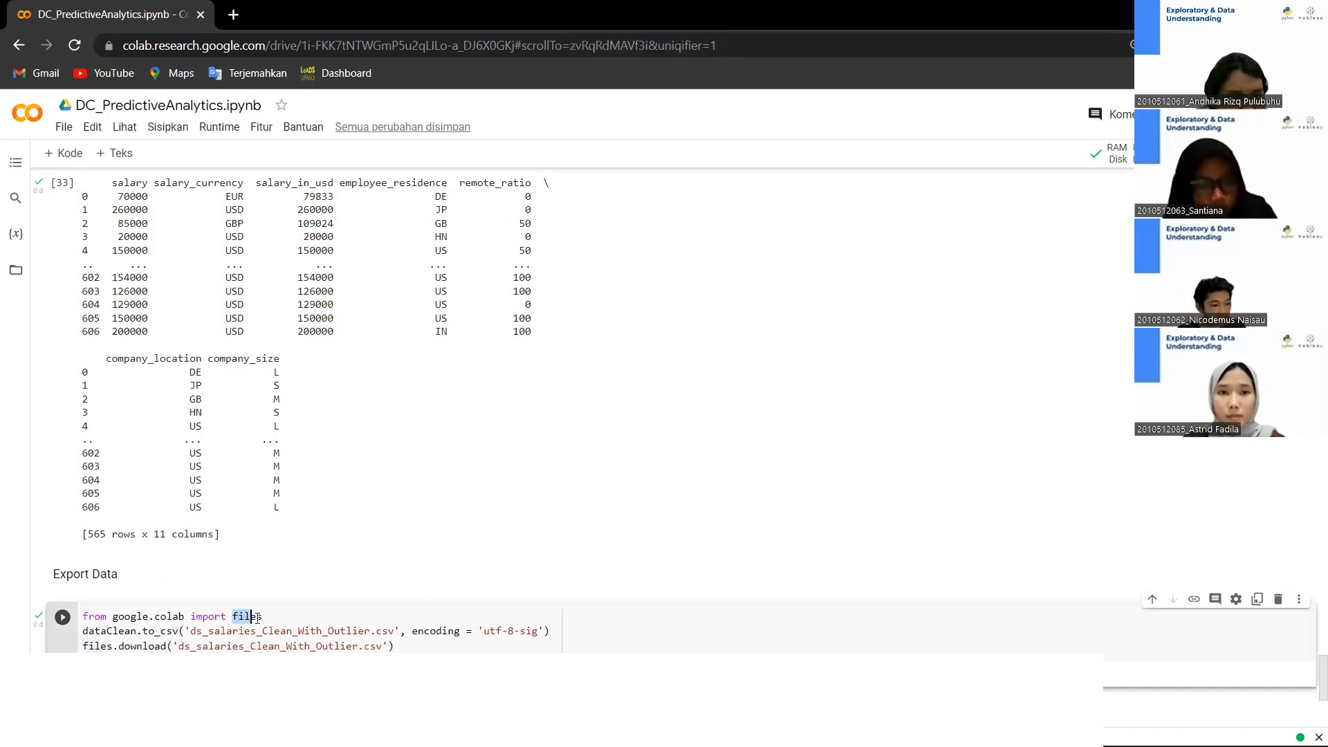
{"action": "left_click_drag", "start_coordinate": [94, 646], "coordinate": [160, 646]}
{"action": "left_click", "coordinate": [421, 646]}
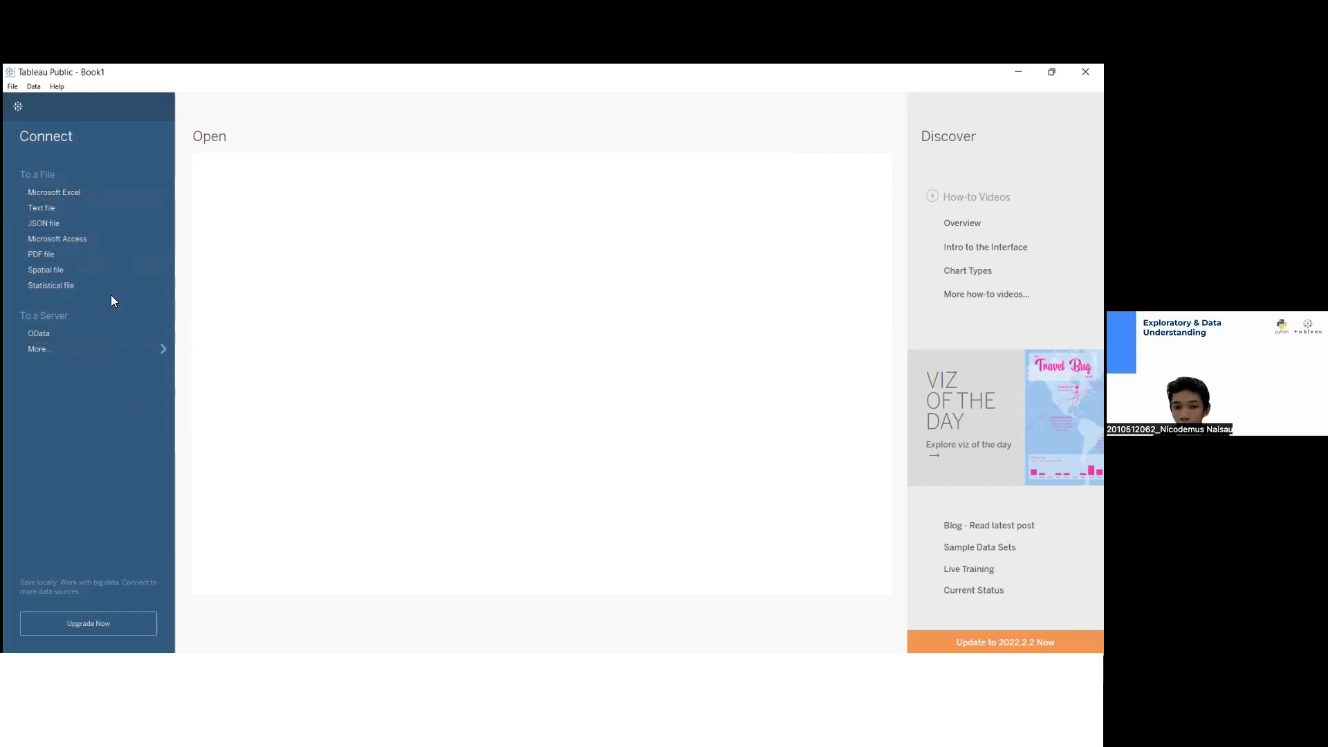
In Tableau Public, connect to the text file salary_clean_with_outlier.csv
{"action": "left_click", "coordinate": [78, 215]}
{"action": "left_click", "coordinate": [180, 281]}
{"action": "double_click", "coordinate": [179, 281]}
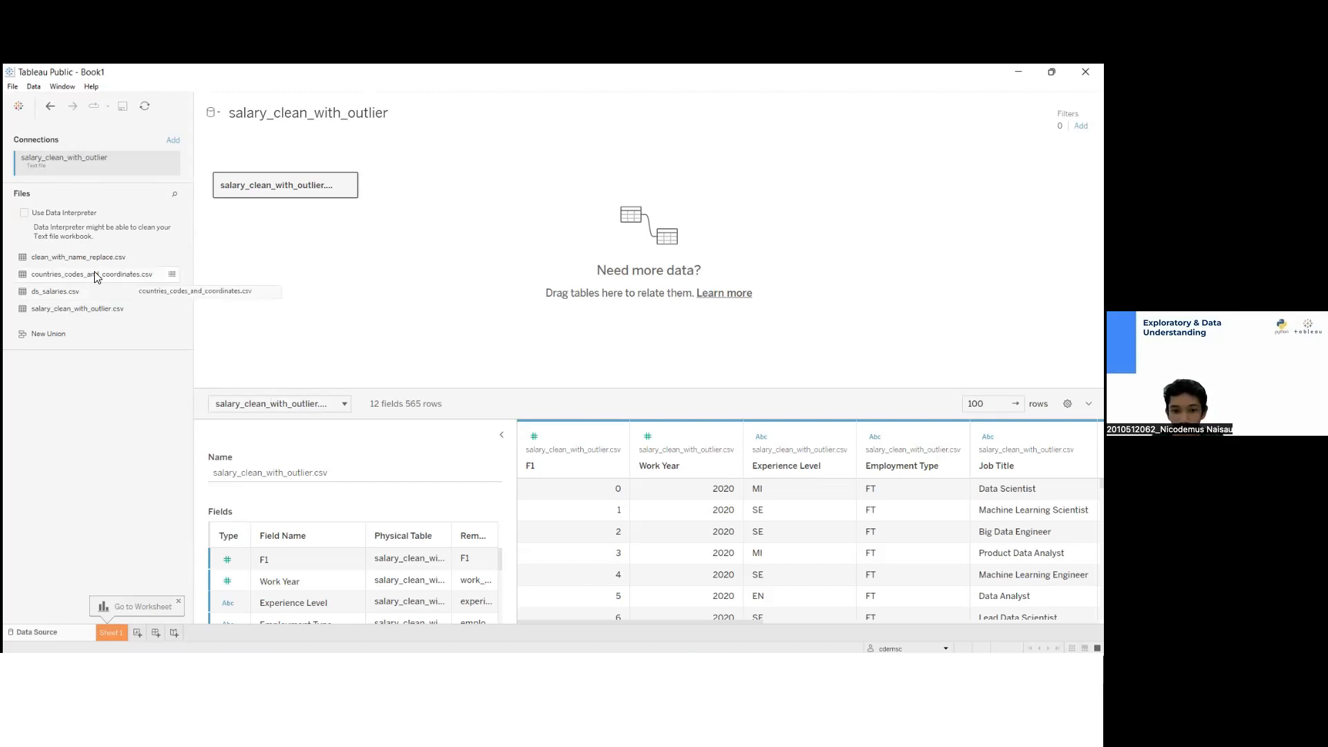
Add countries_codes_and_coordinates.csv to the data model and relate it by matching Company Location to Alpha-2 code
{"action": "left_click_drag", "start_coordinate": [149, 274], "coordinate": [395, 188]}
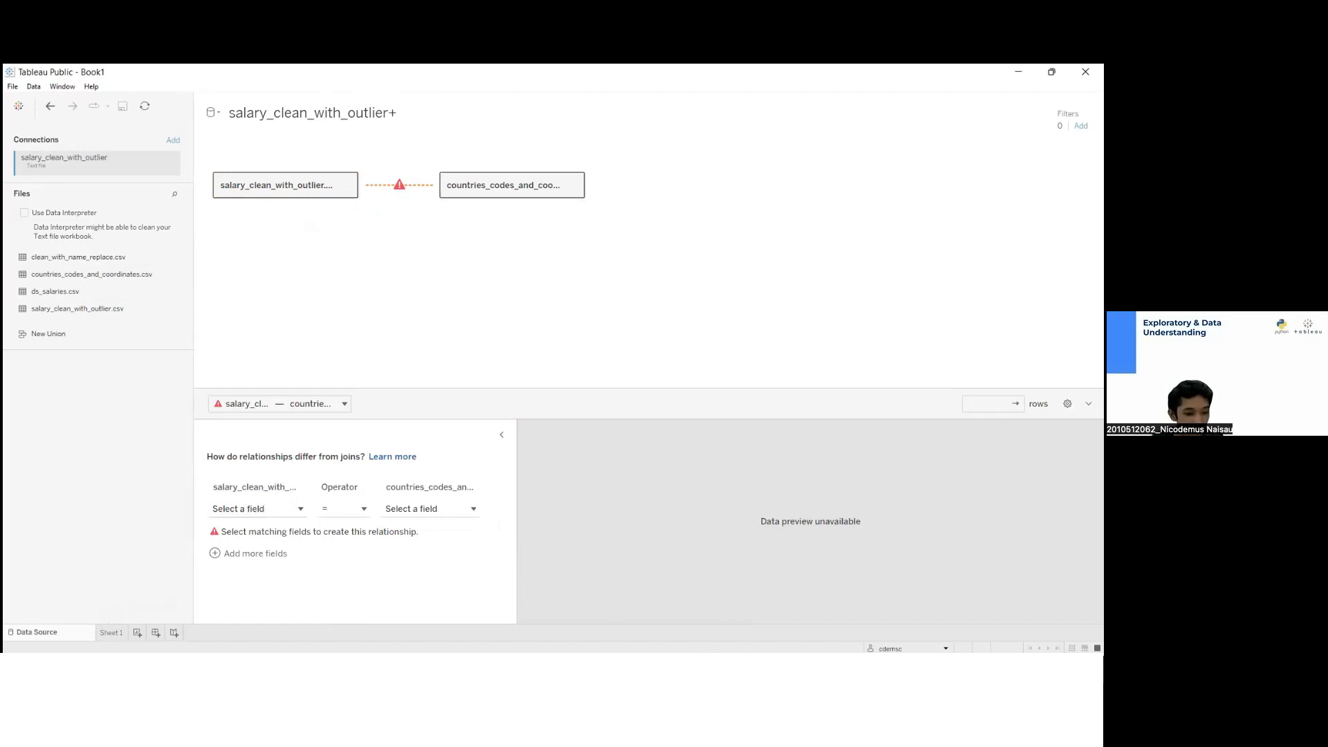
{"action": "left_click", "coordinate": [239, 510]}
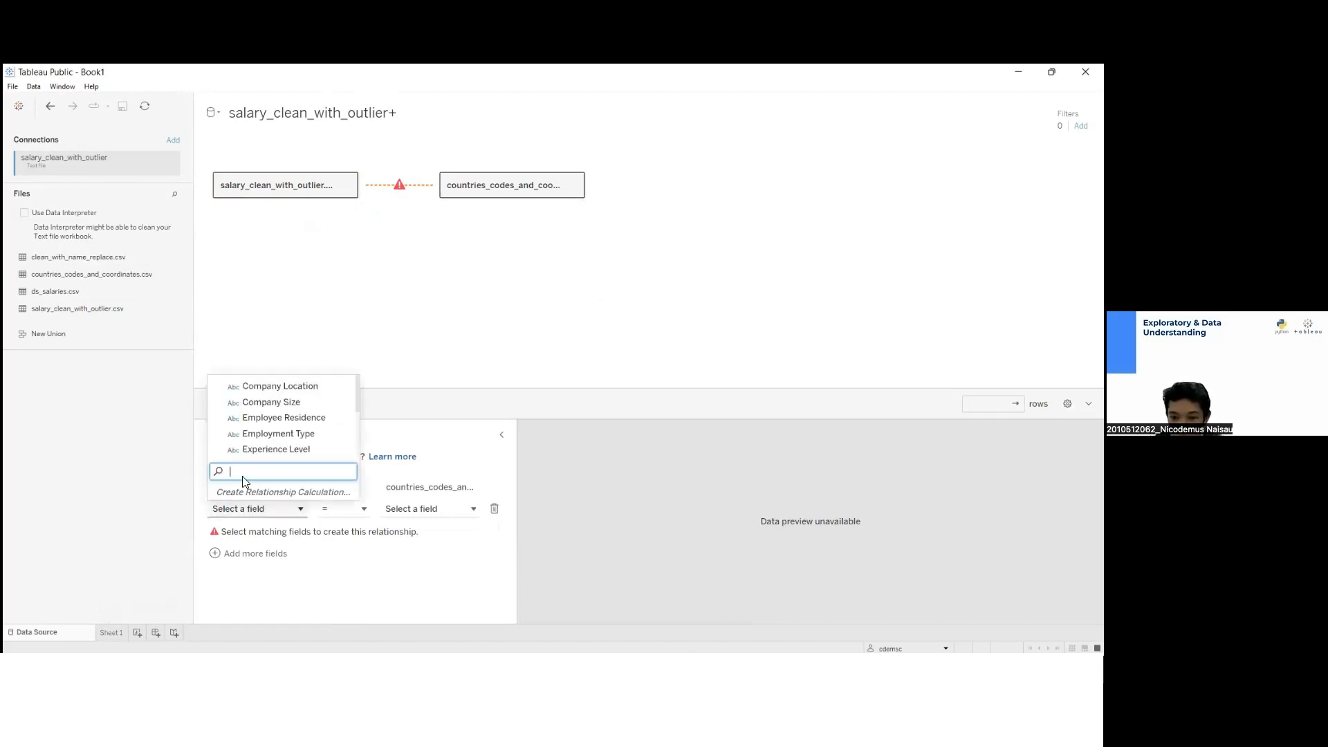
{"action": "left_click", "coordinate": [264, 387]}
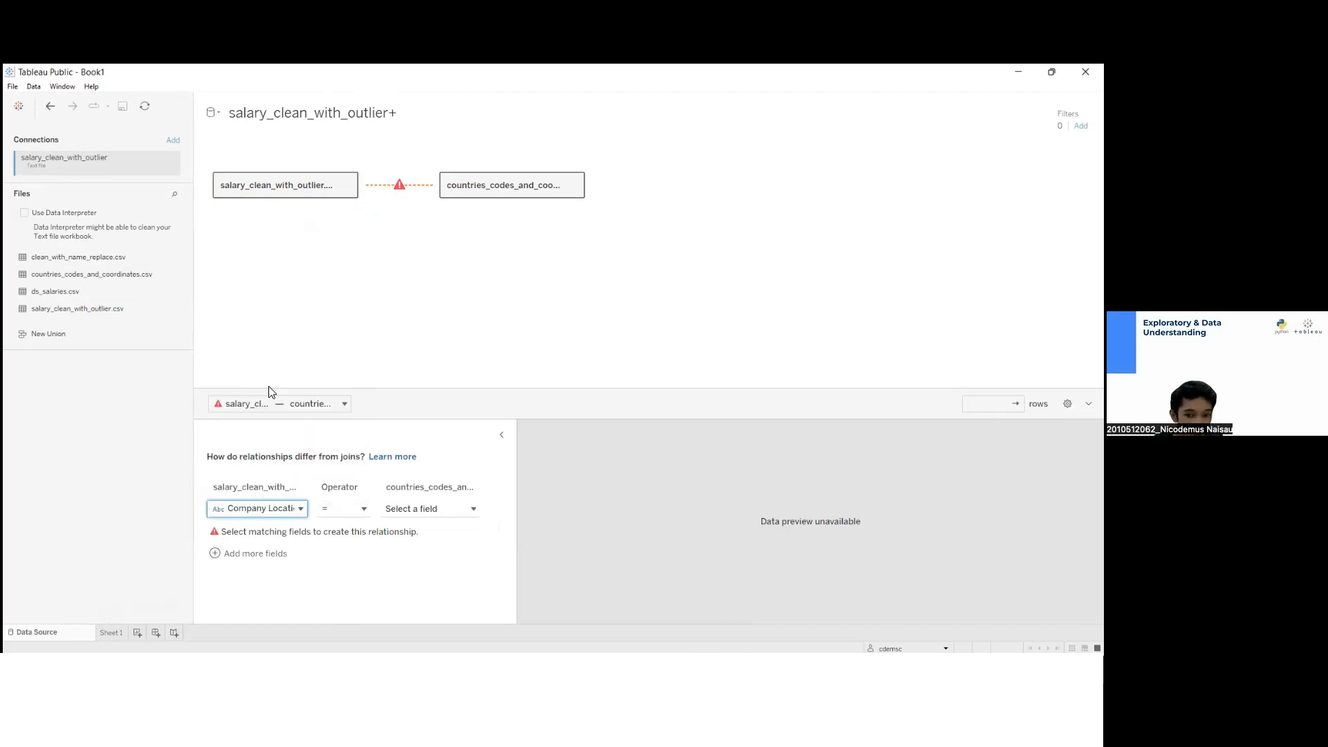
{"action": "left_click", "coordinate": [392, 510]}
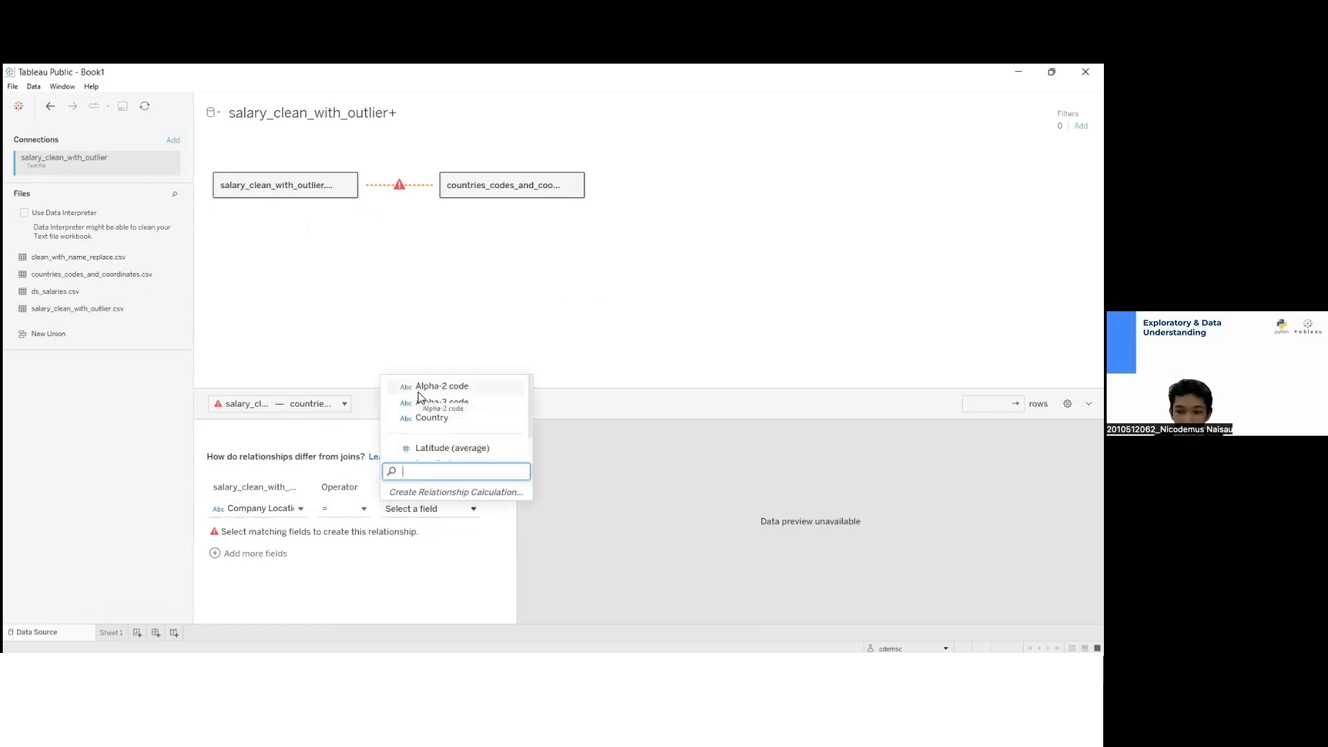
{"action": "key", "text": "Return"}
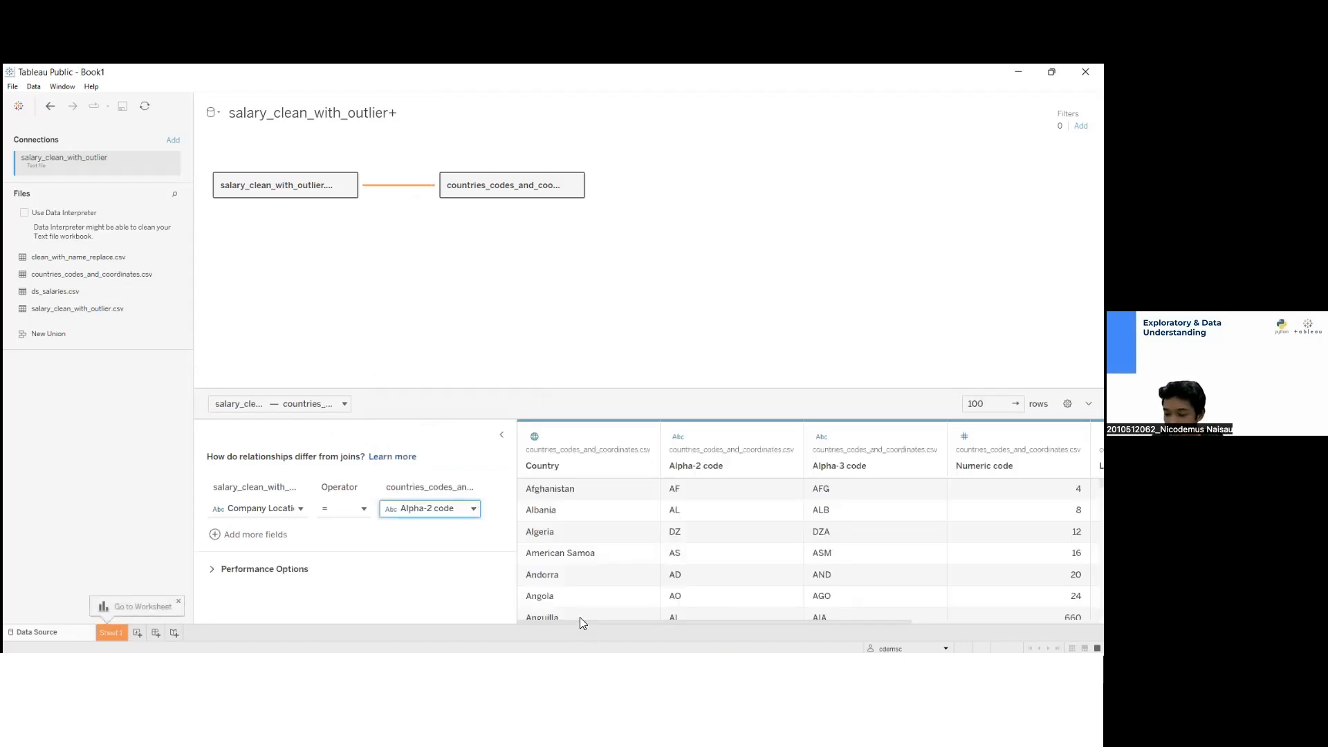
Inspect the Country, Alpha-2 code, Latitude (average) and Longitude (average) columns in the countries table preview
{"action": "left_click", "coordinate": [578, 614]}
{"action": "left_click_drag", "start_coordinate": [698, 621], "coordinate": [516, 620]}
{"action": "left_click", "coordinate": [556, 470]}
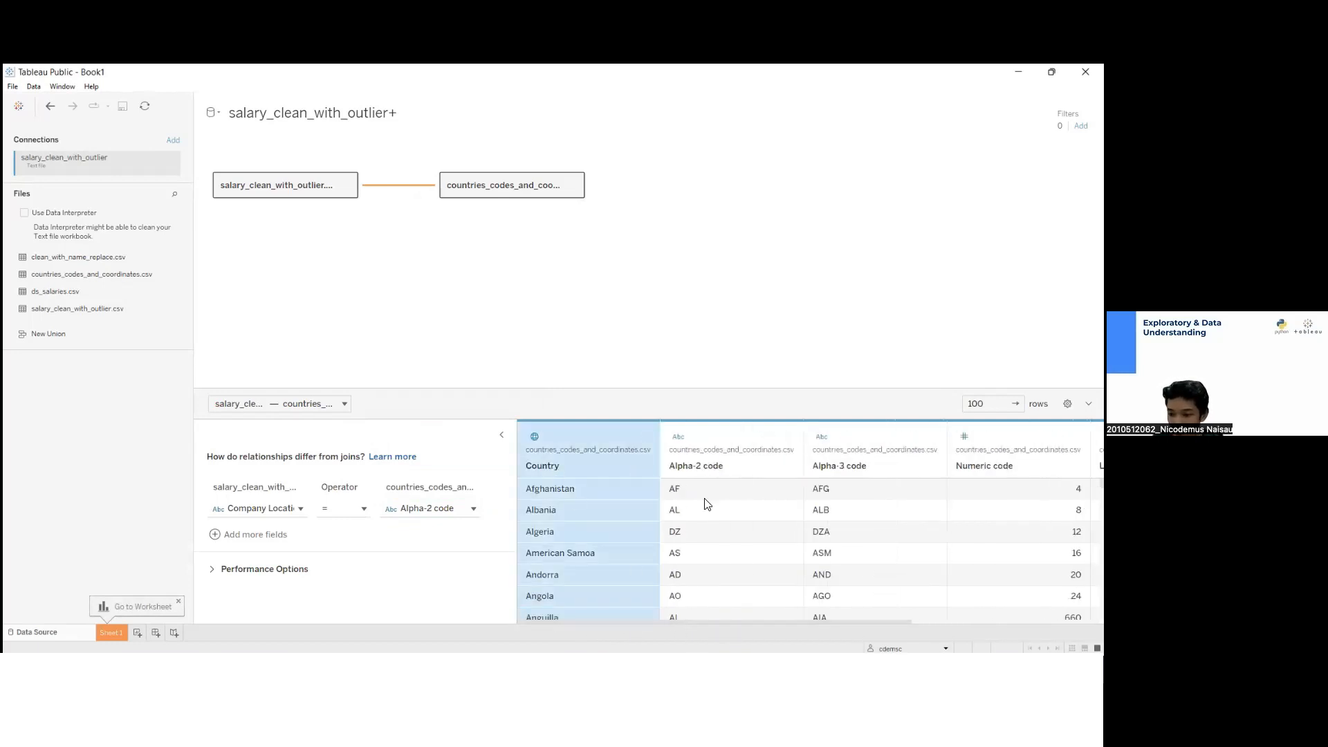
{"action": "left_click", "coordinate": [709, 474]}
{"action": "left_click_drag", "start_coordinate": [722, 621], "coordinate": [919, 621]}
{"action": "left_click", "coordinate": [881, 469]}
{"action": "left_click", "coordinate": [1025, 468]}
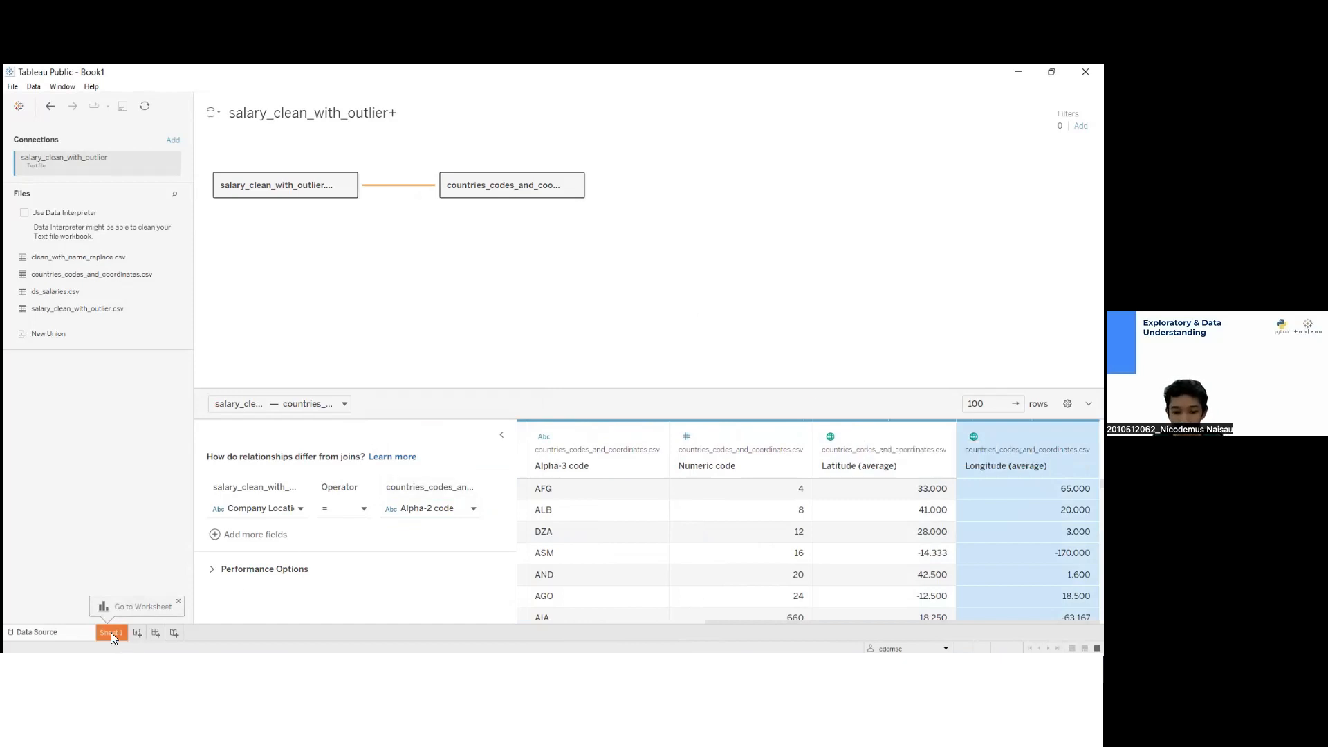
Open Sheet 1 and review the fields of the salary_clean_with_outlier.csv table, from Company Size through Work Year
{"action": "left_click", "coordinate": [135, 606]}
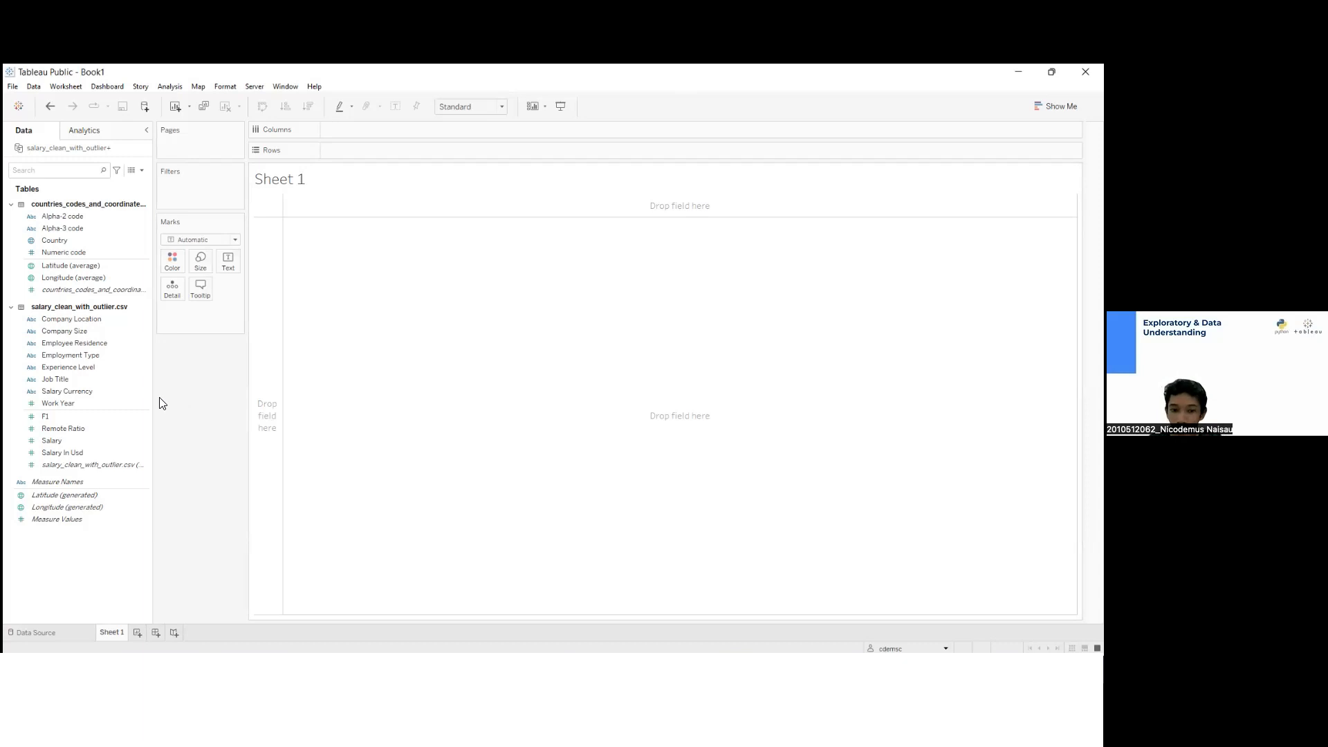
{"action": "left_click", "coordinate": [72, 331]}
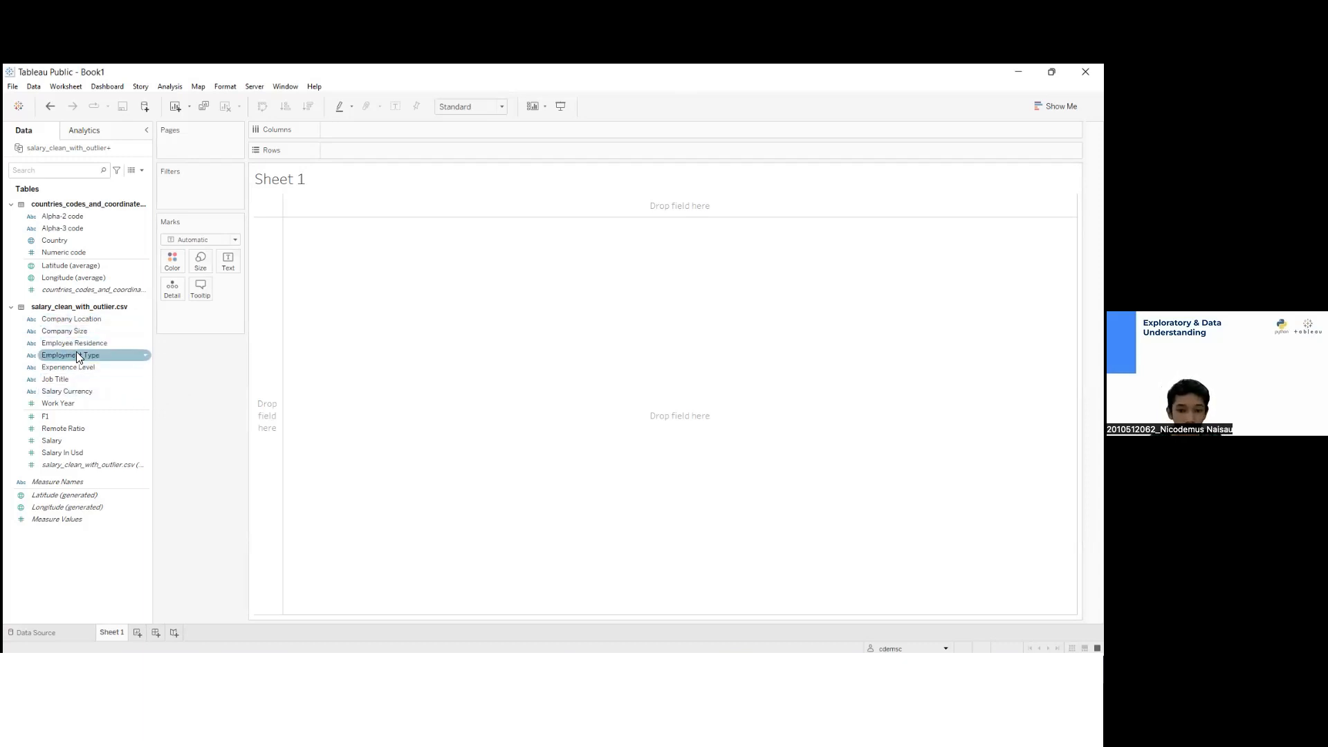
{"action": "left_click", "coordinate": [82, 378]}
{"action": "left_click_drag", "start_coordinate": [82, 379], "coordinate": [109, 391]}
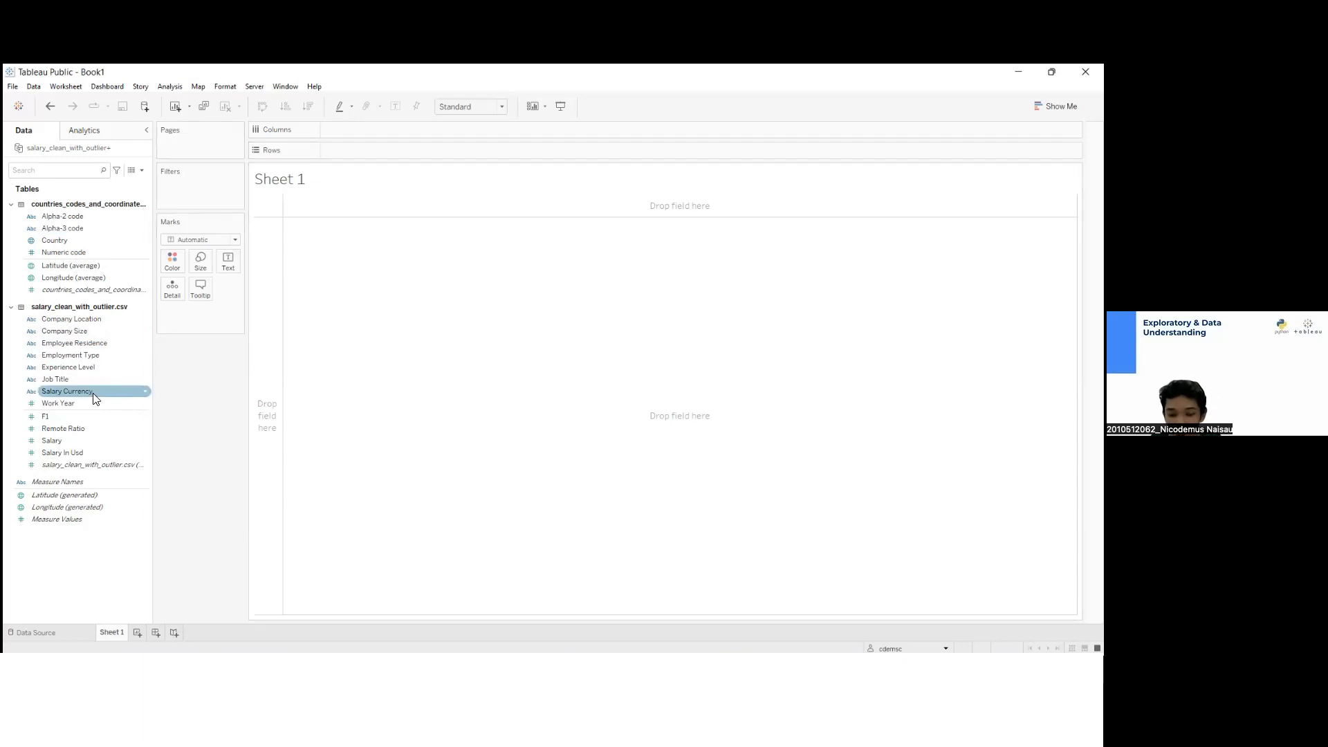
{"action": "left_click", "coordinate": [83, 392]}
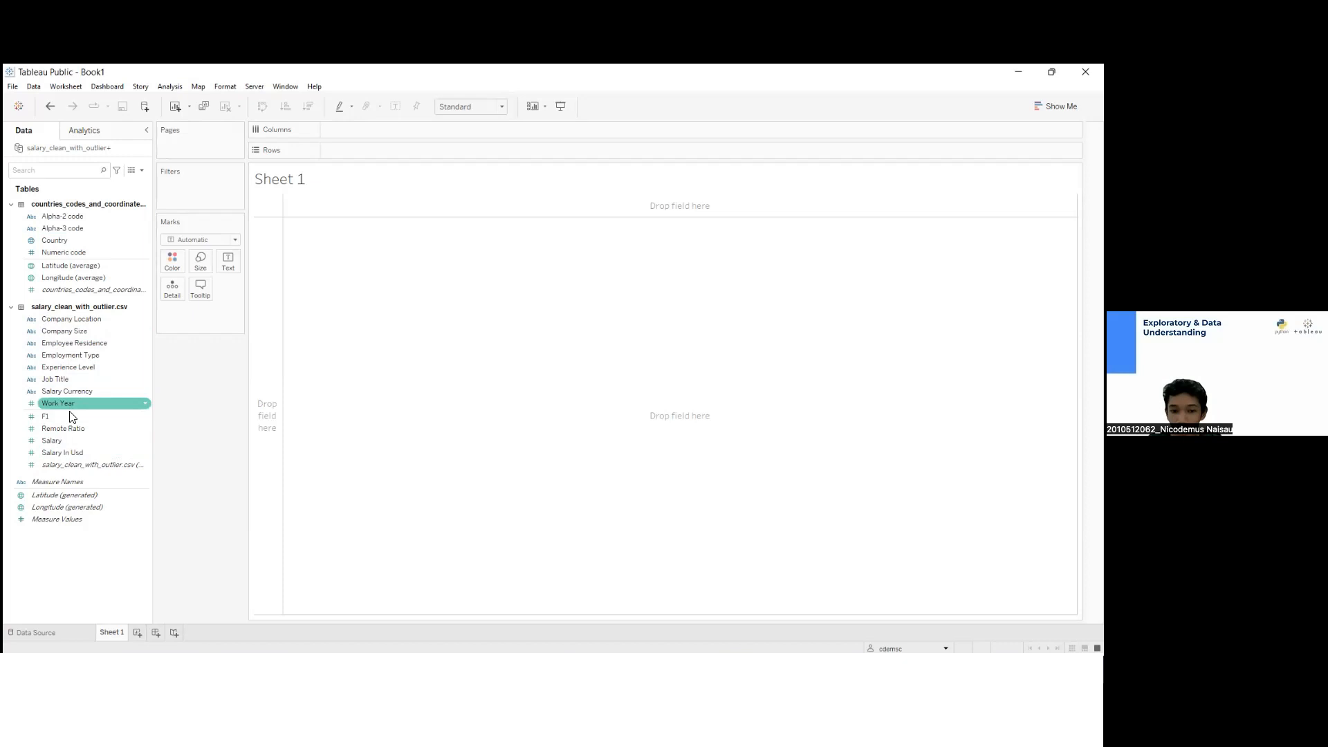
{"action": "left_click", "coordinate": [69, 404]}
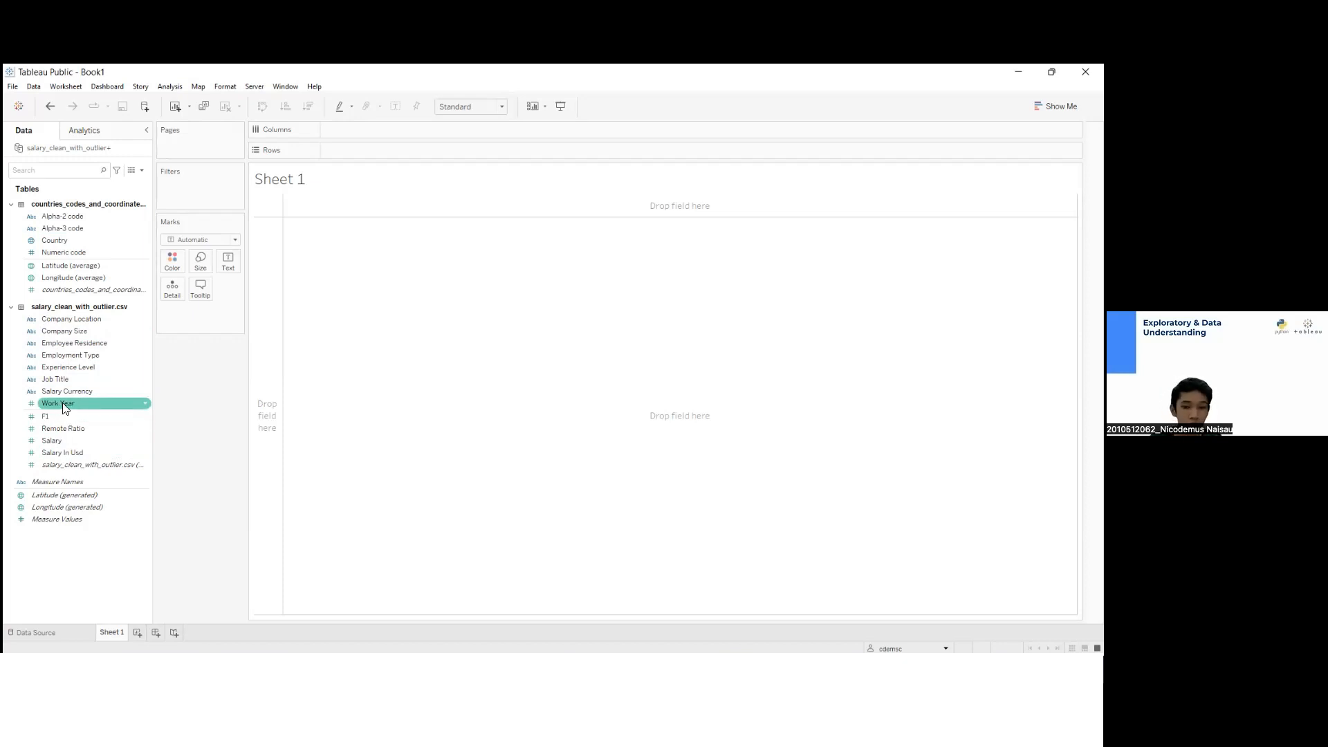
{"action": "left_click_drag", "start_coordinate": [65, 406], "coordinate": [67, 407]}
{"action": "right_click", "coordinate": [66, 407]}
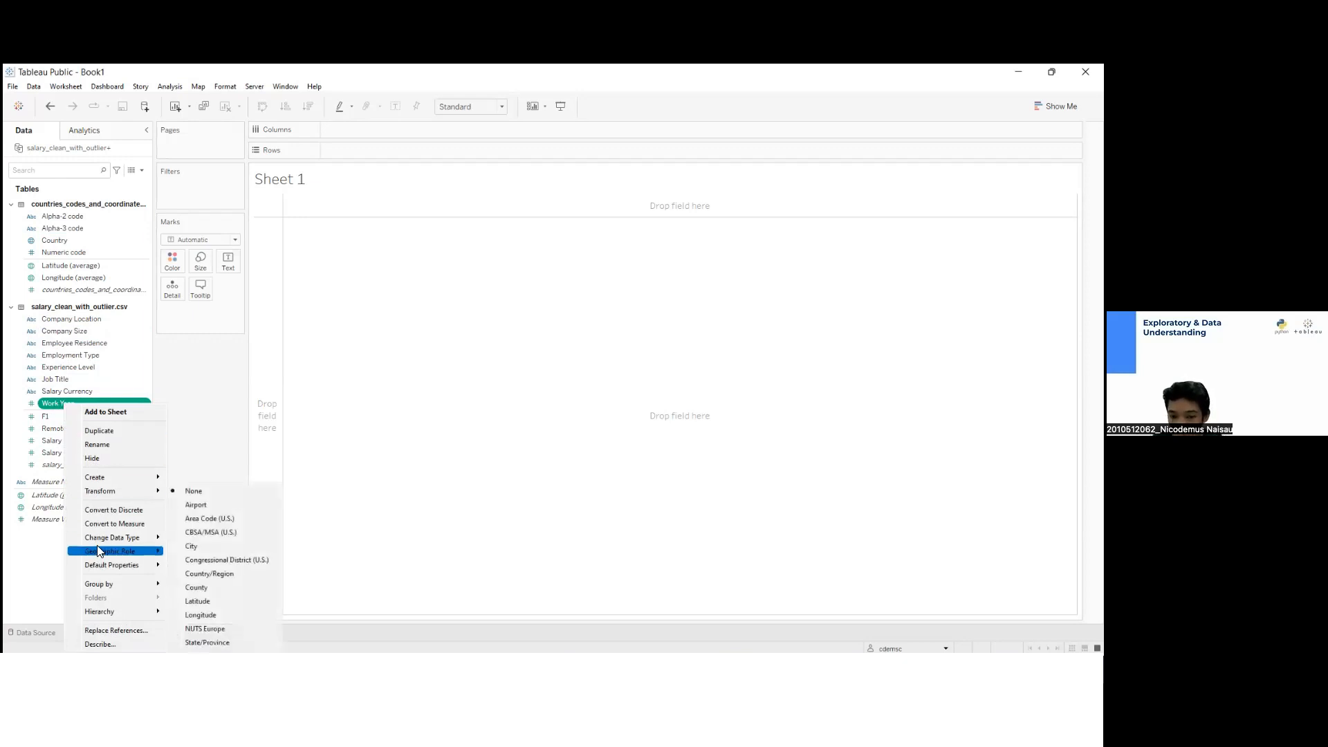
{"action": "mouse_move", "coordinate": [99, 541]}
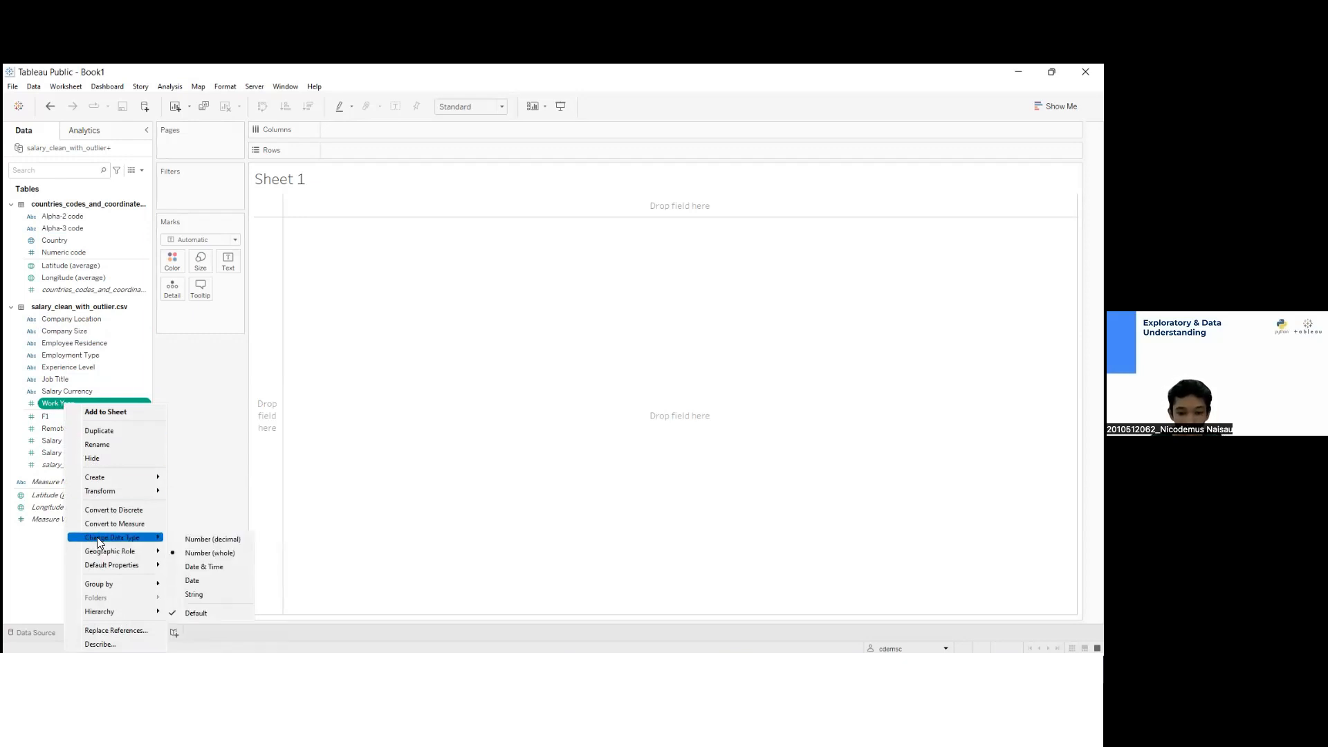
{"action": "left_click", "coordinate": [196, 391]}
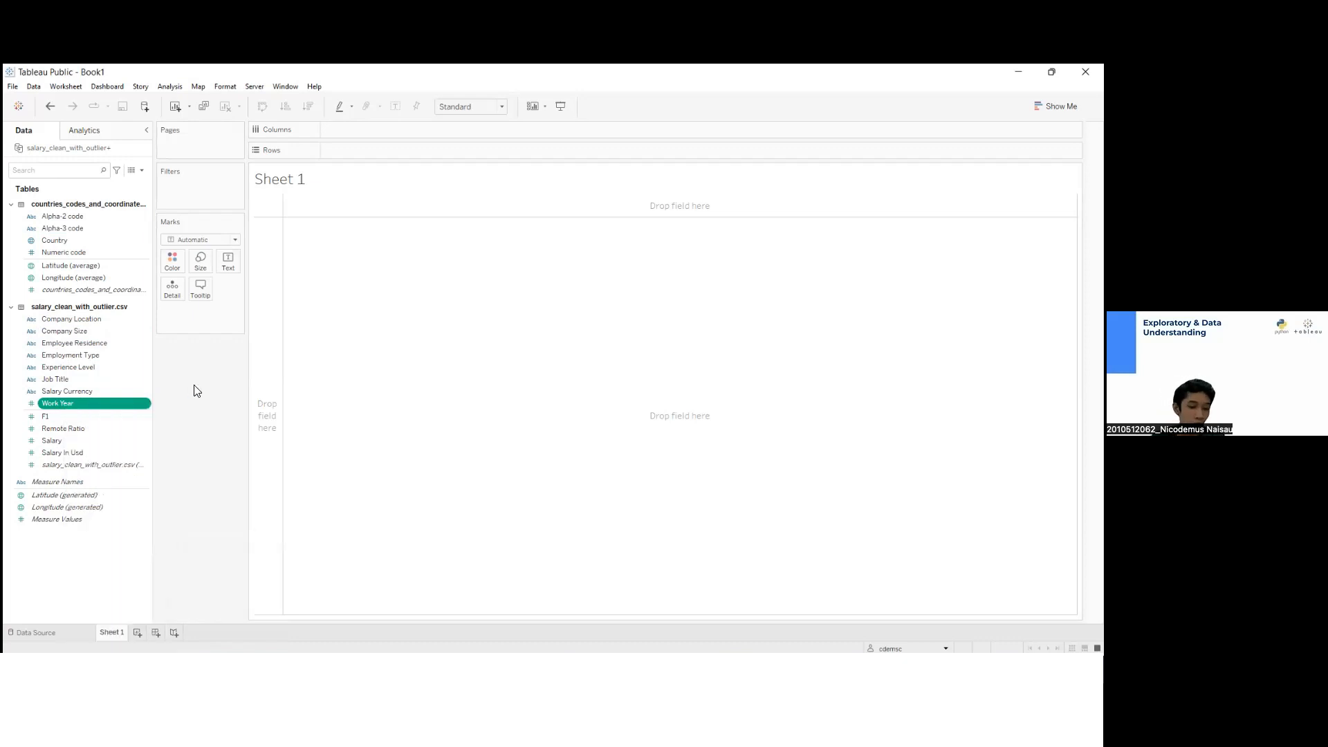
Duplicate the Work Year field and change the copy's data type to String
{"action": "right_click", "coordinate": [112, 399]}
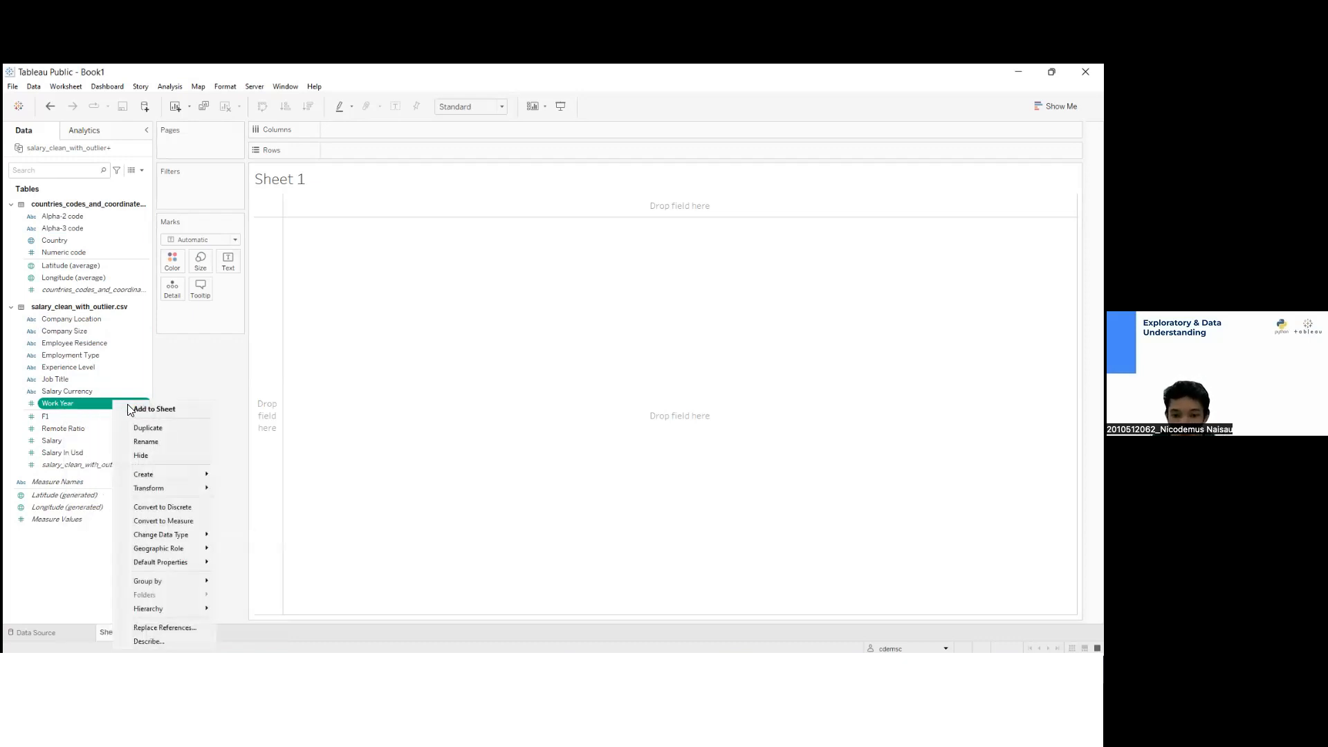
{"action": "left_click", "coordinate": [142, 429]}
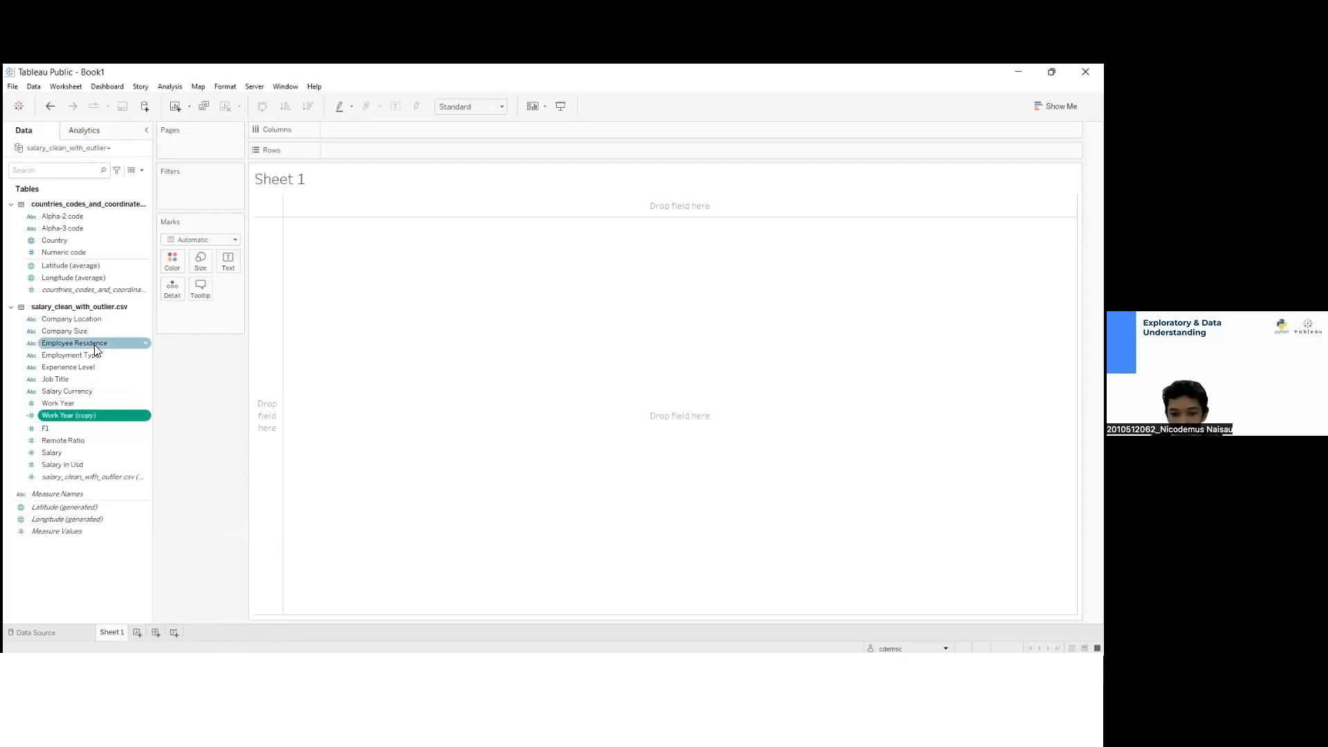
{"action": "right_click", "coordinate": [75, 419]}
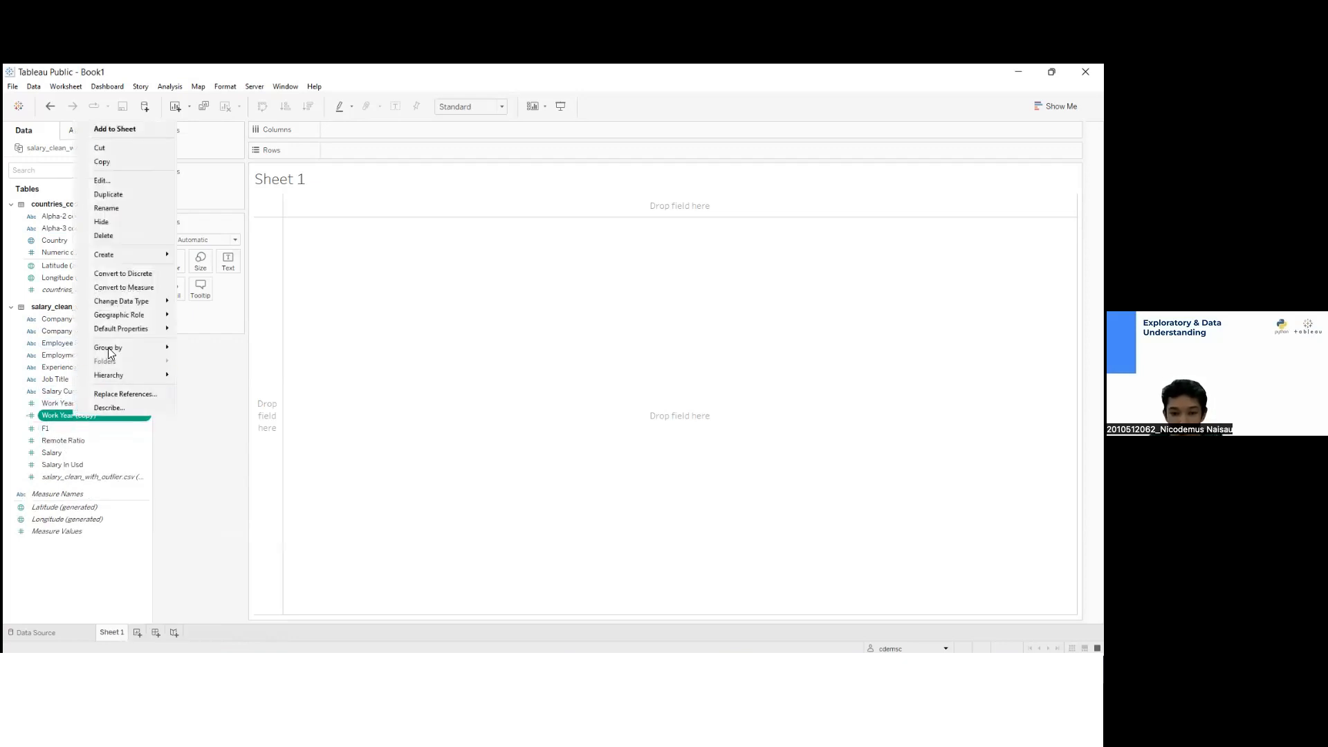
{"action": "mouse_move", "coordinate": [125, 305]}
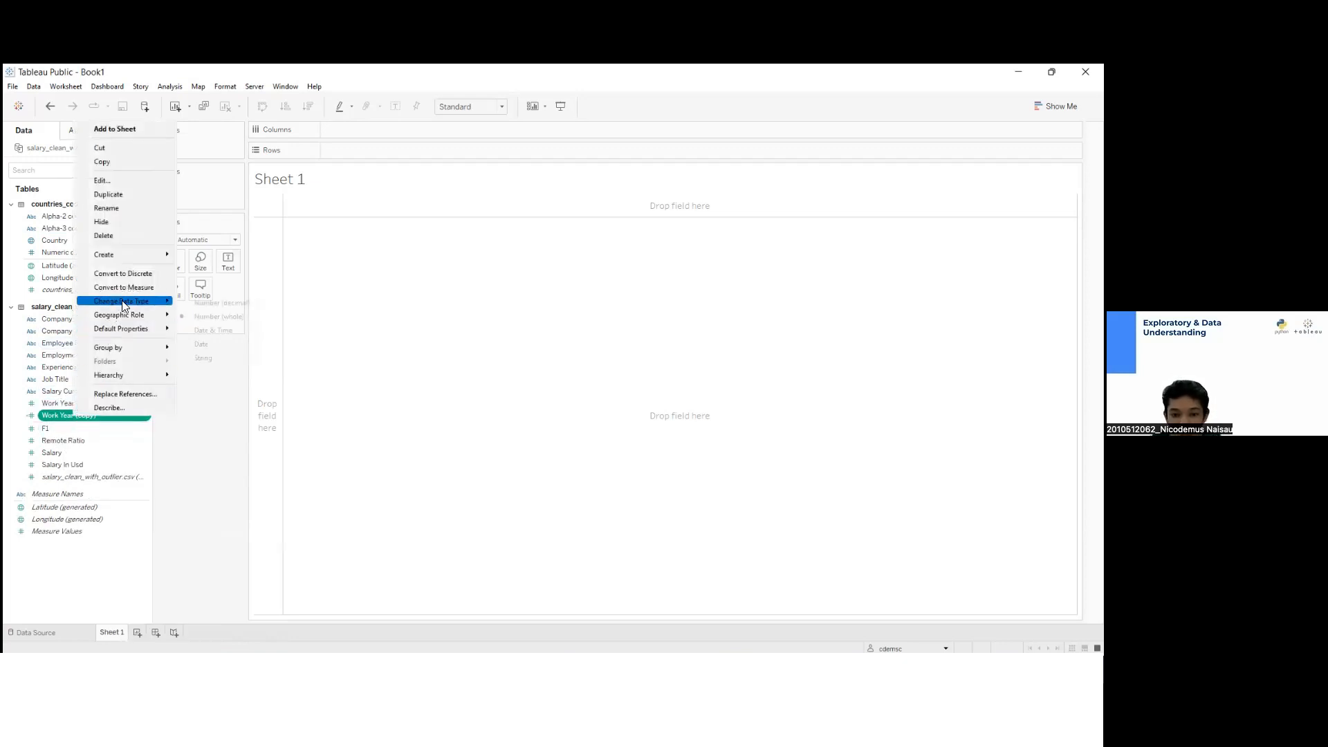
{"action": "left_click", "coordinate": [203, 358]}
Chart Work Year (copy) on Columns against Work Year on Rows, aggregated as Count
{"action": "left_click_drag", "start_coordinate": [68, 417], "coordinate": [353, 131]}
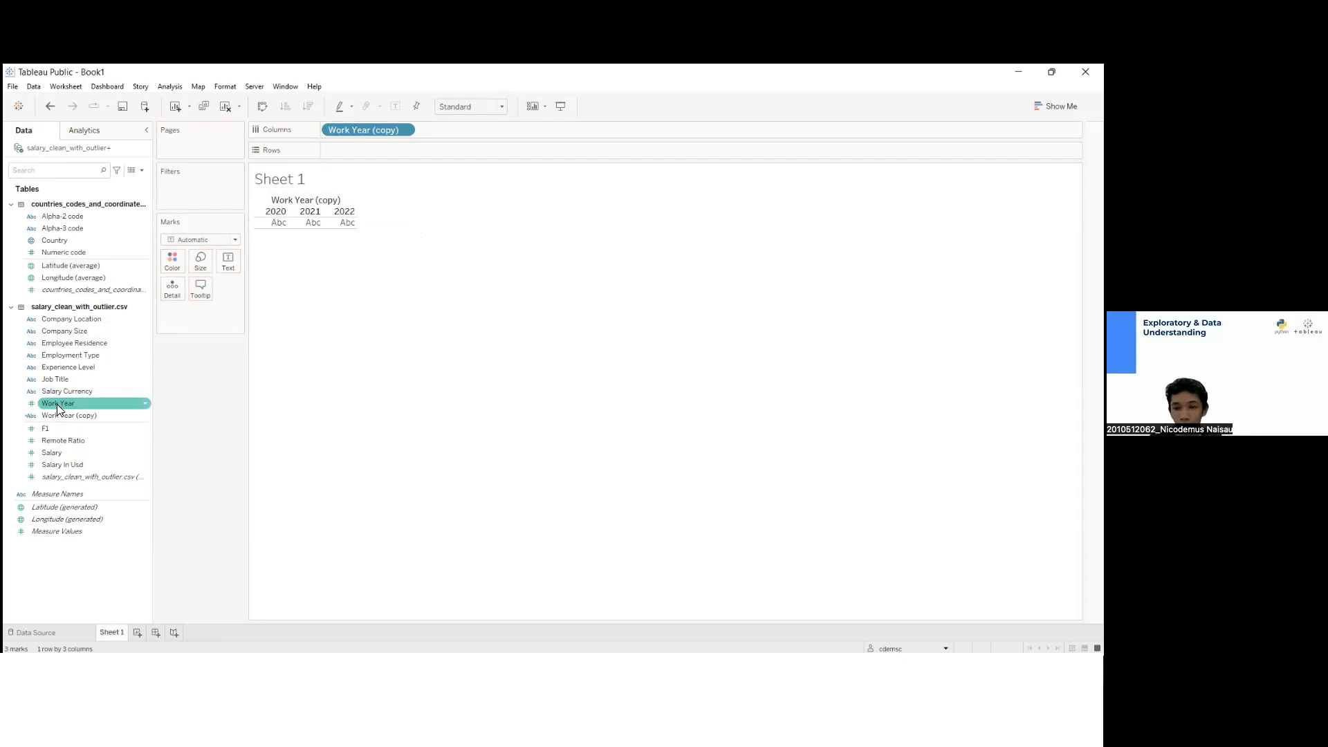
{"action": "left_click_drag", "start_coordinate": [57, 404], "coordinate": [378, 152]}
{"action": "right_click", "coordinate": [377, 156]}
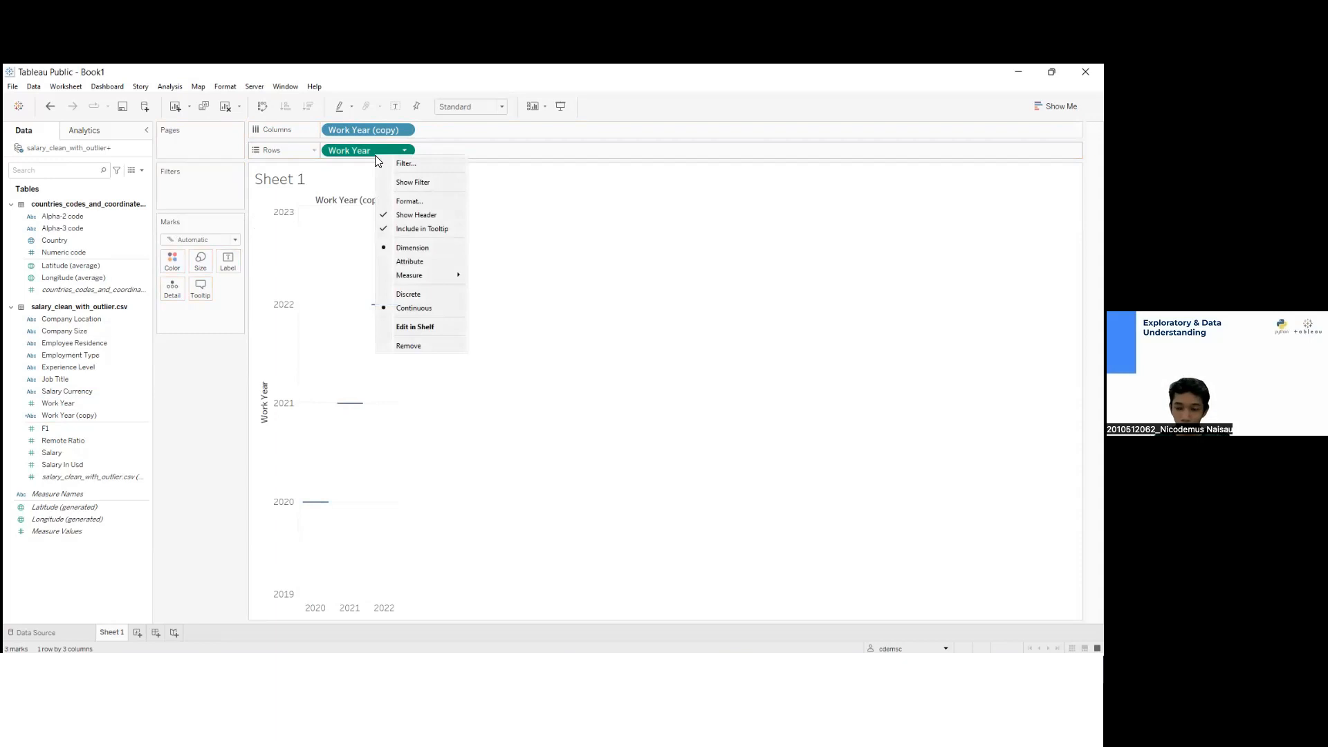
{"action": "mouse_move", "coordinate": [407, 276]}
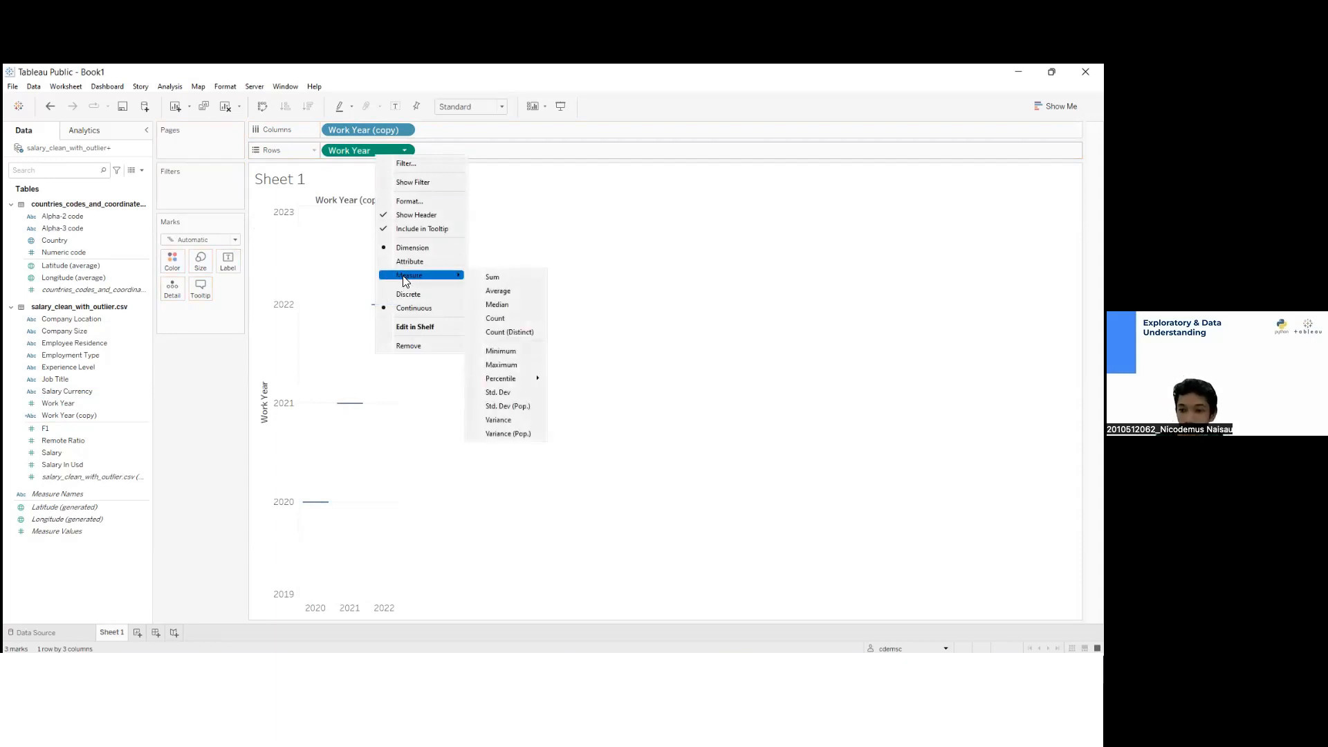
{"action": "left_click", "coordinate": [502, 319]}
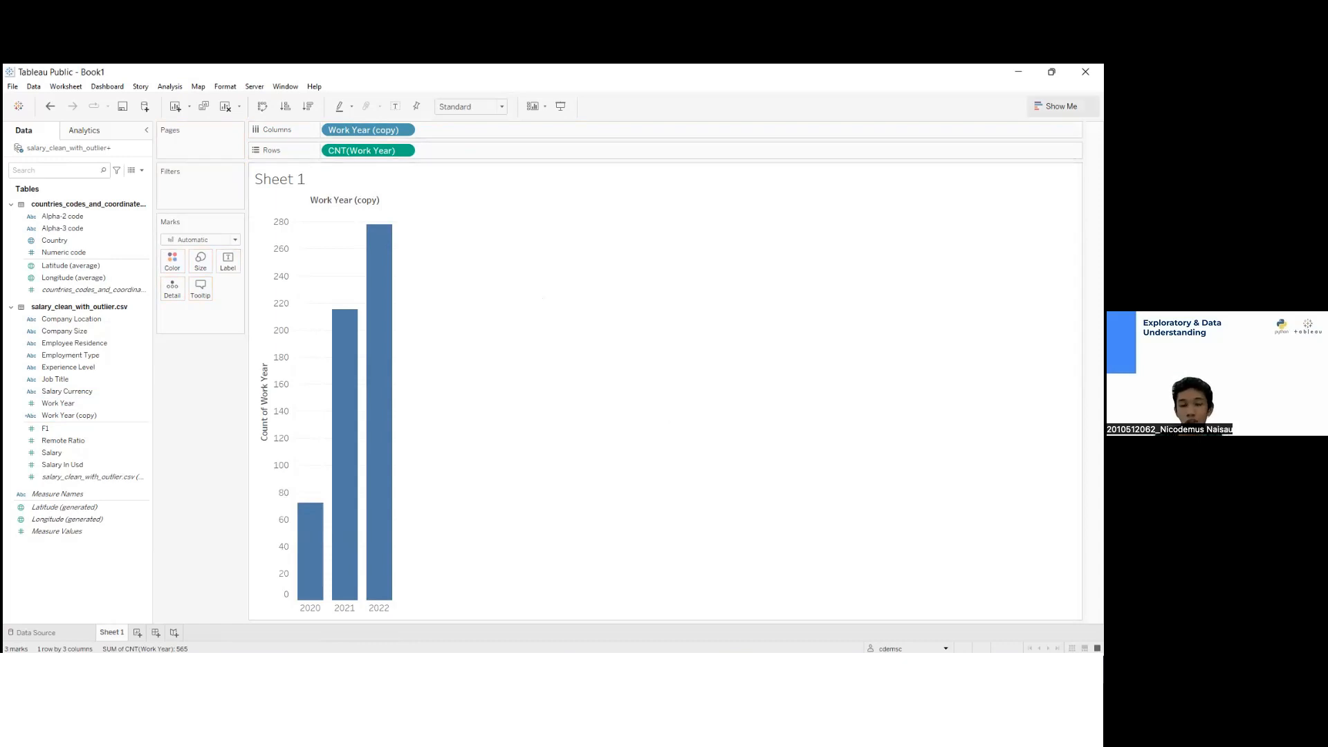
Convert the work year bar chart to a pie chart and fit it to Entire View
{"action": "left_click", "coordinate": [1056, 106]}
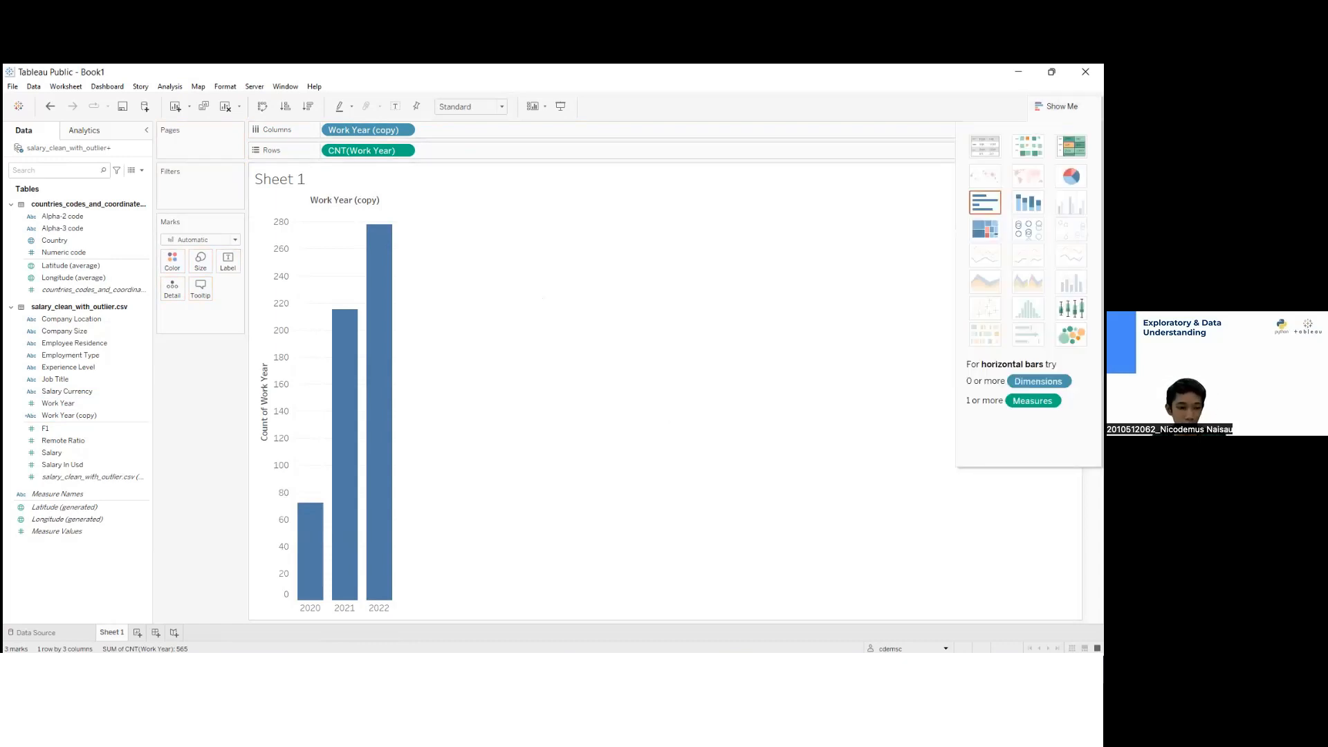
{"action": "left_click", "coordinate": [1070, 175]}
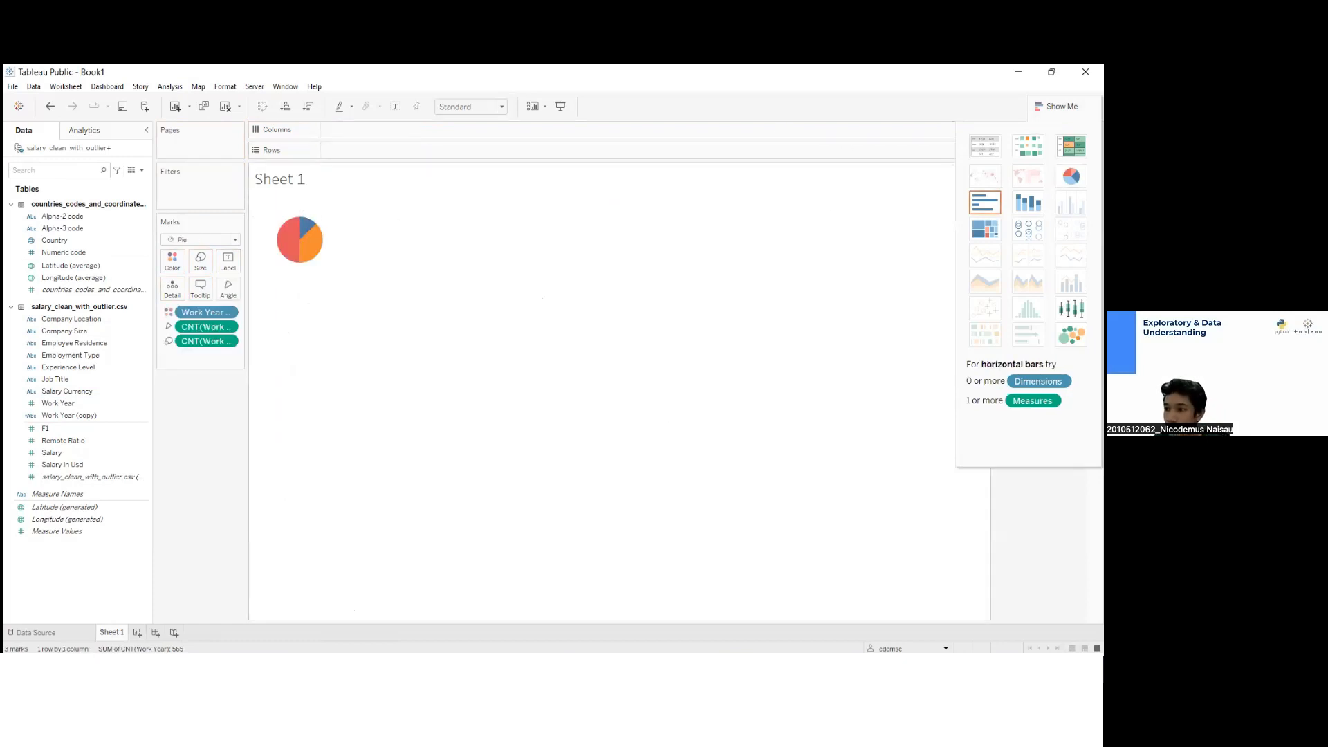
{"action": "left_click", "coordinate": [466, 107]}
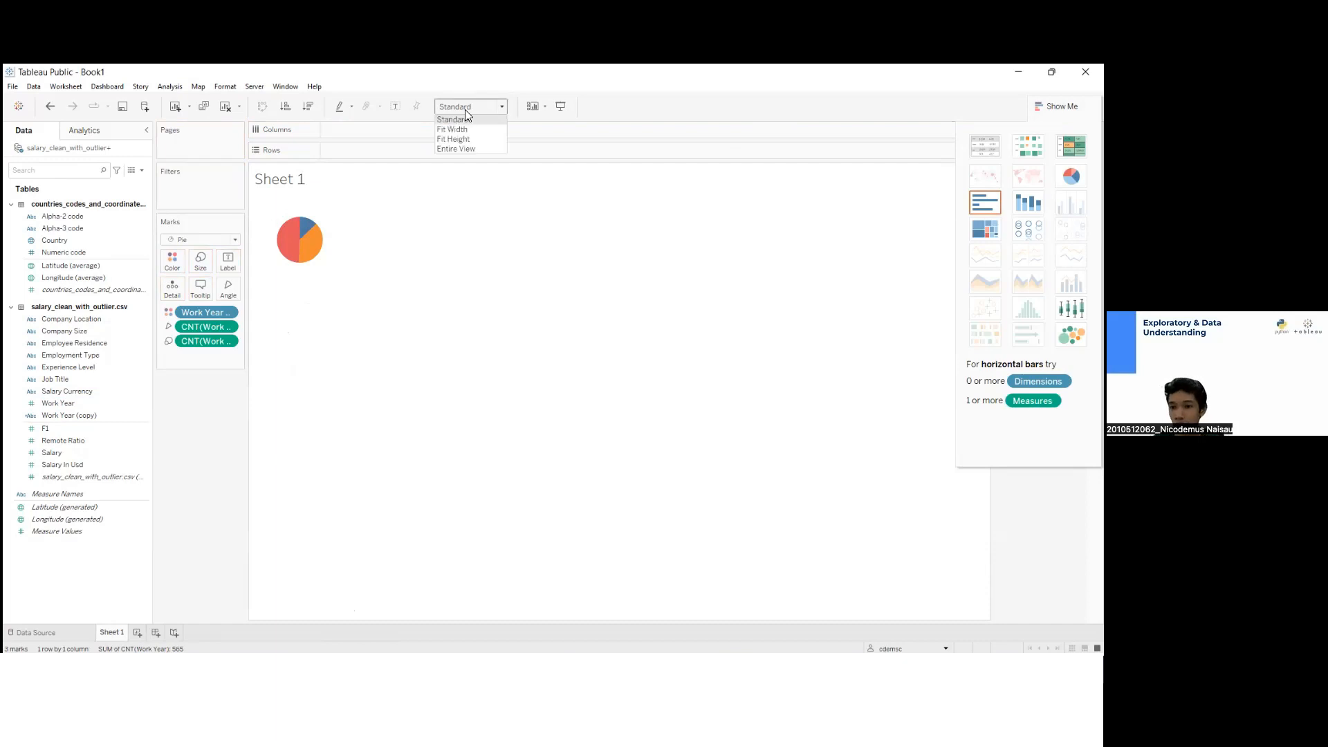
{"action": "left_click", "coordinate": [457, 148]}
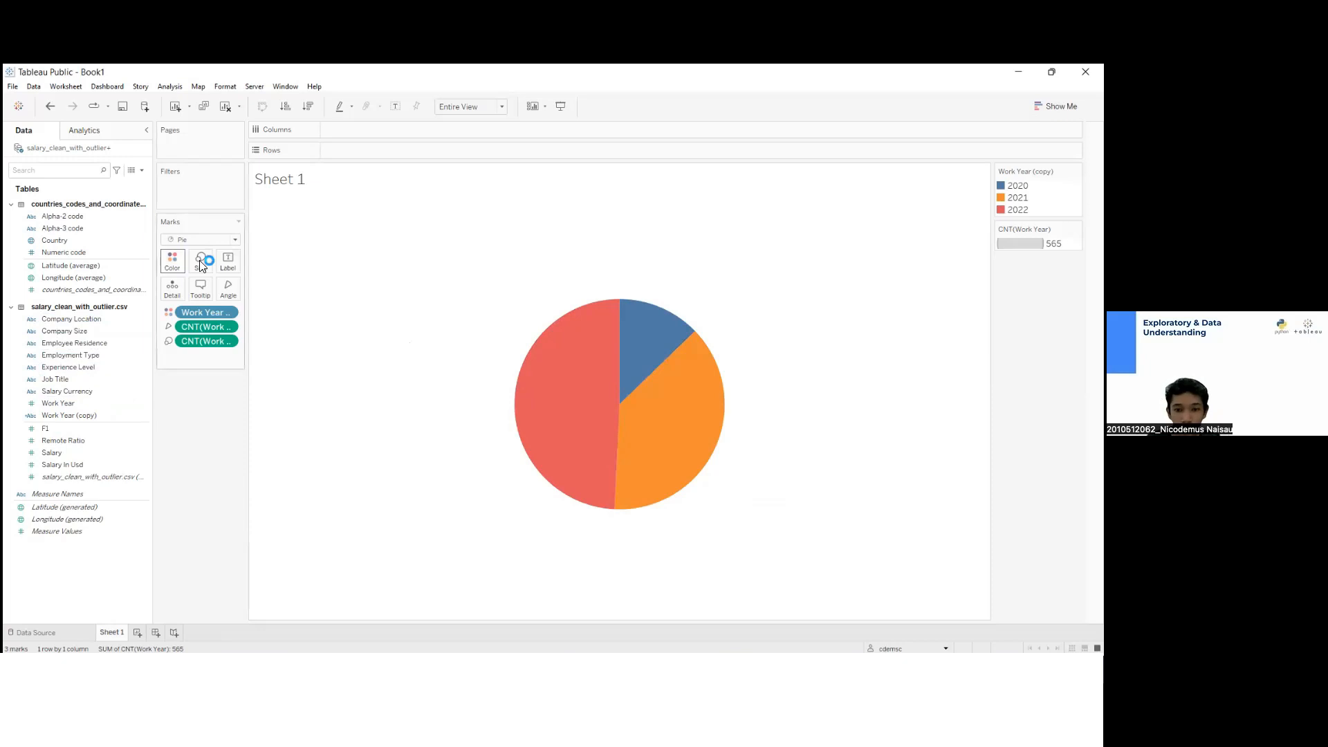
Label the pie slices with Work Year (copy) and Work Year, aggregating the Work Year label as Count
{"action": "left_click", "coordinate": [59, 416]}
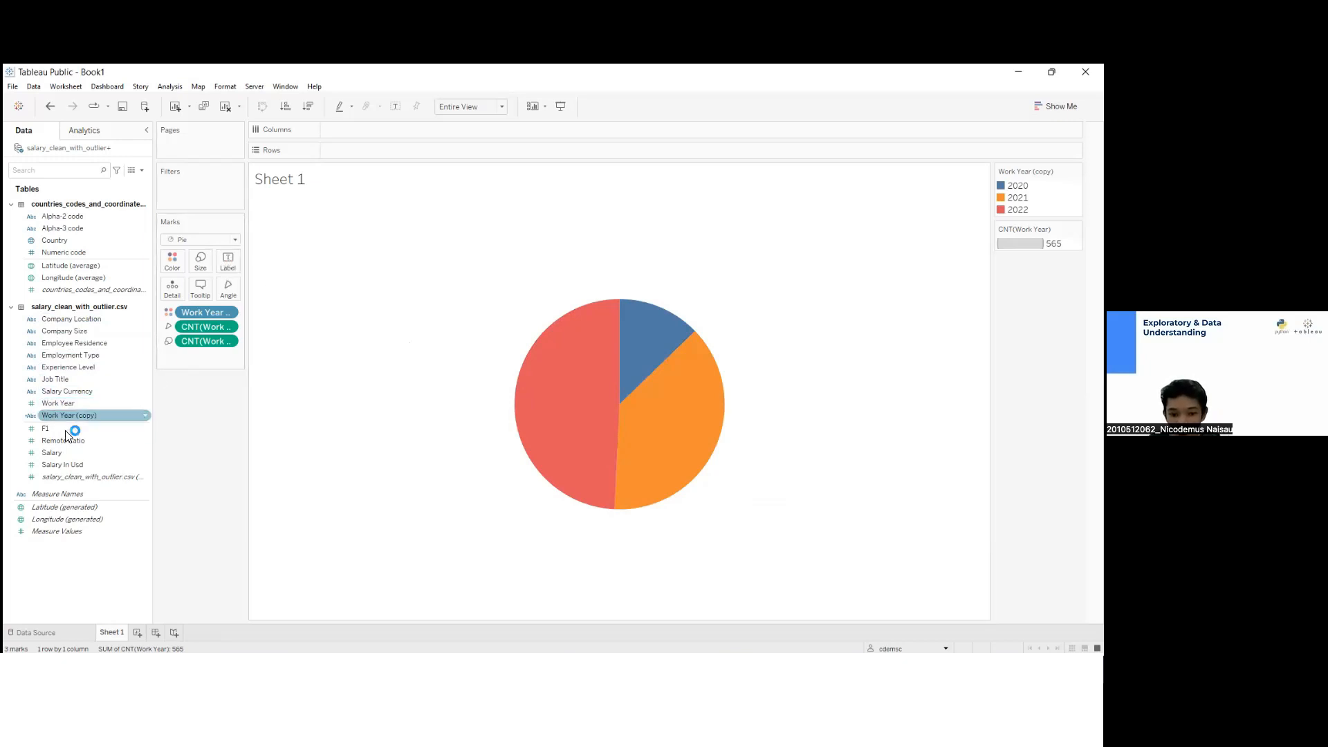
{"action": "left_click_drag", "start_coordinate": [76, 415], "coordinate": [222, 266]}
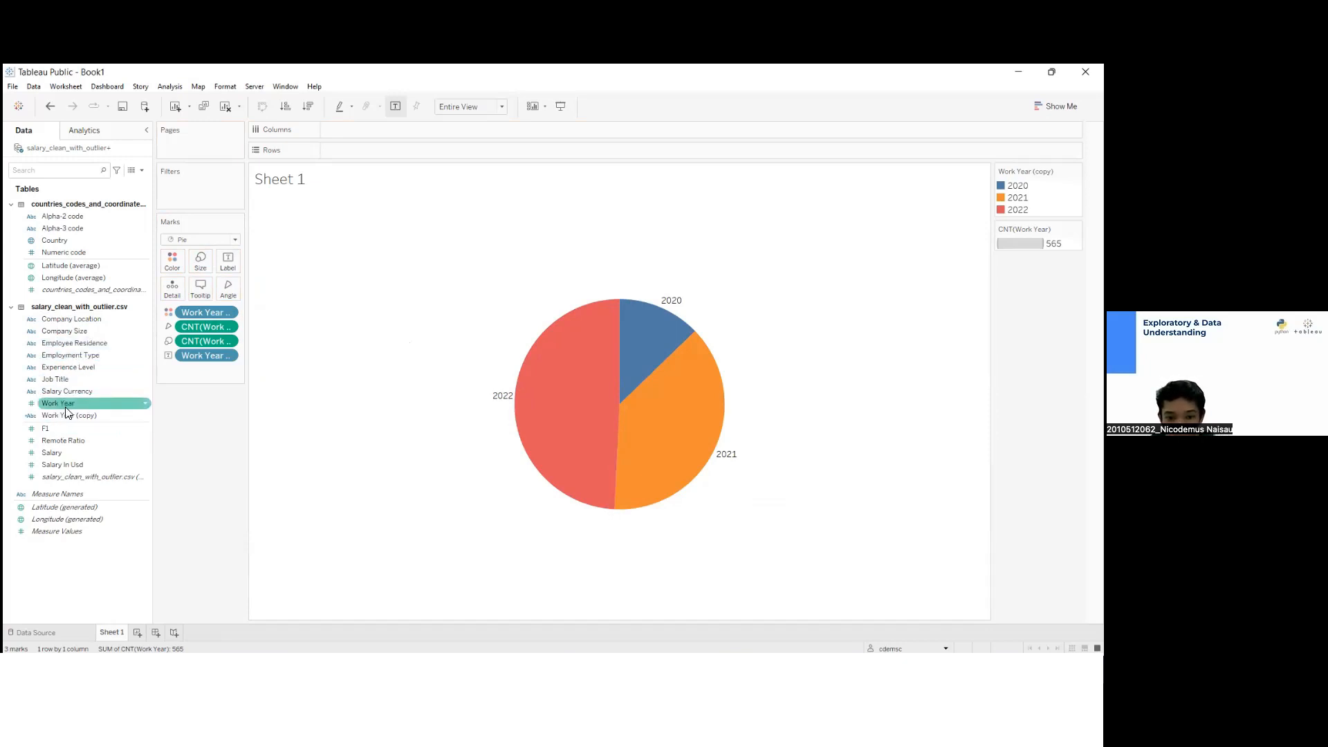
{"action": "left_click_drag", "start_coordinate": [58, 403], "coordinate": [221, 263]}
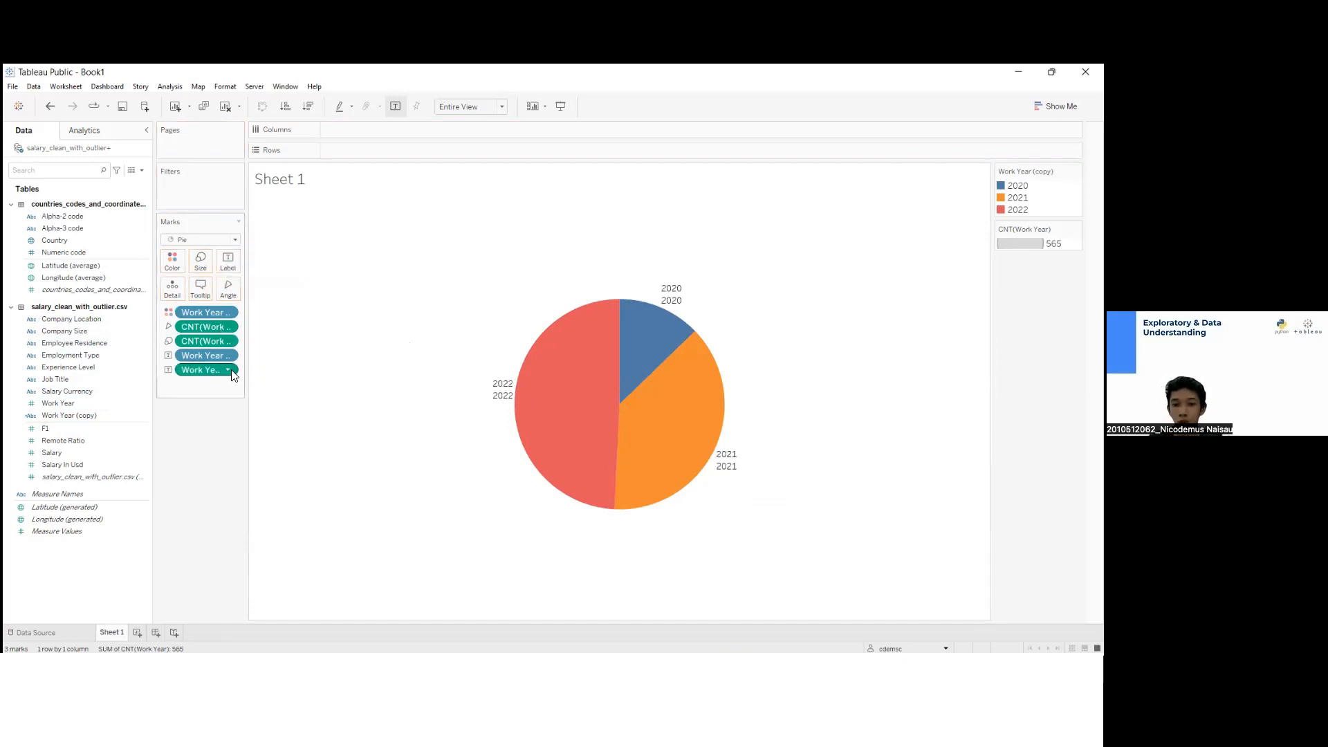
{"action": "left_click", "coordinate": [231, 372]}
{"action": "mouse_move", "coordinate": [222, 482]}
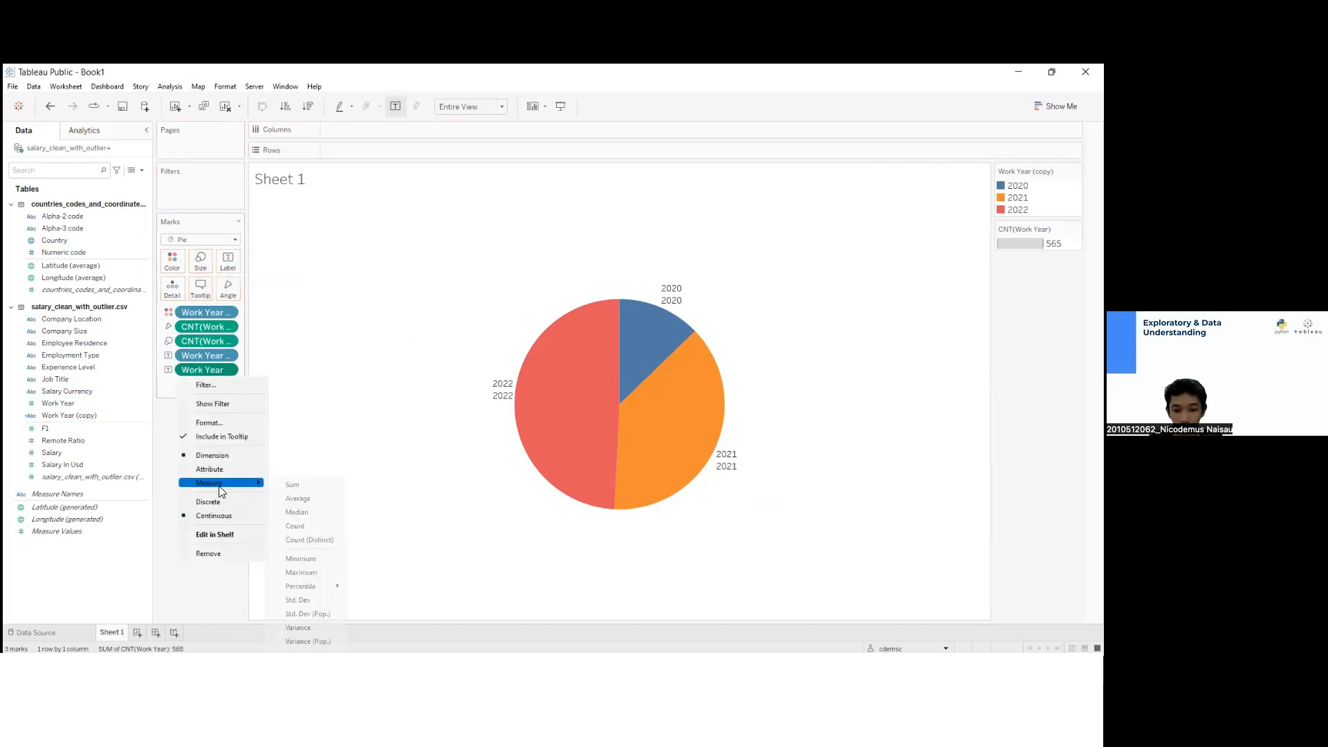
{"action": "left_click", "coordinate": [299, 527]}
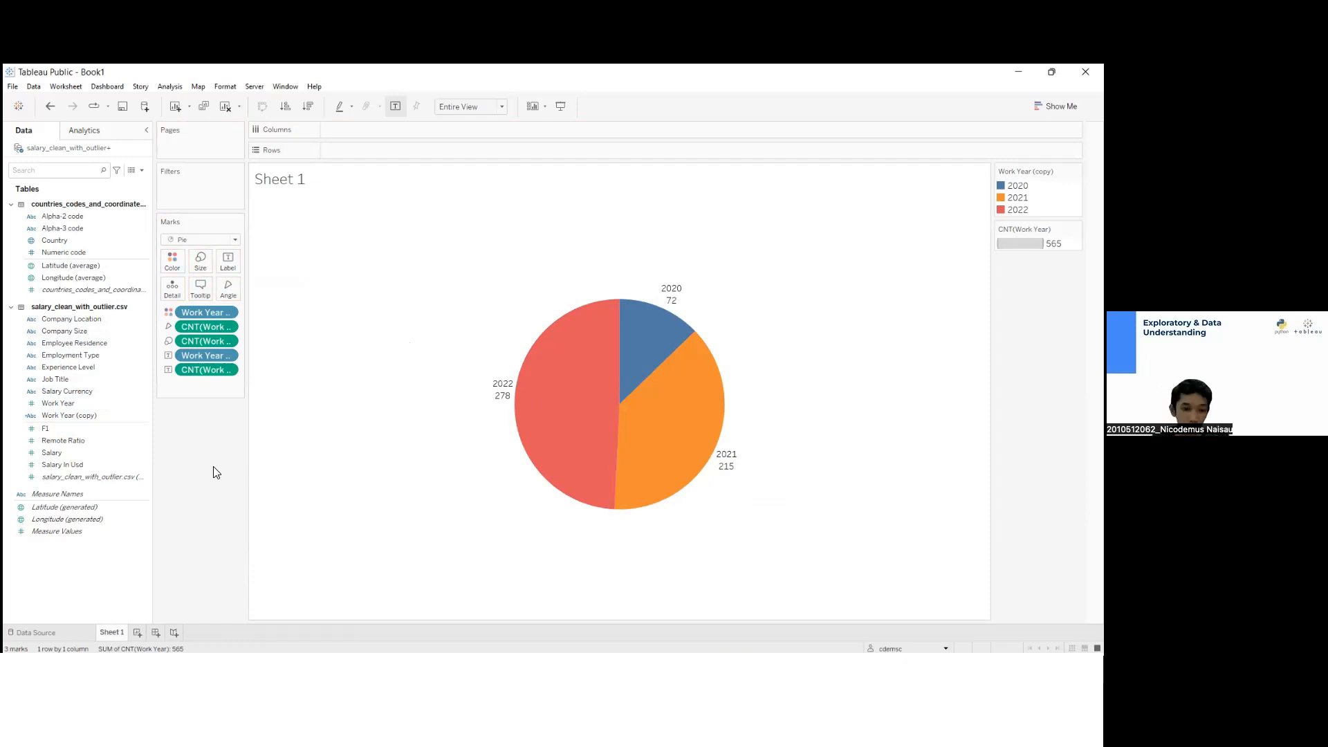
Apply the Percent of Total quick table calculation to the Work Year count label
{"action": "left_click", "coordinate": [232, 370]}
{"action": "mouse_move", "coordinate": [244, 573]}
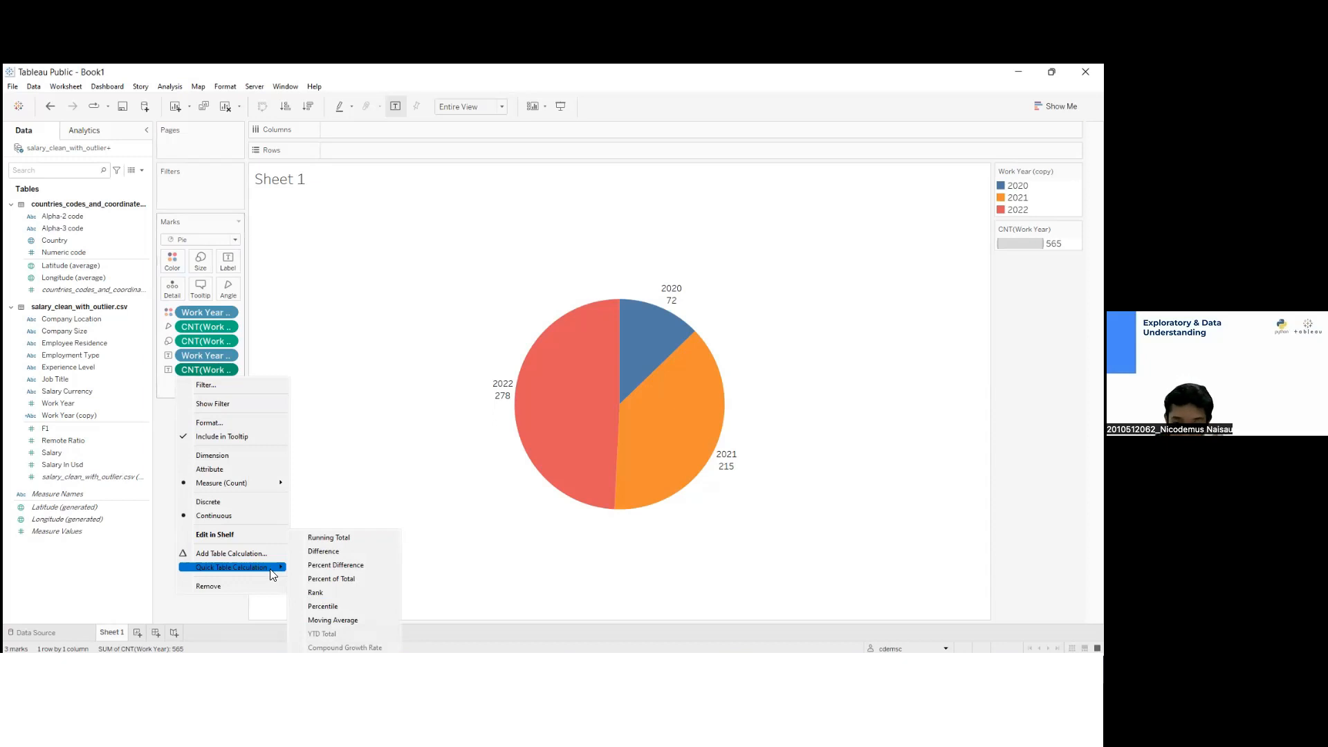
{"action": "left_click", "coordinate": [310, 580]}
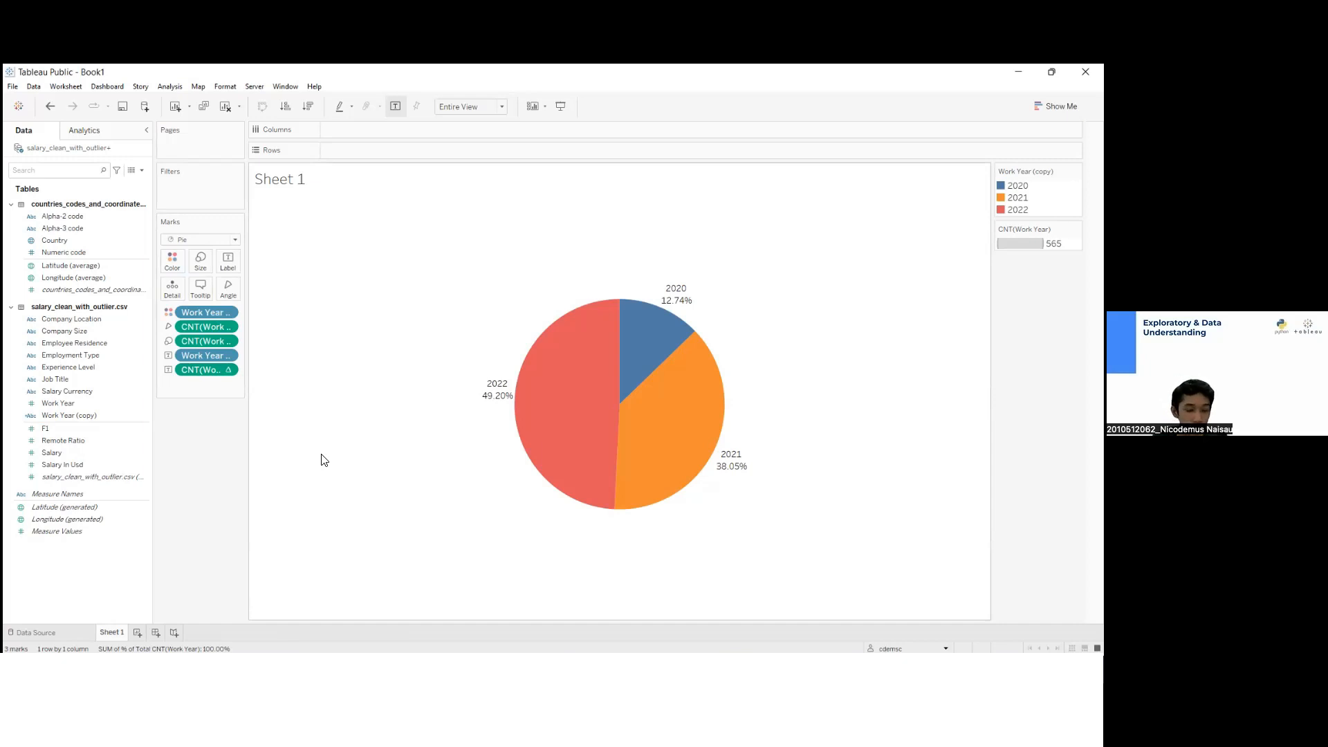
{"action": "mouse_move", "coordinate": [642, 354]}
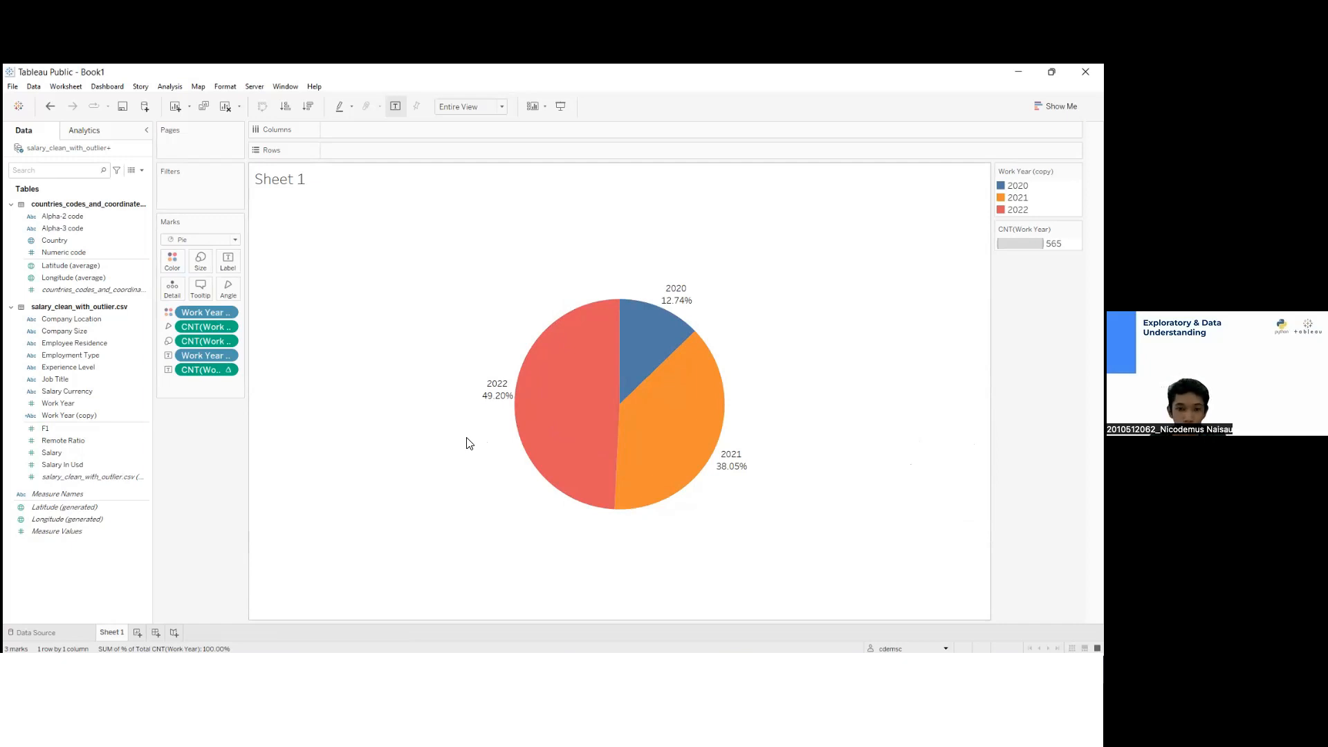
Format the % of Total CNT(Work Year) labels in the pane as Percentage with 0 decimal places
{"action": "left_click", "coordinate": [494, 398]}
{"action": "right_click", "coordinate": [494, 395]}
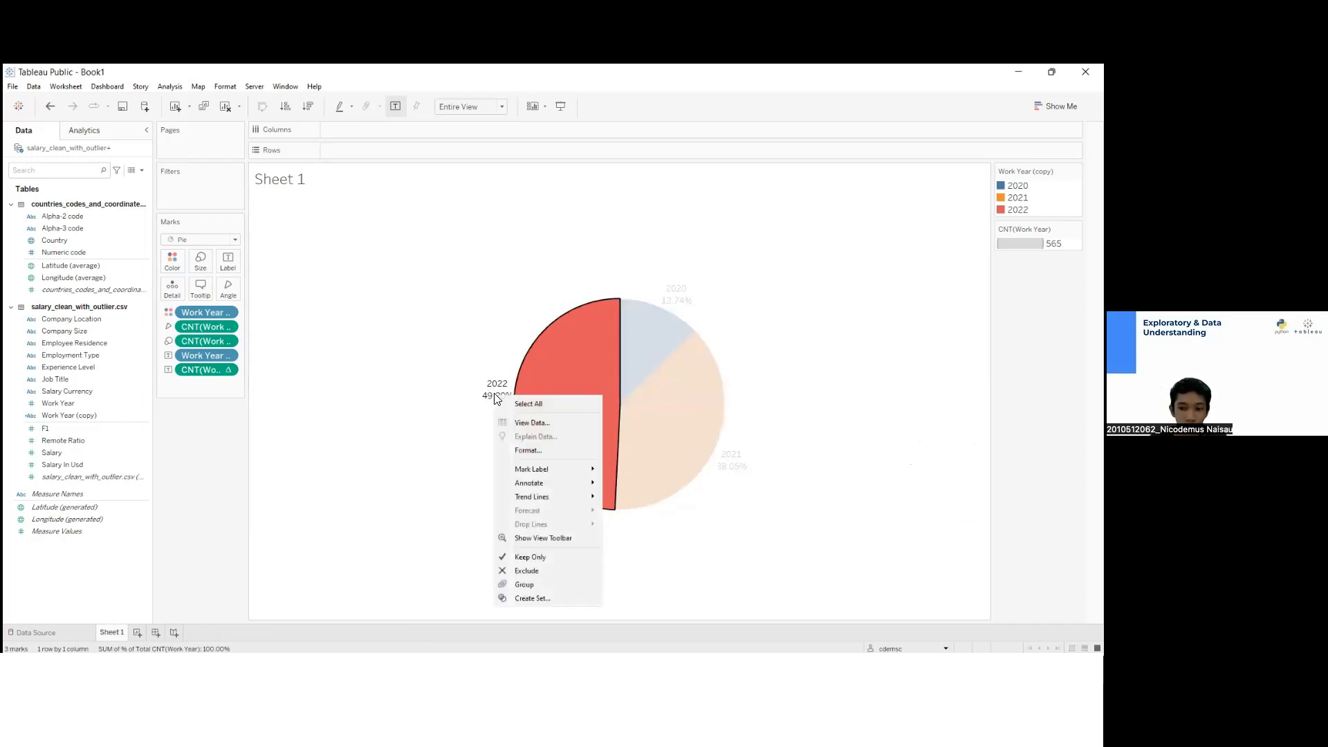
{"action": "left_click", "coordinate": [520, 450]}
{"action": "left_click", "coordinate": [133, 153]}
{"action": "left_click", "coordinate": [161, 194]}
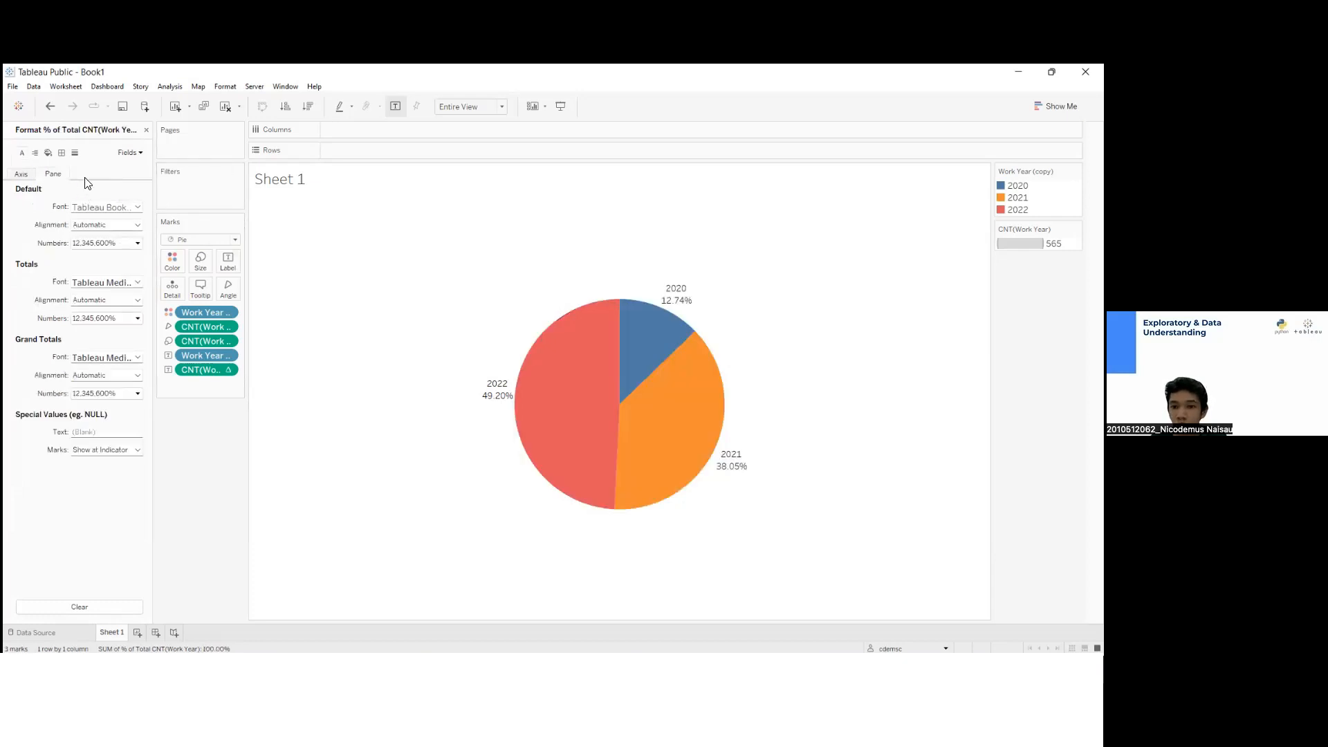
{"action": "left_click", "coordinate": [91, 247]}
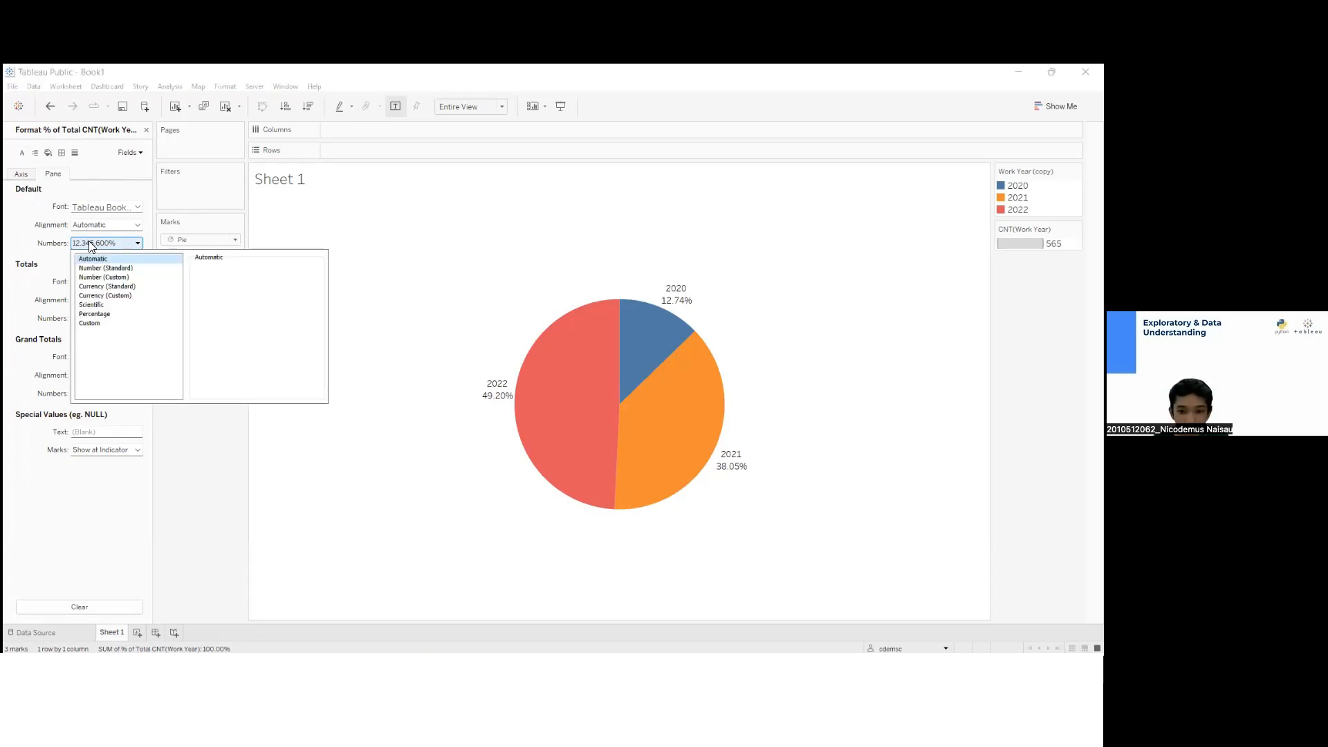
{"action": "left_click", "coordinate": [98, 317]}
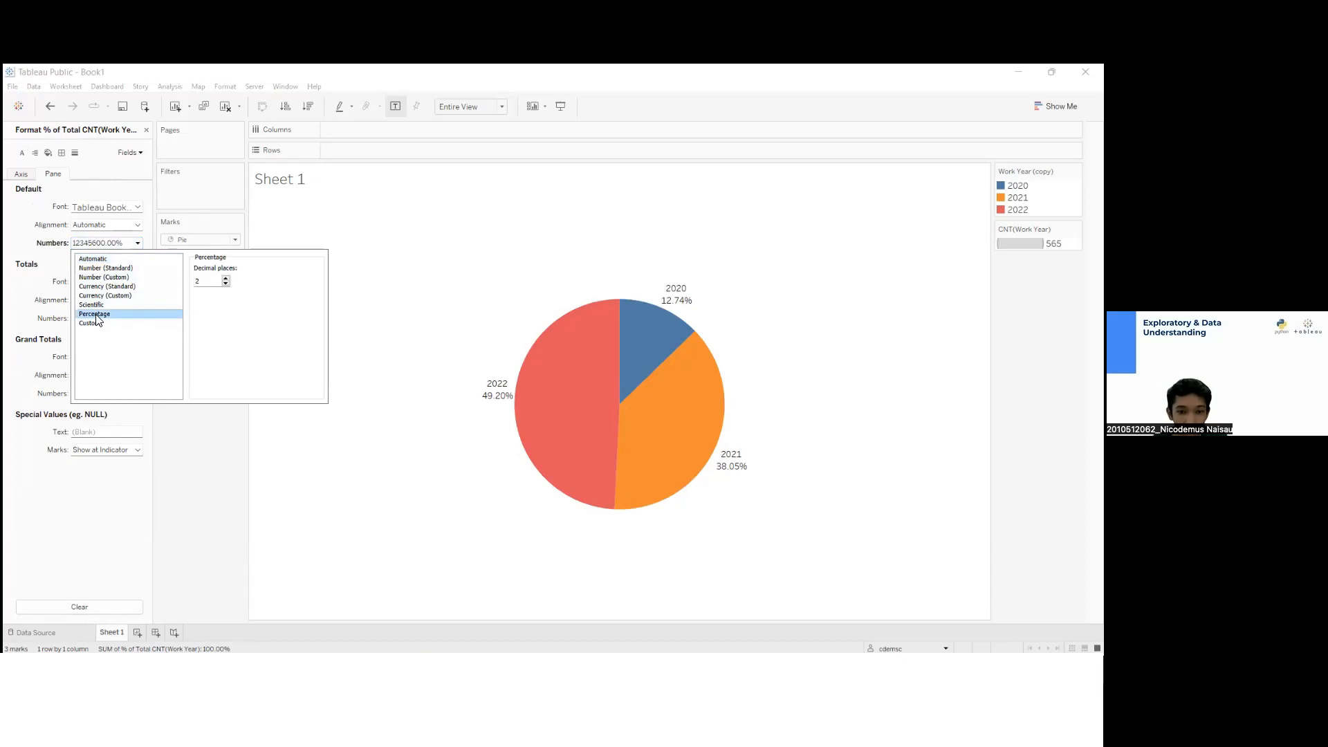
{"action": "left_click", "coordinate": [225, 279]}
{"action": "left_click", "coordinate": [225, 283]}
{"action": "left_click", "coordinate": [224, 283]}
{"action": "left_click", "coordinate": [224, 283]}
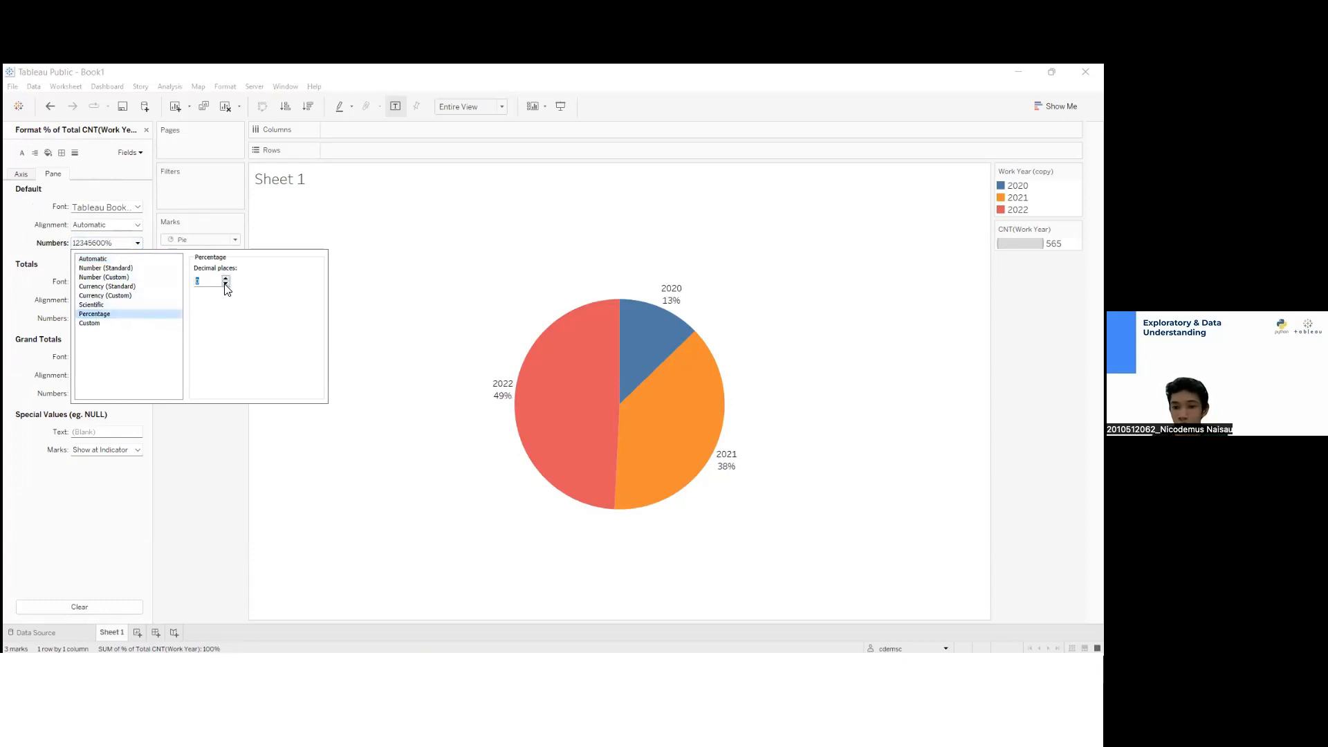
{"action": "left_click", "coordinate": [218, 436]}
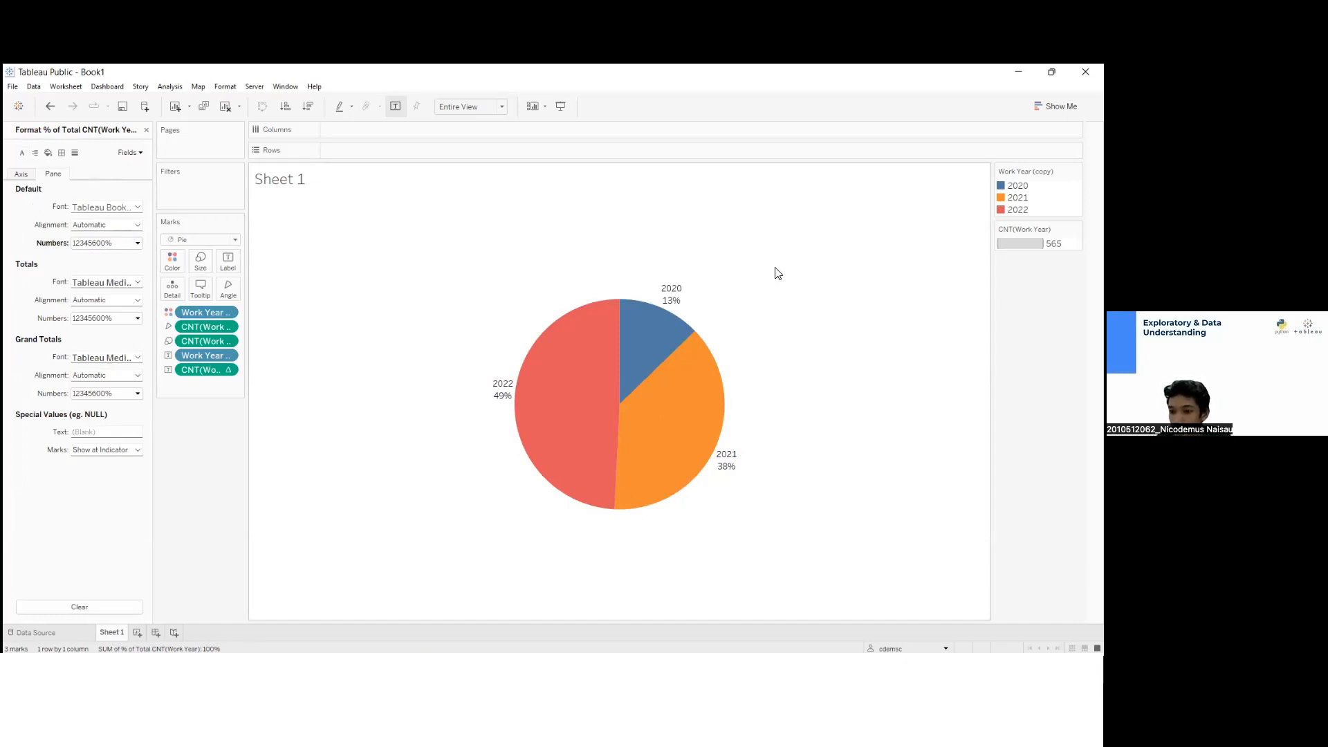
{"action": "mouse_move", "coordinate": [532, 421]}
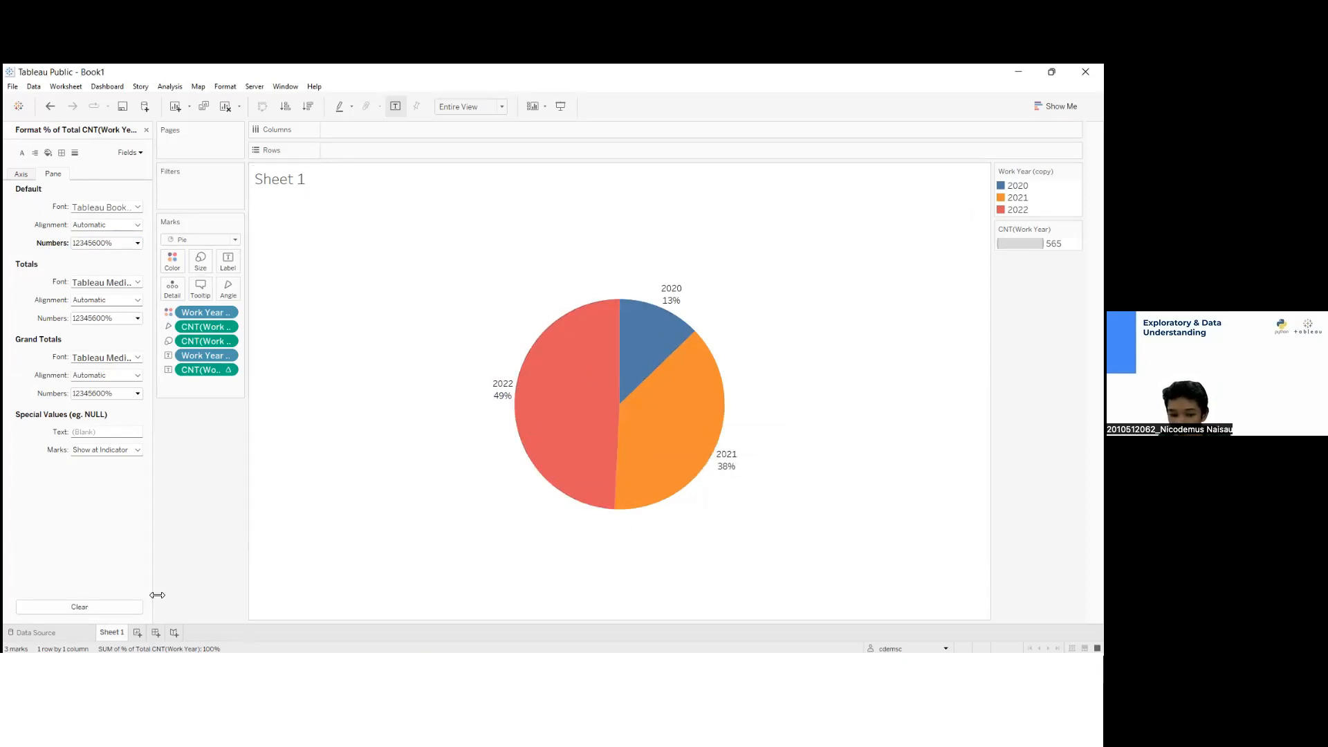
Replace the pie chart's sheet title with "Bagaimanakah proporsi job data science dari tahun 2020-2022?"
{"action": "key", "text": "alt+Tab"}
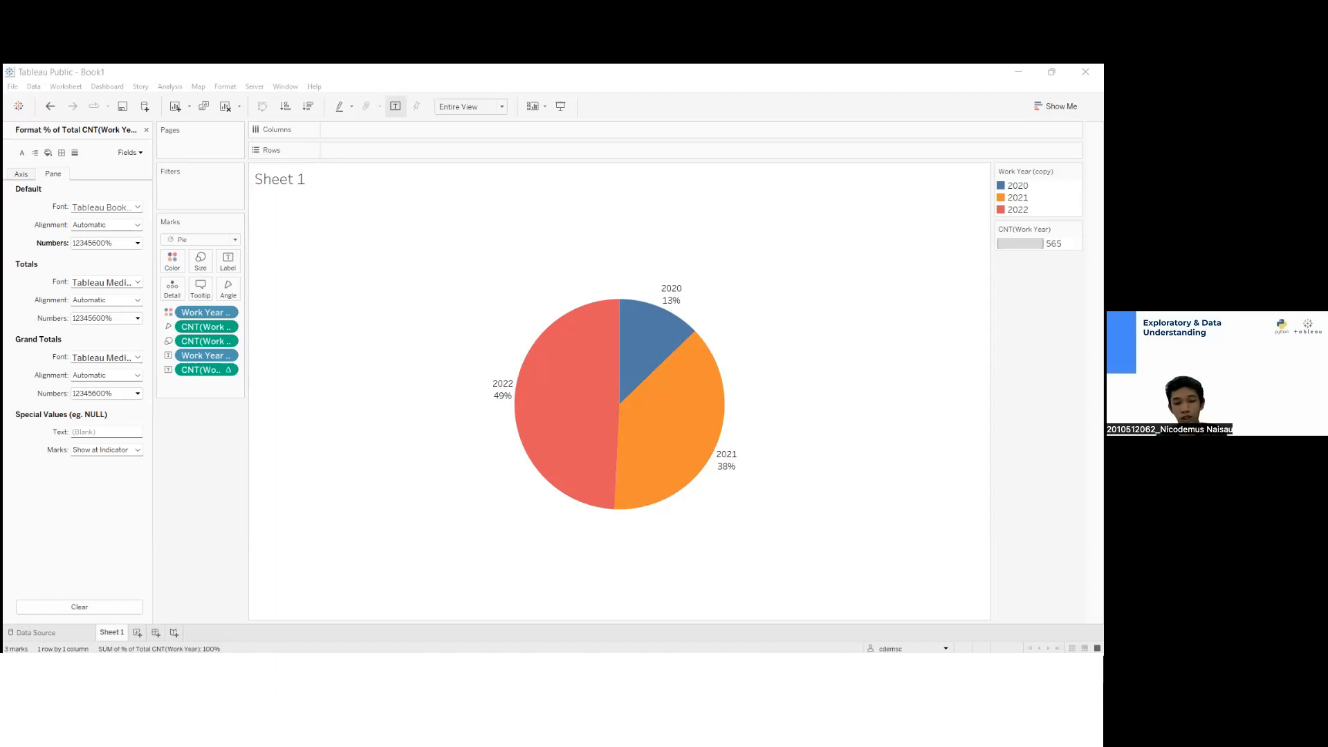
{"action": "left_click", "coordinate": [368, 281]}
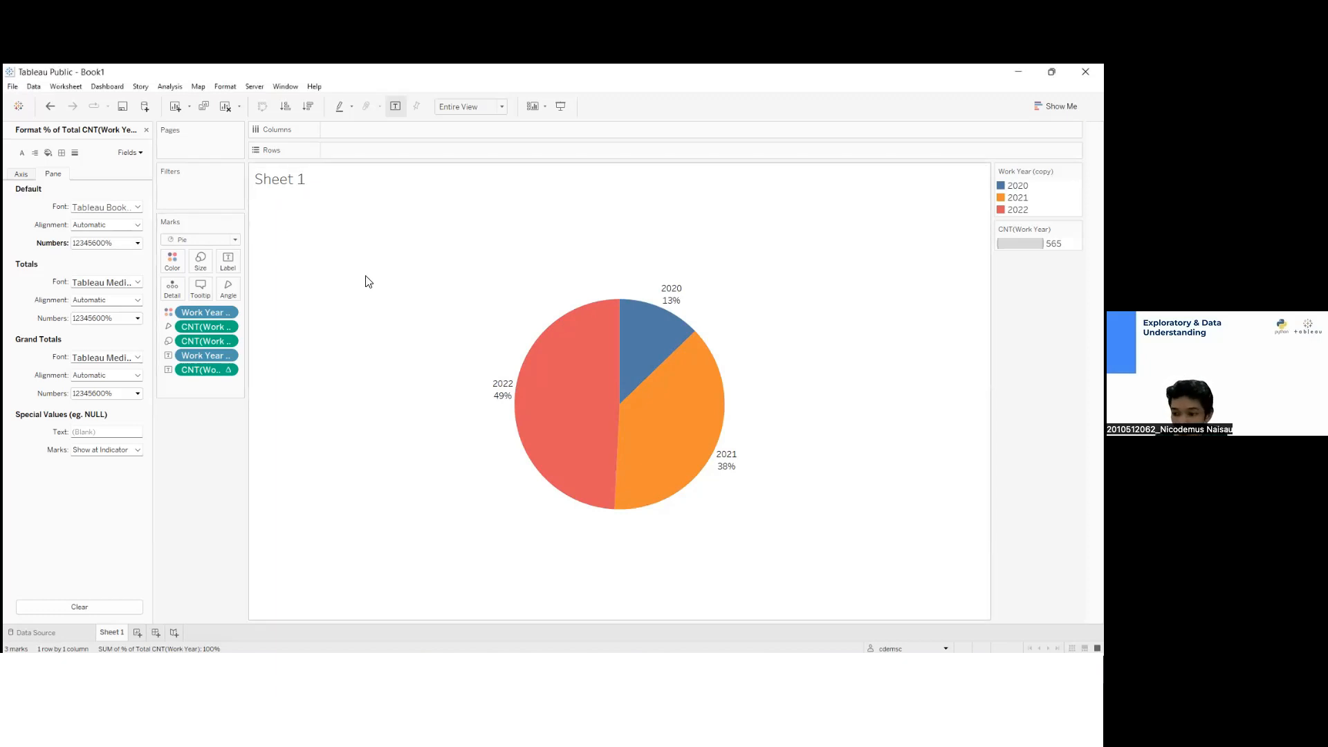
{"action": "double_click", "coordinate": [280, 179]}
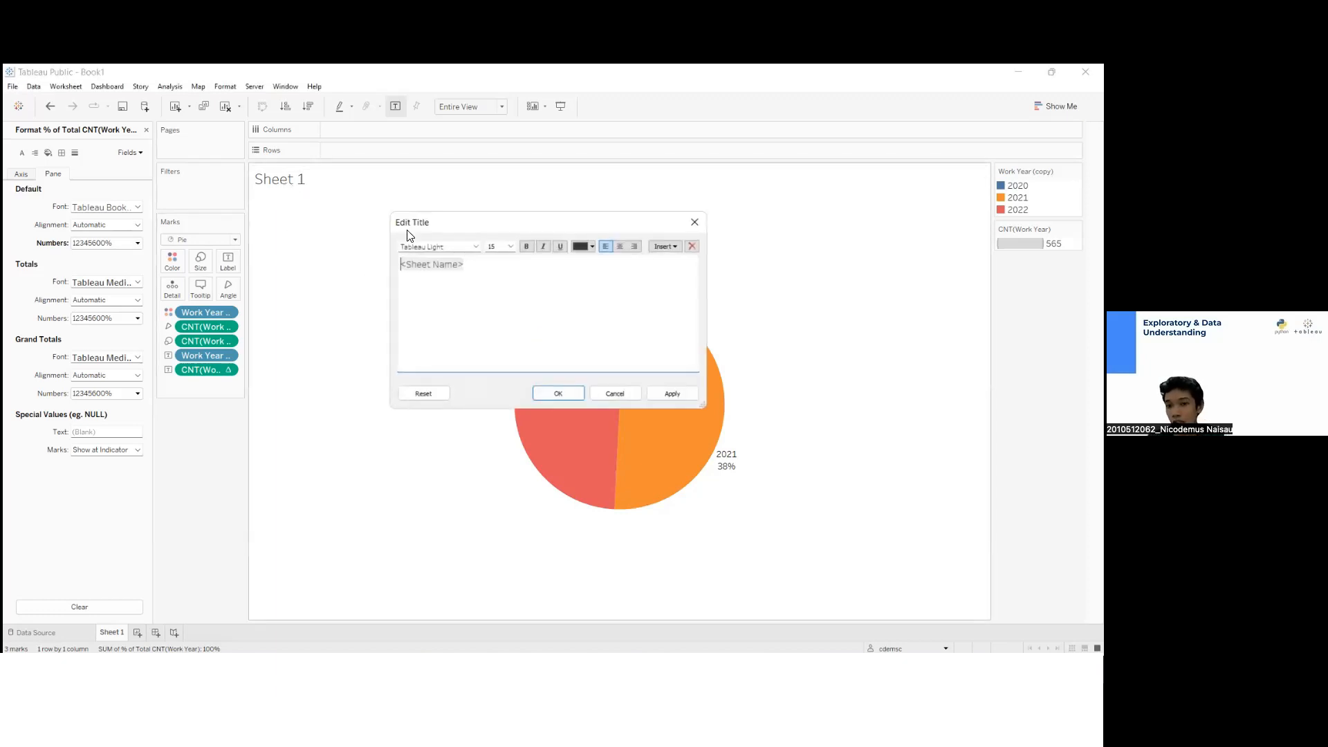
{"action": "left_click_drag", "start_coordinate": [483, 261], "coordinate": [382, 267]}
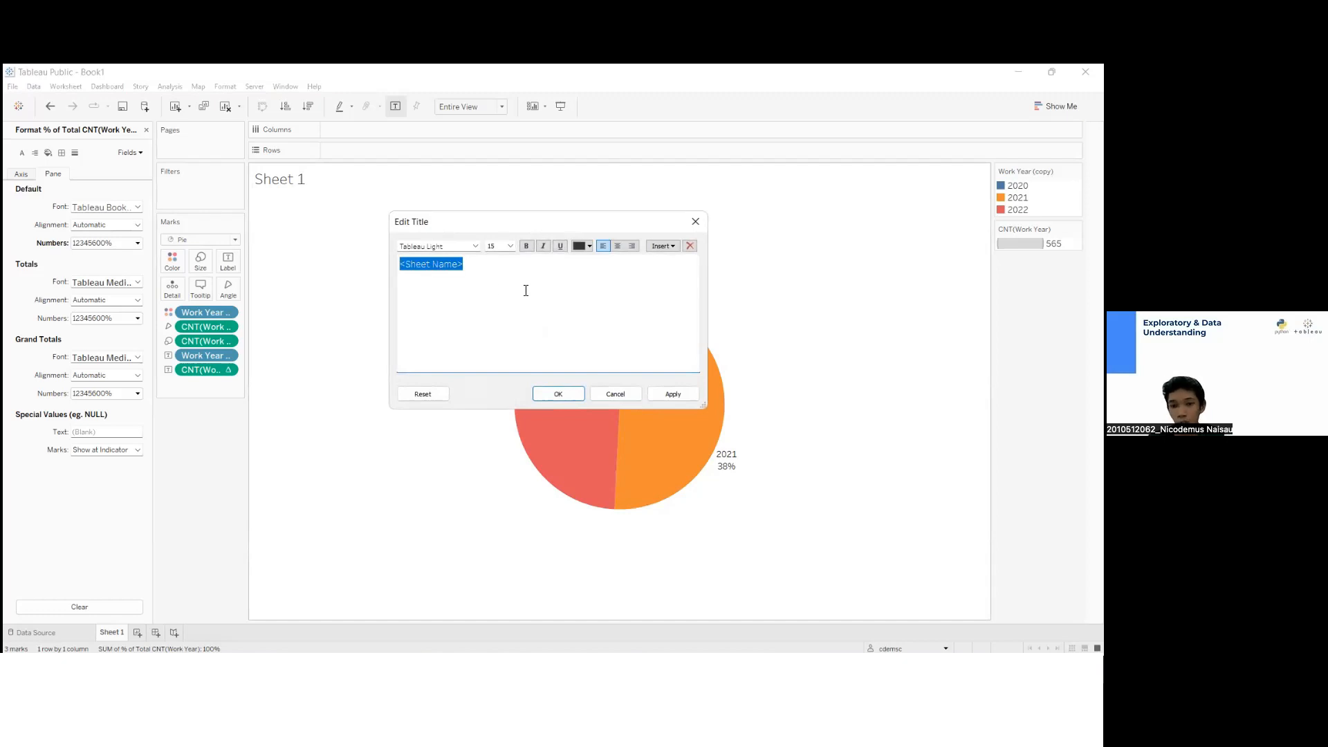
{"action": "type", "text": "Bagaimanakah proporsi job data science dari tahun 2020-2022?"}
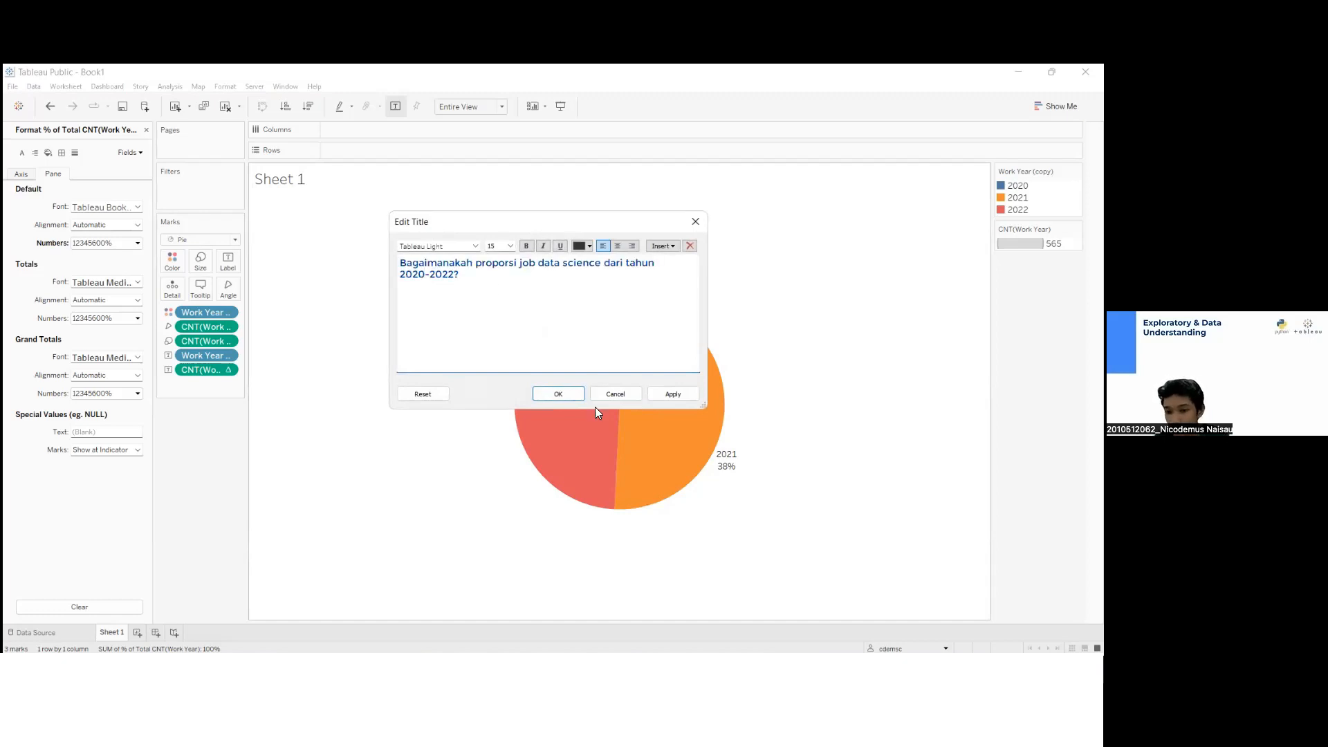
{"action": "left_click", "coordinate": [680, 395]}
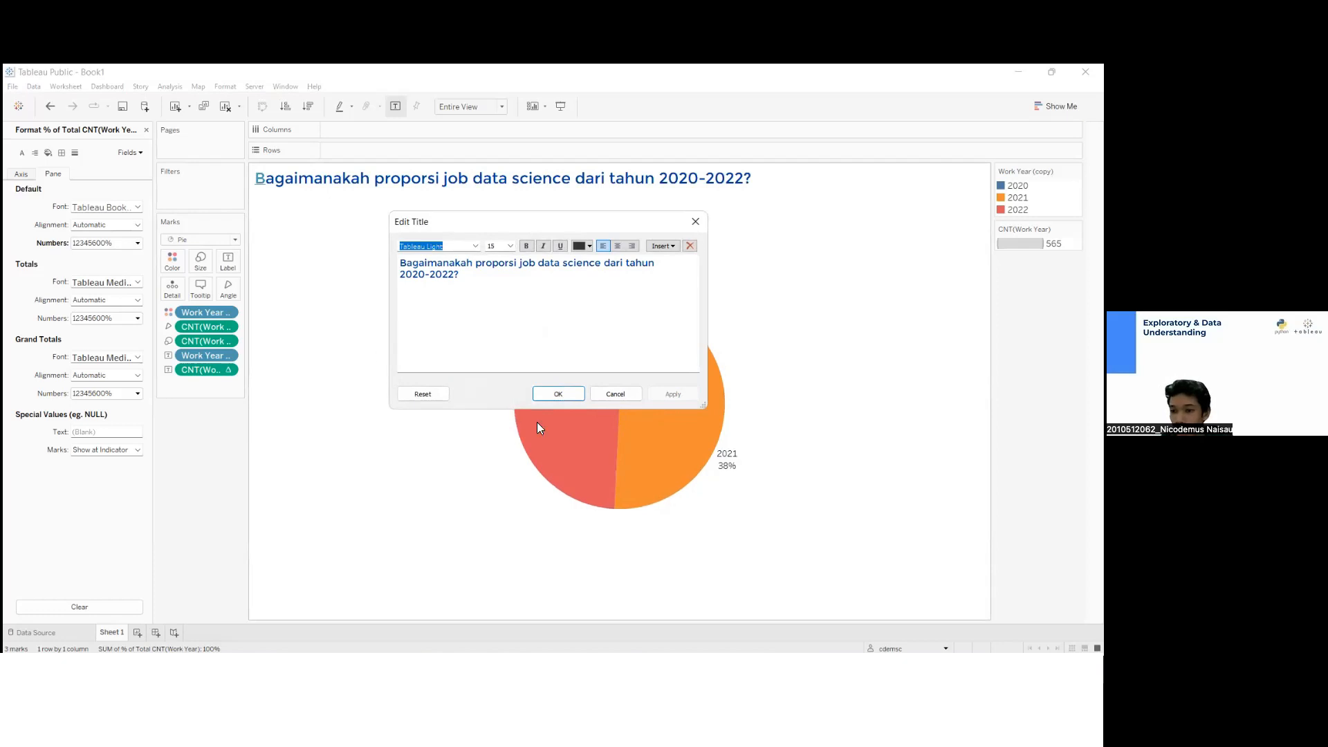
{"action": "left_click", "coordinate": [551, 399]}
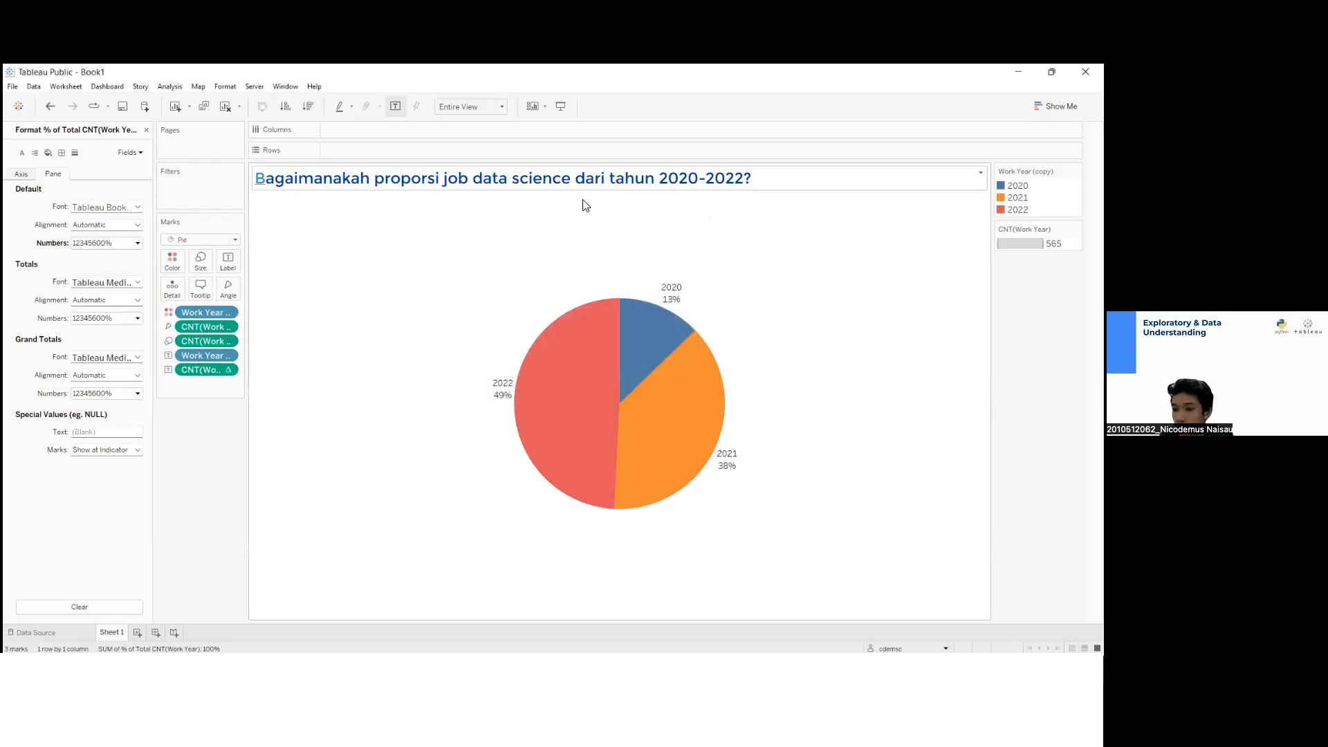
Create a new worksheet and chart Job Title in columns against the Count of Job Title in rows
{"action": "left_click", "coordinate": [137, 634]}
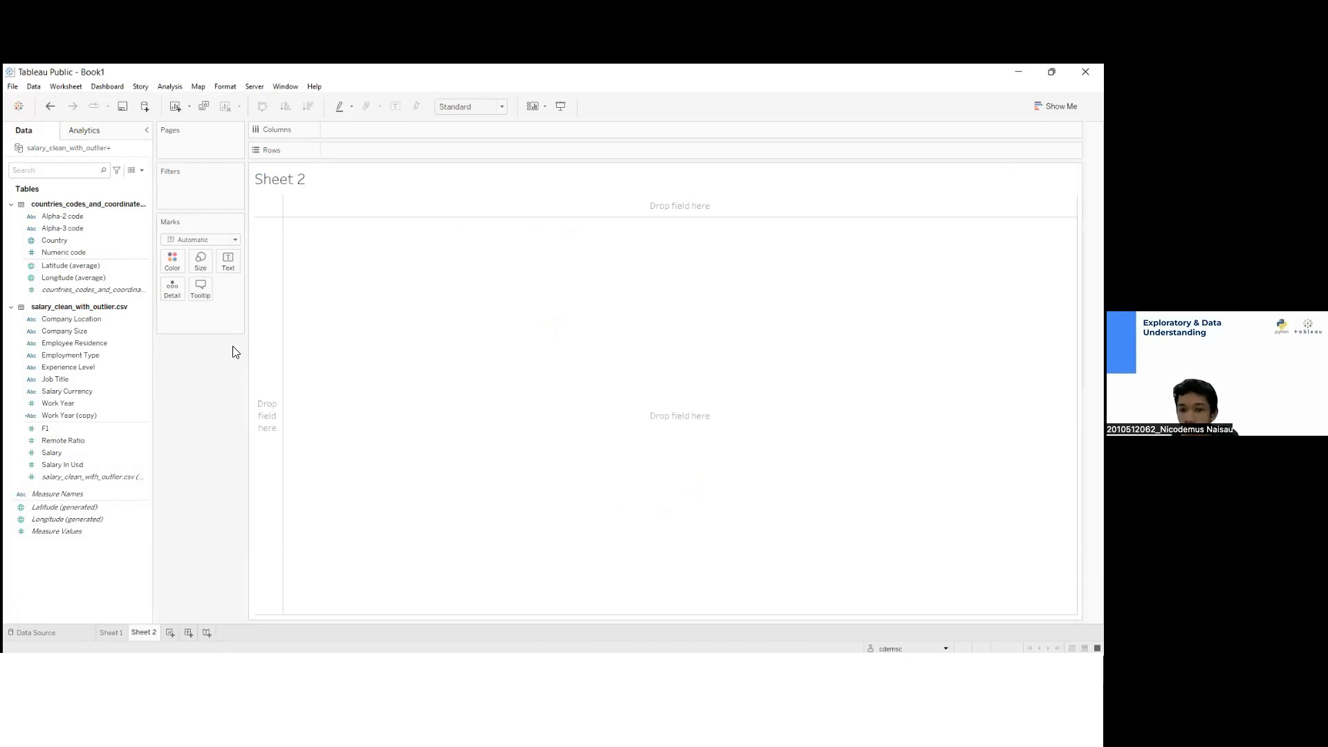
{"action": "left_click", "coordinate": [87, 387]}
{"action": "left_click_drag", "start_coordinate": [86, 379], "coordinate": [363, 132]}
{"action": "left_click_drag", "start_coordinate": [89, 378], "coordinate": [370, 151]}
{"action": "right_click", "coordinate": [369, 153]}
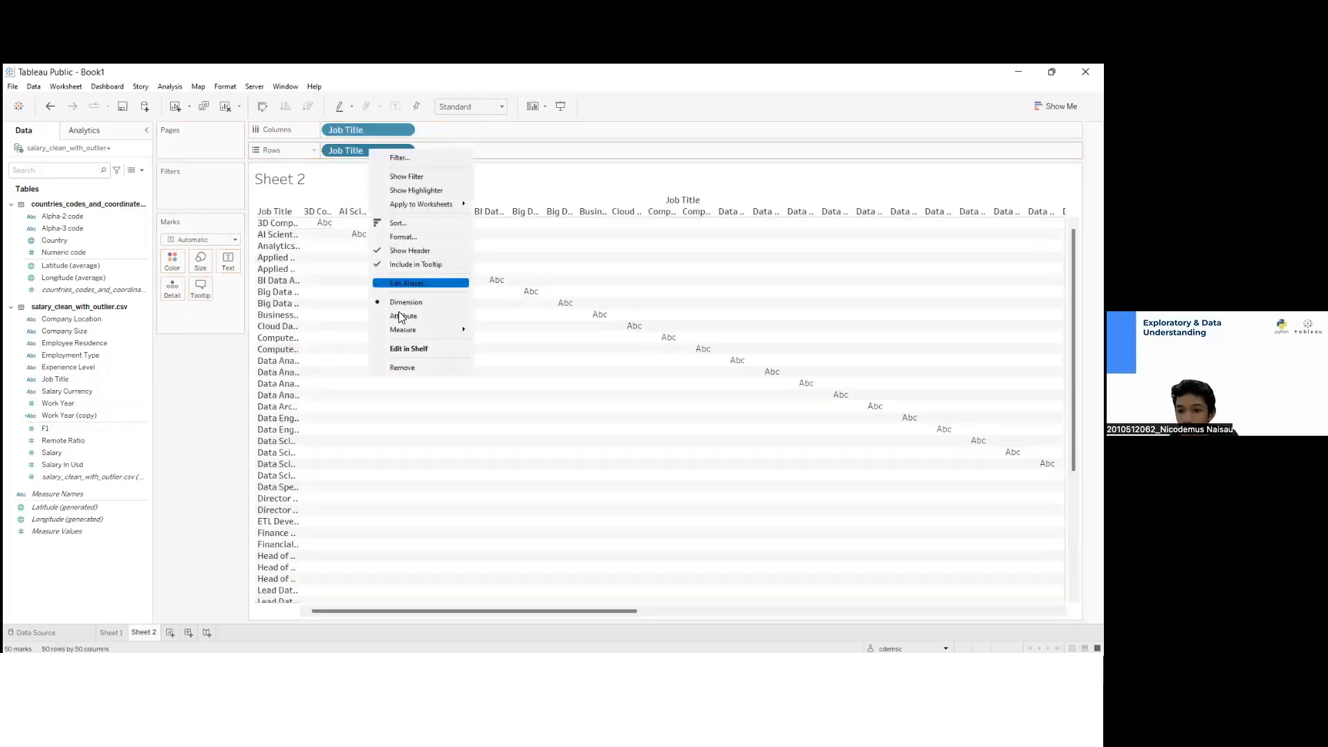
{"action": "left_click", "coordinate": [223, 305]}
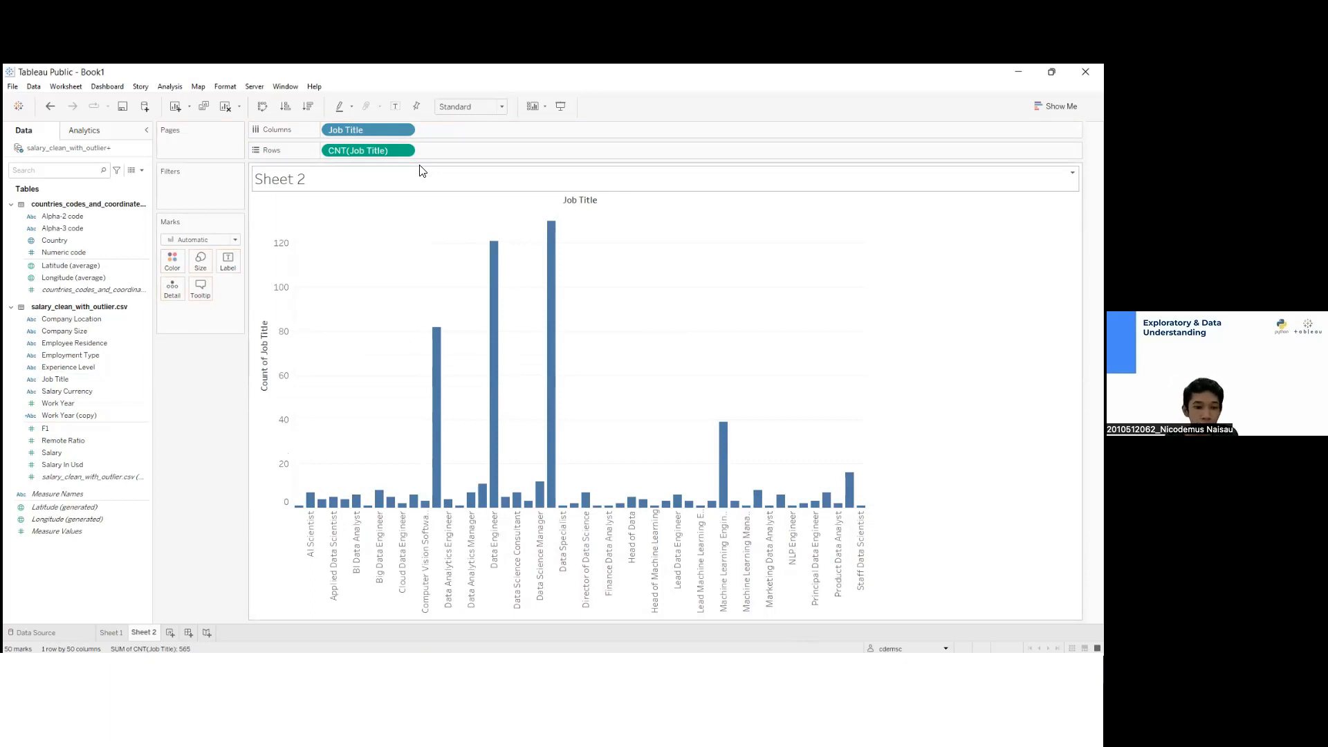
Filter Job Title by field to the Top 10 by Job Title Count
{"action": "left_click", "coordinate": [405, 132]}
{"action": "left_click", "coordinate": [417, 141]}
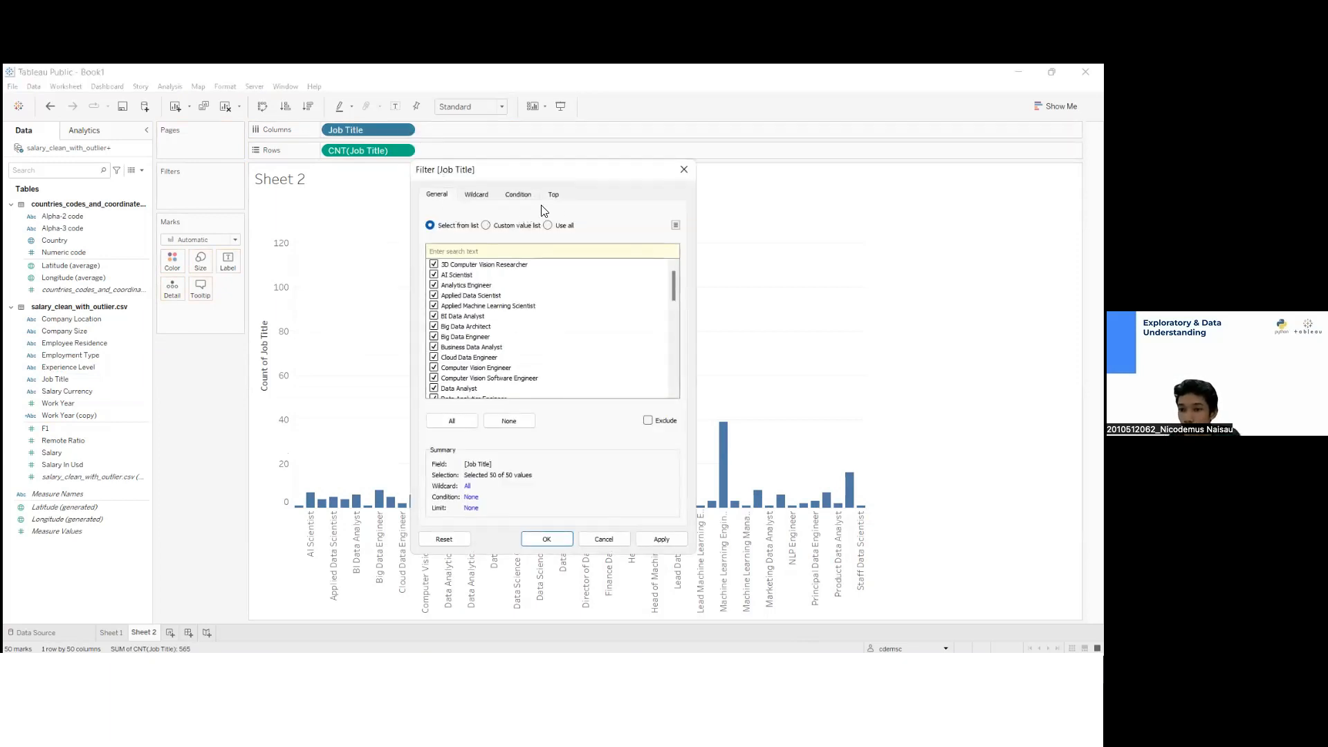
{"action": "left_click", "coordinate": [553, 196]}
{"action": "left_click", "coordinate": [451, 225]}
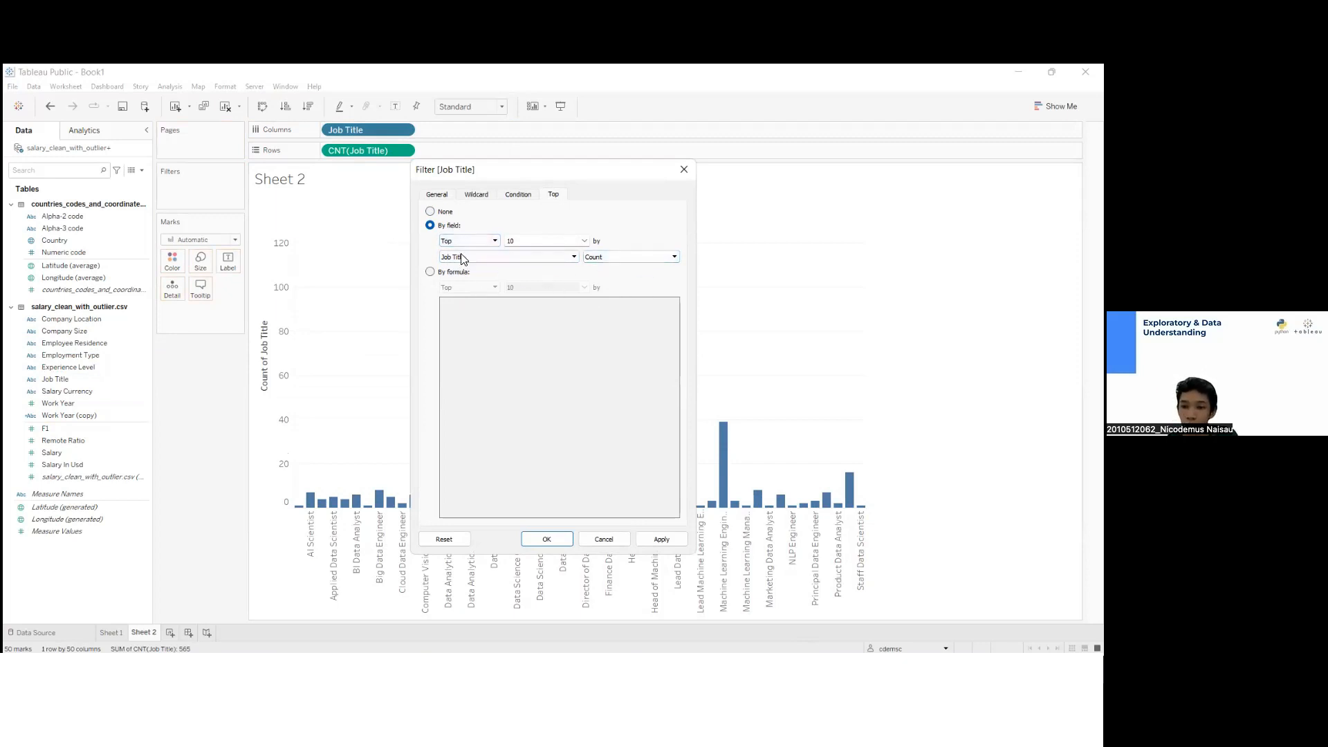
{"action": "left_click", "coordinate": [661, 539]}
{"action": "left_click", "coordinate": [546, 540]}
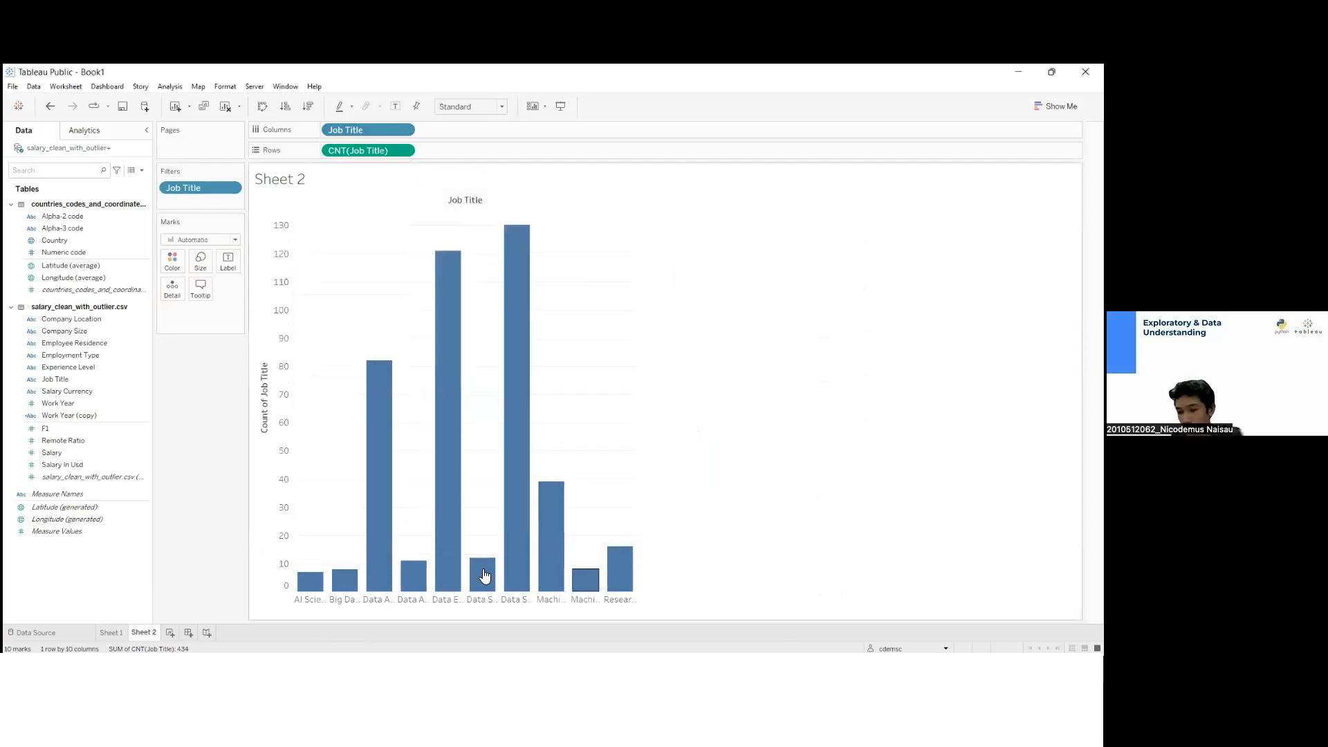
Switch the job title chart to horizontal bars and sort them in descending order of count
{"action": "mouse_move", "coordinate": [522, 588]}
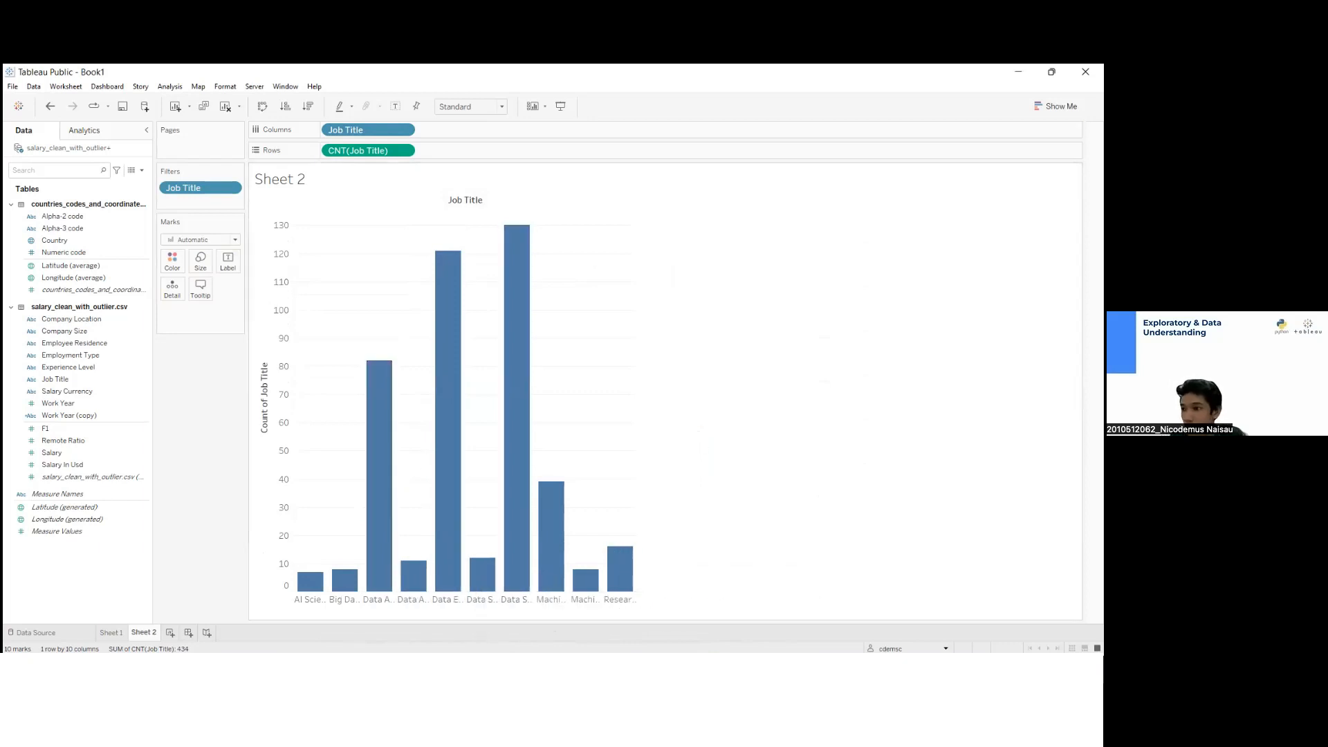
{"action": "left_click", "coordinate": [1056, 106]}
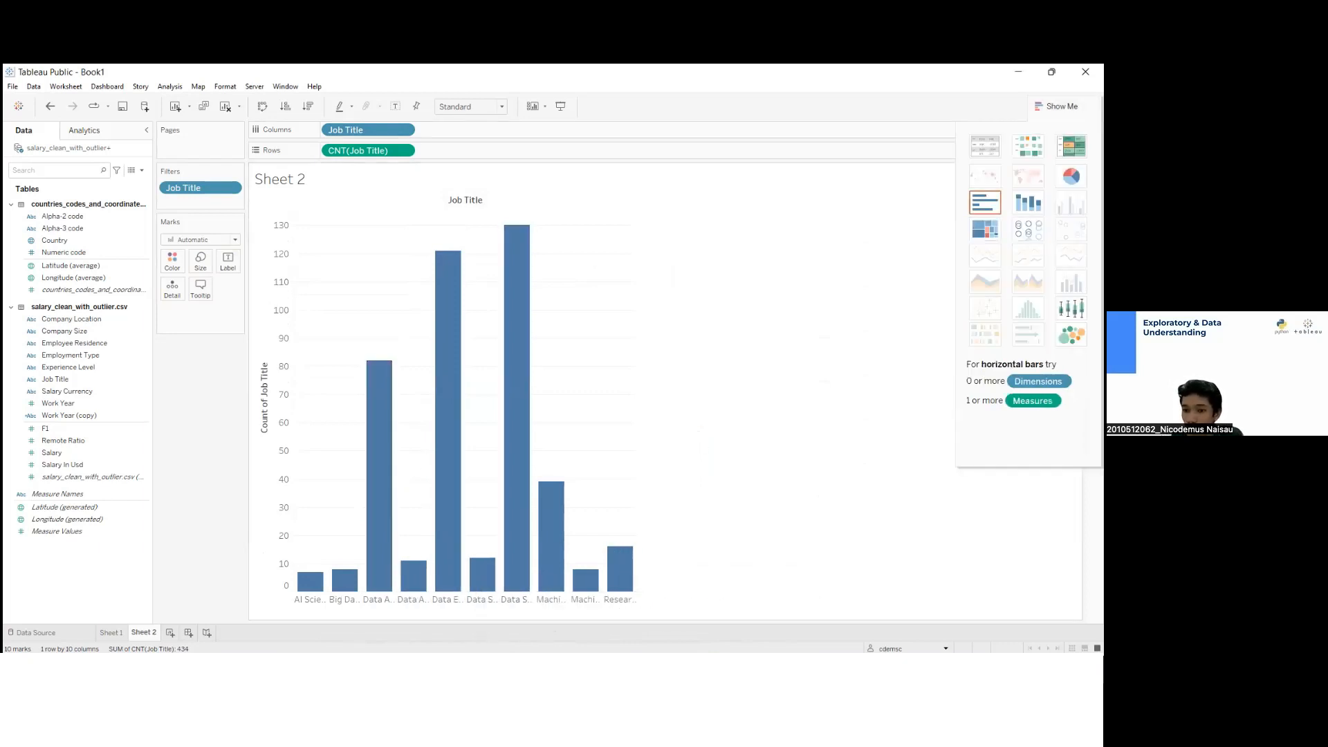
{"action": "key", "text": "ctrl+w"}
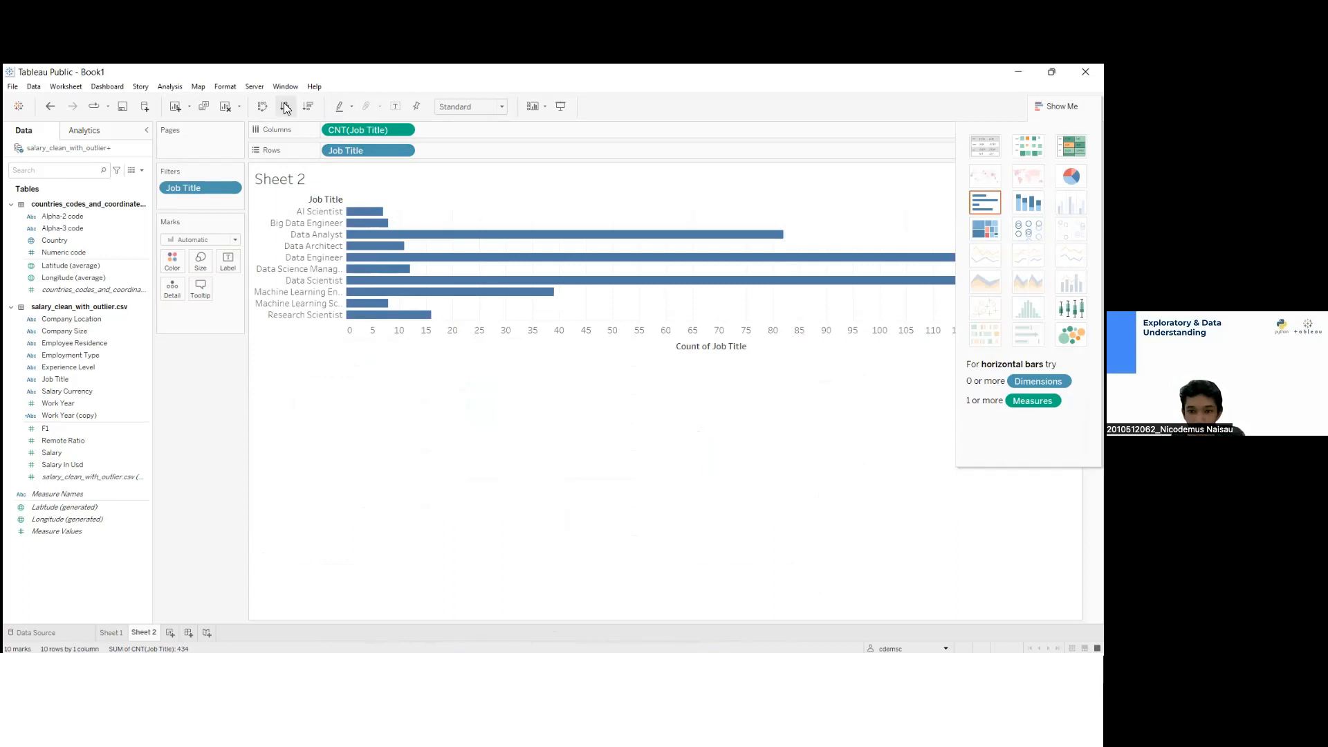
{"action": "left_click", "coordinate": [305, 106]}
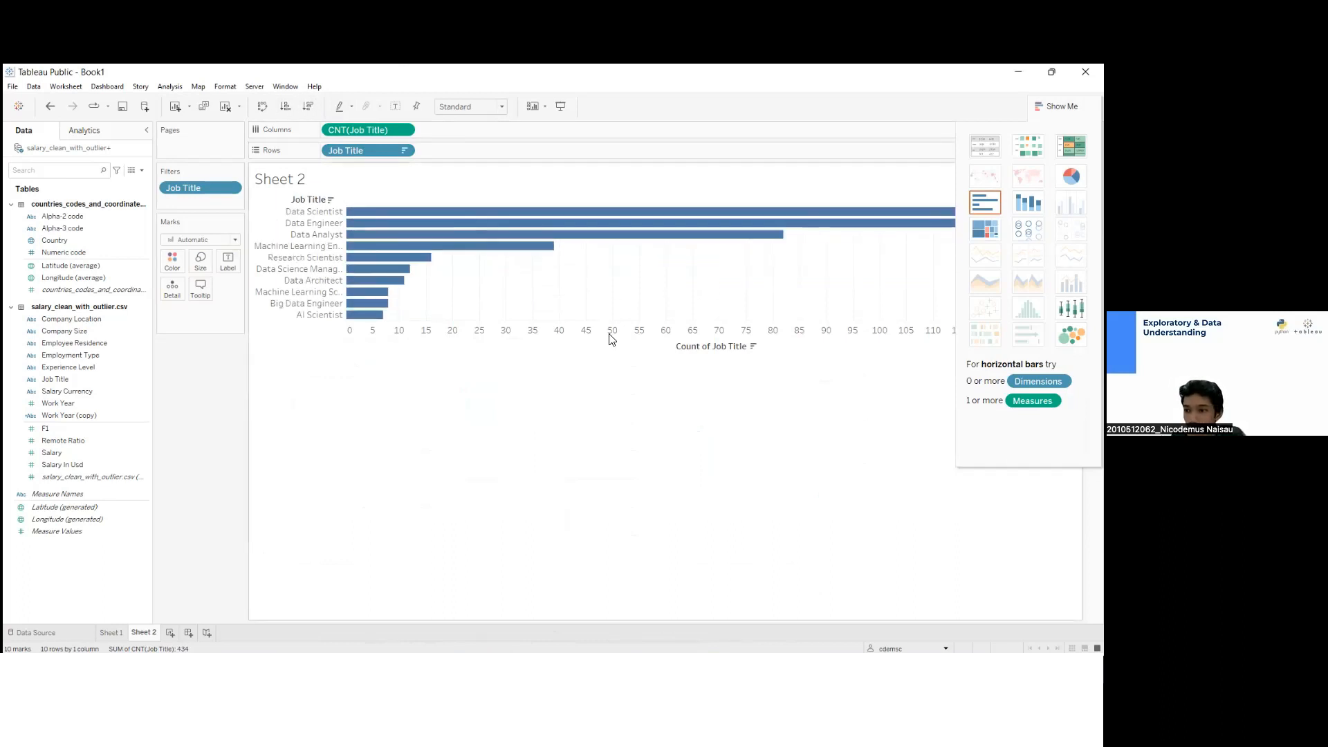
Fit the job title bar chart to Entire View and show mark labels on the bars
{"action": "left_click", "coordinate": [1056, 105]}
{"action": "left_click", "coordinate": [468, 106]}
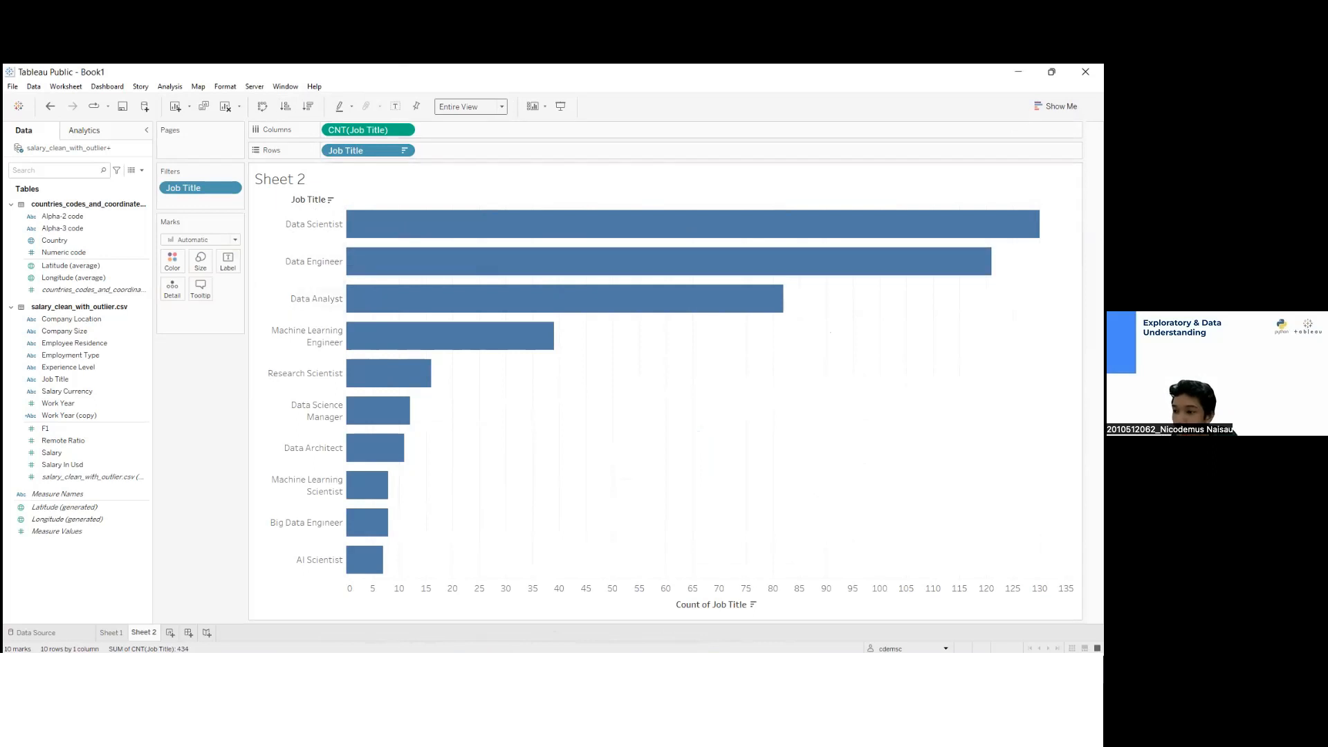
{"action": "left_click", "coordinate": [228, 263]}
{"action": "left_click", "coordinate": [263, 288]}
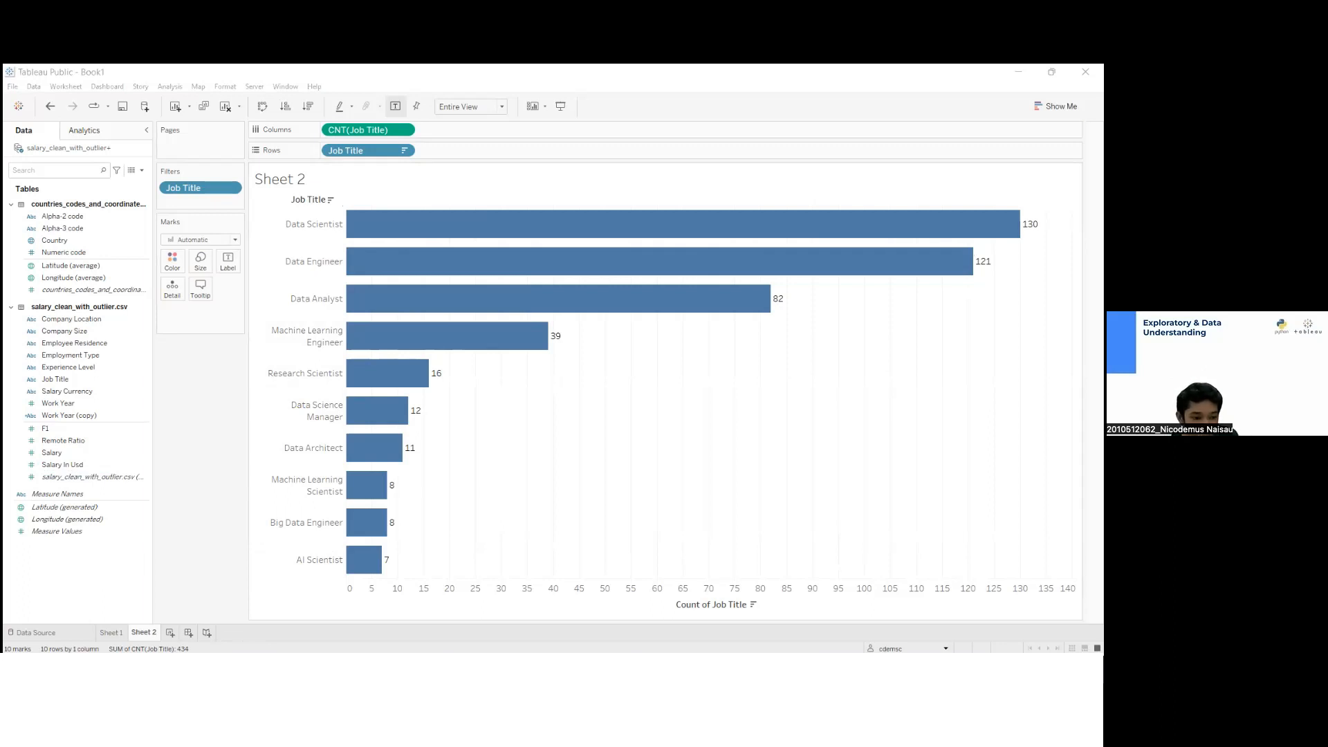
Set the job title chart's sheet title to "Bagaimana distribusi job data science berdasarkan kategori job title?"
{"action": "double_click", "coordinate": [301, 181]}
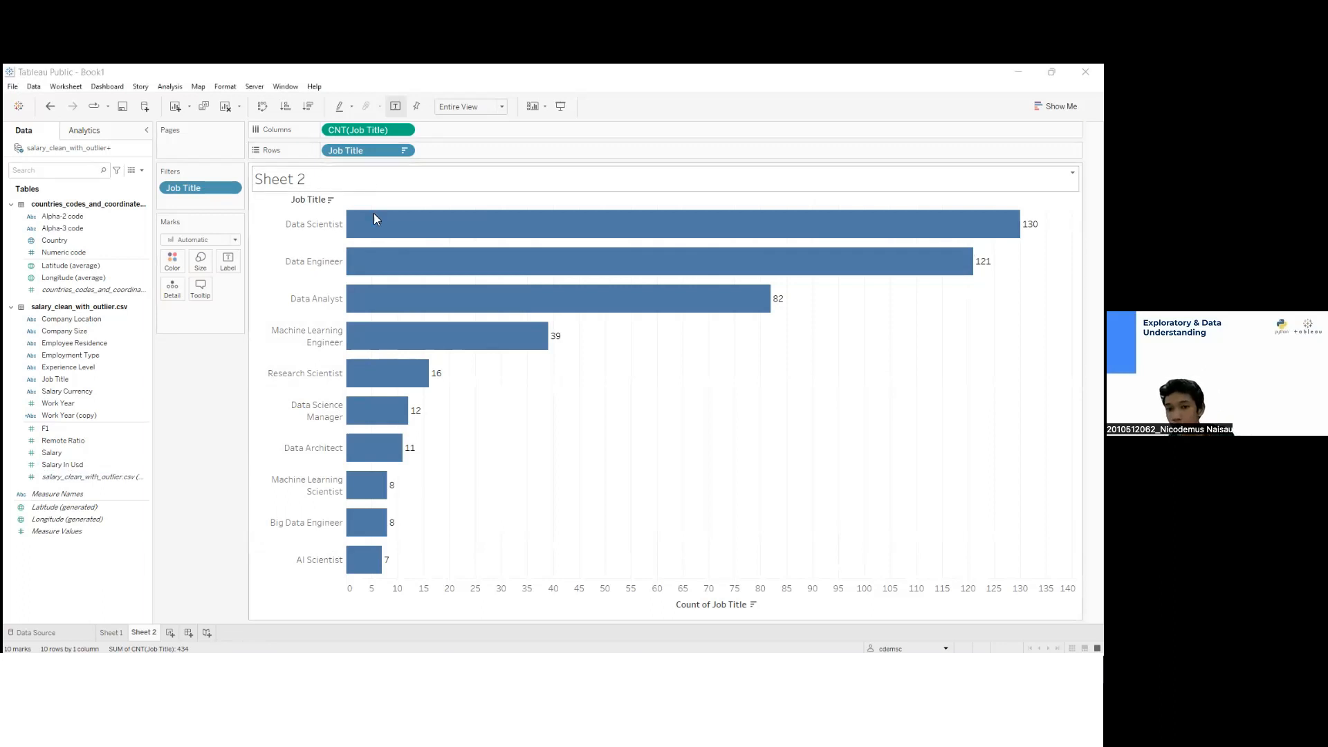
{"action": "type", "text": "Bagaimana distribusi job data science berdasarkan kategori job title?"}
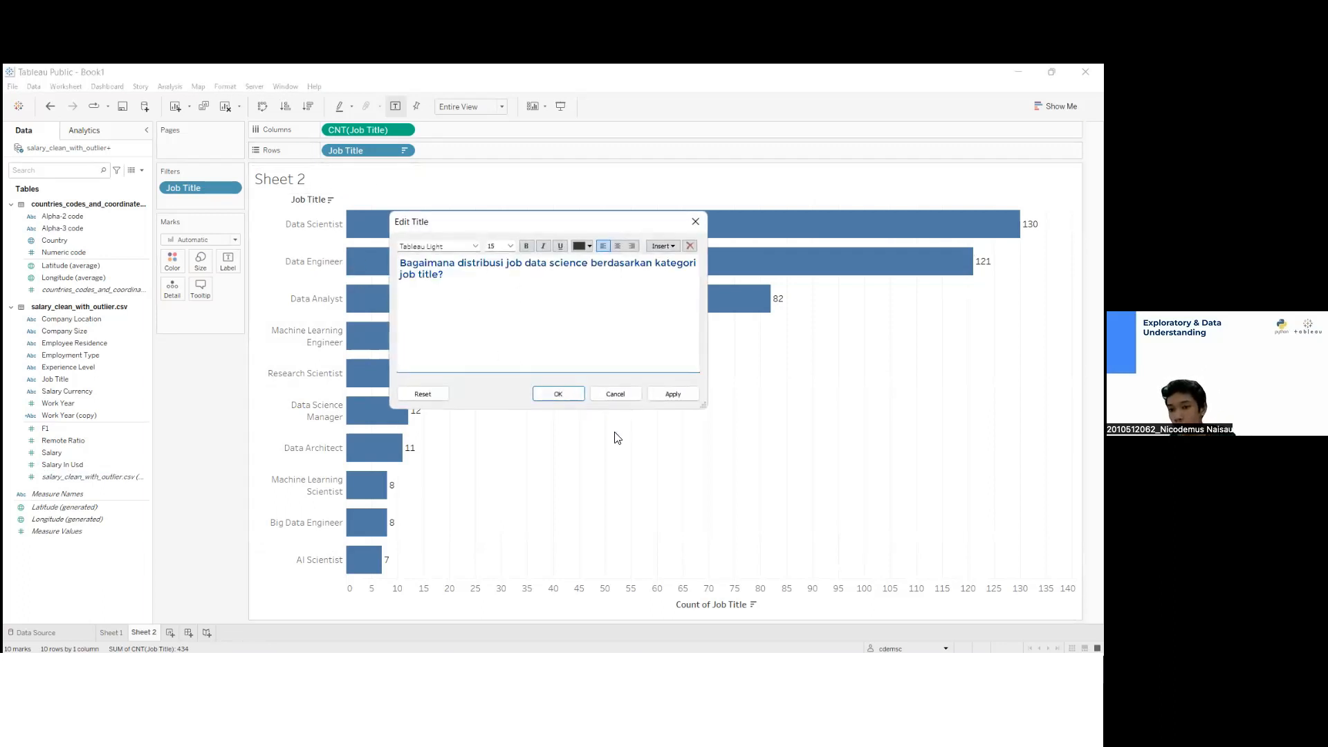
{"action": "left_click", "coordinate": [671, 394]}
{"action": "left_click", "coordinate": [570, 393]}
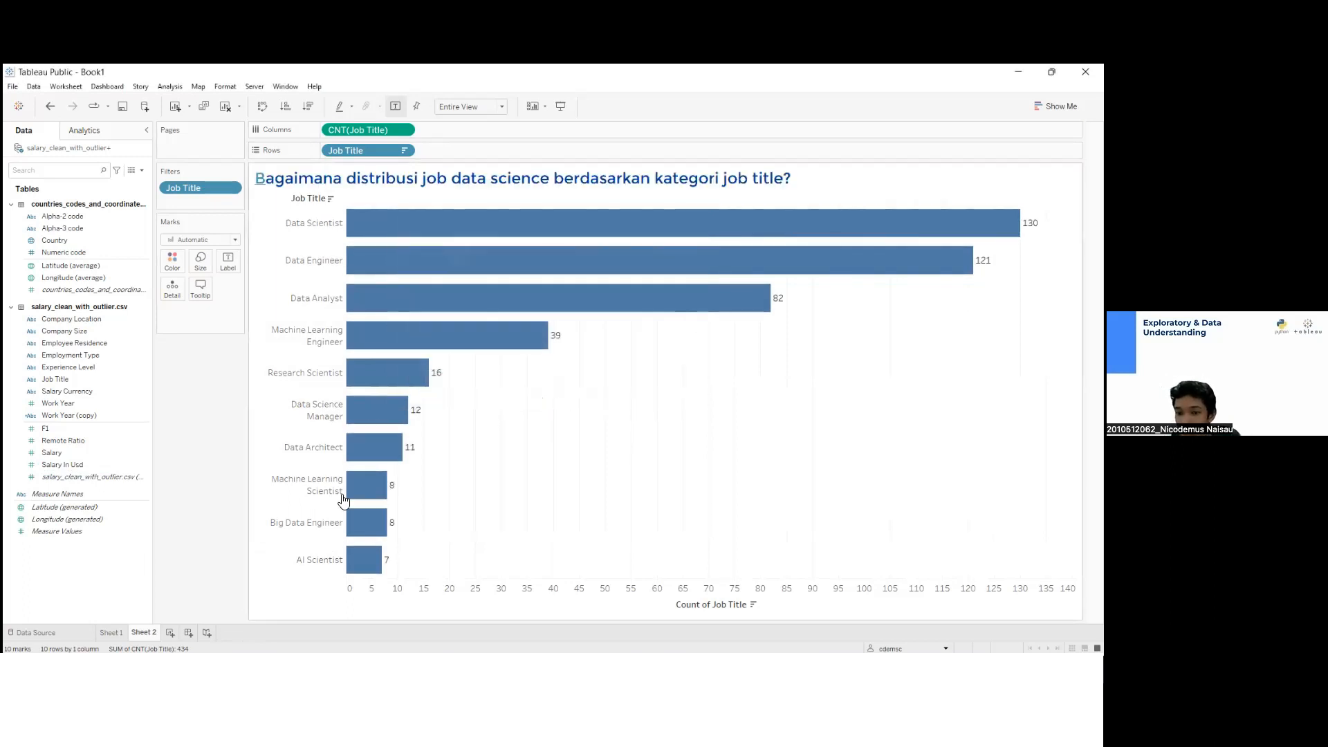
Create another worksheet and duplicate the Remote Ratio field
{"action": "left_click", "coordinate": [171, 632]}
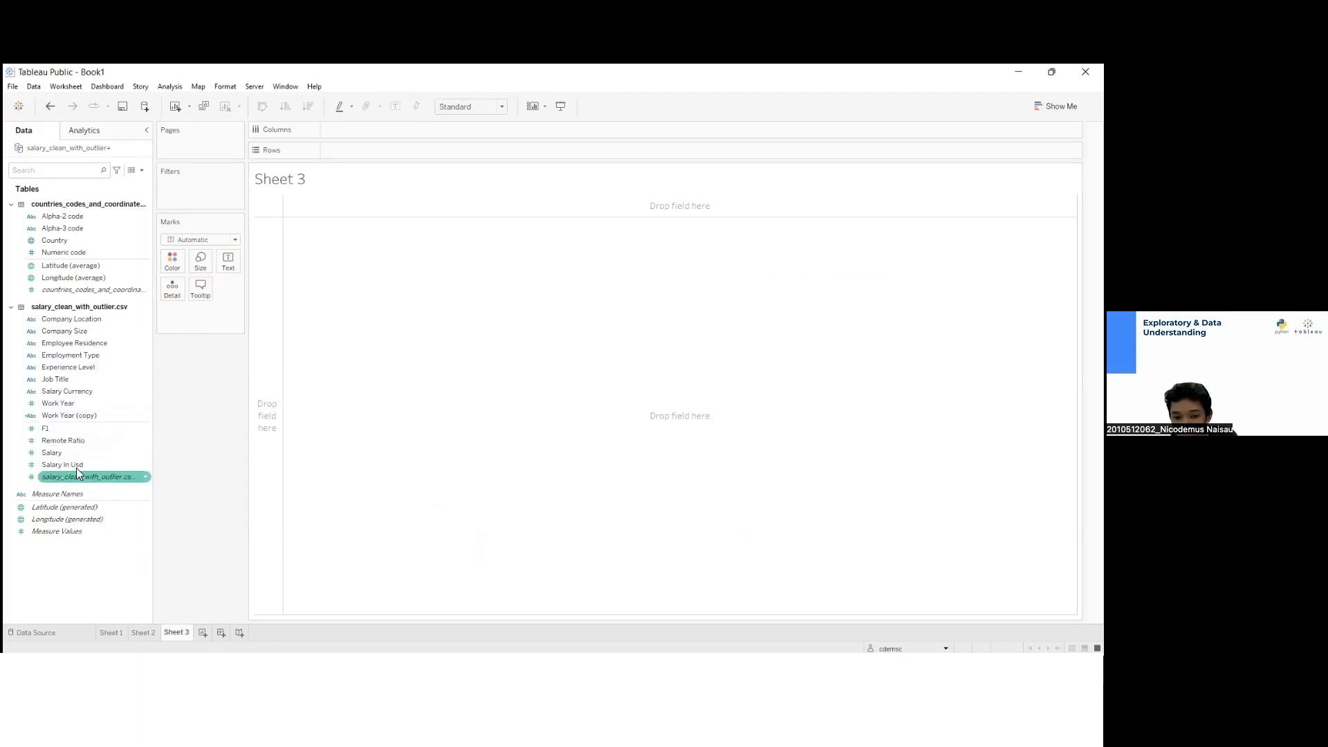
{"action": "right_click", "coordinate": [74, 440]}
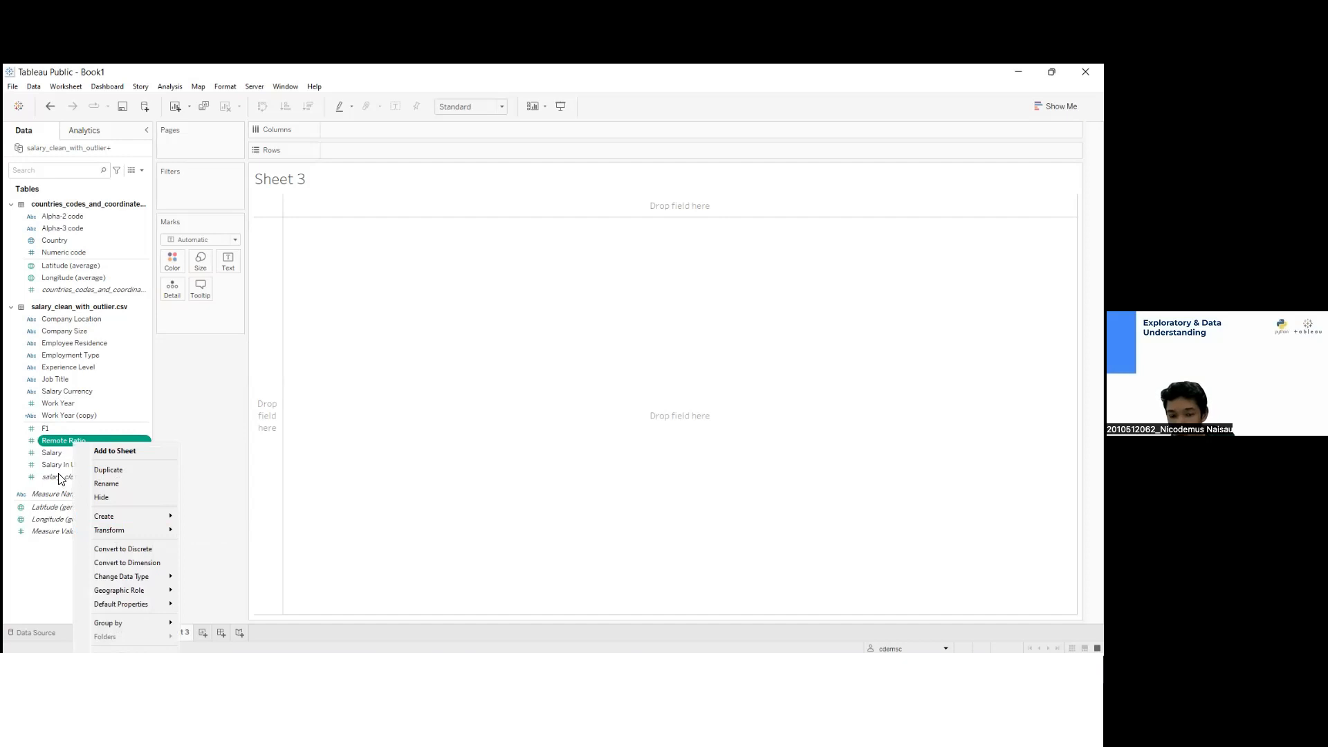
{"action": "left_click", "coordinate": [104, 470]}
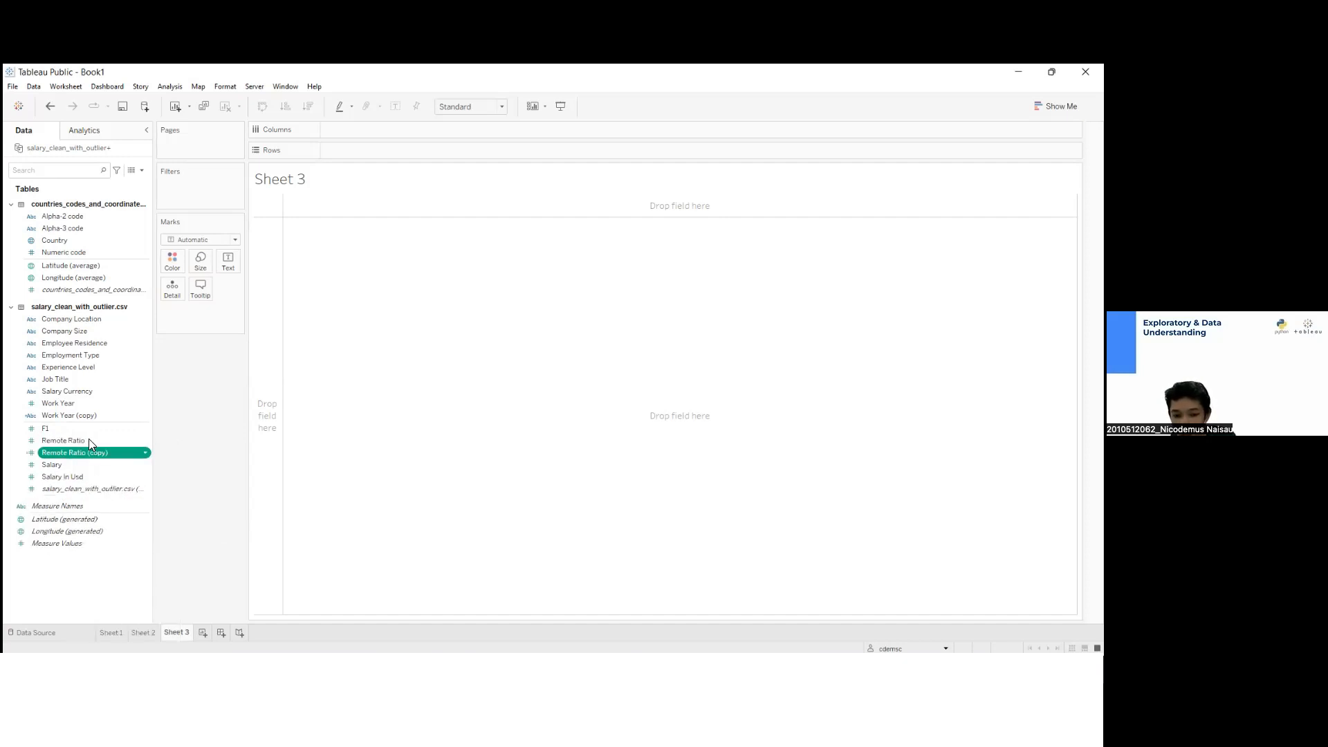
Chart Remote Ratio (copy) as a dimension in columns against Remote Ratio in rows, aggregated as Count
{"action": "mouse_move", "coordinate": [74, 450]}
{"action": "left_mouse_down"}
{"action": "mouse_move", "coordinate": [73, 391]}
{"action": "mouse_move", "coordinate": [375, 165]}
{"action": "mouse_move", "coordinate": [377, 130]}
{"action": "mouse_move", "coordinate": [94, 447]}
{"action": "mouse_move", "coordinate": [467, 159]}
{"action": "mouse_move", "coordinate": [387, 147]}
{"action": "left_mouse_up"}
{"action": "right_click", "coordinate": [388, 147]}
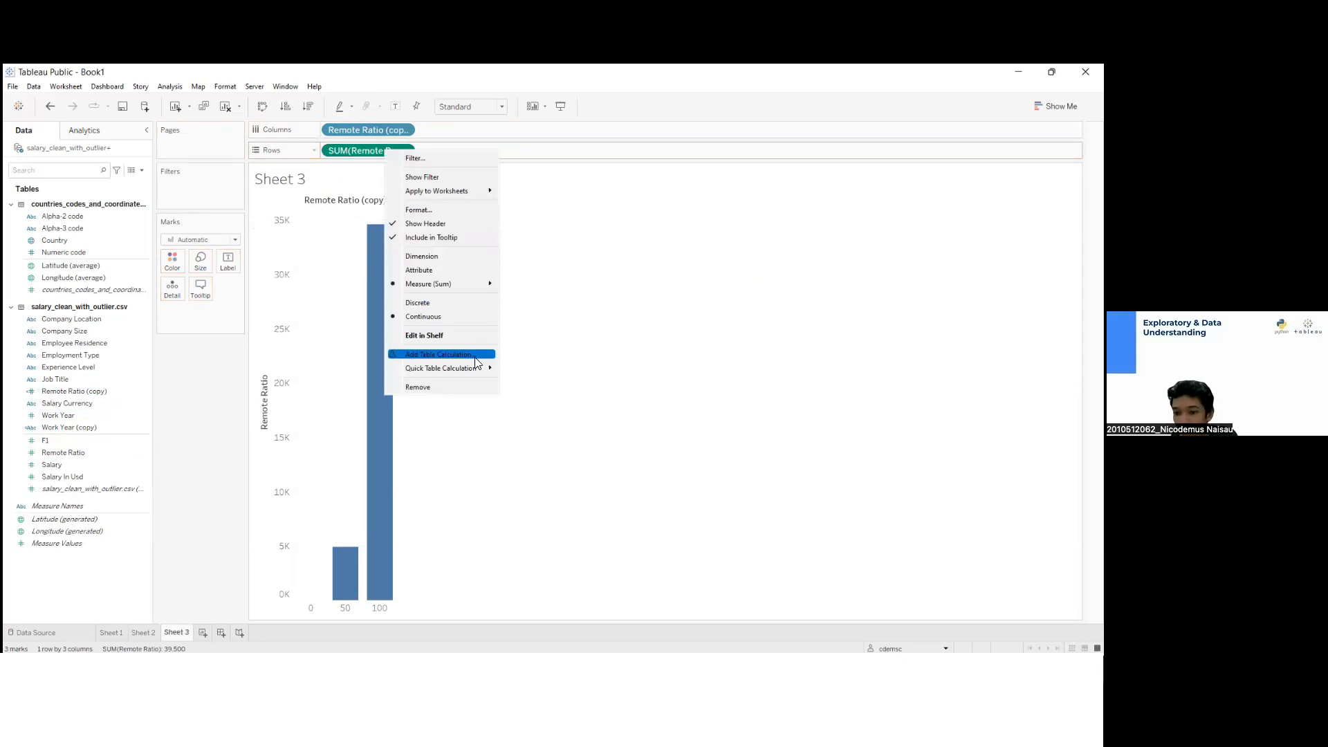
{"action": "mouse_move", "coordinate": [462, 285]}
{"action": "left_click", "coordinate": [537, 327]}
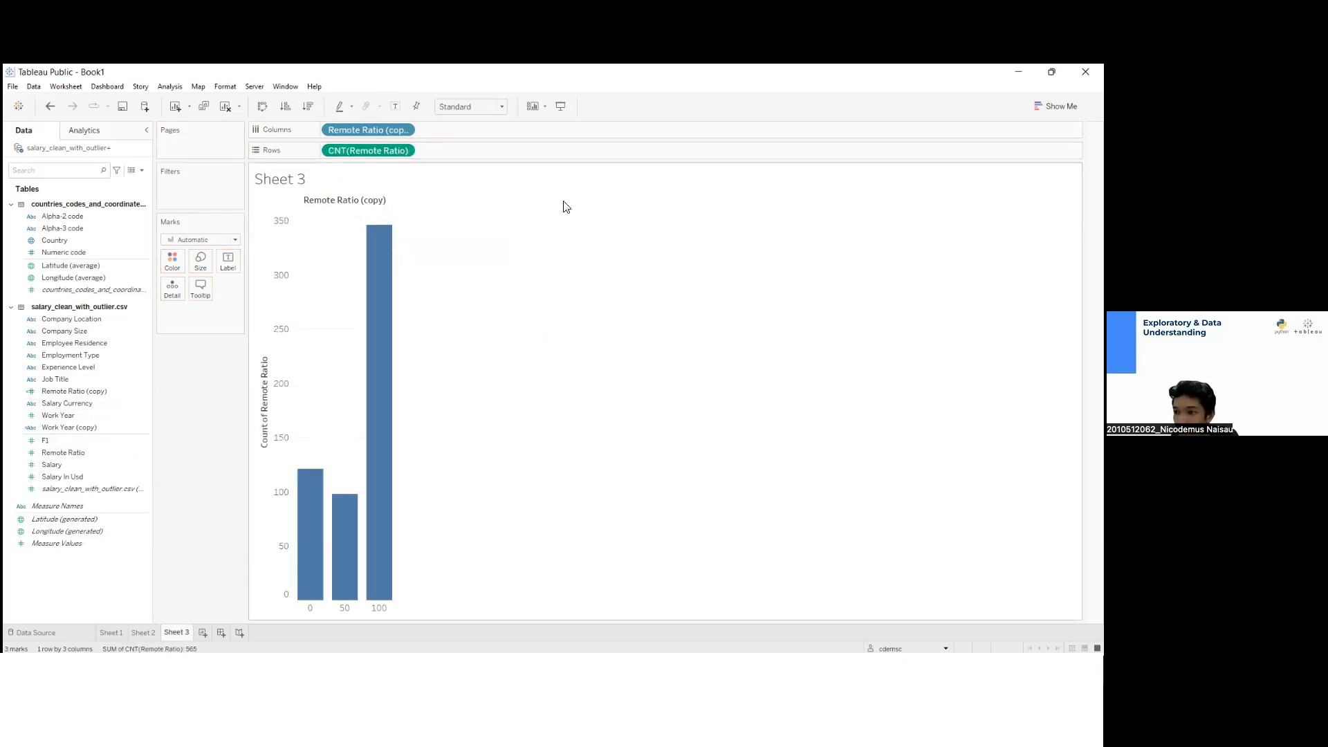
Convert the remote ratio bar chart to a pie chart and label its slices with Remote Ratio (copy)
{"action": "left_click", "coordinate": [1056, 106]}
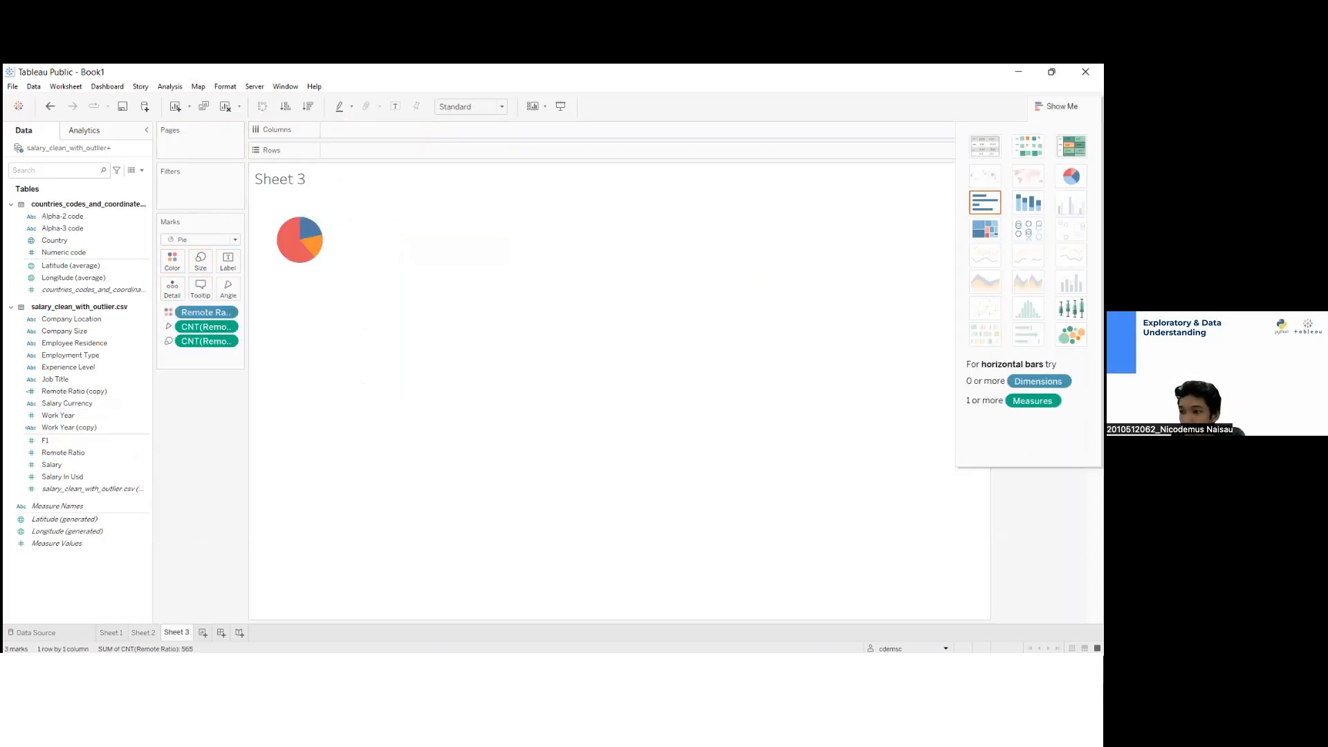
{"action": "left_click", "coordinate": [1056, 106]}
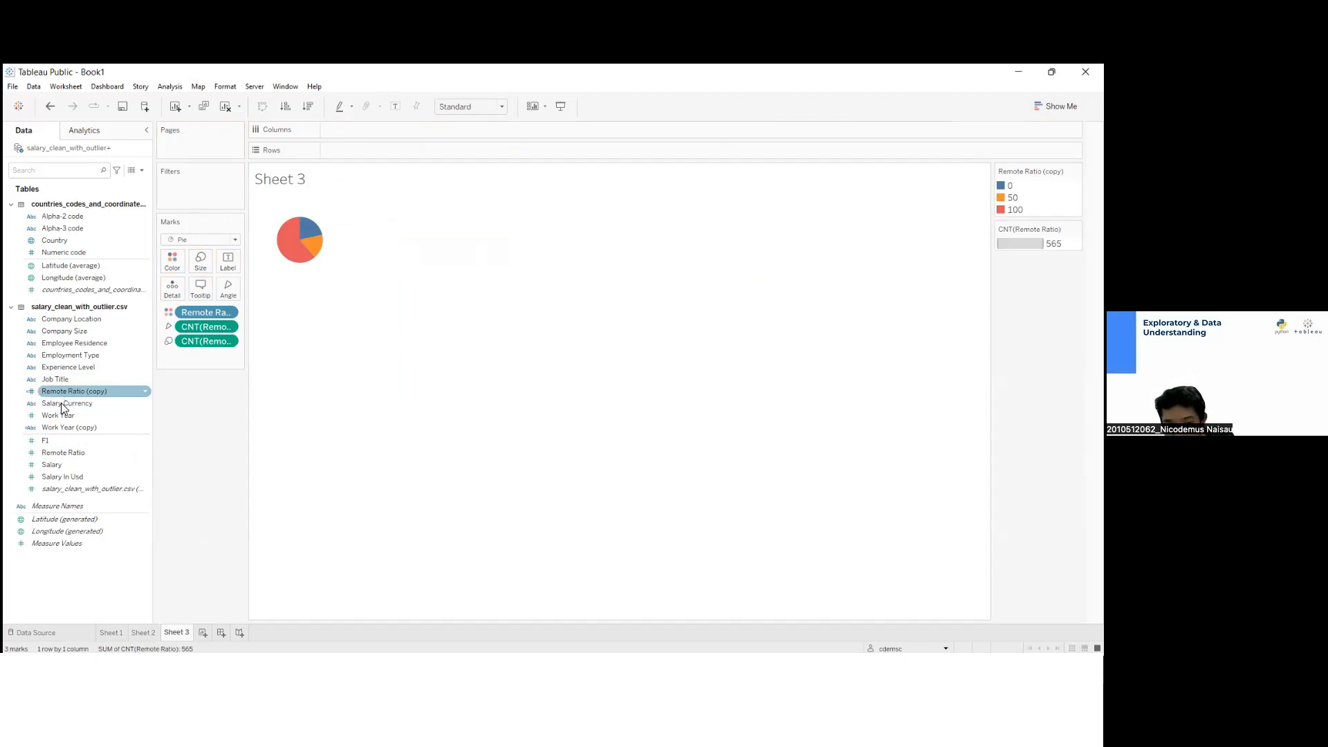
{"action": "left_click_drag", "start_coordinate": [66, 393], "coordinate": [228, 260]}
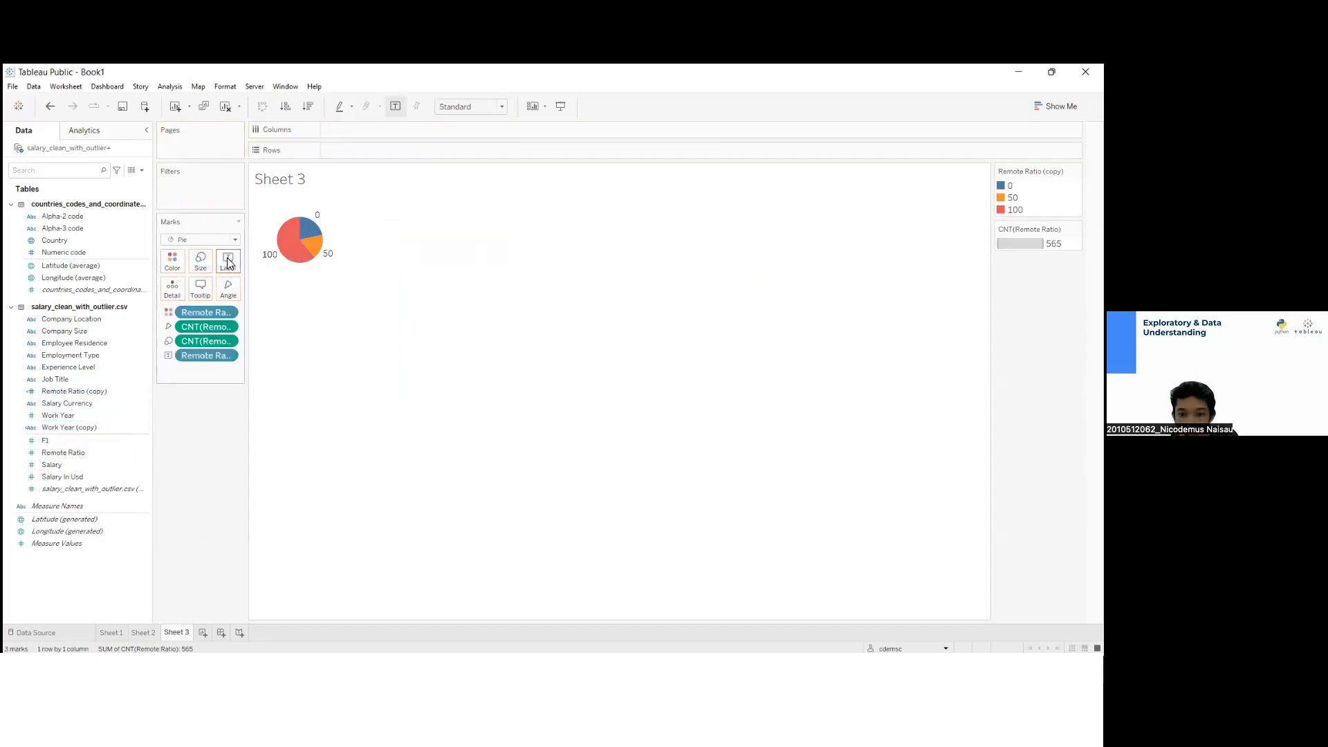
Fit the remote ratio pie chart to Entire View and add Remote Ratio as a slice label aggregated as Count
{"action": "left_click", "coordinate": [444, 106]}
{"action": "left_click", "coordinate": [465, 148]}
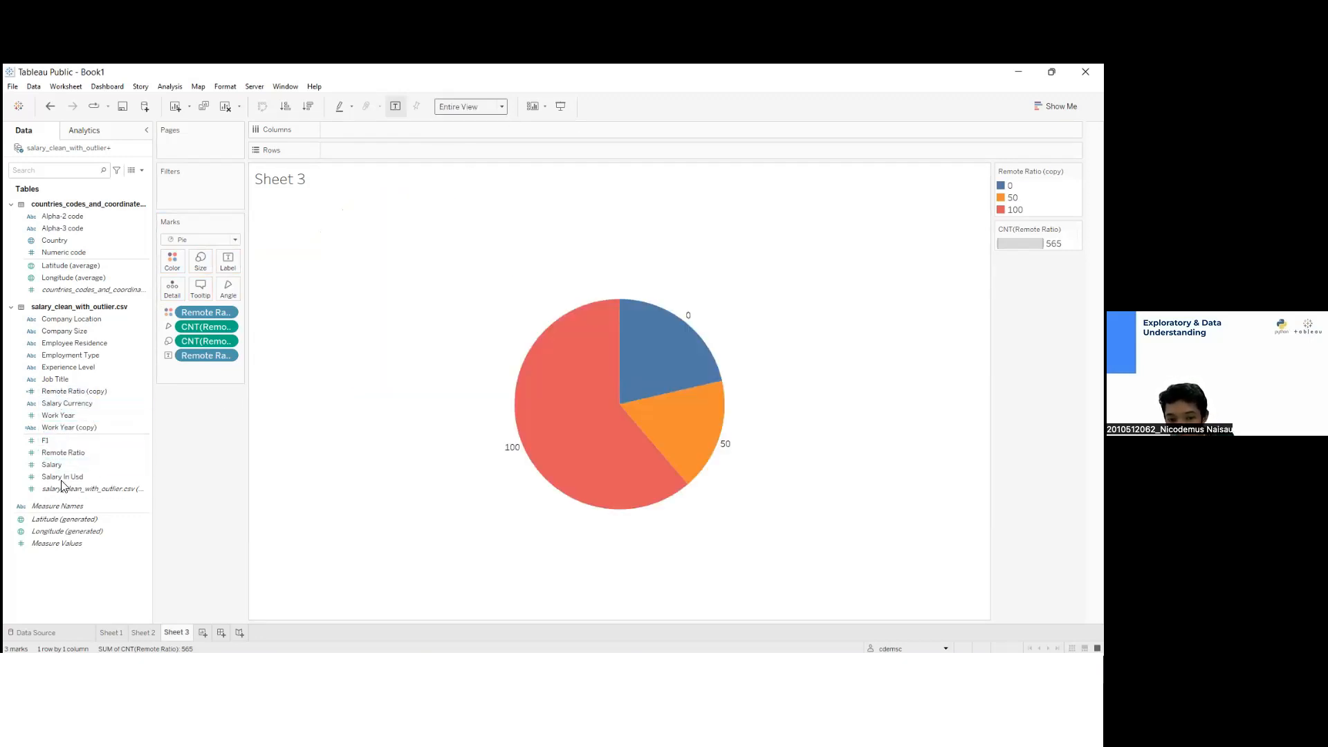
{"action": "left_click_drag", "start_coordinate": [61, 453], "coordinate": [227, 263]}
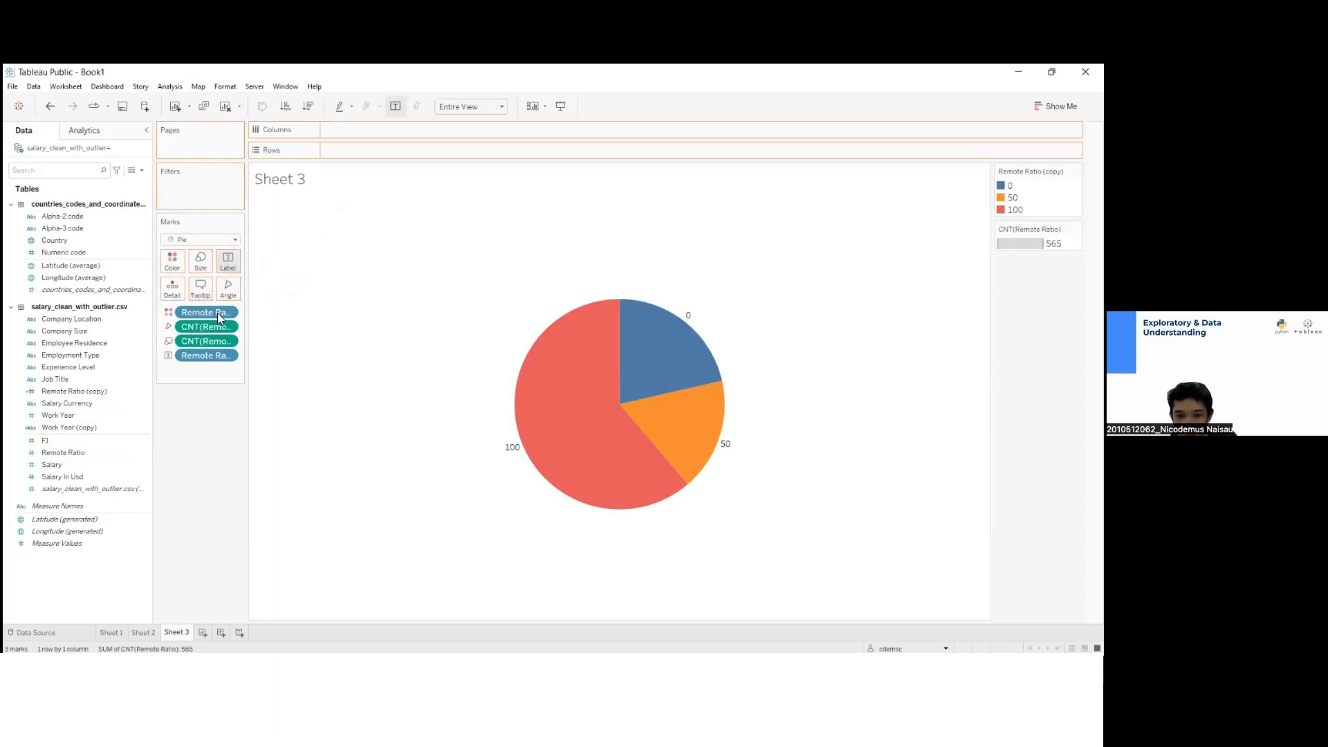
{"action": "right_click", "coordinate": [205, 369]}
{"action": "mouse_move", "coordinate": [252, 495]}
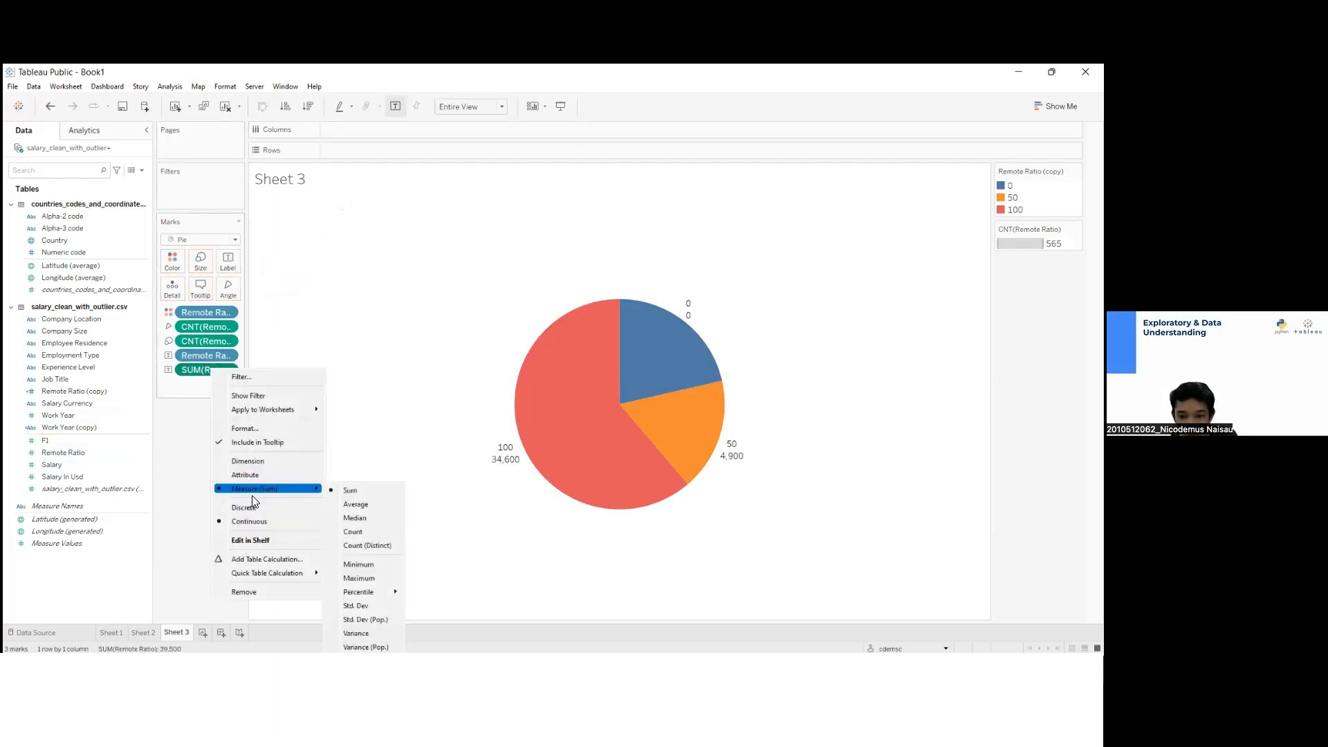
{"action": "left_click", "coordinate": [361, 536]}
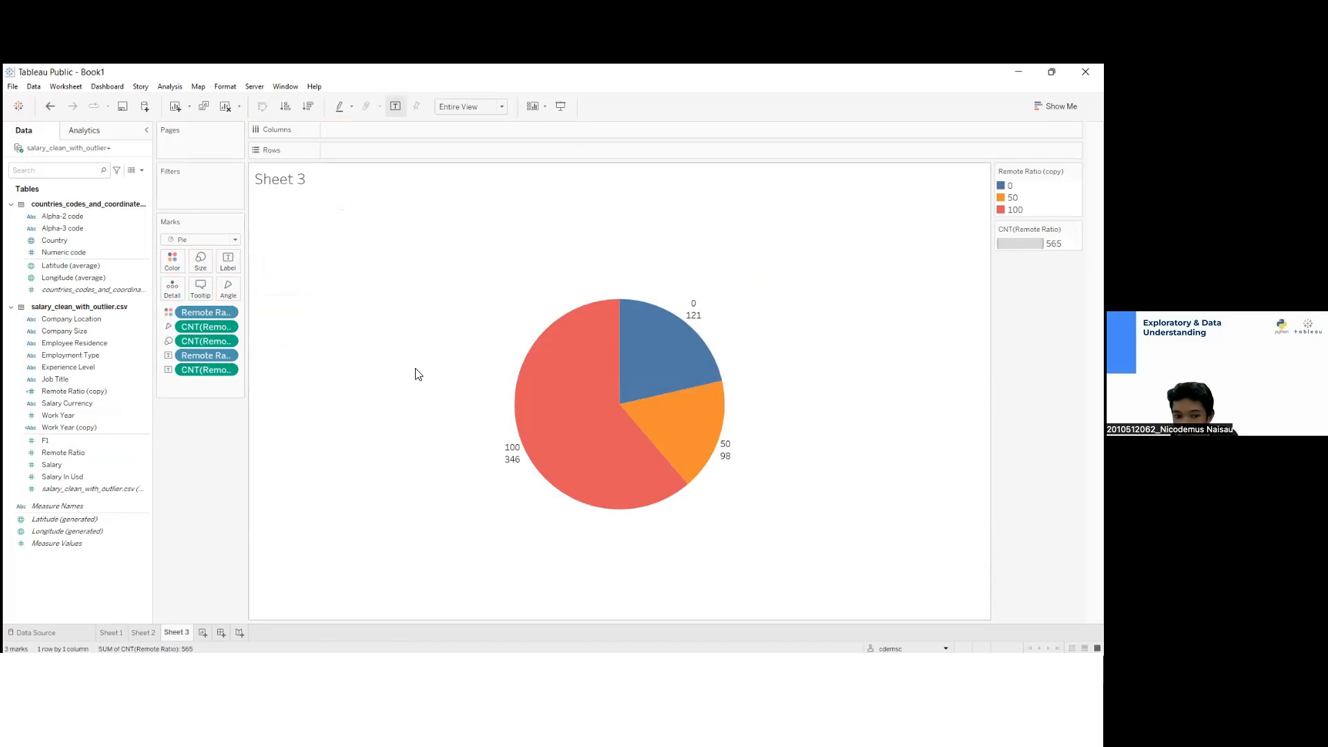
{"action": "key", "text": "alt+Tab"}
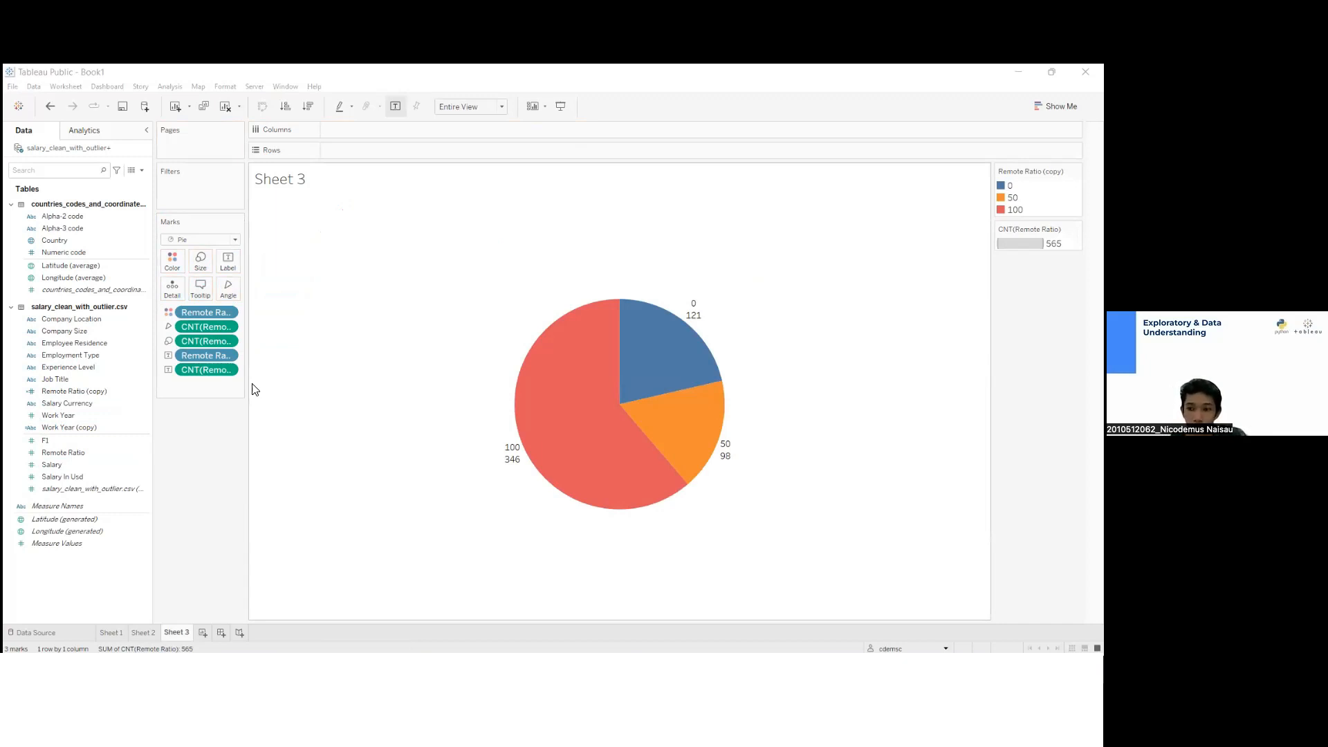
Set the Remote Ratio (copy) aliases to "Less than 20%" for 0, "More than 80&" for 100 and "Partially 50%" for 50
{"action": "mouse_move", "coordinate": [692, 453]}
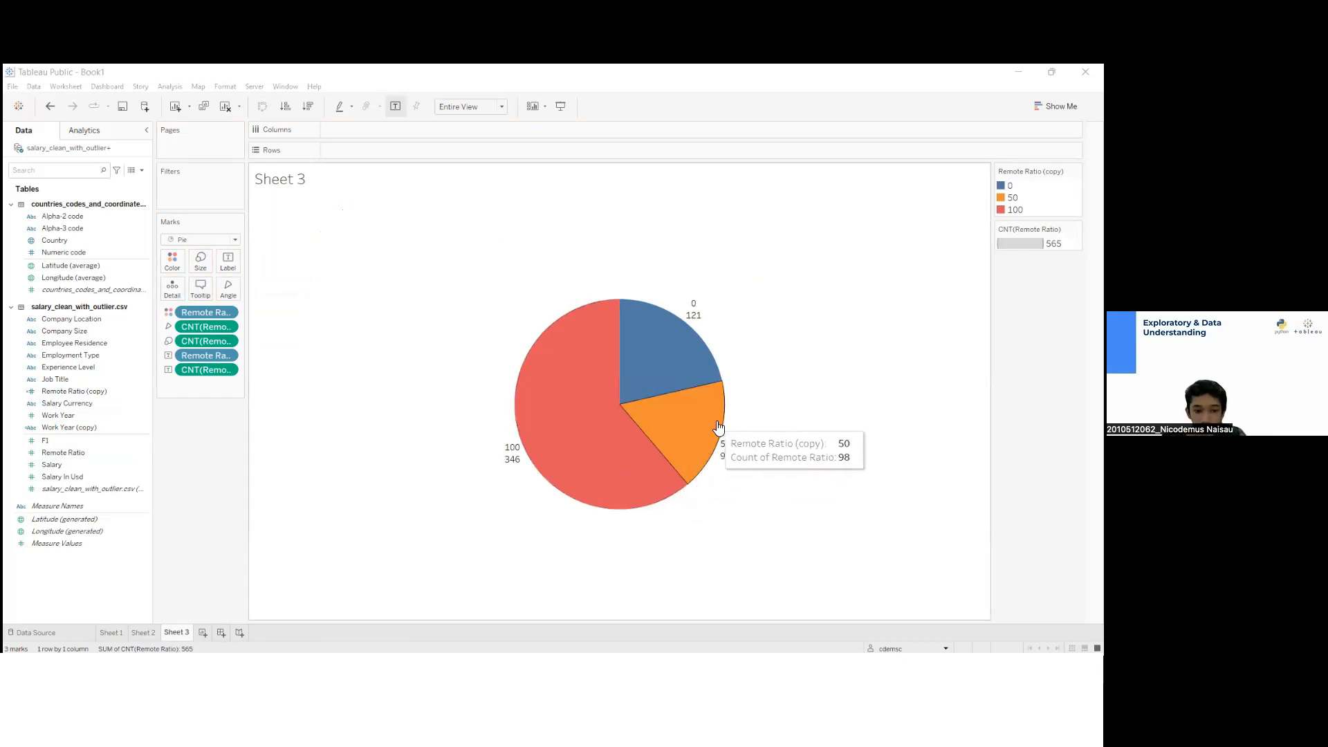
{"action": "mouse_move", "coordinate": [520, 453]}
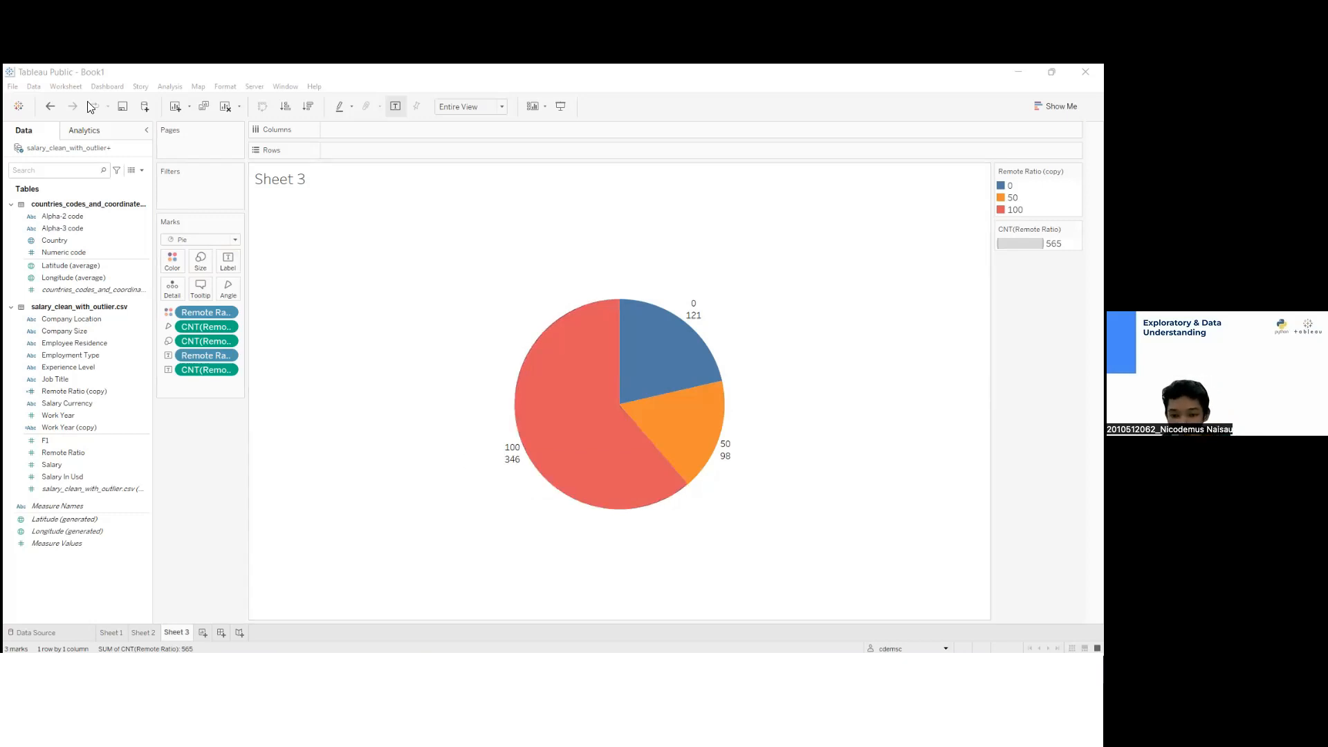
{"action": "left_click", "coordinate": [233, 373]}
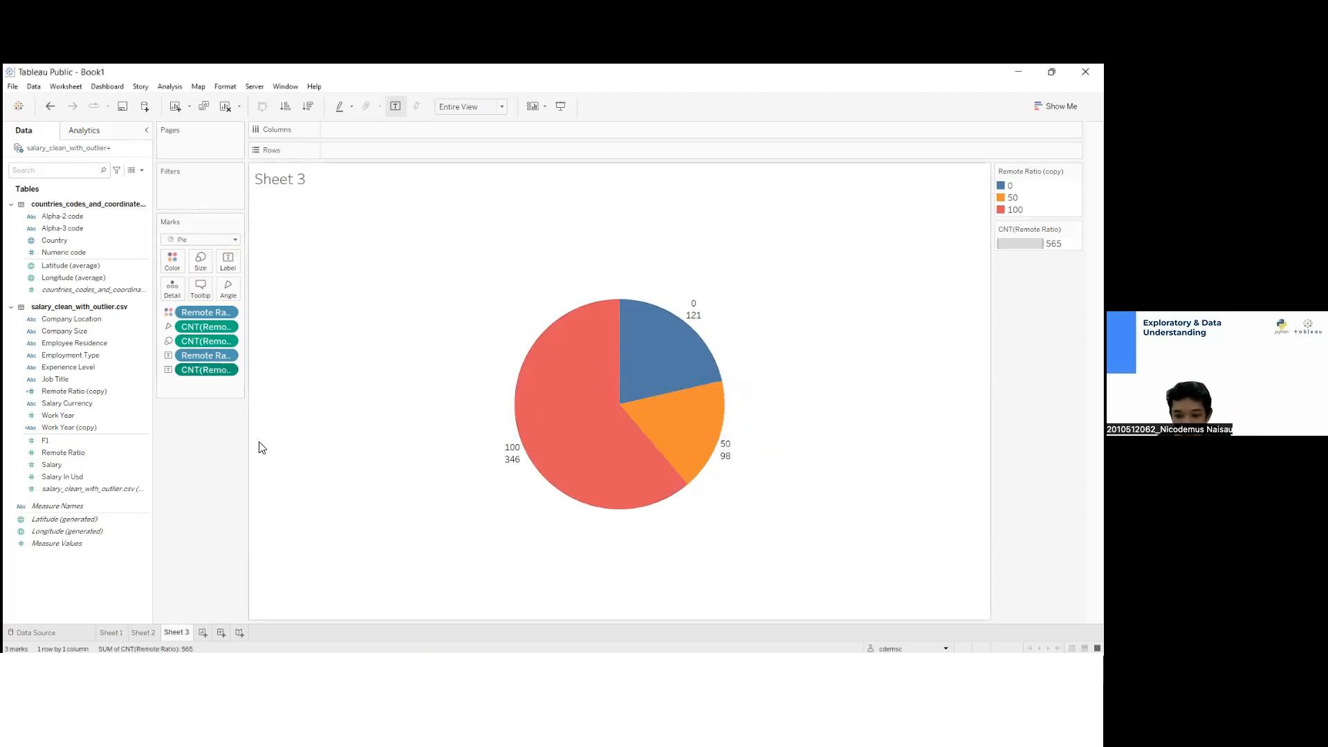
{"action": "left_click", "coordinate": [229, 355]}
{"action": "left_click", "coordinate": [590, 311]}
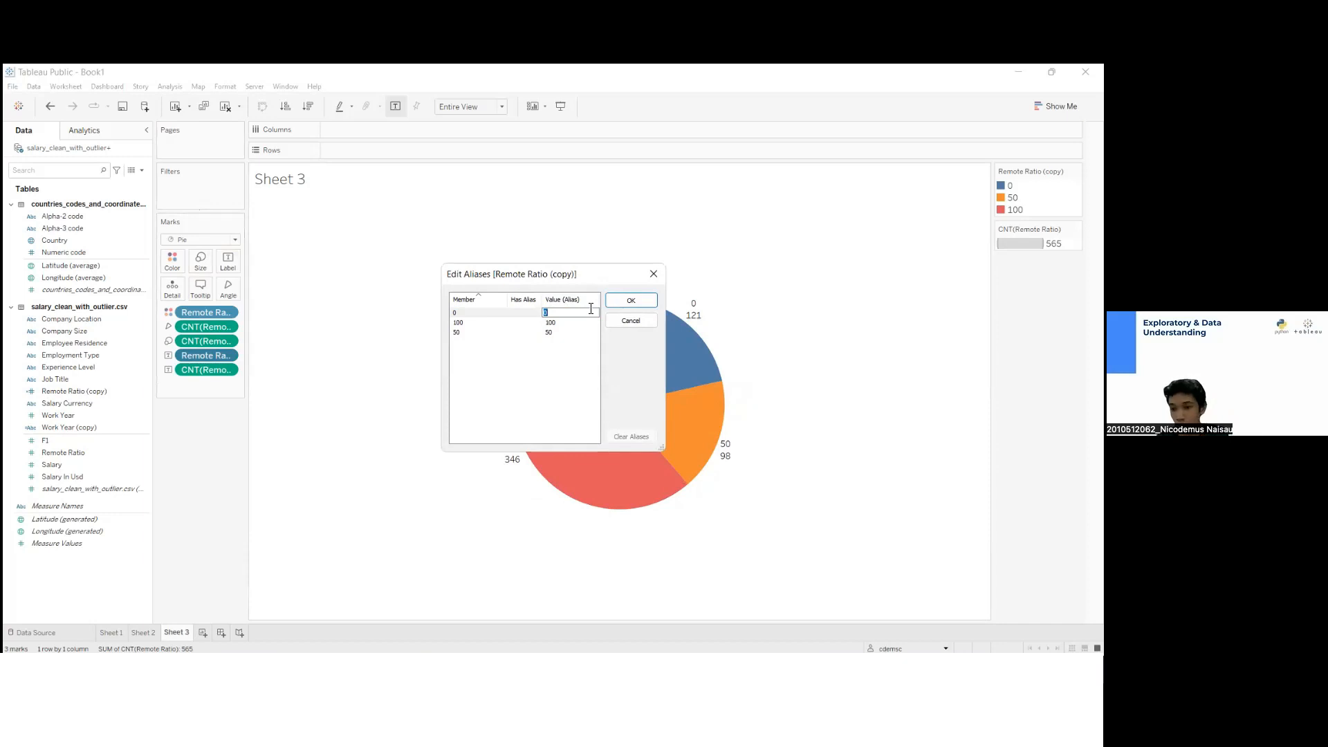
{"action": "type", "text": "Less than 20%"}
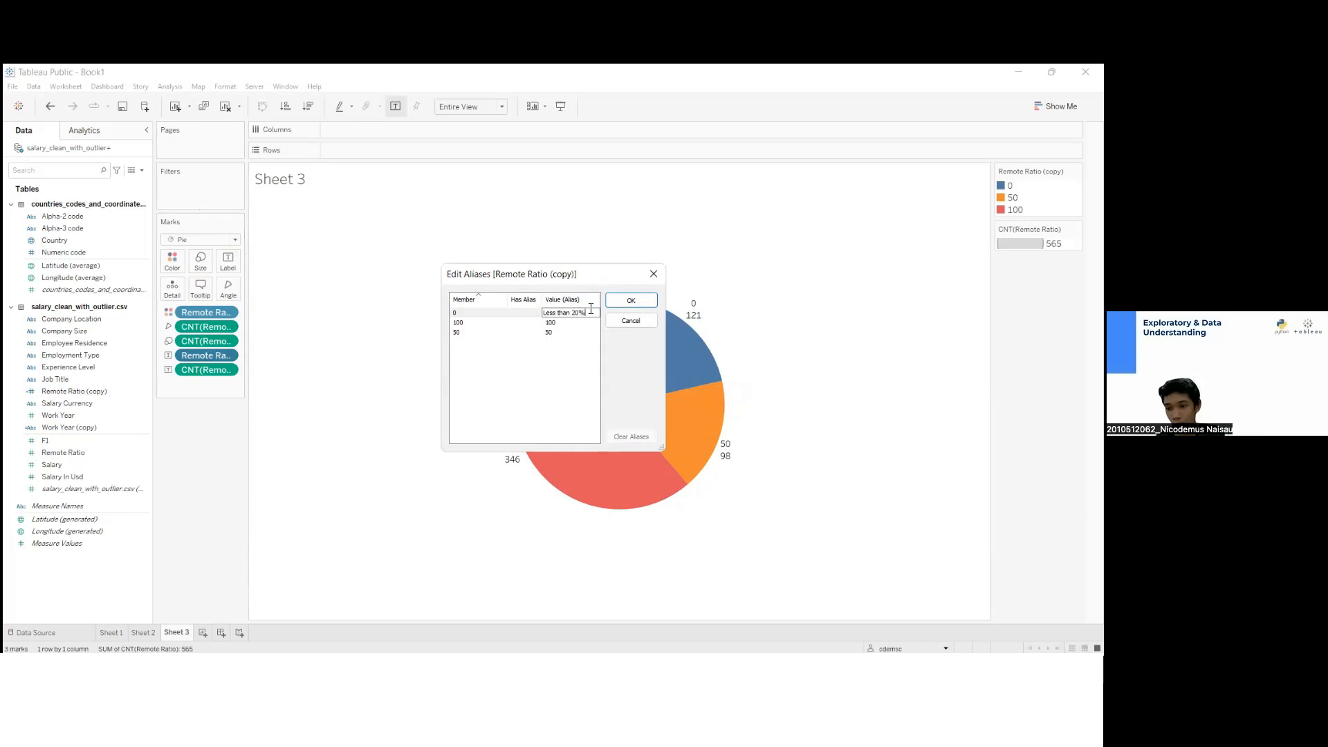
{"action": "left_click", "coordinate": [565, 323]}
{"action": "type", "text": "More than 80%"}
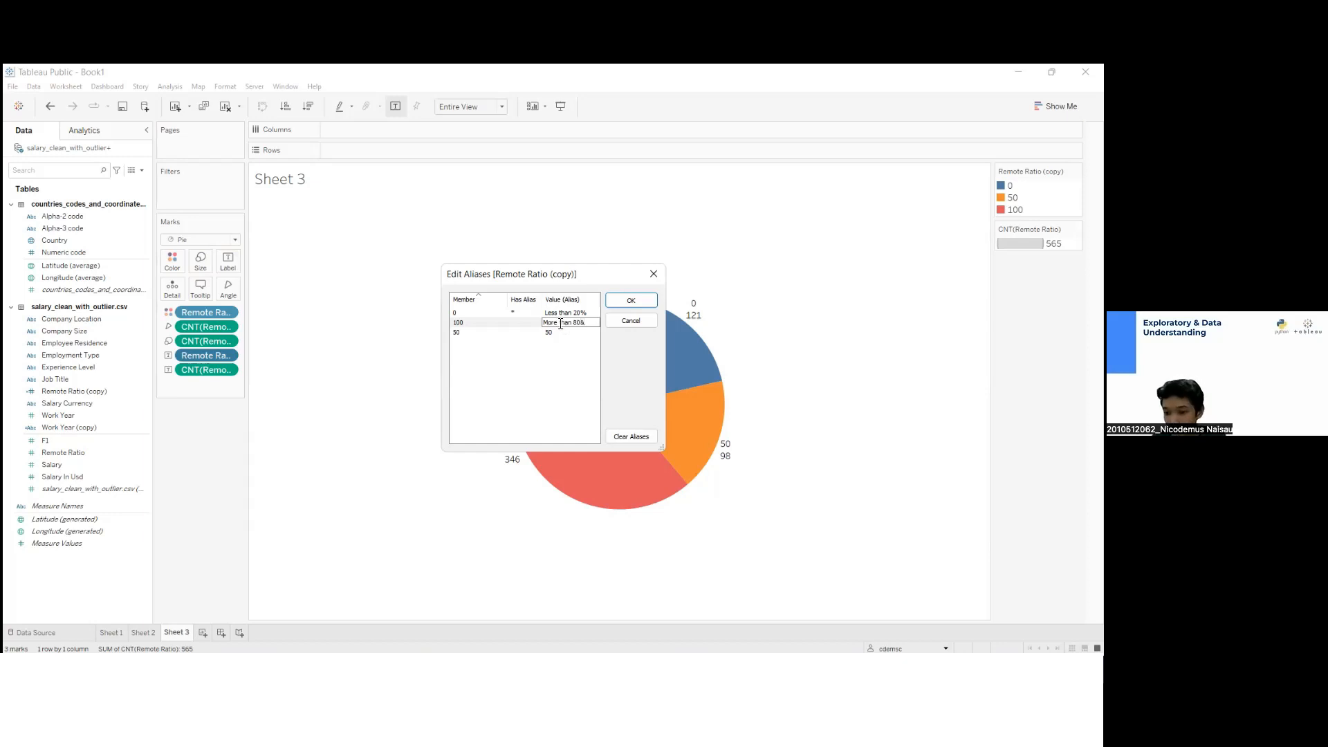
{"action": "left_click", "coordinate": [559, 332]}
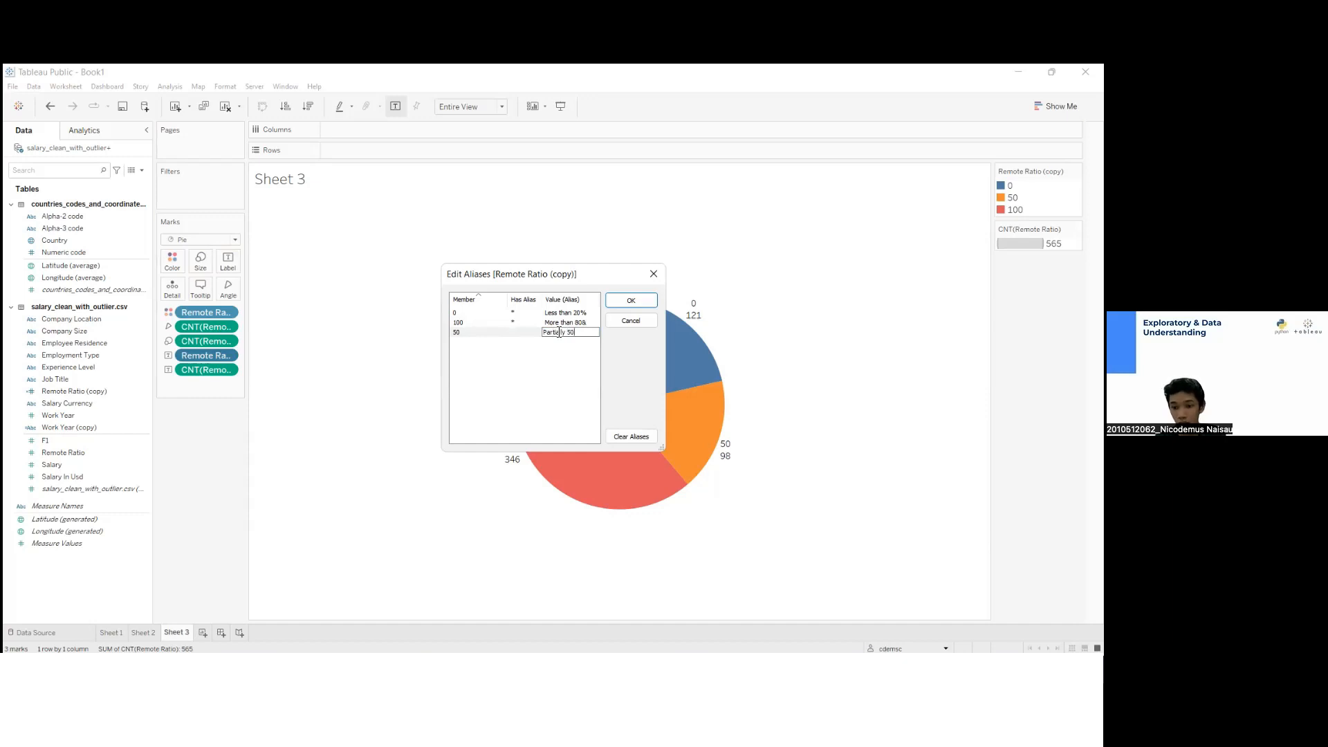
{"action": "type", "text": "%"}
{"action": "left_click", "coordinate": [627, 301]}
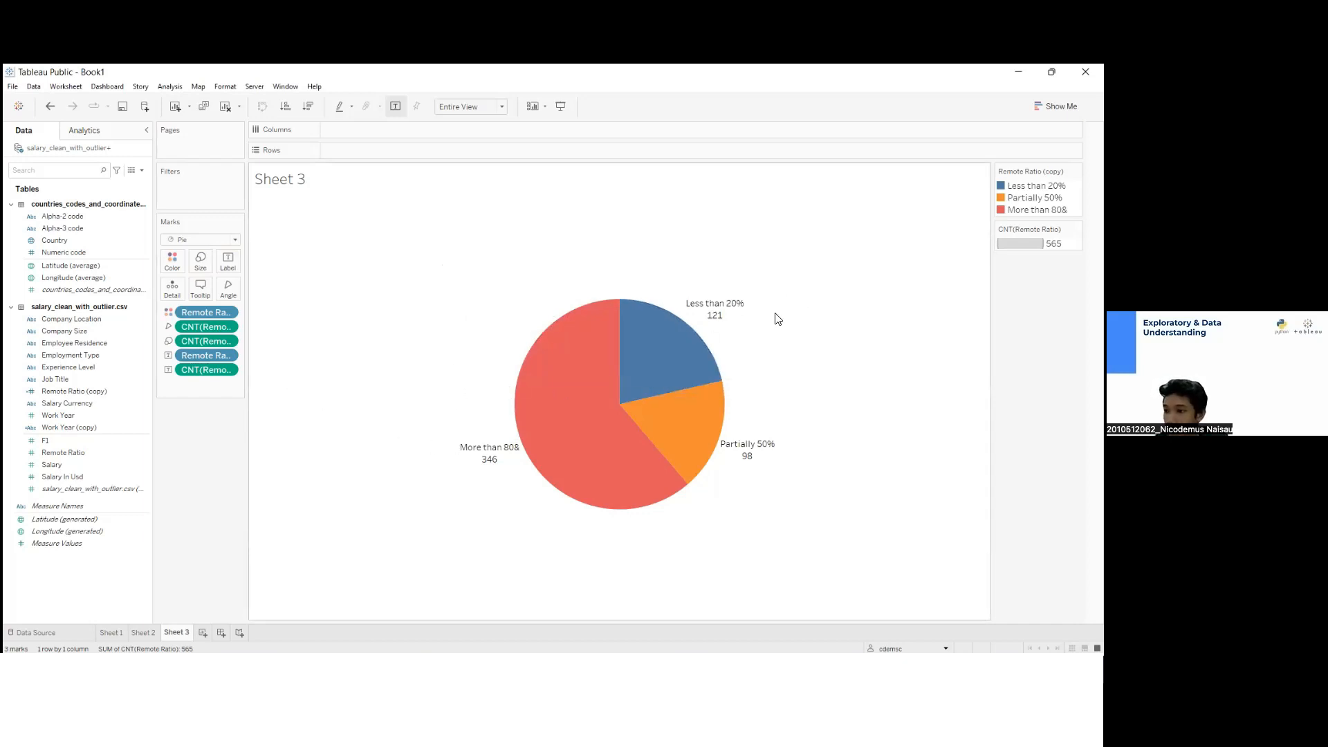
Correct the Remote Ratio (copy) alias for member 100 to "More than 80%"
{"action": "right_click", "coordinate": [226, 354]}
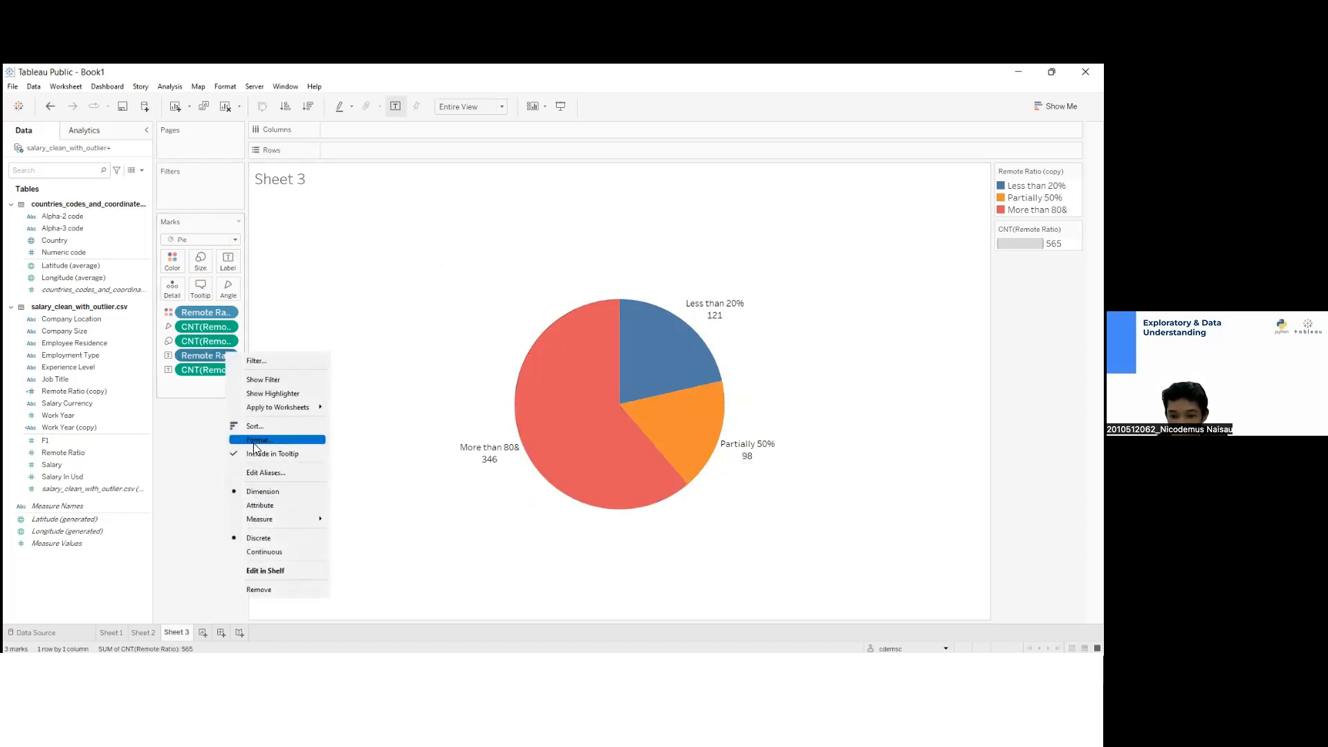
{"action": "left_click", "coordinate": [263, 473]}
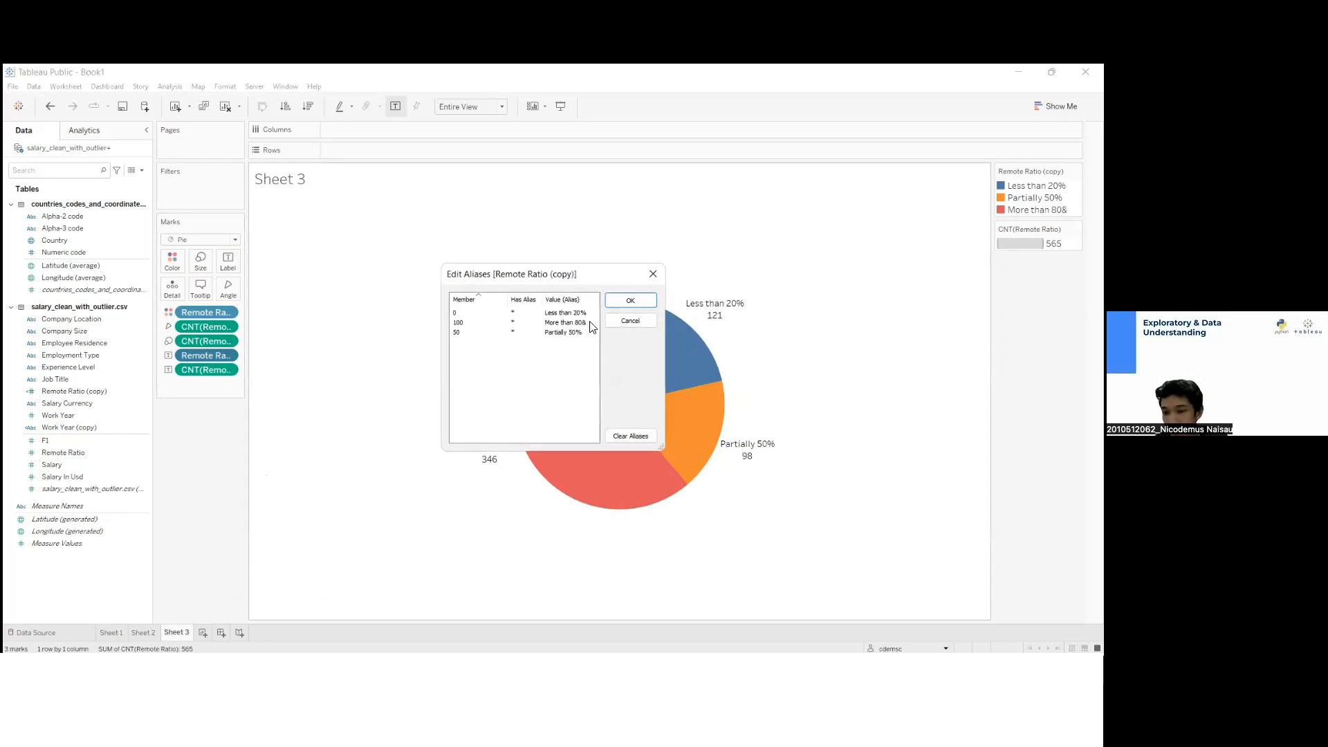
{"action": "left_click", "coordinate": [592, 323]}
{"action": "left_click", "coordinate": [592, 323]}
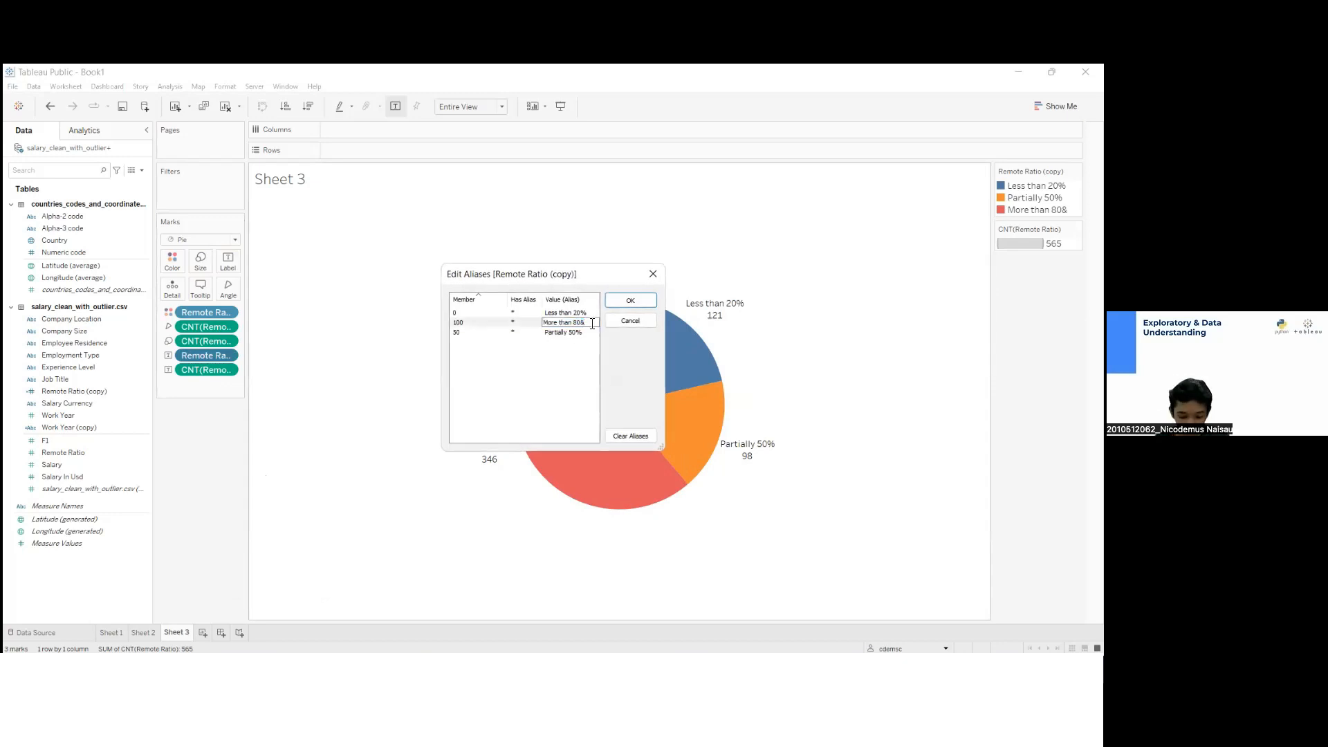
{"action": "left_click", "coordinate": [630, 300]}
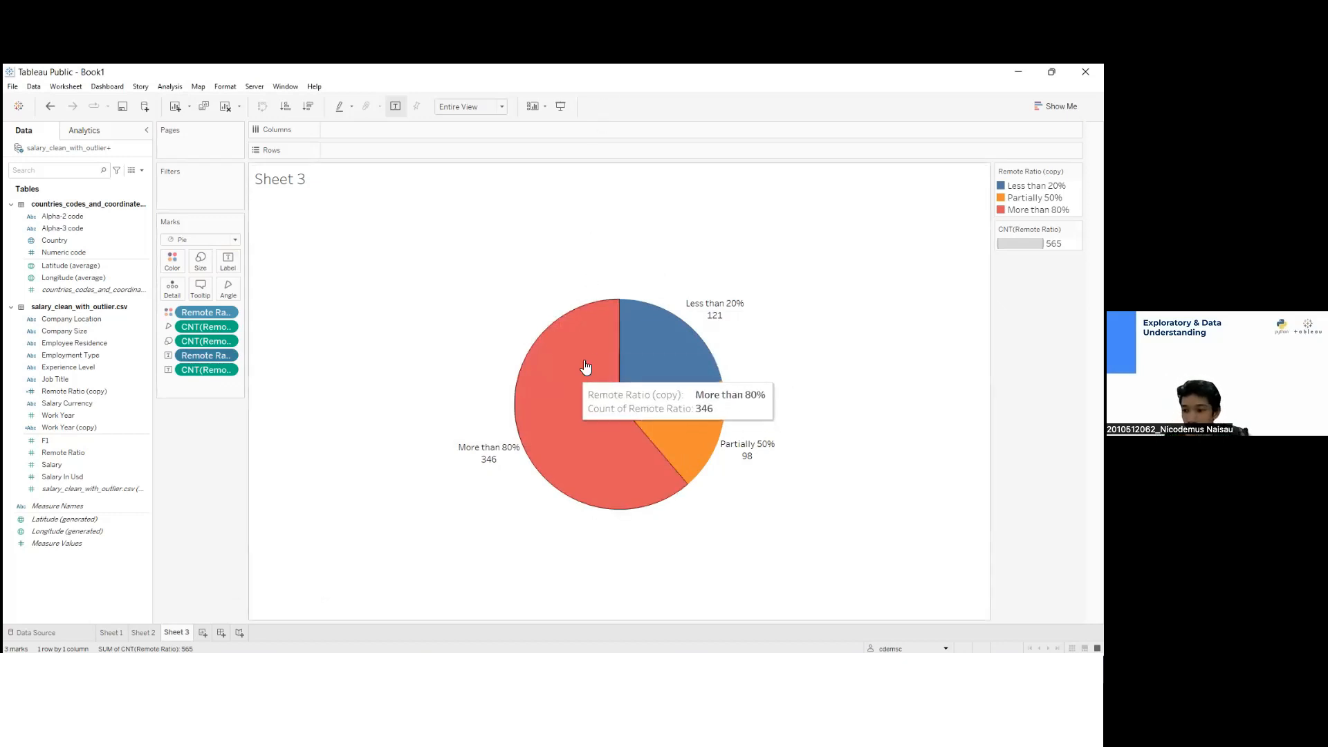
{"action": "mouse_move", "coordinate": [557, 406]}
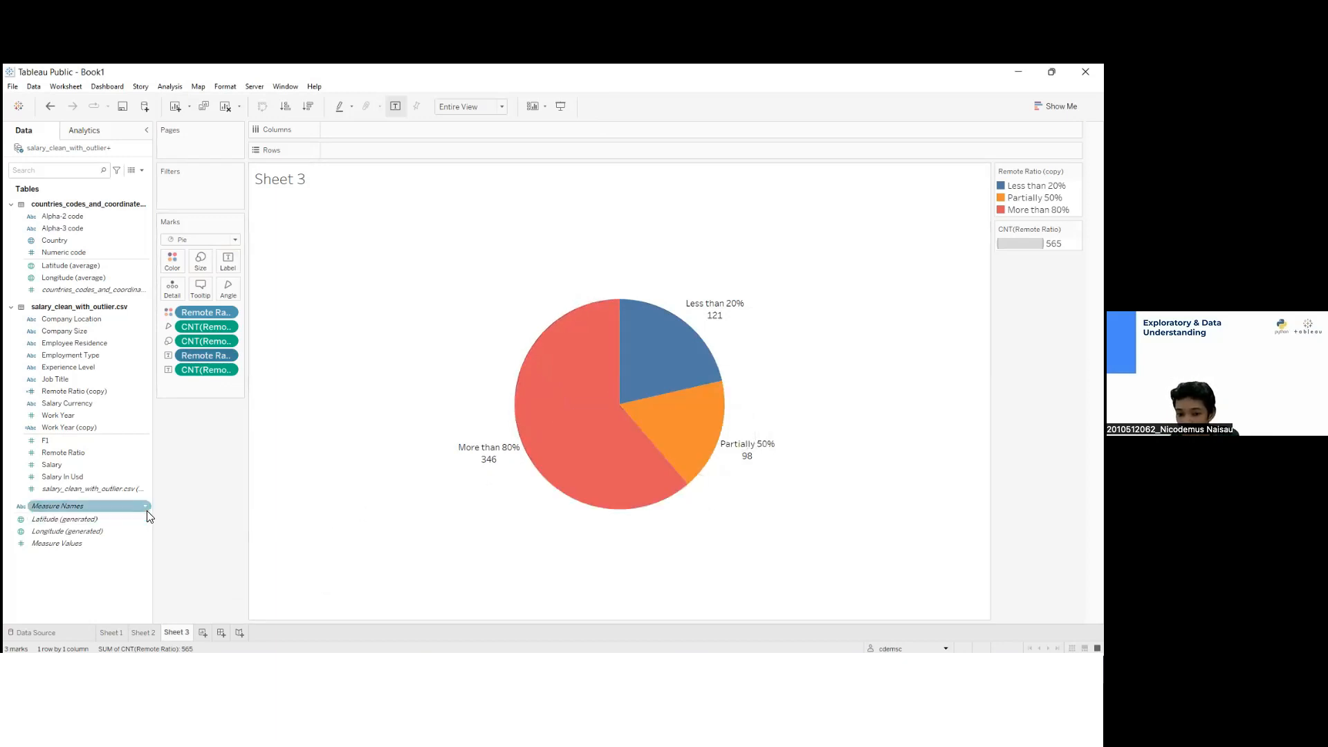
Try to add Remote Ratio once more as a slice label on the pie chart, aggregated as Count
{"action": "mouse_move", "coordinate": [541, 455]}
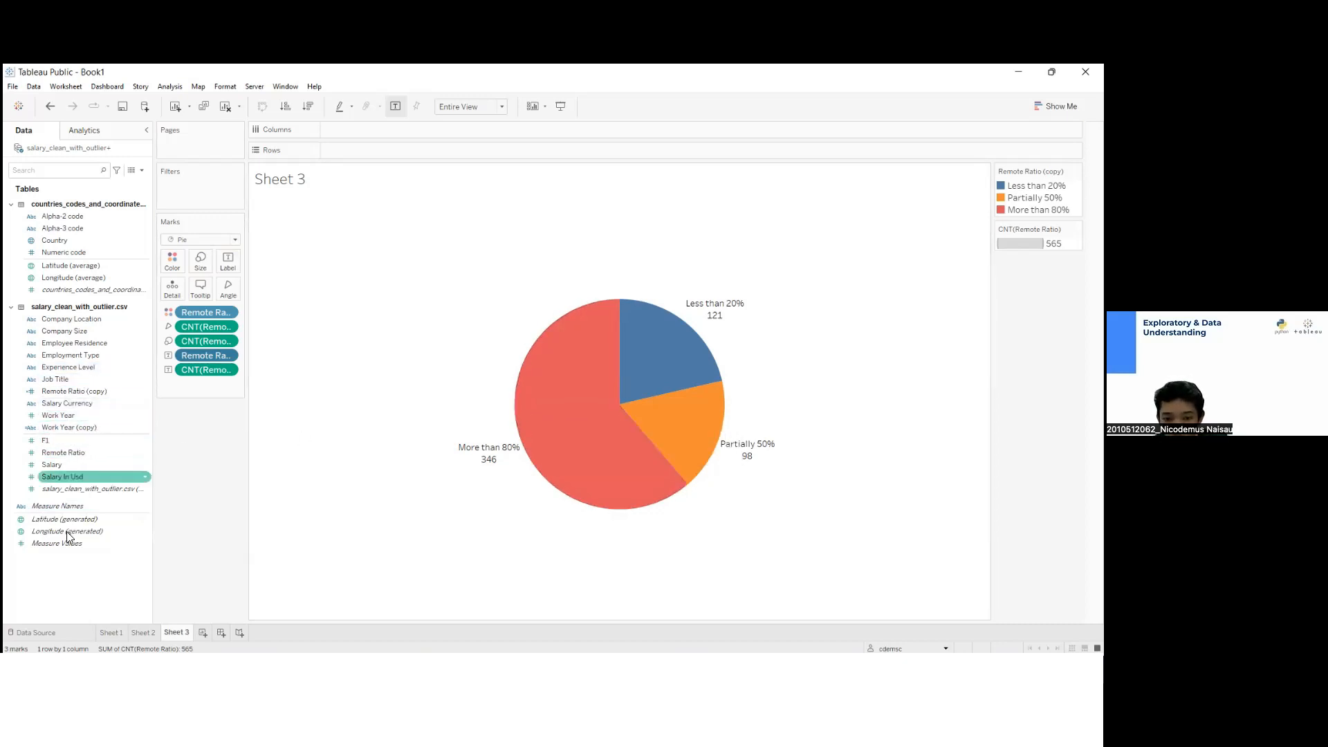
{"action": "left_click_drag", "start_coordinate": [58, 451], "coordinate": [228, 263]}
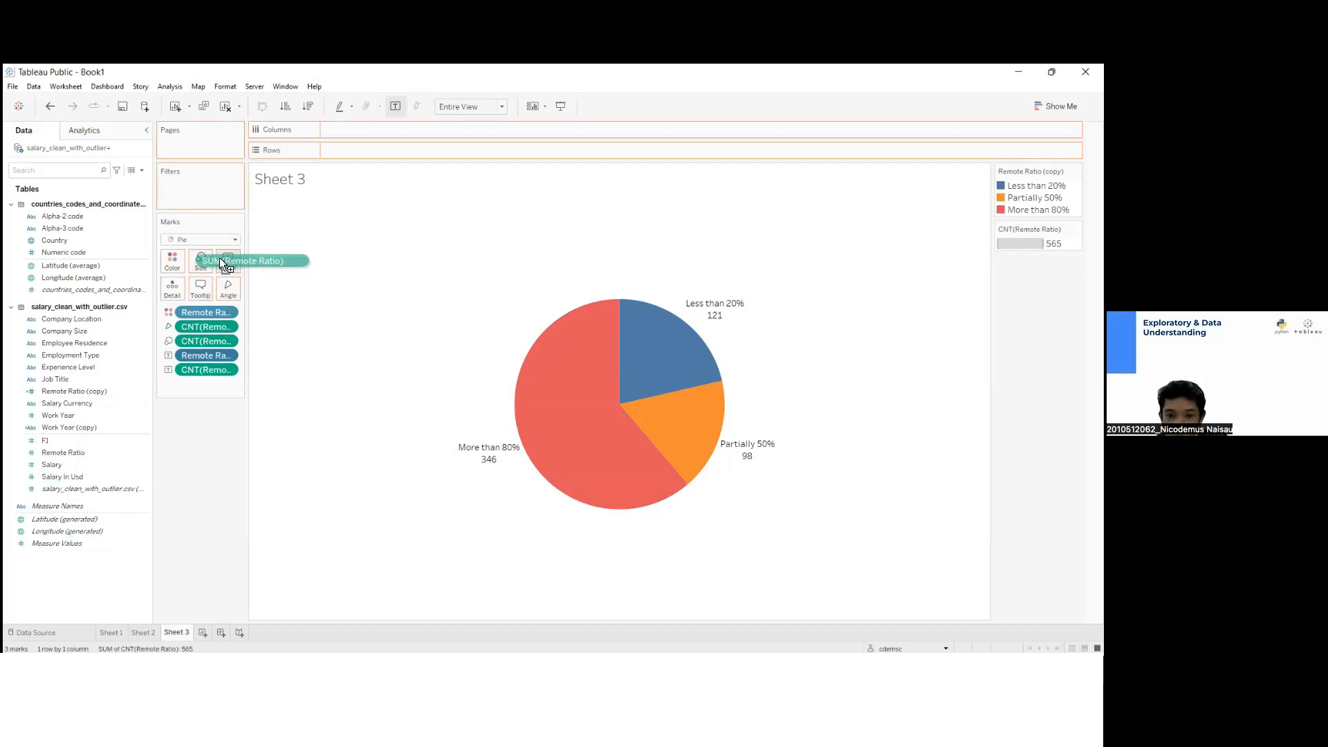
{"action": "right_click", "coordinate": [216, 386]}
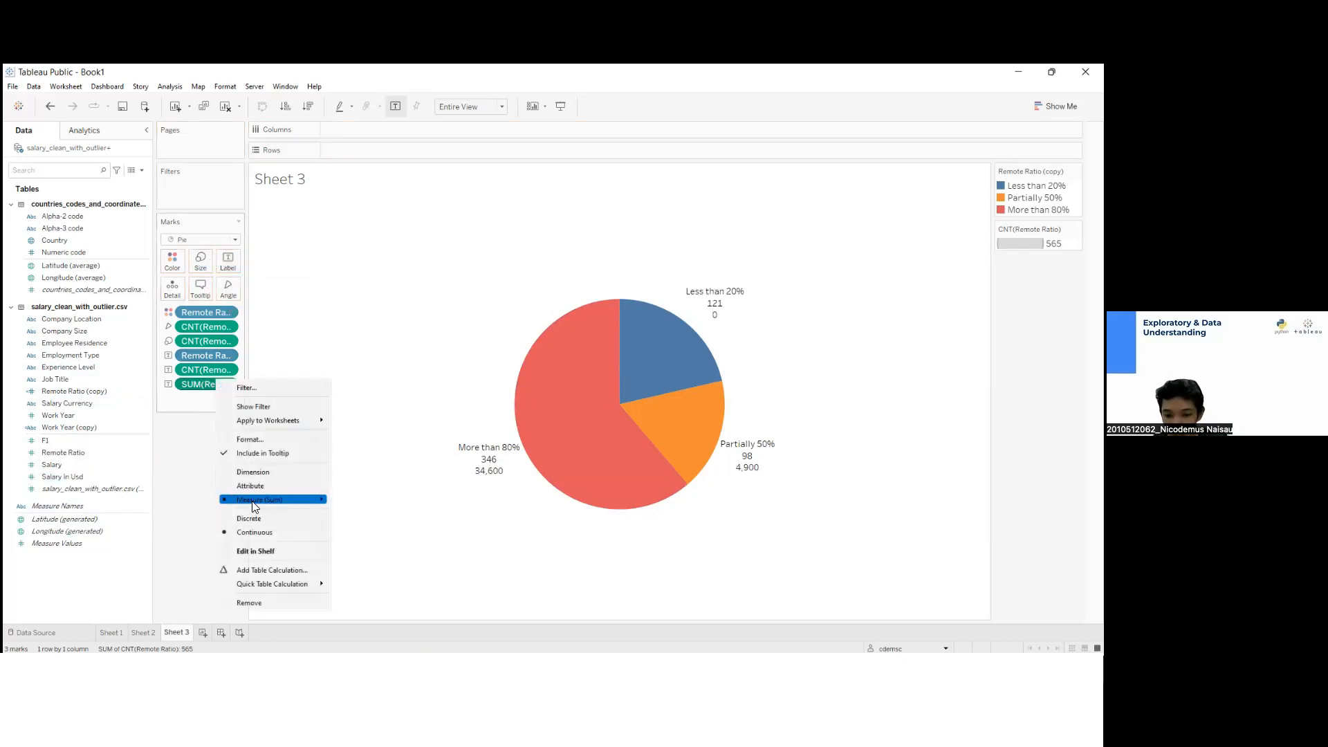
{"action": "mouse_move", "coordinate": [276, 499]}
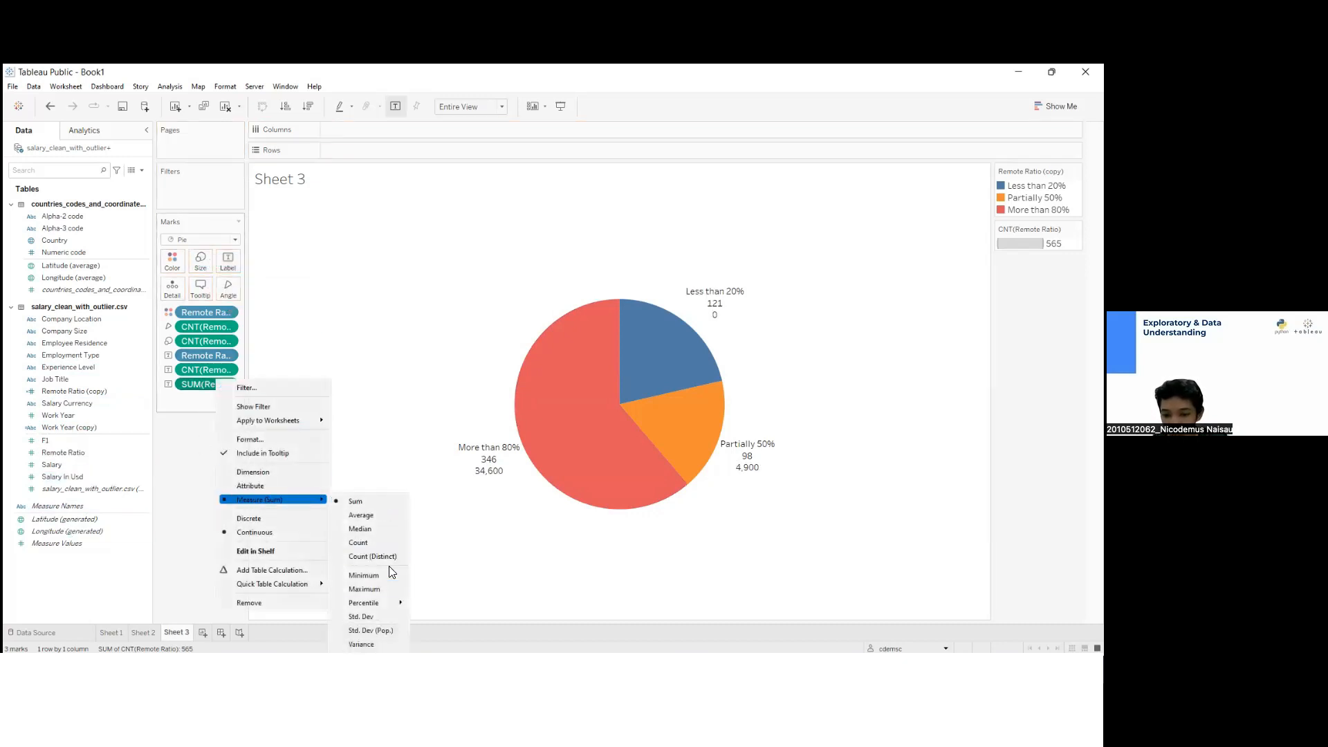
{"action": "left_click", "coordinate": [358, 542]}
Apply the Percent of Total quick table calculation to the pie chart's Remote Ratio count label
{"action": "right_click", "coordinate": [212, 370]}
{"action": "mouse_move", "coordinate": [262, 571]}
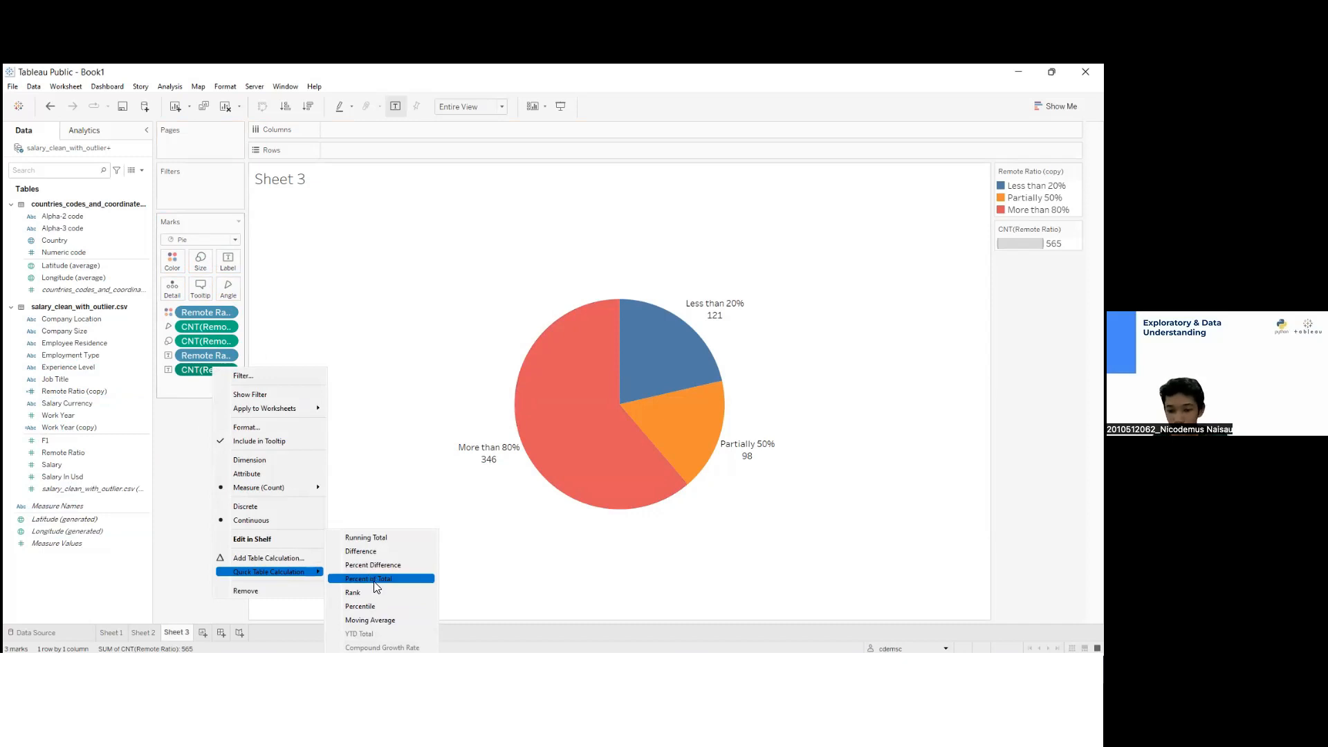
{"action": "left_click", "coordinate": [373, 582]}
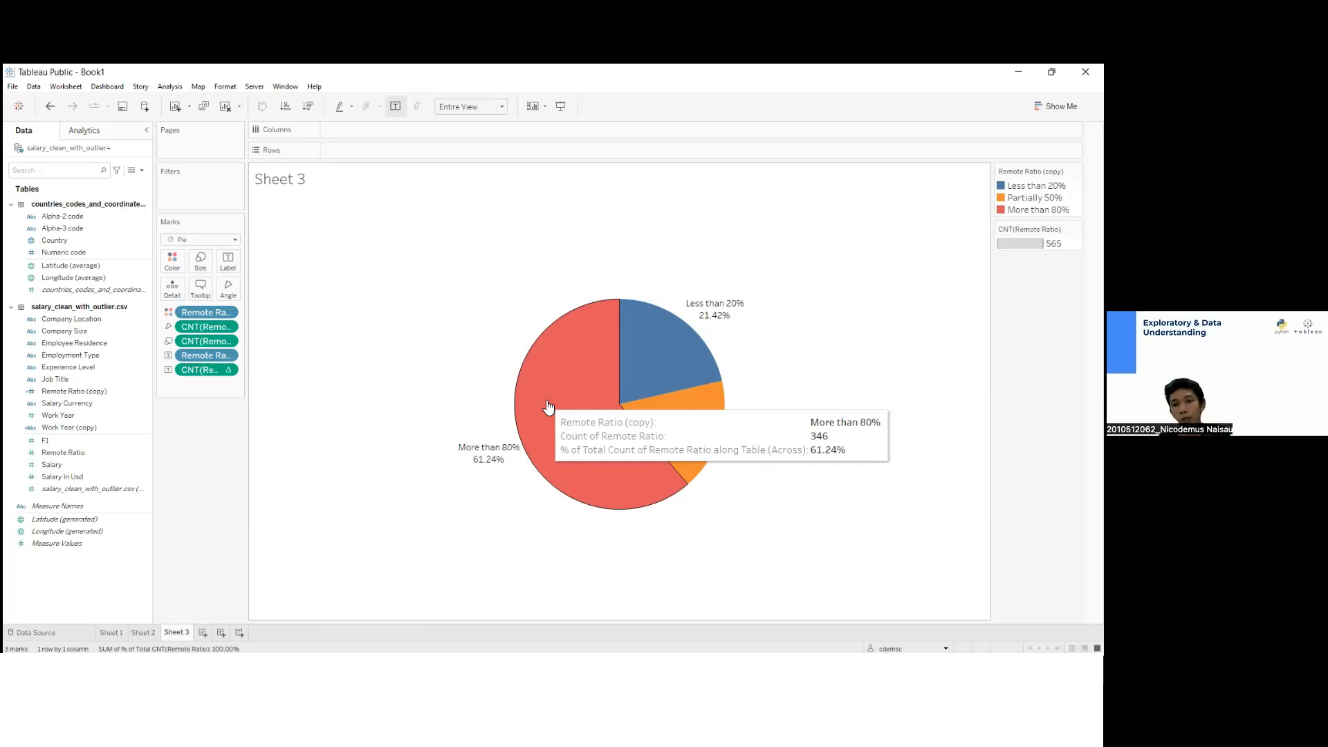
Replace the pie chart's sheet title with "Bagaimana proporsi tiap Remote ratio?"
{"action": "double_click", "coordinate": [305, 182]}
{"action": "left_click_drag", "start_coordinate": [476, 268], "coordinate": [385, 271]}
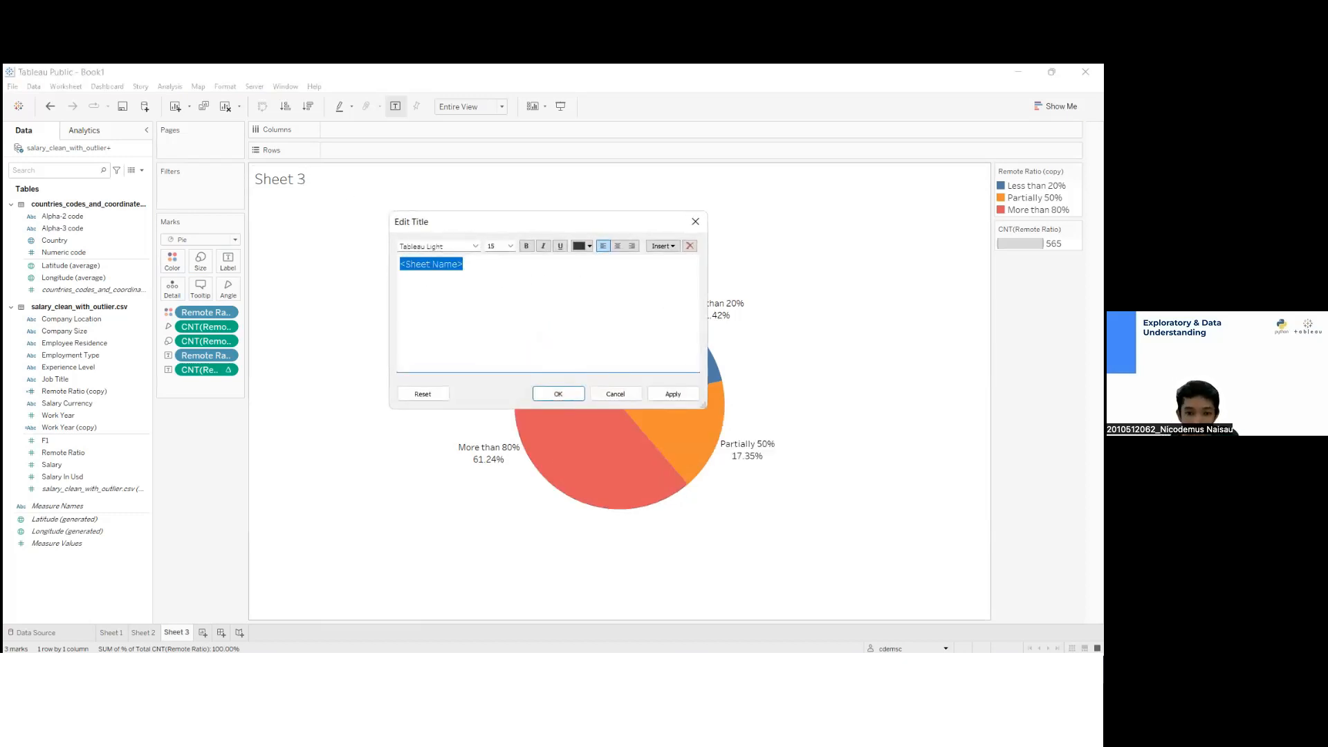
{"action": "key", "text": "alt+Tab"}
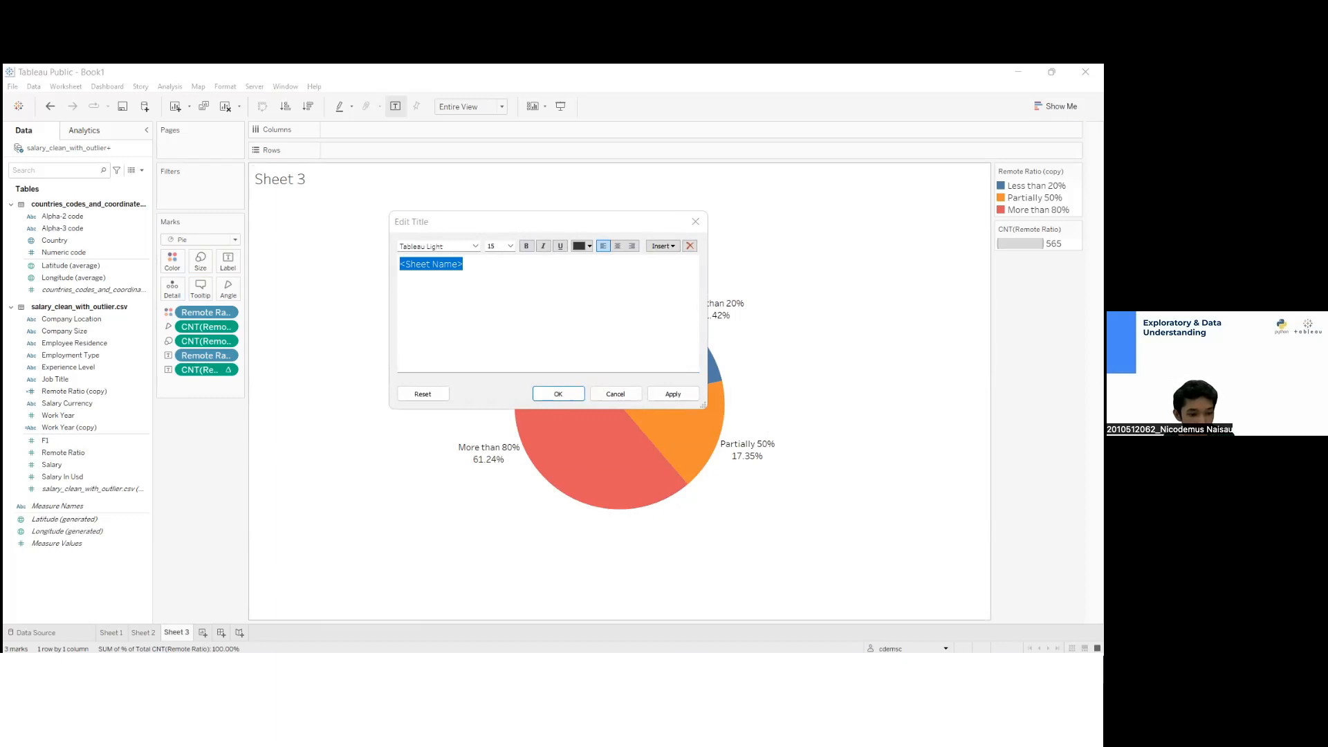
{"action": "left_click", "coordinate": [569, 329]}
{"action": "key", "text": "ctrl+a"}
{"action": "type", "text": "Bagaimana proporsi"}
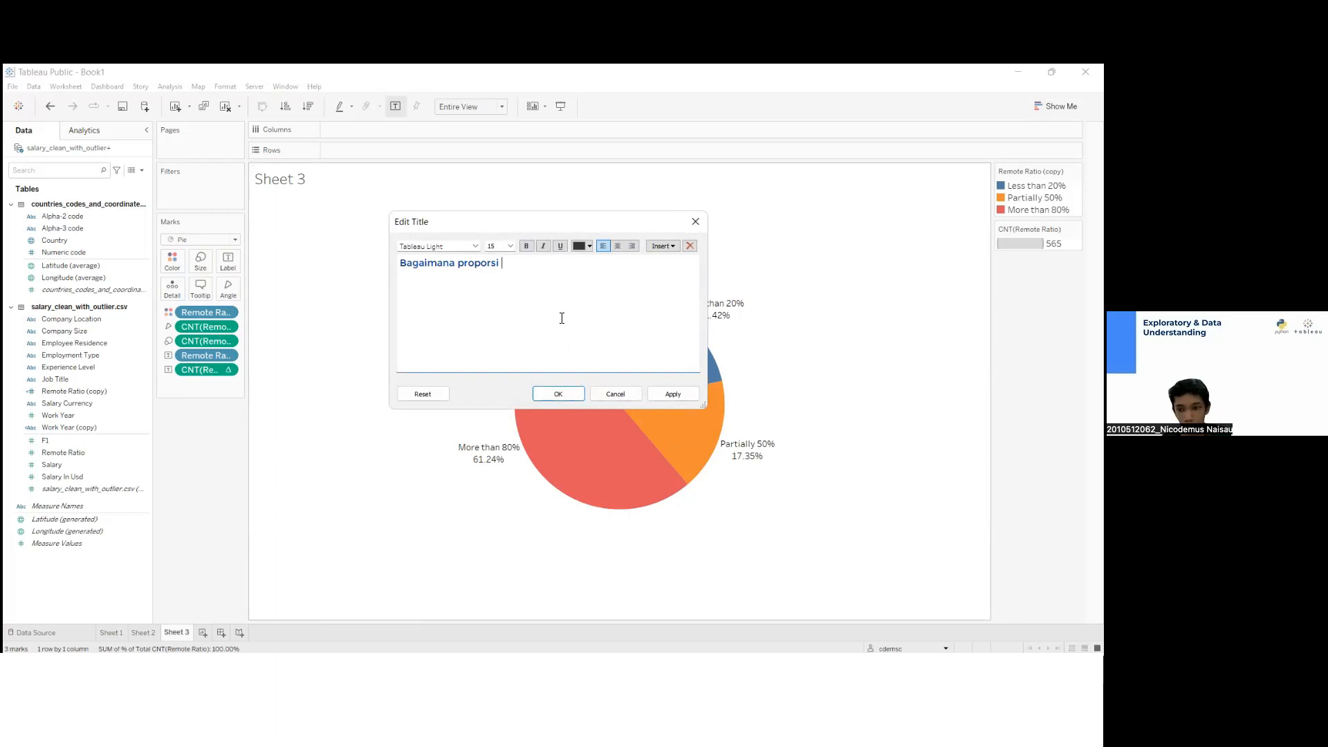
{"action": "type", "text": "tiap Remote ratio?"}
{"action": "left_click", "coordinate": [670, 393]}
{"action": "left_click", "coordinate": [567, 395]}
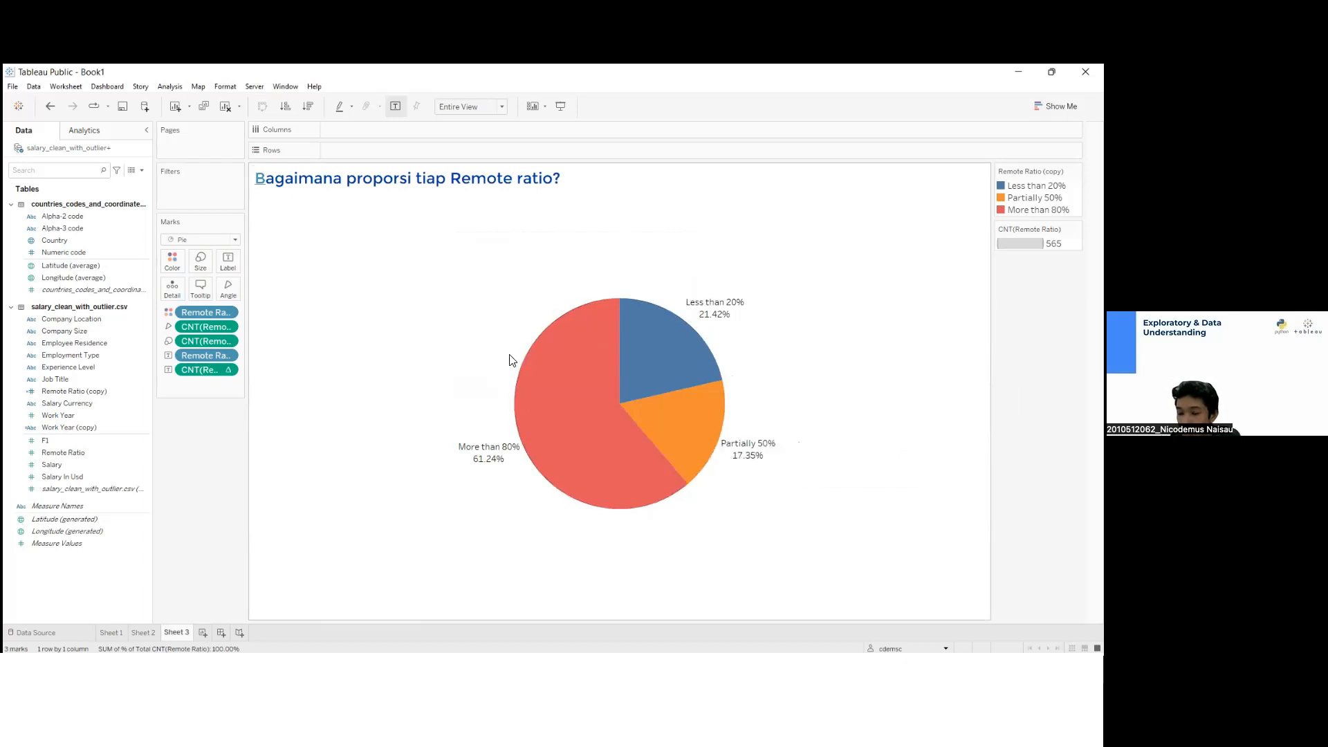
{"action": "mouse_move", "coordinate": [578, 337]}
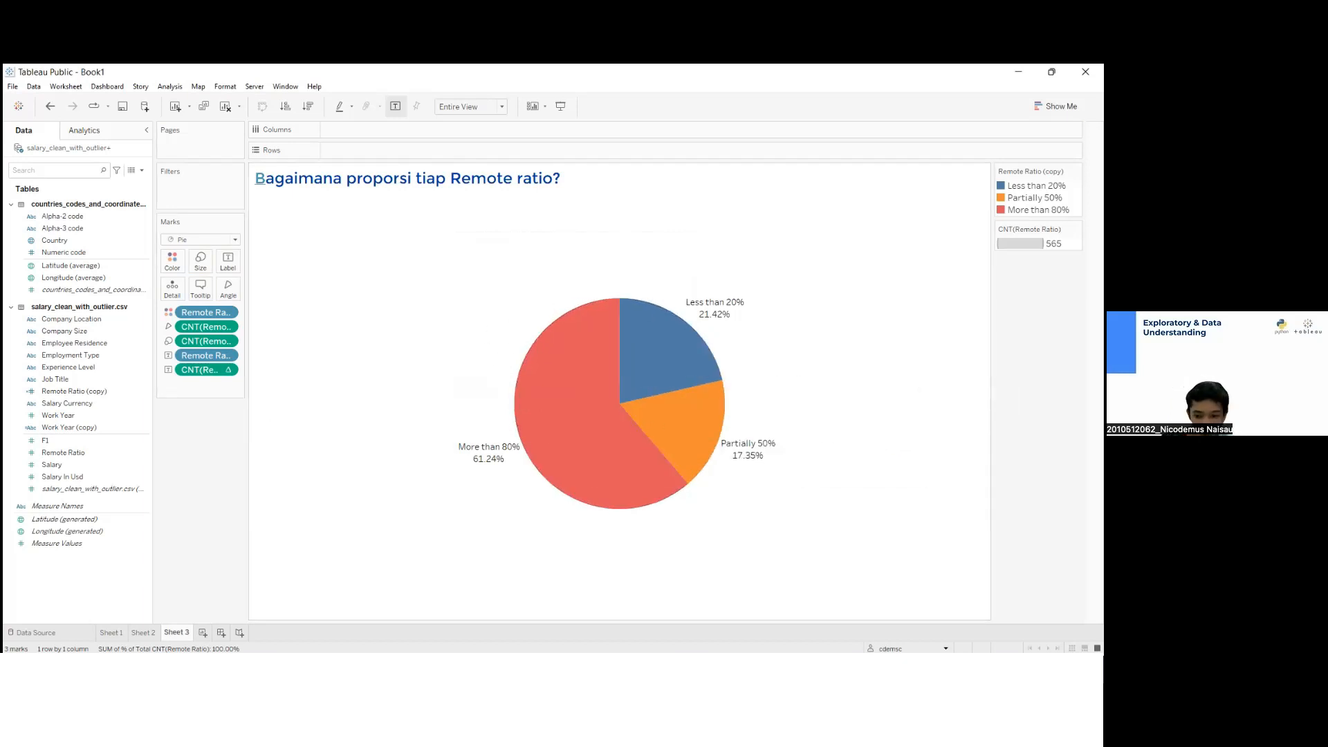
Create another worksheet and place Remote Ratio (copy) in its columns
{"action": "left_click", "coordinate": [202, 632]}
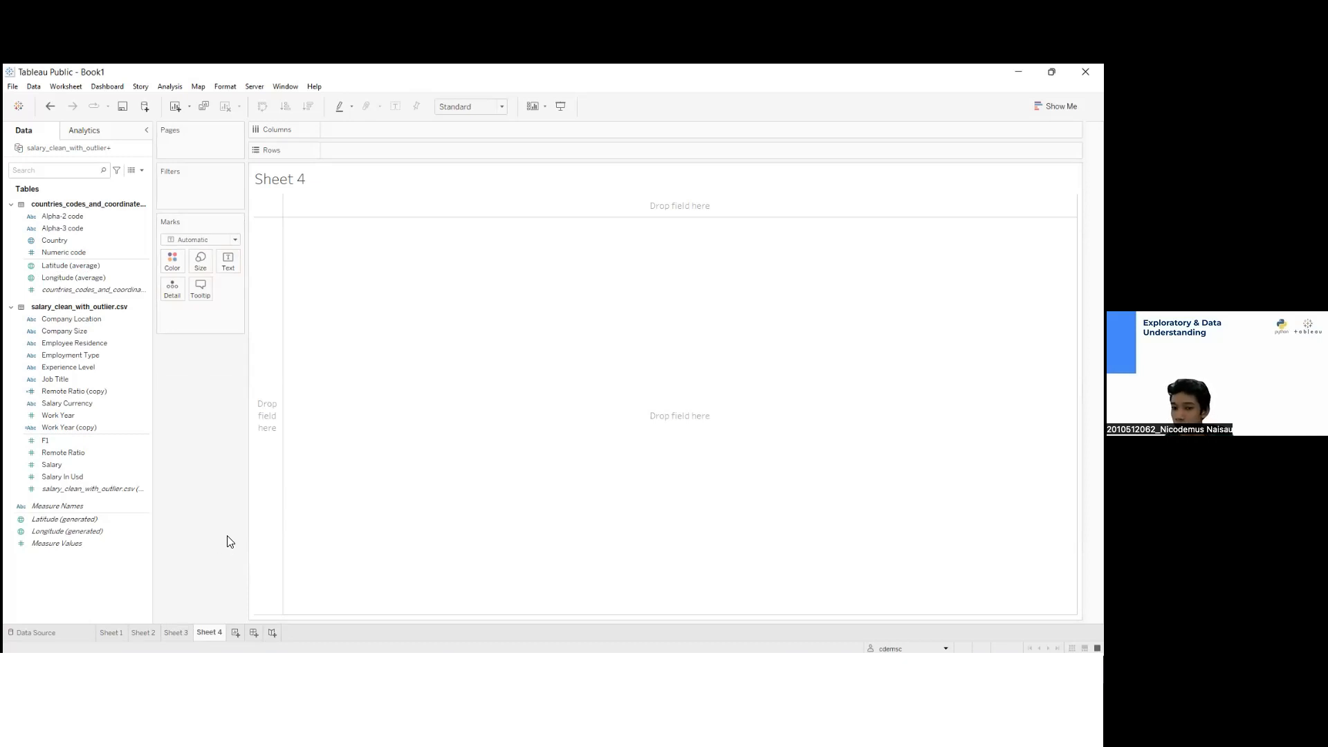
{"action": "left_click", "coordinate": [130, 468]}
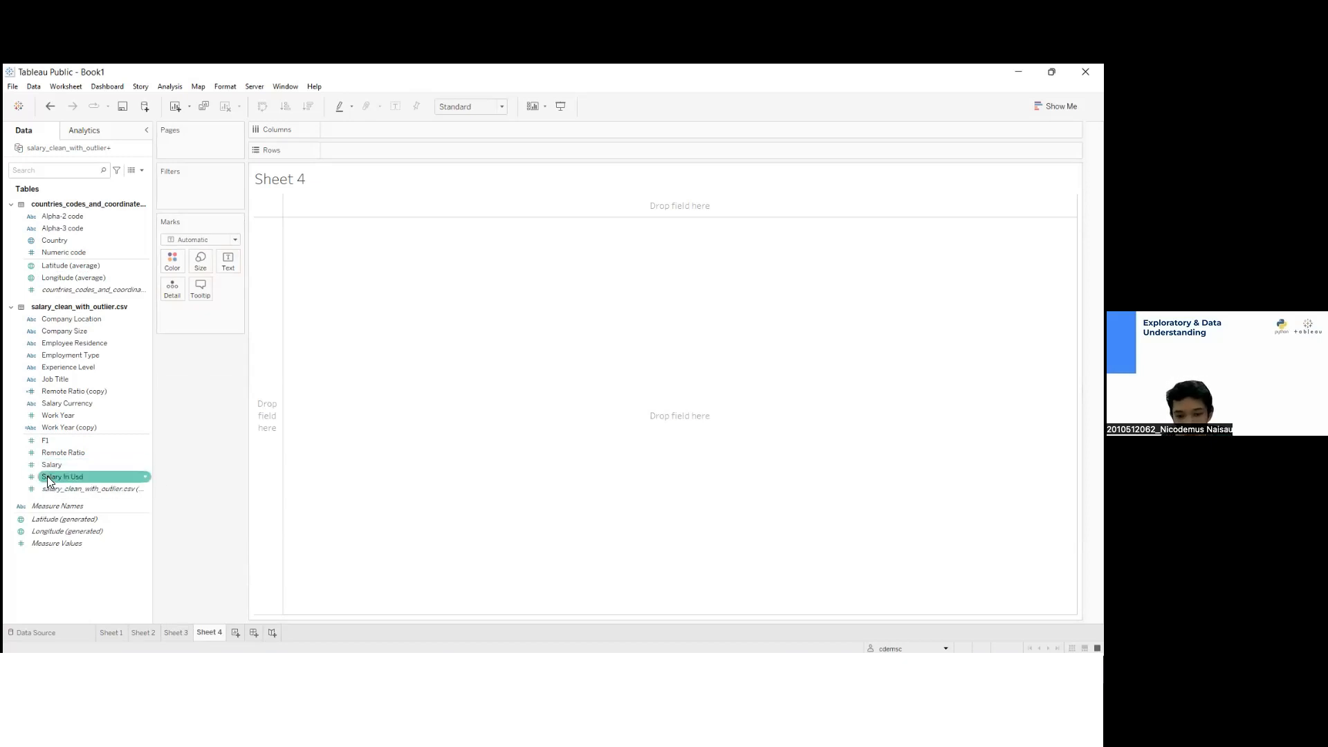
{"action": "left_click", "coordinate": [83, 453]}
{"action": "left_click", "coordinate": [87, 415]}
{"action": "left_click", "coordinate": [79, 392]}
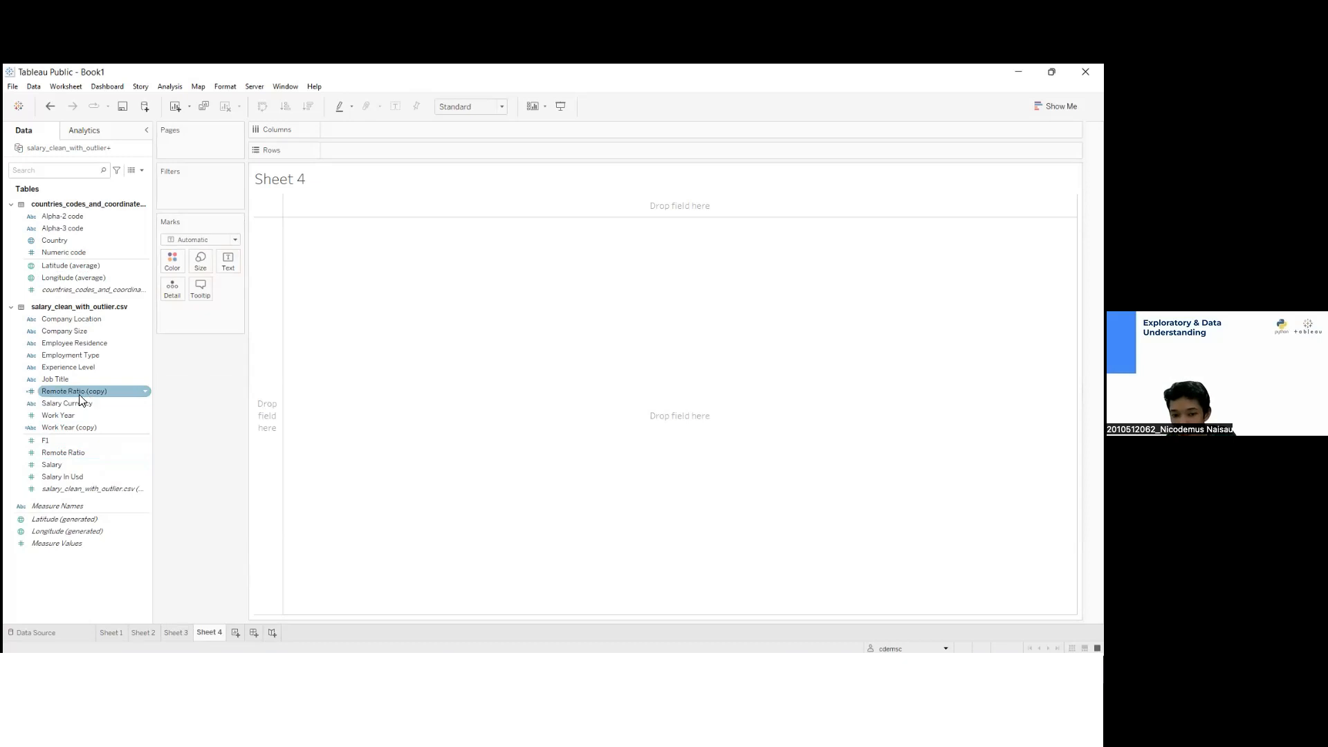
{"action": "left_click_drag", "start_coordinate": [67, 399], "coordinate": [85, 332]}
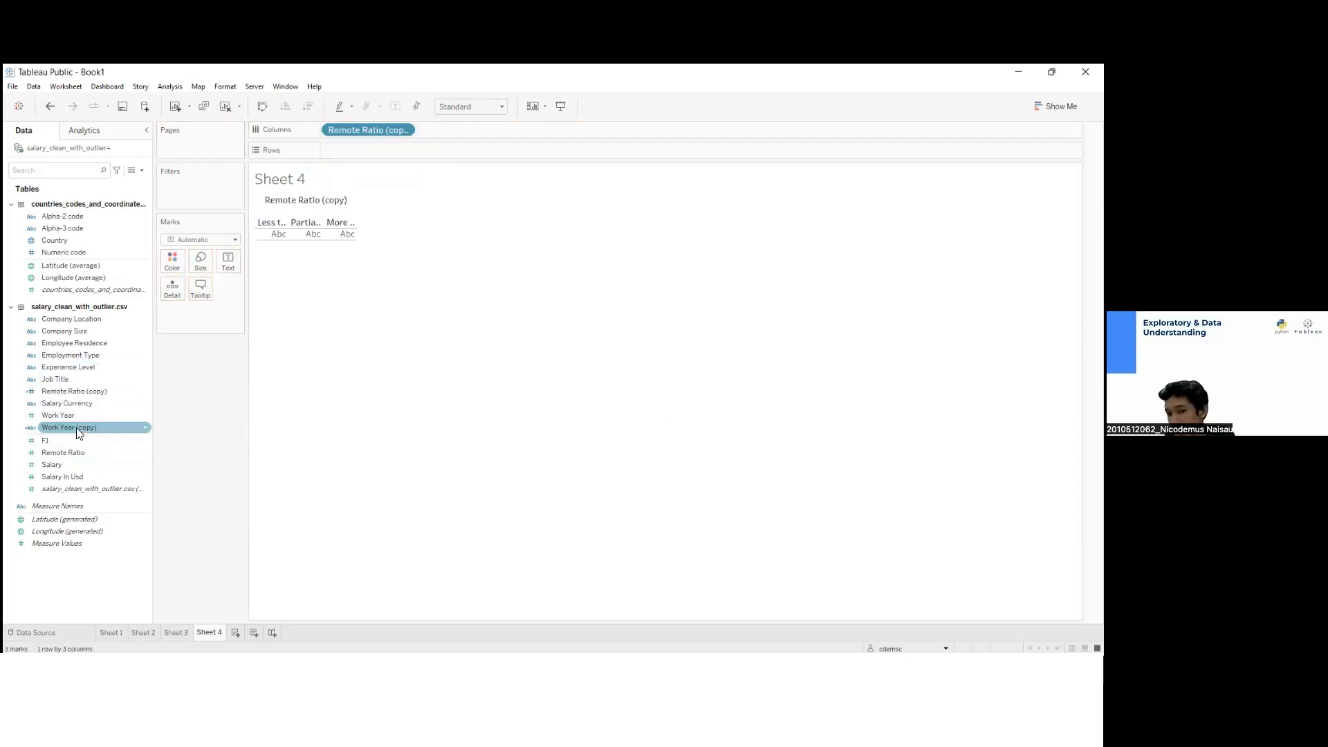
Add Salary In Usd to the rows as a dimension
{"action": "left_click_drag", "start_coordinate": [67, 476], "coordinate": [398, 155]}
{"action": "right_click", "coordinate": [395, 150]}
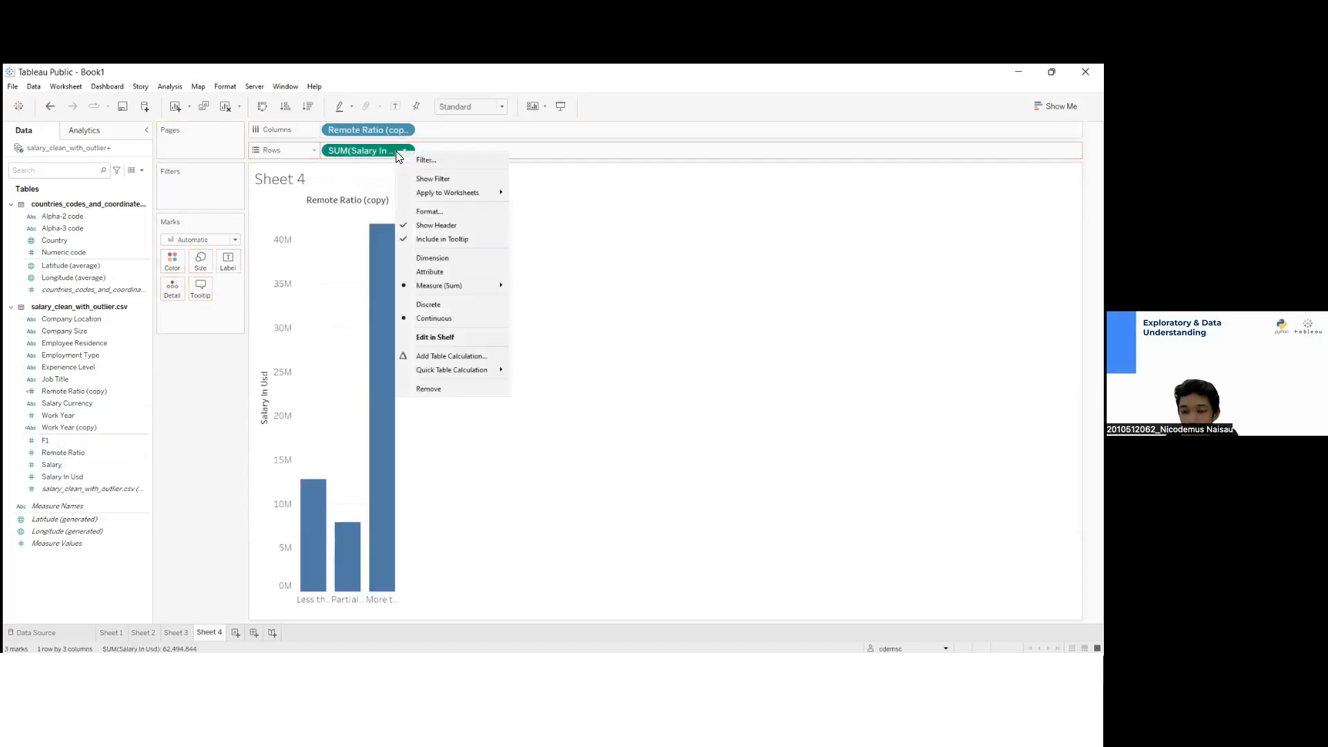
{"action": "left_click", "coordinate": [434, 258]}
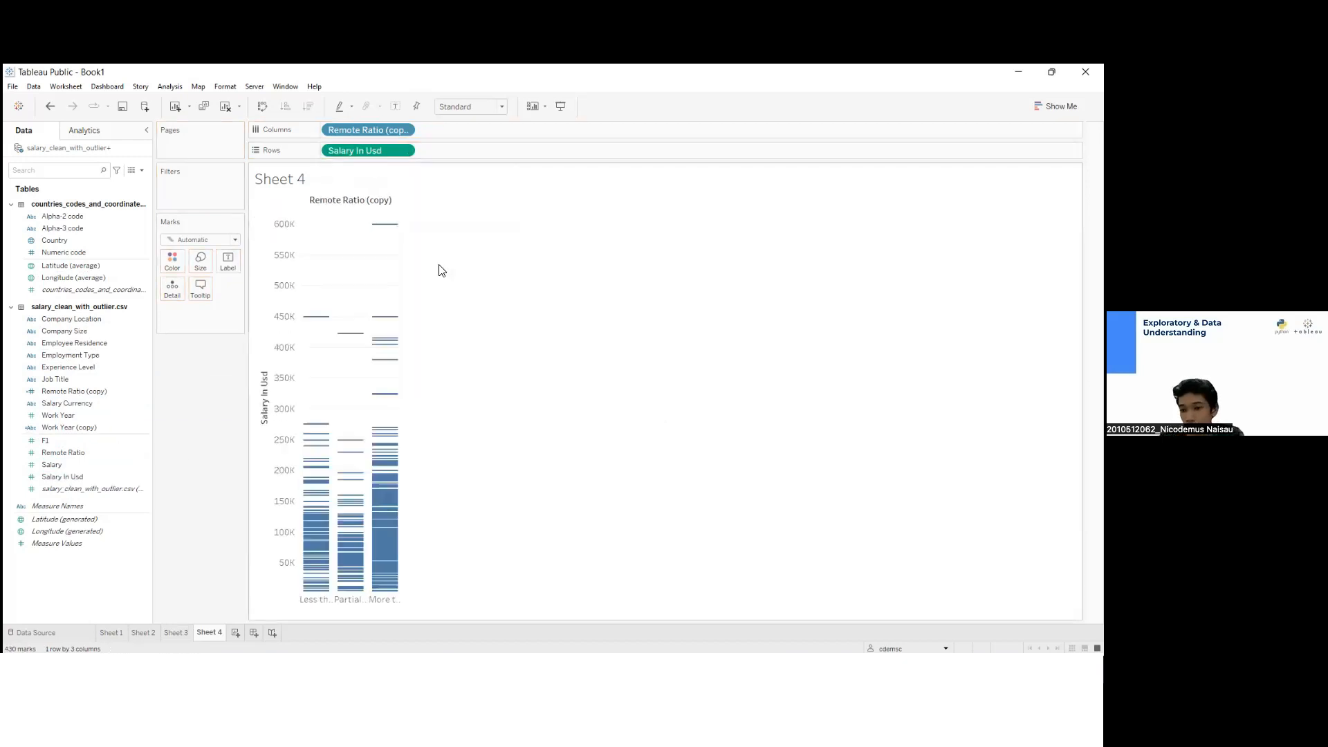
Change the salary chart's marks to minimum-size circles and add a box plot for each remote ratio
{"action": "left_click", "coordinate": [200, 261]}
{"action": "left_click_drag", "start_coordinate": [270, 291], "coordinate": [201, 293]}
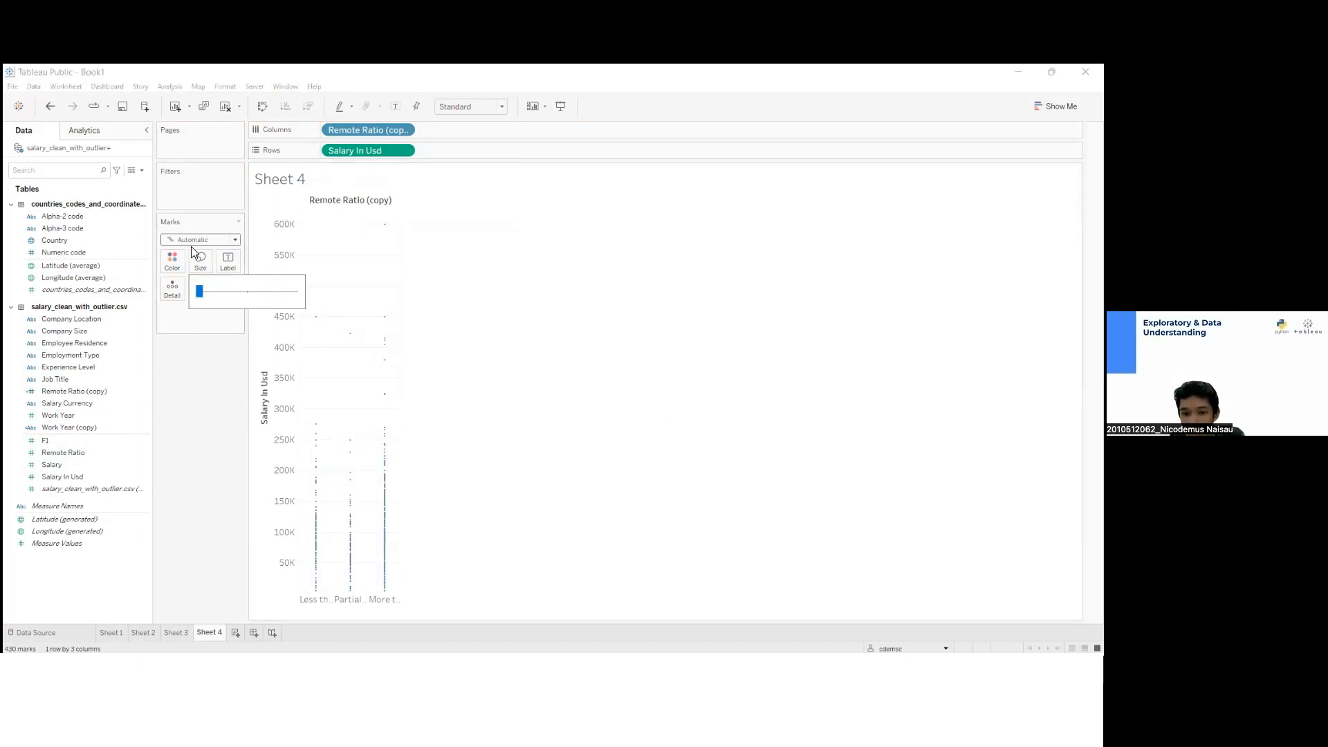
{"action": "left_click", "coordinate": [197, 239]}
{"action": "left_click", "coordinate": [186, 317]}
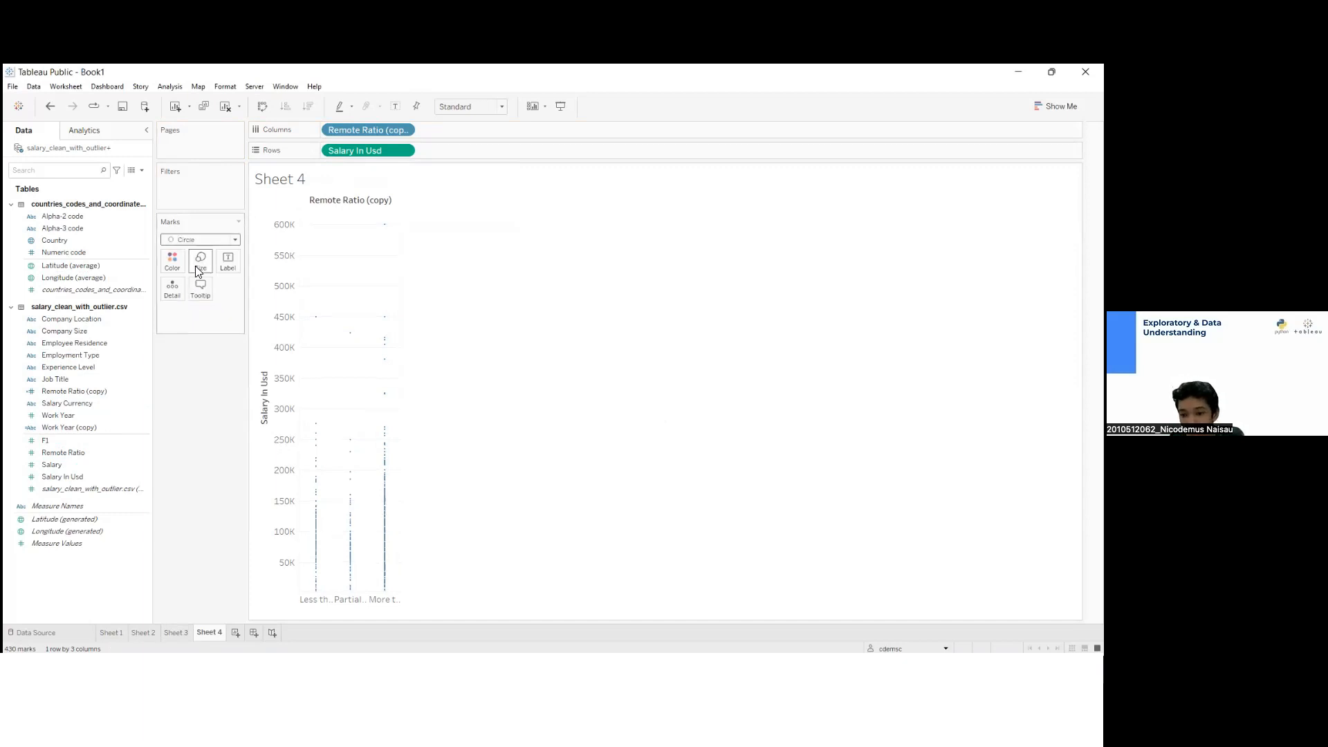
{"action": "left_click", "coordinate": [94, 133]}
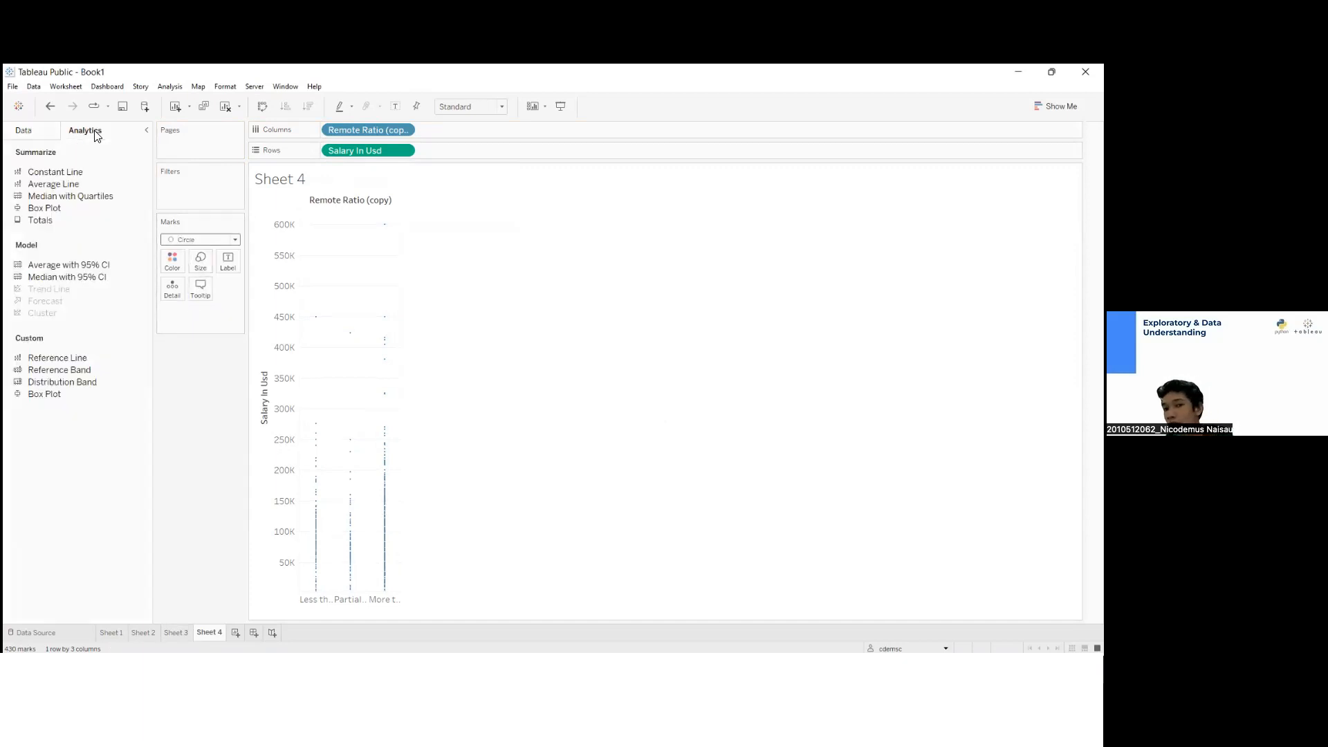
{"action": "left_click_drag", "start_coordinate": [42, 211], "coordinate": [355, 215]}
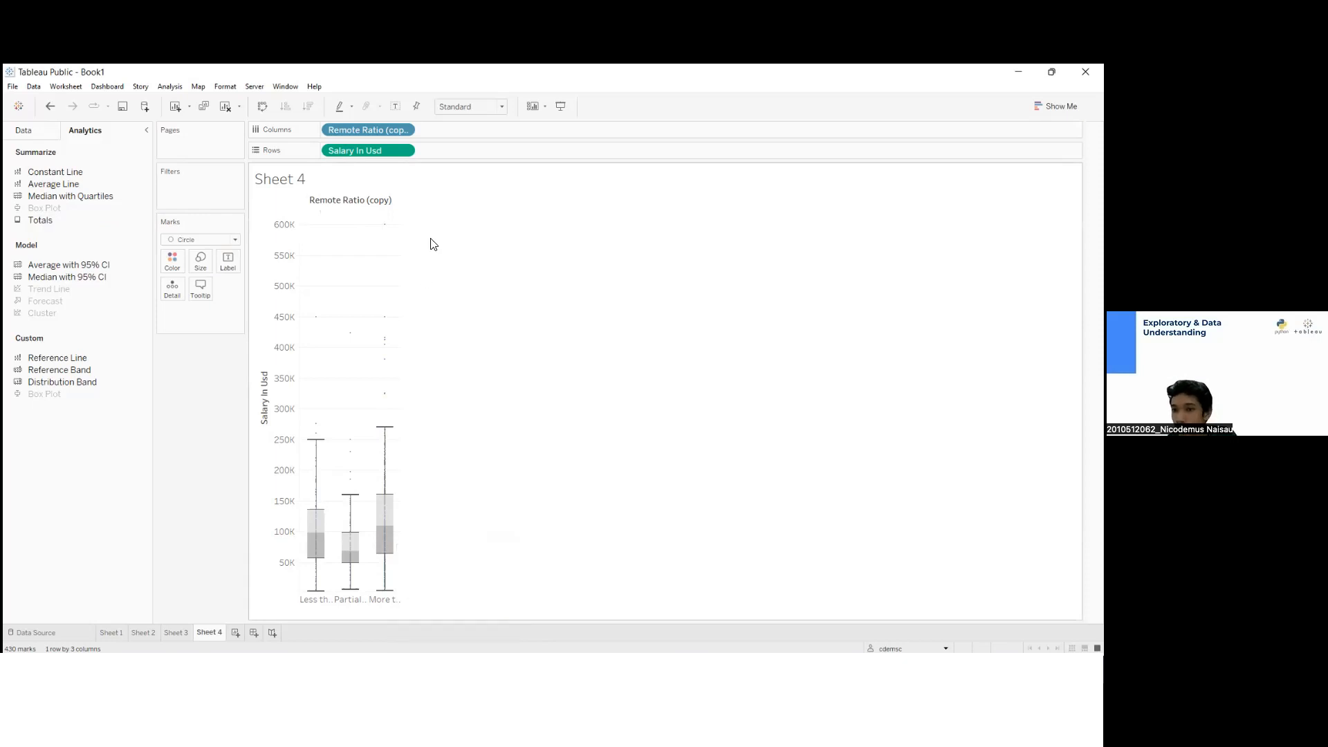
Fit the salary box plot to the entire view and inspect the summary values of the remote-ratio groups
{"action": "left_click", "coordinate": [502, 106]}
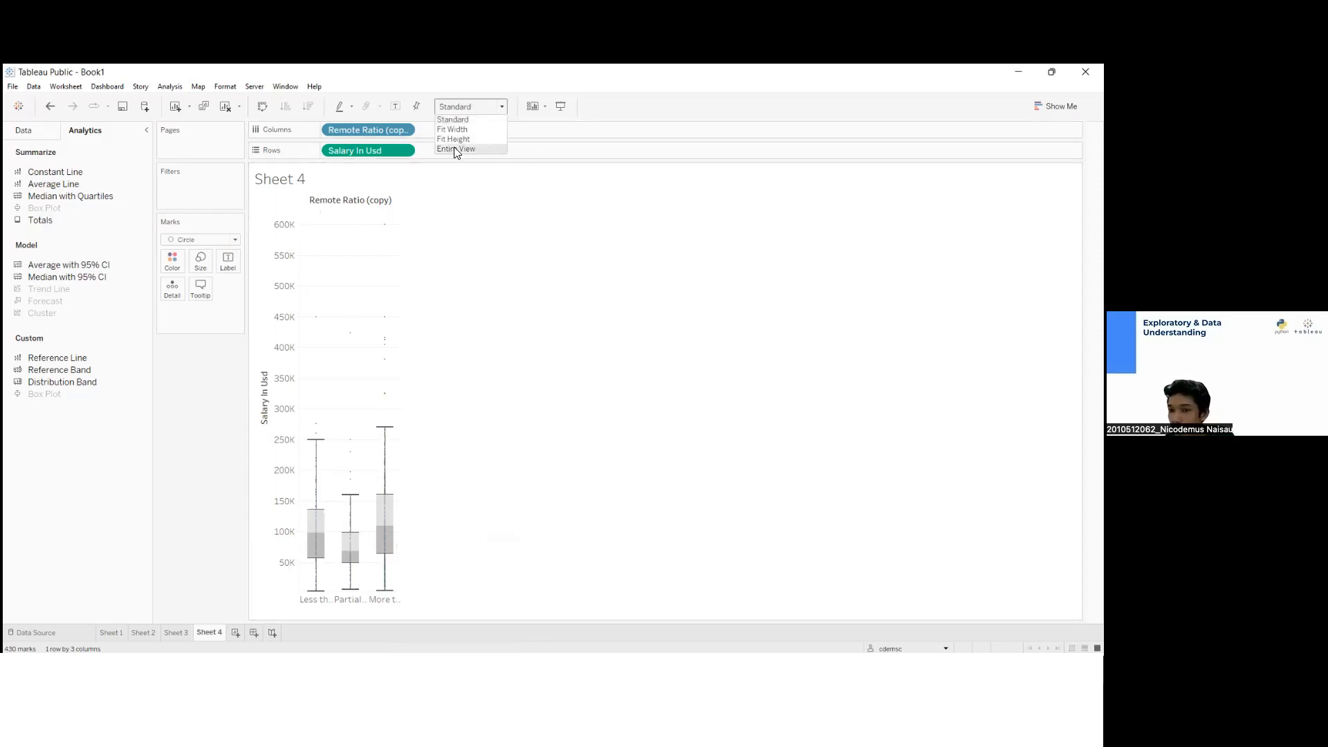
{"action": "left_click", "coordinate": [499, 153]}
{"action": "mouse_move", "coordinate": [399, 536]}
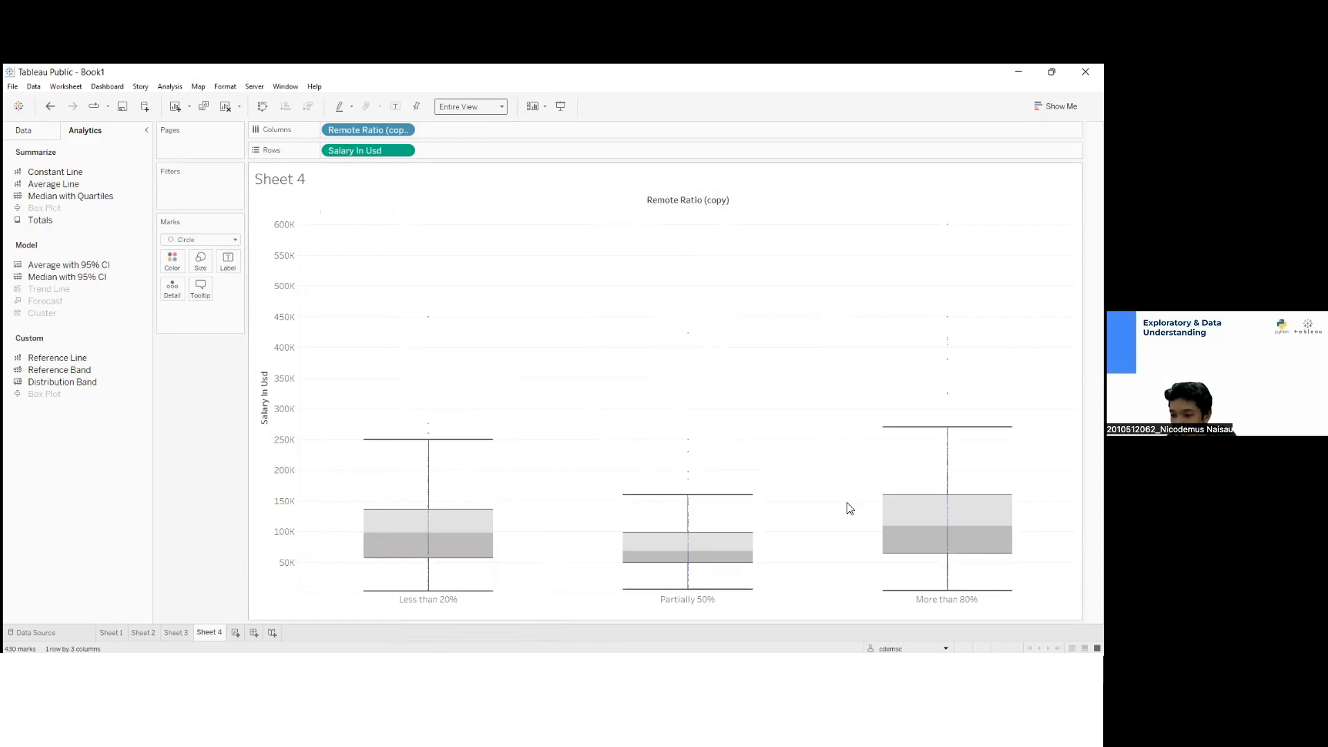
{"action": "mouse_move", "coordinate": [927, 435]}
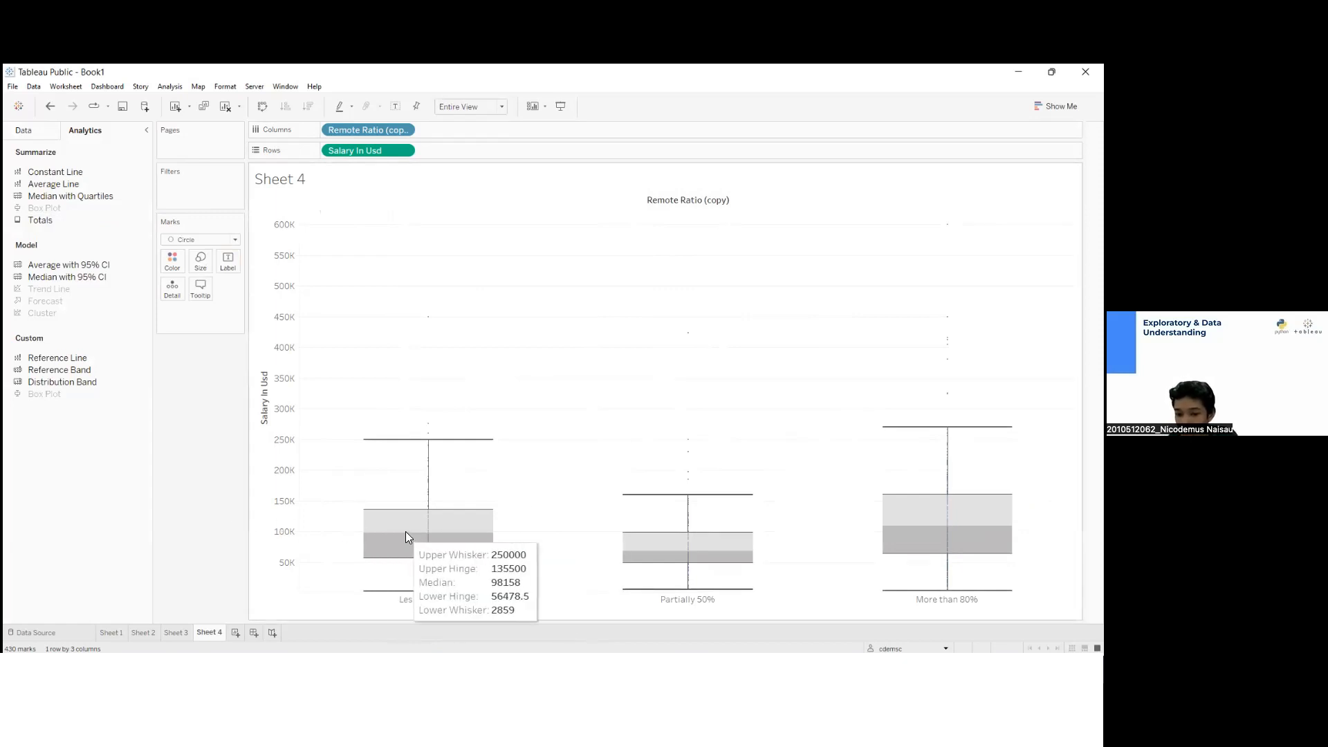
{"action": "mouse_move", "coordinate": [924, 538]}
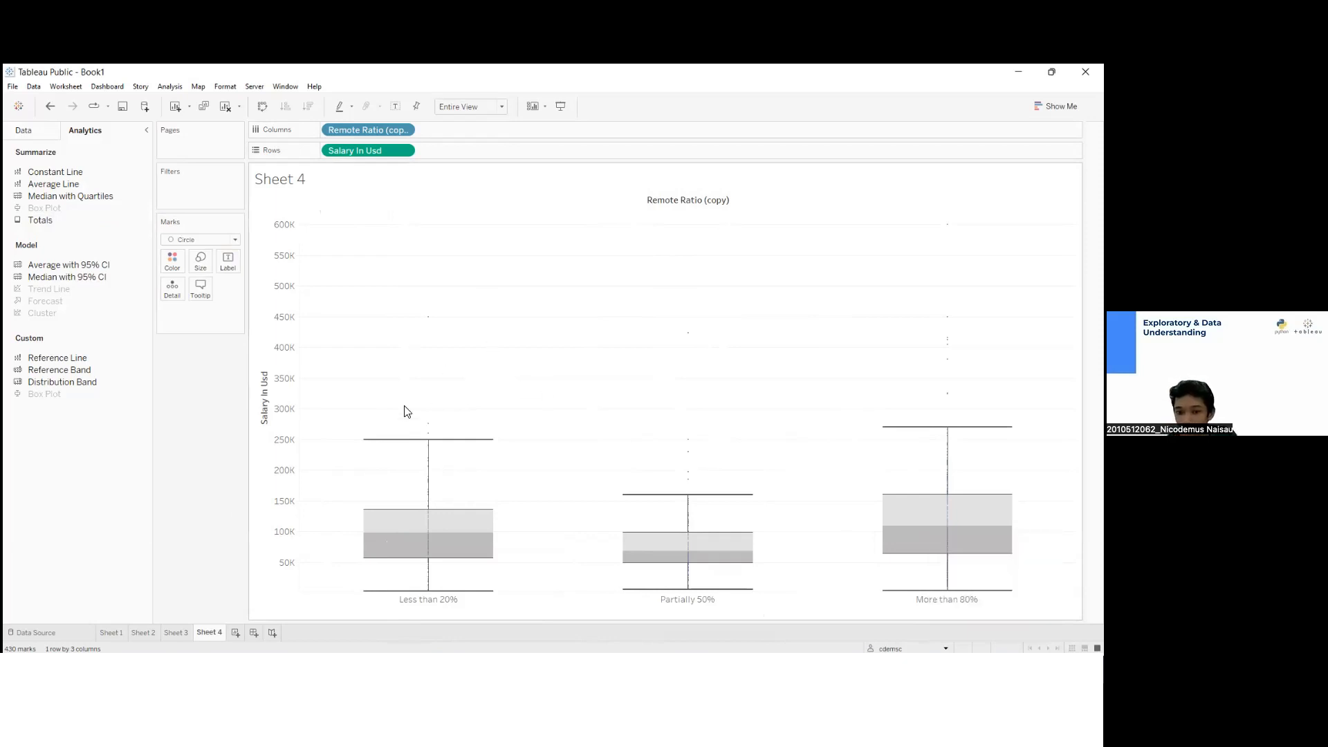
Change the box plot fill to Bright Blue and hide the underlying marks except outliers
{"action": "right_click", "coordinate": [452, 517]}
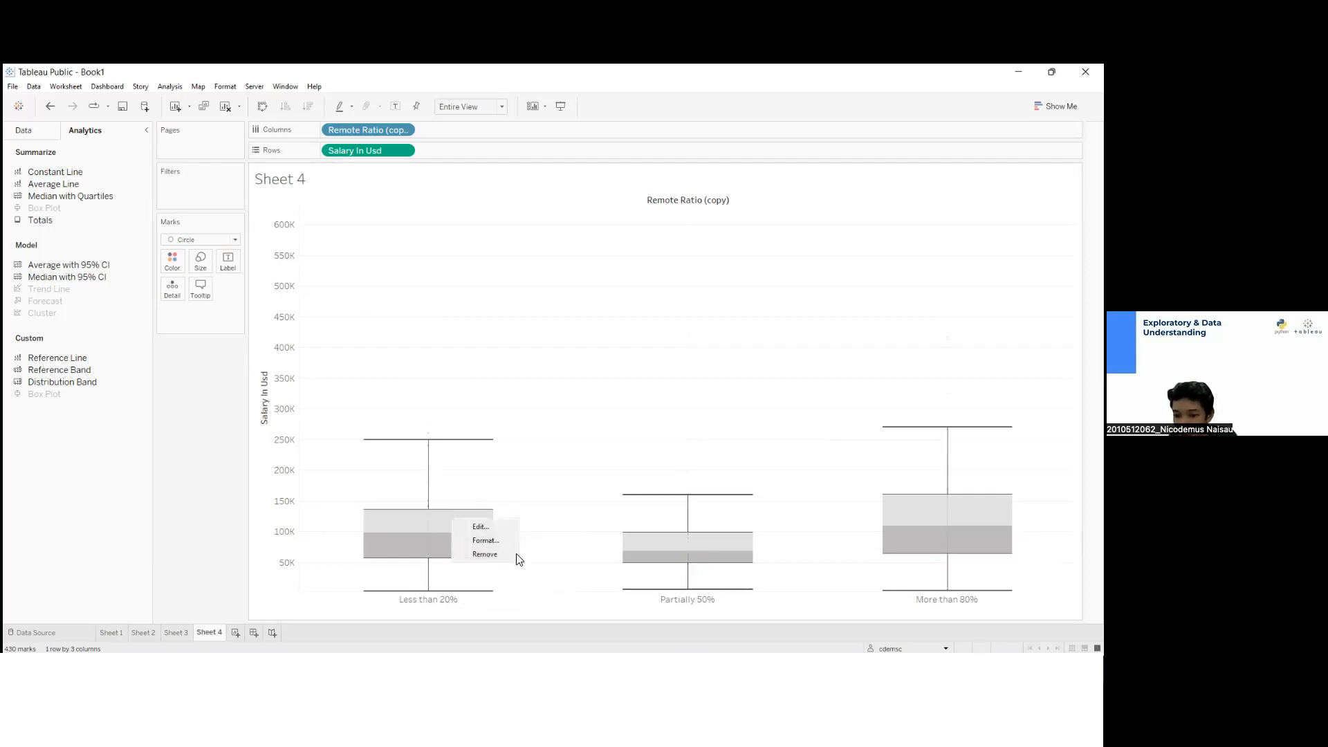
{"action": "left_click", "coordinate": [492, 527]}
{"action": "left_click", "coordinate": [529, 356]}
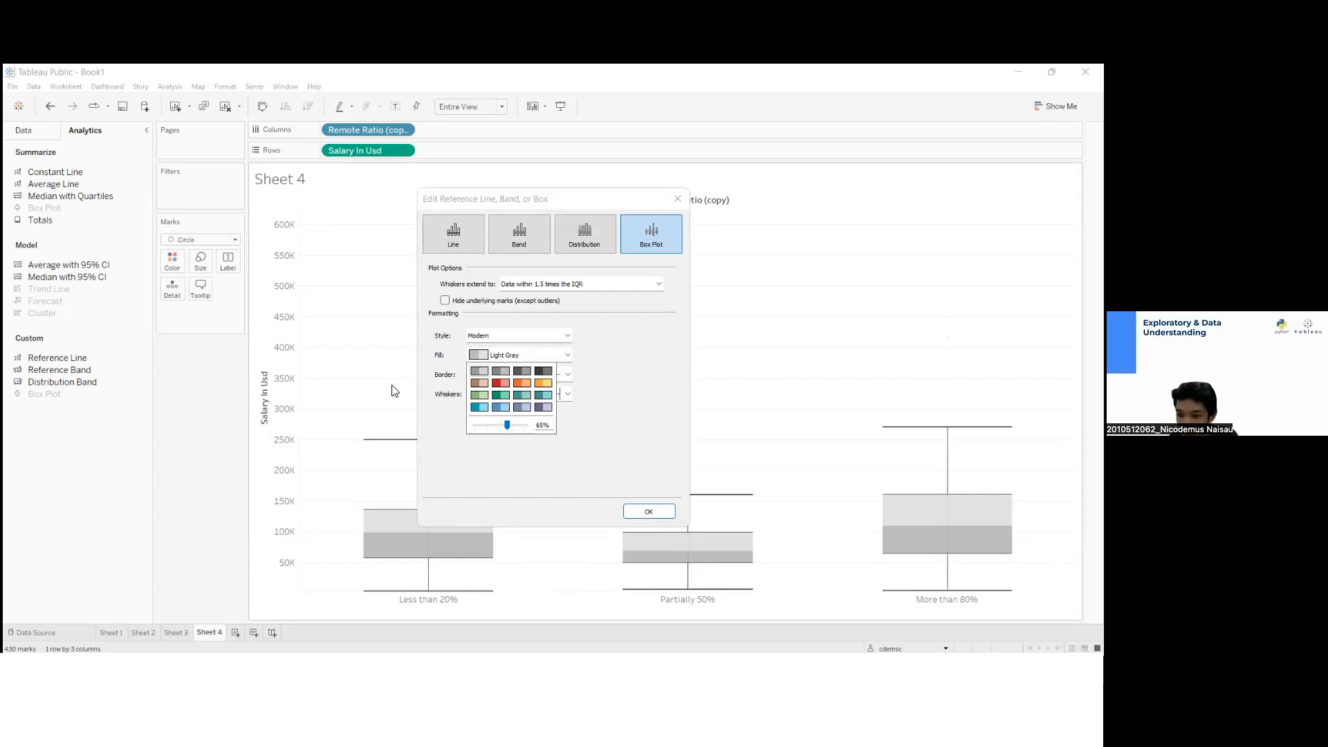
{"action": "left_click", "coordinate": [479, 406]}
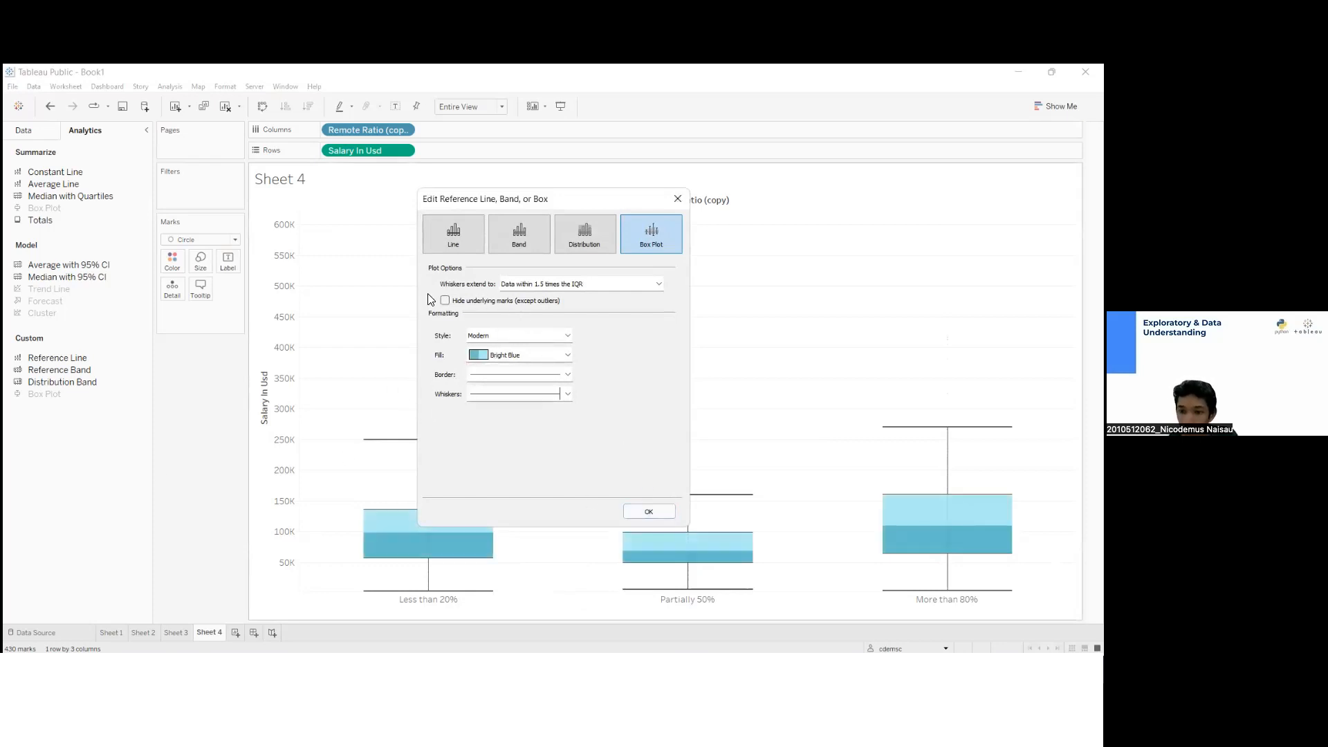
{"action": "left_click", "coordinate": [453, 301]}
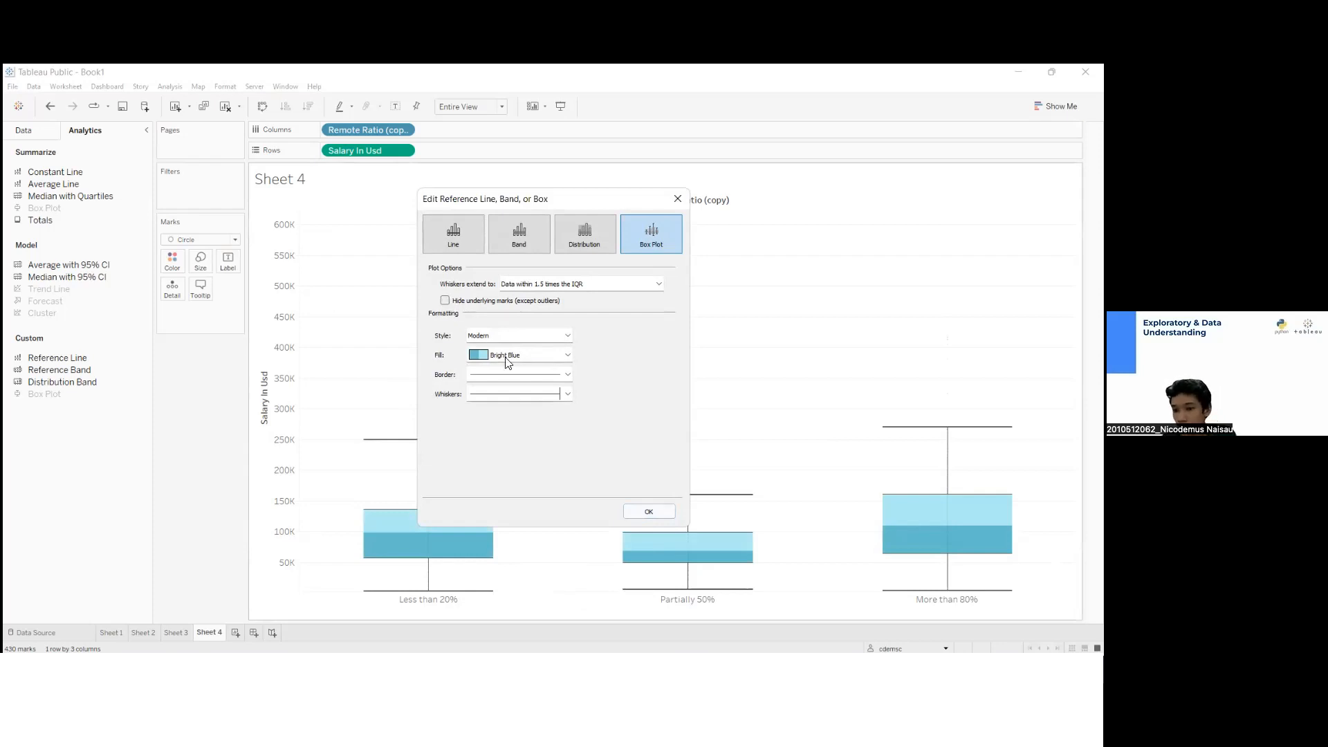
{"action": "left_click", "coordinate": [649, 511]}
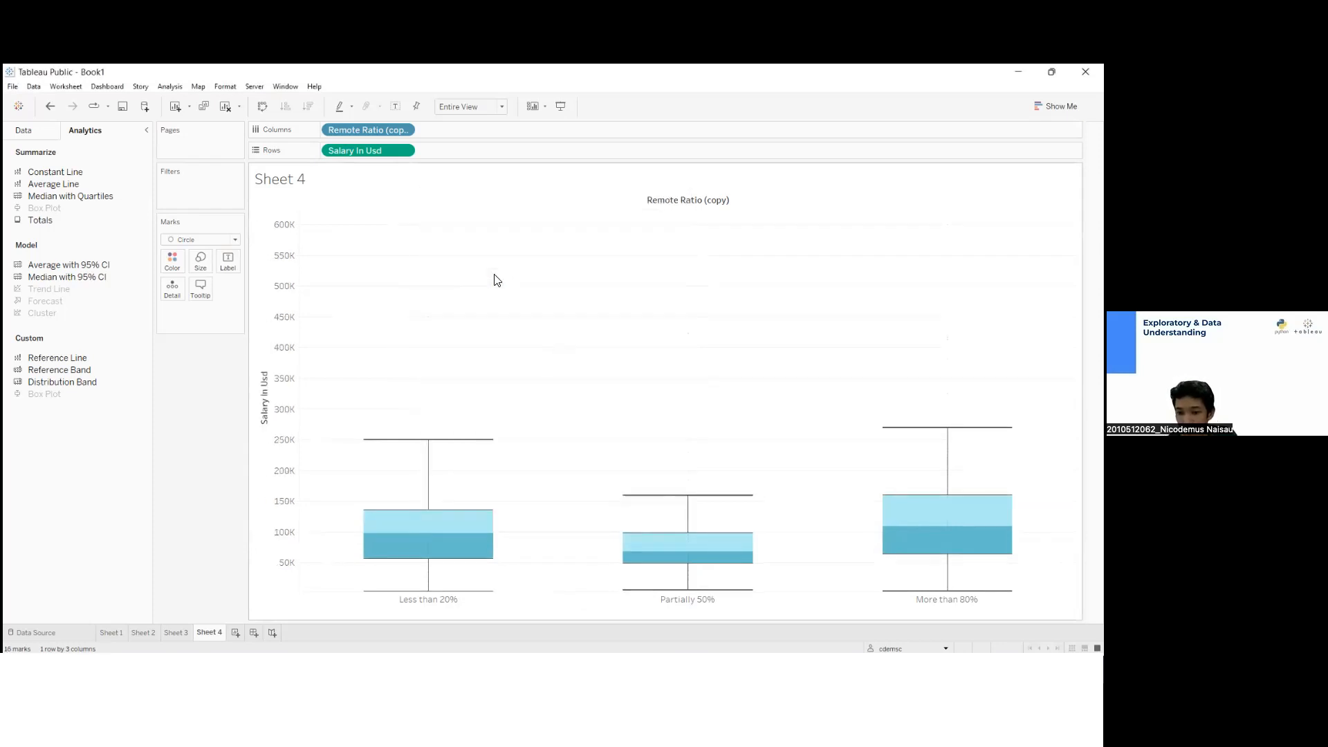
{"action": "mouse_move", "coordinate": [410, 509]}
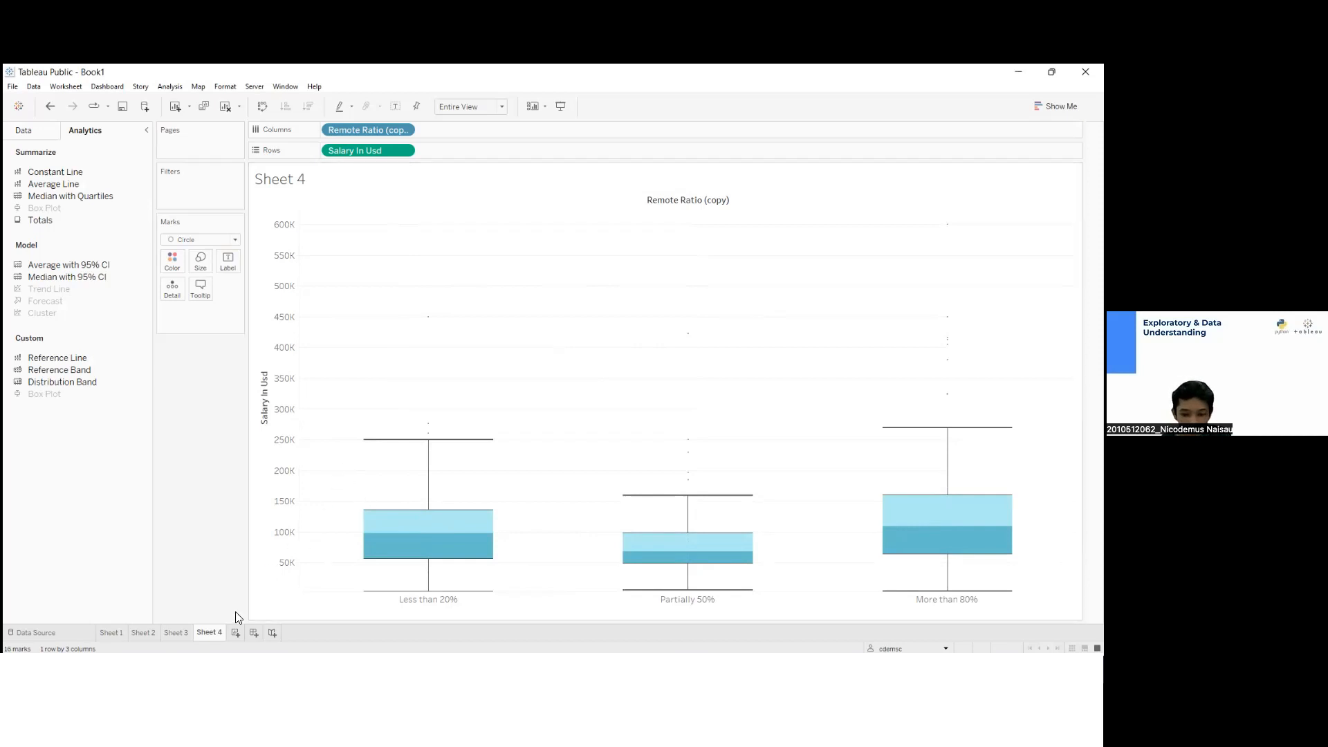
Create a new worksheet and build a map with Country and Company Location as detail fields
{"action": "left_click", "coordinate": [235, 632]}
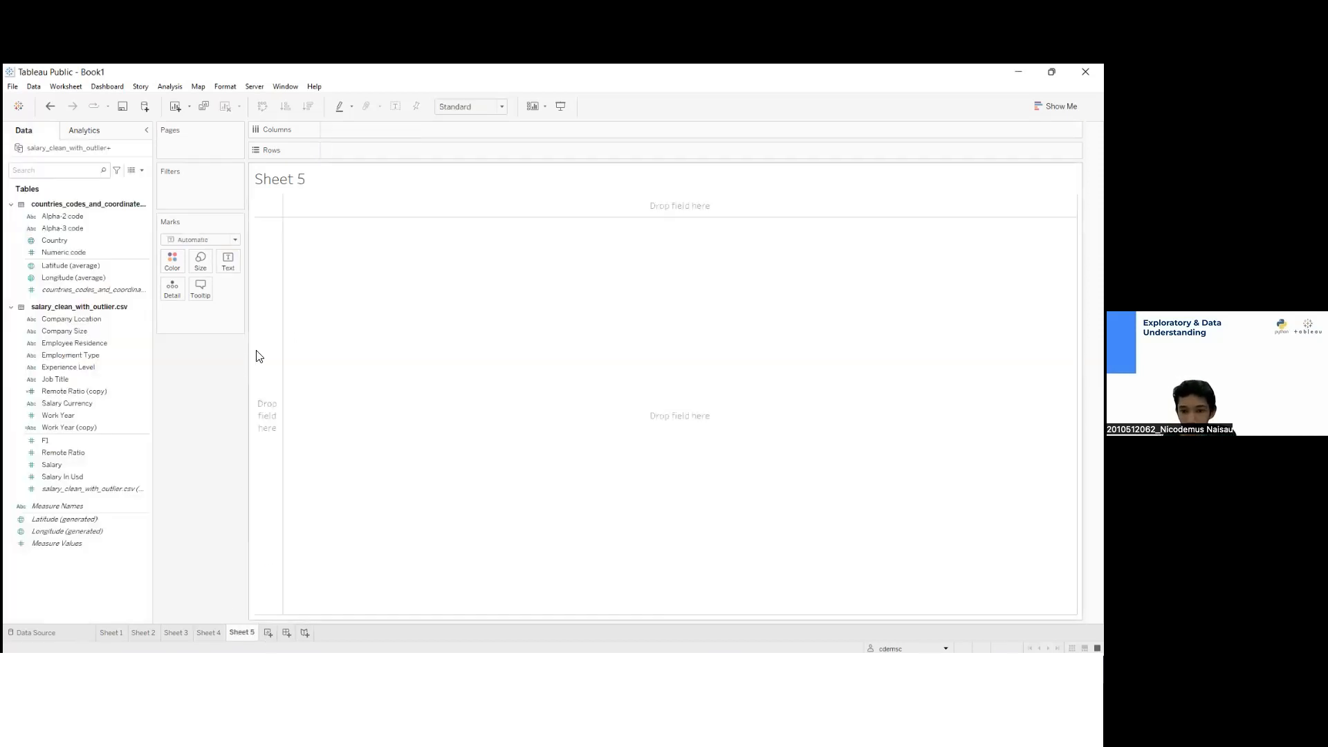
{"action": "key", "text": "alt+Tab"}
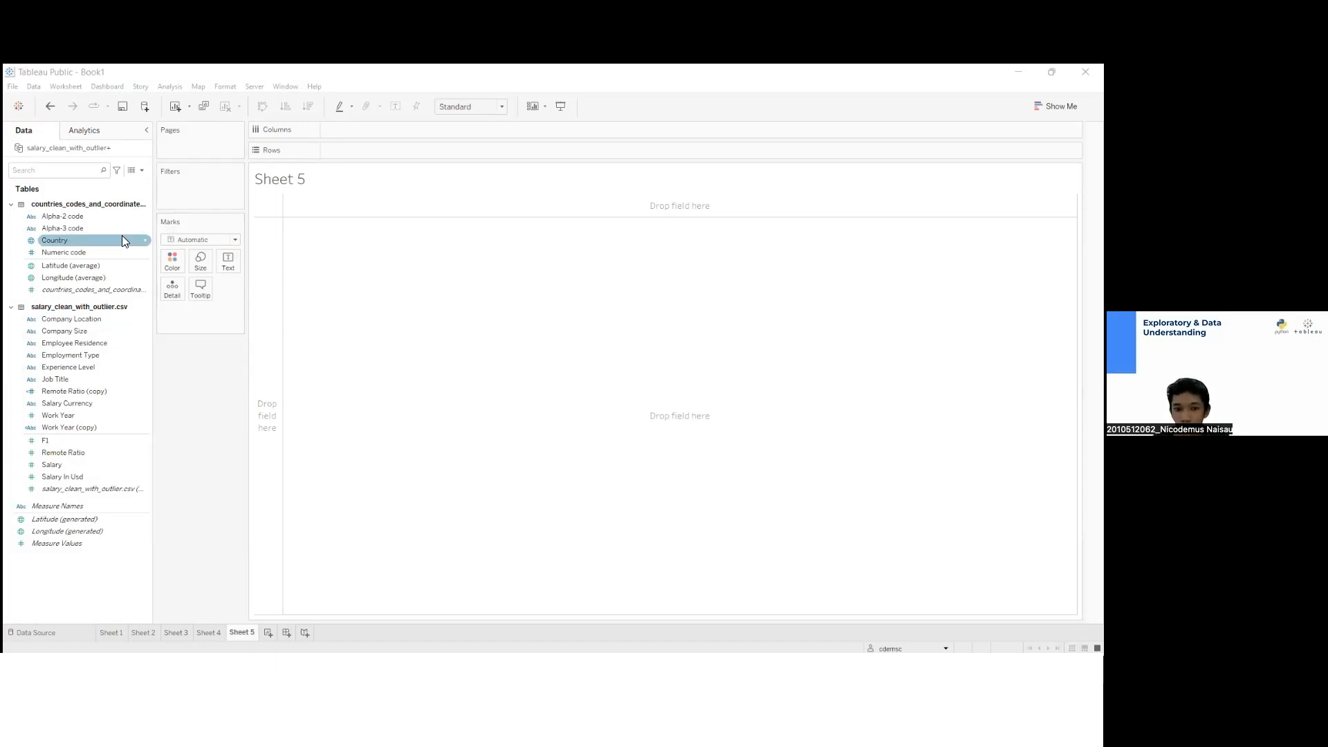
{"action": "left_click_drag", "start_coordinate": [54, 240], "coordinate": [141, 381]}
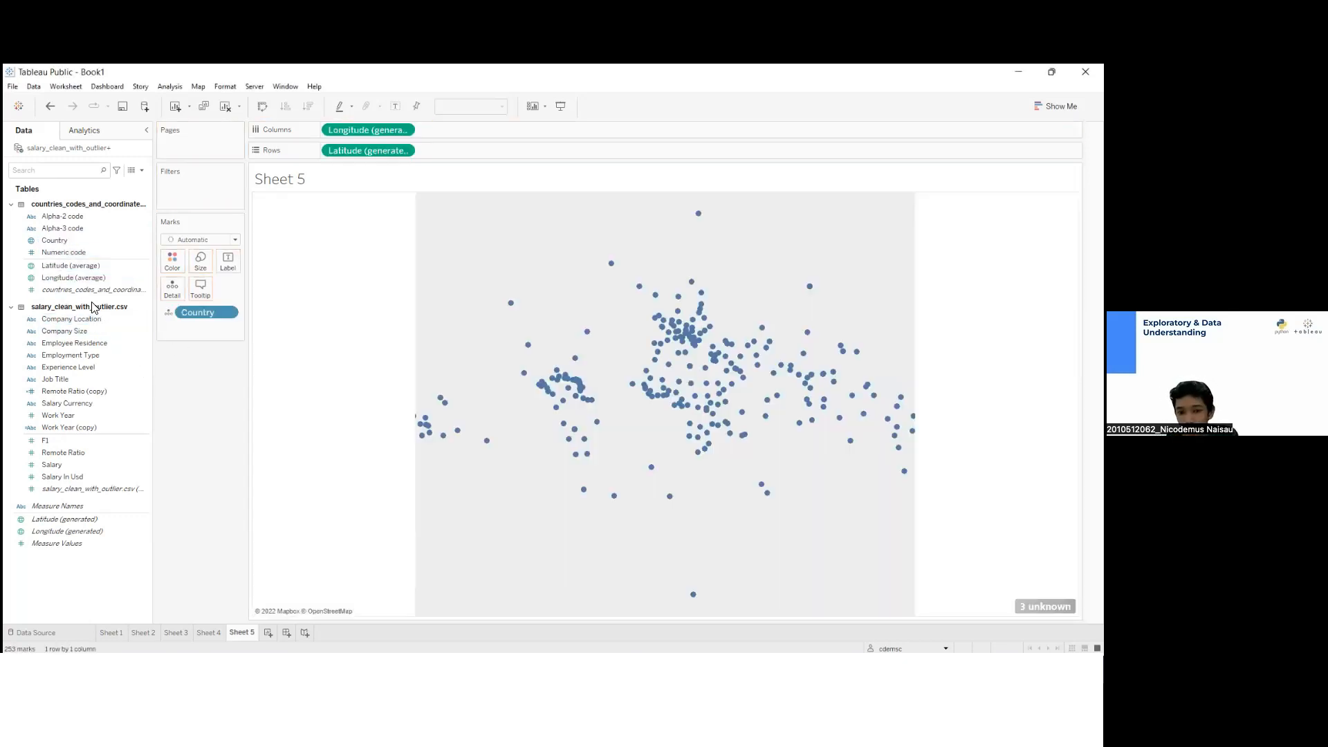
{"action": "left_click_drag", "start_coordinate": [67, 332], "coordinate": [212, 332]}
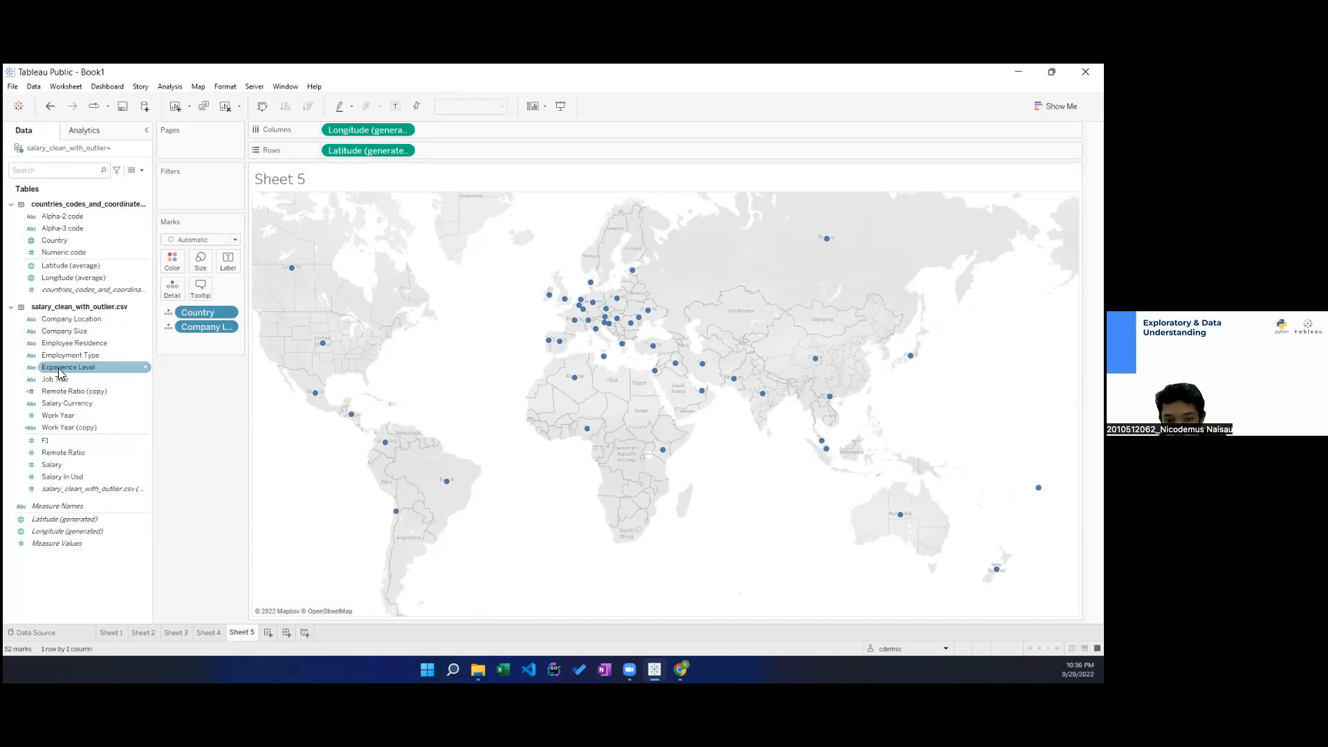
Color the map by Job Title with all members added, and aggregate that field as a Count measure
{"action": "left_click_drag", "start_coordinate": [60, 379], "coordinate": [181, 277]}
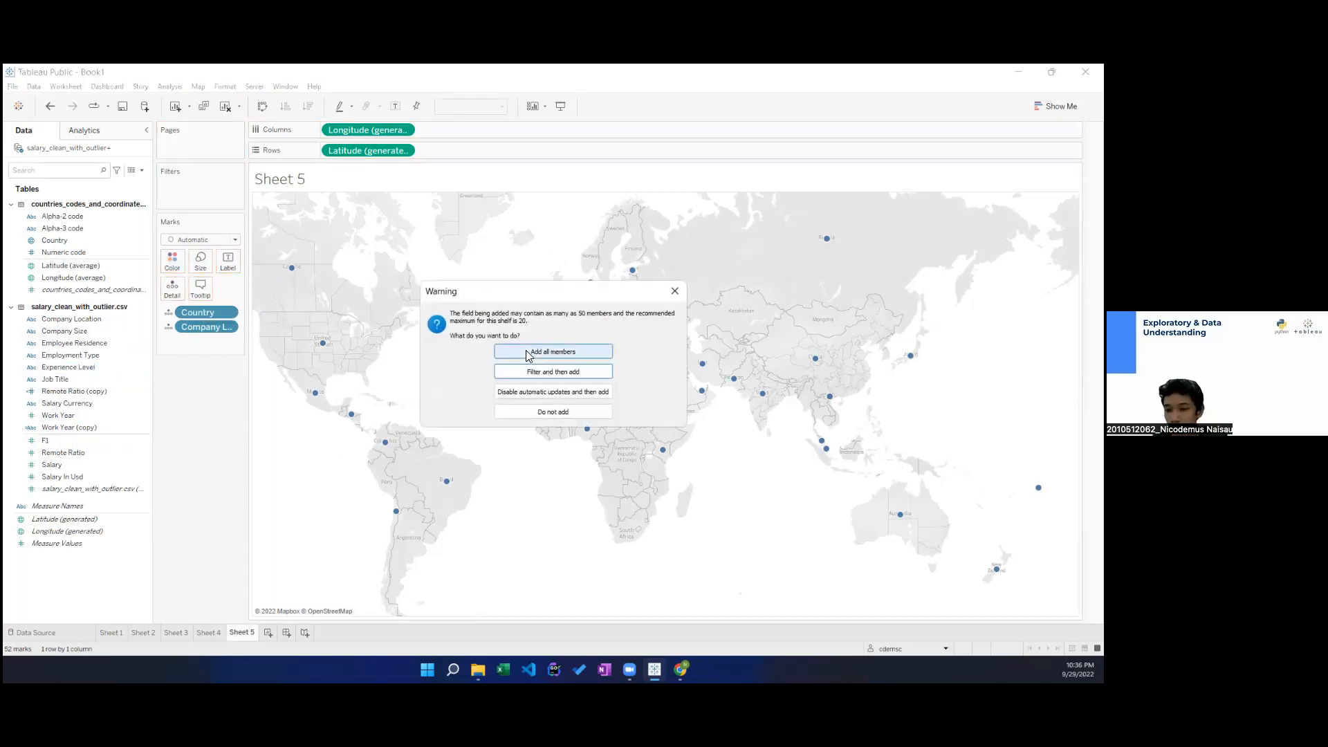
{"action": "left_click", "coordinate": [526, 352]}
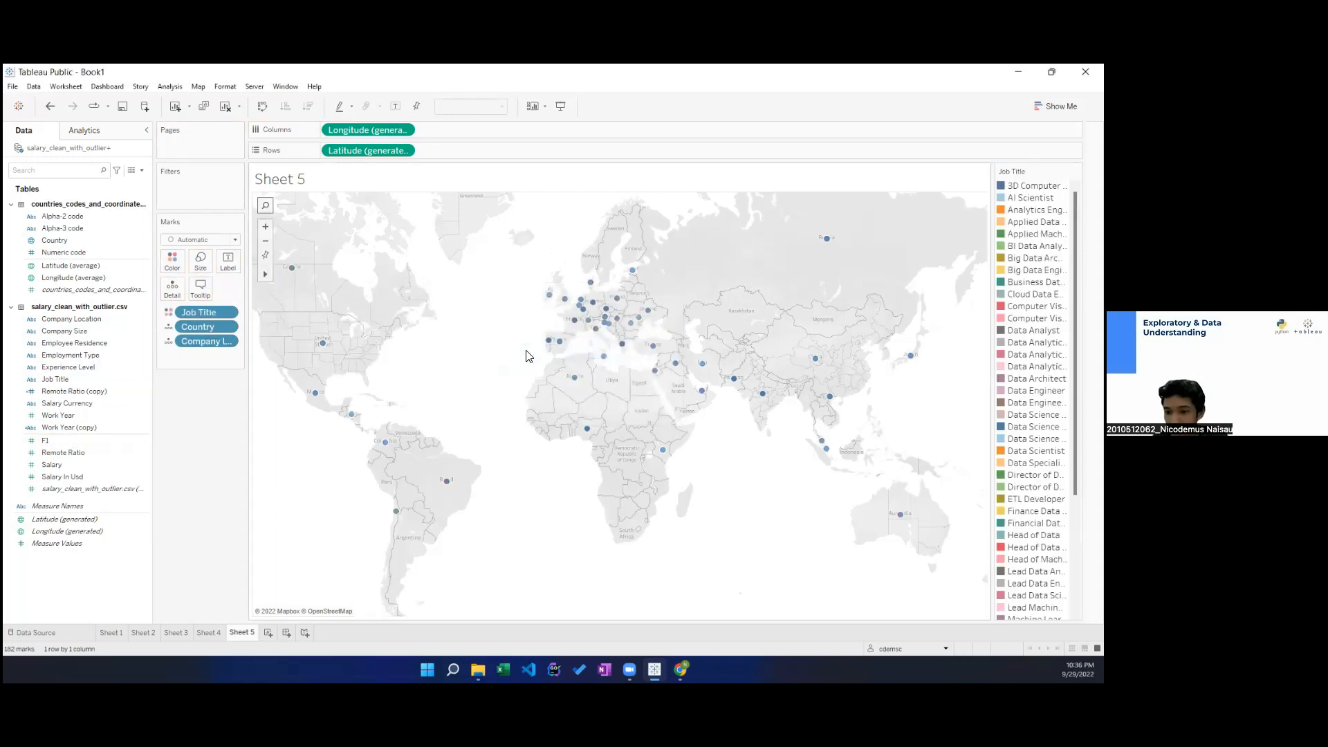
{"action": "right_click", "coordinate": [206, 315]}
{"action": "mouse_move", "coordinate": [249, 484]}
{"action": "left_click", "coordinate": [346, 518]}
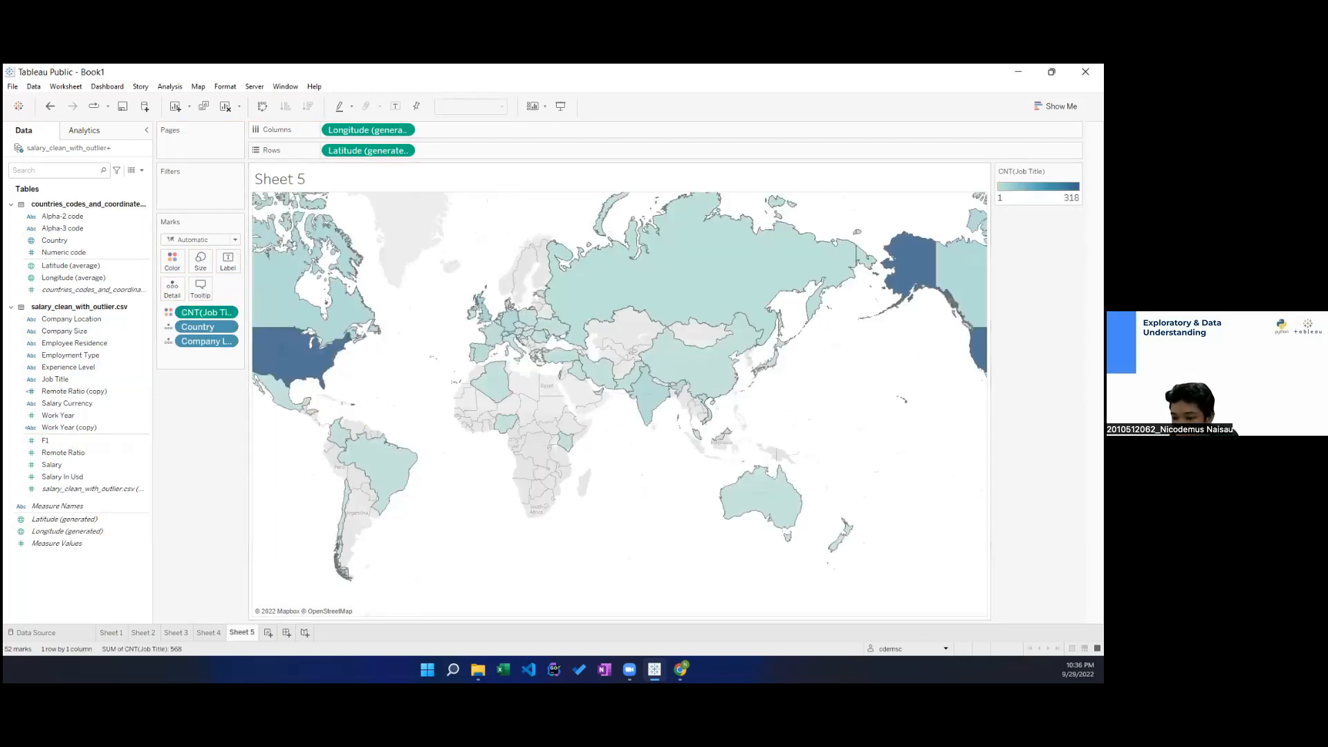
{"action": "mouse_move", "coordinate": [300, 363]}
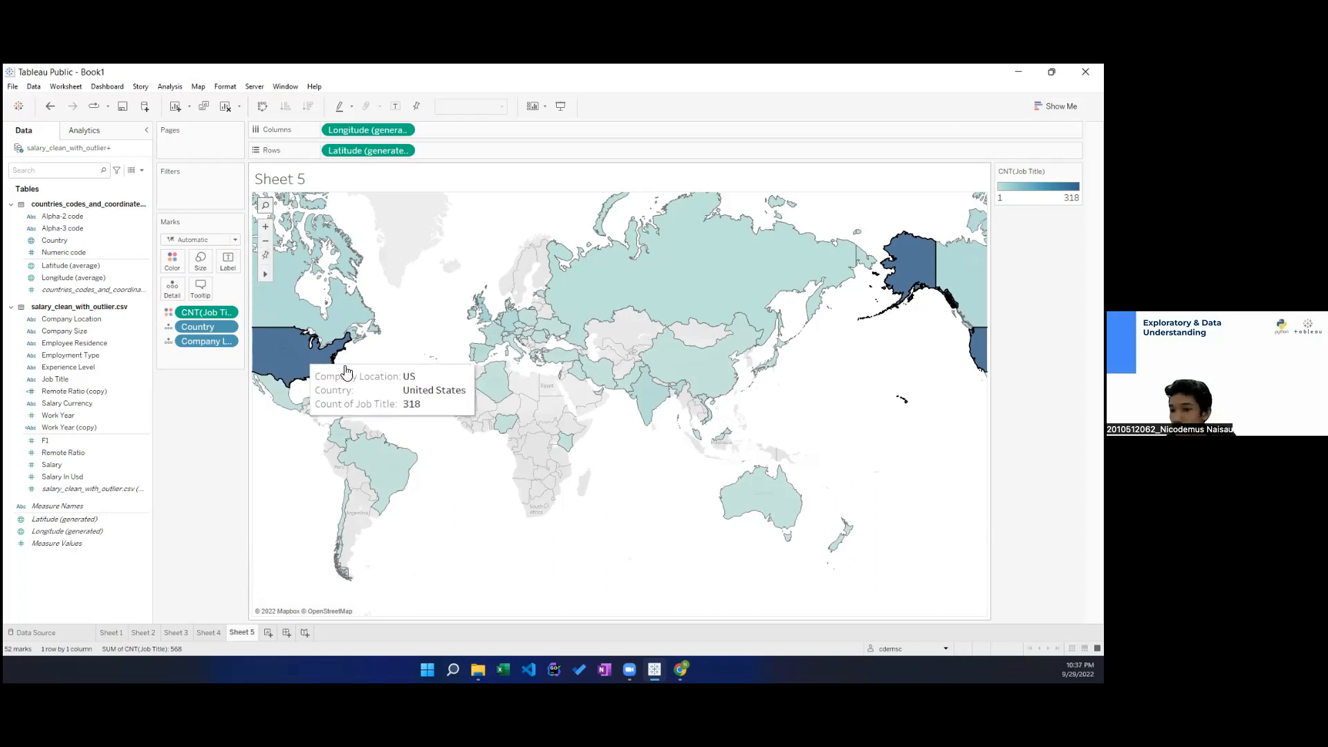
Change the map's title to "Bagaimana distribusi job data science berdasarkan lokasi company?"
{"action": "double_click", "coordinate": [334, 178]}
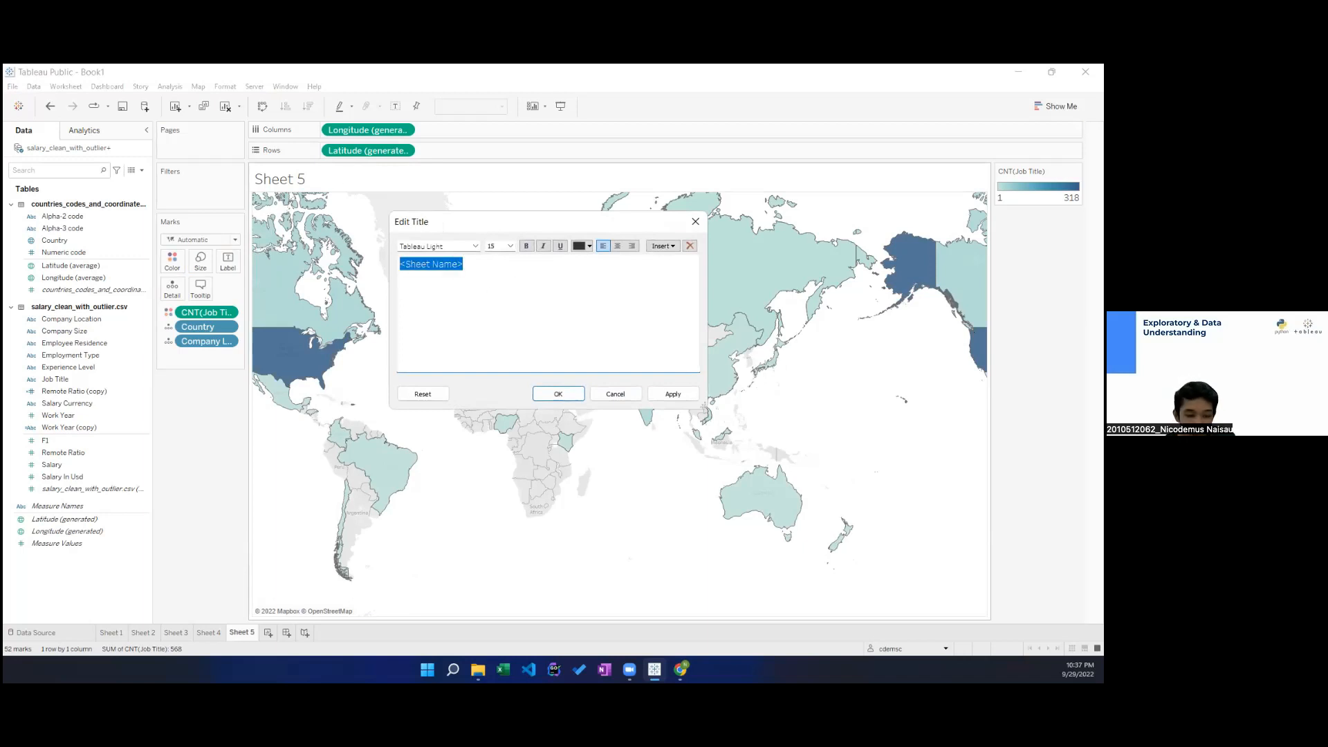
{"action": "key", "text": "alt+Tab"}
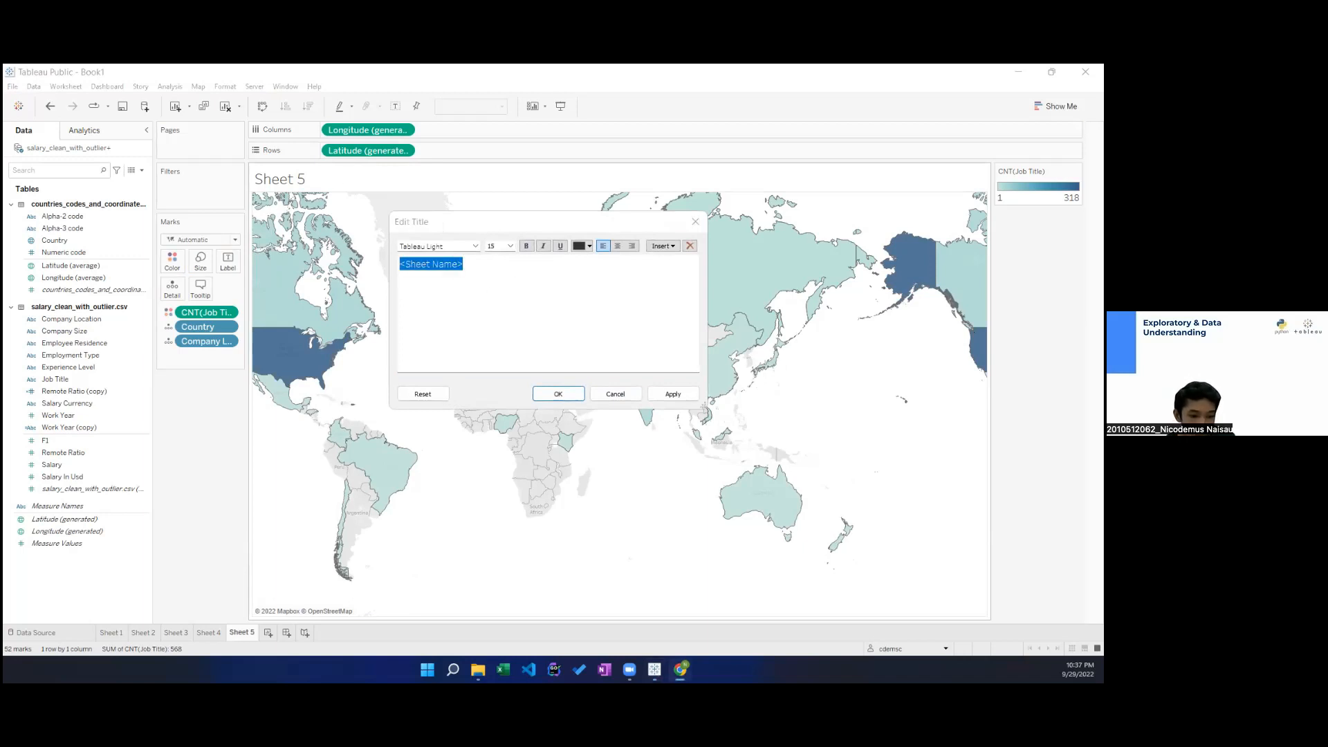
{"action": "key", "text": "alt+Tab"}
{"action": "type", "text": "Bagaimana distribusi job data science berdasarkan lokasi company?"}
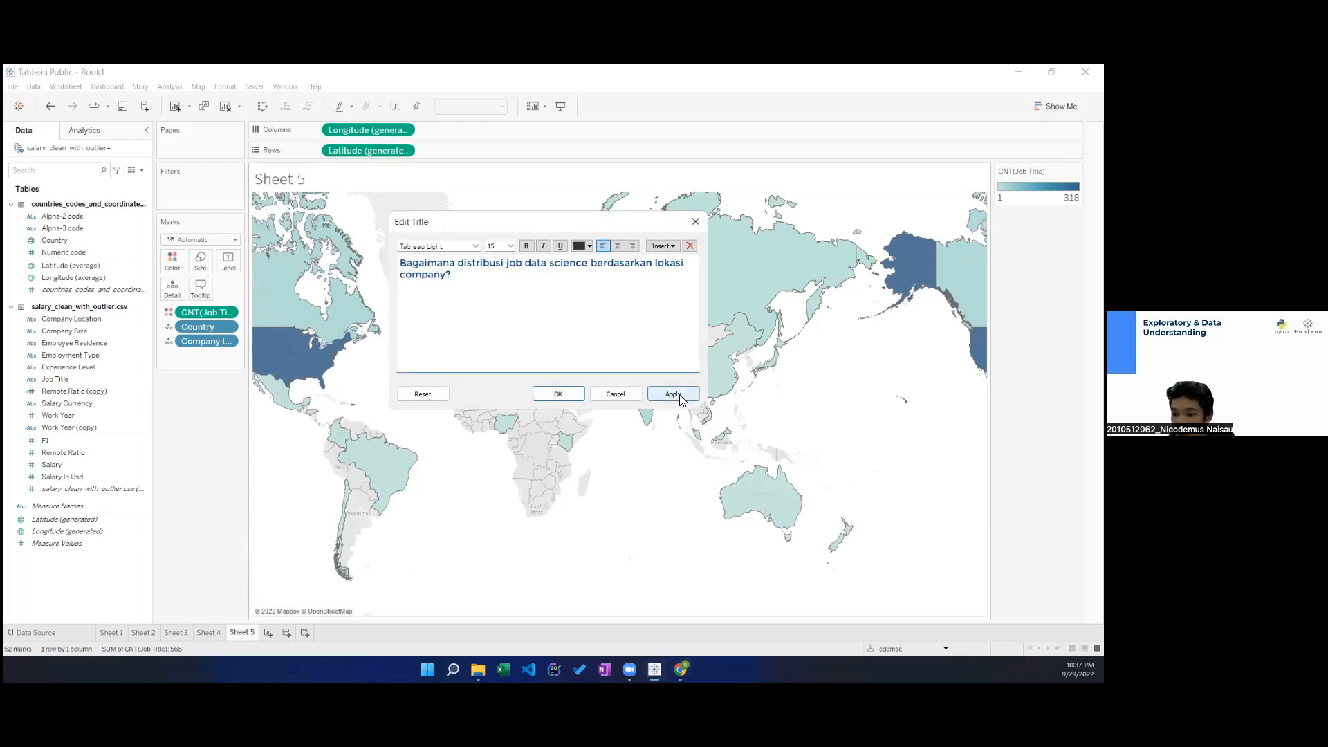
{"action": "left_click", "coordinate": [679, 394]}
{"action": "left_click", "coordinate": [558, 395]}
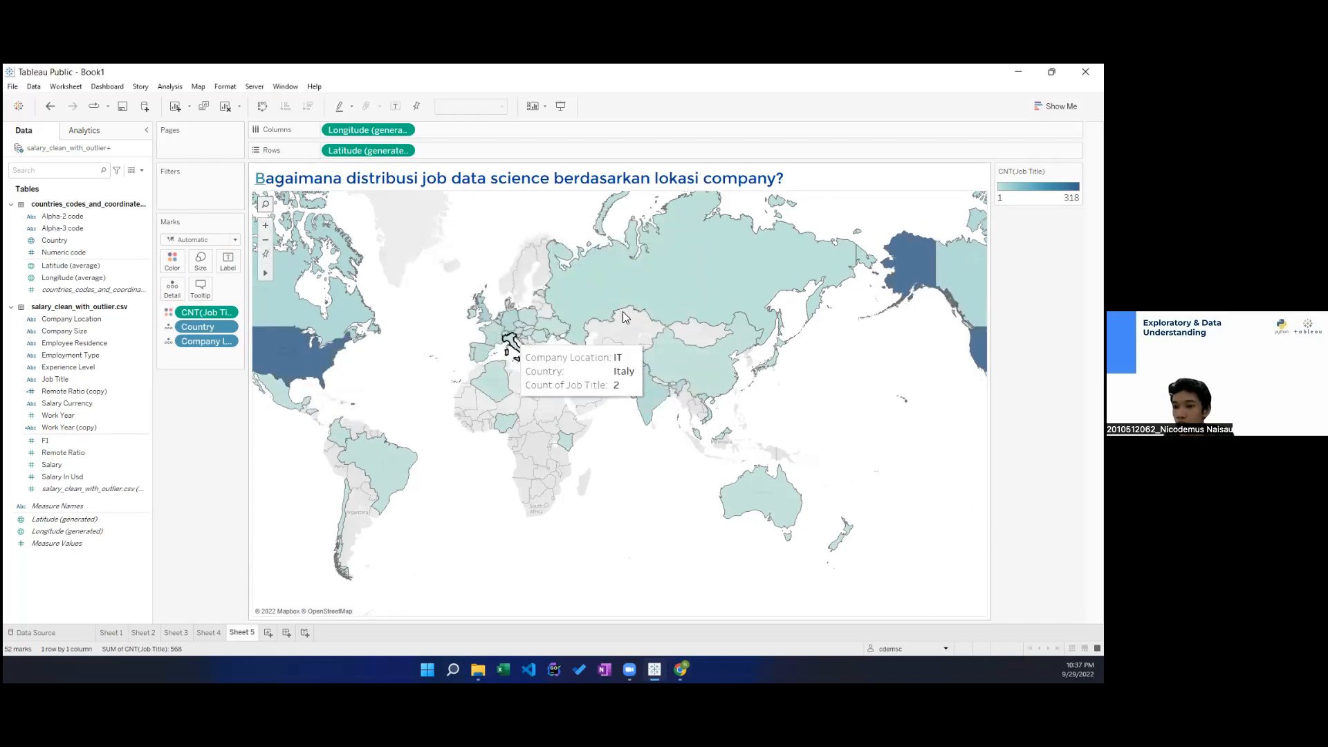
Label the map marks with the Job Title field
{"action": "left_click_drag", "start_coordinate": [55, 379], "coordinate": [223, 269]}
Try the Company Location detail field as a Count measure and restore it as a dimension
{"action": "right_click", "coordinate": [218, 355]}
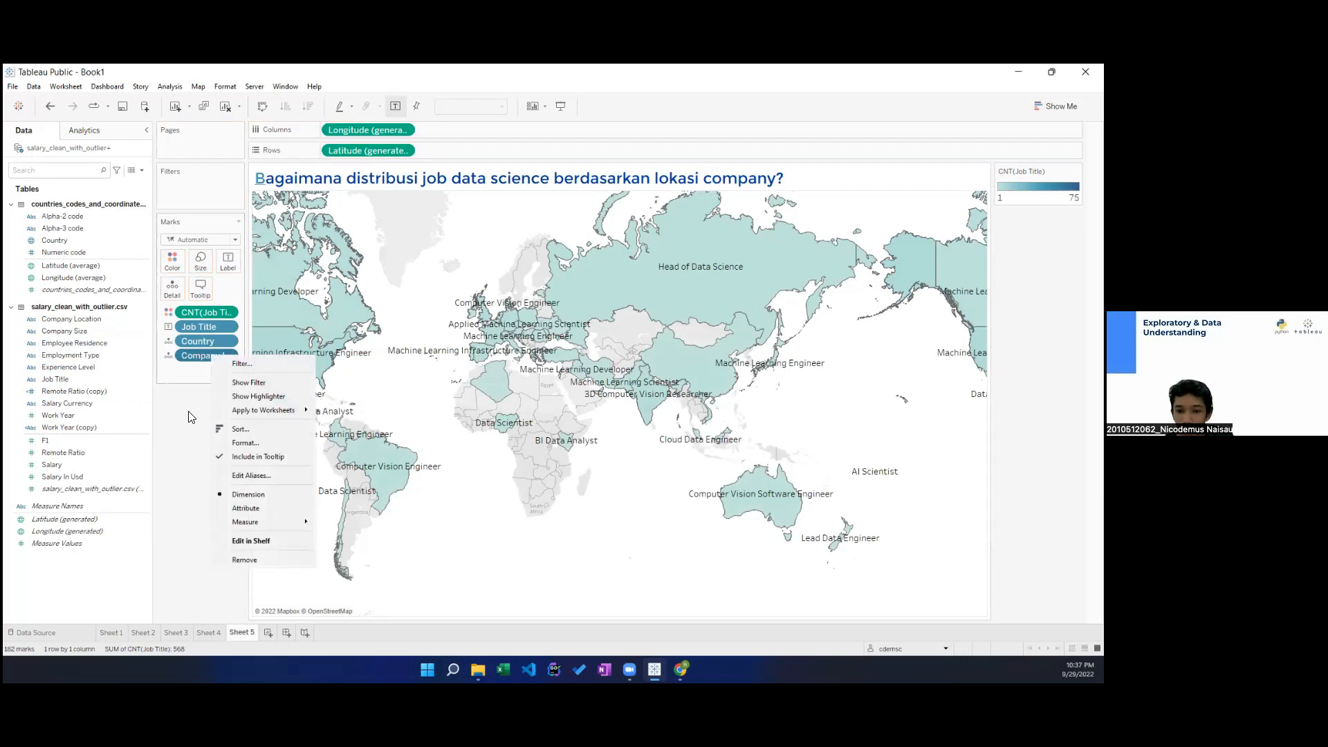
{"action": "left_click", "coordinate": [187, 400]}
{"action": "right_click", "coordinate": [210, 359]}
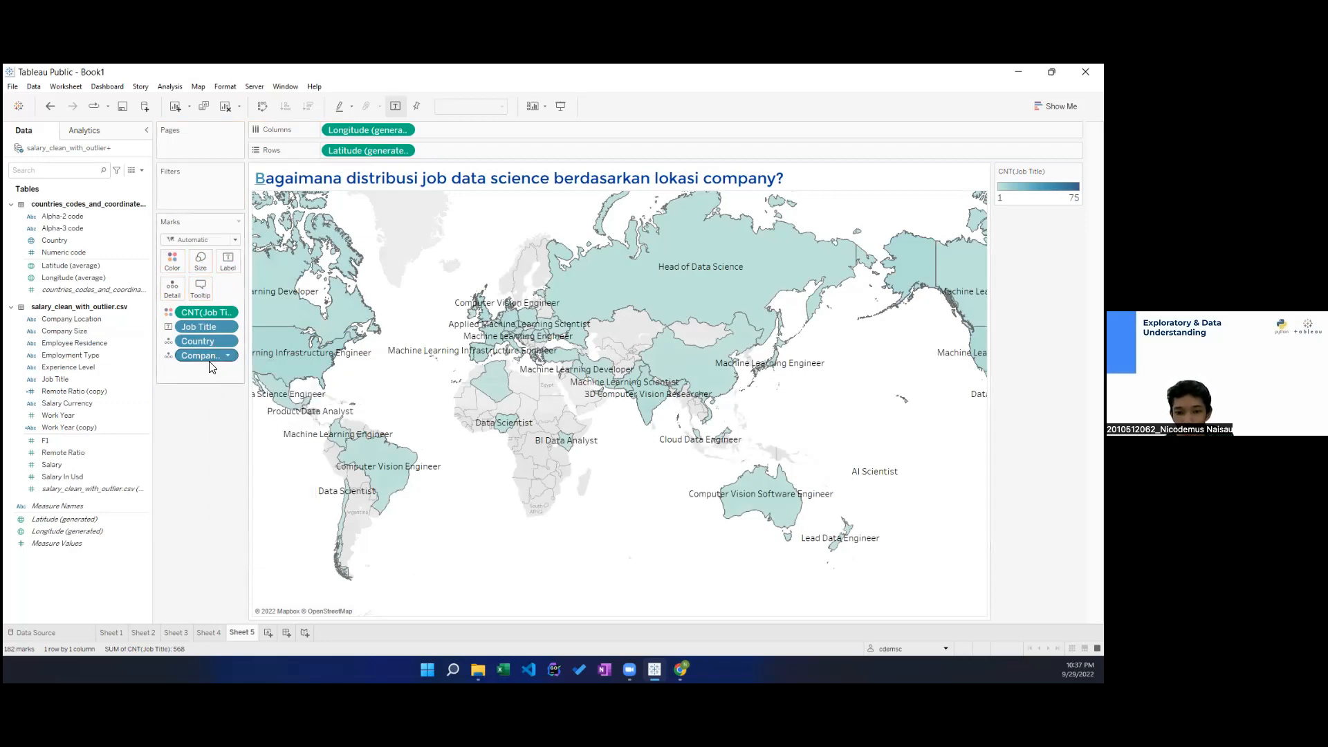
{"action": "mouse_move", "coordinate": [242, 528]}
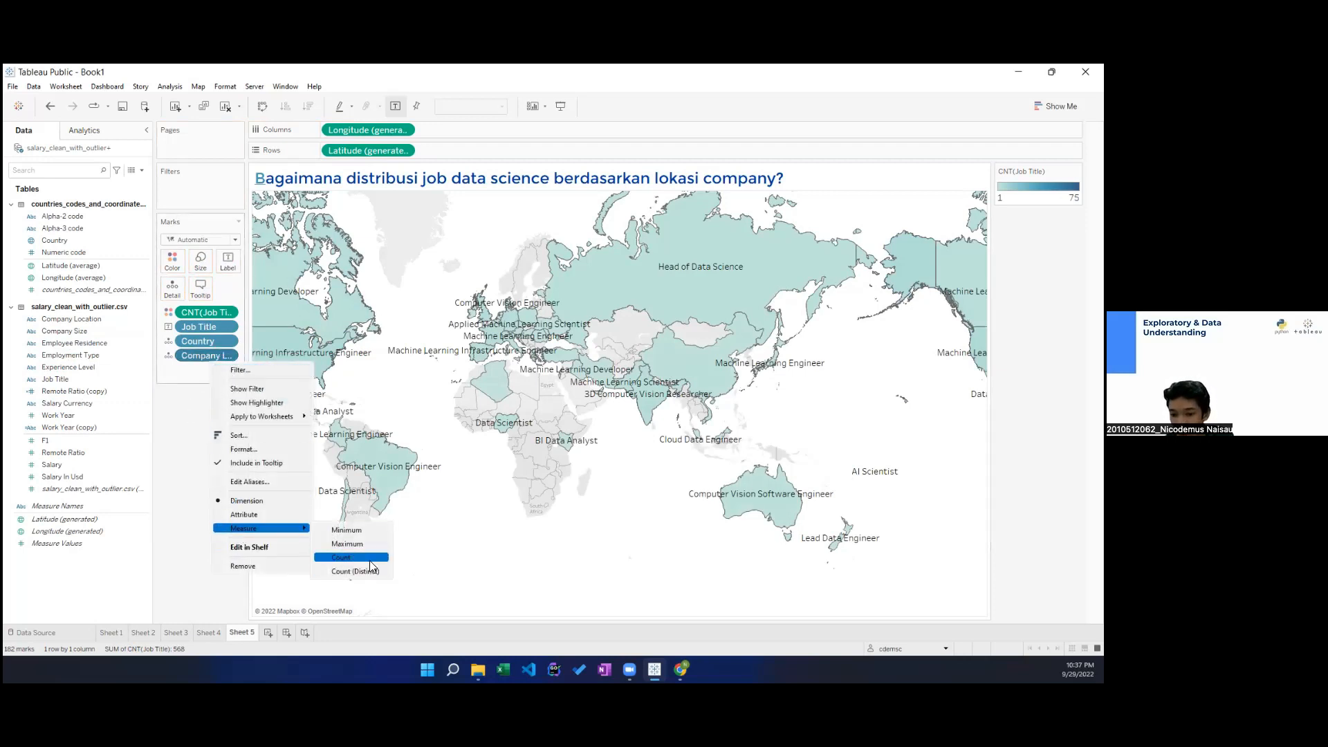
{"action": "left_click", "coordinate": [350, 577]}
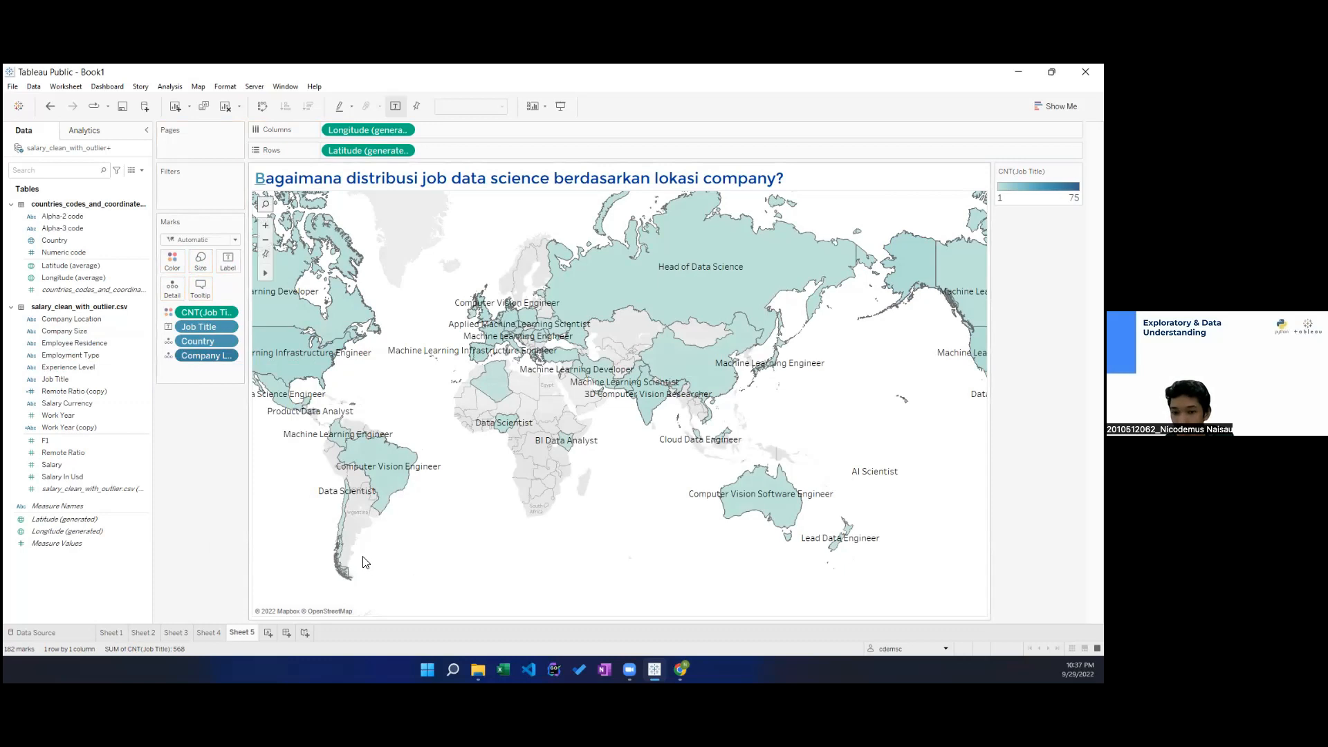
{"action": "right_click", "coordinate": [215, 356]}
{"action": "mouse_move", "coordinate": [253, 482]}
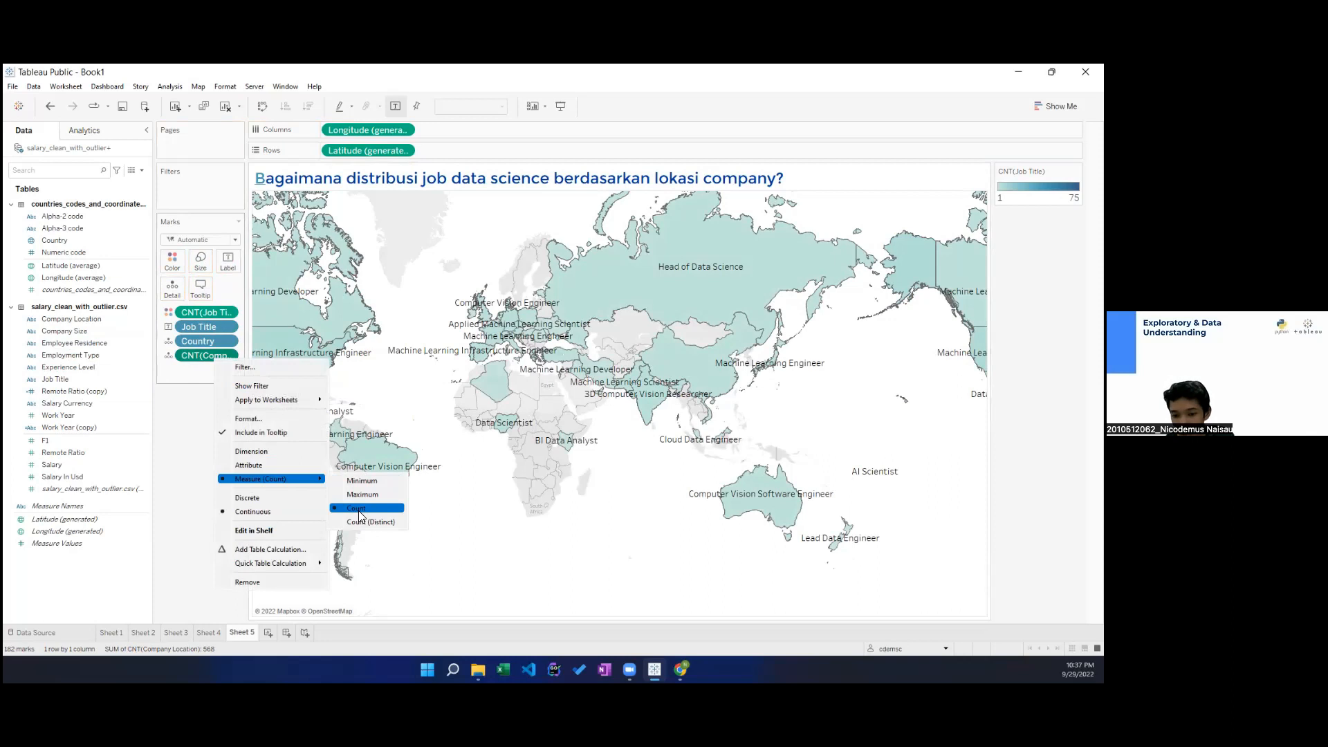
{"action": "left_click", "coordinate": [251, 451]}
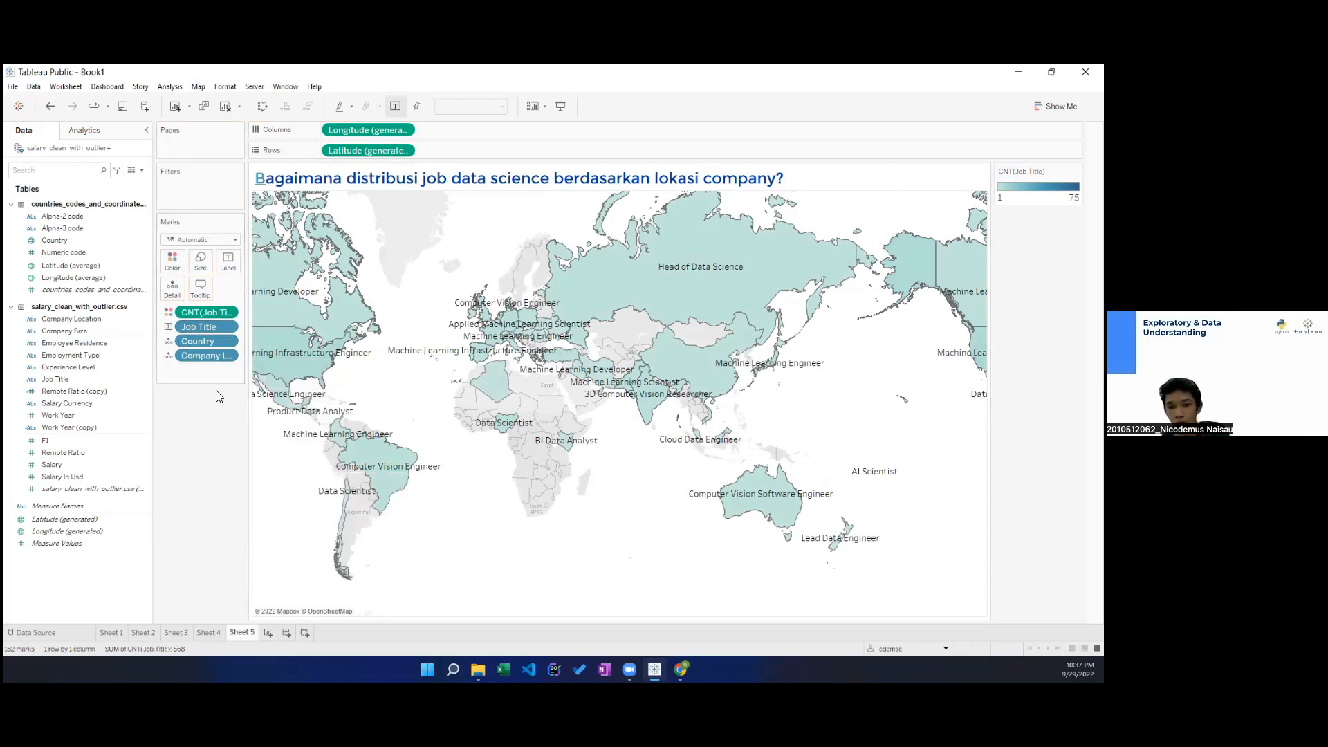
Aggregate the Job Title label field as a Count measure so each country is labelled with its job count
{"action": "right_click", "coordinate": [213, 330]}
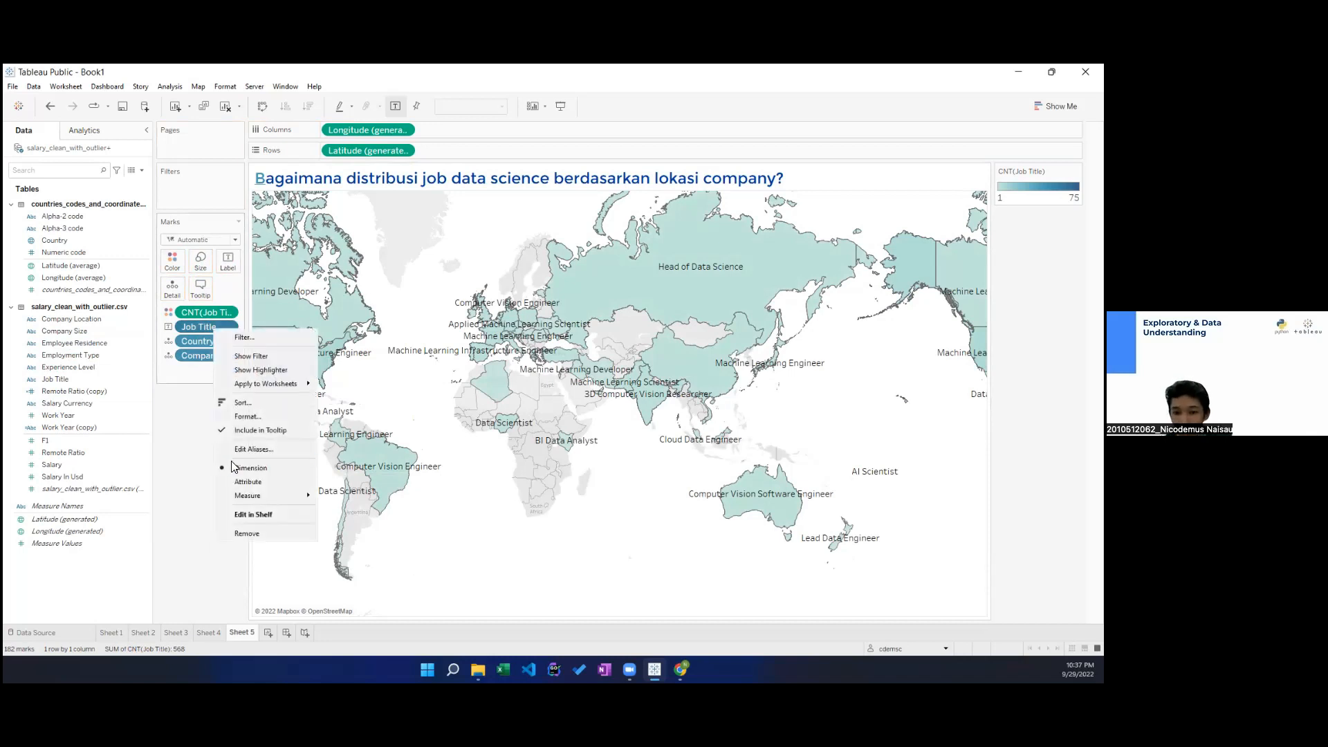
{"action": "left_click", "coordinate": [353, 543]}
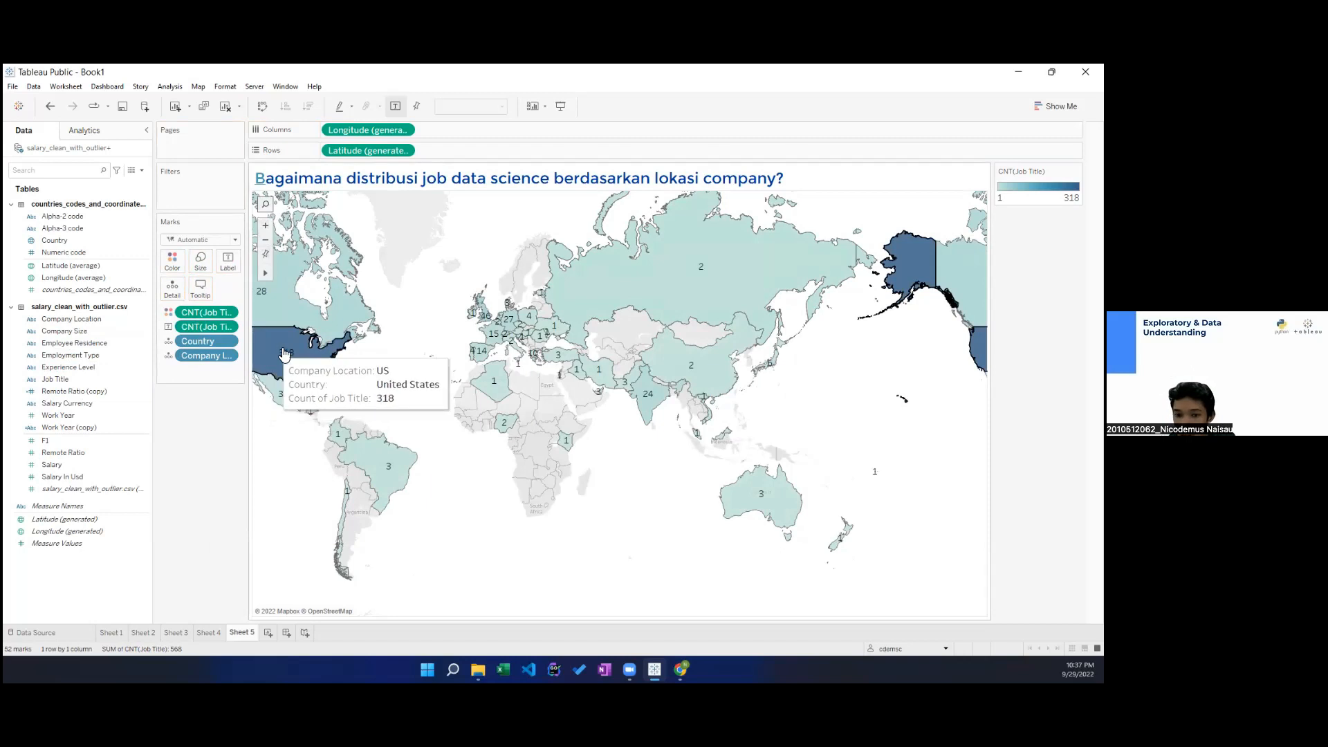
{"action": "mouse_move", "coordinate": [282, 352]}
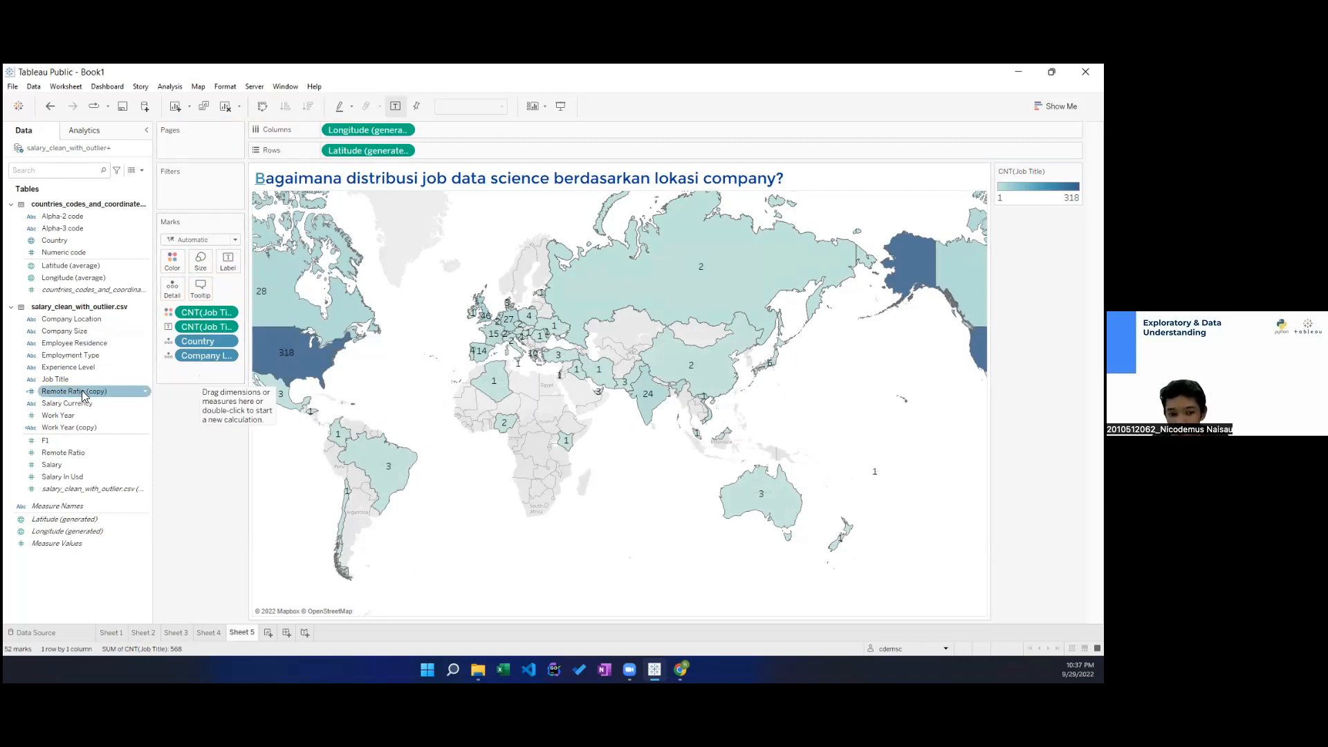
Add Company Location as a second label on the map and inspect the country details
{"action": "left_click_drag", "start_coordinate": [59, 324], "coordinate": [233, 268]}
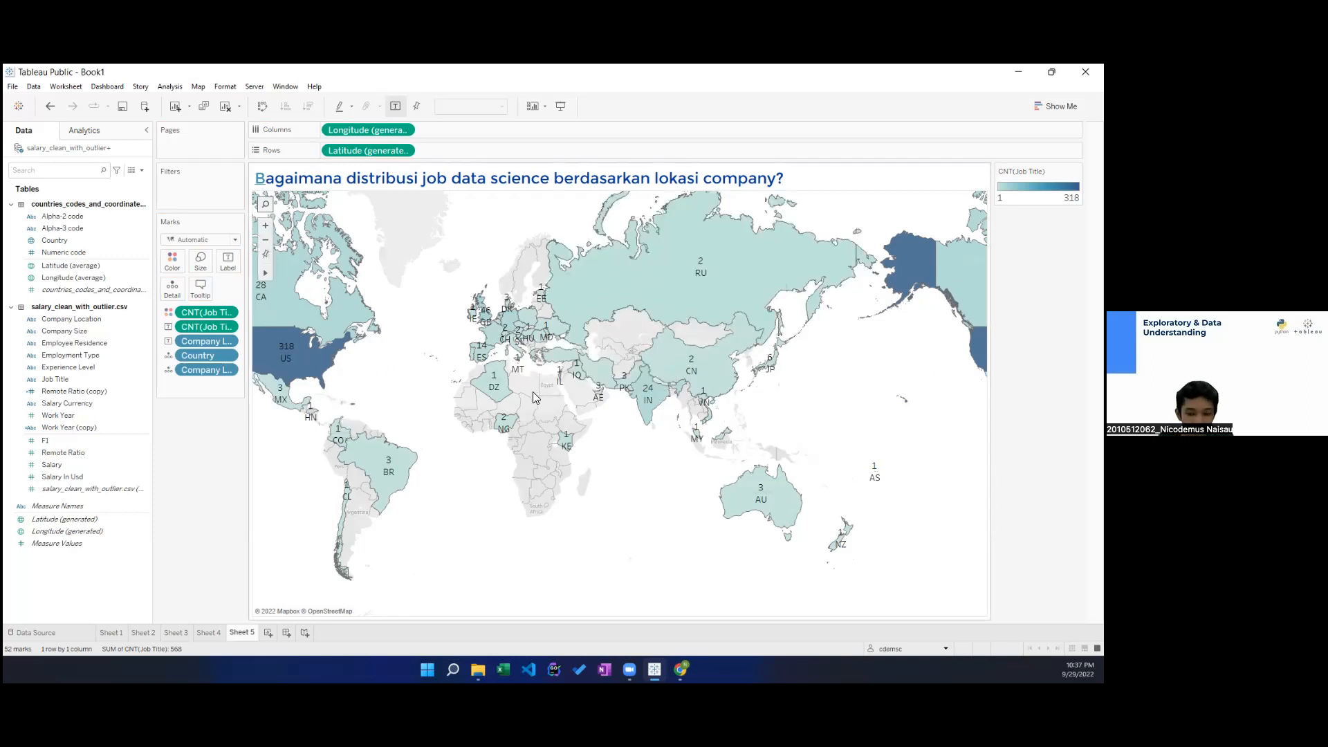
{"action": "mouse_move", "coordinate": [310, 376]}
{"action": "mouse_move", "coordinate": [715, 239]}
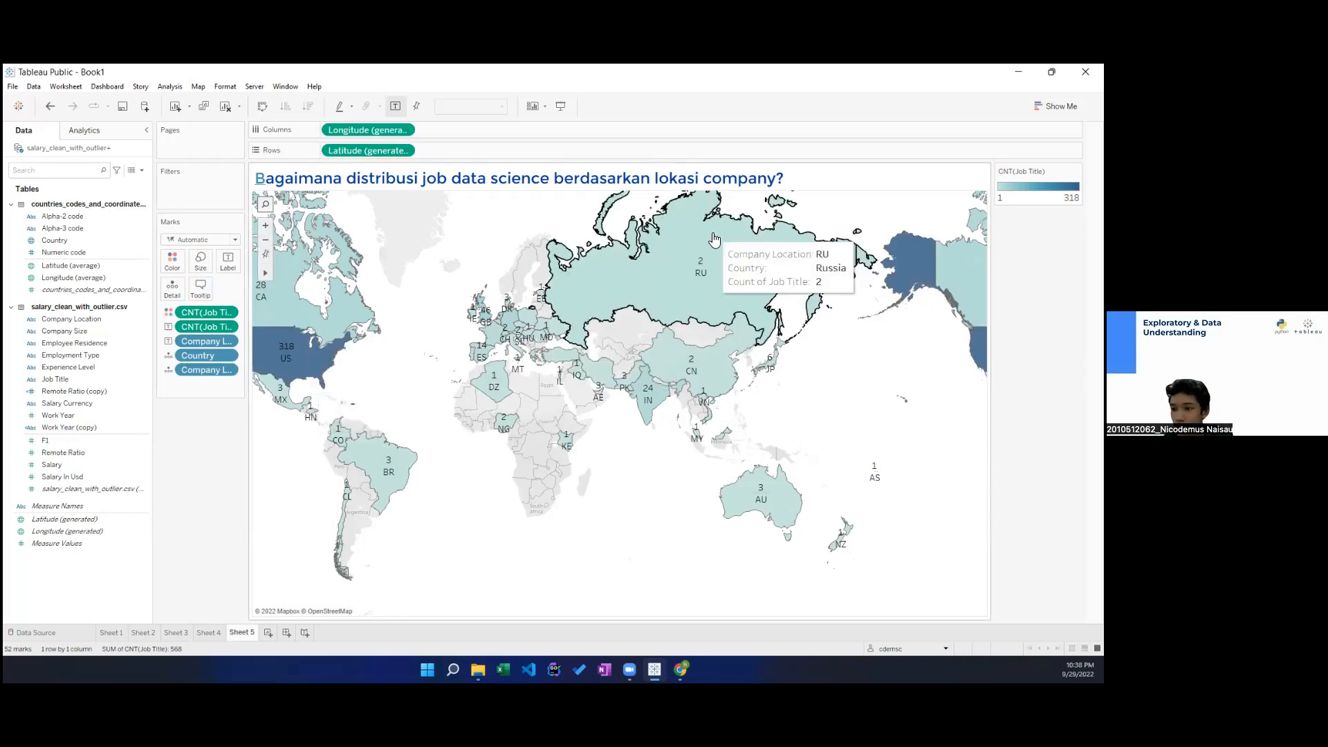
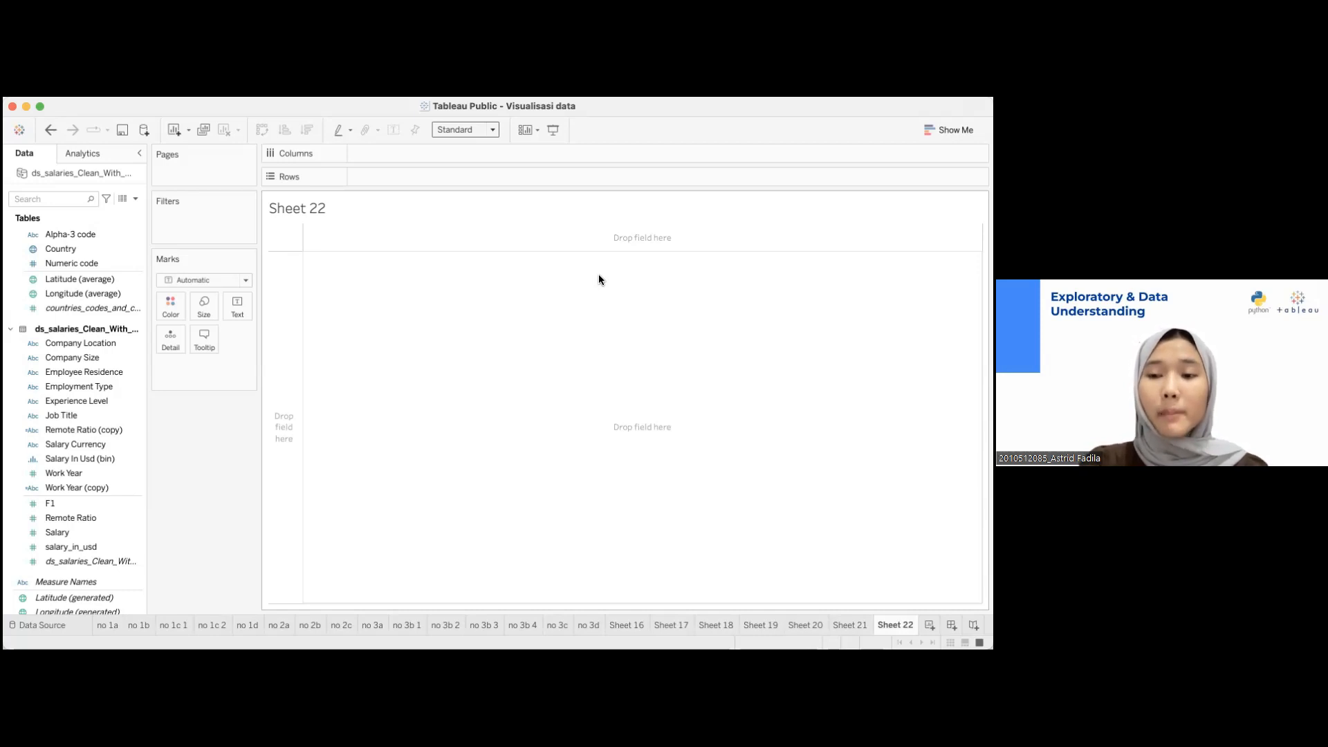
Place the salary_in_usd measure on Rows in the empty Sheet 22
{"action": "left_click", "coordinate": [107, 546]}
{"action": "left_click_drag", "start_coordinate": [108, 548], "coordinate": [416, 177]}
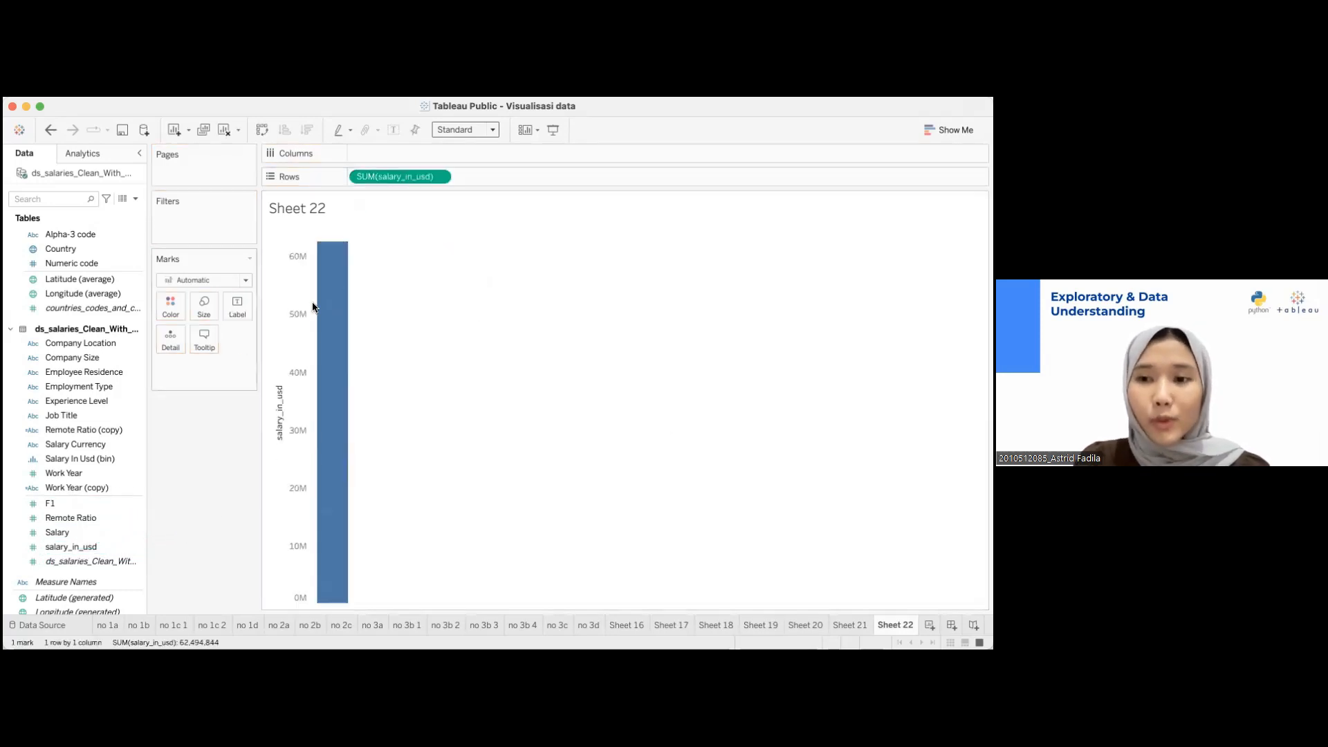
Place the Company Size field on Columns to split the salary chart by company size
{"action": "left_click", "coordinate": [93, 474]}
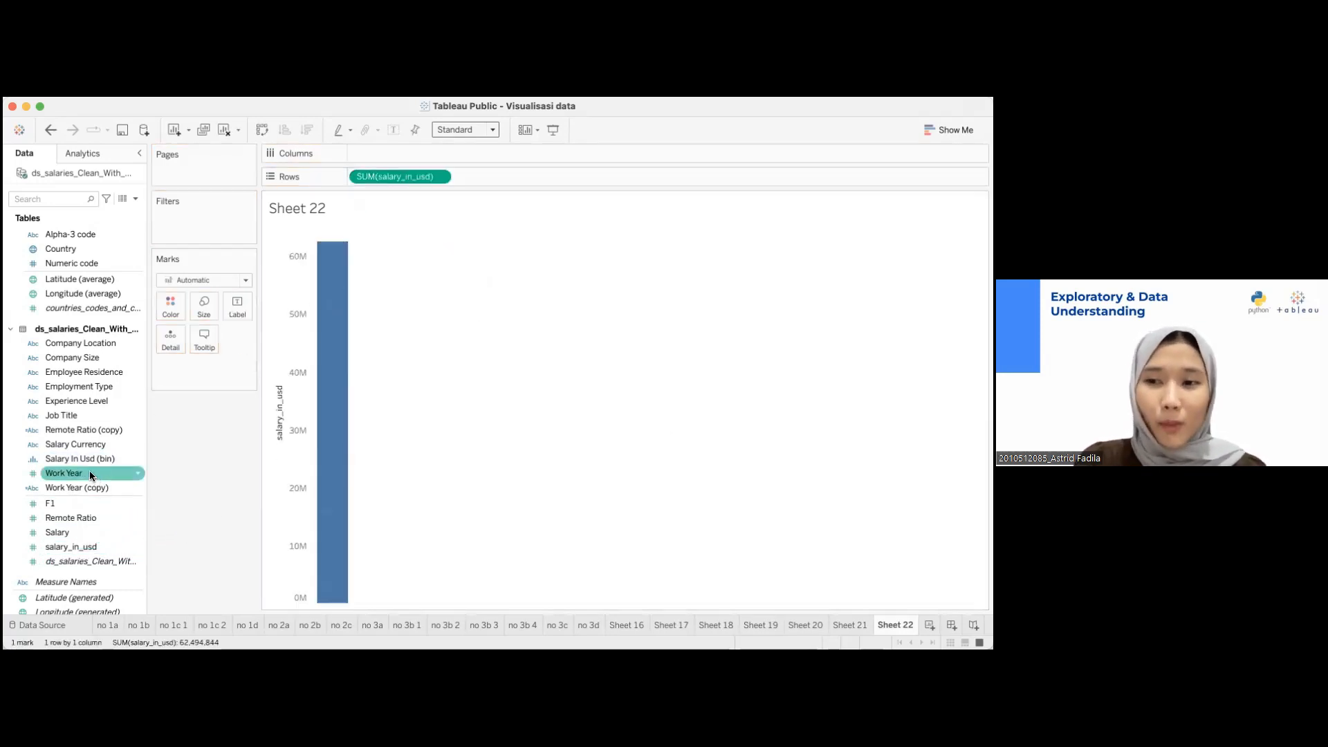
{"action": "left_click", "coordinate": [74, 358]}
{"action": "left_click_drag", "start_coordinate": [74, 359], "coordinate": [404, 164]}
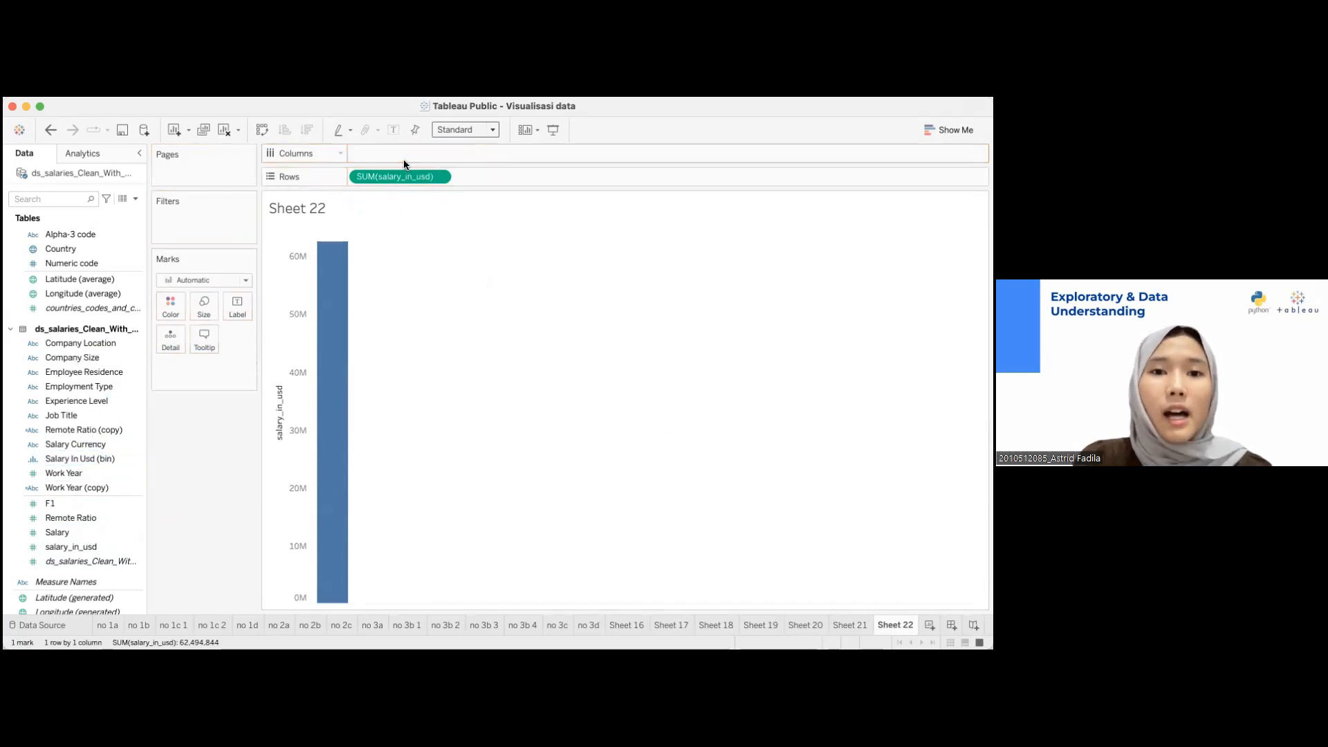
{"action": "left_click_drag", "start_coordinate": [86, 358], "coordinate": [401, 156]}
Convert salary_in_usd on Rows to a dimension and display the individual salaries as very small Circle marks
{"action": "left_click", "coordinate": [438, 176]}
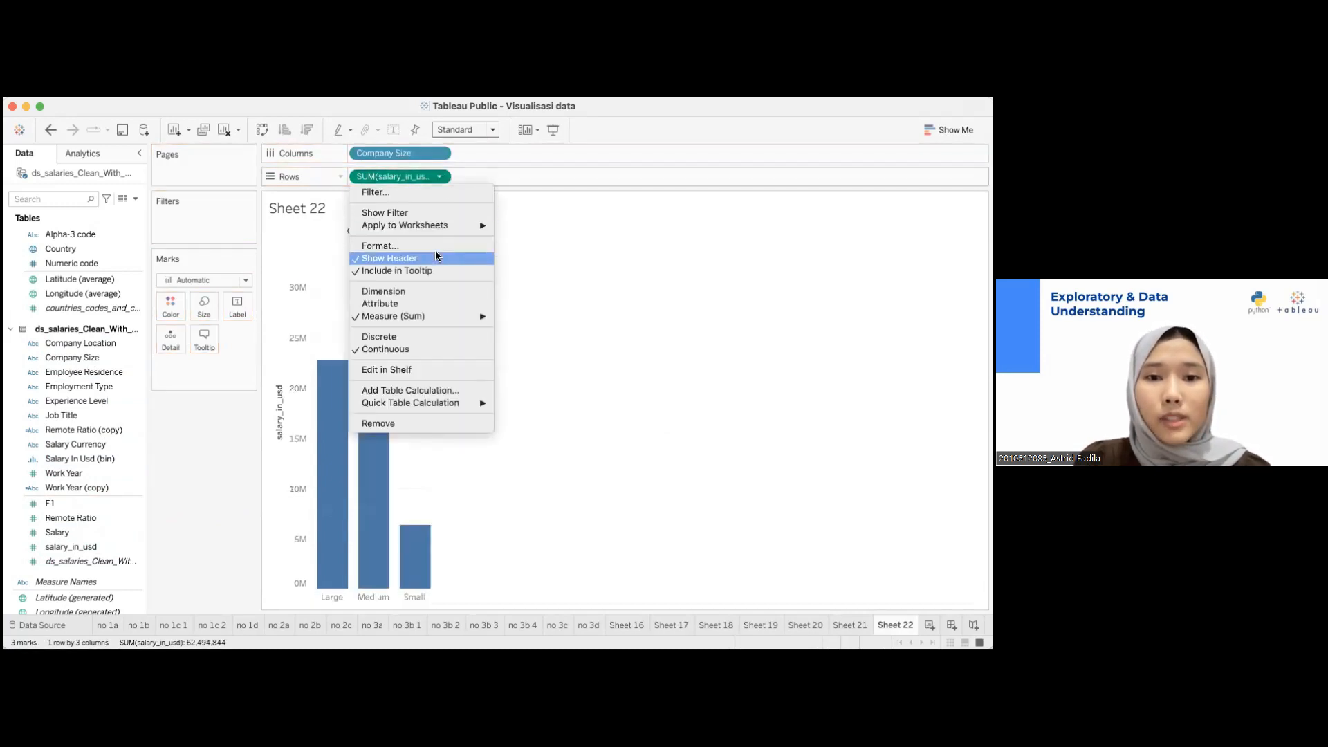
{"action": "left_click", "coordinate": [435, 291]}
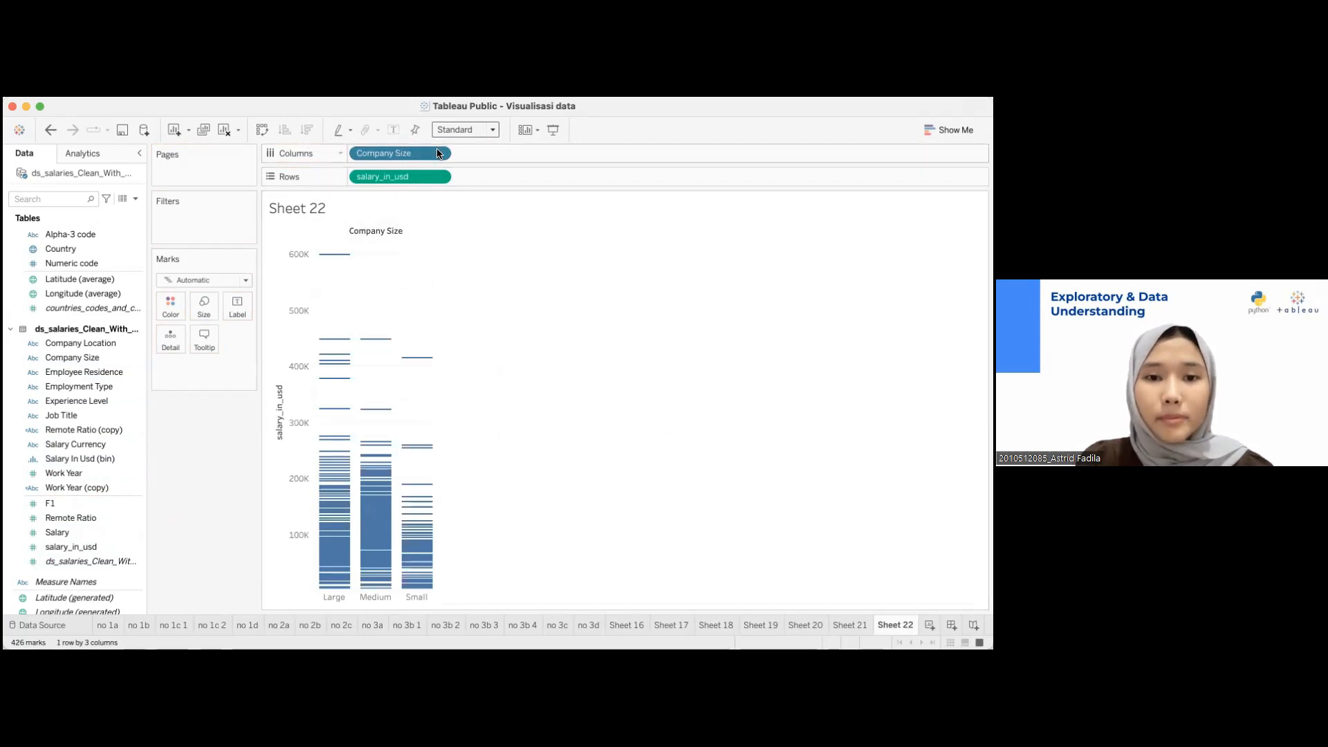
{"action": "left_click", "coordinate": [437, 153]}
{"action": "left_click", "coordinate": [414, 313]}
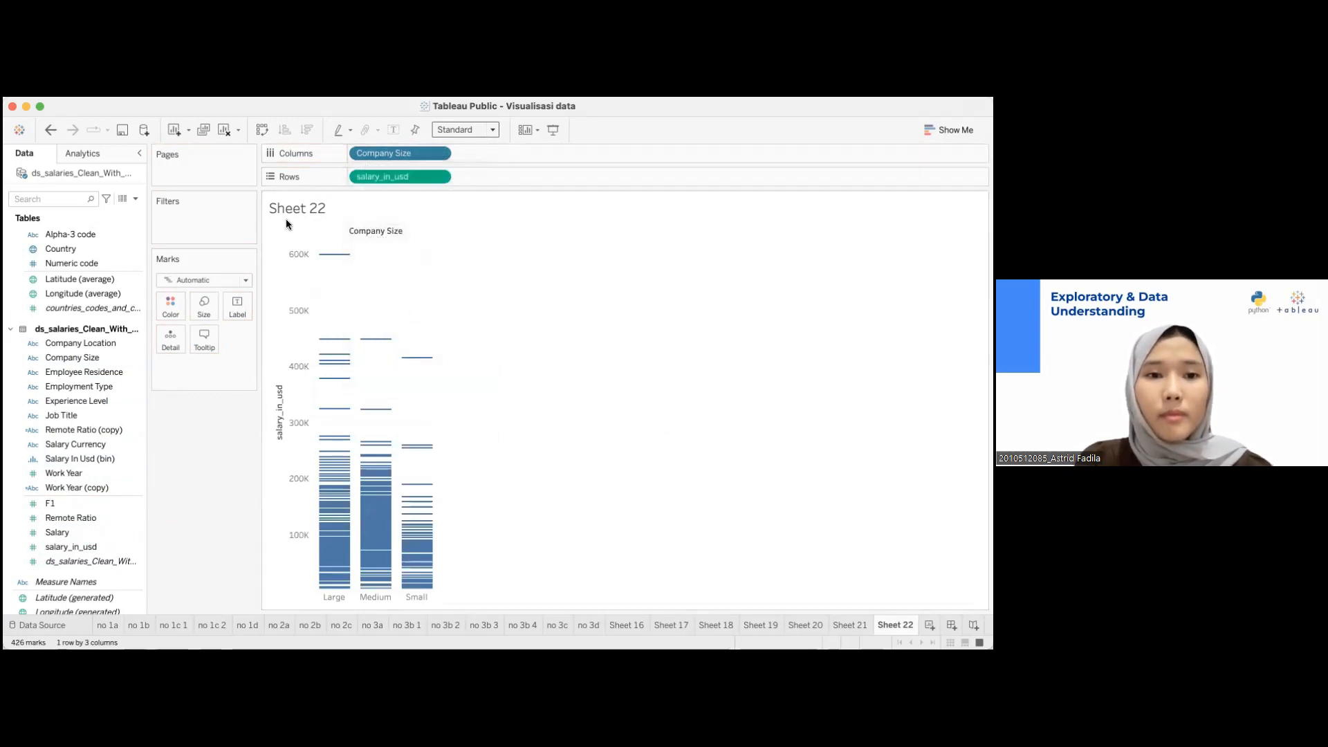
{"action": "left_click", "coordinate": [239, 280]}
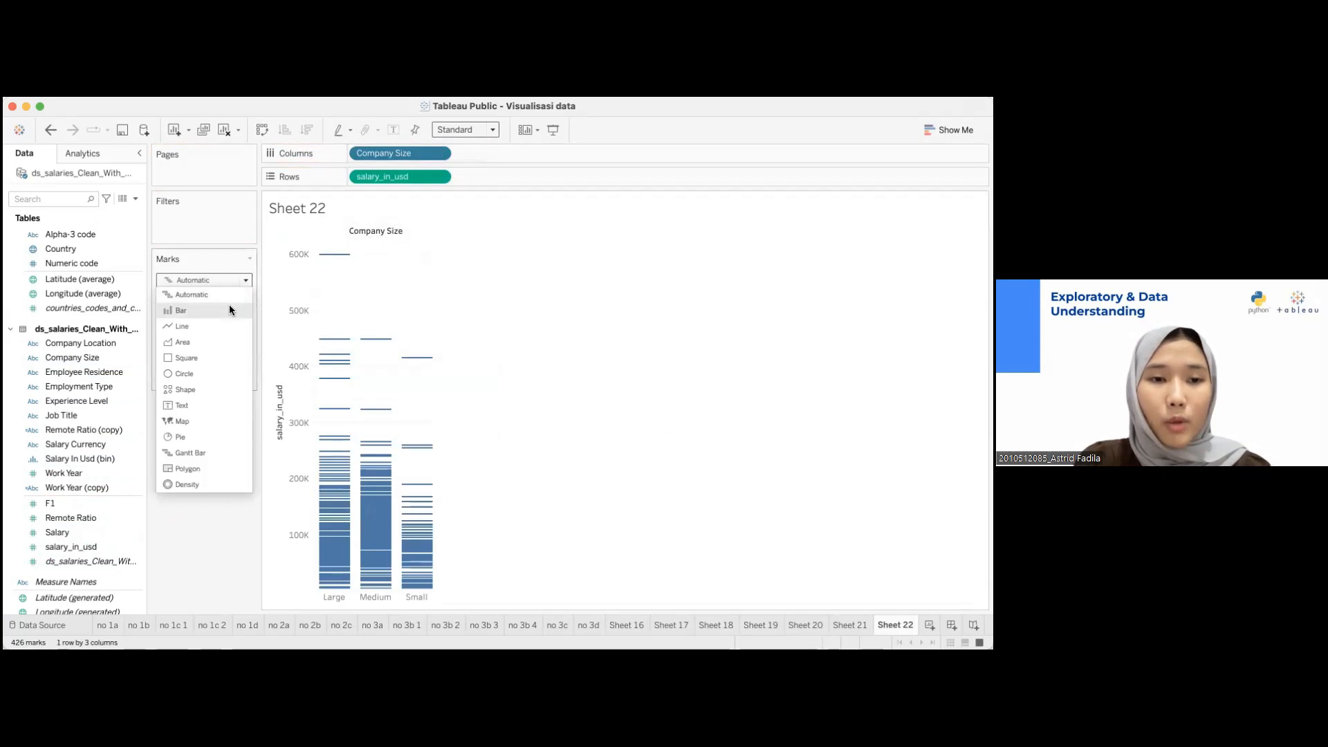
{"action": "left_click", "coordinate": [214, 372]}
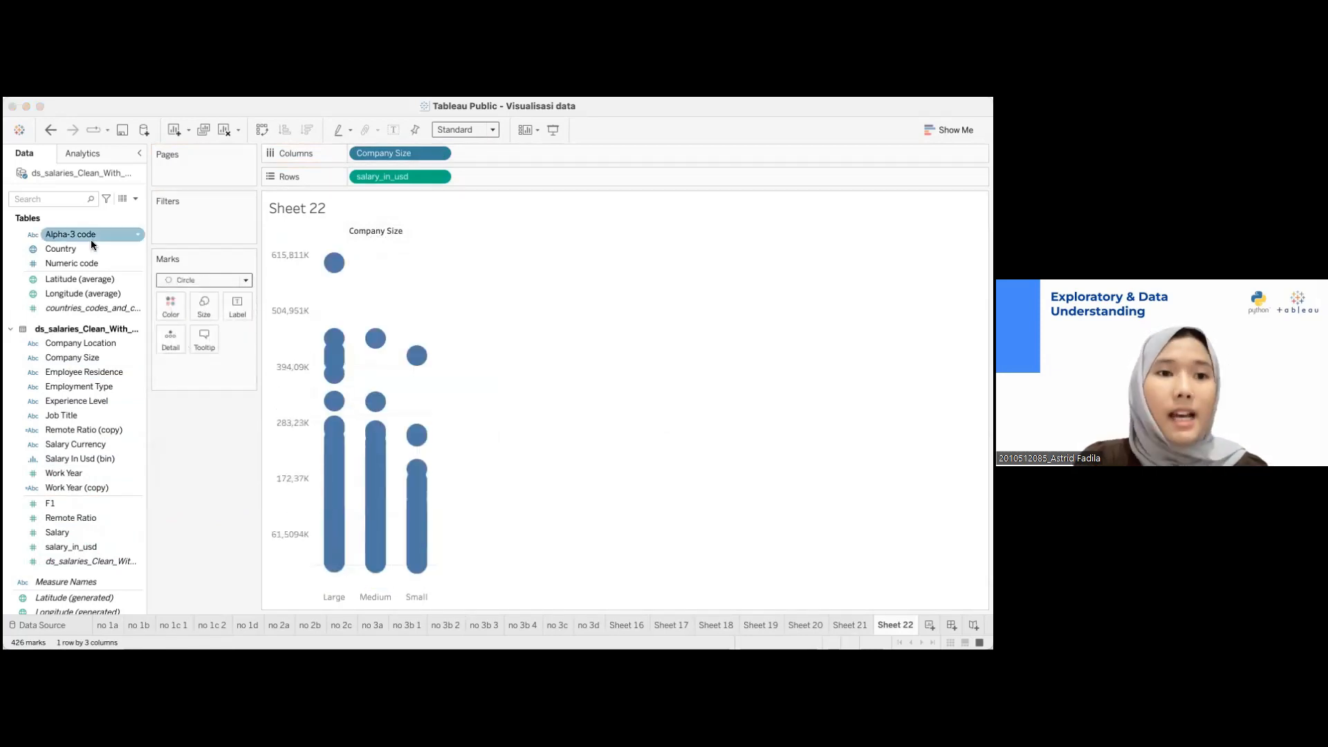
Add a box plot to the salaries by company size and fit the chart to Entire View
{"action": "left_click", "coordinate": [88, 153]}
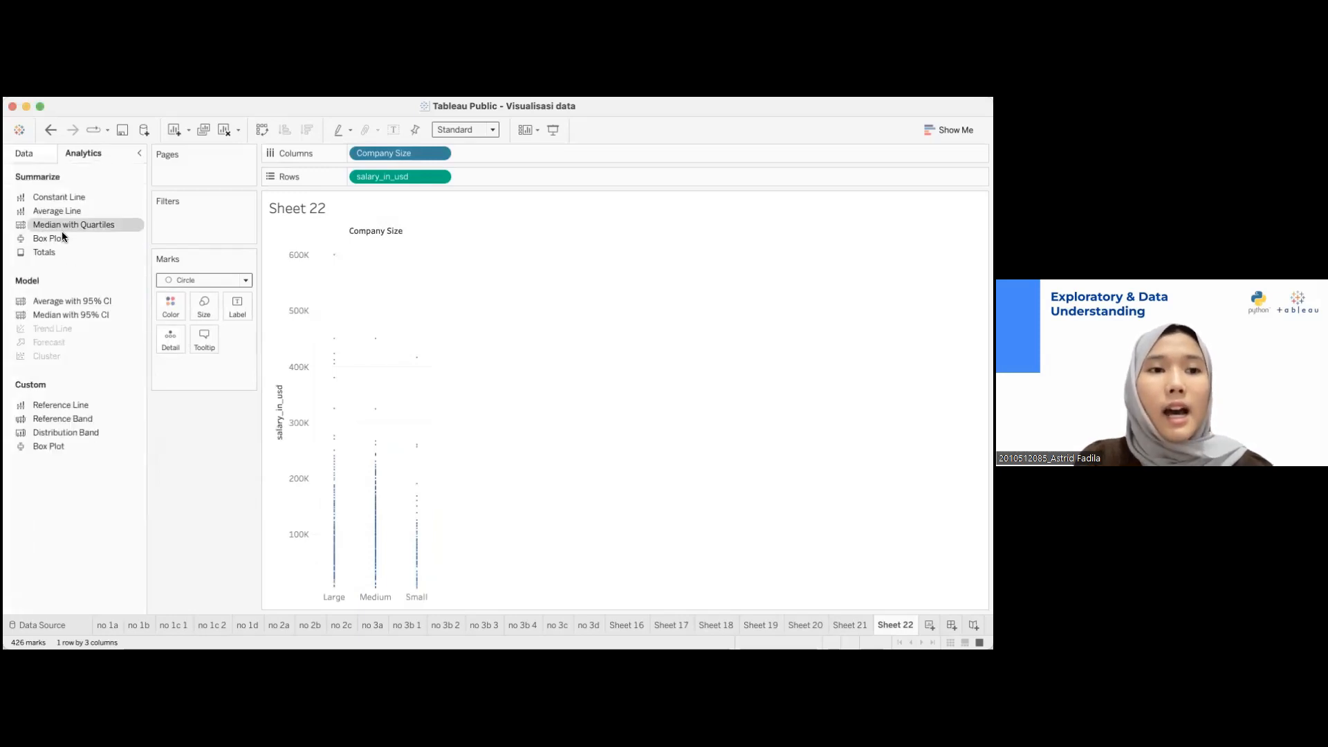
{"action": "left_click_drag", "start_coordinate": [61, 240], "coordinate": [321, 247]}
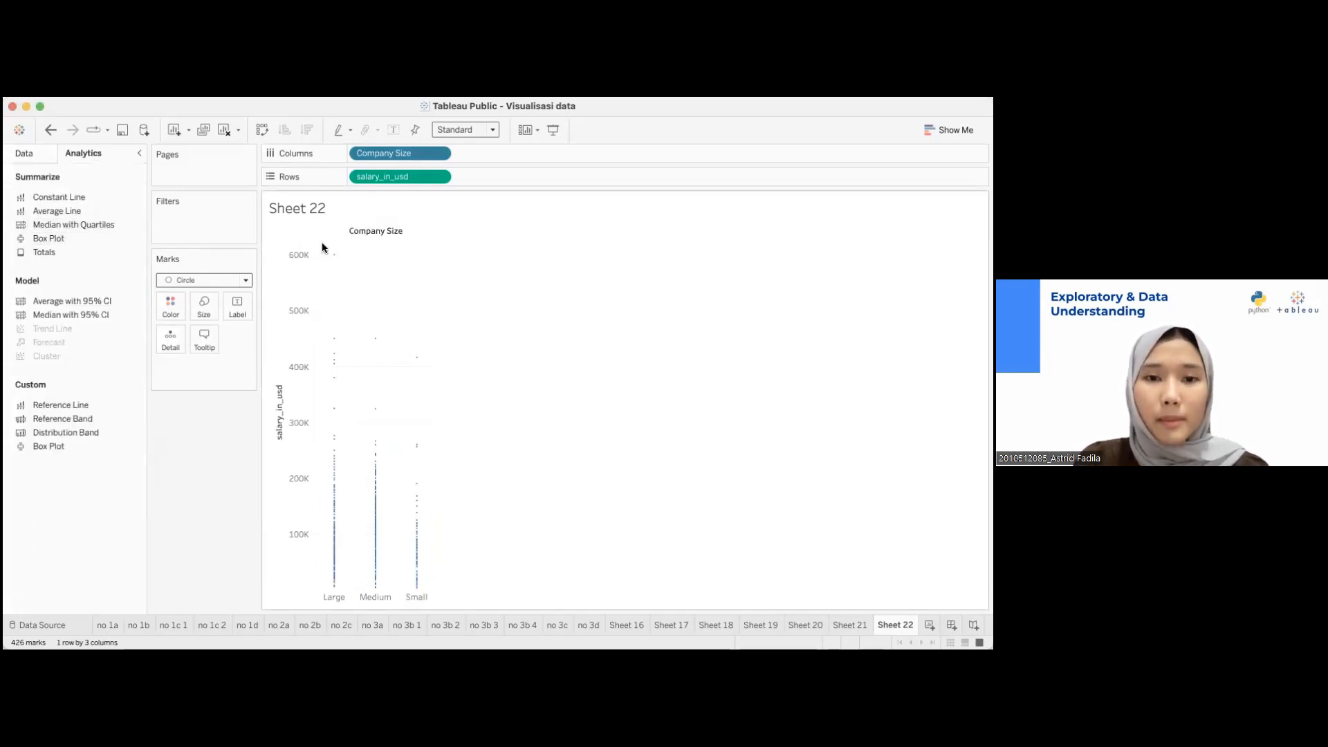
{"action": "left_click", "coordinate": [493, 130]}
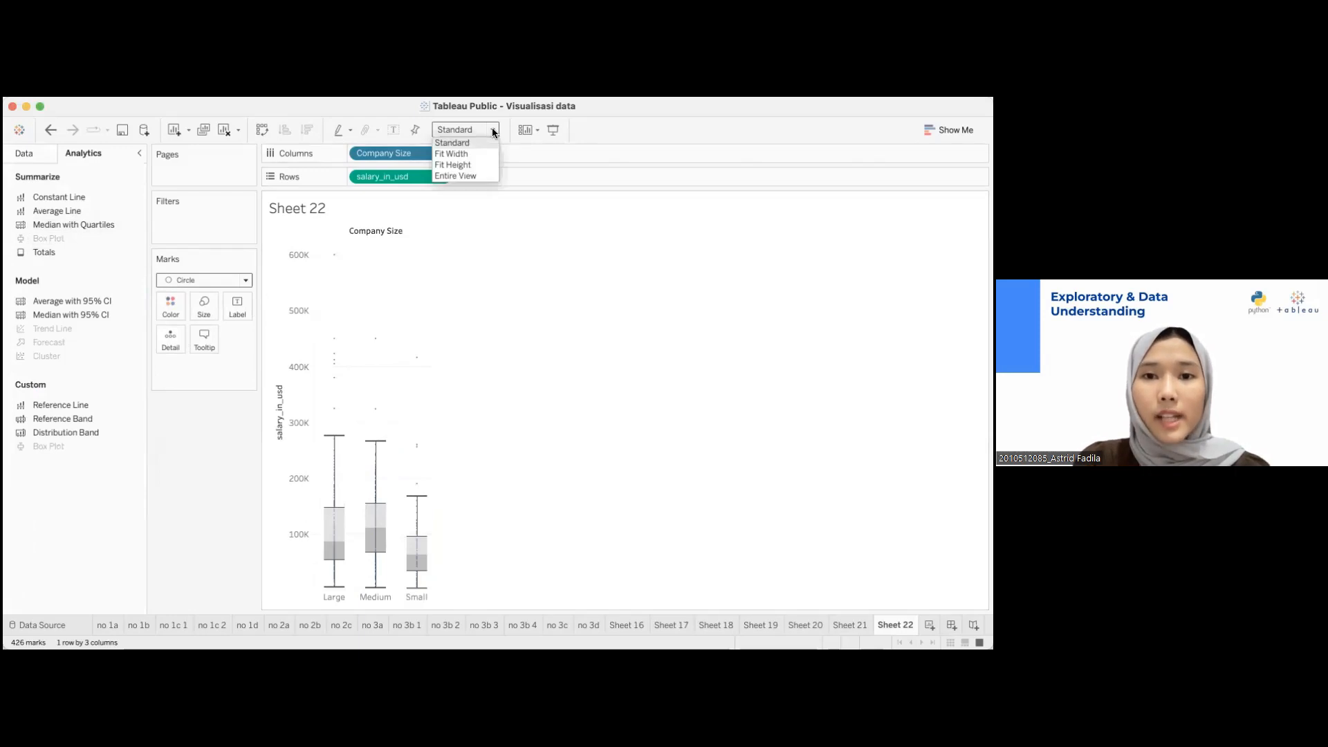
{"action": "left_click", "coordinate": [484, 174]}
Set the box plot fill to the light orange colour pair and inspect the summary statistics for the Medium, Large and Small boxes
{"action": "mouse_move", "coordinate": [430, 541]}
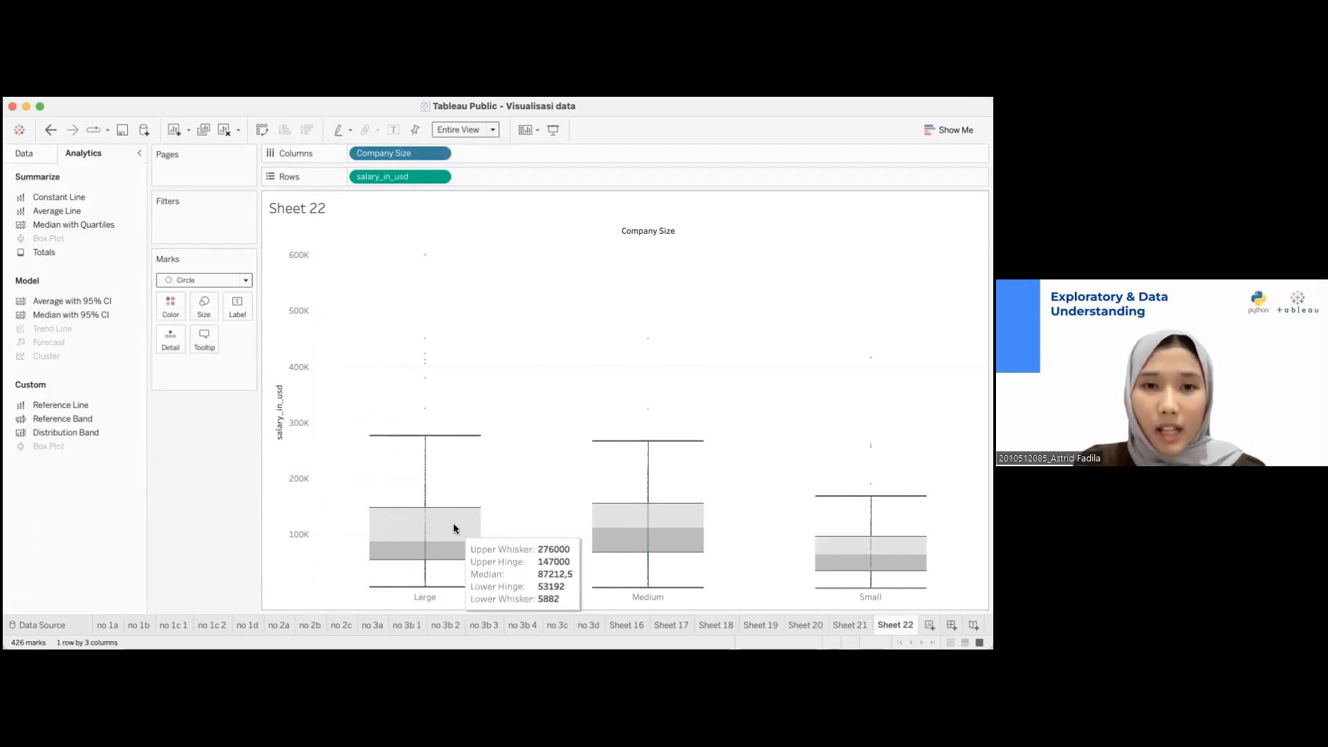
{"action": "right_click", "coordinate": [405, 515]}
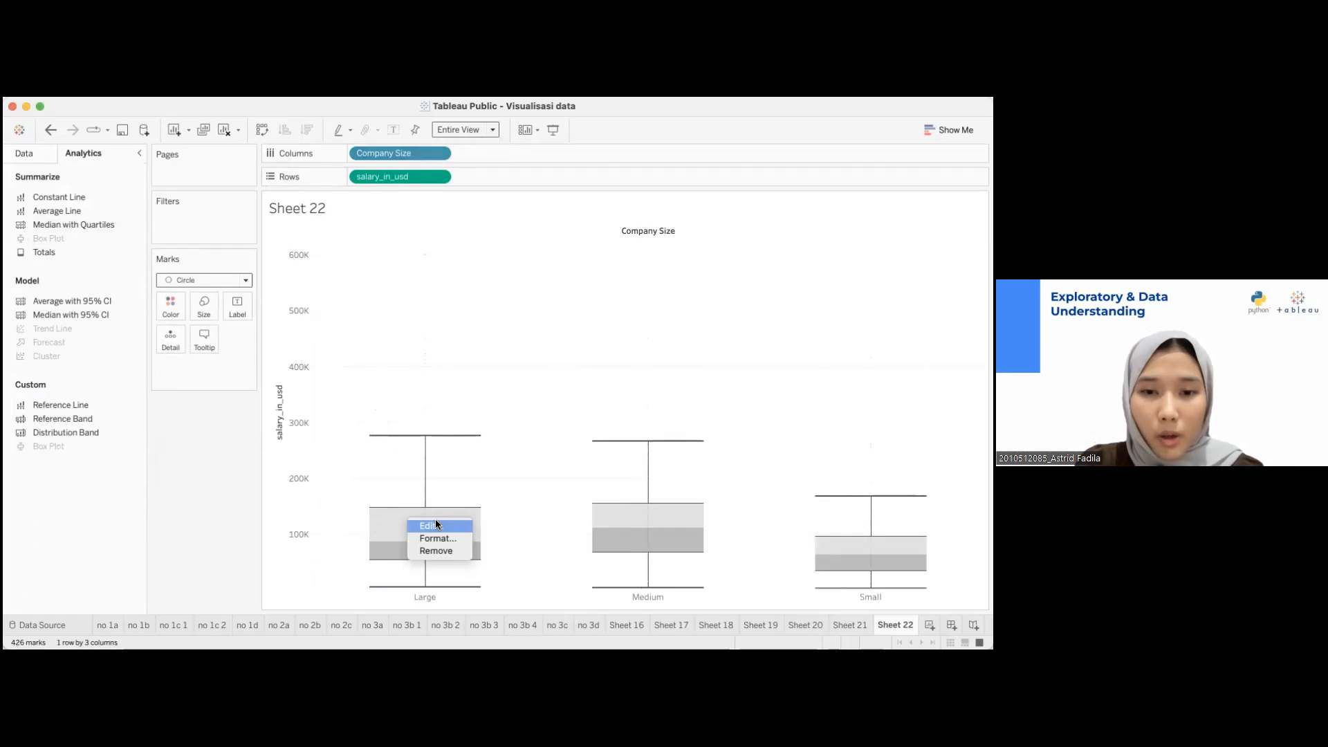
{"action": "left_click", "coordinate": [436, 526]}
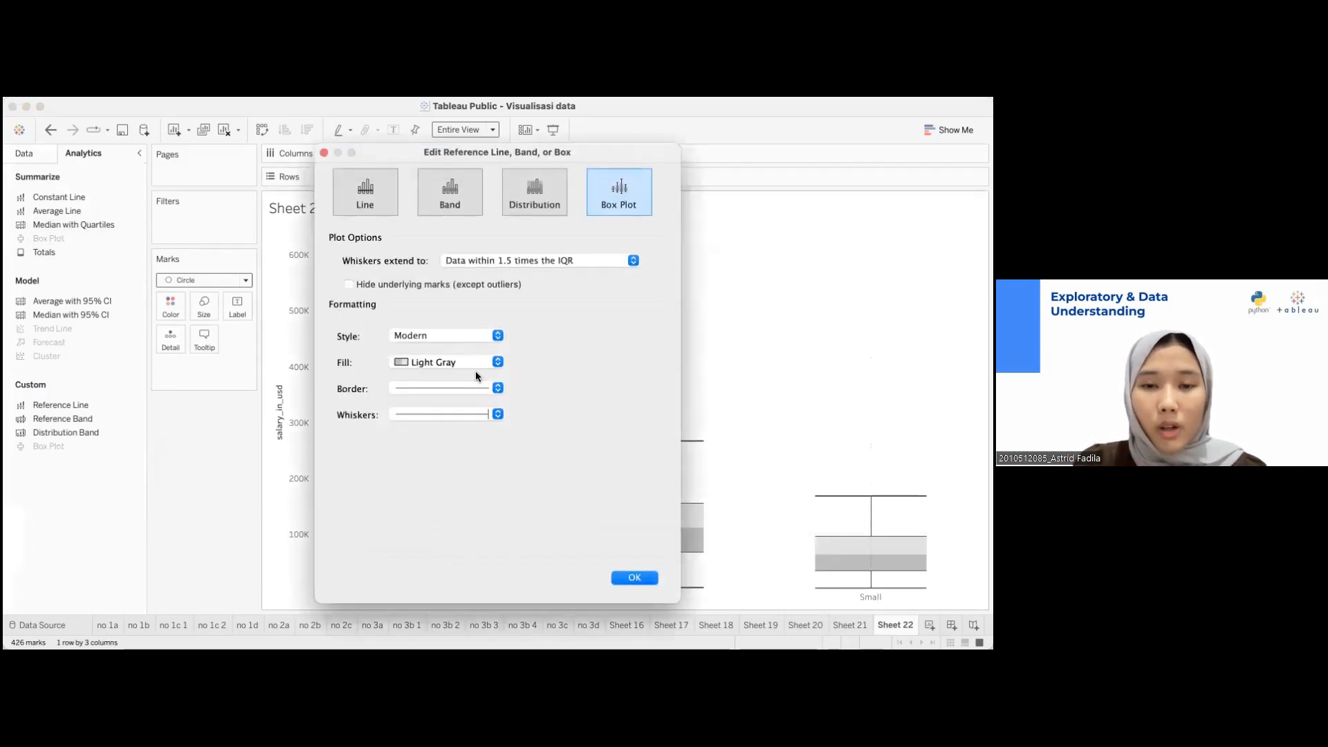
{"action": "left_click", "coordinate": [492, 360]}
{"action": "left_click", "coordinate": [475, 397]}
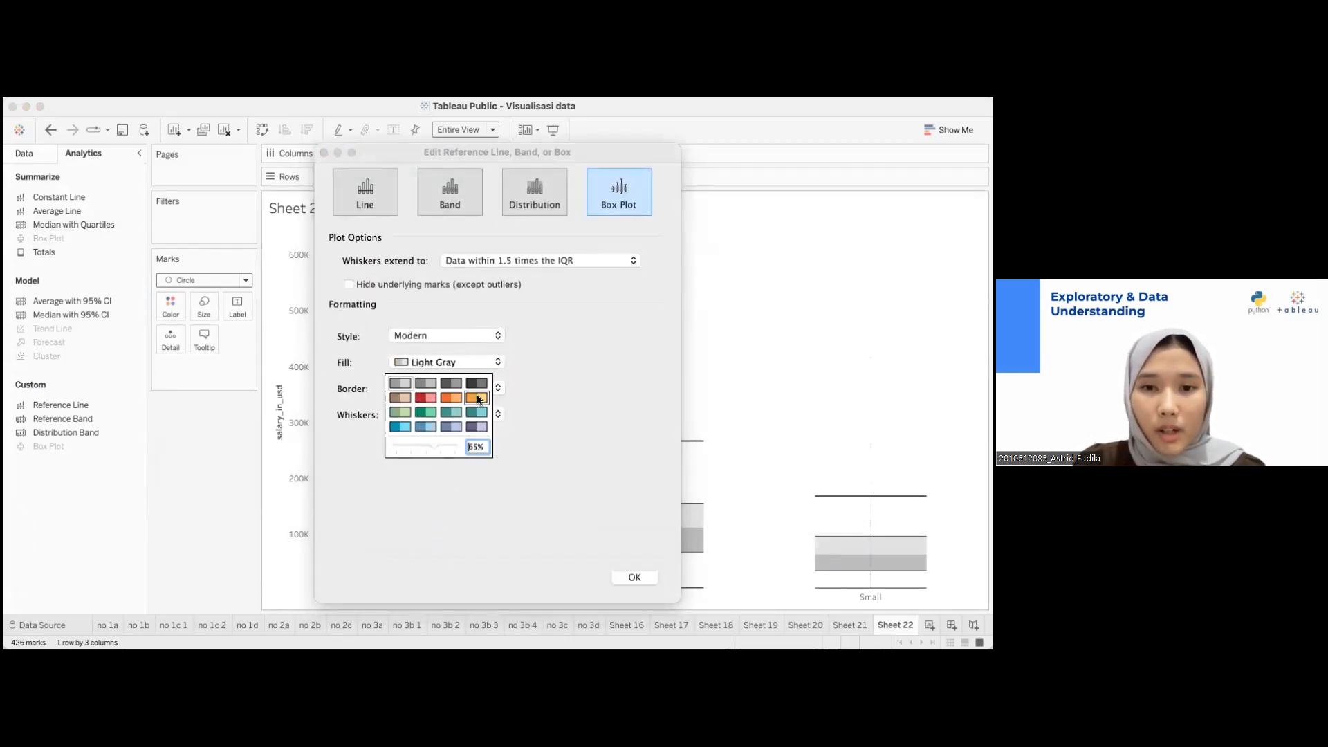
{"action": "left_click", "coordinate": [639, 576]}
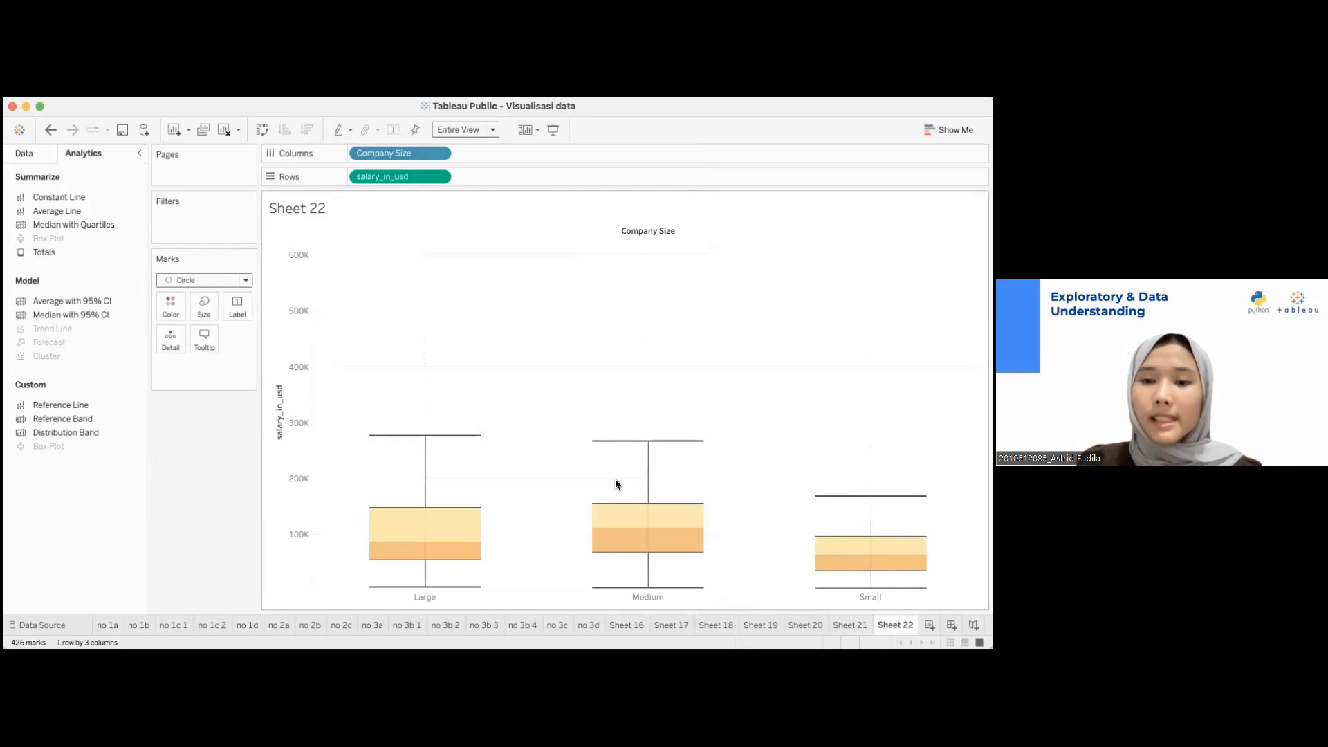
{"action": "mouse_move", "coordinate": [634, 510]}
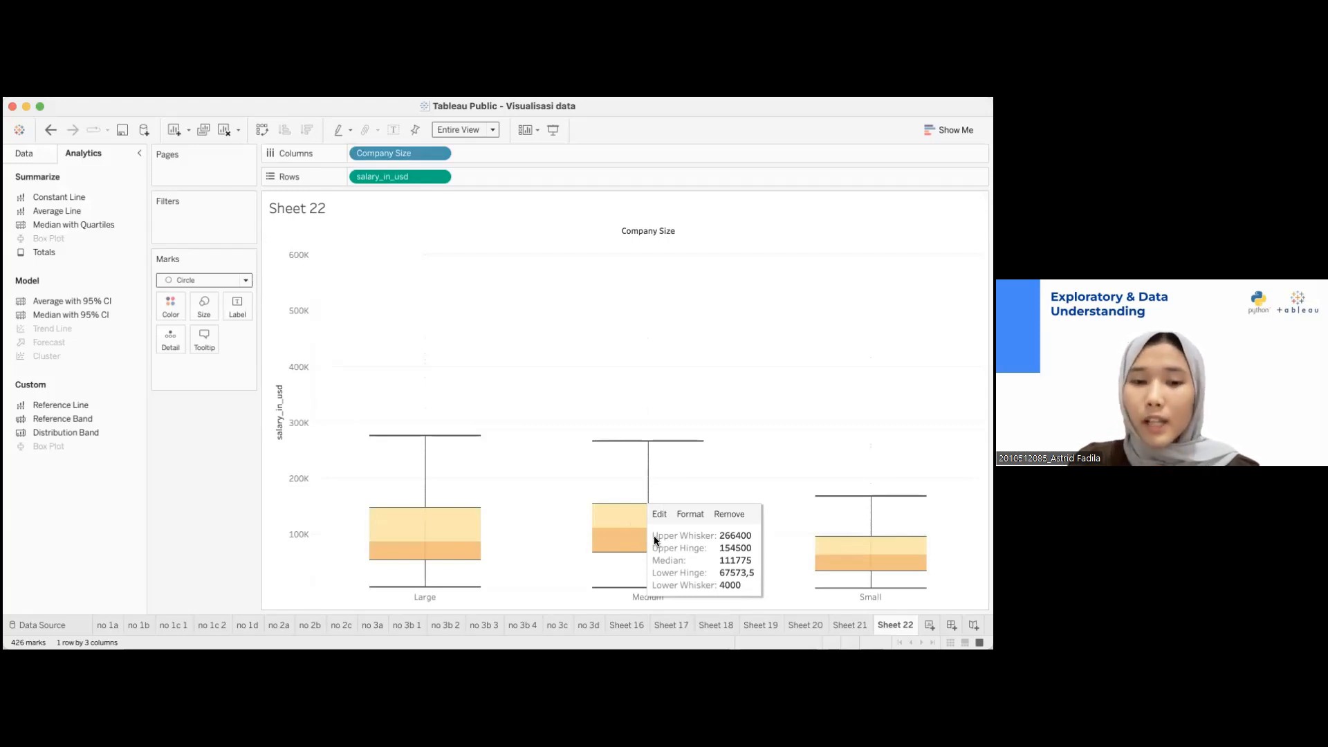
{"action": "mouse_move", "coordinate": [430, 529]}
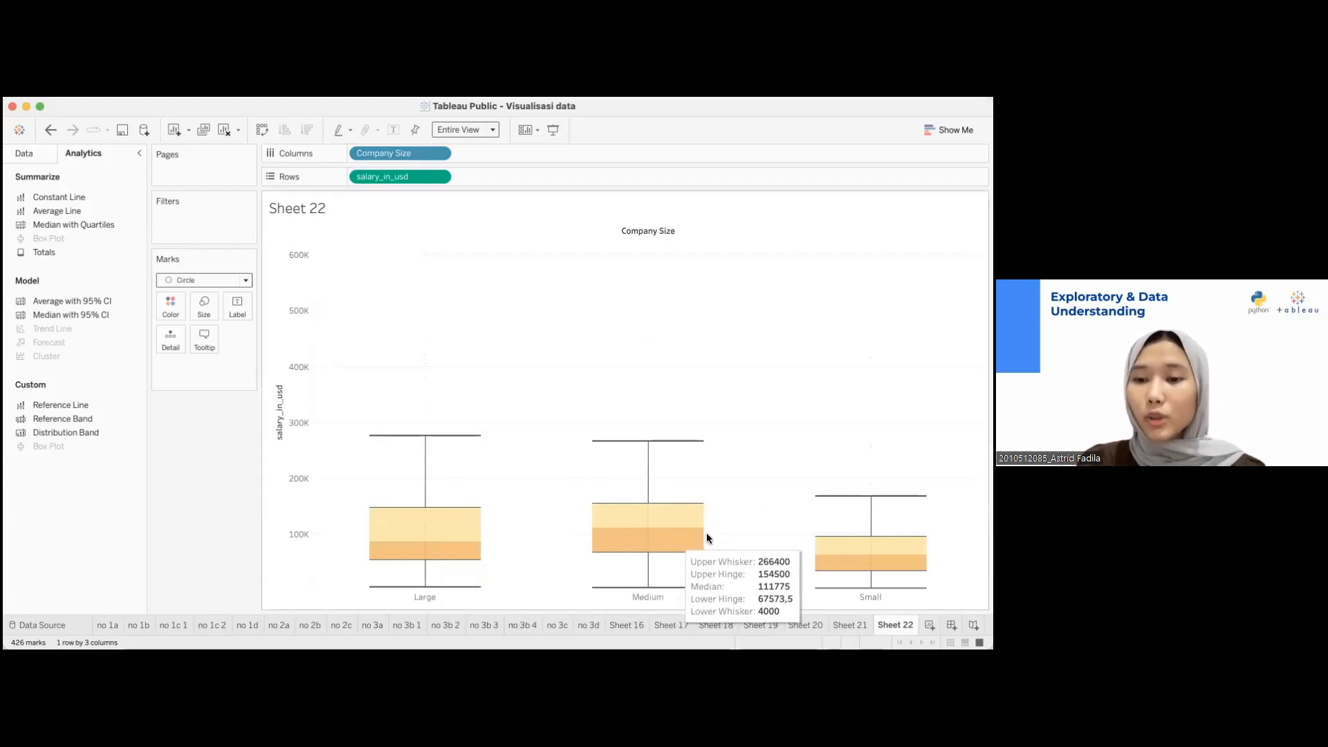
{"action": "mouse_move", "coordinate": [815, 558]}
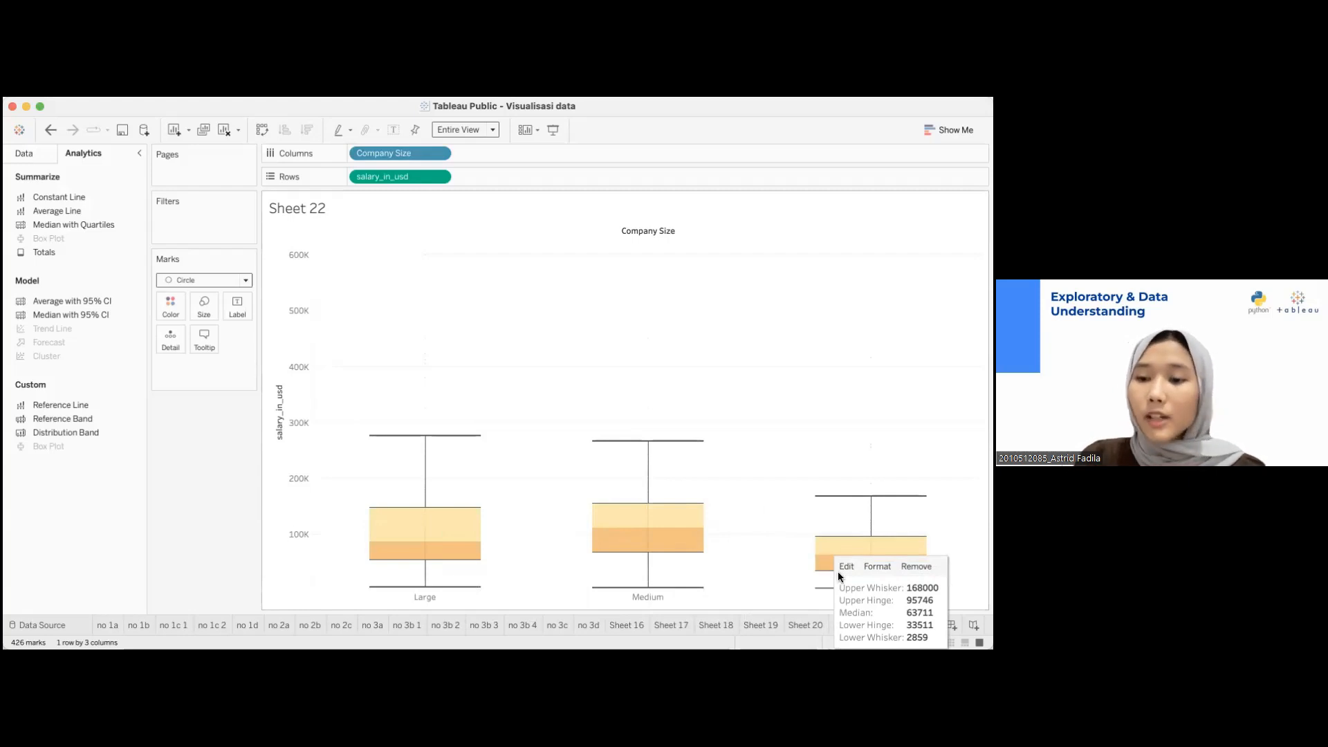
Create a new worksheet with salary_in_usd on Rows and Job Title on Columns
{"action": "left_click", "coordinate": [930, 626]}
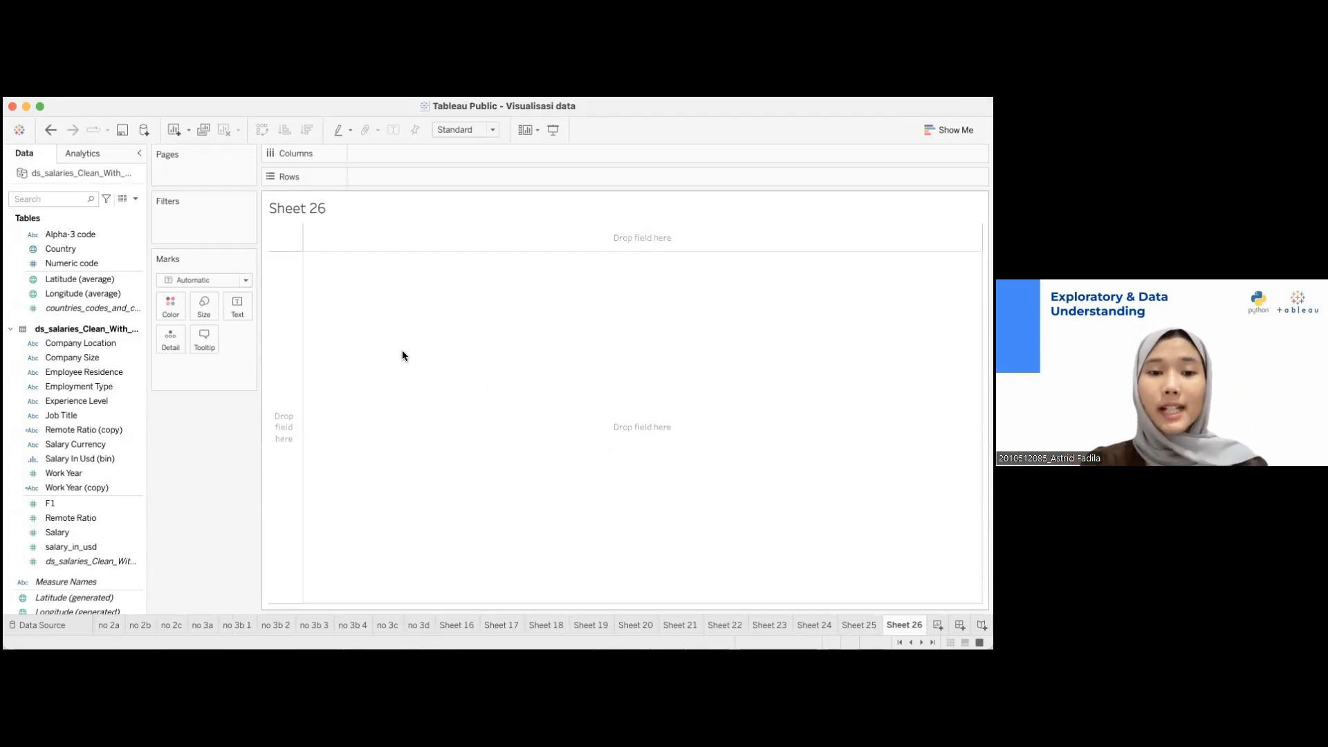
{"action": "scroll", "coordinate": [81, 490], "scroll_direction": "down", "scroll_amount": 2}
{"action": "left_click", "coordinate": [81, 490]}
{"action": "left_click_drag", "start_coordinate": [71, 518], "coordinate": [401, 175]}
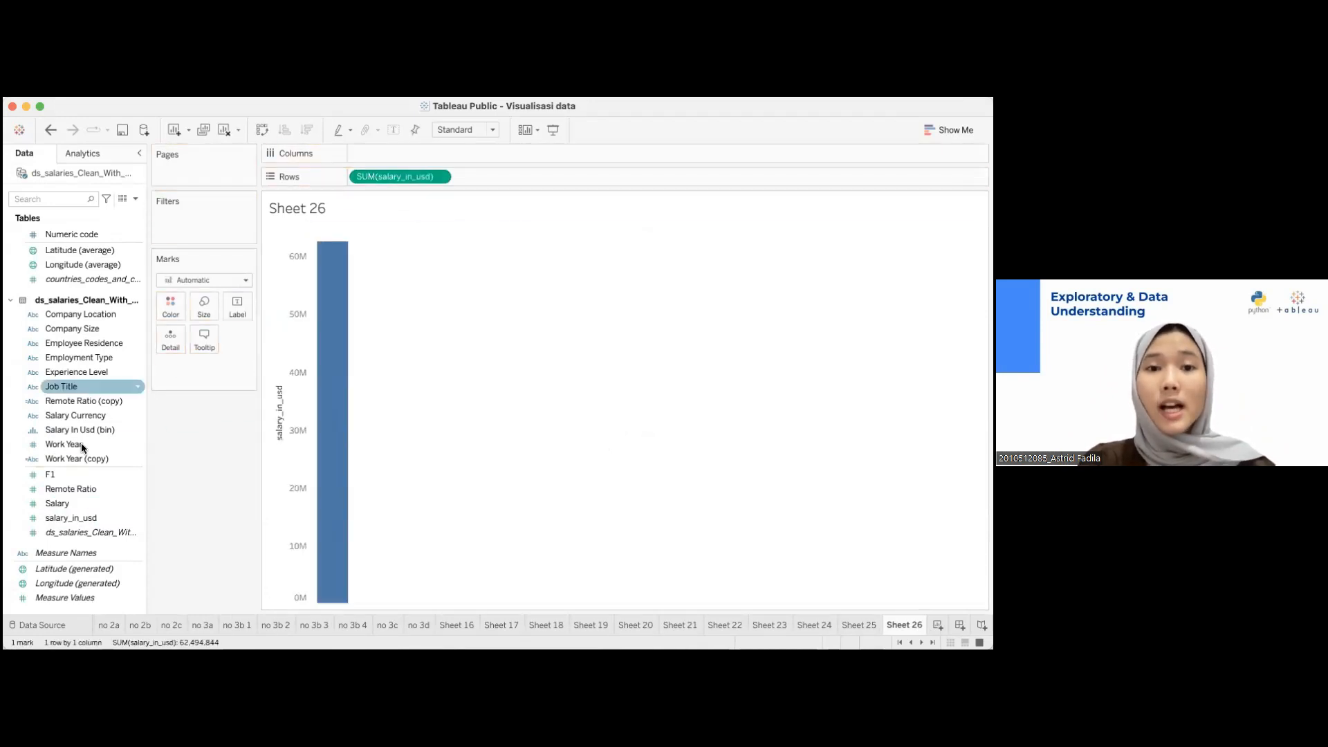
{"action": "scroll", "coordinate": [90, 325], "scroll_direction": "up", "scroll_amount": 2}
{"action": "left_click_drag", "start_coordinate": [69, 415], "coordinate": [396, 153]}
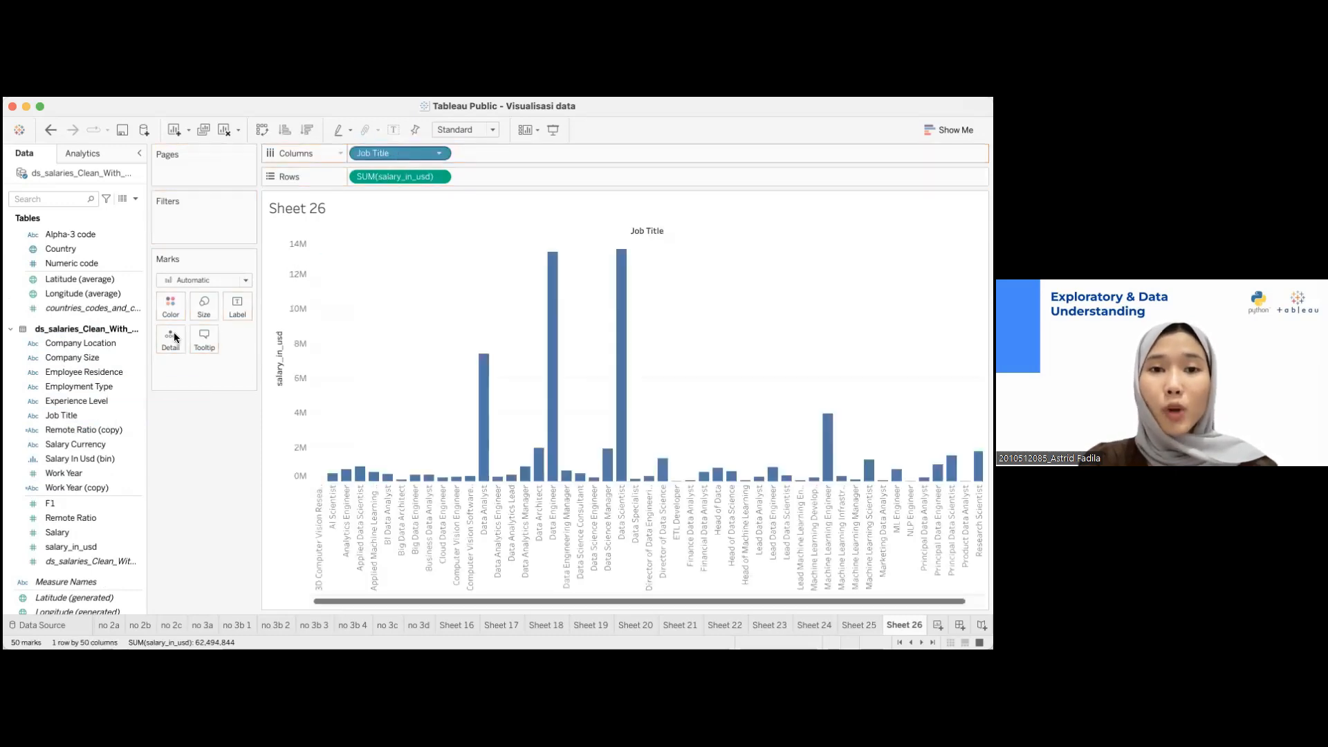
Filter Job Title to the top 5 by the Count of Job Title
{"action": "mouse_move", "coordinate": [105, 422]}
{"action": "left_mouse_down"}
{"action": "mouse_move", "coordinate": [193, 212]}
{"action": "mouse_move", "coordinate": [225, 223]}
{"action": "left_mouse_up"}
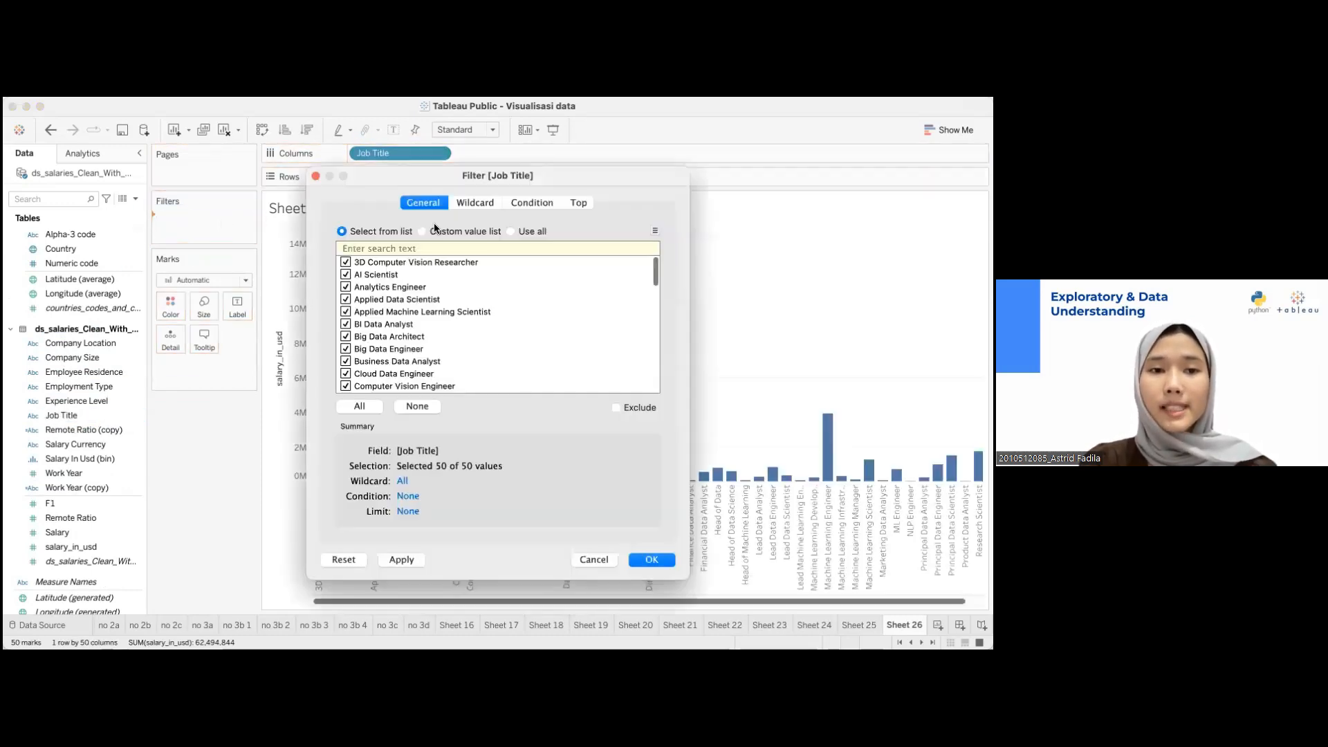
{"action": "left_click", "coordinate": [579, 204]}
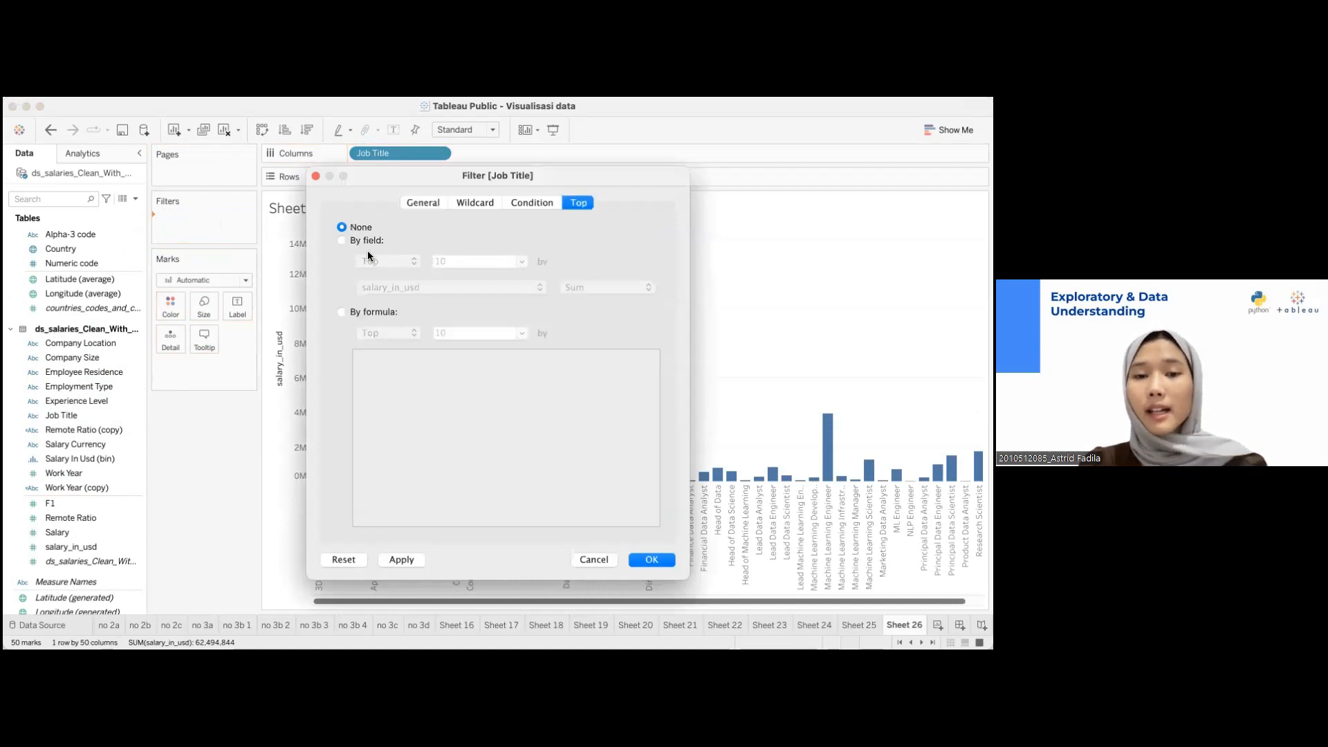
{"action": "left_click", "coordinate": [343, 241]}
{"action": "left_click", "coordinate": [491, 261]}
{"action": "key", "text": "BackSpace"}
{"action": "key", "text": "BackSpace"}
{"action": "type", "text": "5"}
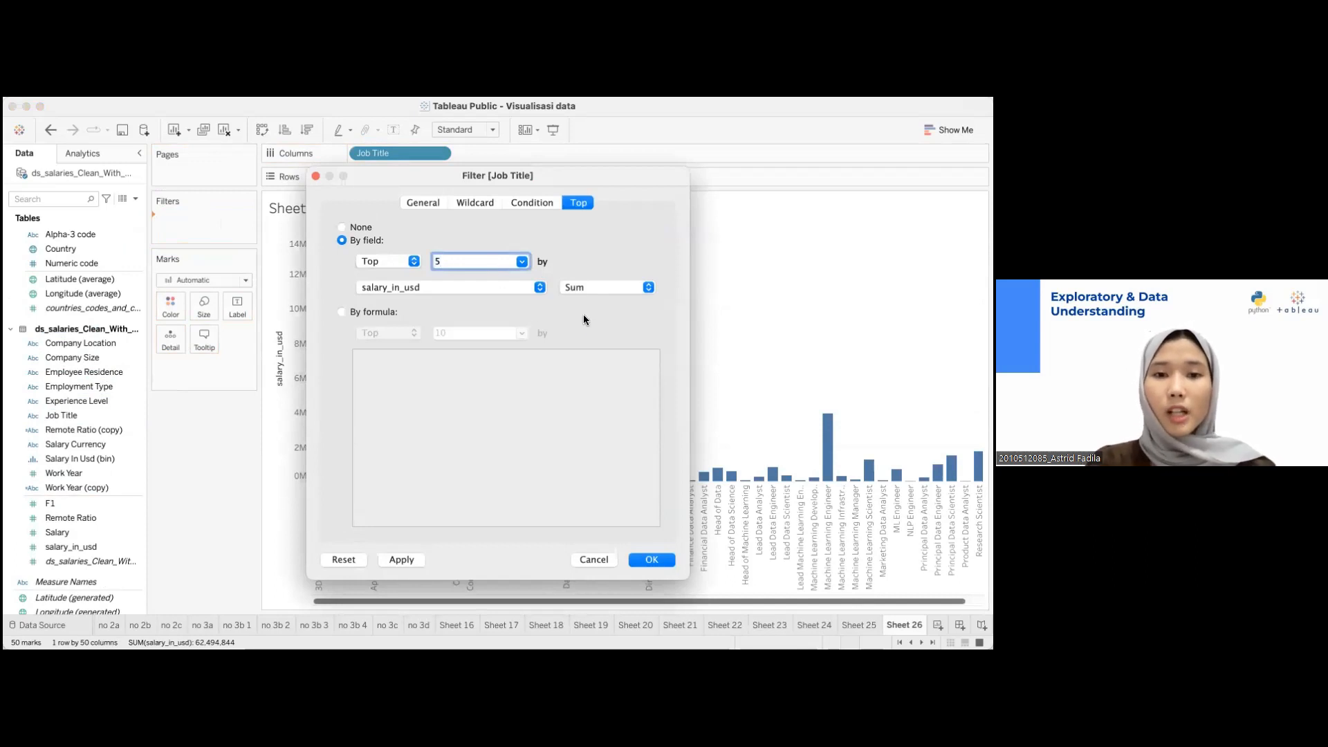
{"action": "left_click", "coordinate": [538, 287]}
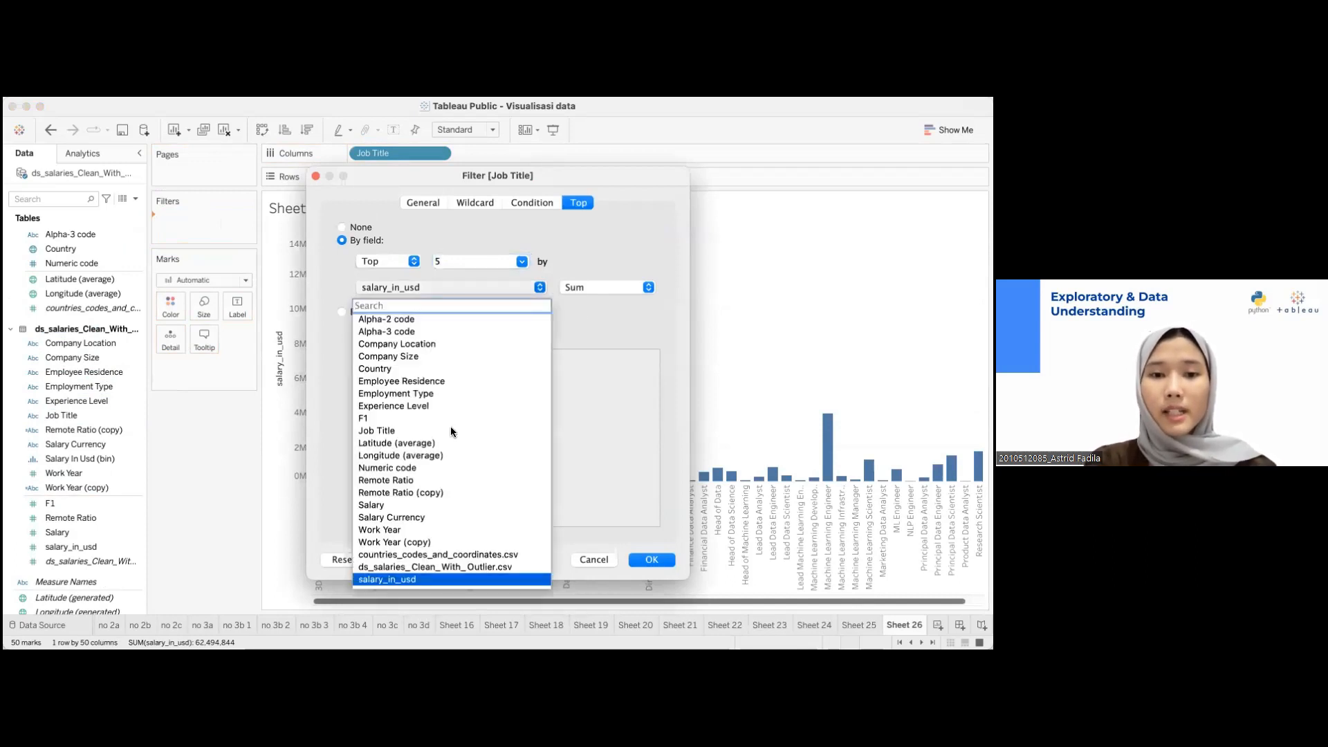
{"action": "left_click", "coordinate": [450, 428]}
{"action": "left_click", "coordinate": [649, 287]}
{"action": "left_click", "coordinate": [620, 288]}
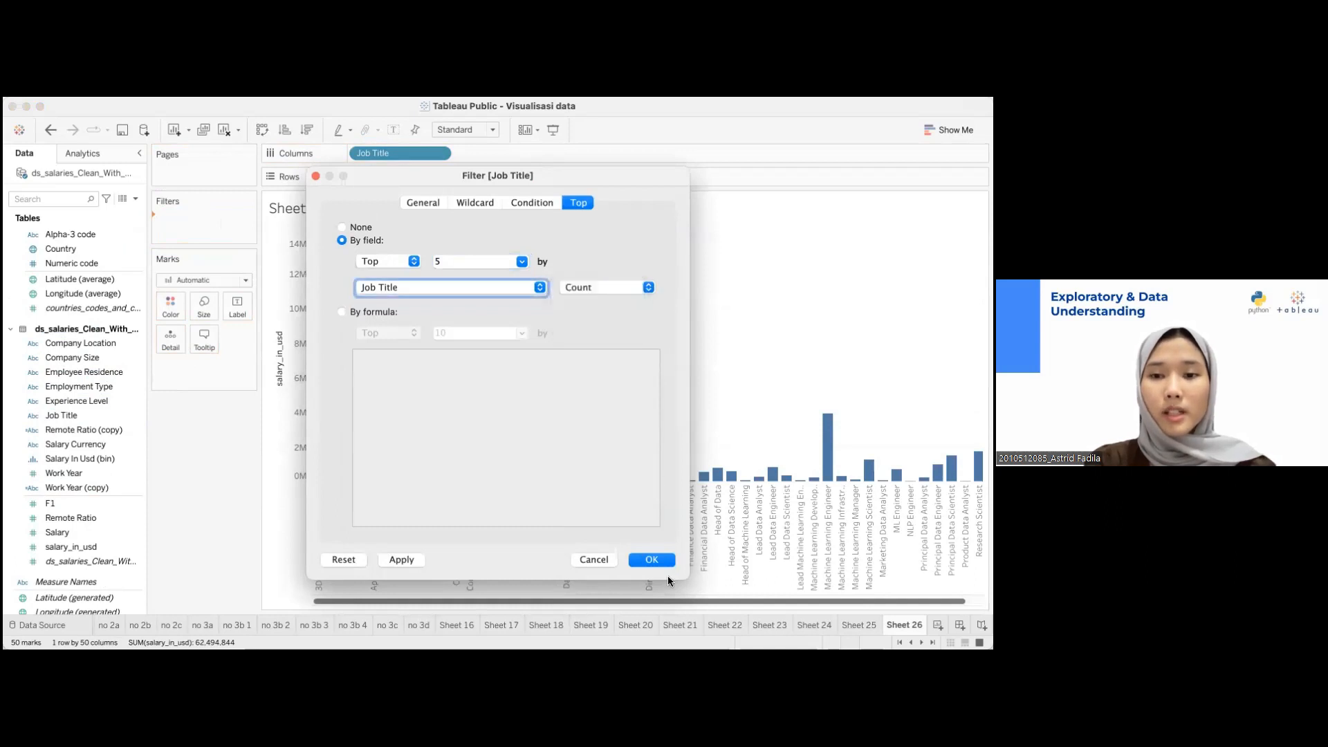
{"action": "left_click", "coordinate": [662, 560]}
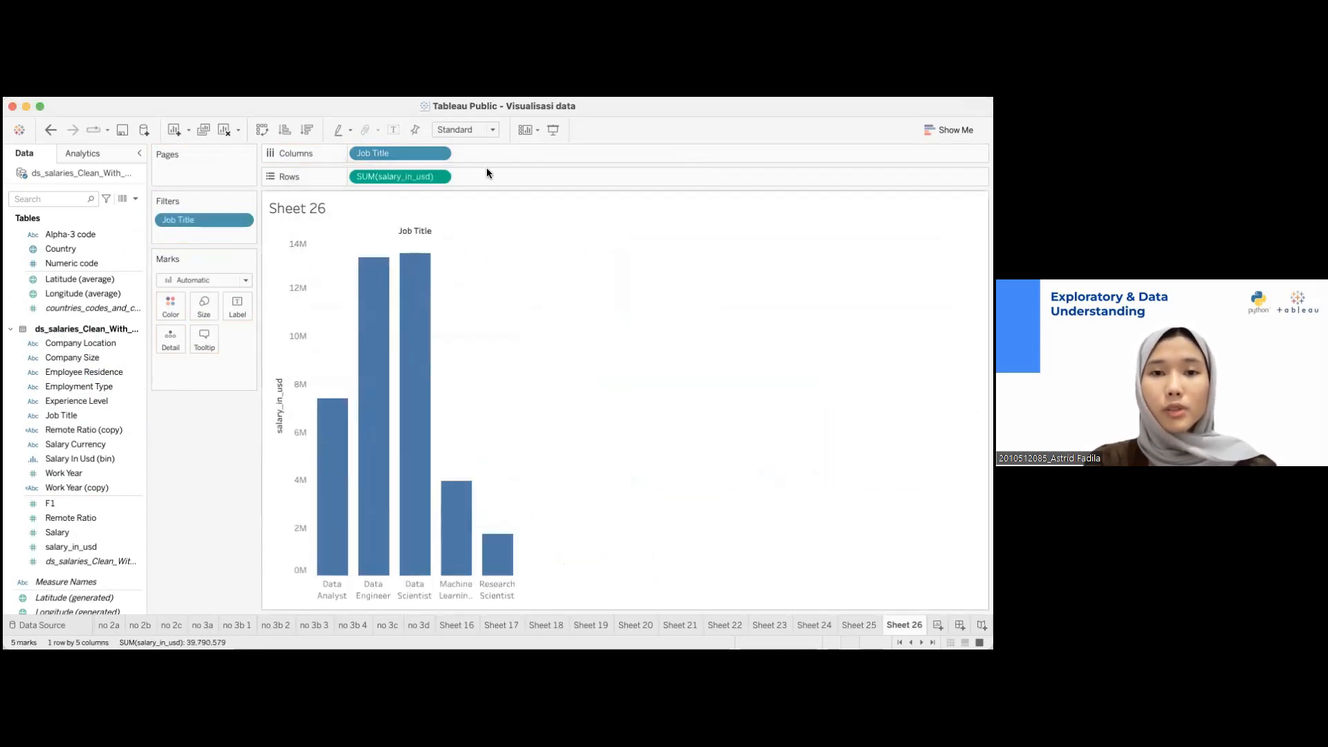
Change the job title chart's marks to Circle and shrink them to the smallest size
{"action": "left_click", "coordinate": [491, 130]}
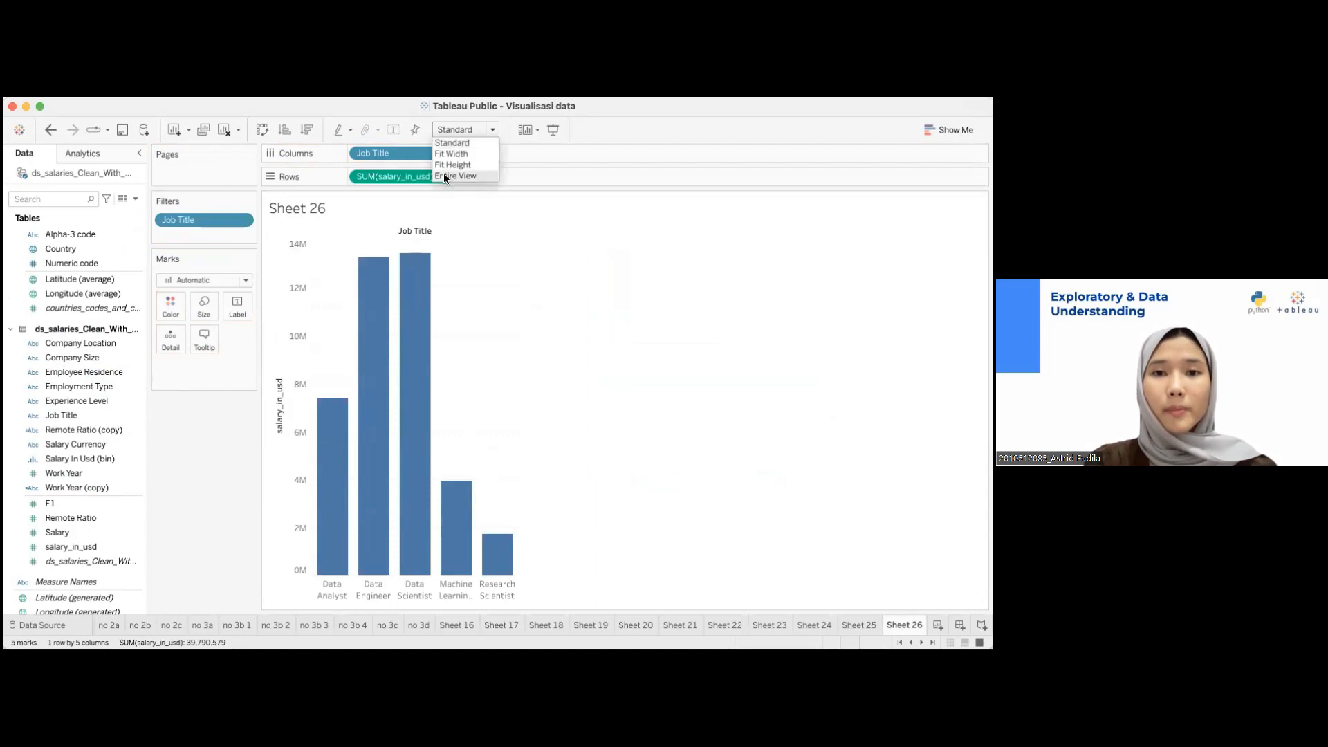
{"action": "left_click", "coordinate": [573, 162]}
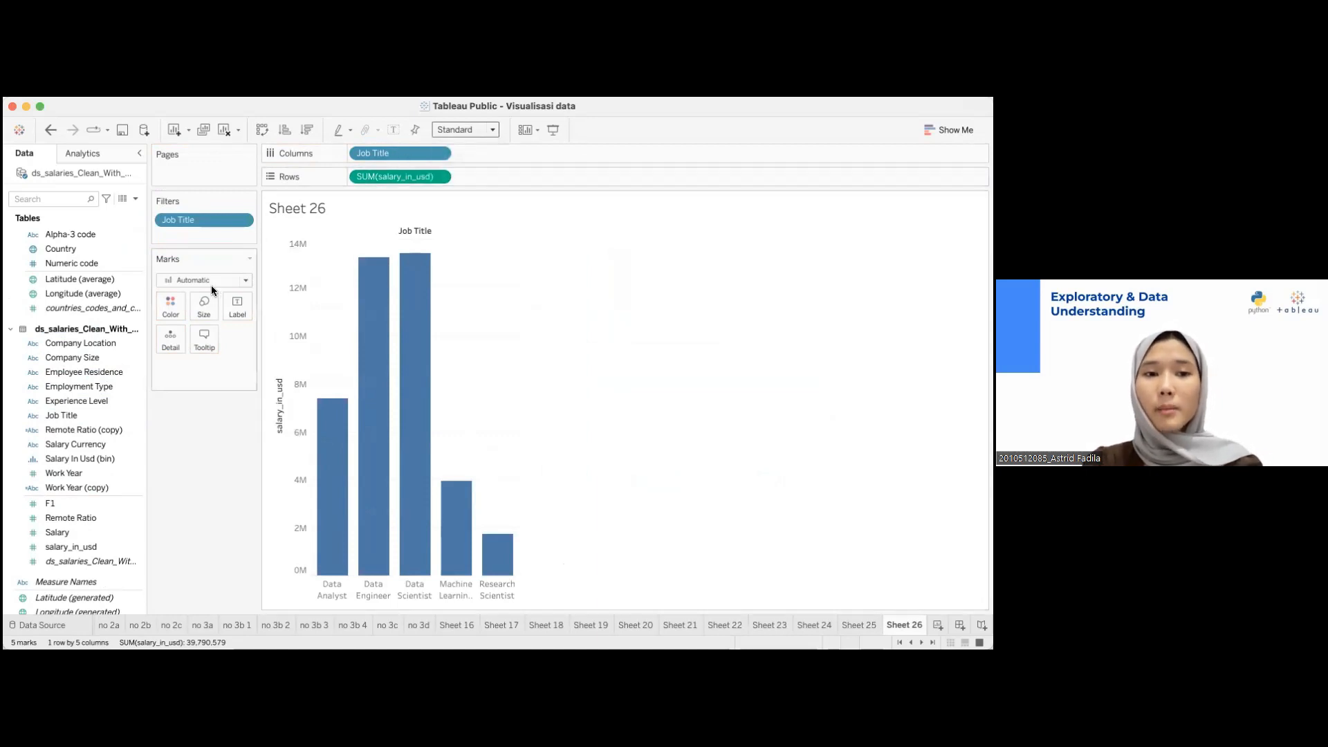
{"action": "left_click", "coordinate": [245, 280]}
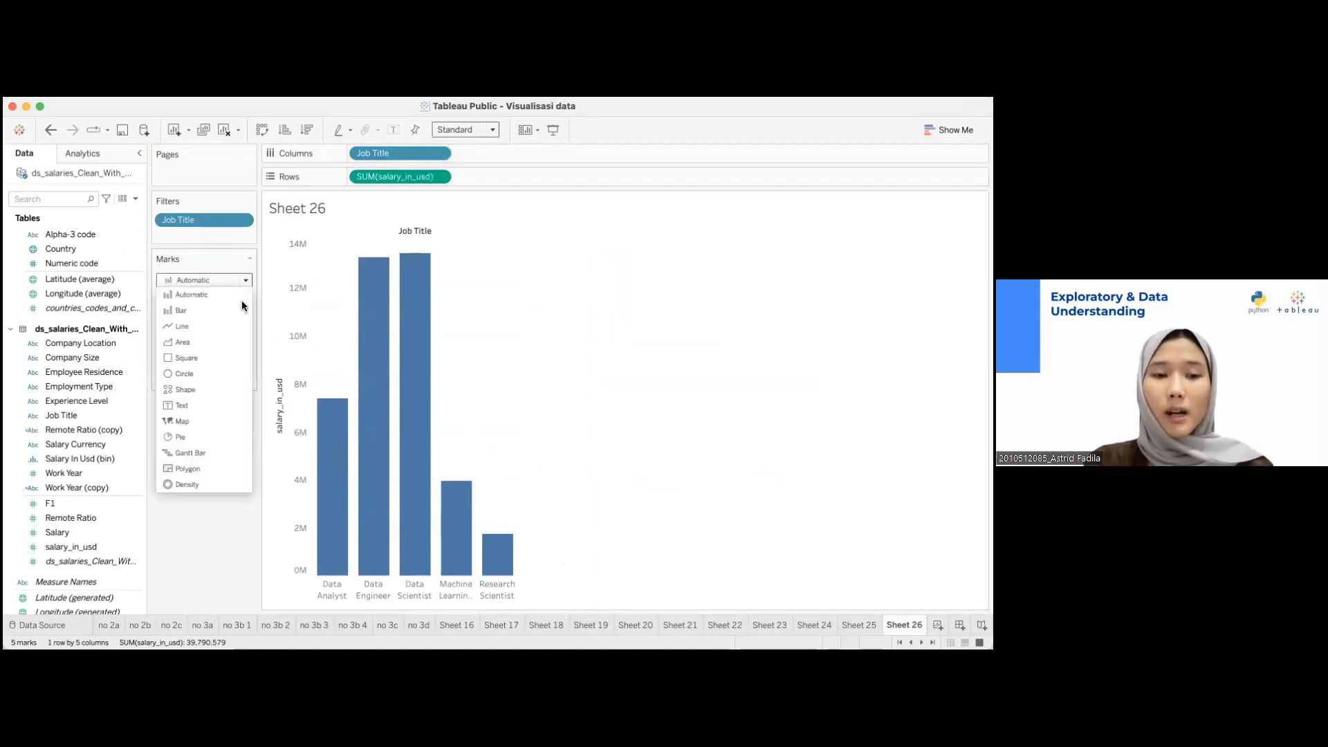
{"action": "left_click", "coordinate": [229, 373]}
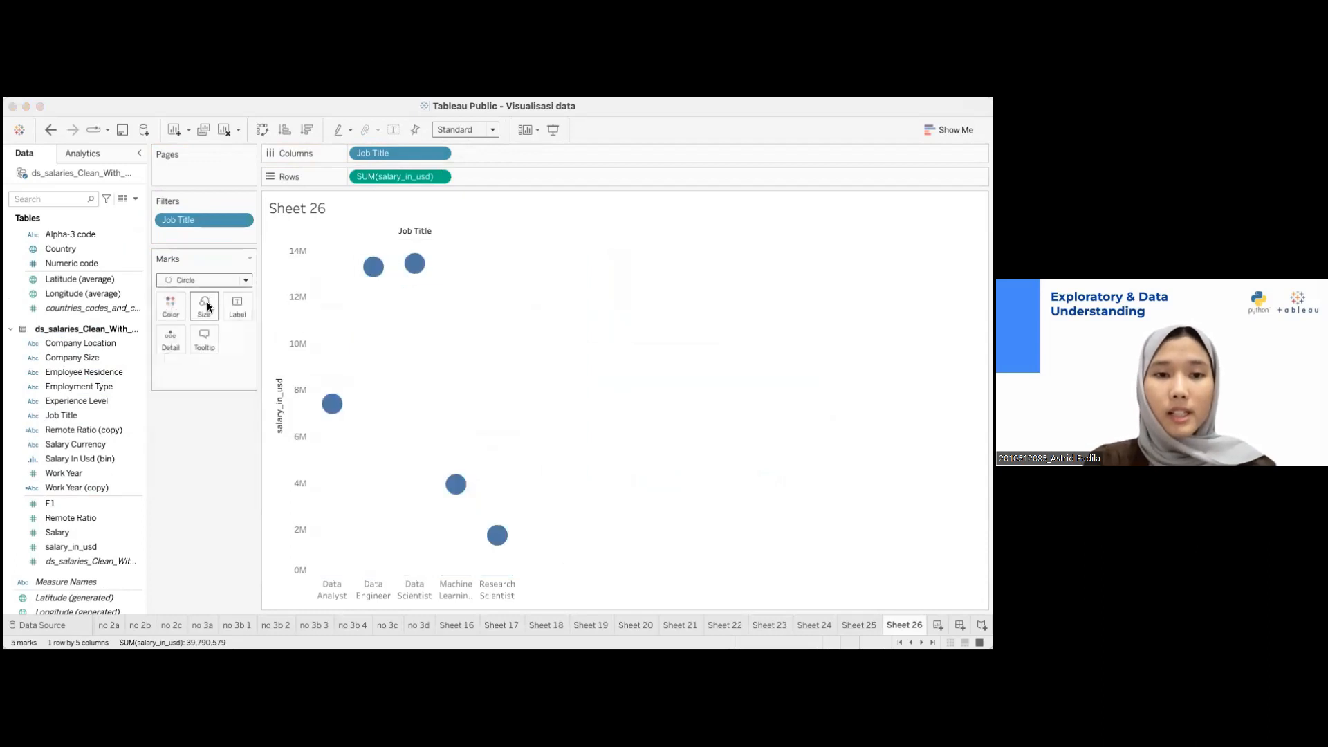
{"action": "left_click", "coordinate": [197, 343]}
{"action": "left_click", "coordinate": [201, 394]}
Convert salary_in_usd on Rows to a dimension so individual salaries are plotted for each job title
{"action": "left_click", "coordinate": [240, 220]}
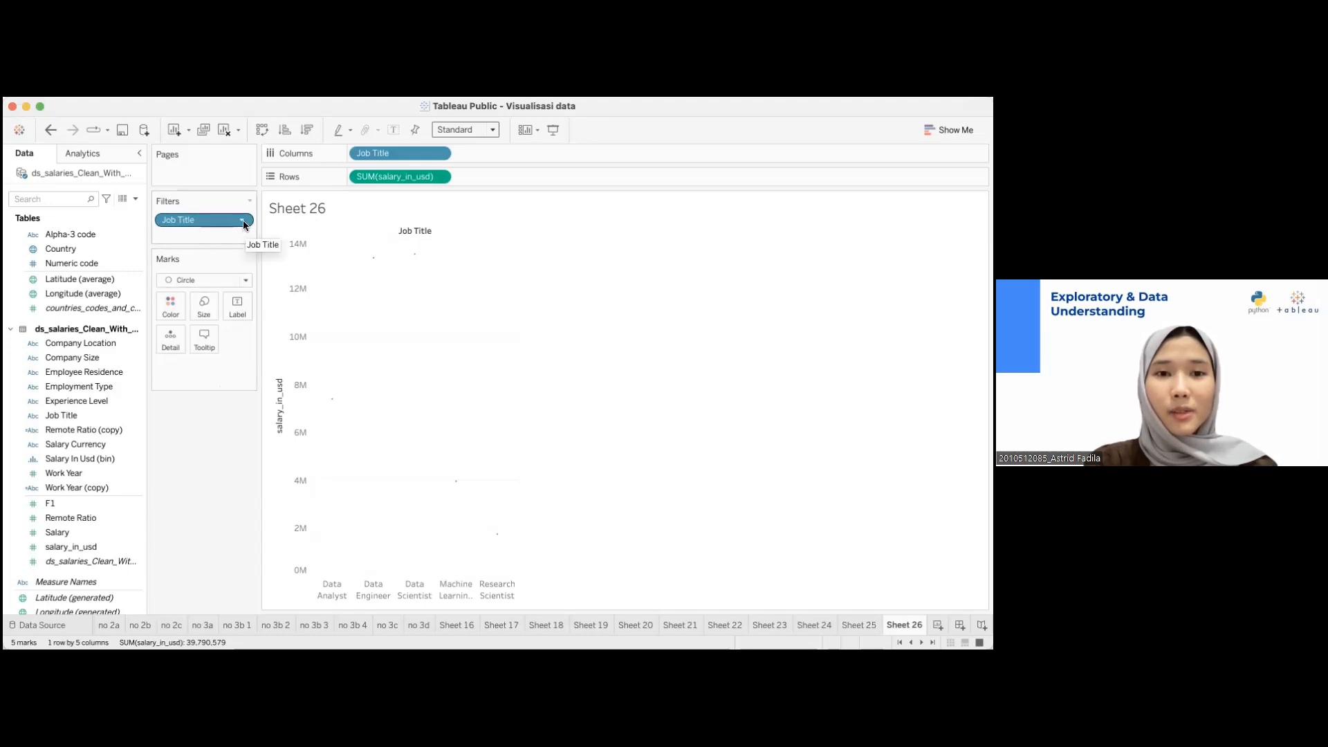
{"action": "left_click", "coordinate": [438, 177]}
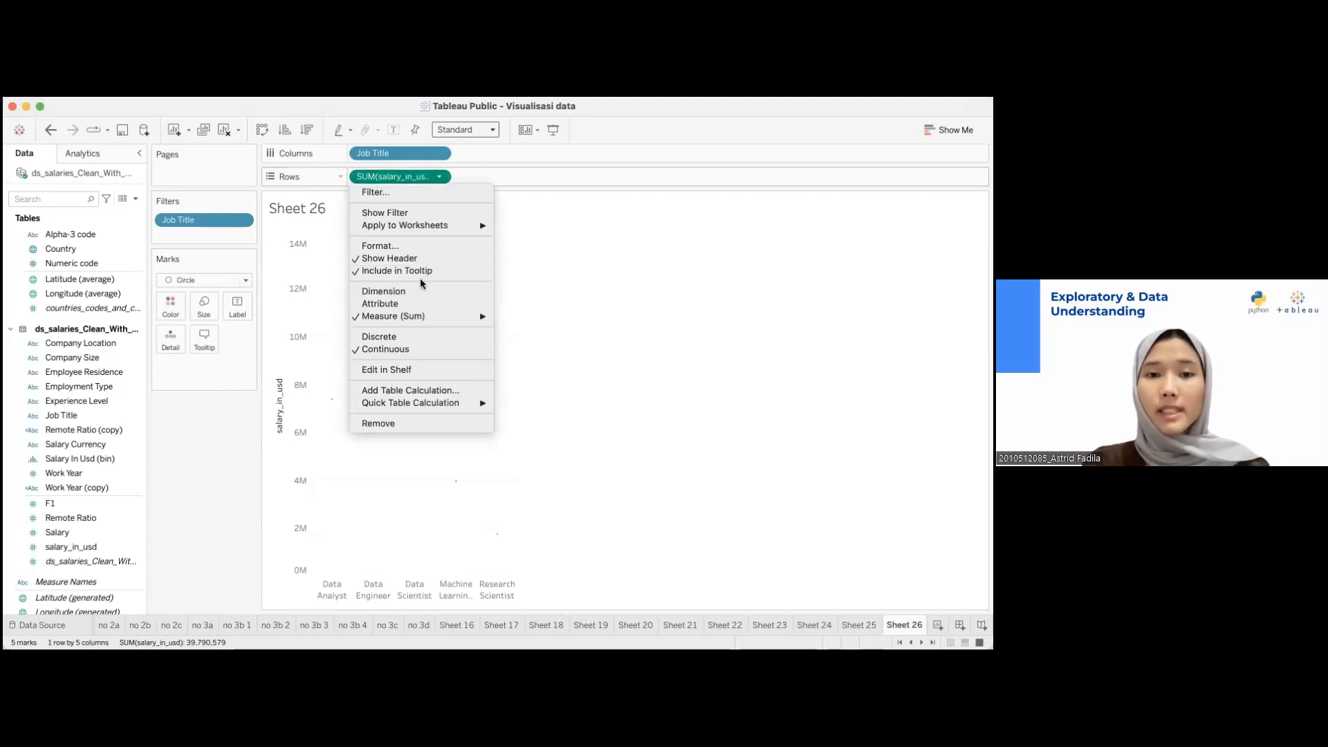
{"action": "left_click", "coordinate": [384, 291]}
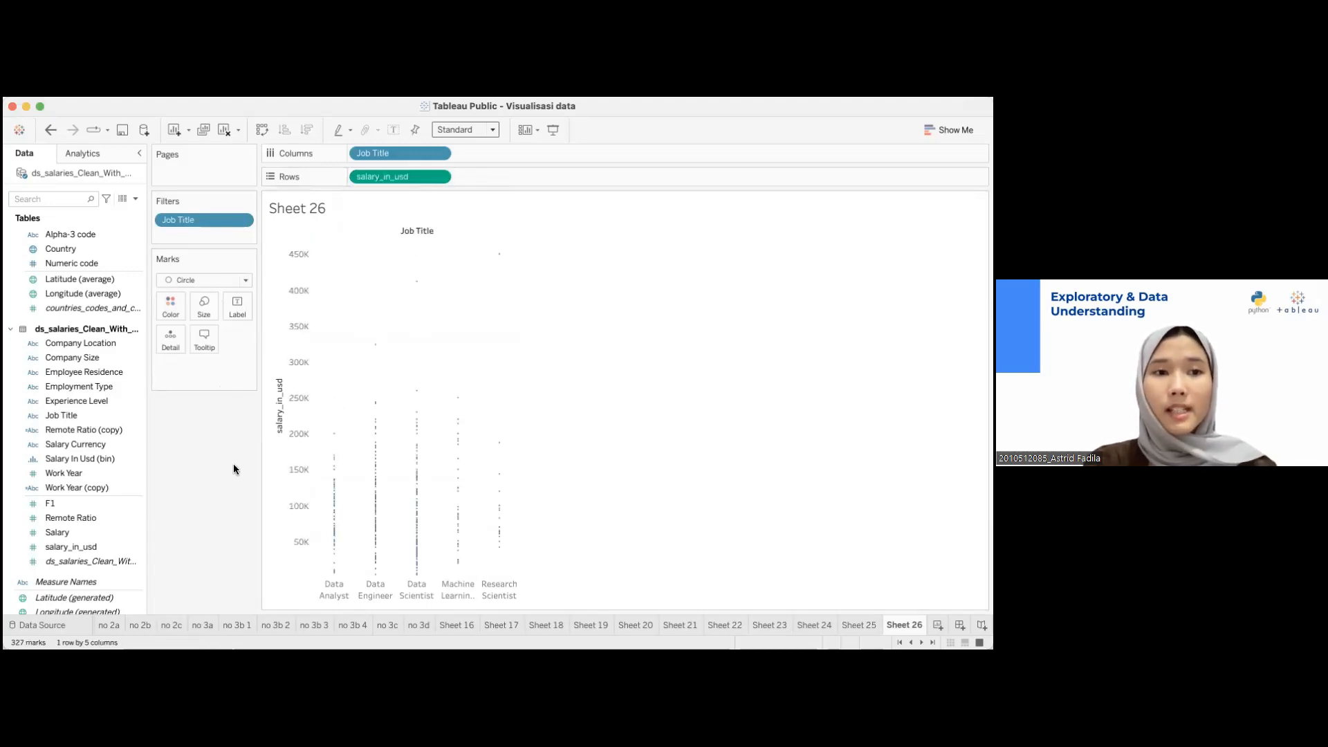
Add a box plot to the job title salary chart, fit it to Entire View, and inspect the Research Scientist box
{"action": "left_click", "coordinate": [101, 156]}
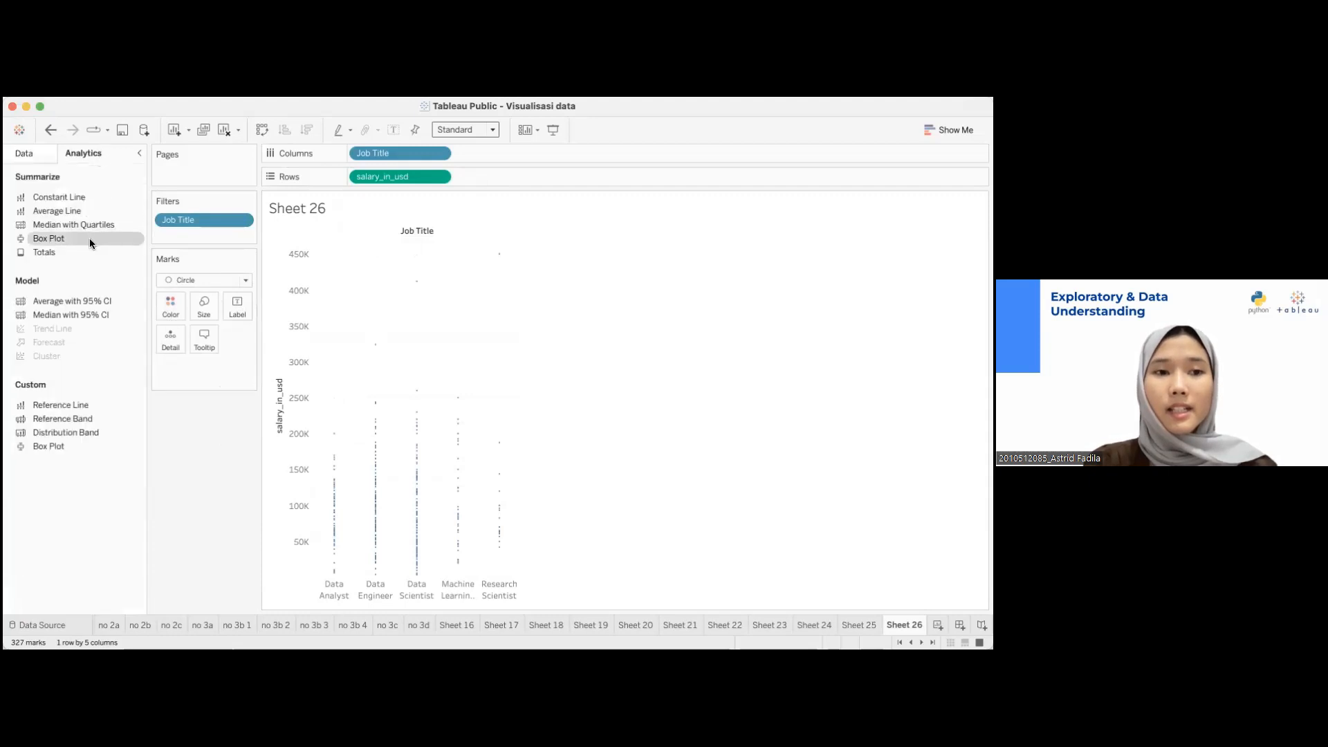
{"action": "left_click_drag", "start_coordinate": [88, 238], "coordinate": [372, 252]}
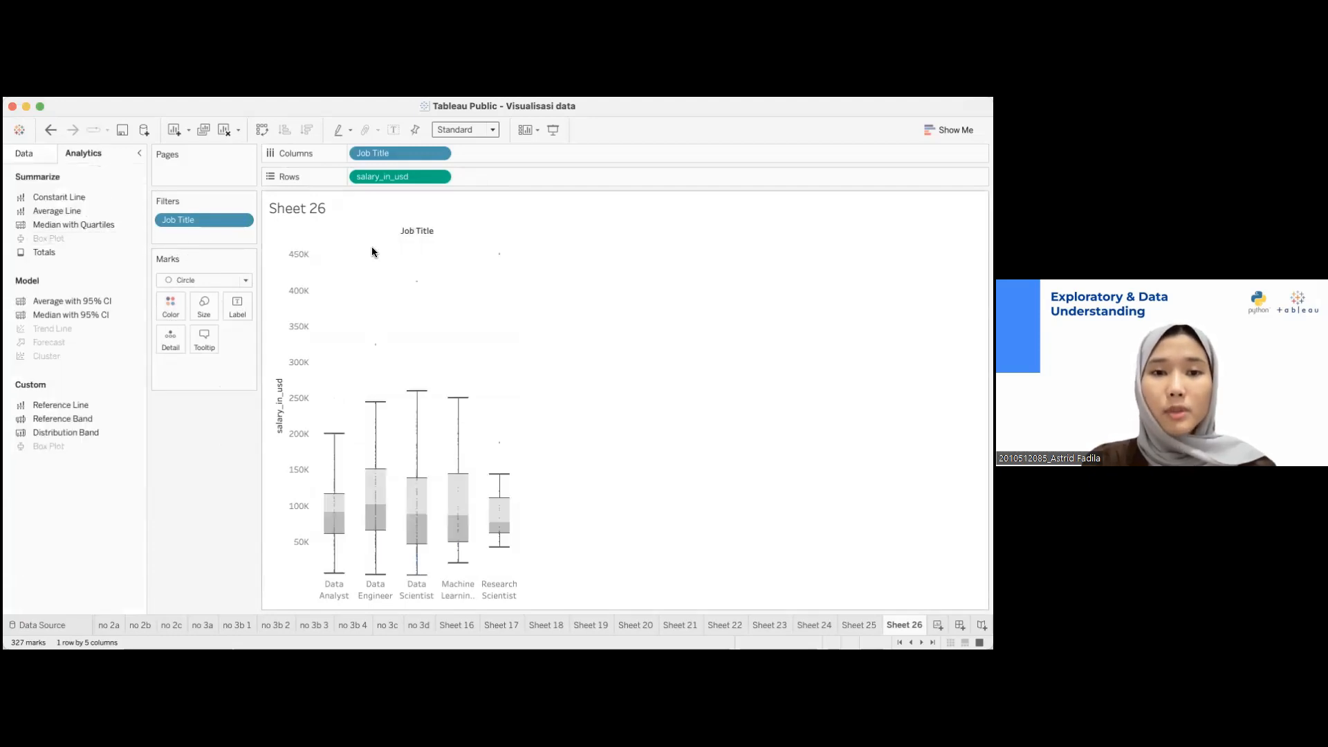
{"action": "left_click", "coordinate": [495, 131]}
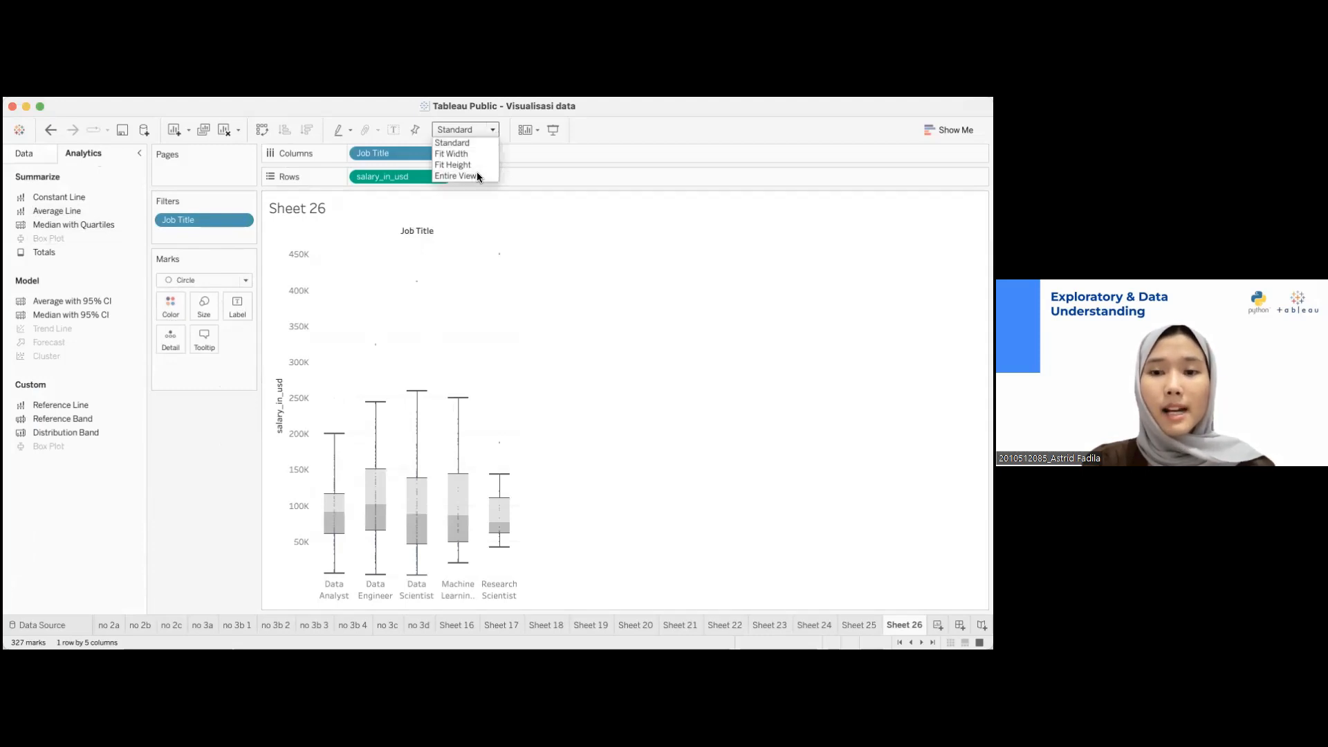
{"action": "left_click", "coordinate": [476, 171]}
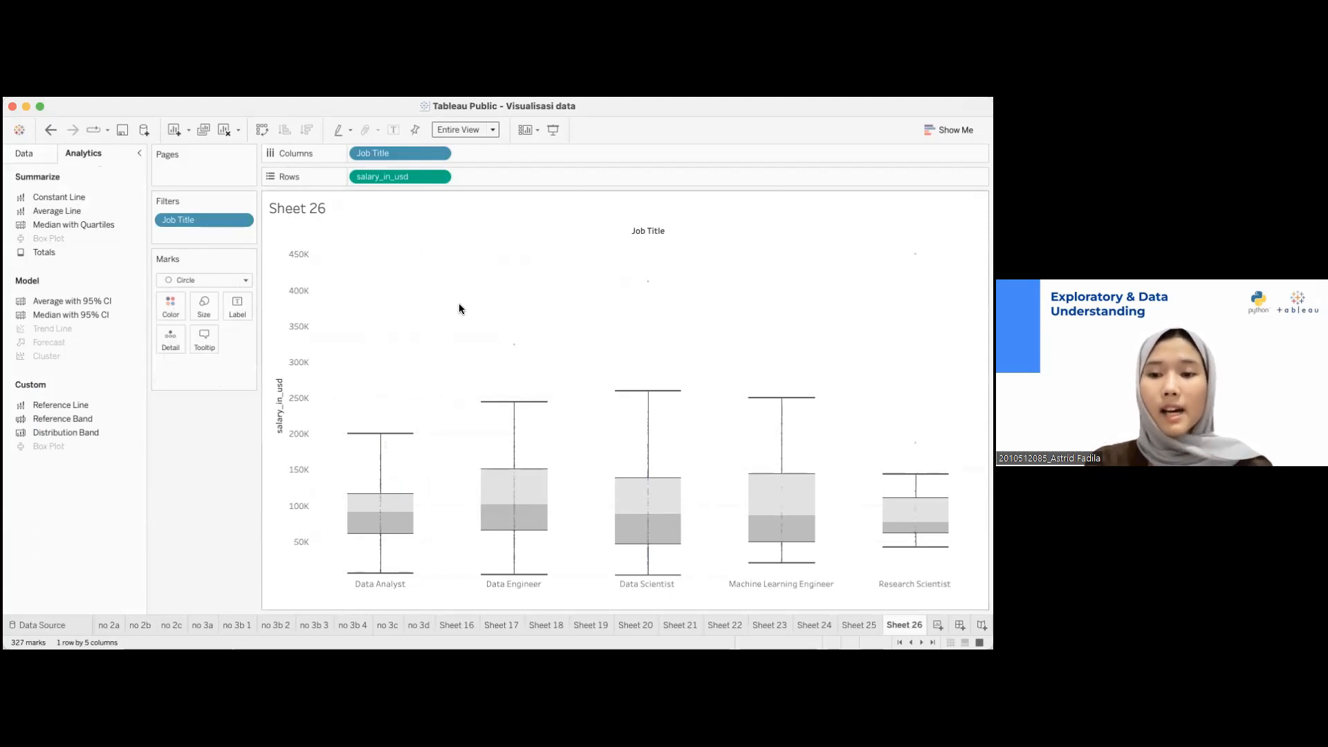
{"action": "mouse_move", "coordinate": [534, 481]}
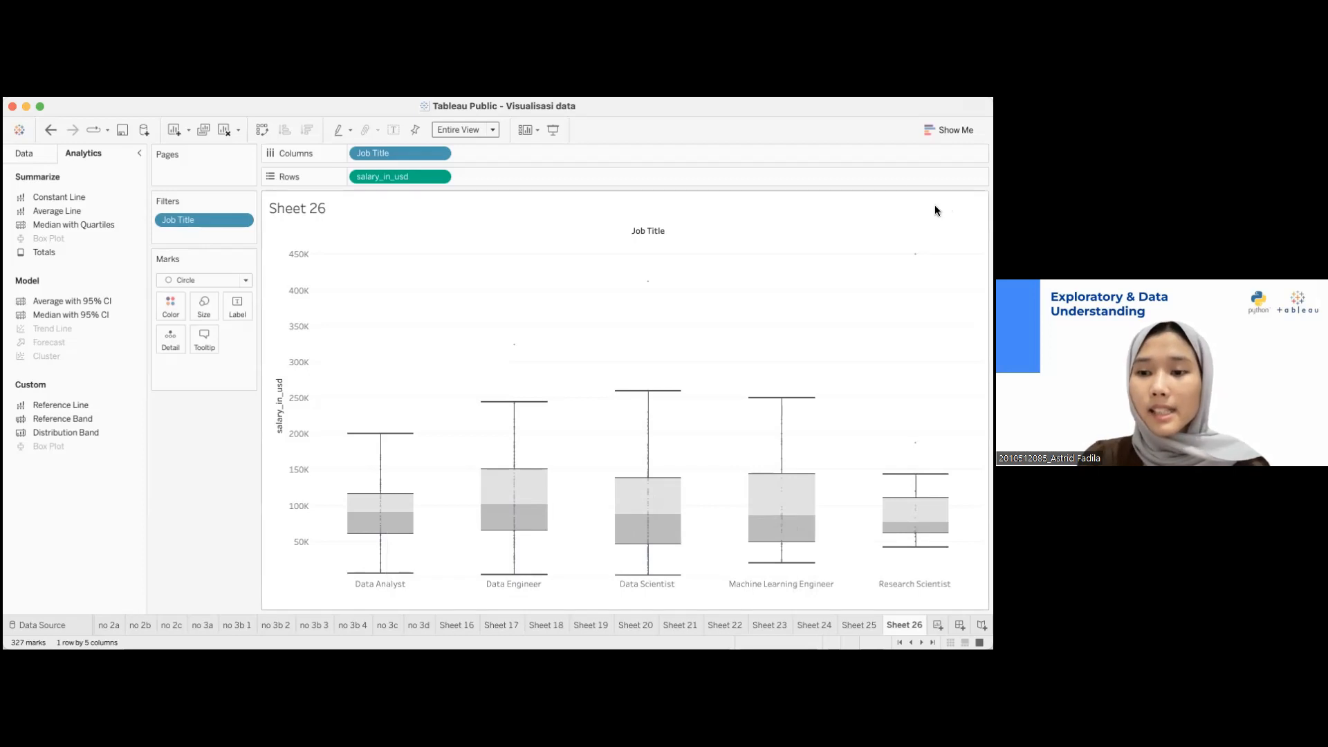
{"action": "mouse_move", "coordinate": [924, 527]}
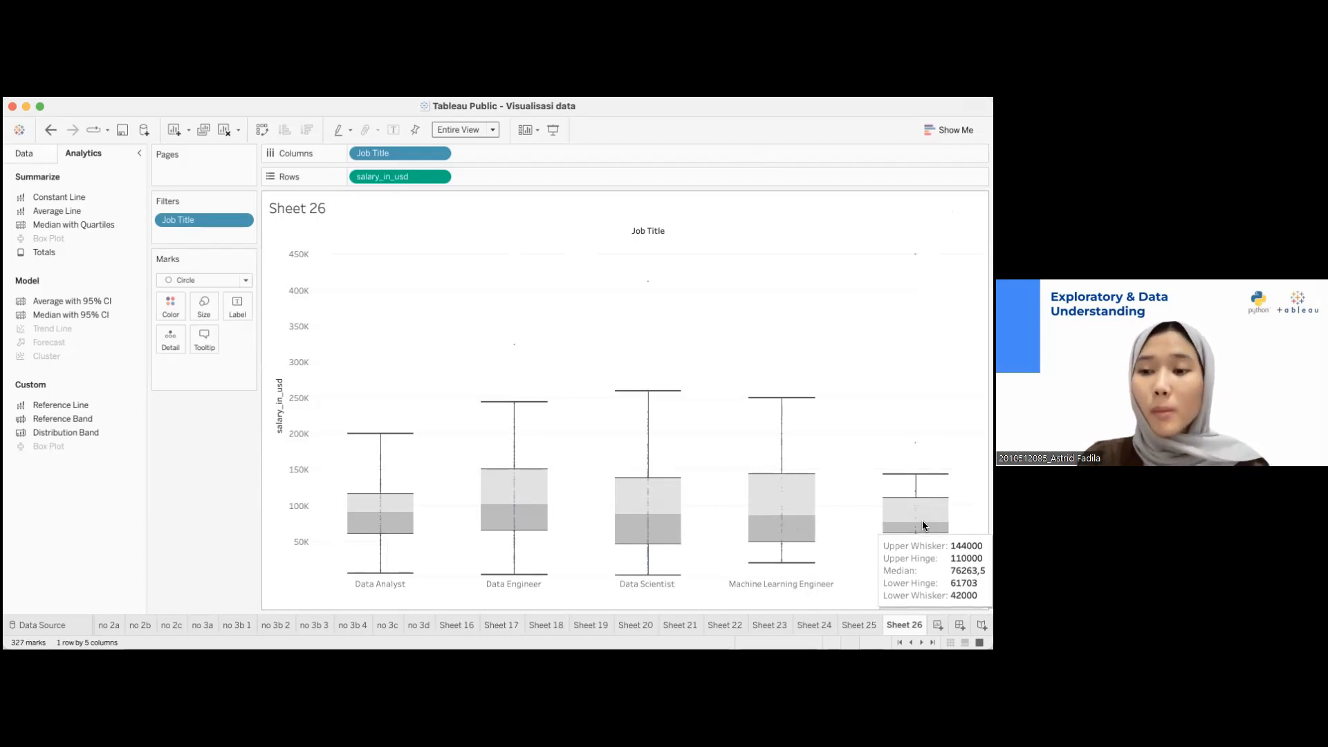
Create a new worksheet with Longitude (average) on Columns and Latitude (average) on Rows
{"action": "left_click", "coordinate": [939, 624]}
{"action": "left_click", "coordinate": [940, 624]}
{"action": "left_click", "coordinate": [859, 625]}
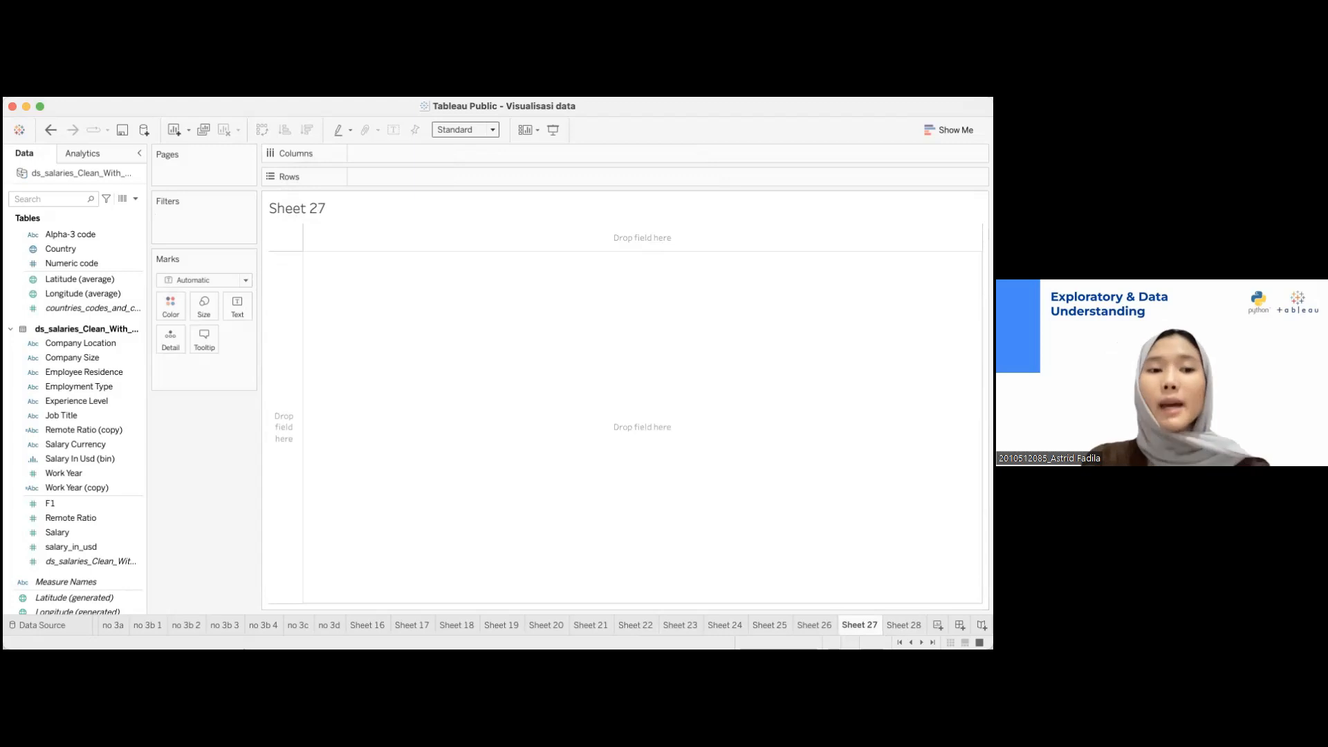
{"action": "left_click_drag", "start_coordinate": [101, 298], "coordinate": [412, 160]}
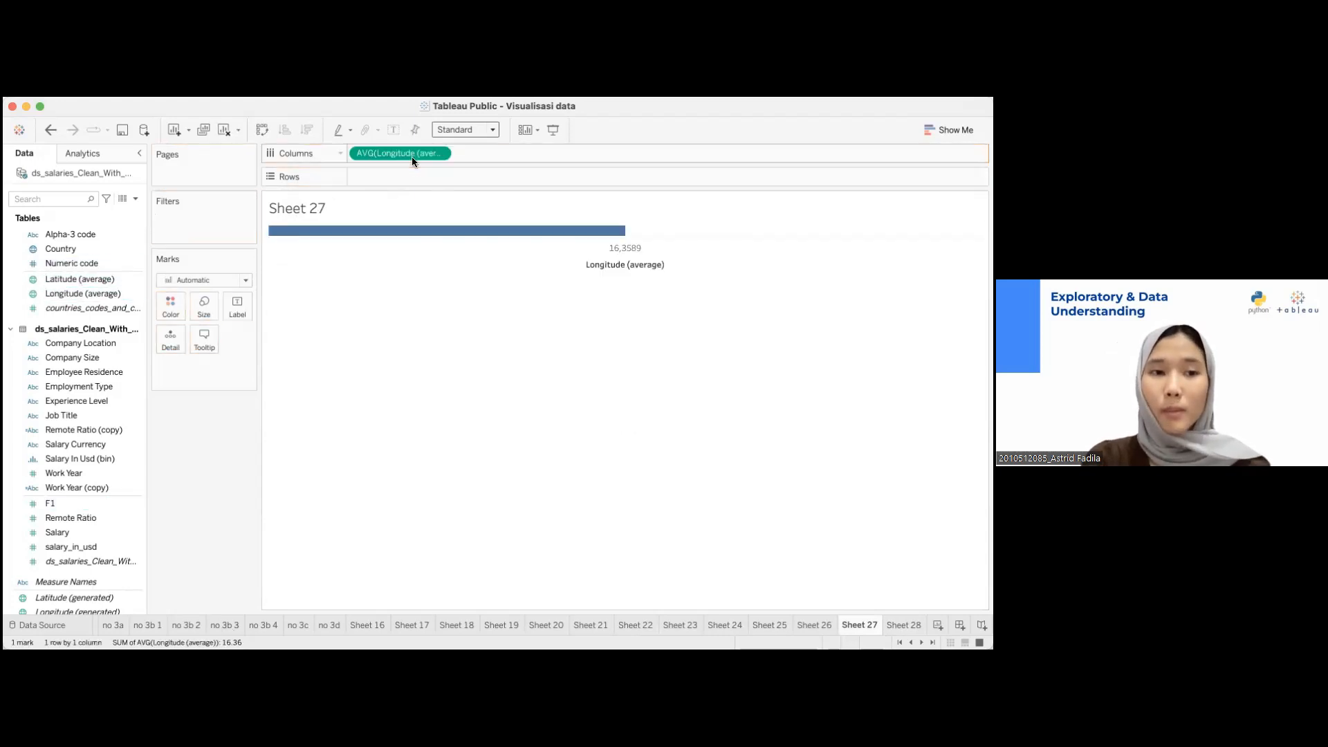
{"action": "left_click_drag", "start_coordinate": [79, 278], "coordinate": [407, 177]}
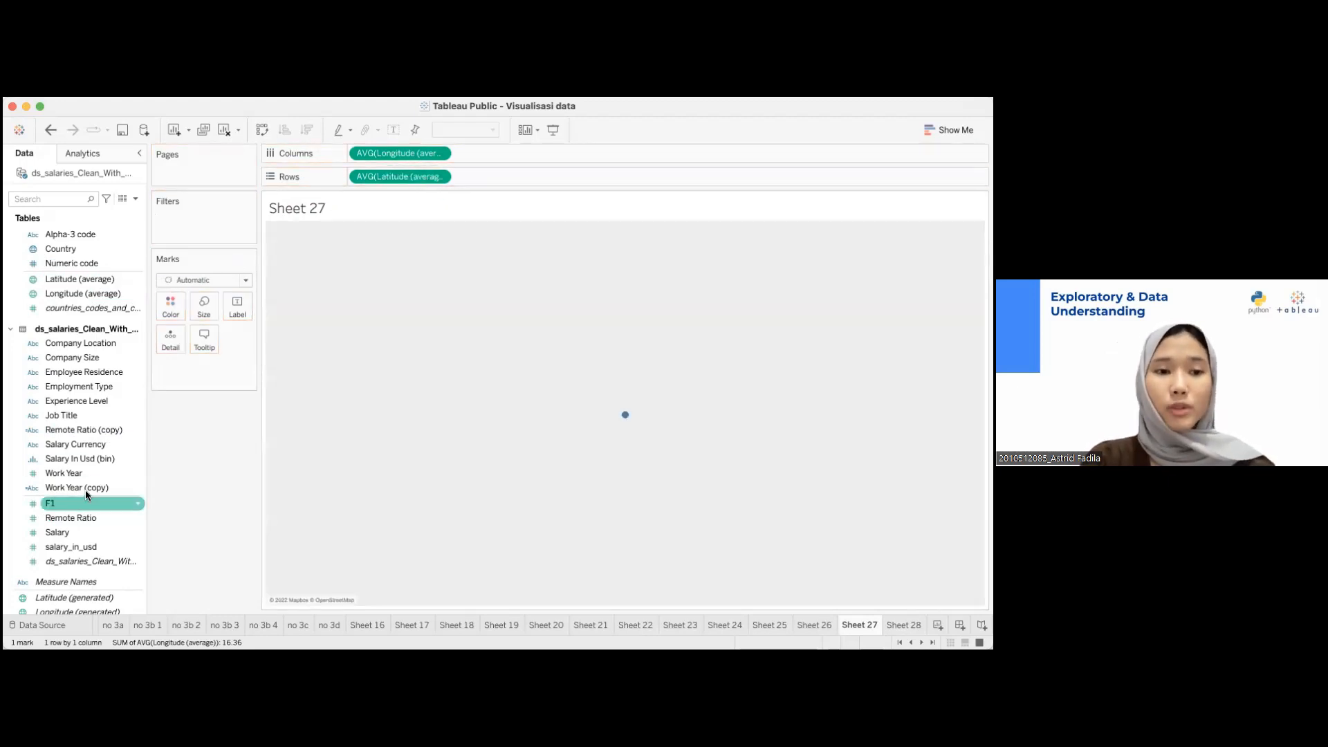
Add Job Title and salary_in_usd as filters on the map, accepting the default selection and range of values
{"action": "left_click", "coordinate": [90, 417]}
{"action": "left_click_drag", "start_coordinate": [90, 417], "coordinate": [208, 218]}
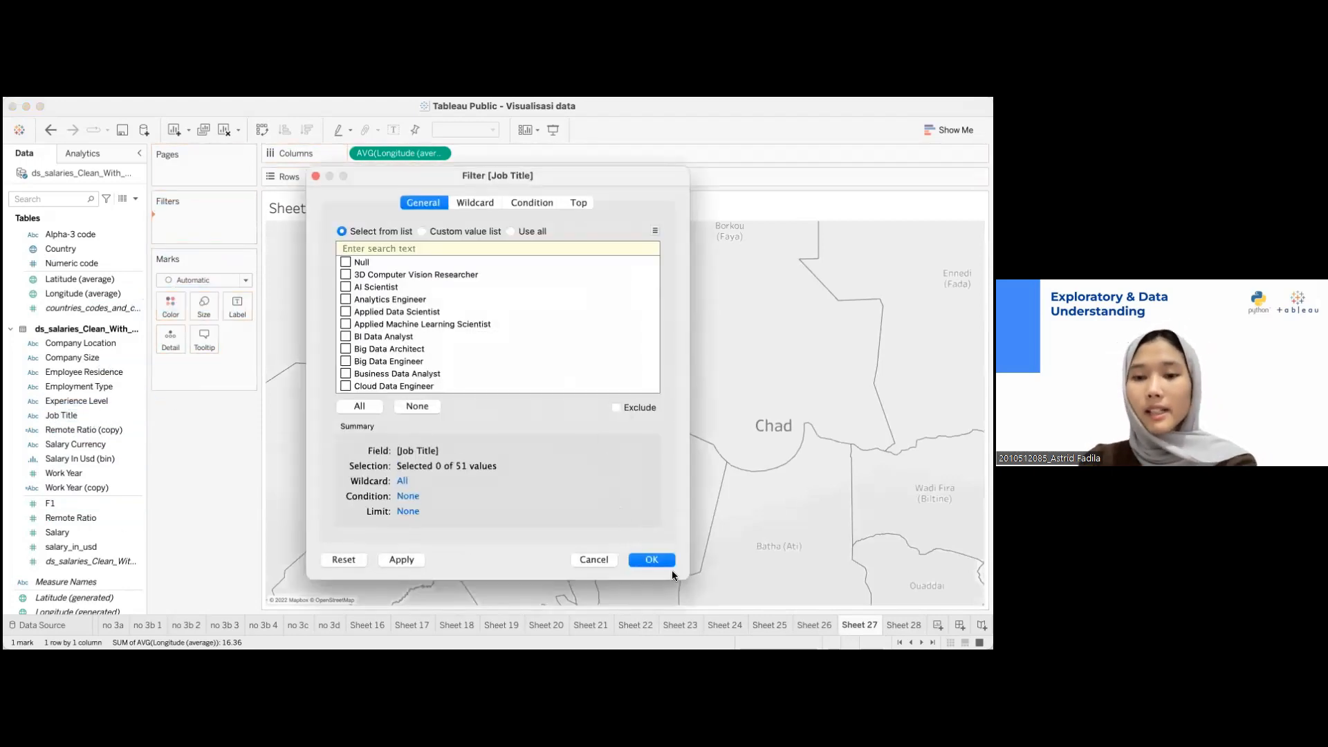
{"action": "left_click", "coordinate": [661, 561]}
{"action": "left_click", "coordinate": [105, 560]}
{"action": "left_click_drag", "start_coordinate": [103, 547], "coordinate": [222, 235]}
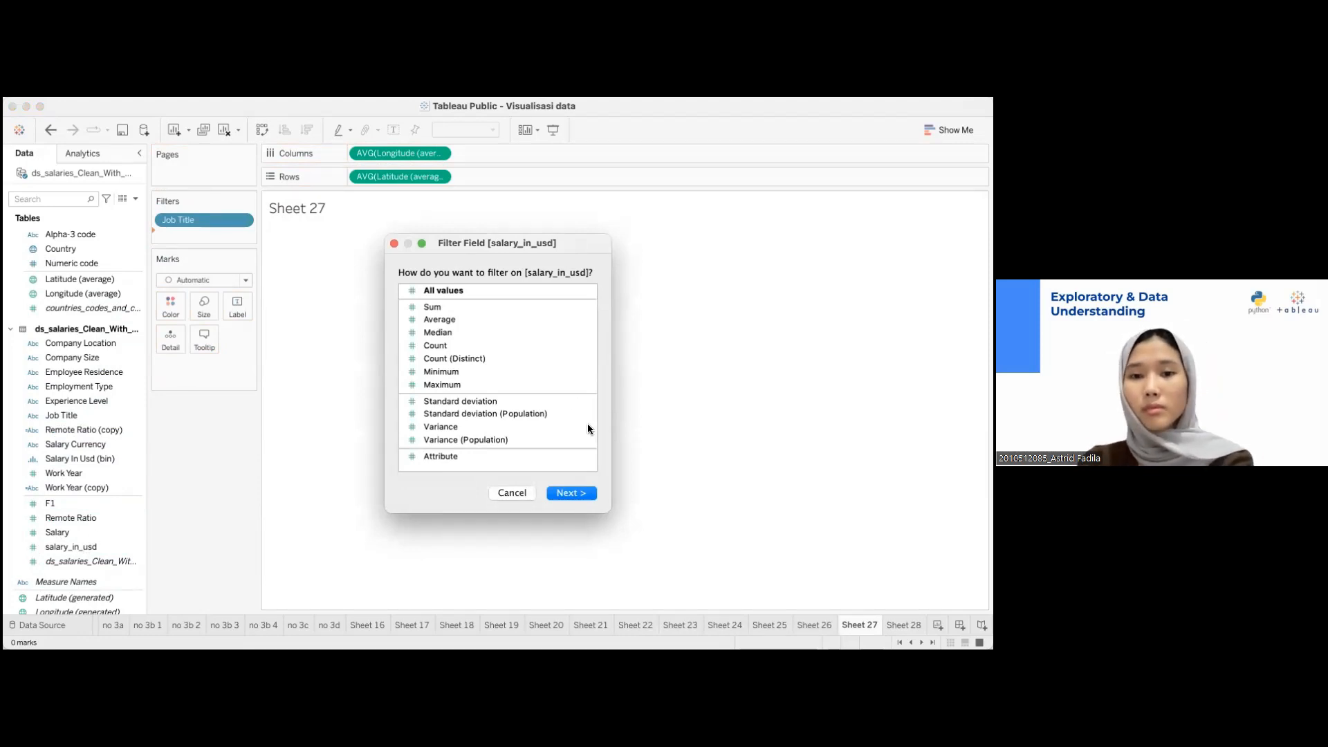
{"action": "left_click", "coordinate": [568, 493]}
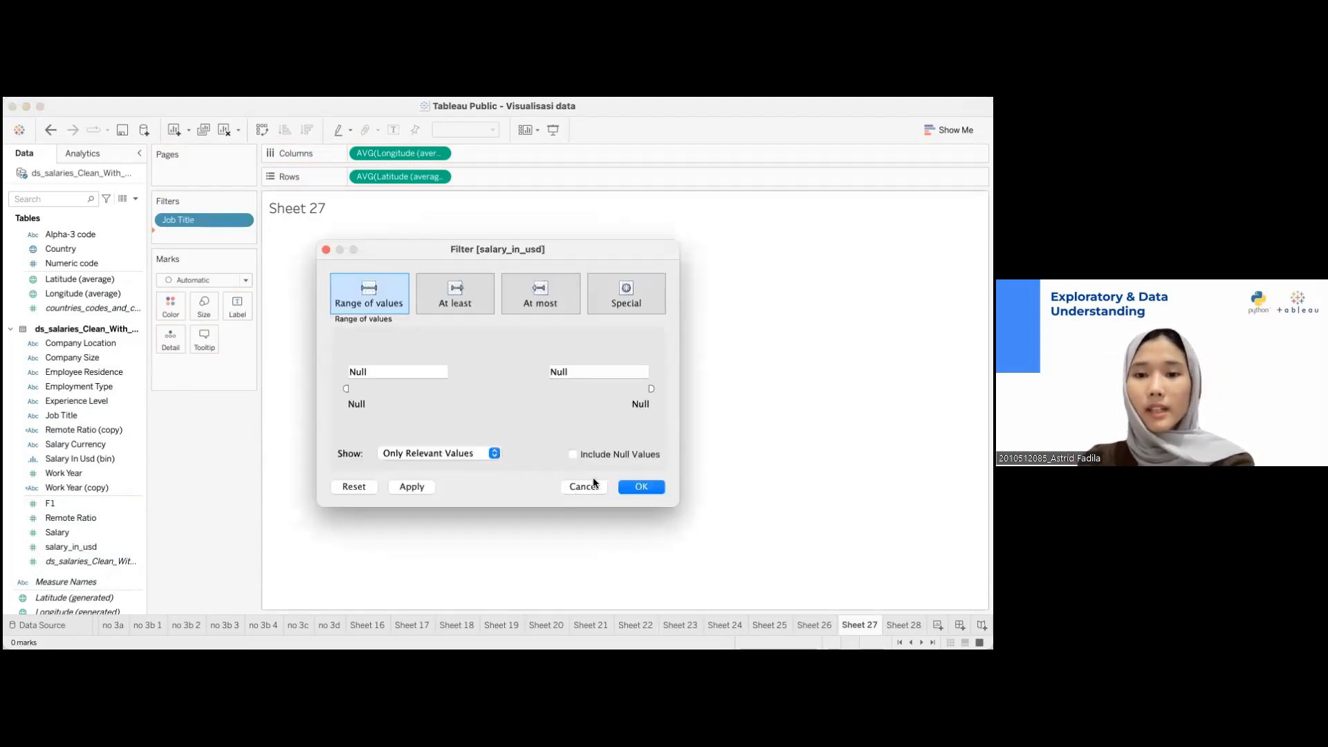
{"action": "left_click", "coordinate": [625, 487]}
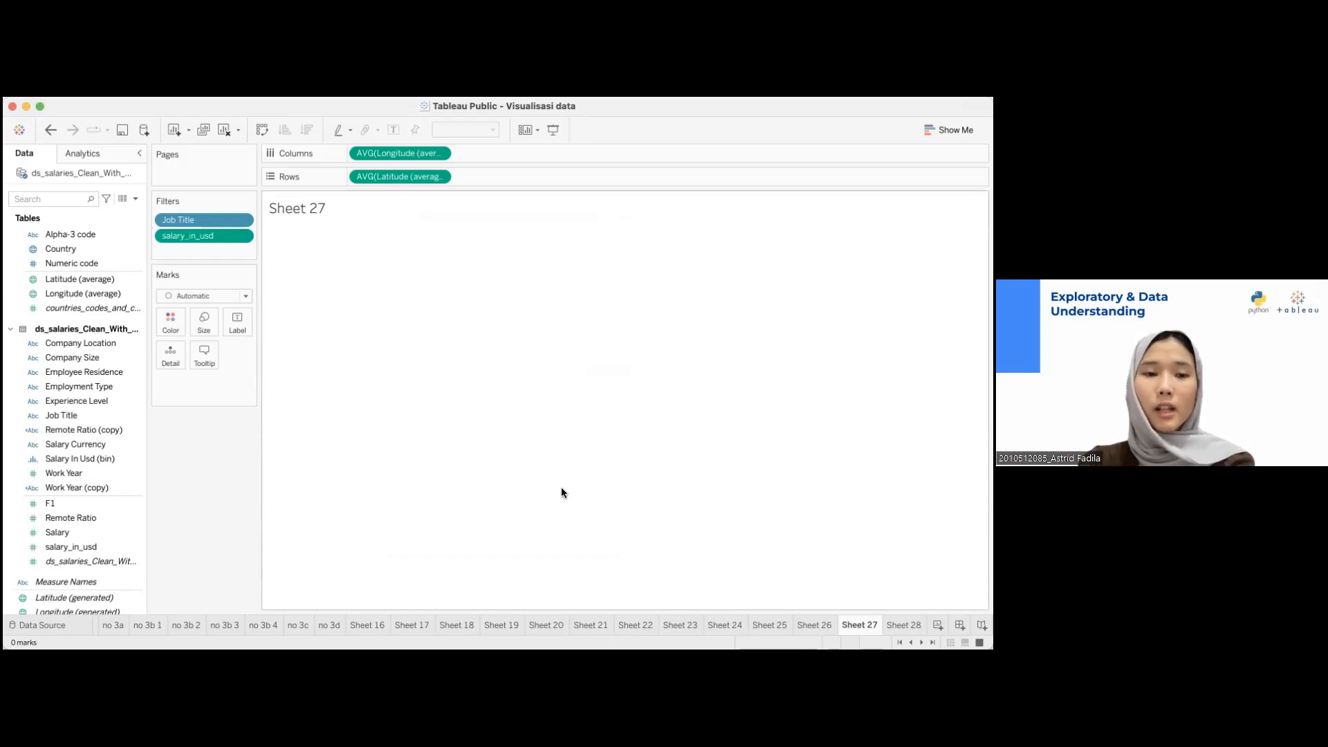
Color the map marks by salary_in_usd and add Country as mark detail
{"action": "left_click_drag", "start_coordinate": [83, 546], "coordinate": [172, 327]}
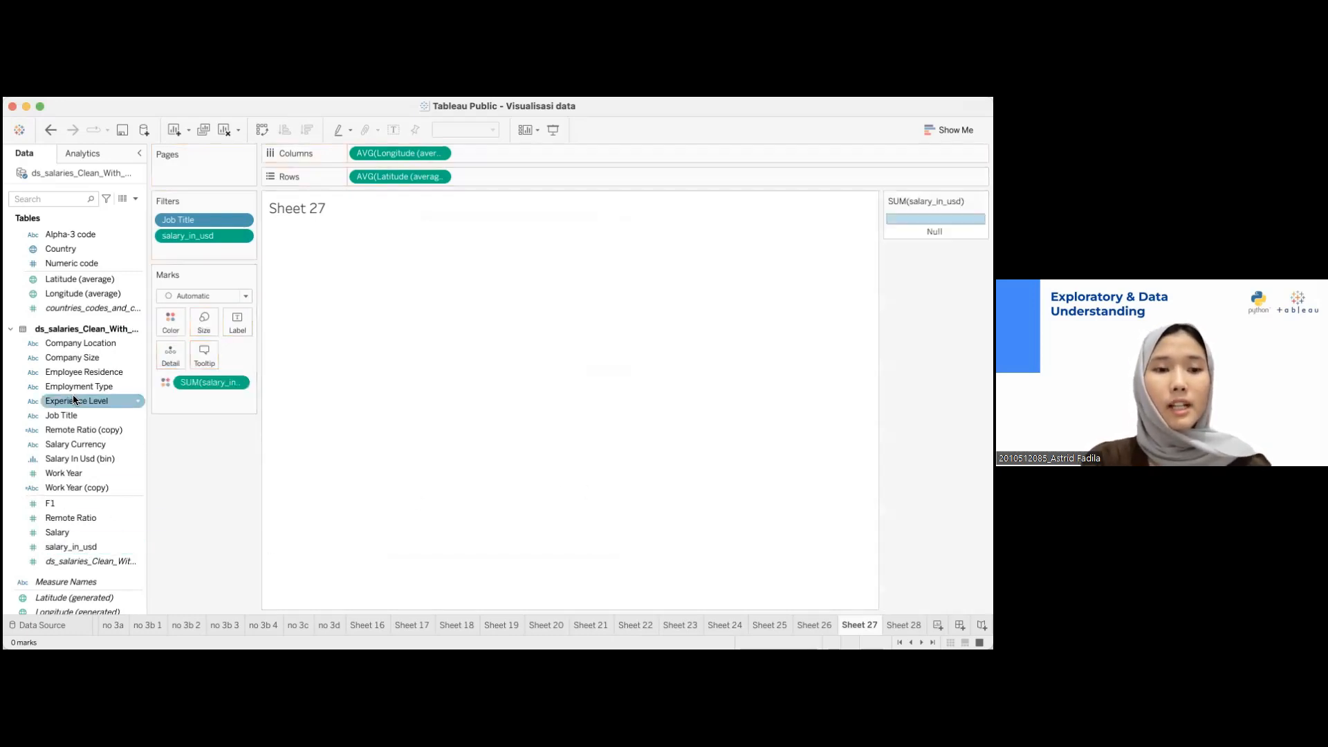
{"action": "left_click_drag", "start_coordinate": [73, 263], "coordinate": [193, 401]}
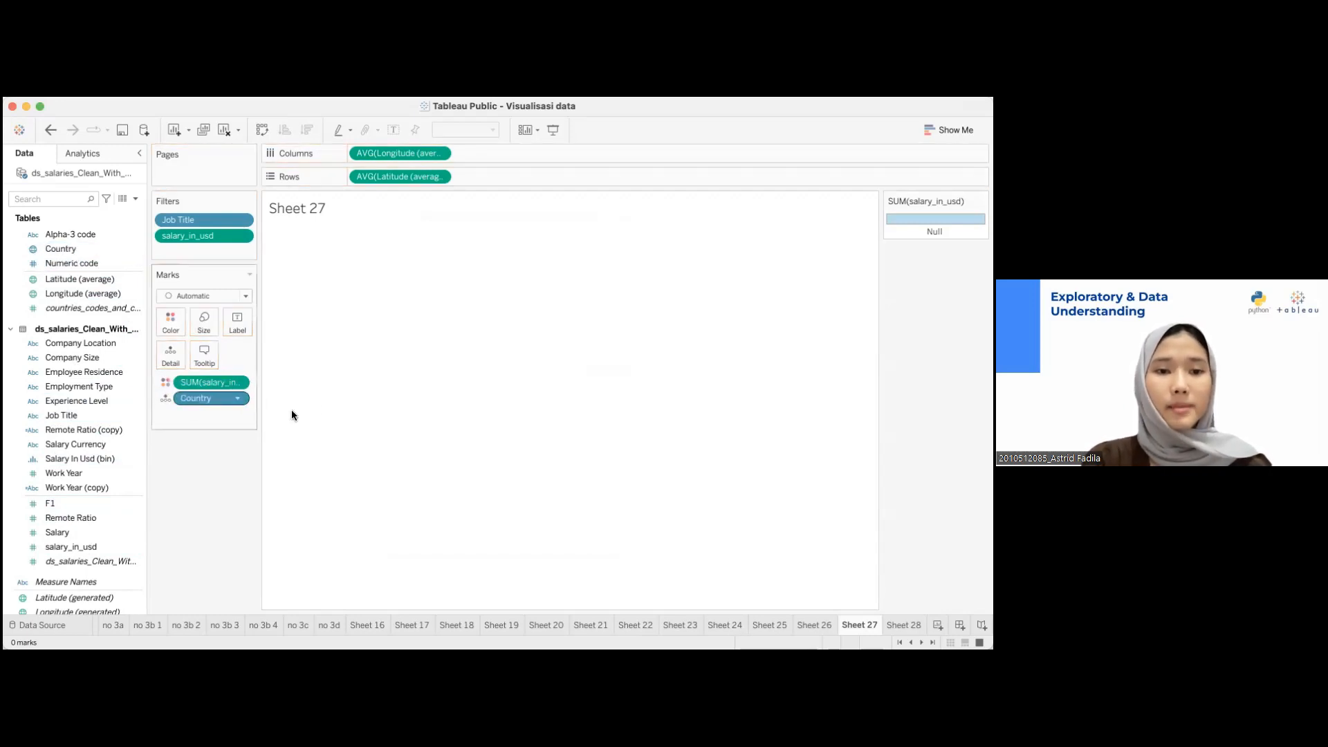
Edit the Job Title filter with a condition by field on the Median of salary_in_usd, using a comparison value of 1
{"action": "left_click", "coordinate": [242, 220]}
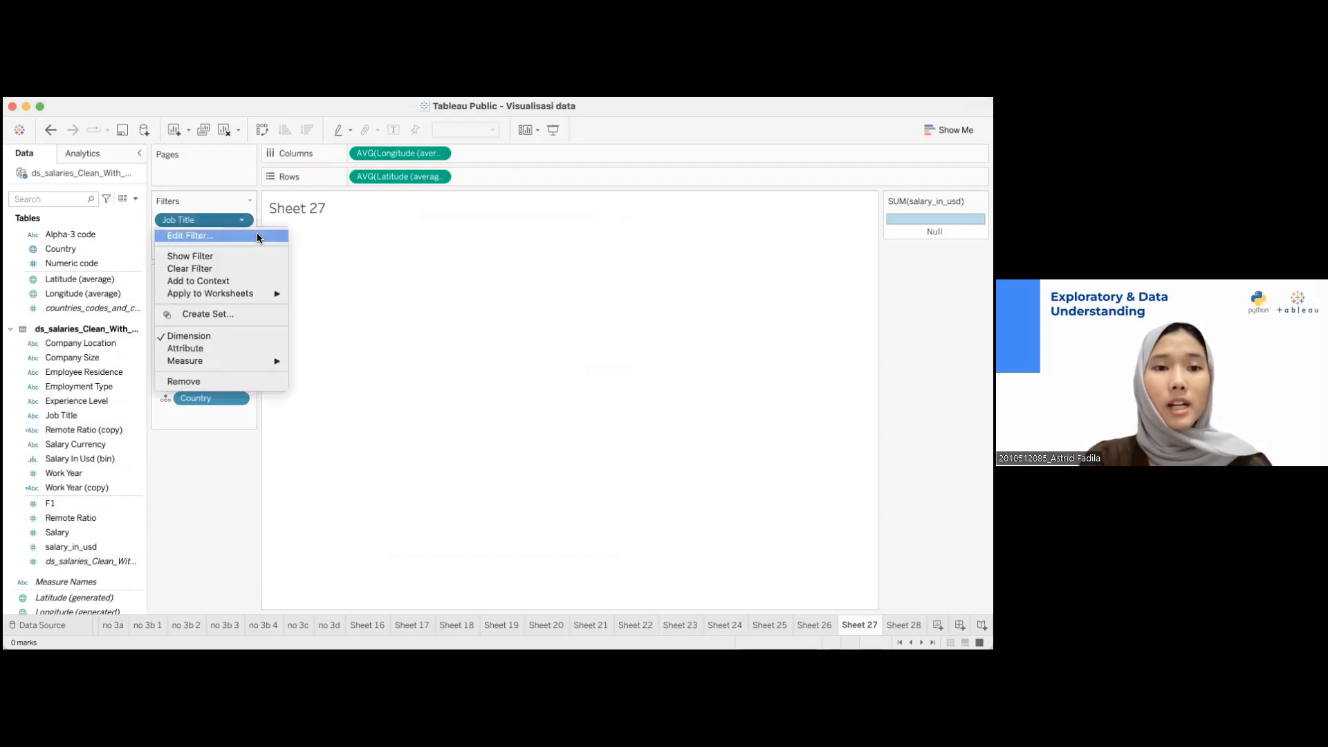
{"action": "left_click", "coordinate": [257, 237]}
{"action": "left_click", "coordinate": [531, 201]}
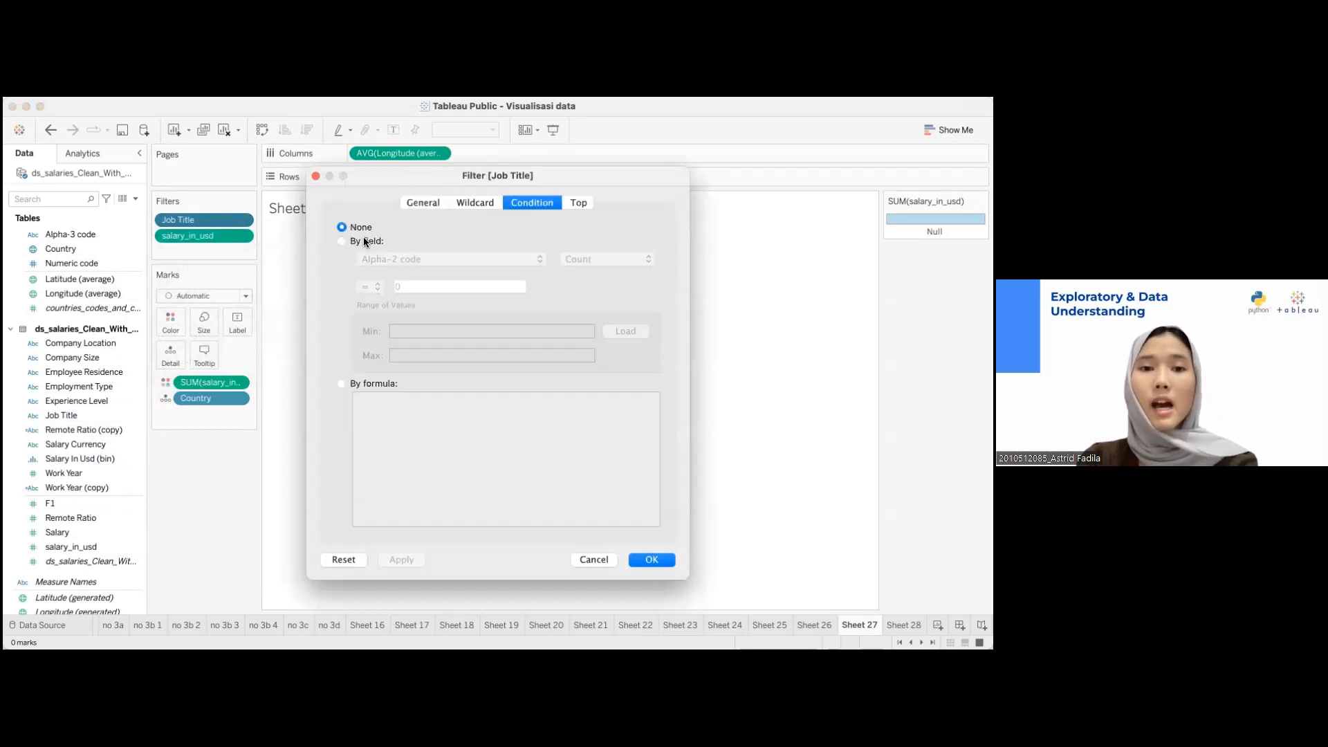
{"action": "left_click", "coordinate": [365, 241]}
{"action": "left_click", "coordinate": [537, 260]}
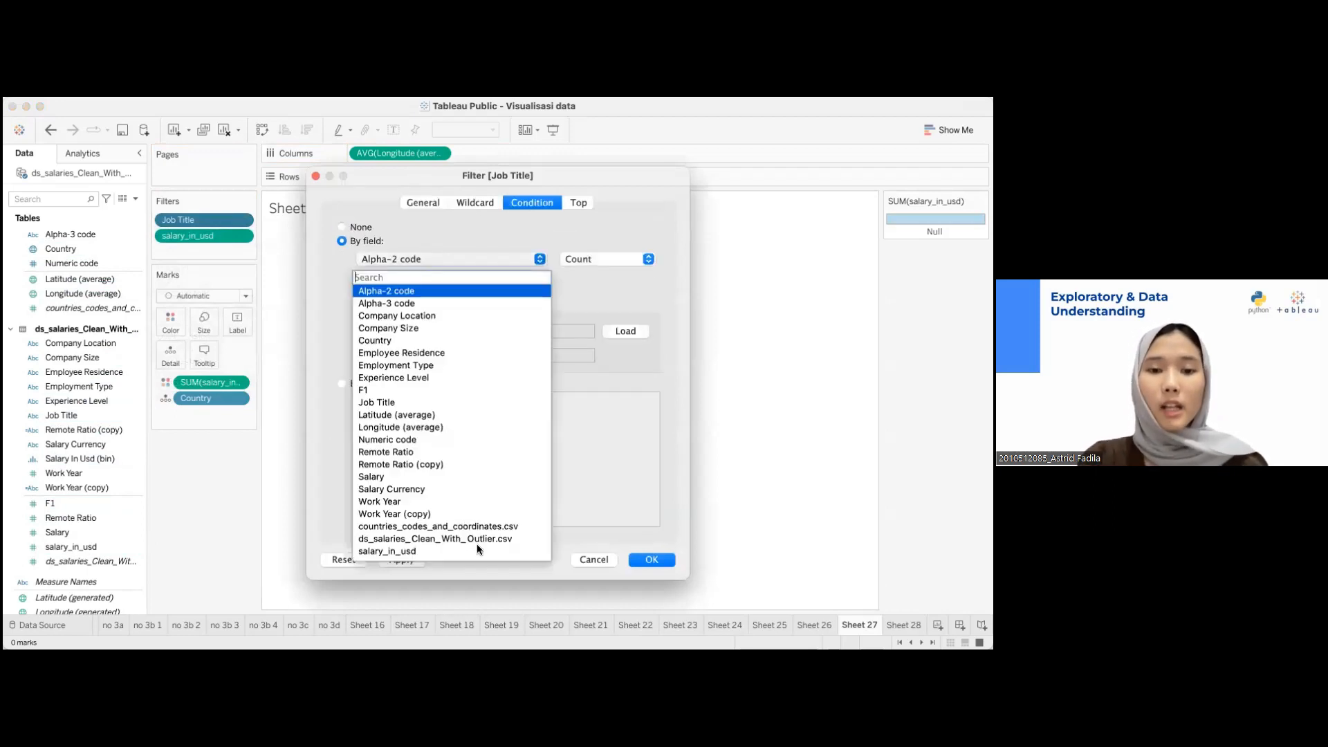
{"action": "left_click", "coordinate": [476, 551]}
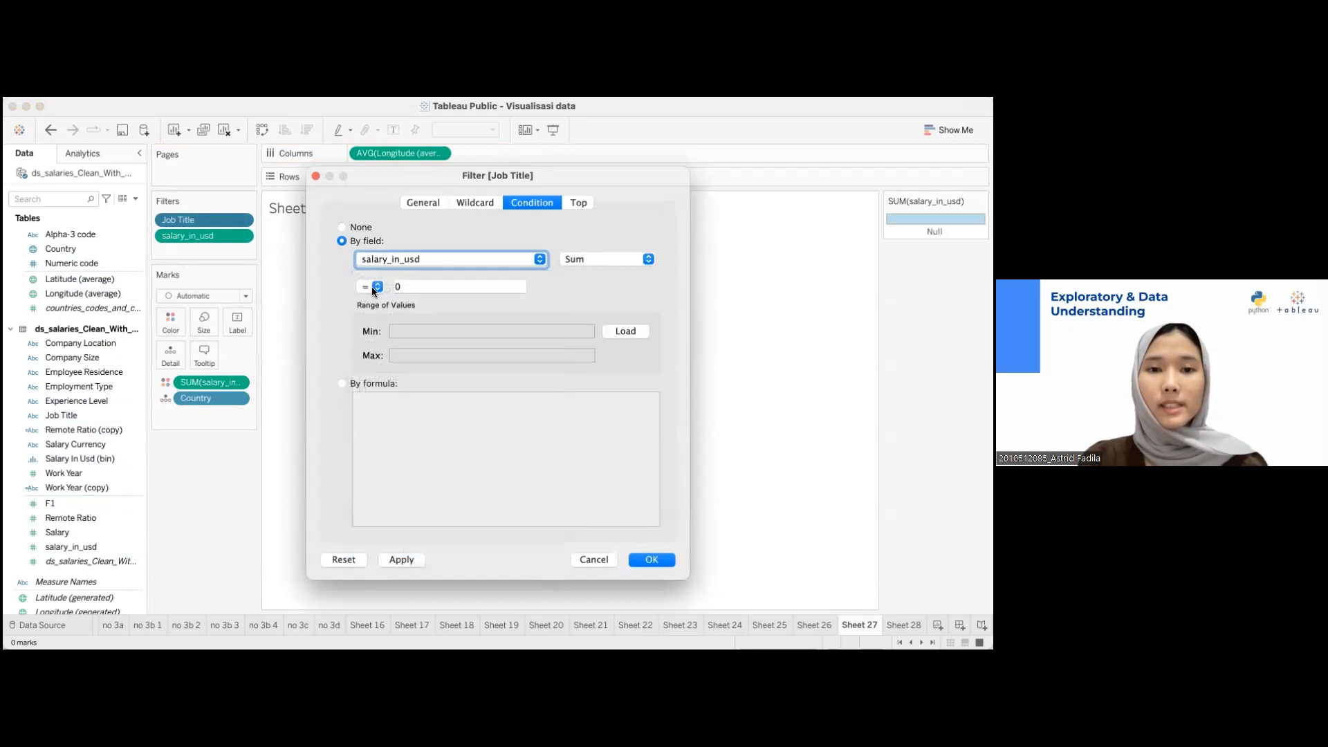
{"action": "left_click", "coordinate": [373, 287]}
{"action": "left_click", "coordinate": [366, 347]}
{"action": "left_click", "coordinate": [448, 283]}
{"action": "key", "text": "BackSpace"}
{"action": "type", "text": "1"}
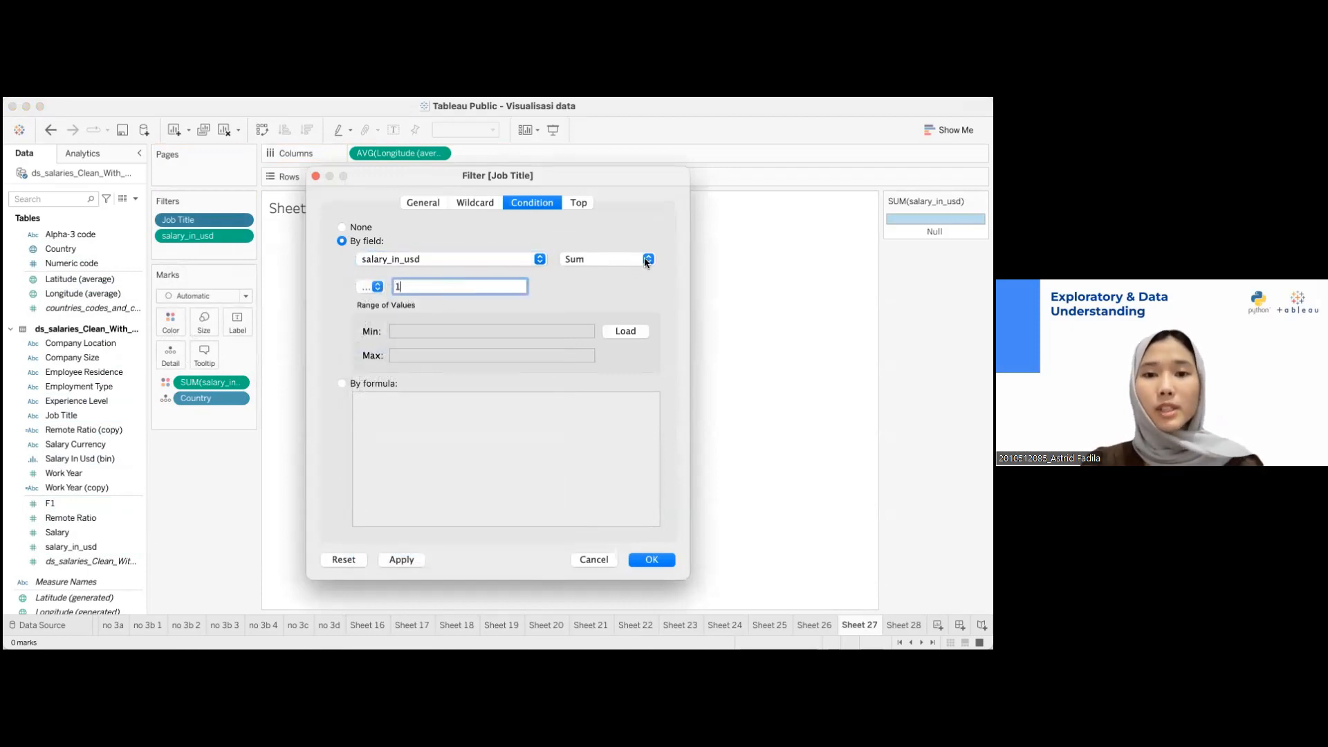
{"action": "left_click", "coordinate": [645, 258]}
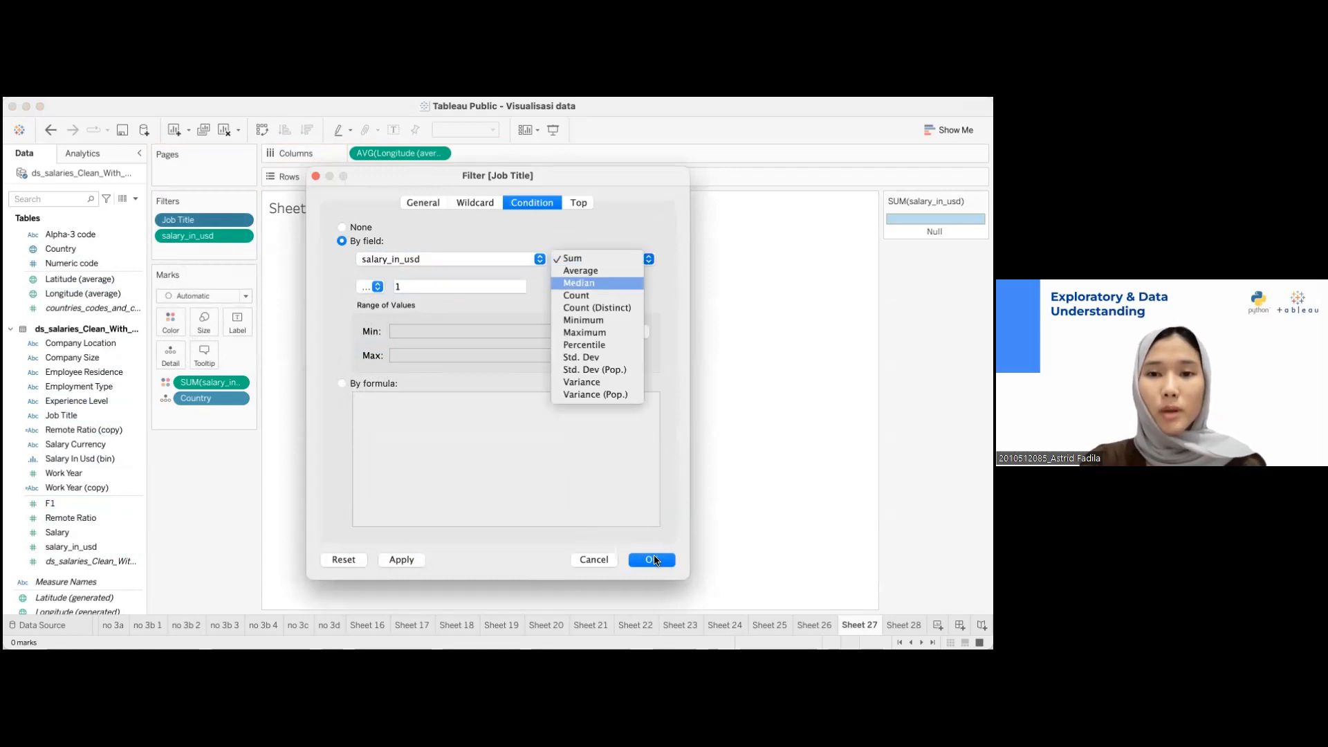
{"action": "left_click", "coordinate": [629, 282]}
{"action": "left_click", "coordinate": [652, 560]}
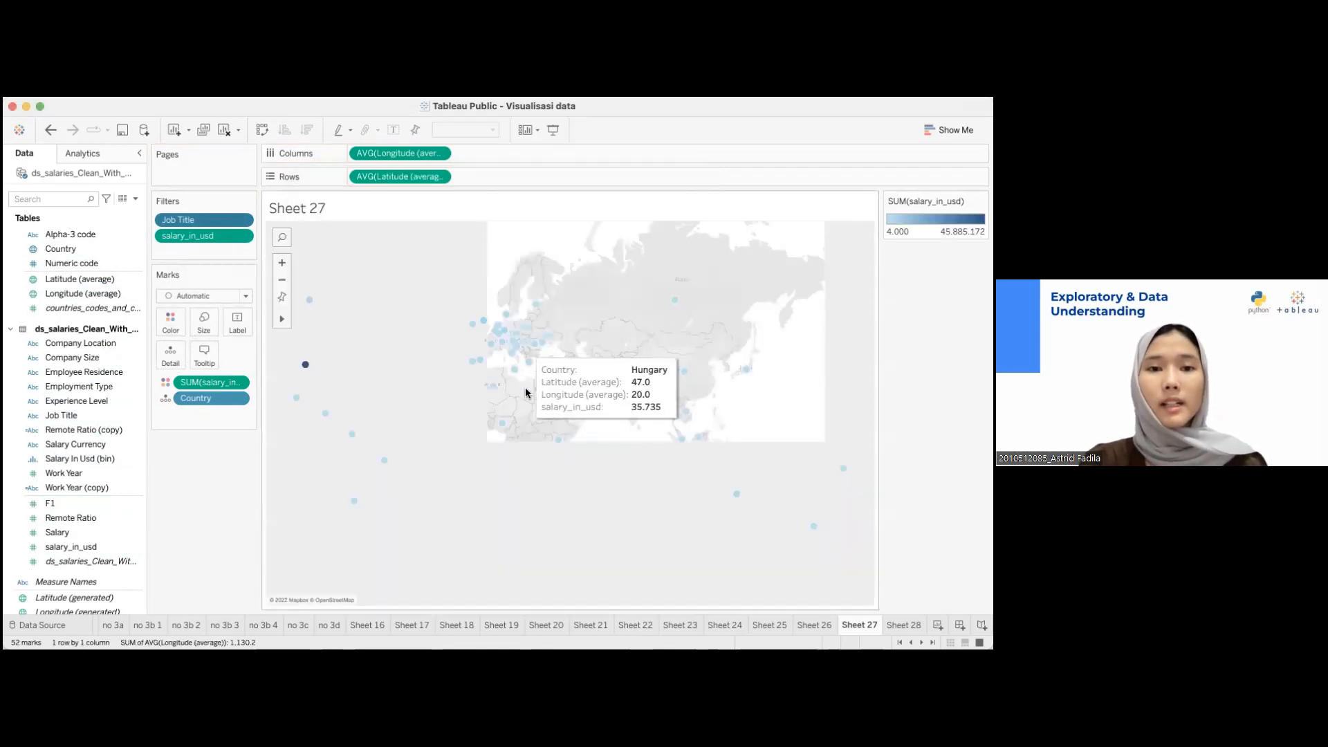
Change the mark type to Map and set the color field salary_in_usd to its Median measure
{"action": "left_click", "coordinate": [242, 297]}
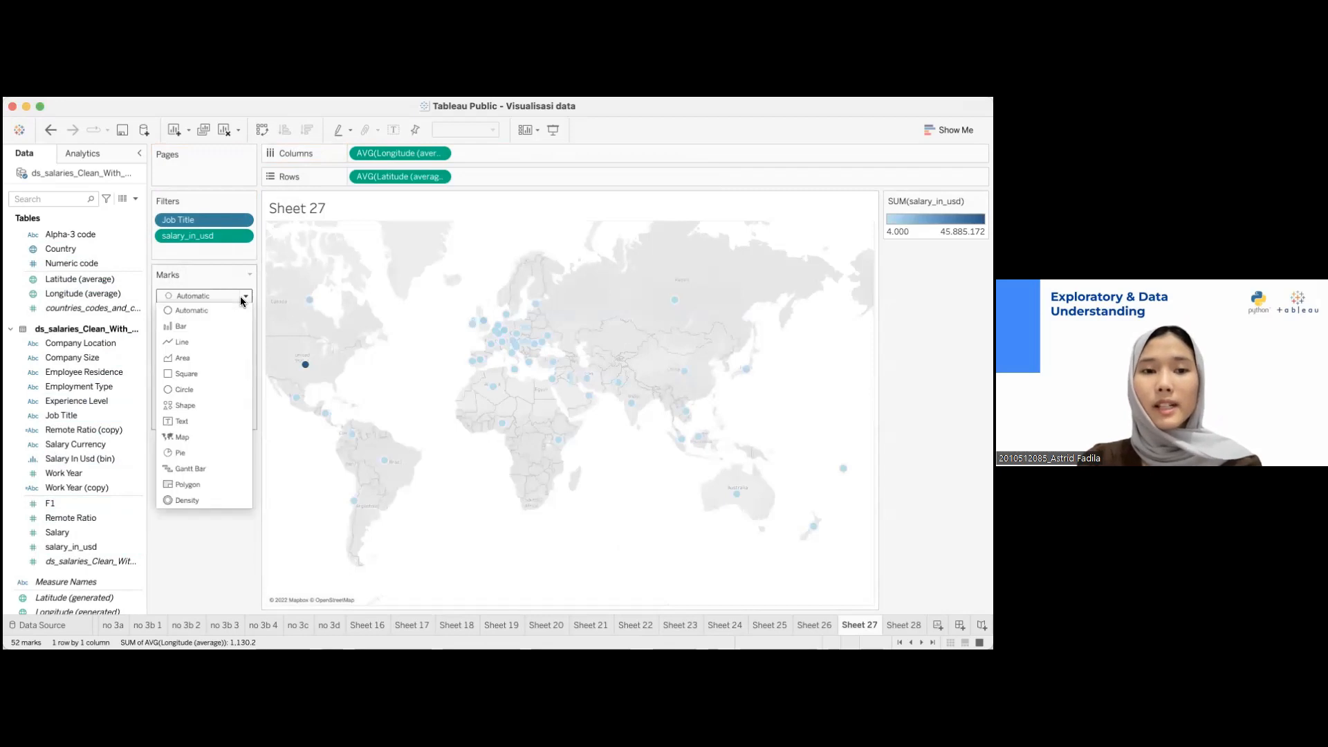
{"action": "left_click", "coordinate": [219, 435]}
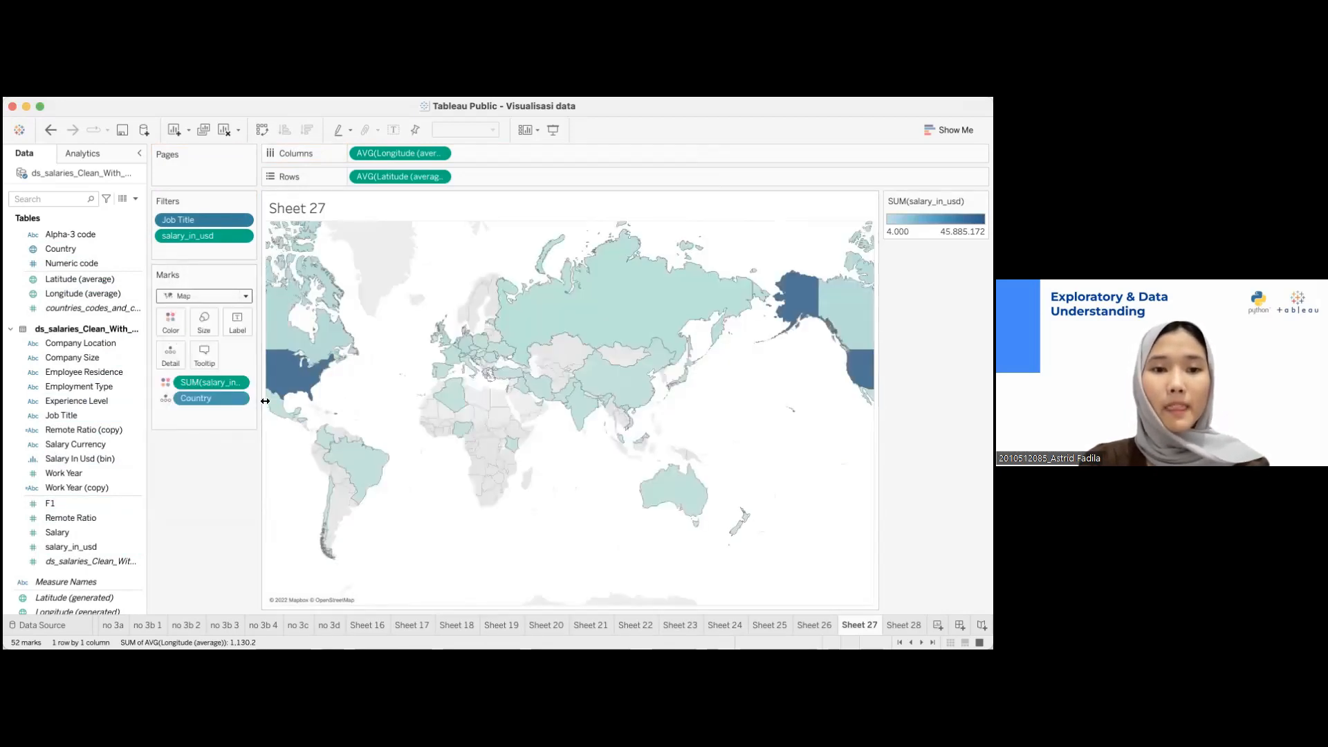
{"action": "left_click", "coordinate": [239, 382]}
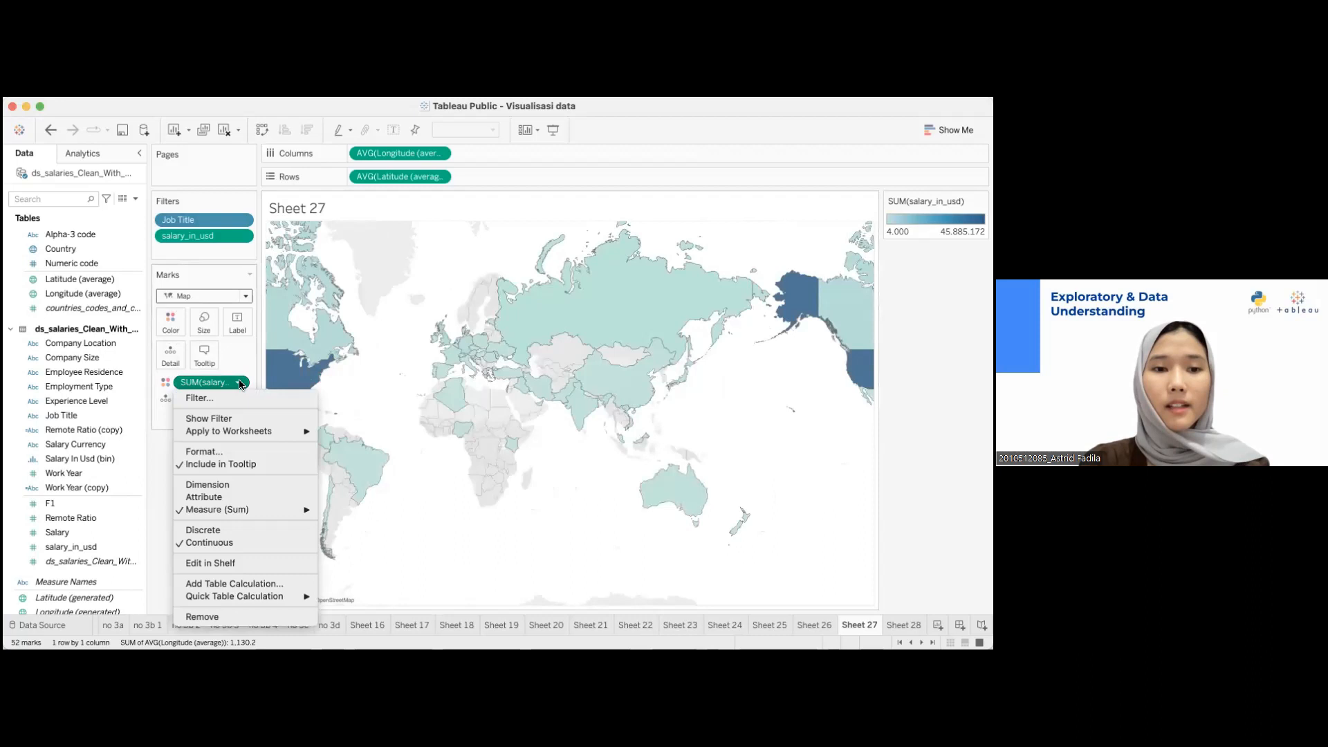
{"action": "left_click", "coordinate": [247, 486]}
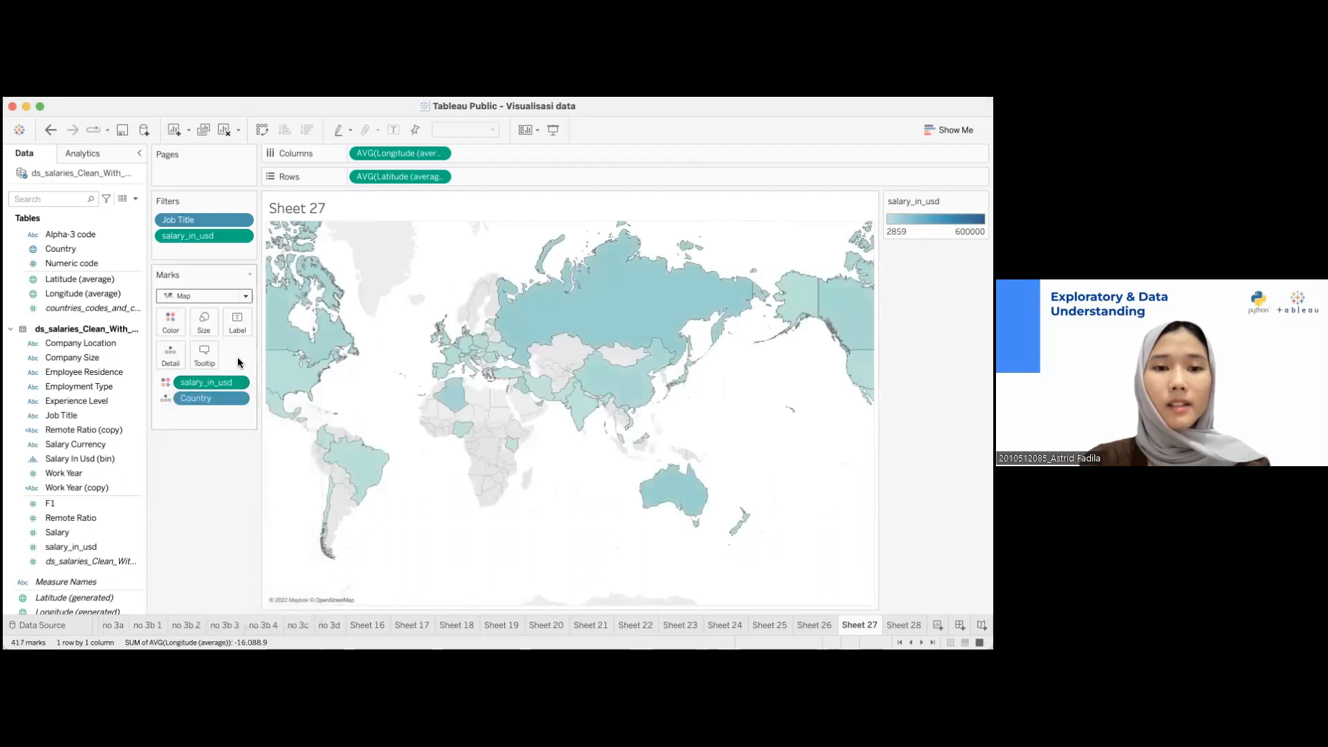
{"action": "left_click", "coordinate": [239, 383]}
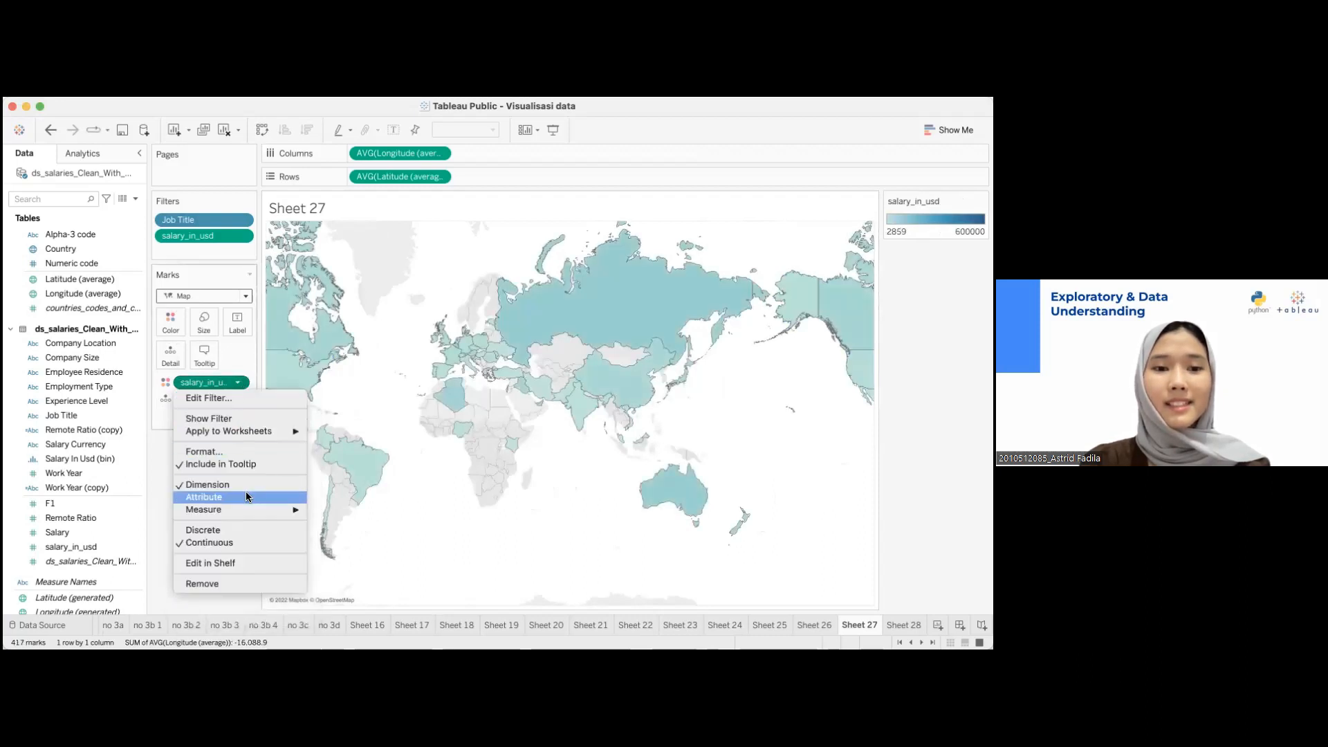
{"action": "mouse_move", "coordinate": [251, 509]}
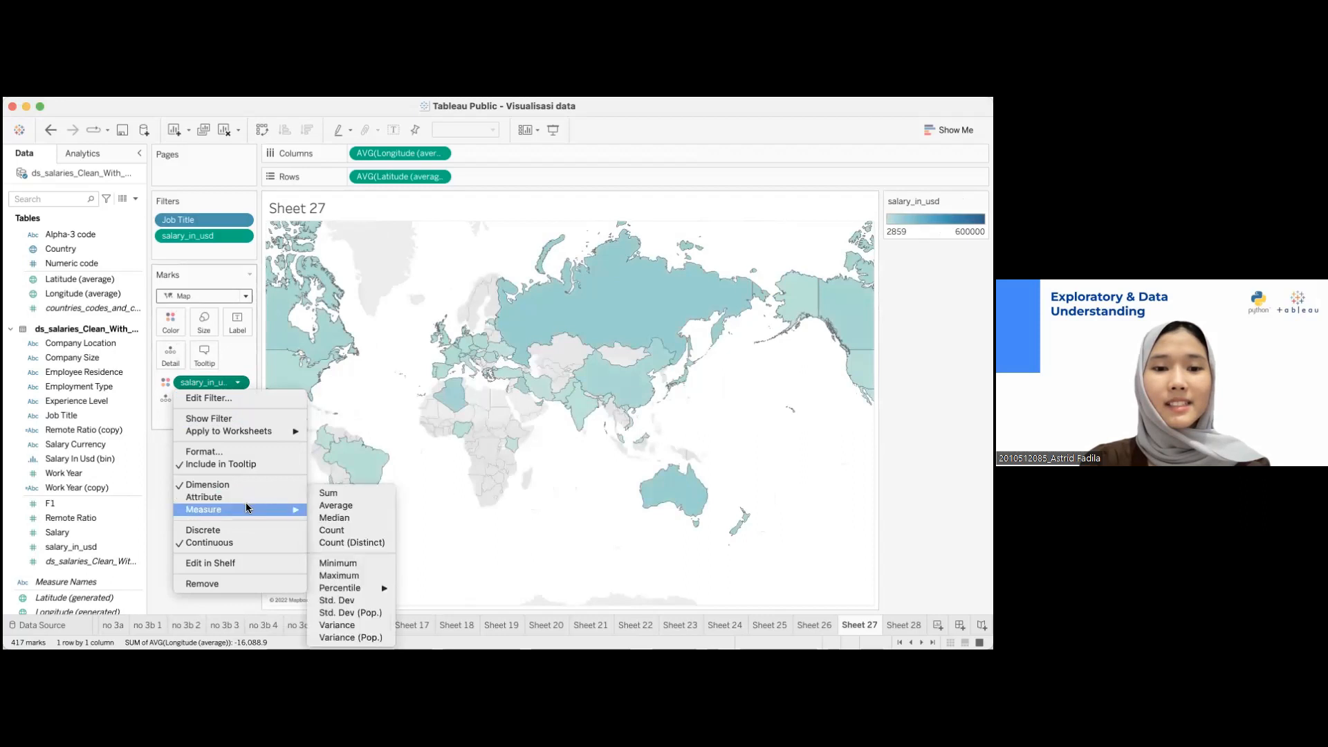
{"action": "left_click", "coordinate": [329, 515]}
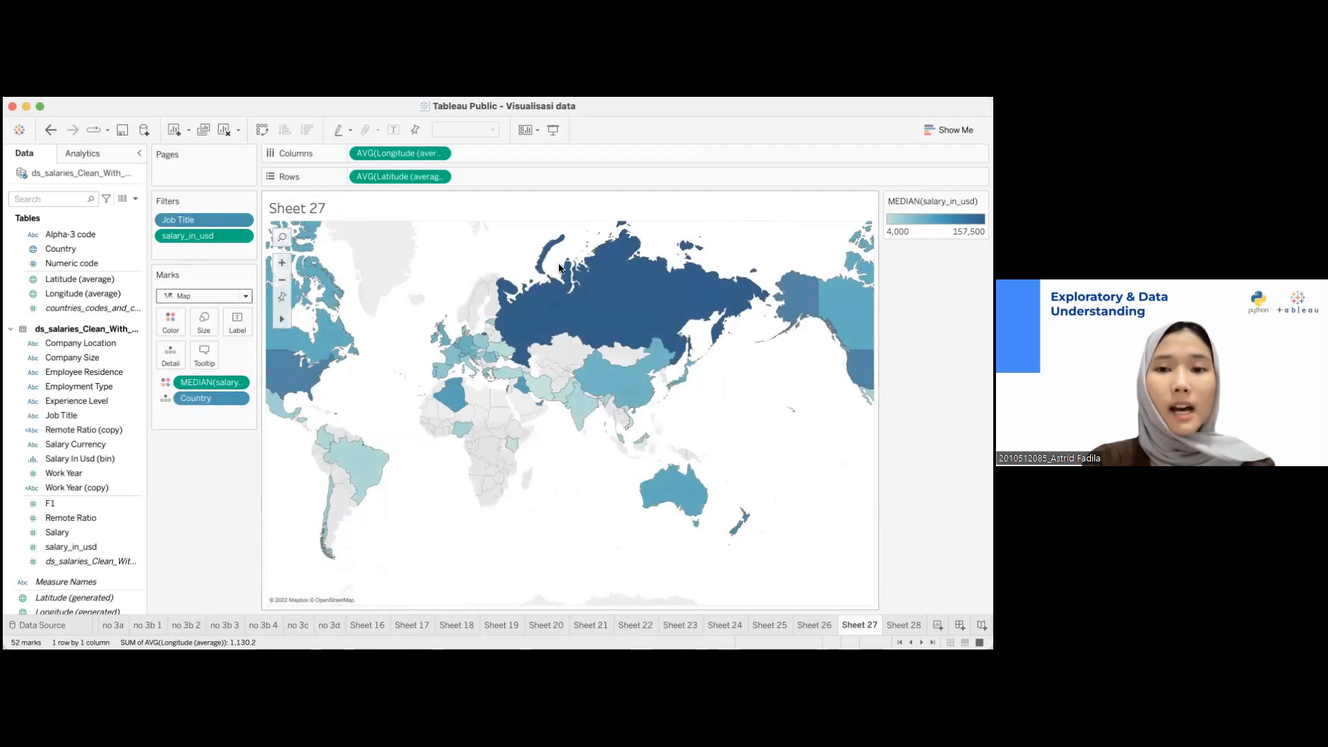
{"action": "mouse_move", "coordinate": [627, 278]}
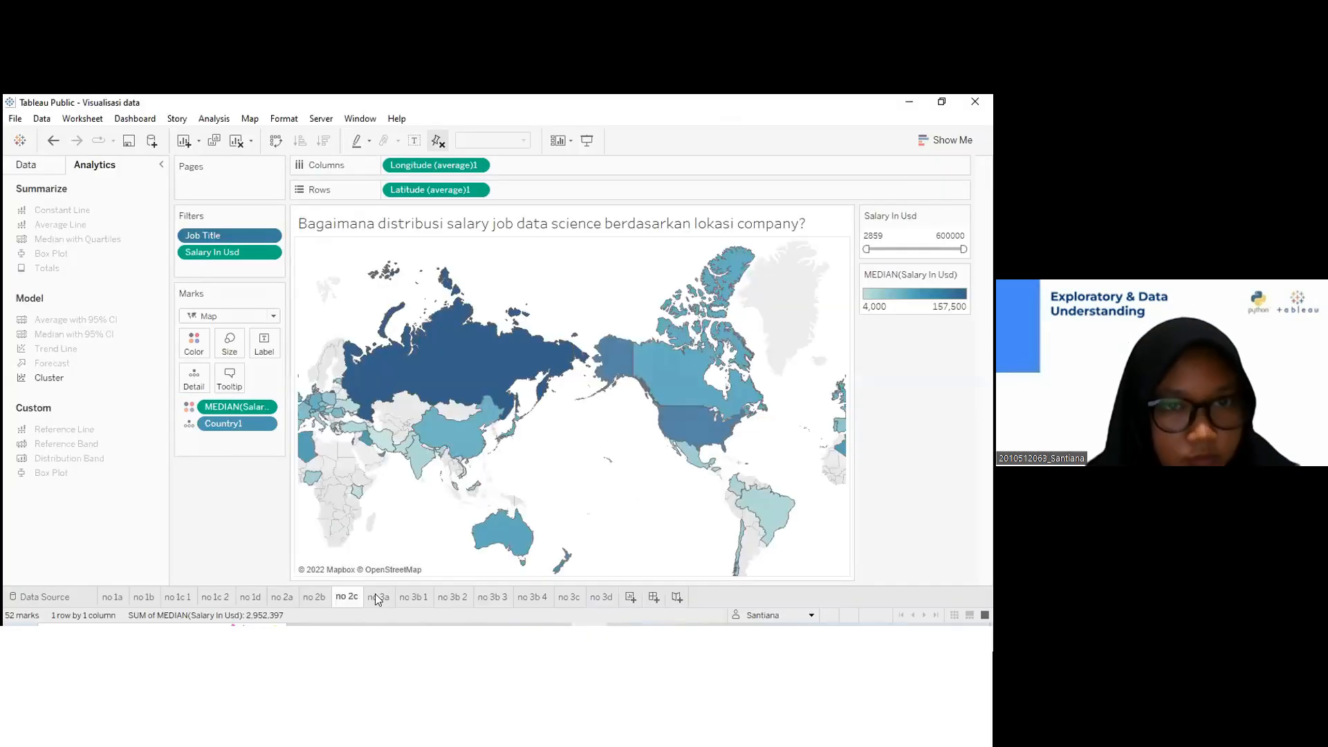
Add a new worksheet and chart the Count of Experience Level on rows against Experience Level on columns
{"action": "left_click", "coordinate": [375, 593]}
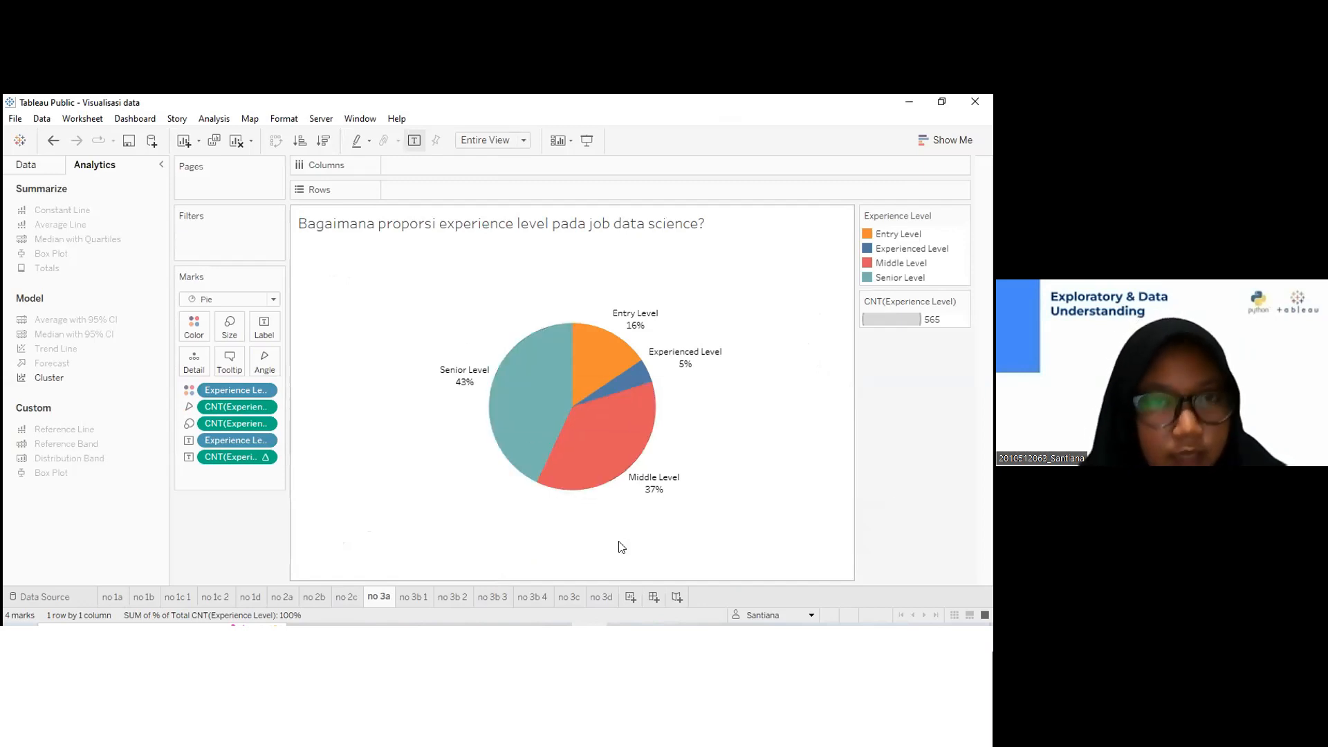
{"action": "left_click", "coordinate": [630, 598]}
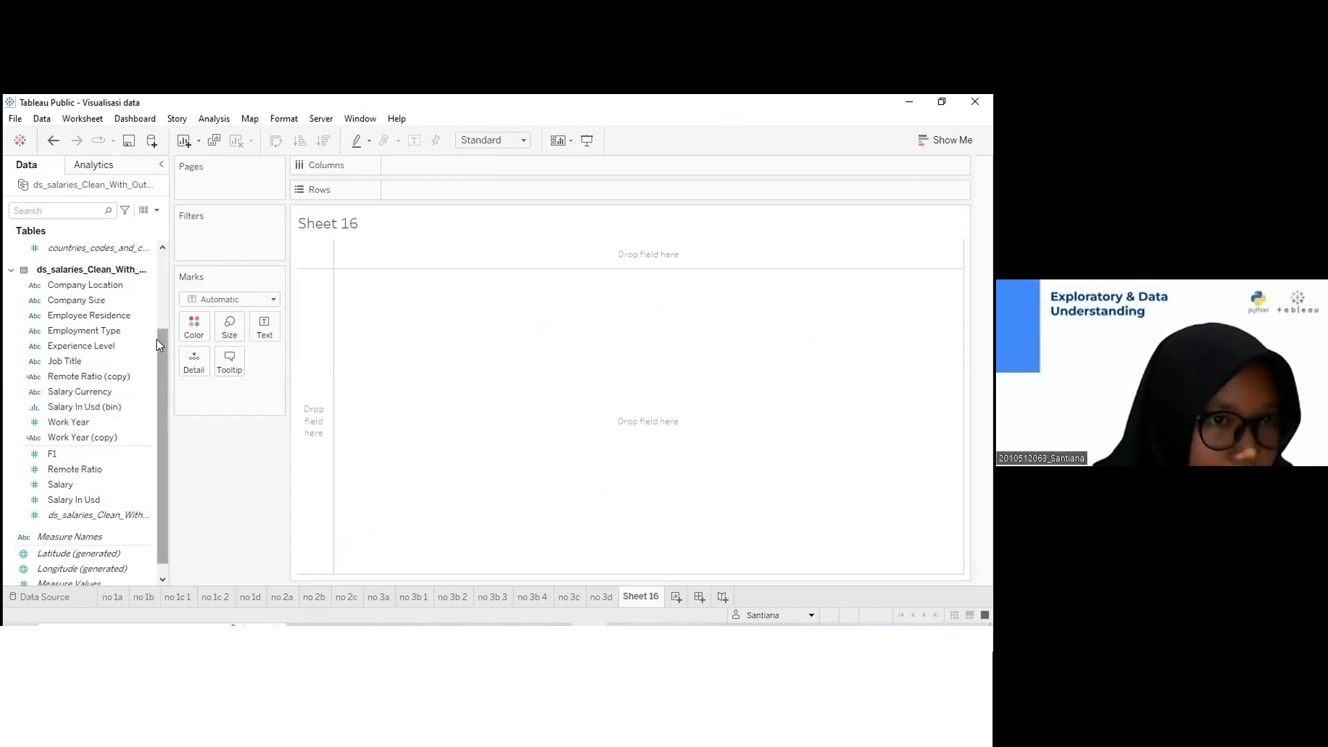
{"action": "left_click_drag", "start_coordinate": [109, 345], "coordinate": [435, 166]}
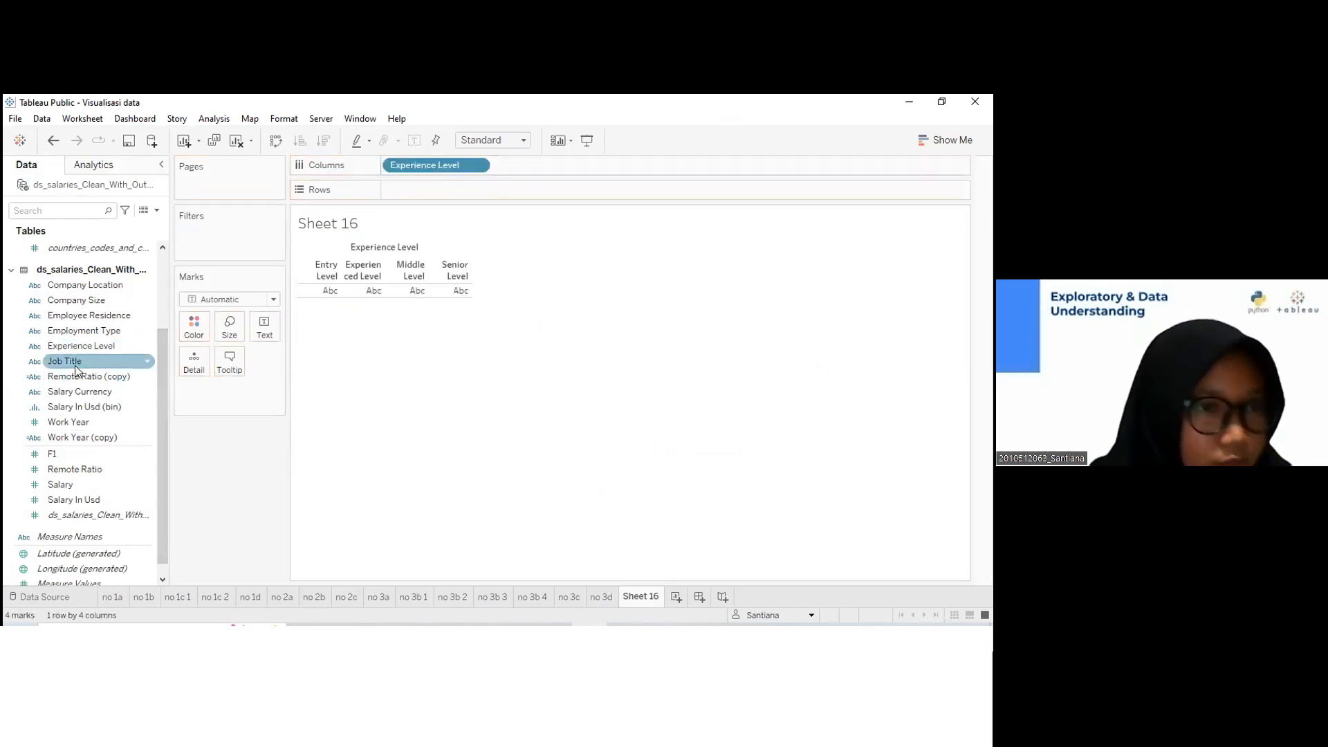
{"action": "left_click_drag", "start_coordinate": [69, 346], "coordinate": [410, 193]}
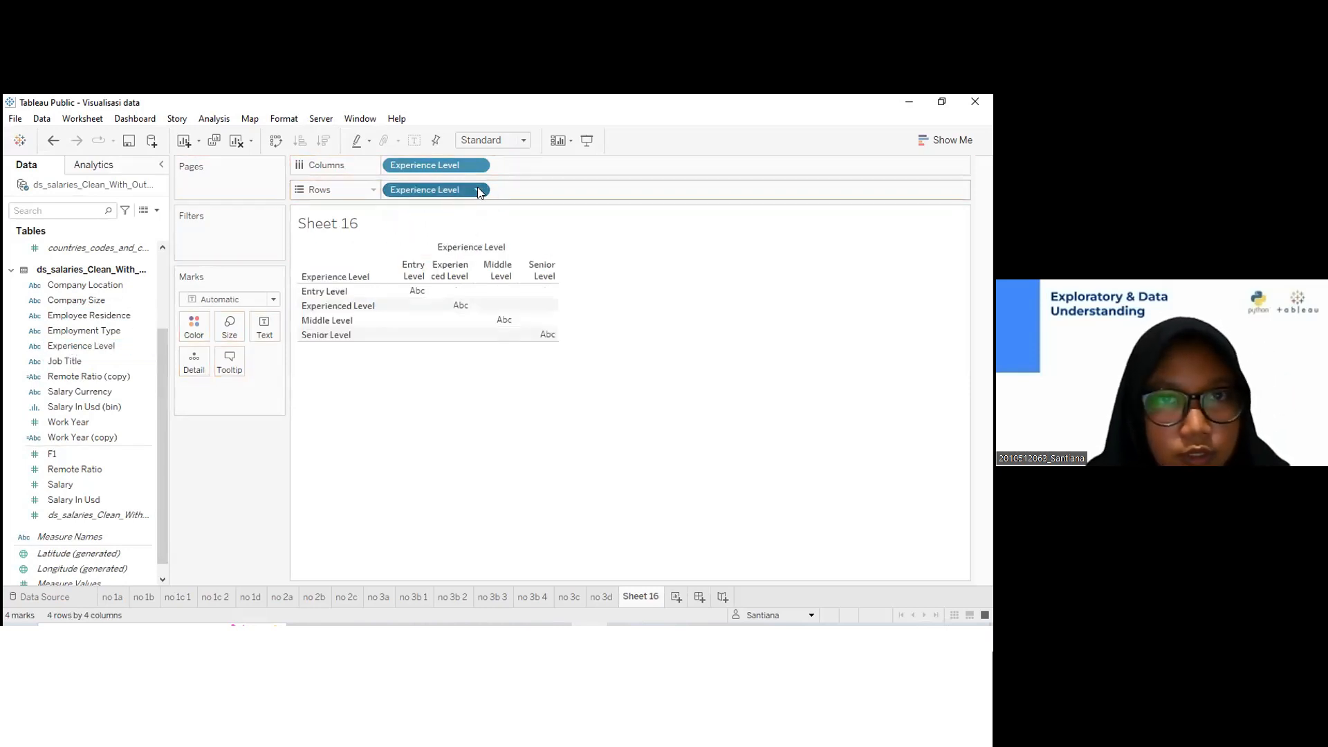
{"action": "left_click", "coordinate": [480, 191]}
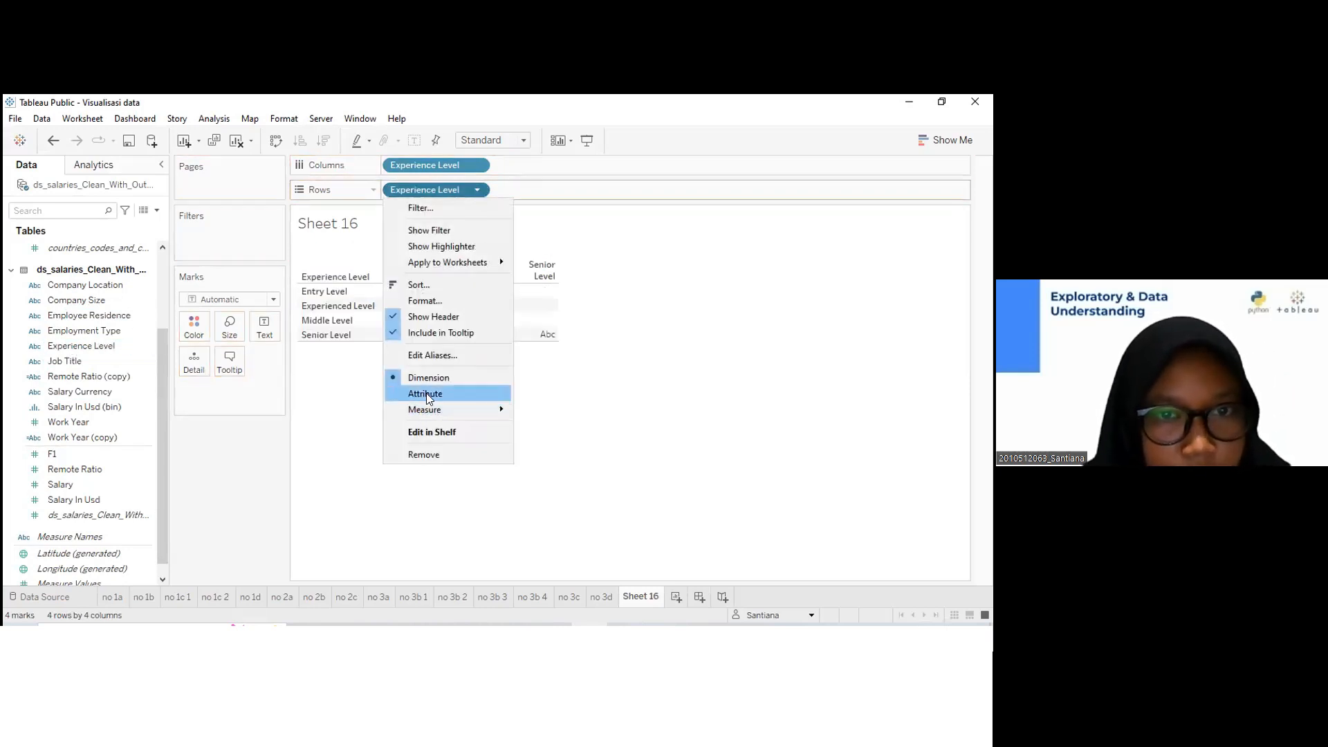
{"action": "mouse_move", "coordinate": [426, 408]}
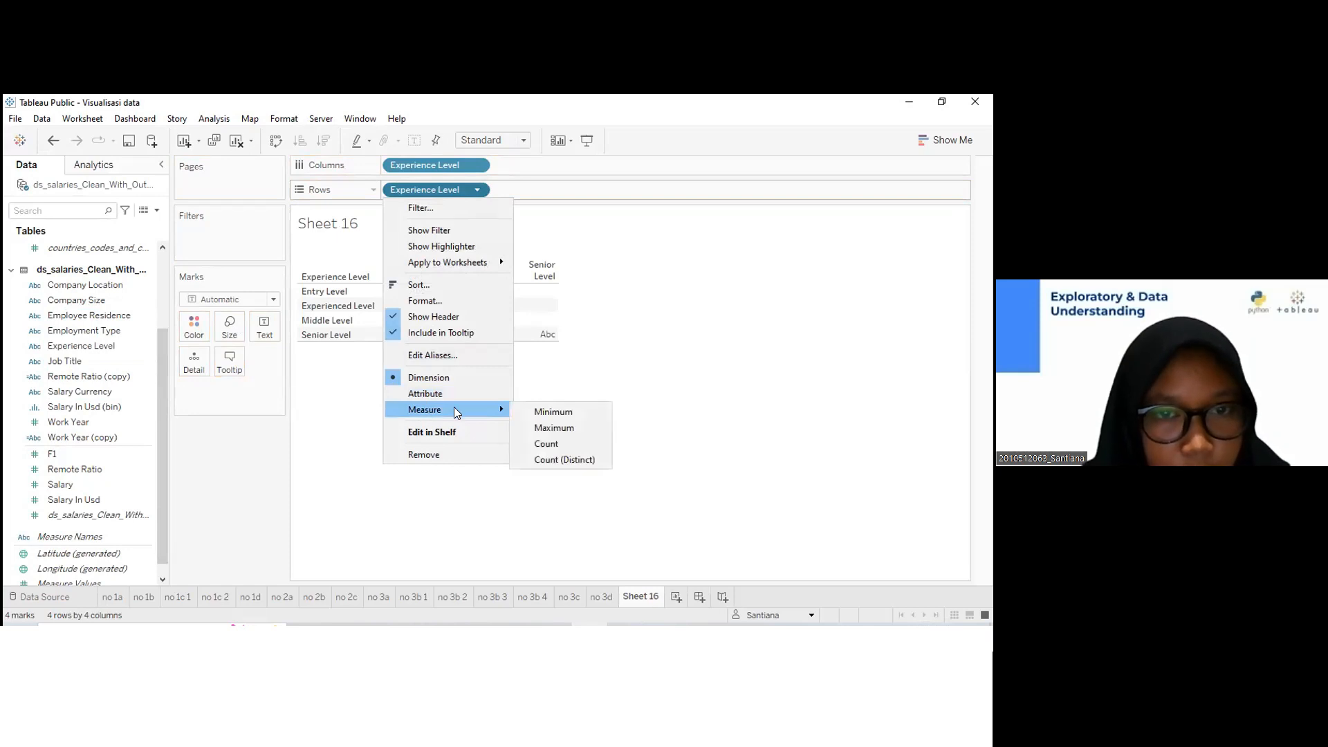
{"action": "left_click", "coordinate": [546, 444]}
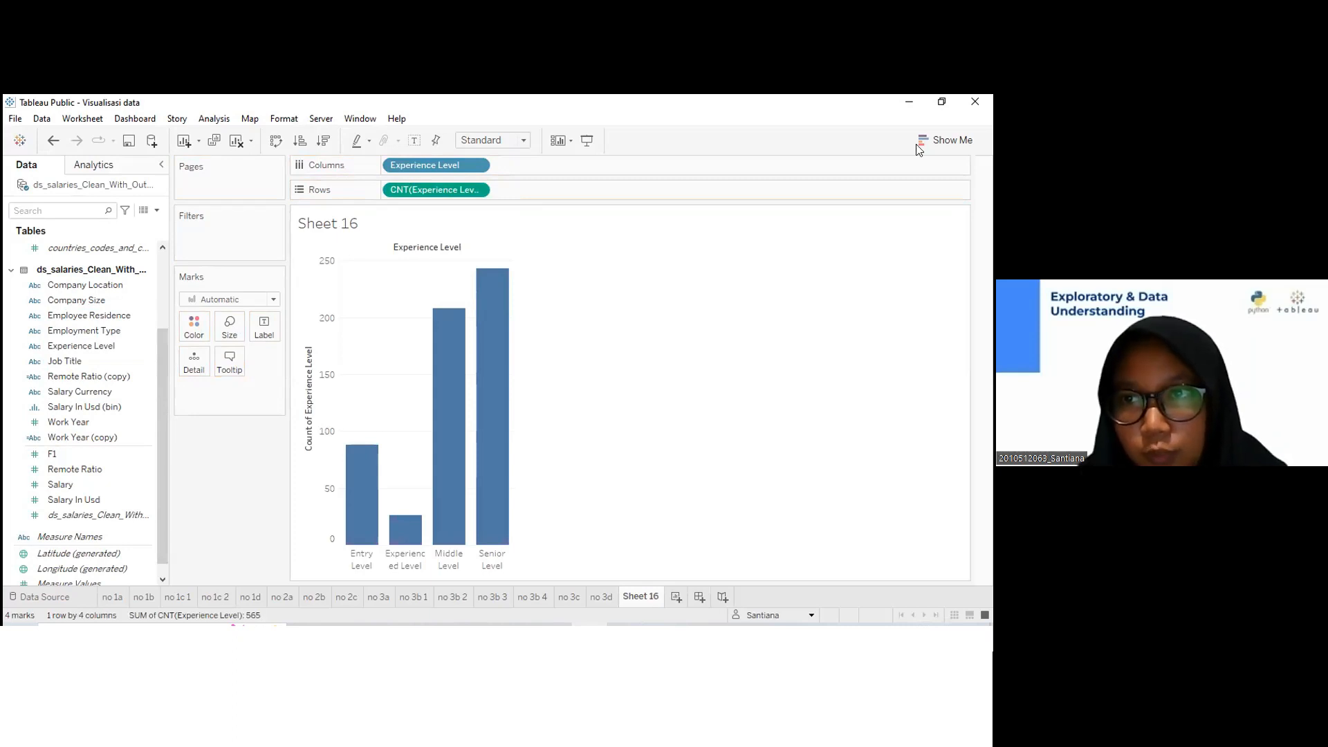
Convert the experience level bar chart to a pie chart and fit it to Entire View
{"action": "left_click", "coordinate": [951, 140]}
{"action": "left_click", "coordinate": [967, 214]}
{"action": "left_click", "coordinate": [955, 140]}
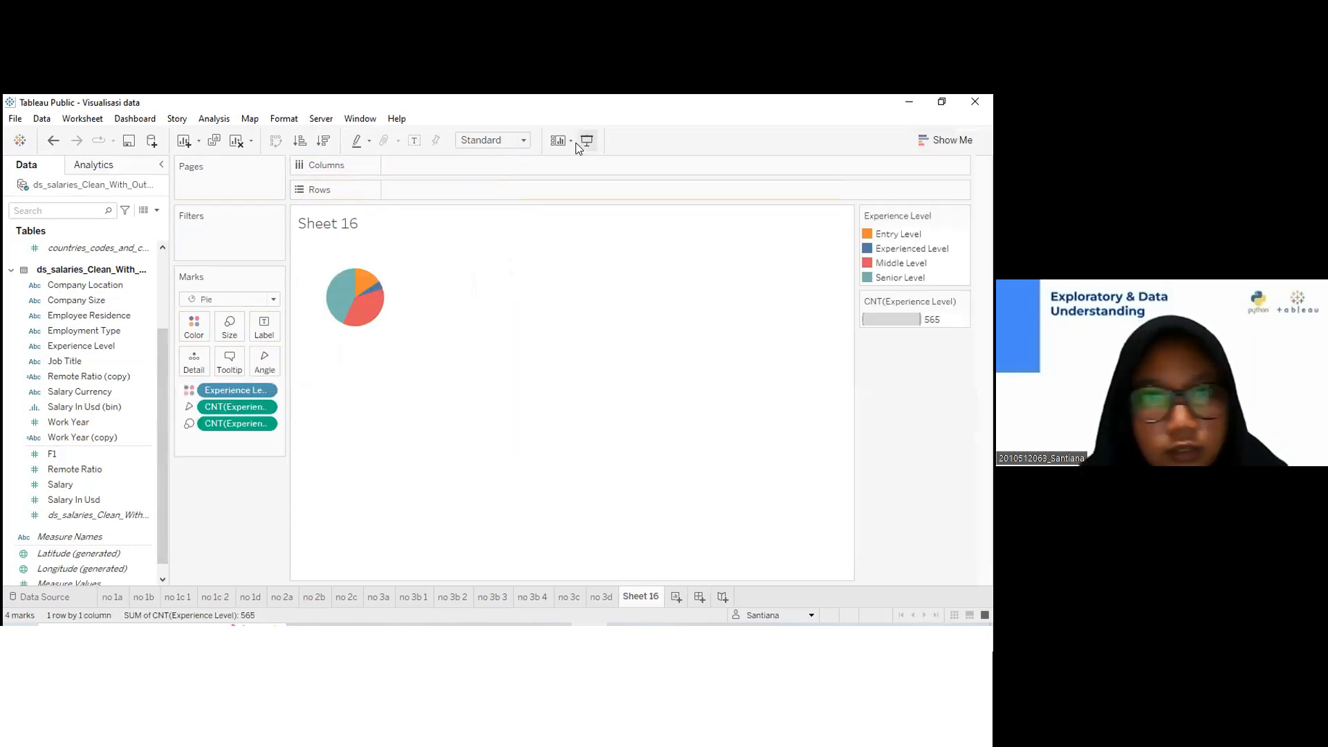
{"action": "left_click", "coordinate": [524, 140]}
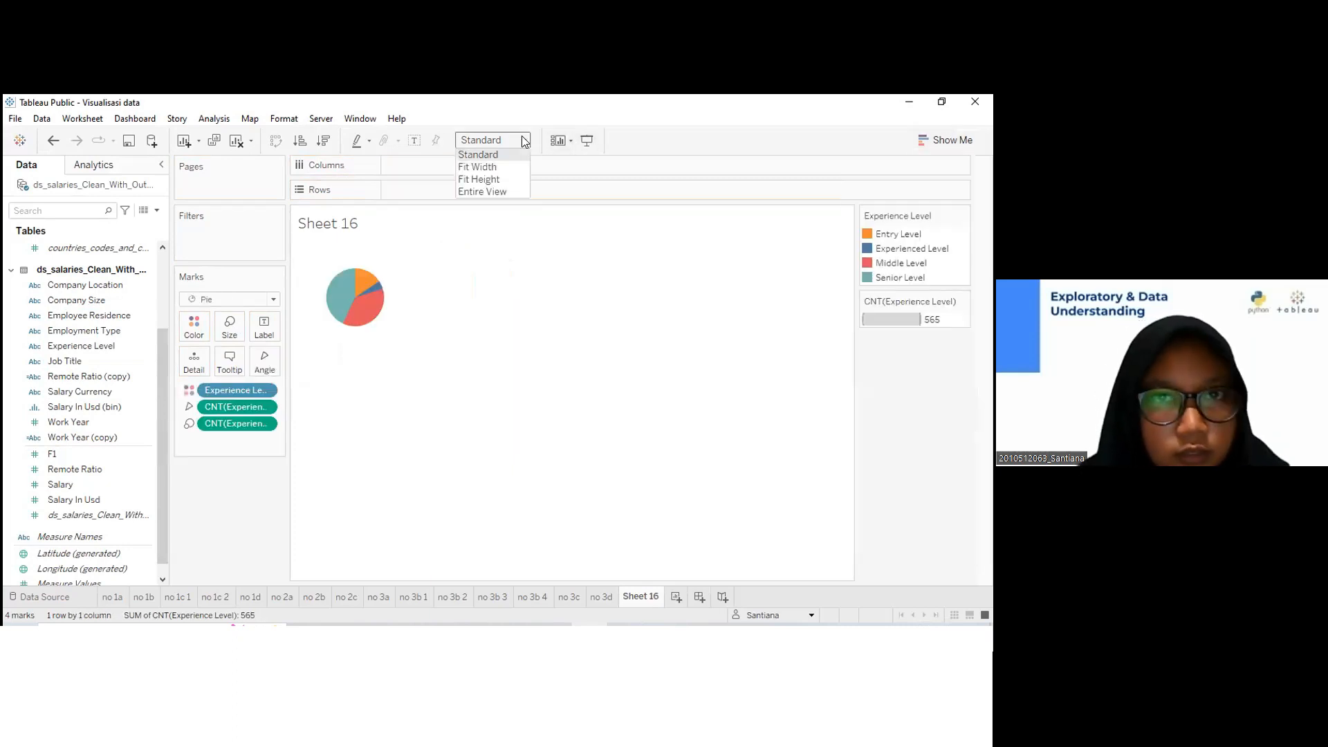
{"action": "left_click", "coordinate": [493, 189]}
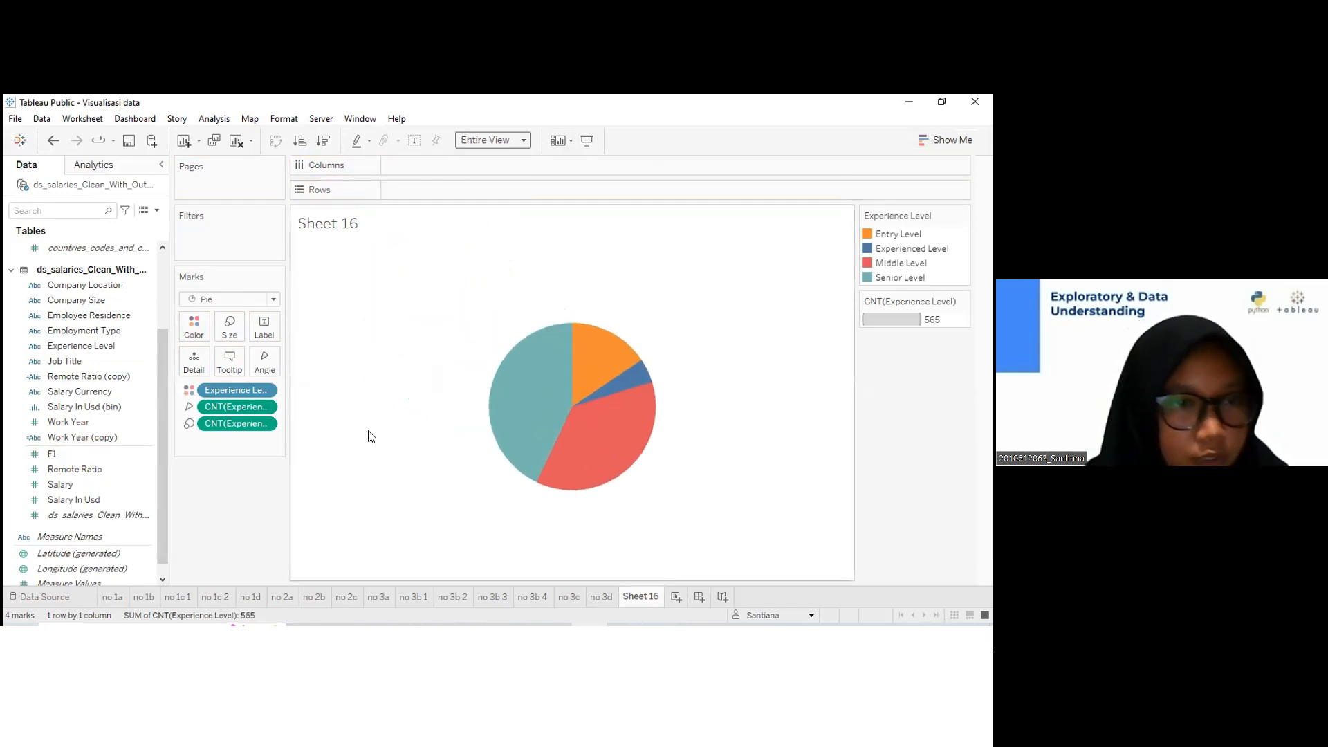
Label the pie slices with the Count of Experience Level, calculated as Percent of Total
{"action": "scroll", "coordinate": [160, 443], "scroll_direction": "down", "scroll_amount": 1}
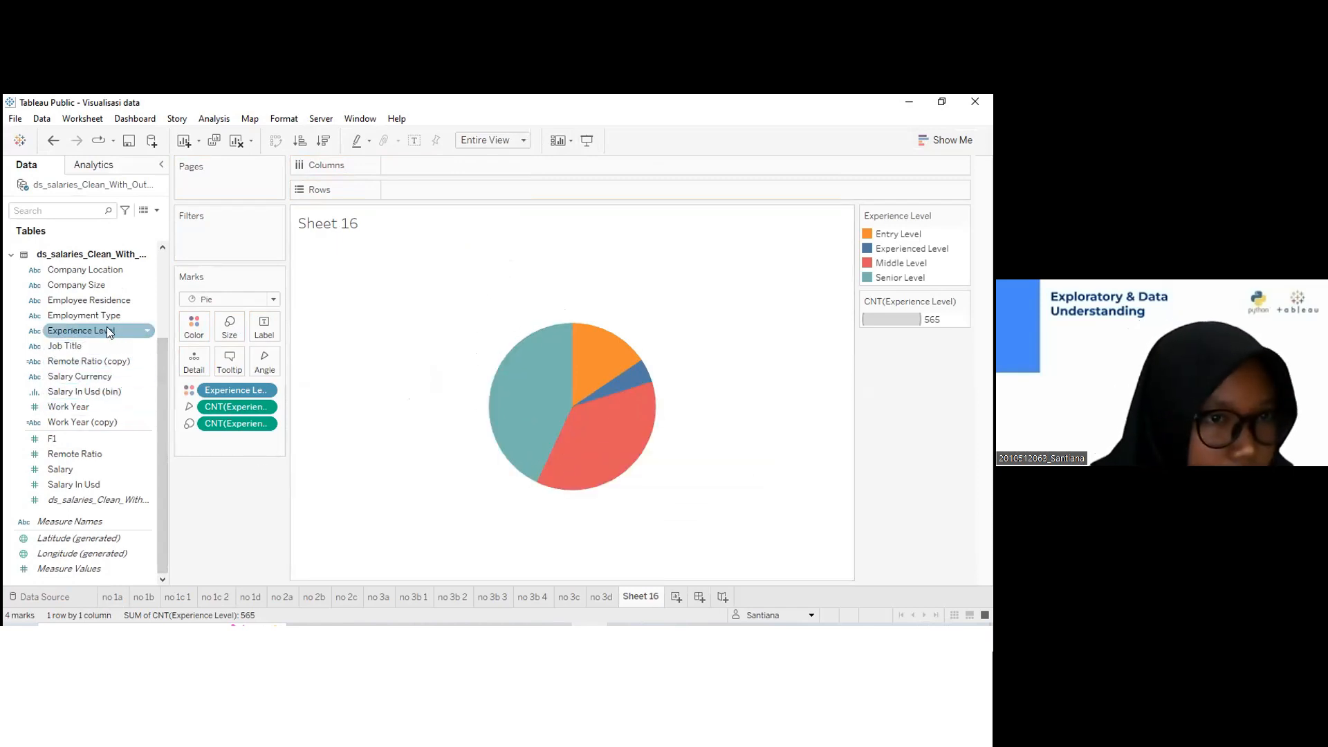
{"action": "left_click_drag", "start_coordinate": [85, 329], "coordinate": [269, 325]}
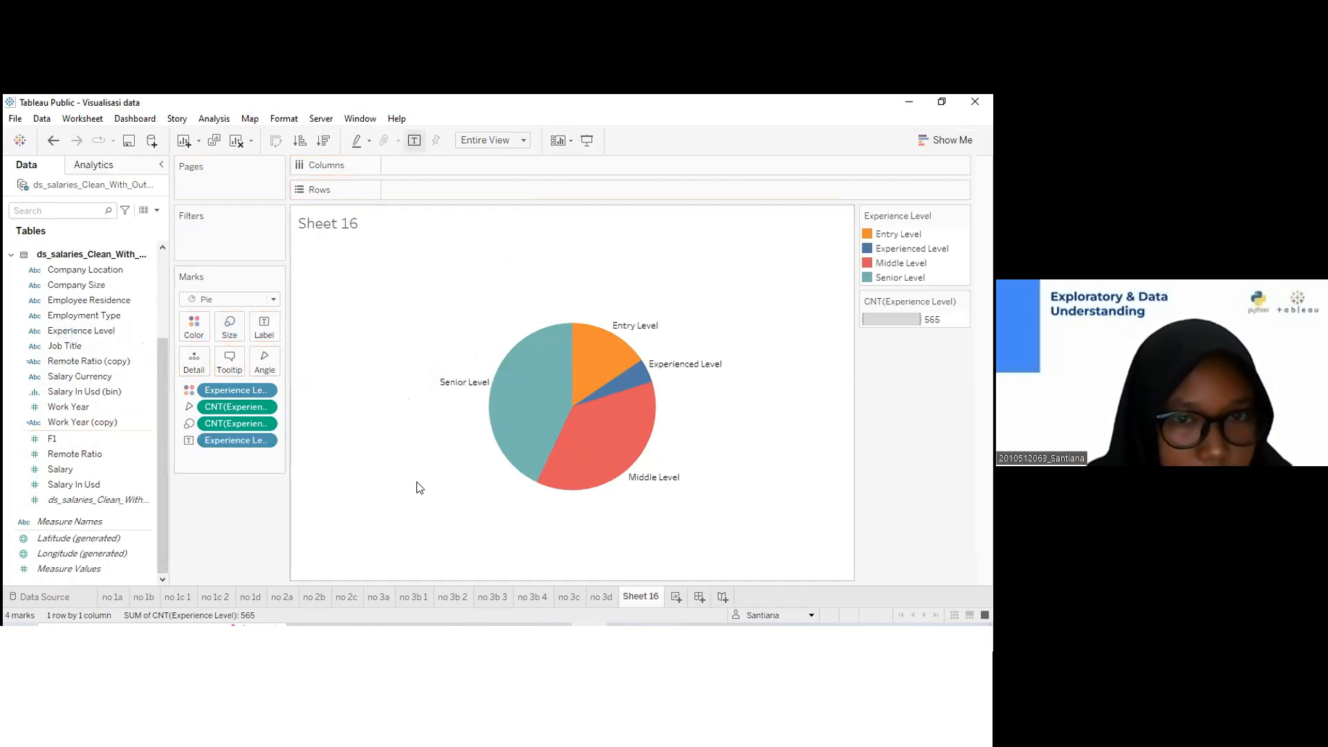
{"action": "left_click", "coordinate": [264, 438]}
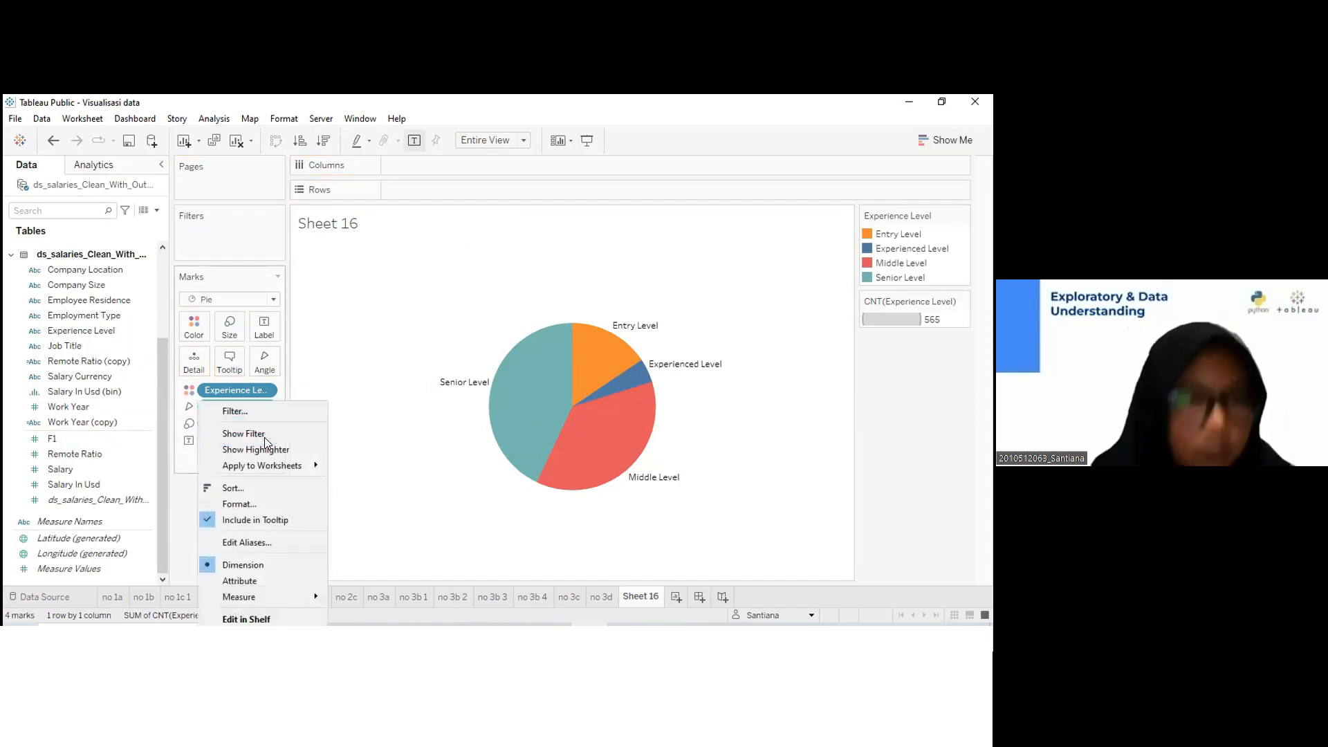
{"action": "mouse_move", "coordinate": [240, 599]}
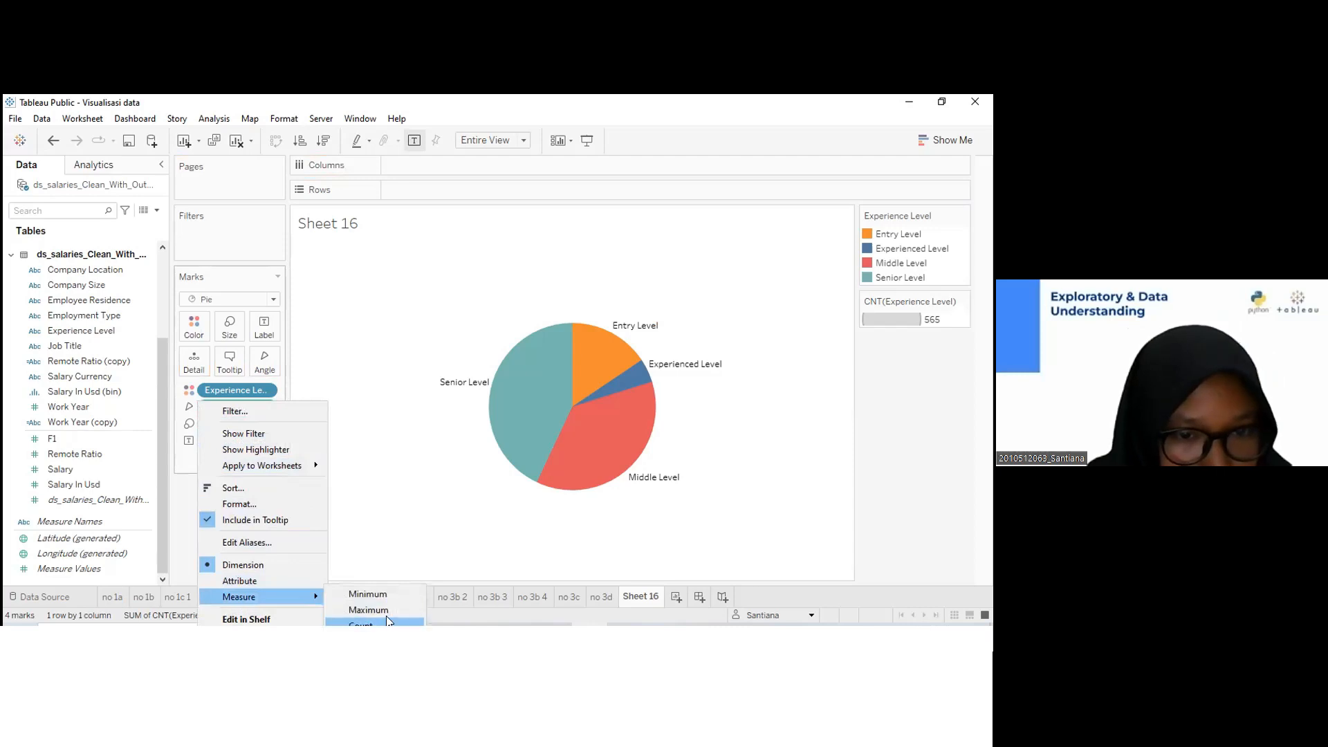
{"action": "left_click", "coordinate": [361, 624]}
{"action": "left_click", "coordinate": [269, 442]}
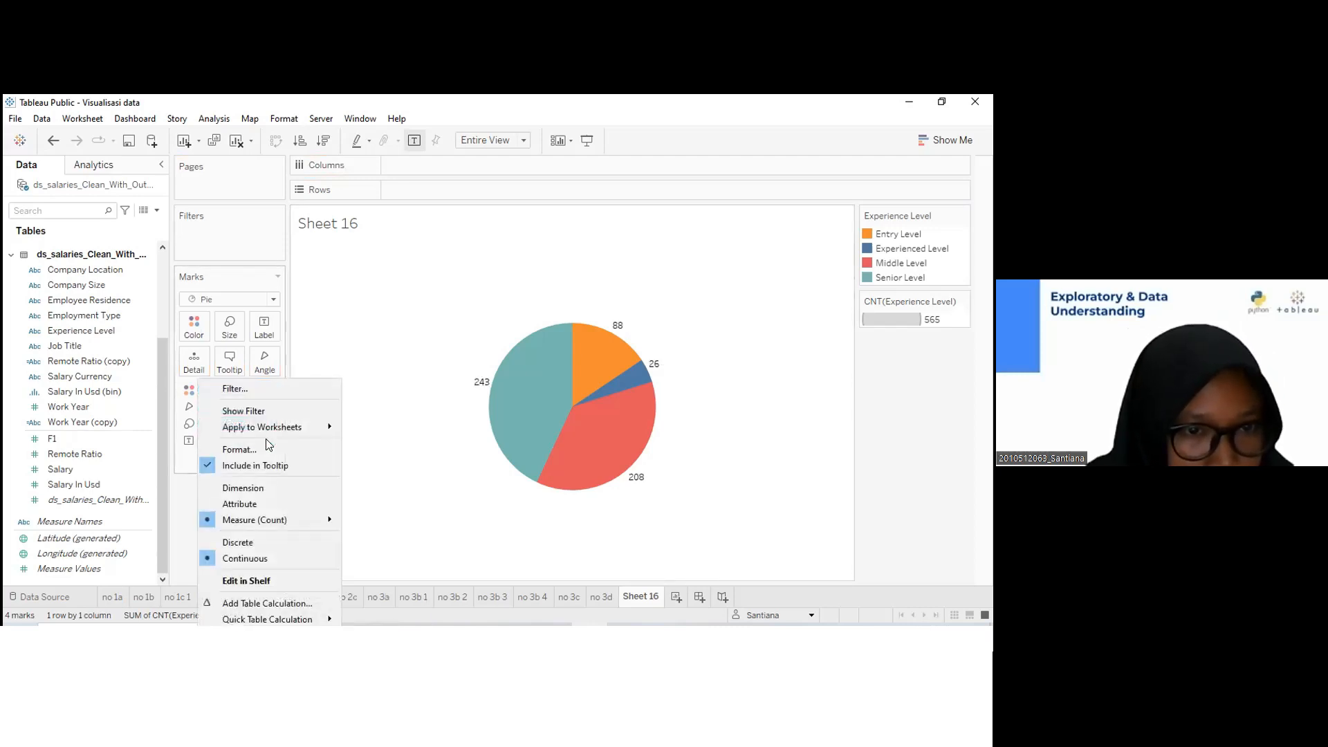
{"action": "mouse_move", "coordinate": [262, 614]}
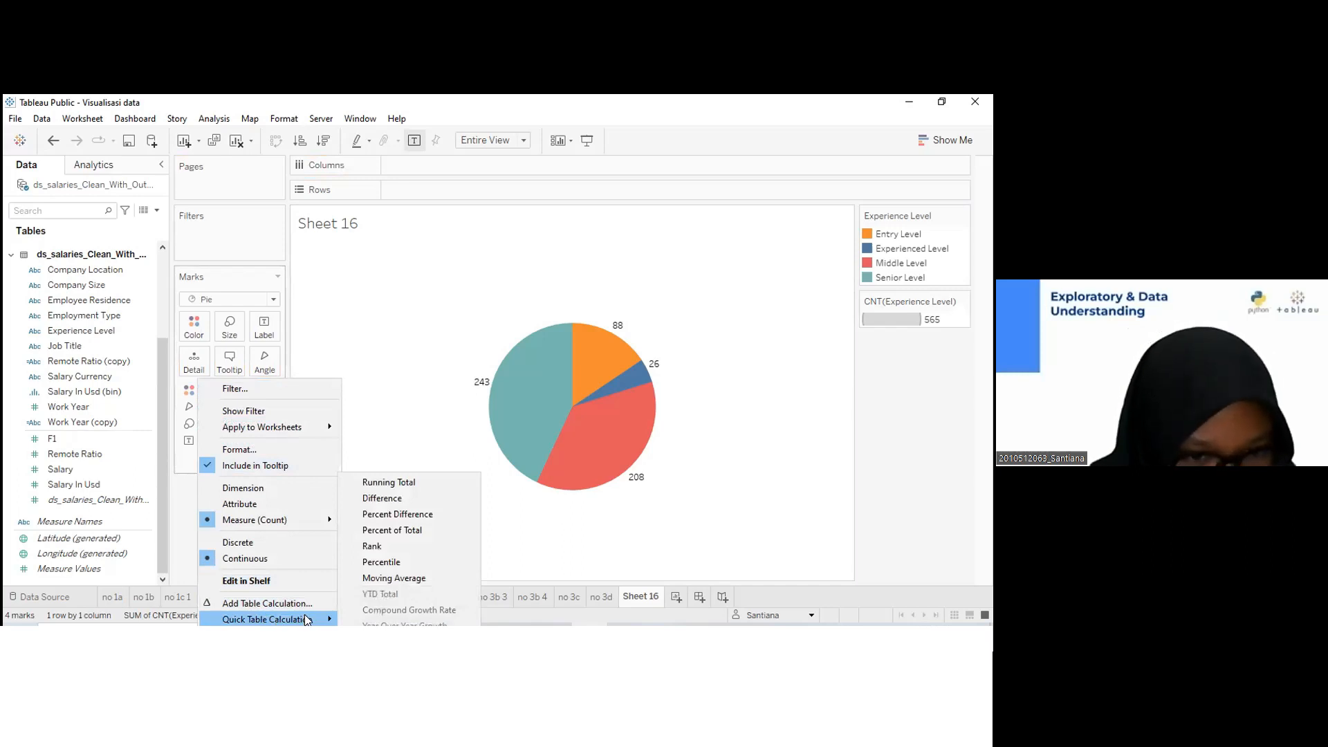
{"action": "left_click", "coordinate": [362, 530]}
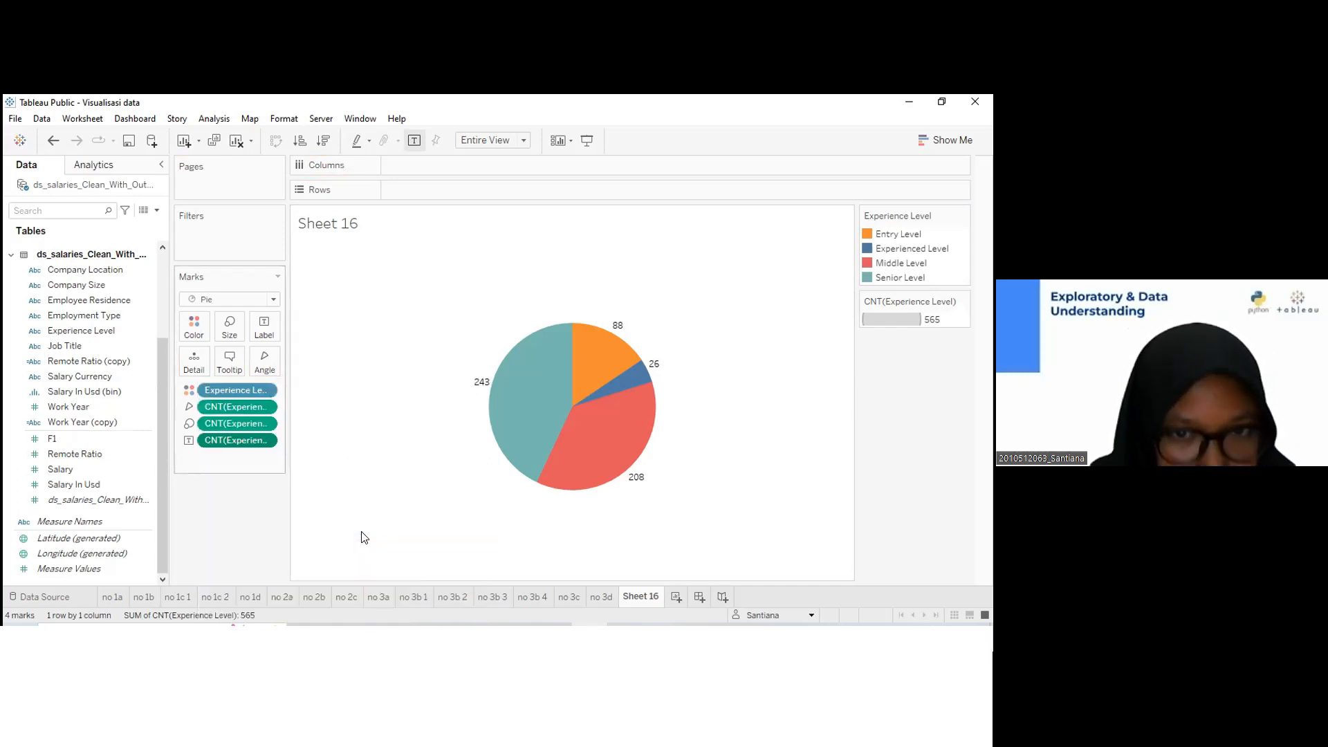
Format the % of Total CNT(Experience Level) labels as Percentage with 0 decimal places
{"action": "left_click", "coordinate": [477, 379]}
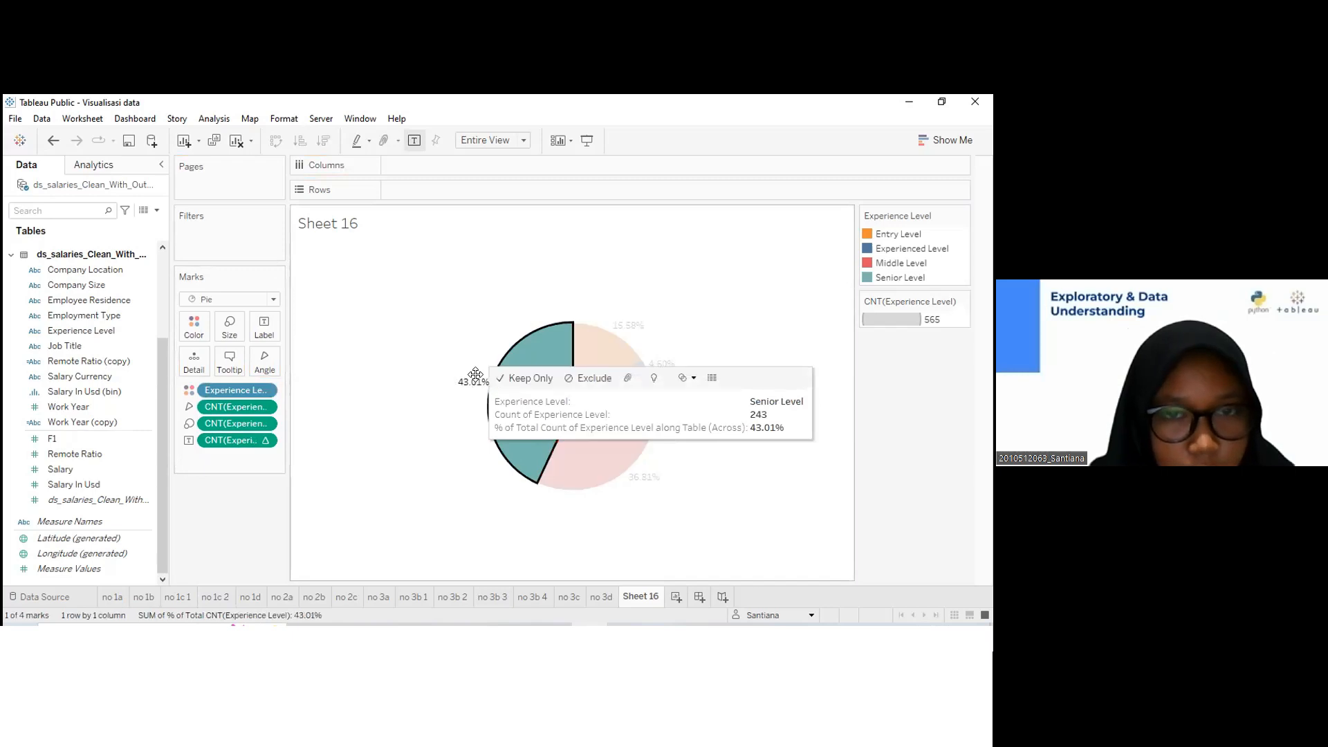
{"action": "right_click", "coordinate": [477, 377]}
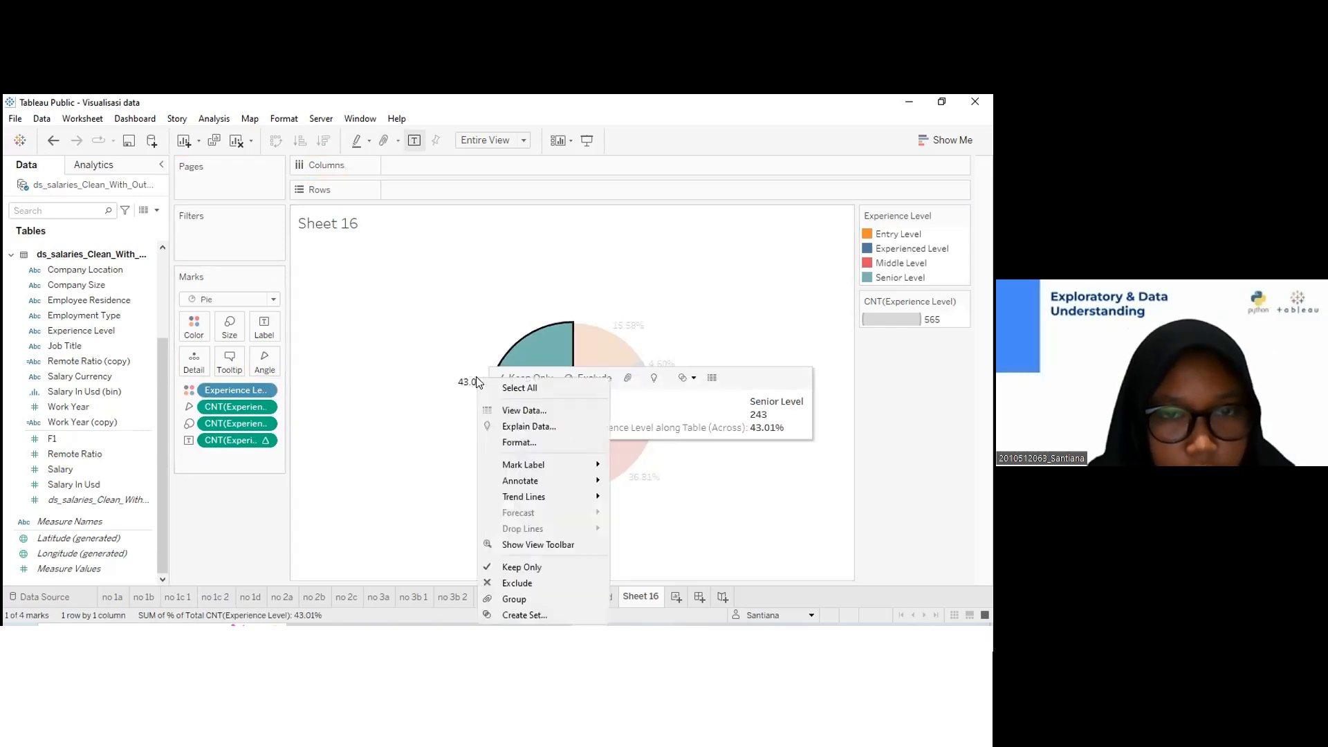
{"action": "left_click", "coordinate": [510, 441]}
{"action": "left_click", "coordinate": [142, 190]}
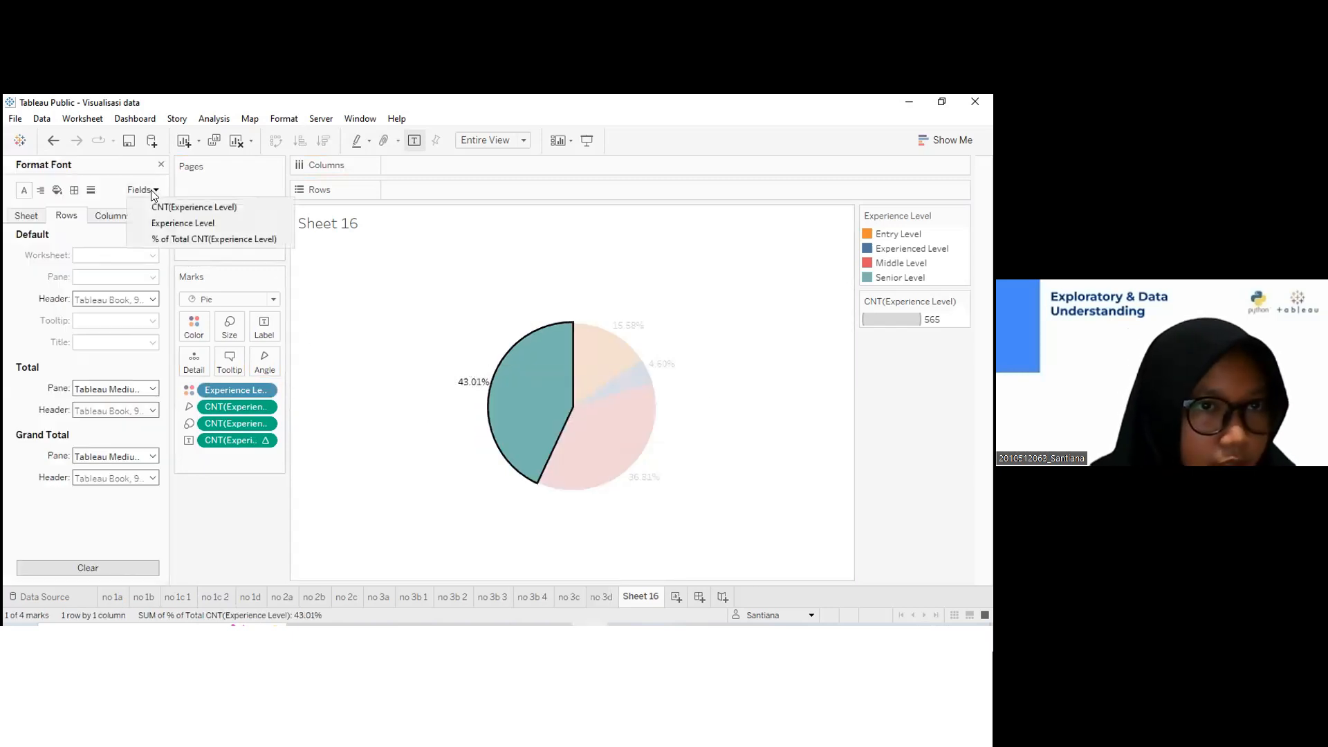
{"action": "left_click", "coordinate": [168, 236]}
{"action": "left_click", "coordinate": [139, 300]}
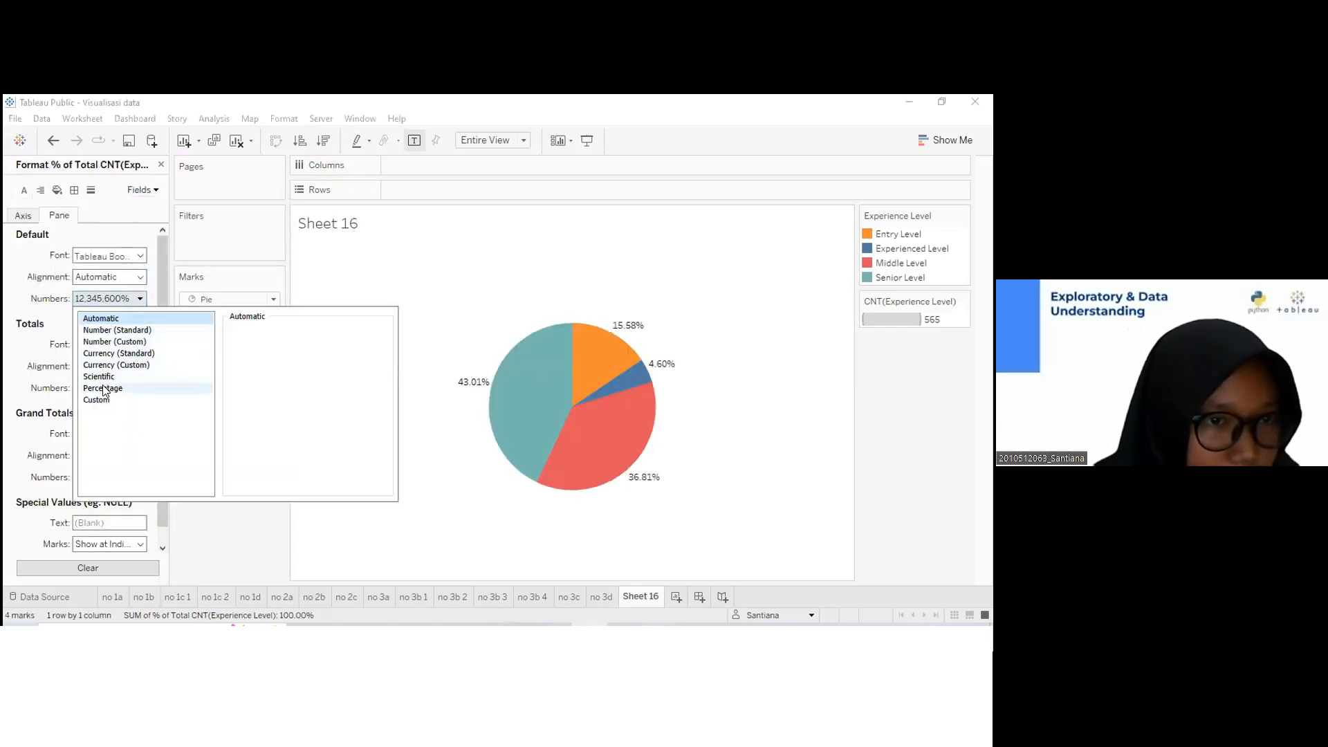
{"action": "left_click", "coordinate": [103, 388]}
{"action": "left_click", "coordinate": [269, 349]}
{"action": "left_click", "coordinate": [269, 349]}
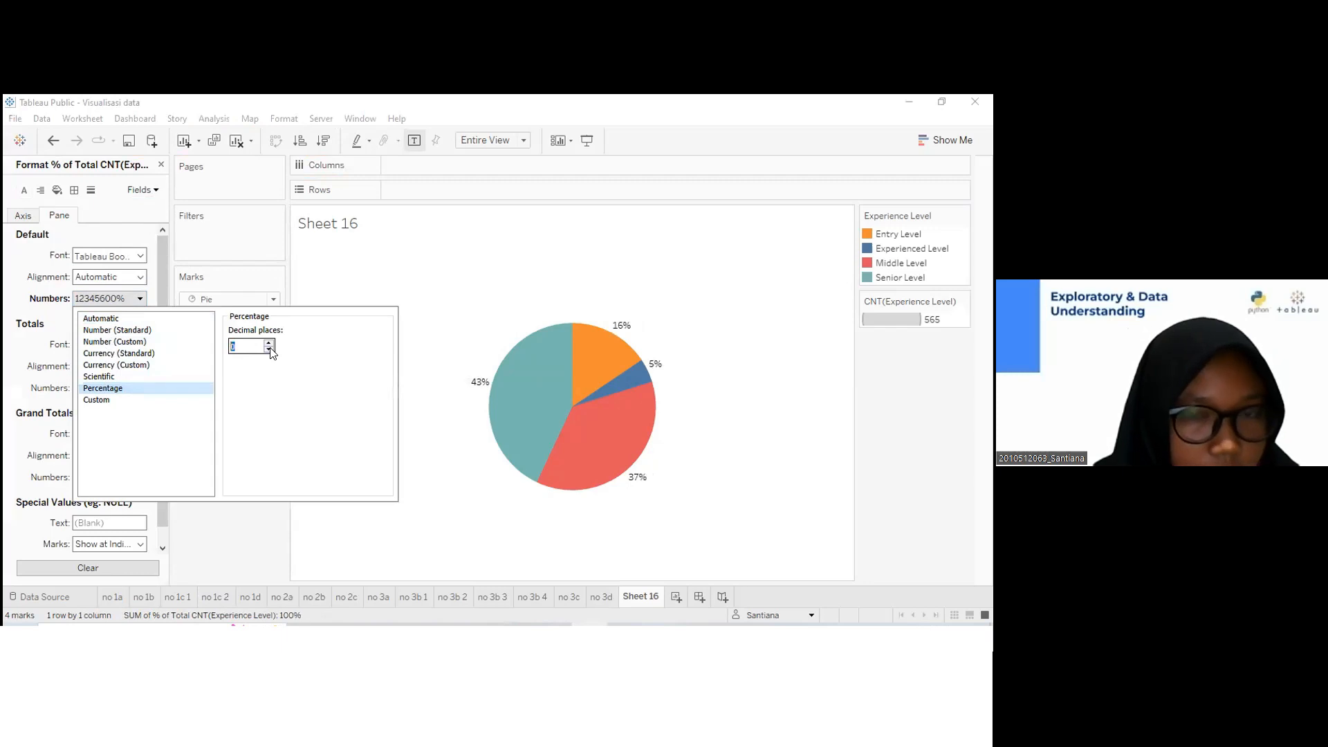
{"action": "left_click", "coordinate": [436, 354]}
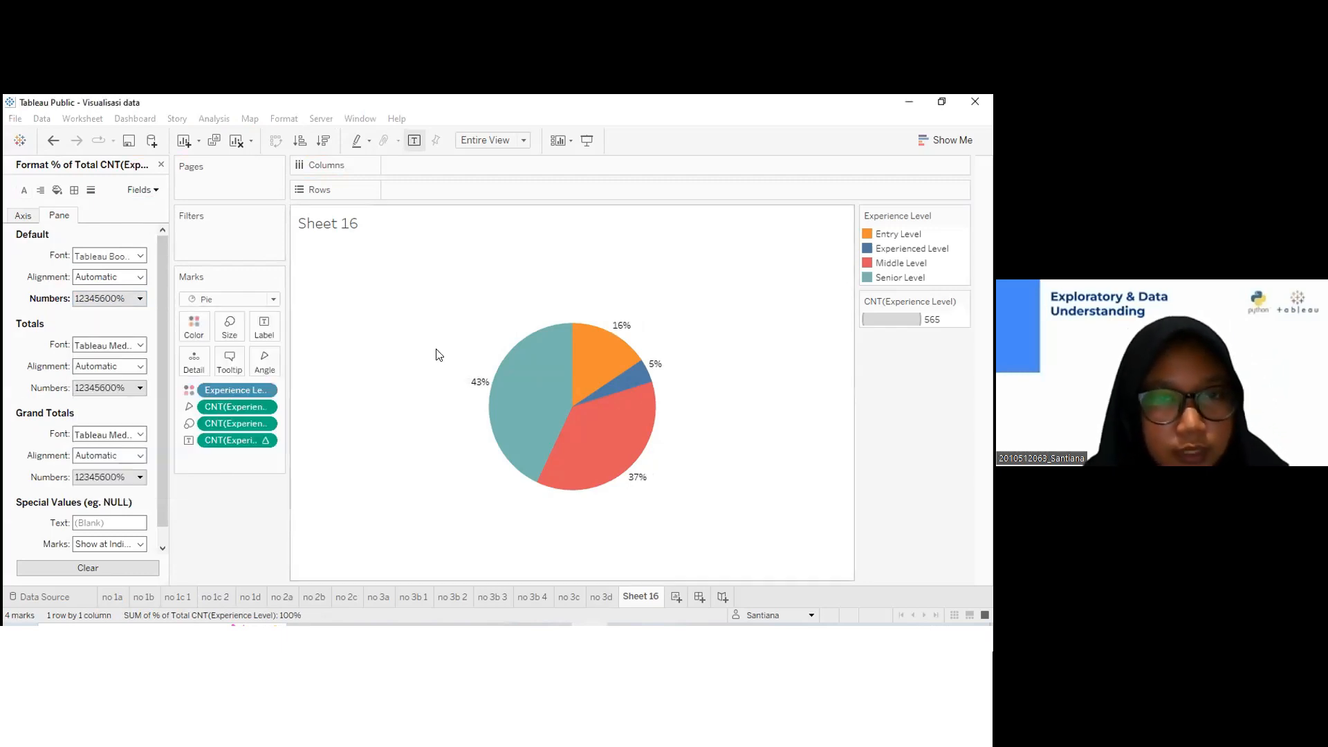
{"action": "left_click", "coordinate": [161, 165]}
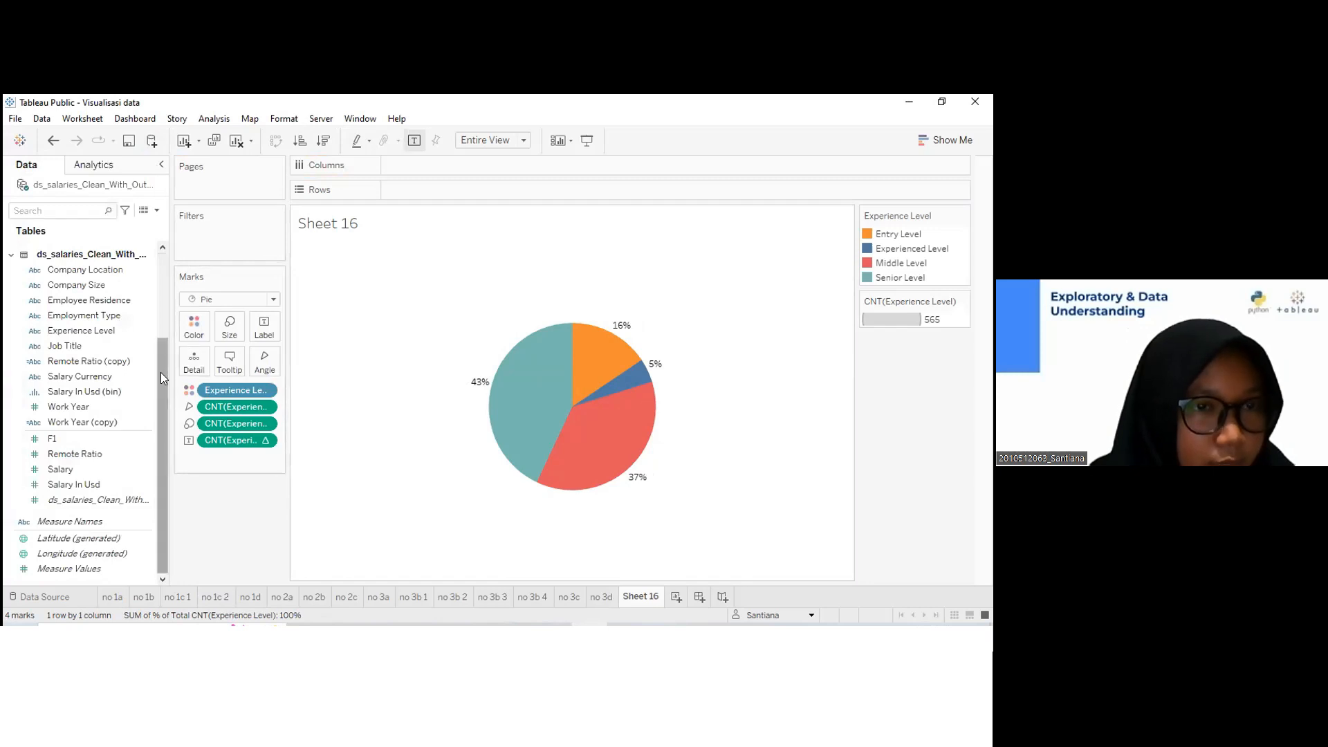
{"action": "left_click", "coordinate": [84, 330]}
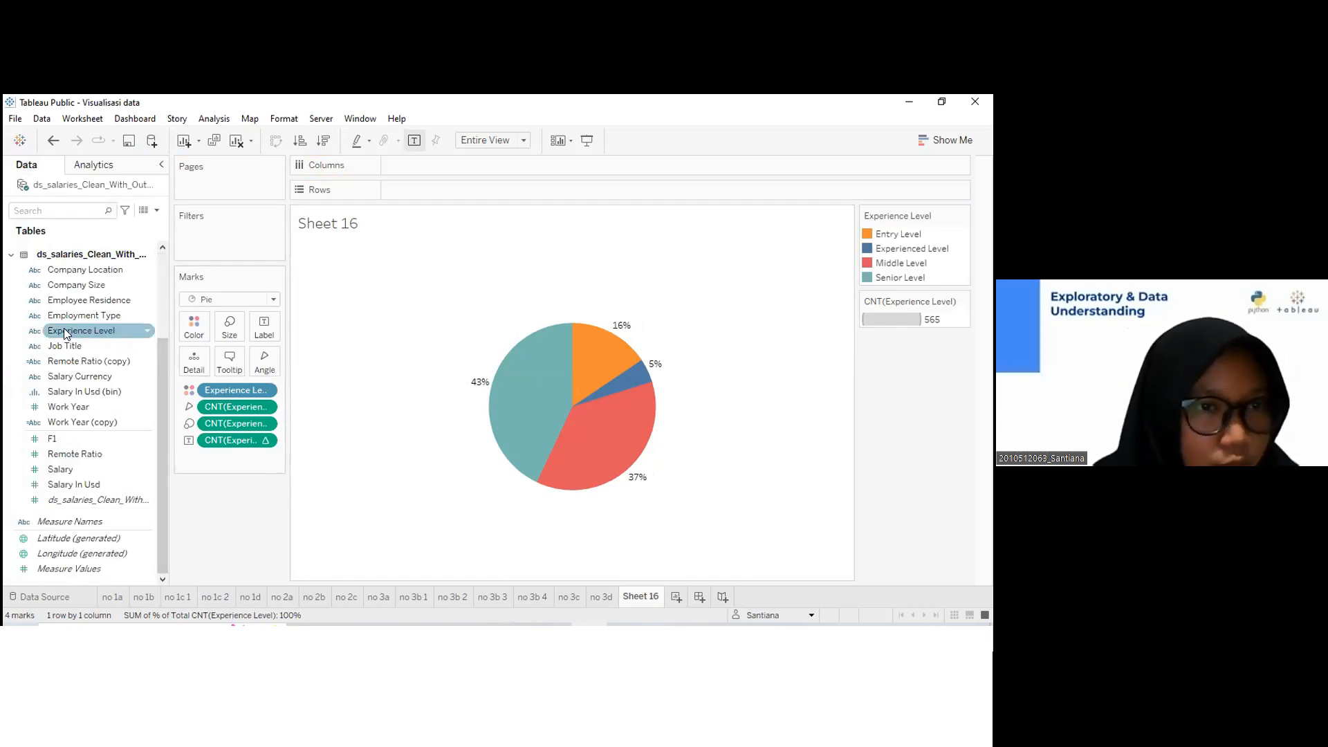
{"action": "left_click_drag", "start_coordinate": [64, 330], "coordinate": [224, 436]}
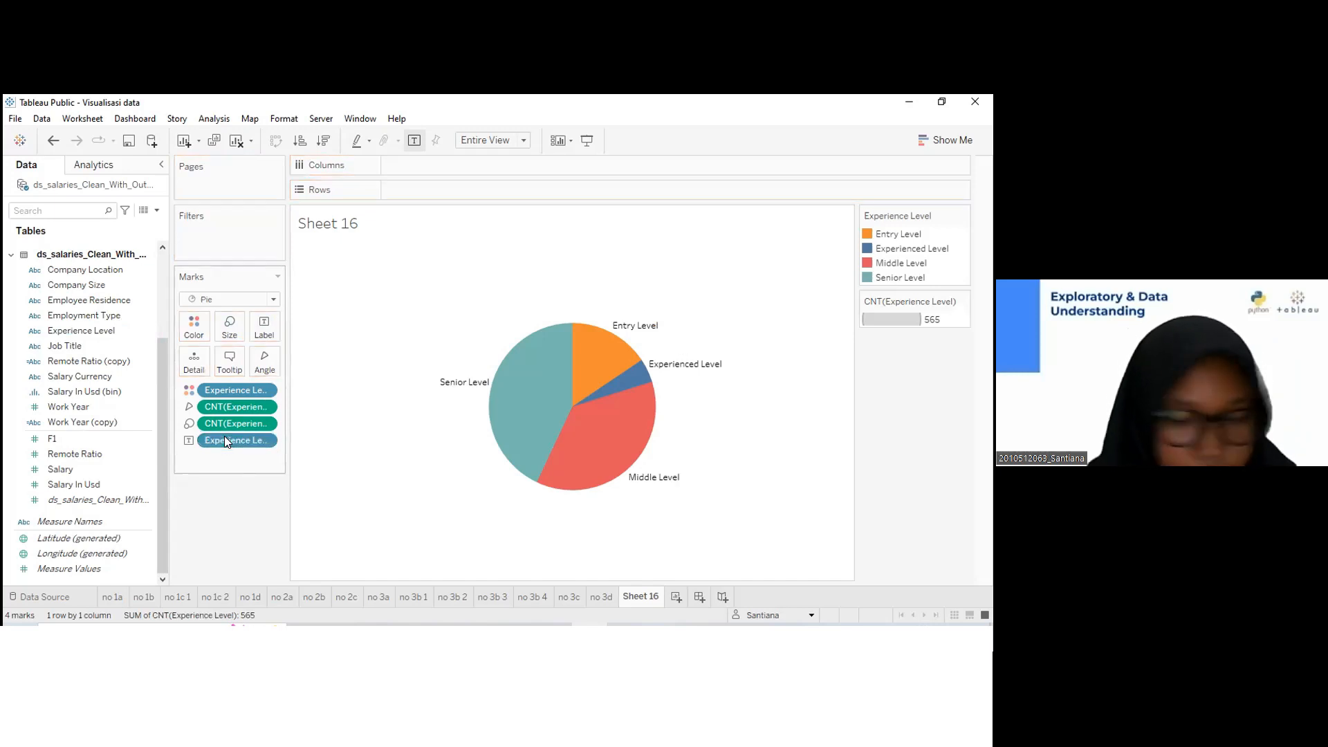
{"action": "key", "text": "ctrl+z"}
Label the pie slices with Experience Level as well, placing the level name above the percentage
{"action": "left_click_drag", "start_coordinate": [237, 453], "coordinate": [233, 427]}
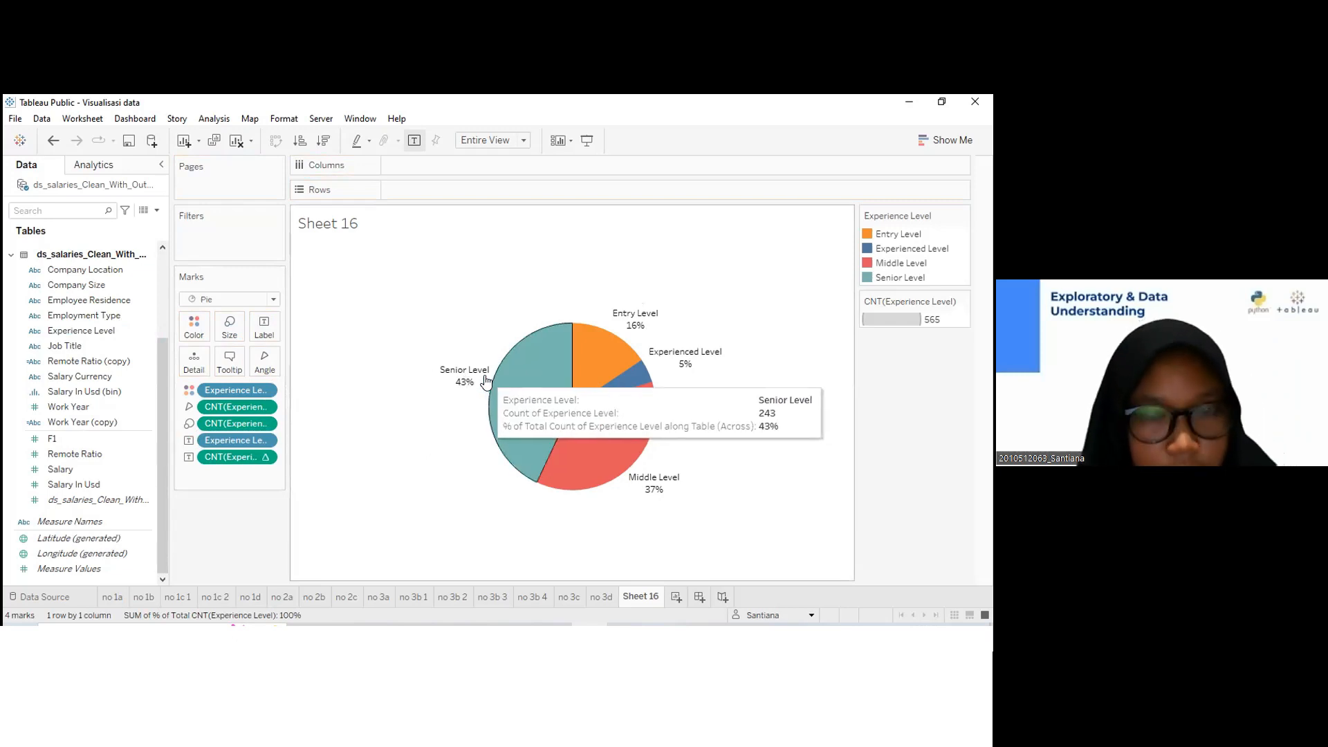
{"action": "mouse_move", "coordinate": [503, 388]}
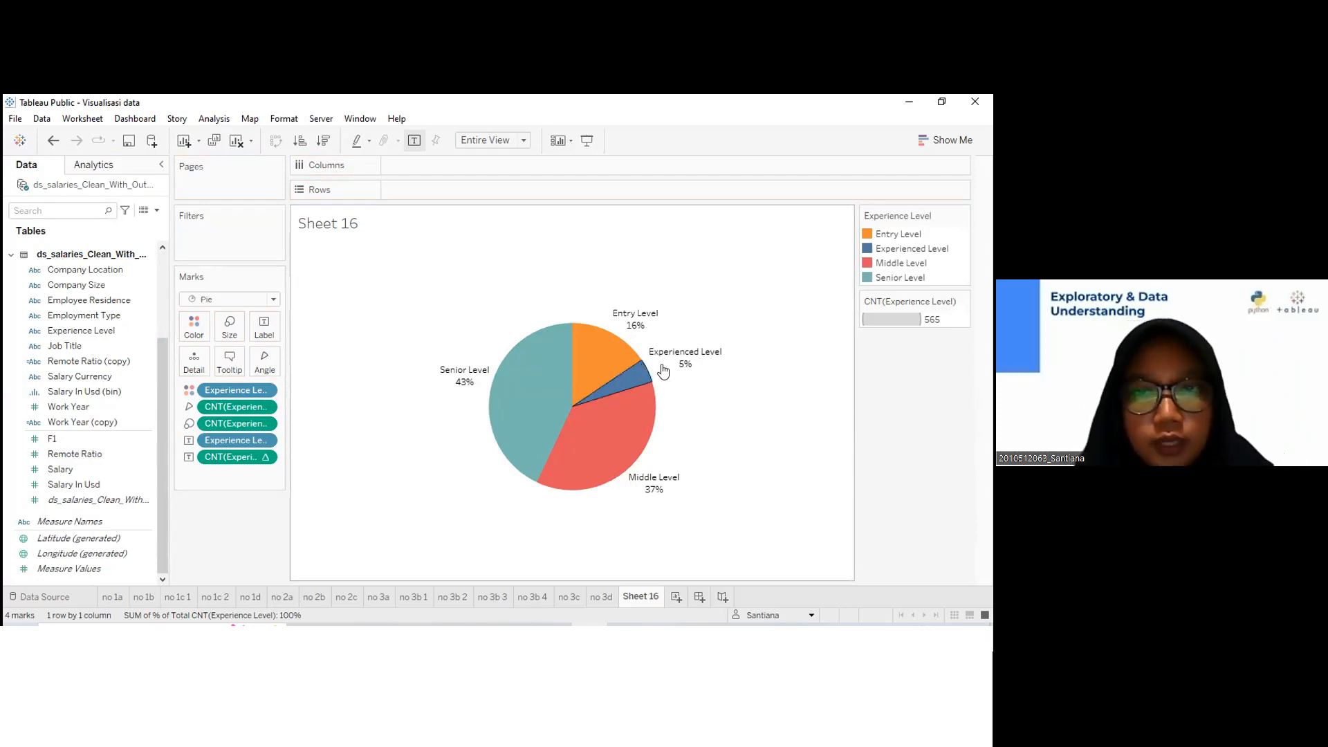
{"action": "mouse_move", "coordinate": [681, 368]}
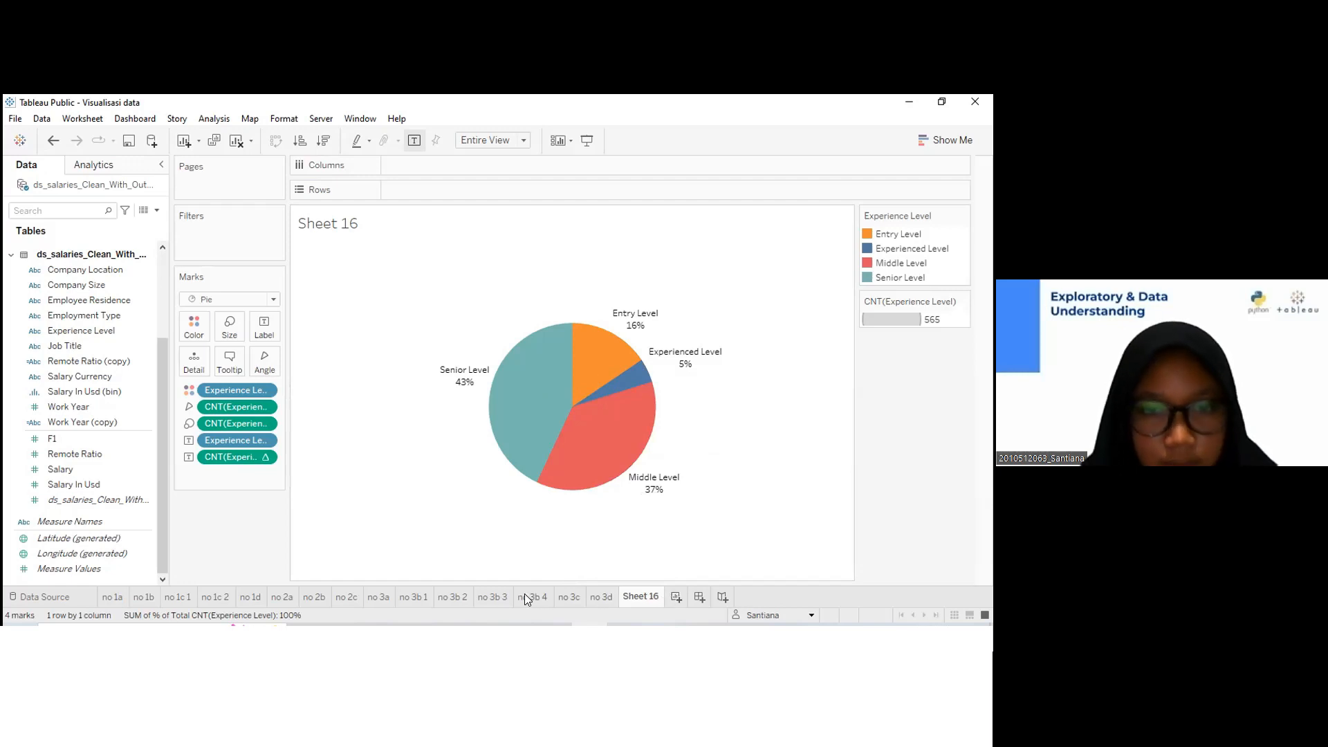
Review the Experienced level salary distribution and its median line on sheet no 3b 2, returning to Sheet 16
{"action": "left_click", "coordinate": [450, 596]}
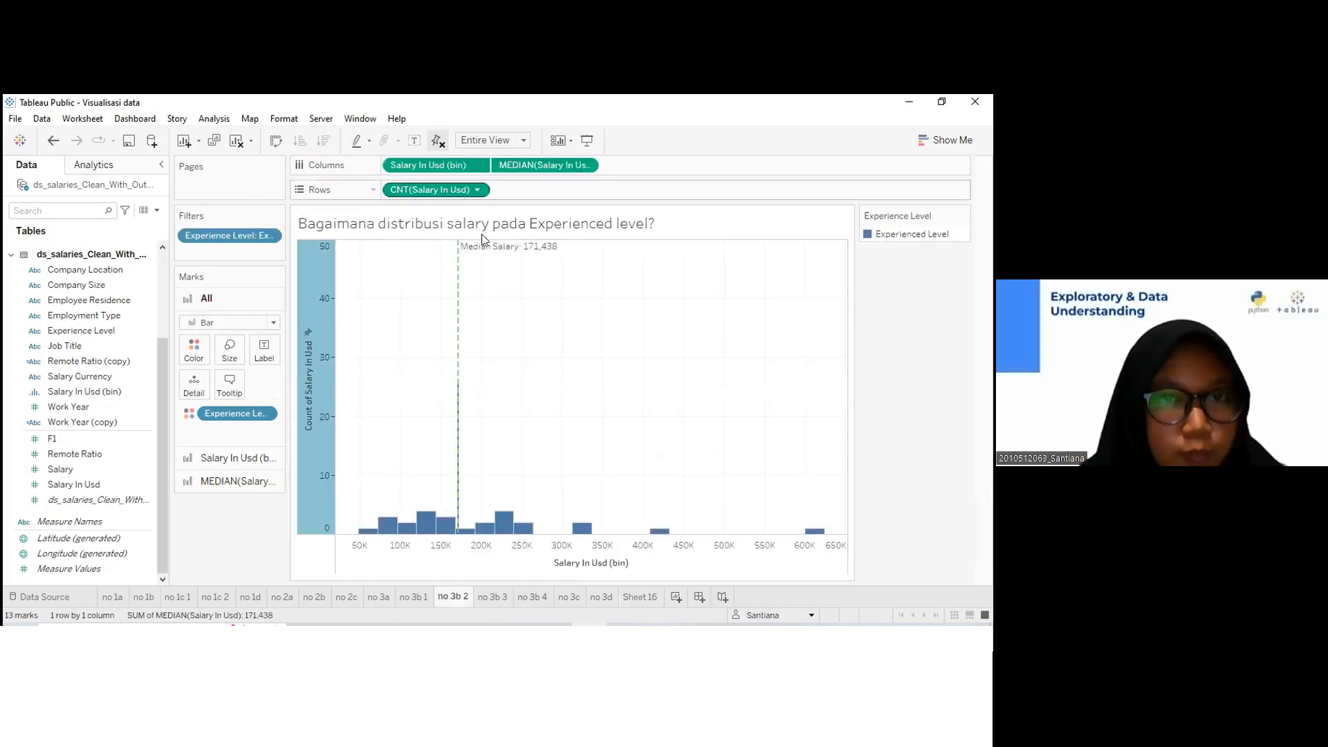
{"action": "mouse_move", "coordinate": [490, 247]}
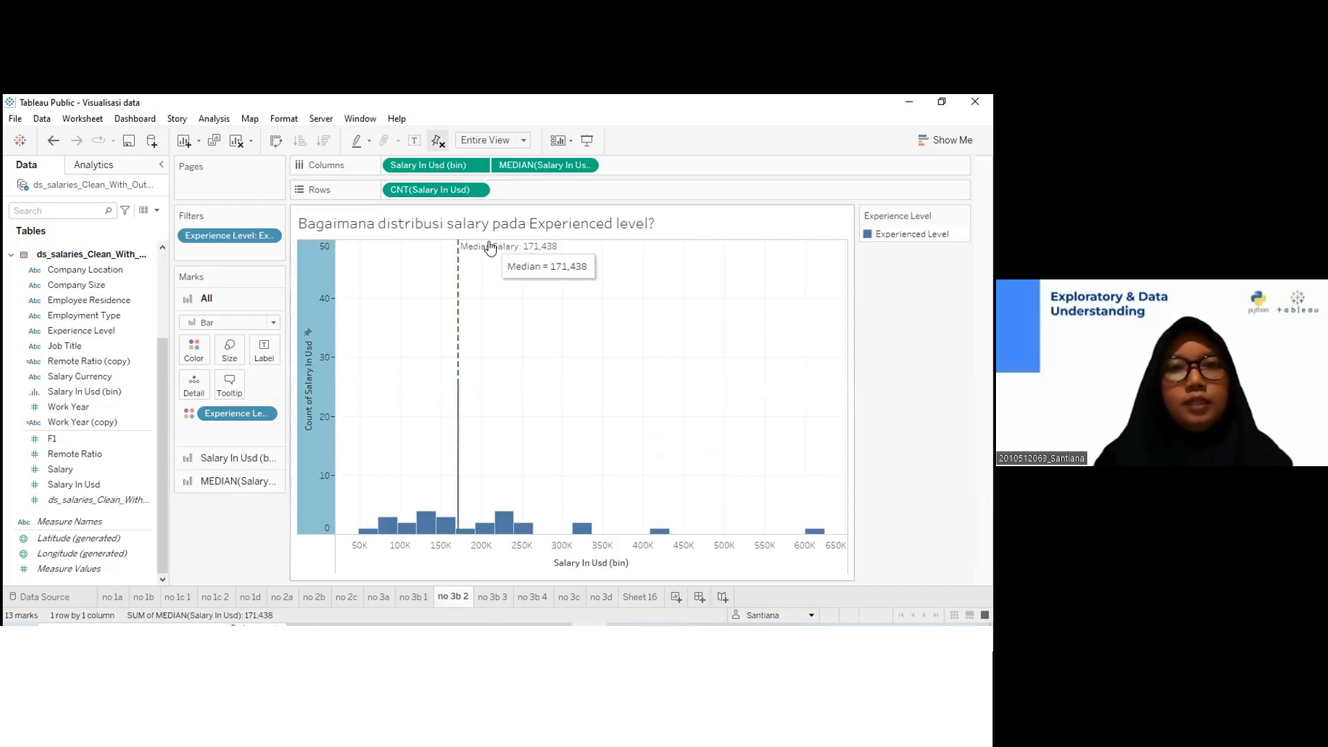
{"action": "left_click", "coordinate": [650, 596]}
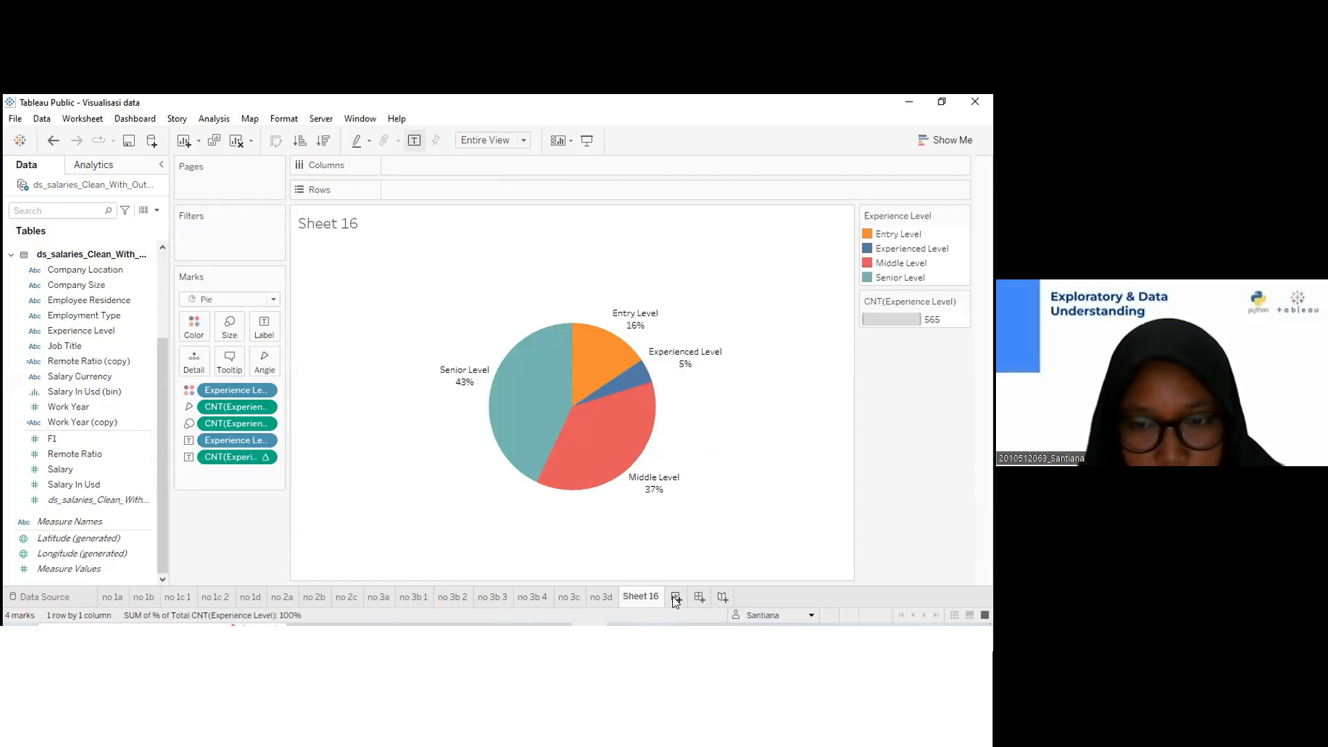
Add a new worksheet and create another set of bins from Salary In Usd with the default bin size of 23,991
{"action": "left_click", "coordinate": [673, 598]}
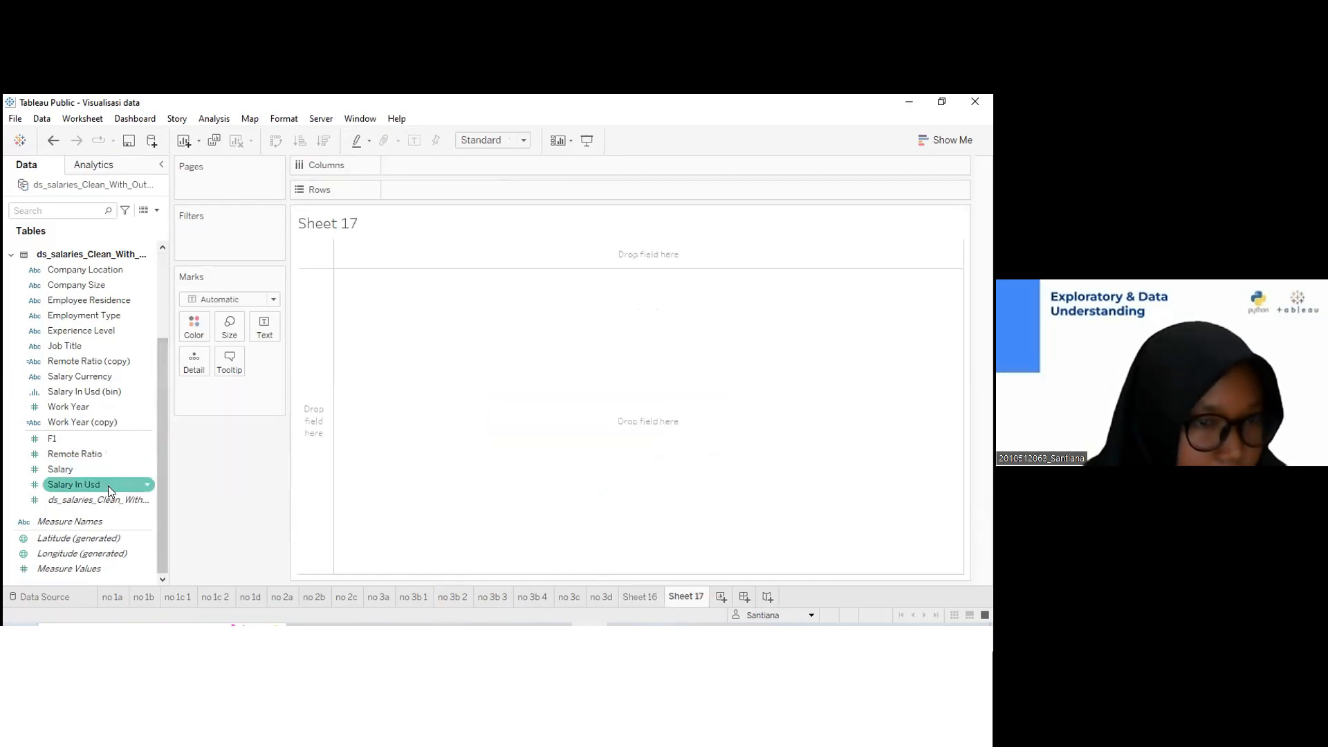
{"action": "left_click", "coordinate": [148, 485]}
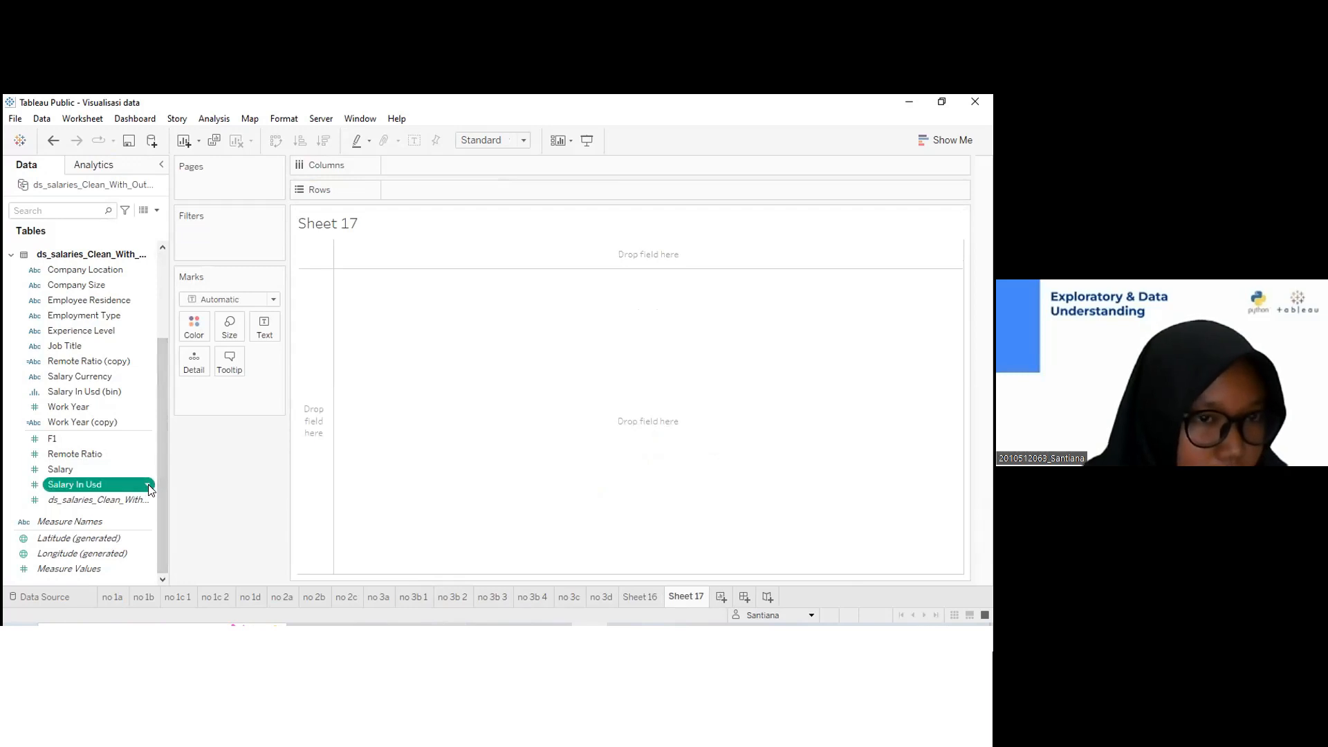
{"action": "left_click", "coordinate": [148, 486]}
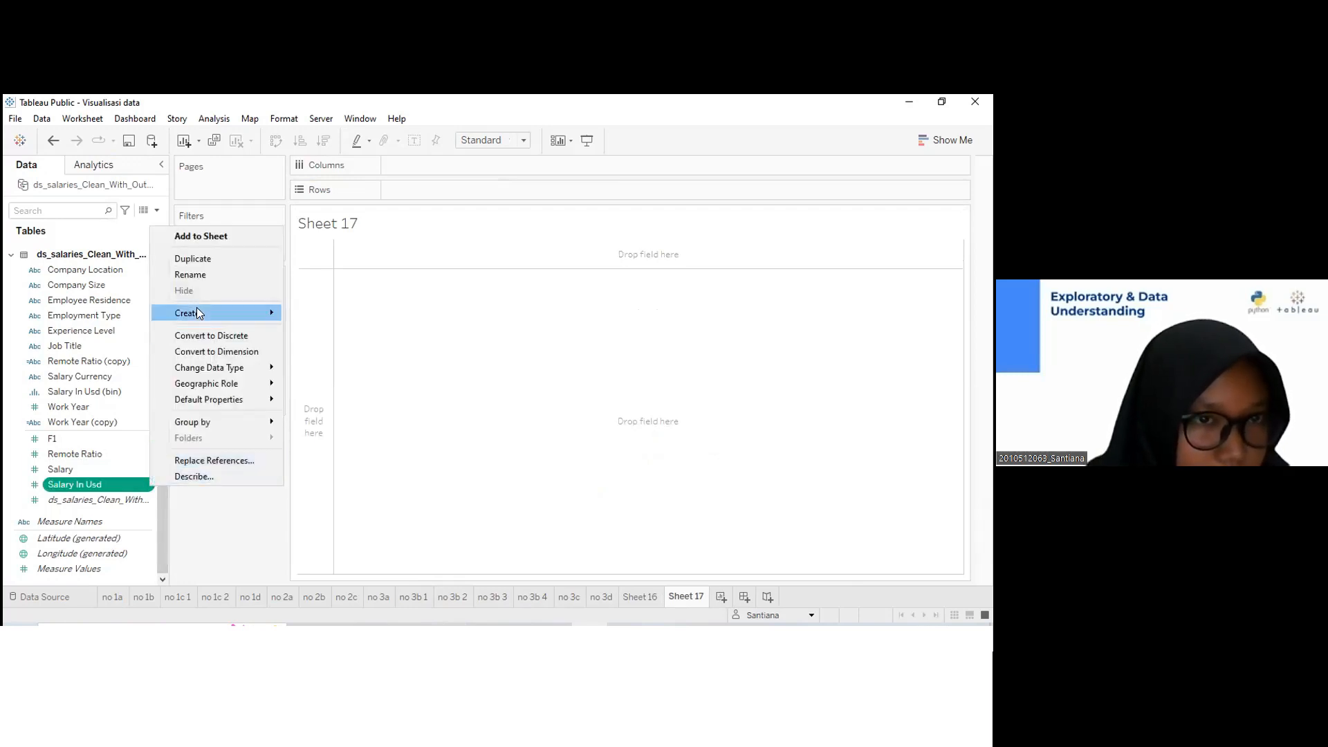
{"action": "mouse_move", "coordinate": [197, 313]}
{"action": "left_click", "coordinate": [305, 349]}
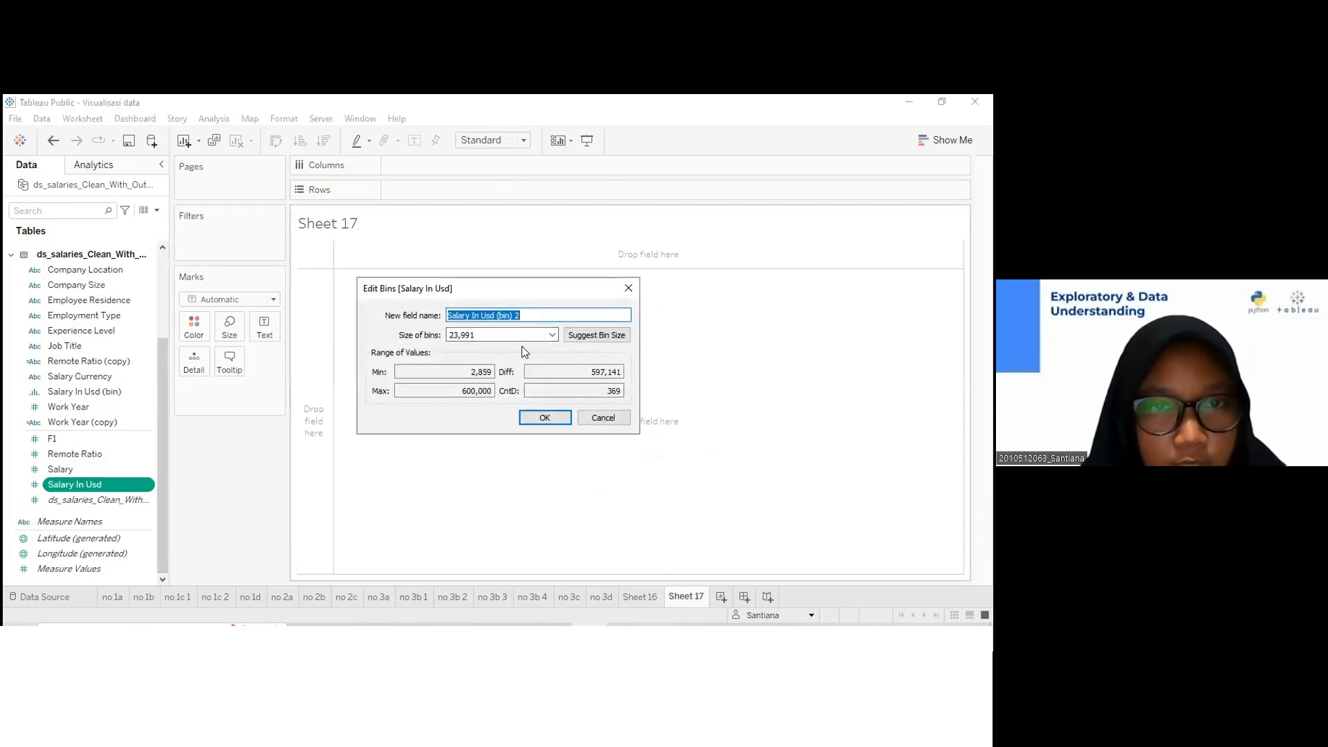
{"action": "left_click", "coordinate": [539, 420]}
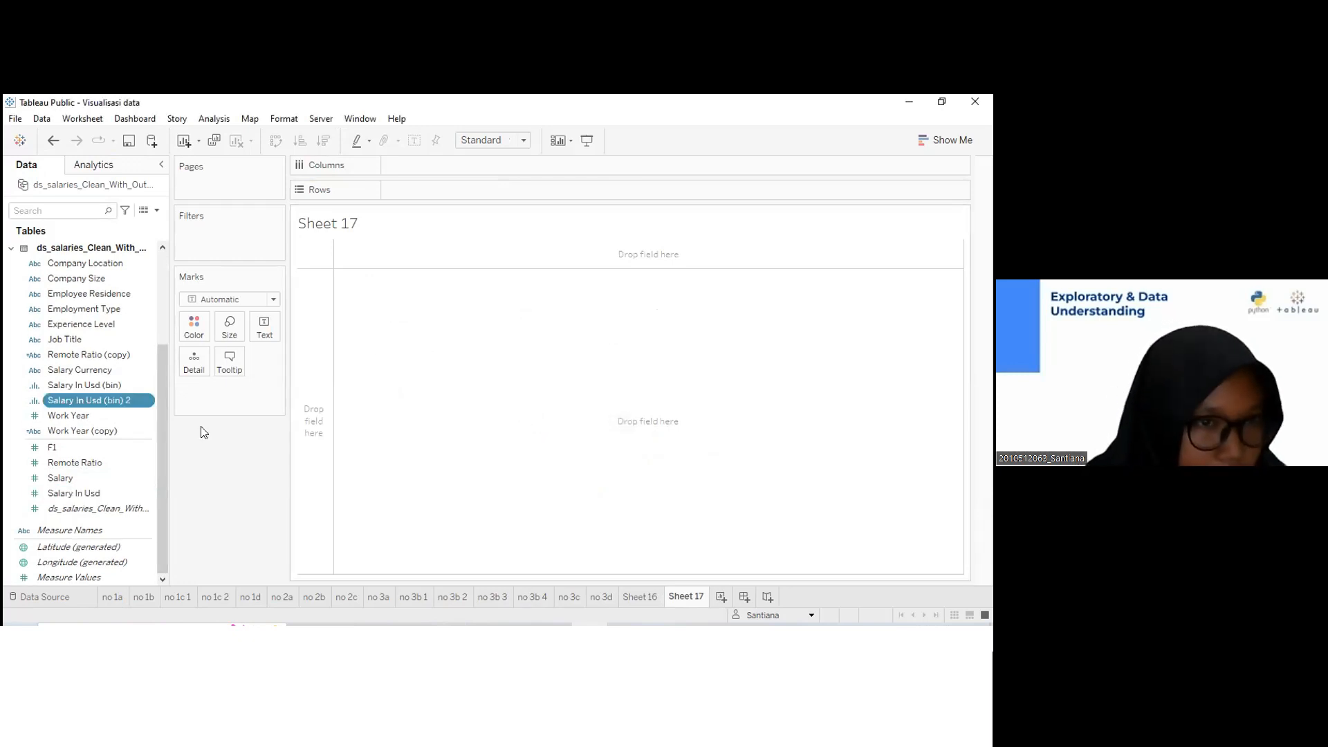
Build a histogram with Salary In Usd (bin) 2 as a continuous column field and the Count of Salary In Usd as rows
{"action": "mouse_move", "coordinate": [87, 400]}
{"action": "left_mouse_down"}
{"action": "mouse_move", "coordinate": [421, 206]}
{"action": "mouse_move", "coordinate": [422, 163]}
{"action": "left_mouse_up"}
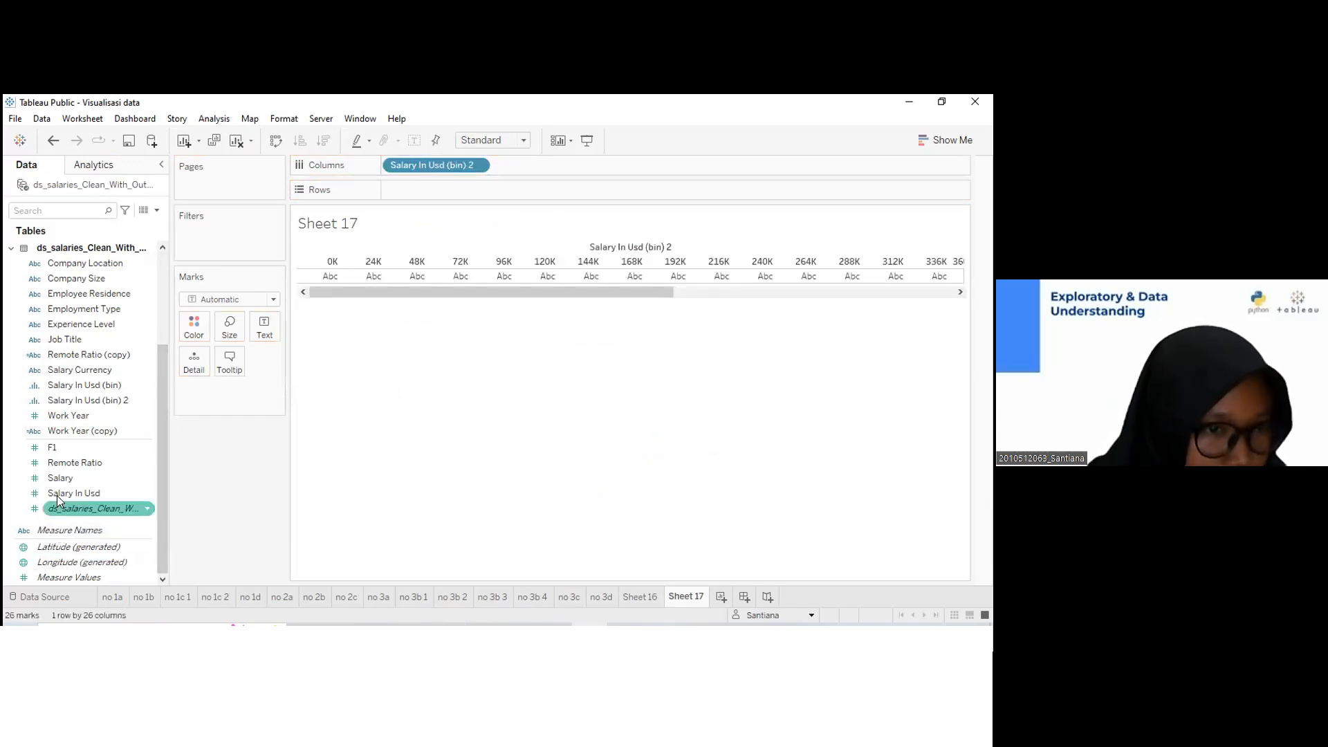
{"action": "left_click_drag", "start_coordinate": [73, 493], "coordinate": [410, 188]}
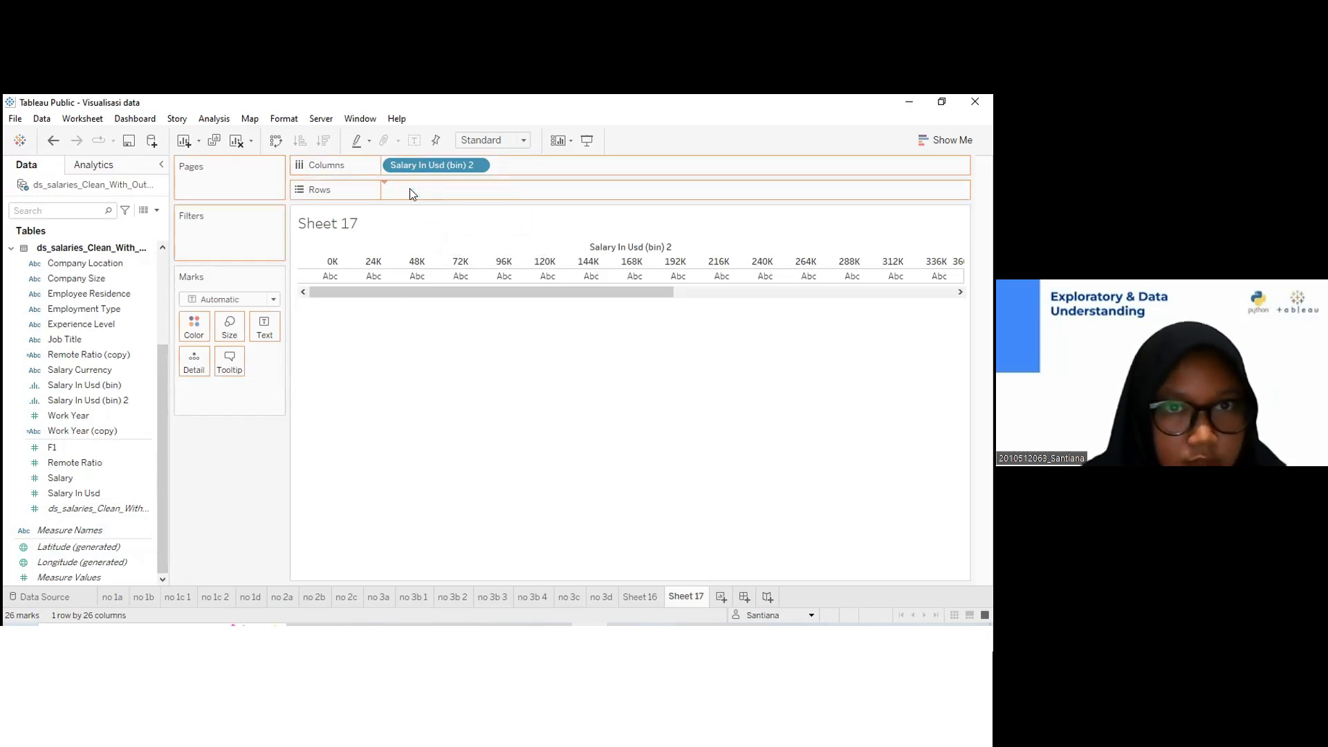
{"action": "left_click", "coordinate": [479, 166]}
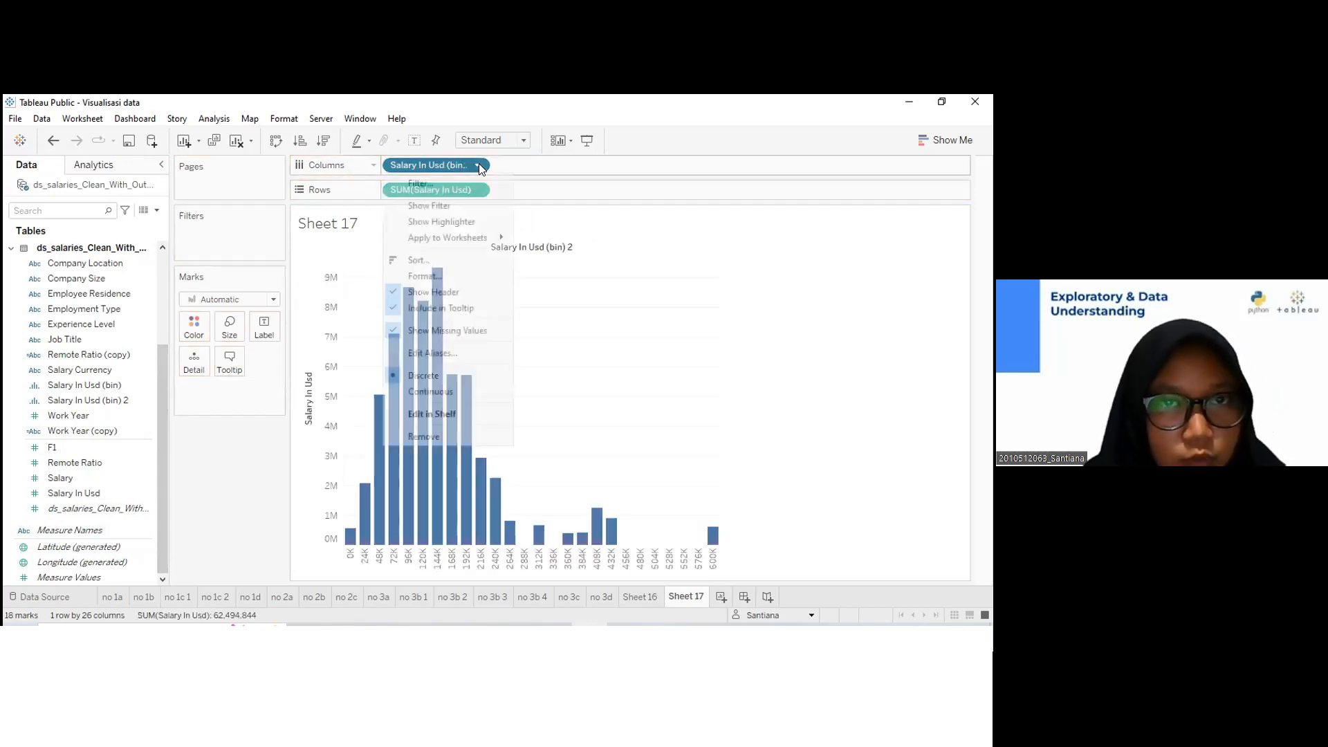
{"action": "left_click", "coordinate": [455, 392]}
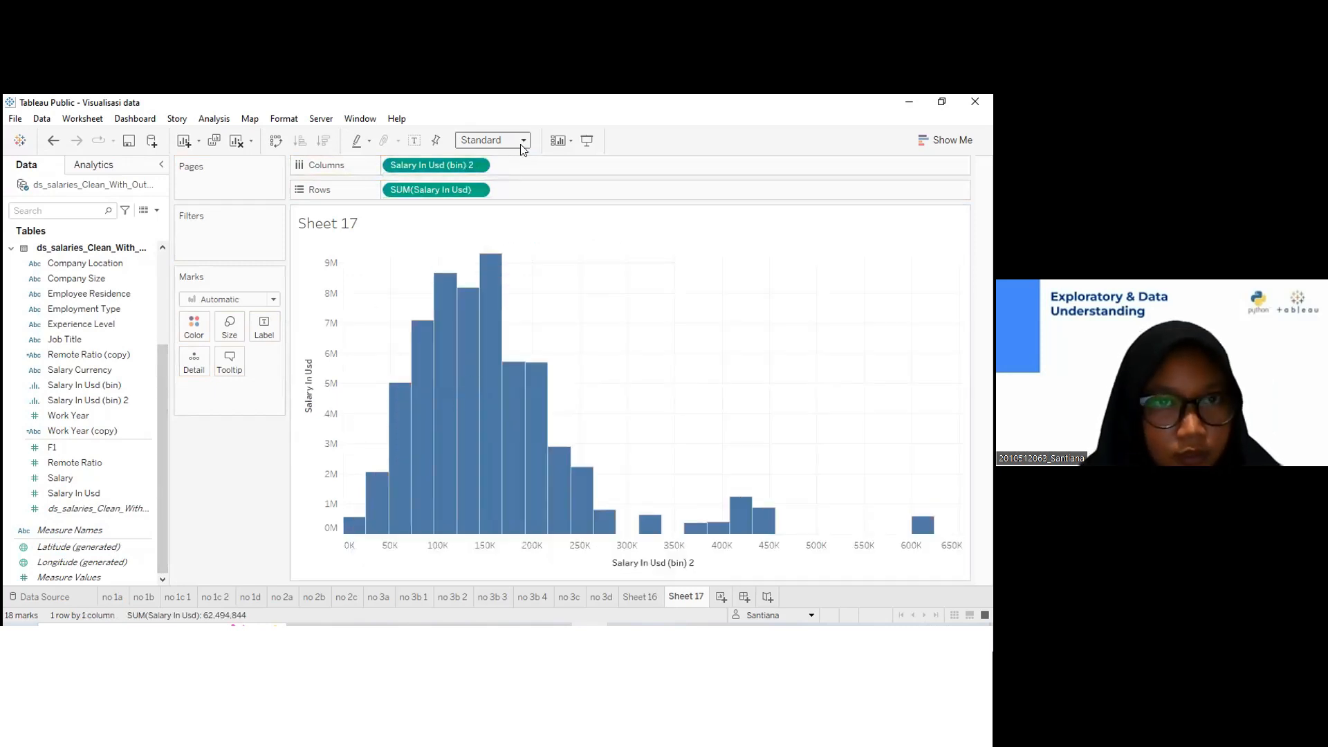
{"action": "left_click", "coordinate": [477, 190]}
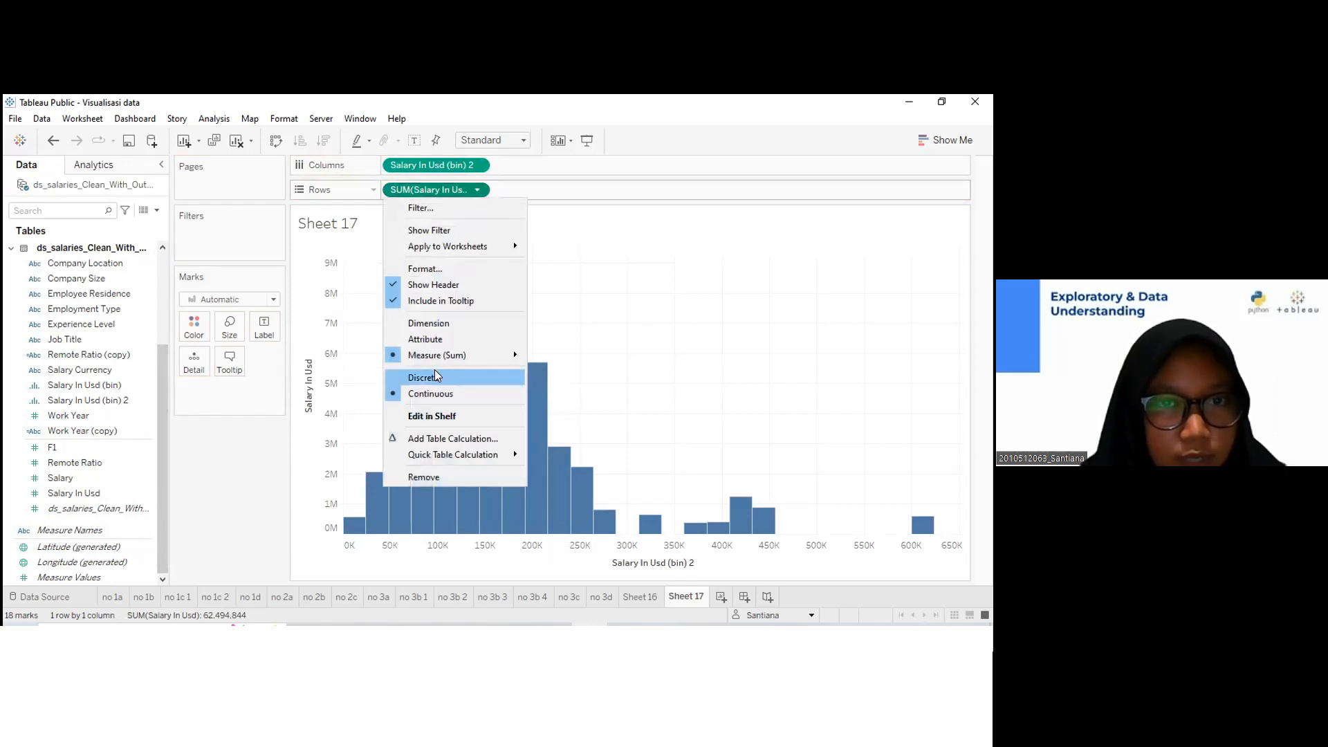
{"action": "mouse_move", "coordinate": [436, 355]}
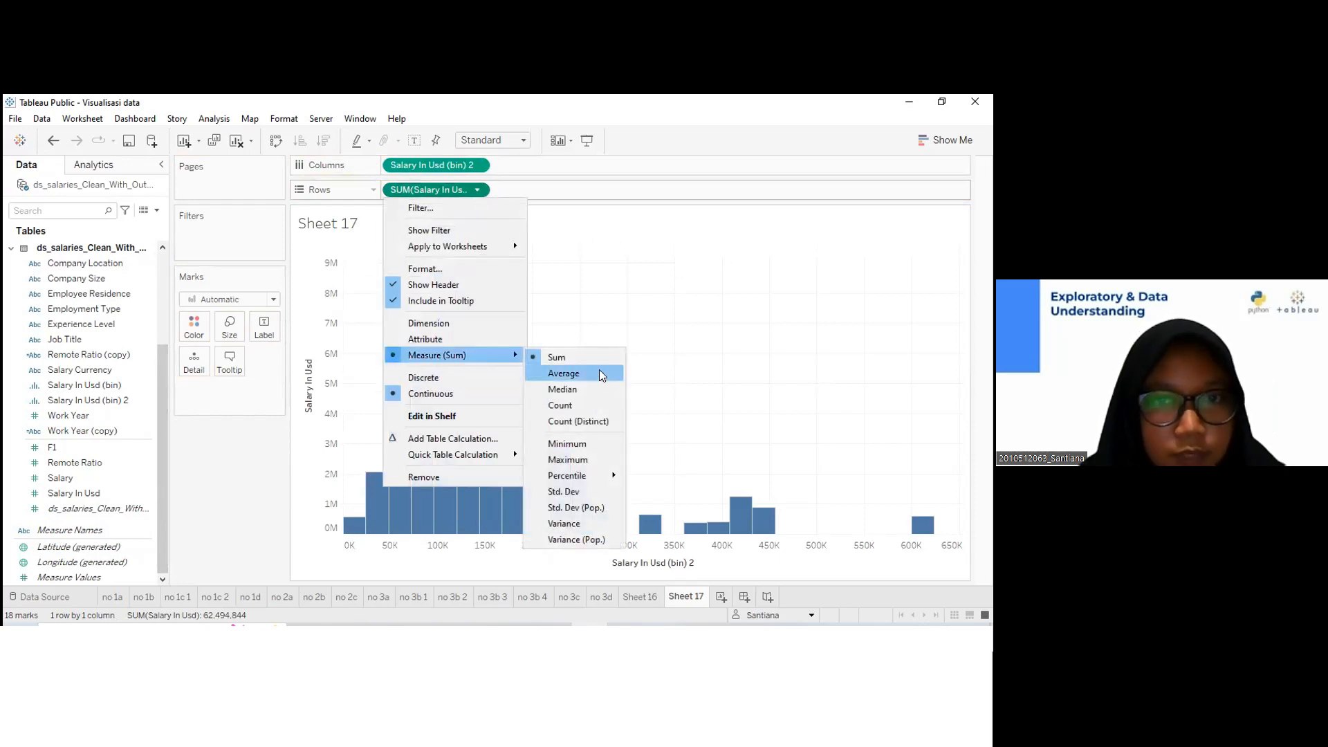
{"action": "left_click", "coordinate": [571, 407]}
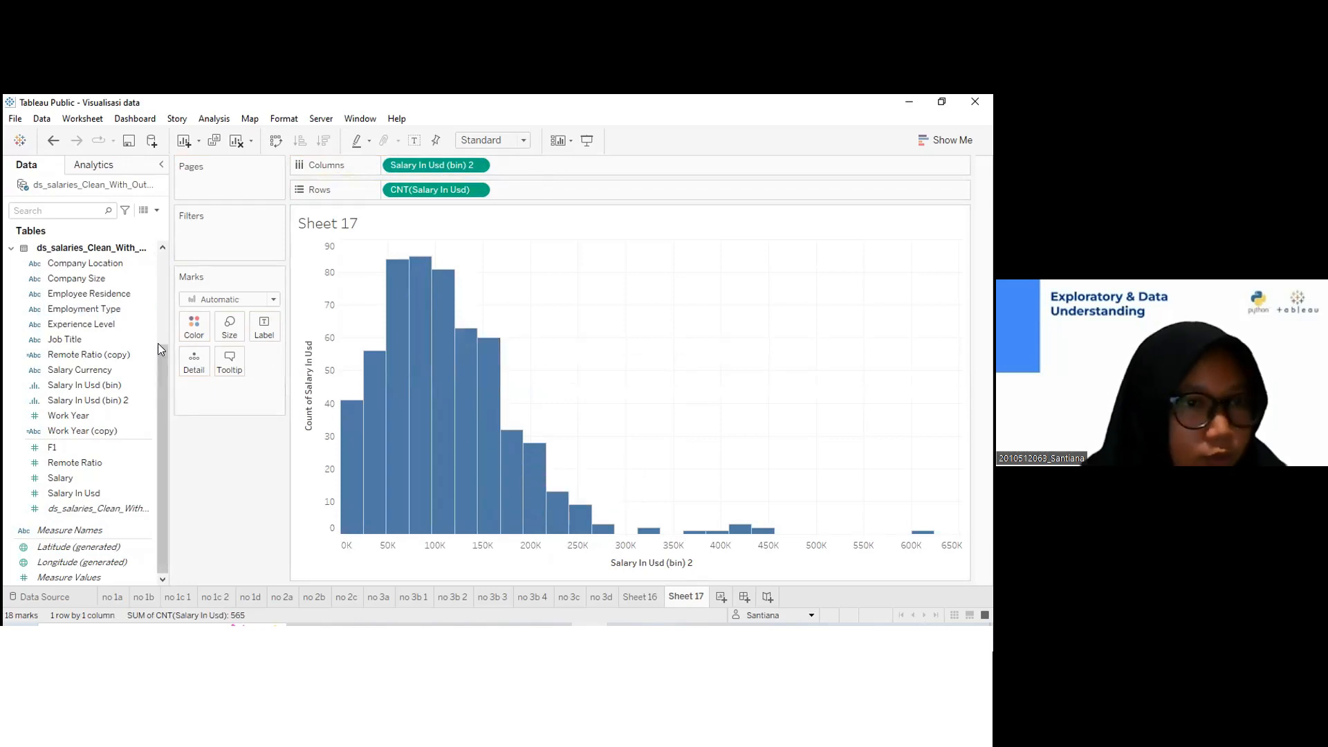
Filter the salary histogram by Experience Level to include only Entry Level
{"action": "left_click_drag", "start_coordinate": [161, 351], "coordinate": [160, 341]}
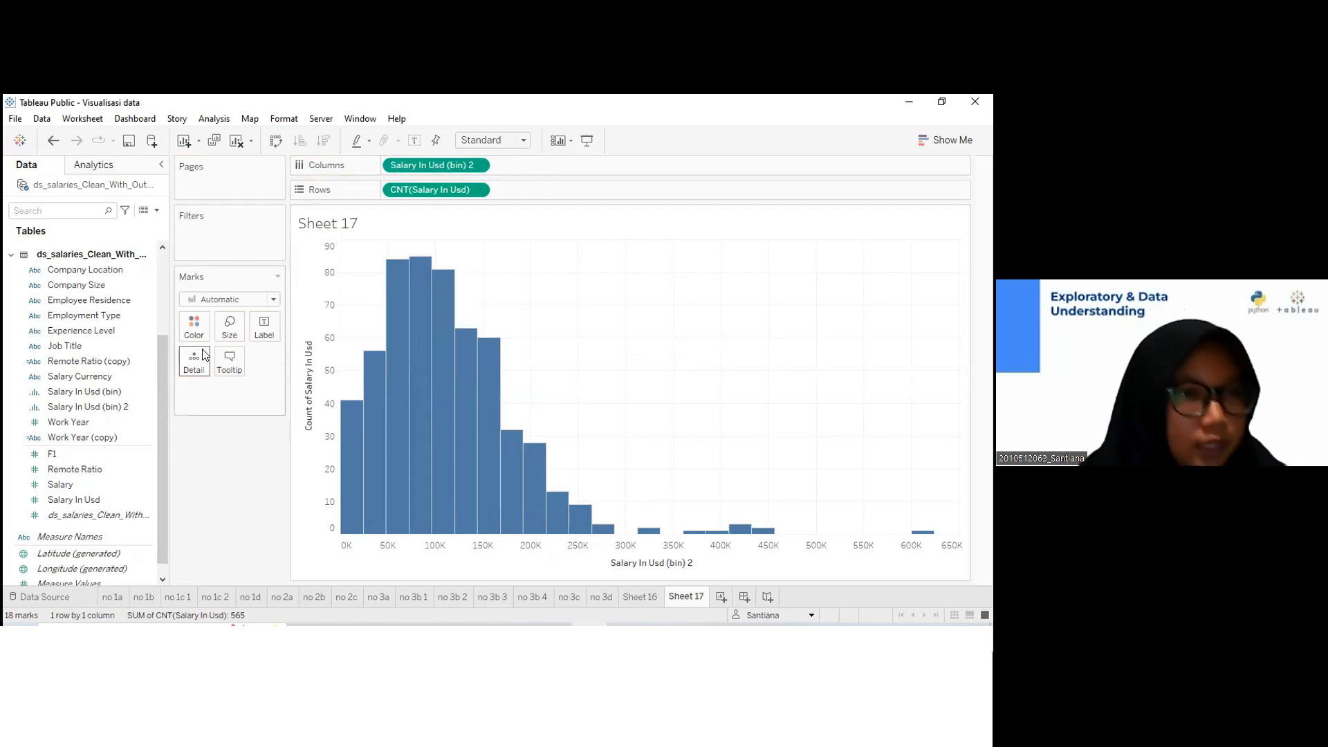
{"action": "left_click", "coordinate": [114, 346]}
{"action": "left_click", "coordinate": [80, 331]}
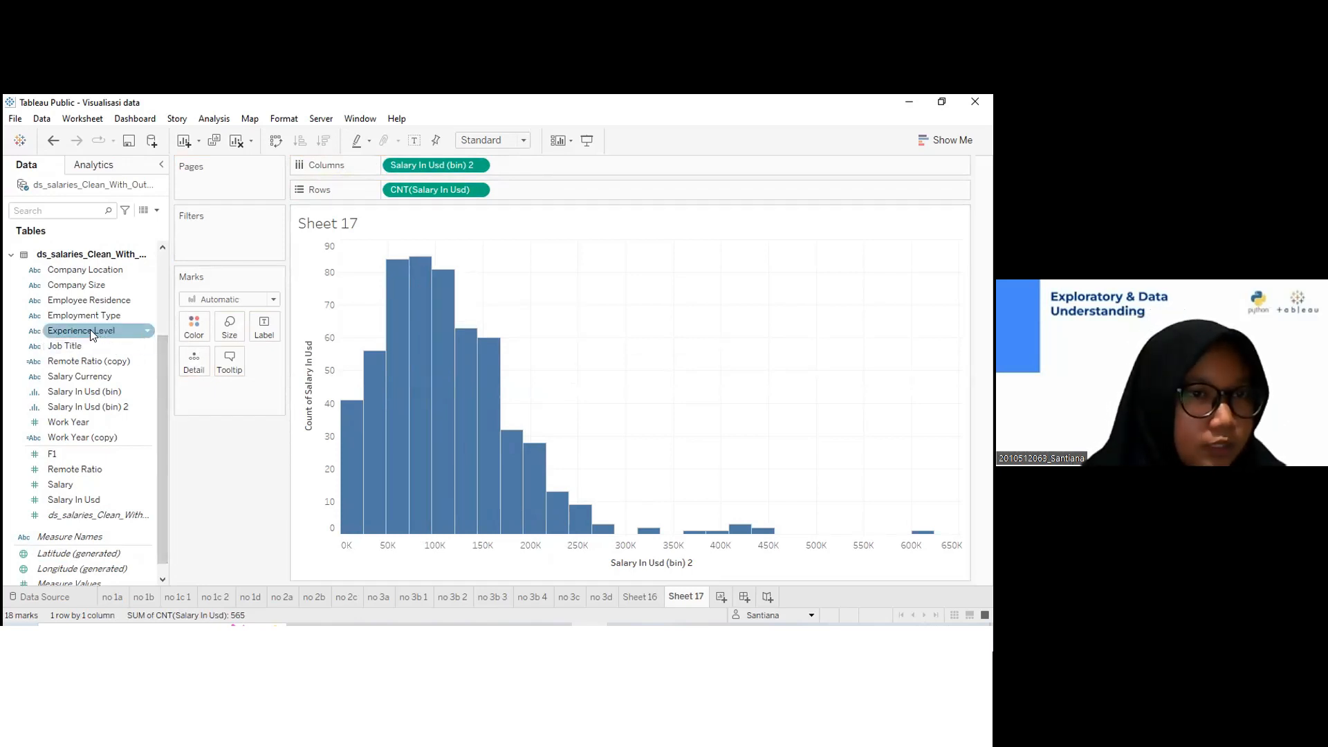
{"action": "mouse_move", "coordinate": [81, 330]}
{"action": "left_mouse_down"}
{"action": "mouse_move", "coordinate": [201, 293]}
{"action": "mouse_move", "coordinate": [218, 243]}
{"action": "left_mouse_up"}
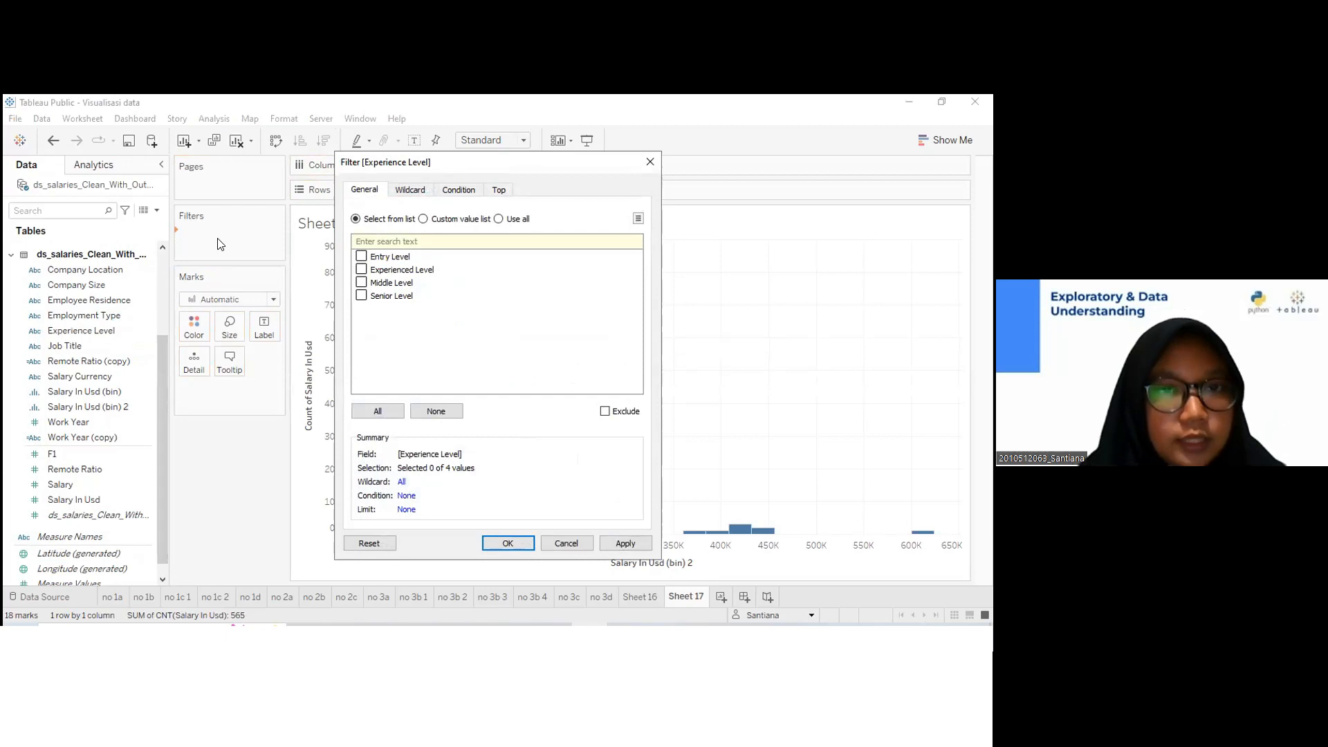
{"action": "left_click", "coordinate": [361, 257]}
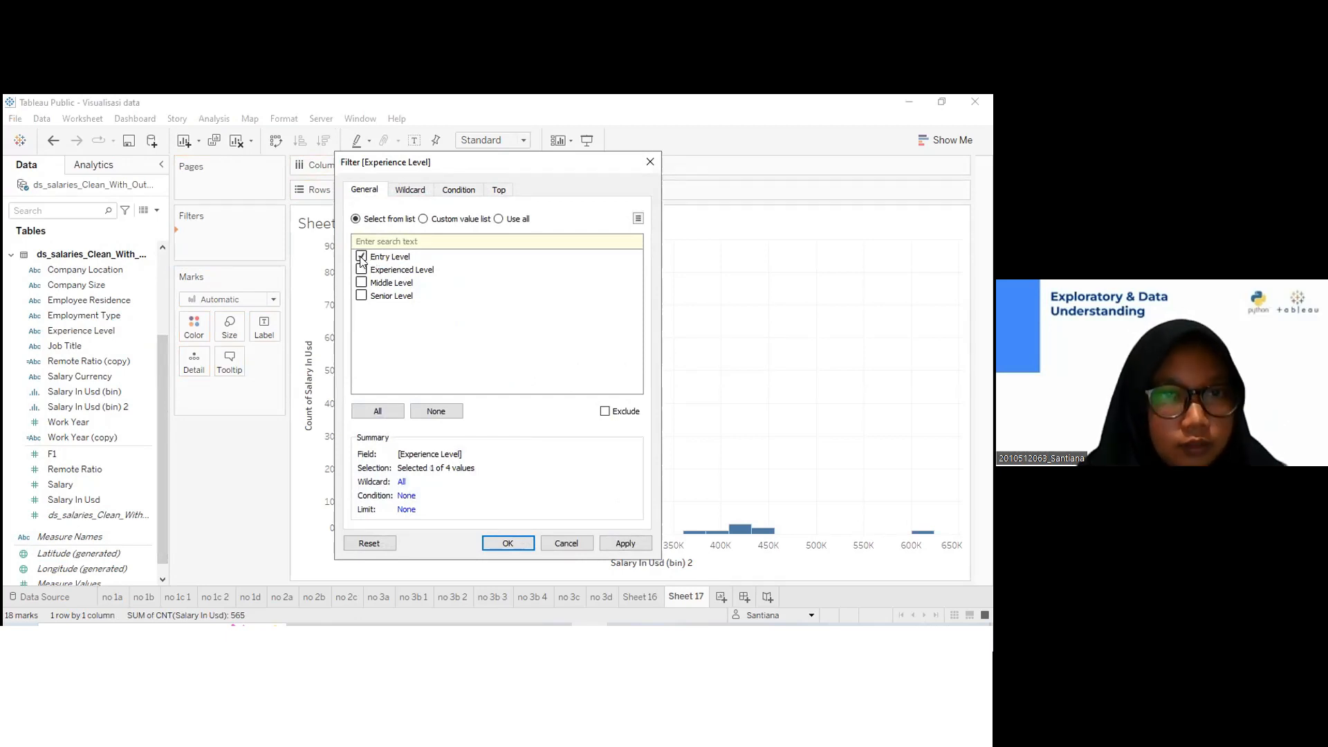
{"action": "left_click", "coordinate": [510, 544]}
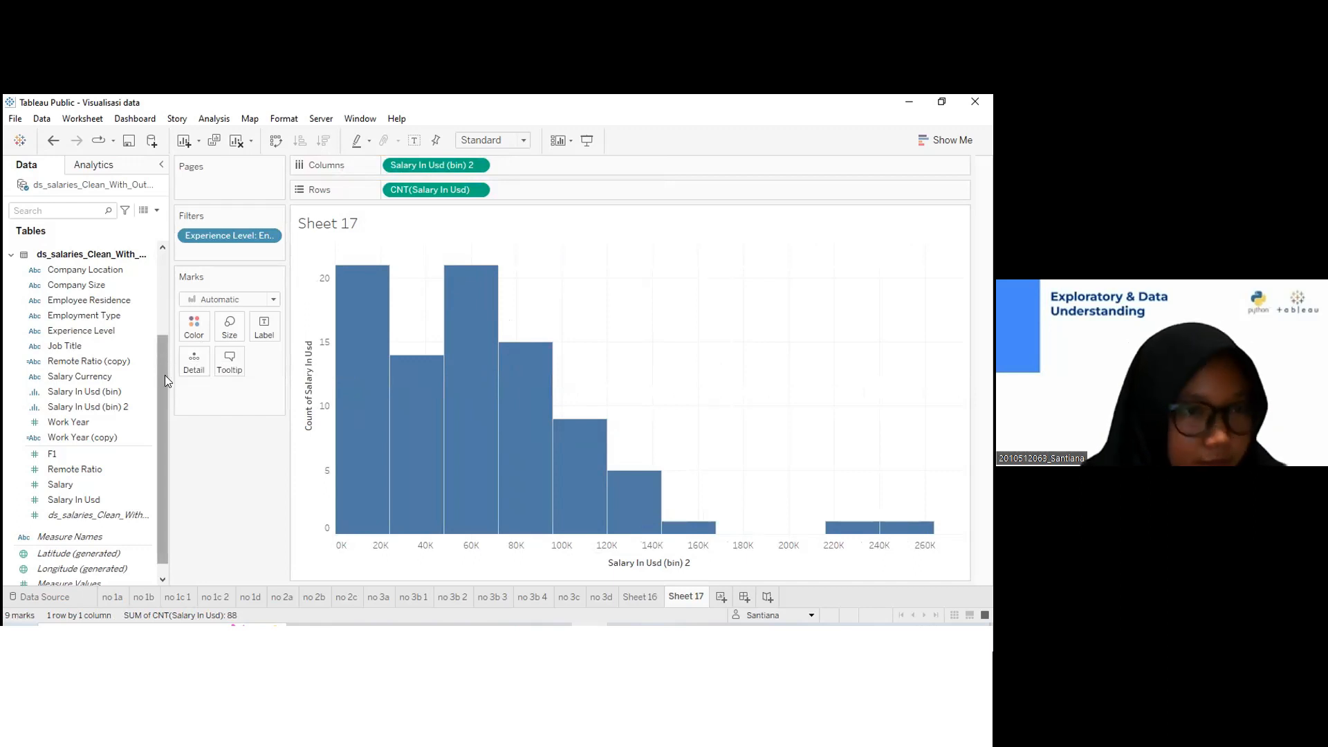
Add Salary In Usd as a second column field after the bins and aggregate it as Median
{"action": "left_click_drag", "start_coordinate": [72, 496], "coordinate": [520, 168]}
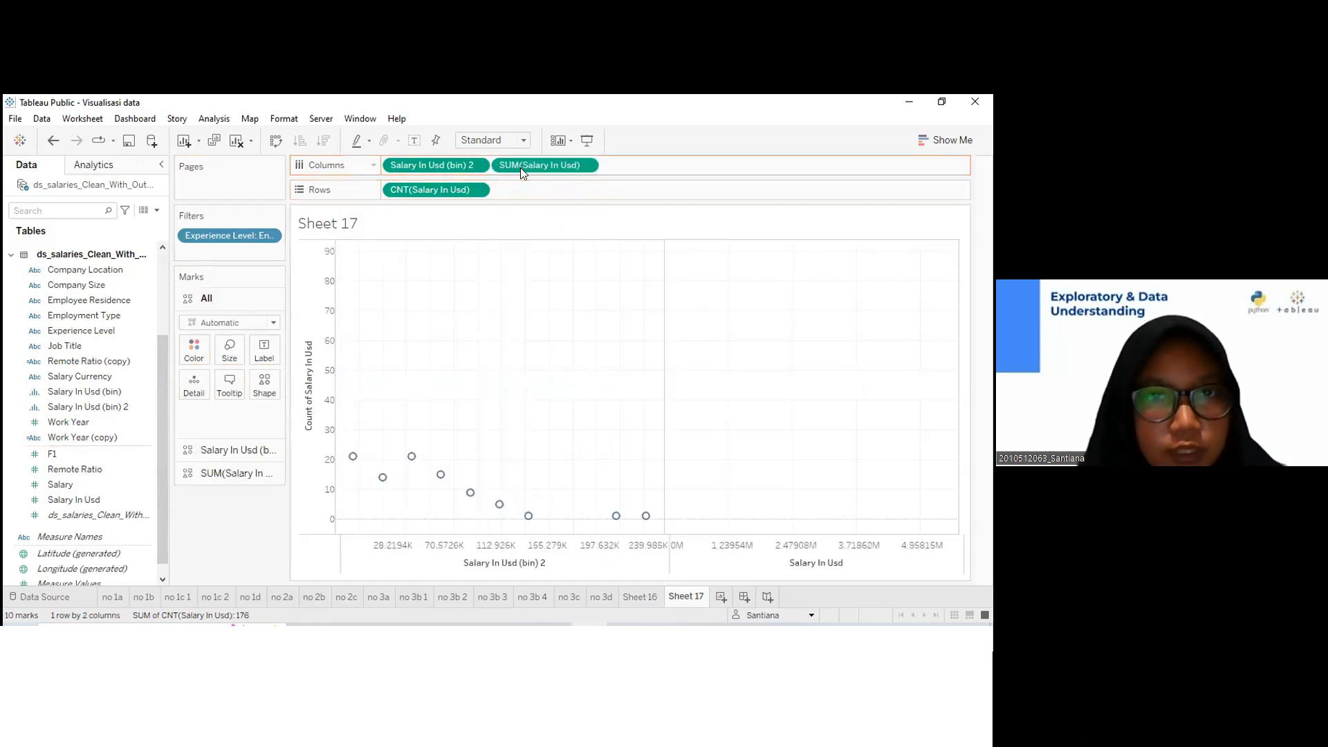
{"action": "left_click", "coordinate": [586, 165]}
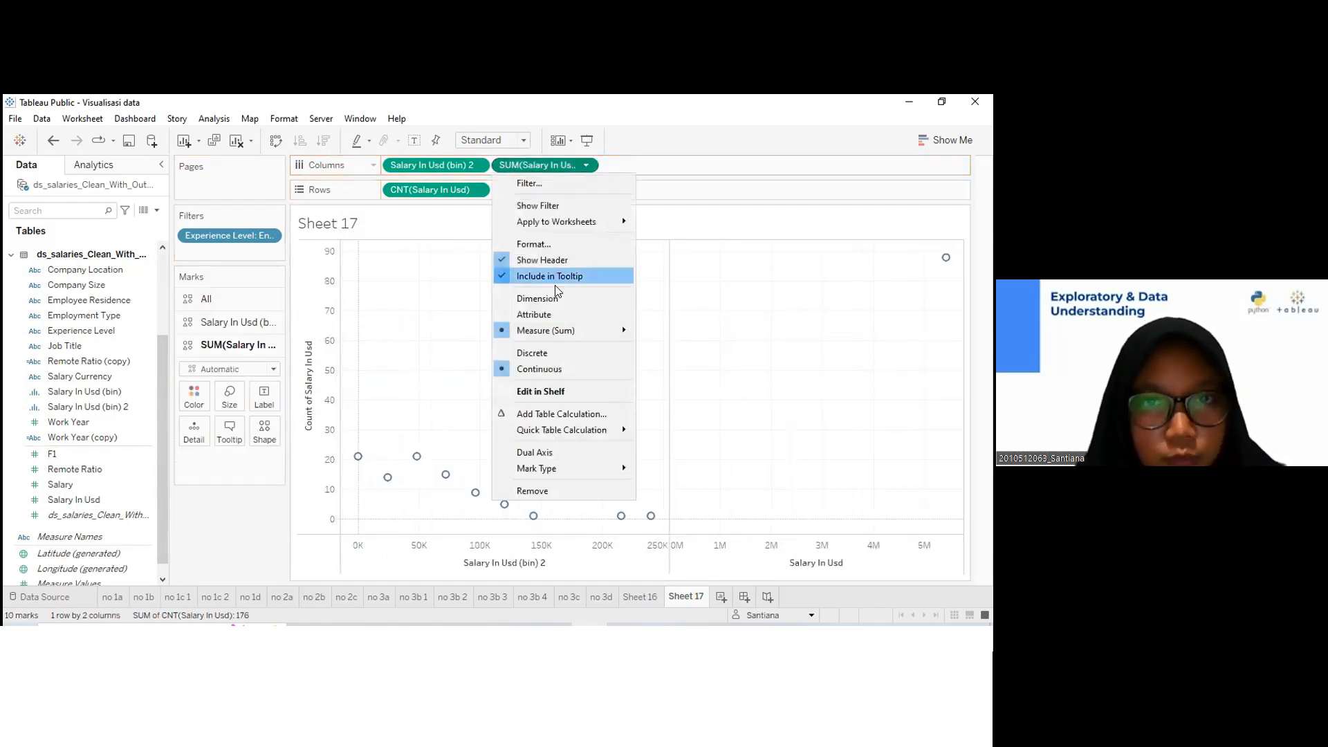
{"action": "mouse_move", "coordinate": [552, 327]}
{"action": "left_click", "coordinate": [657, 370]}
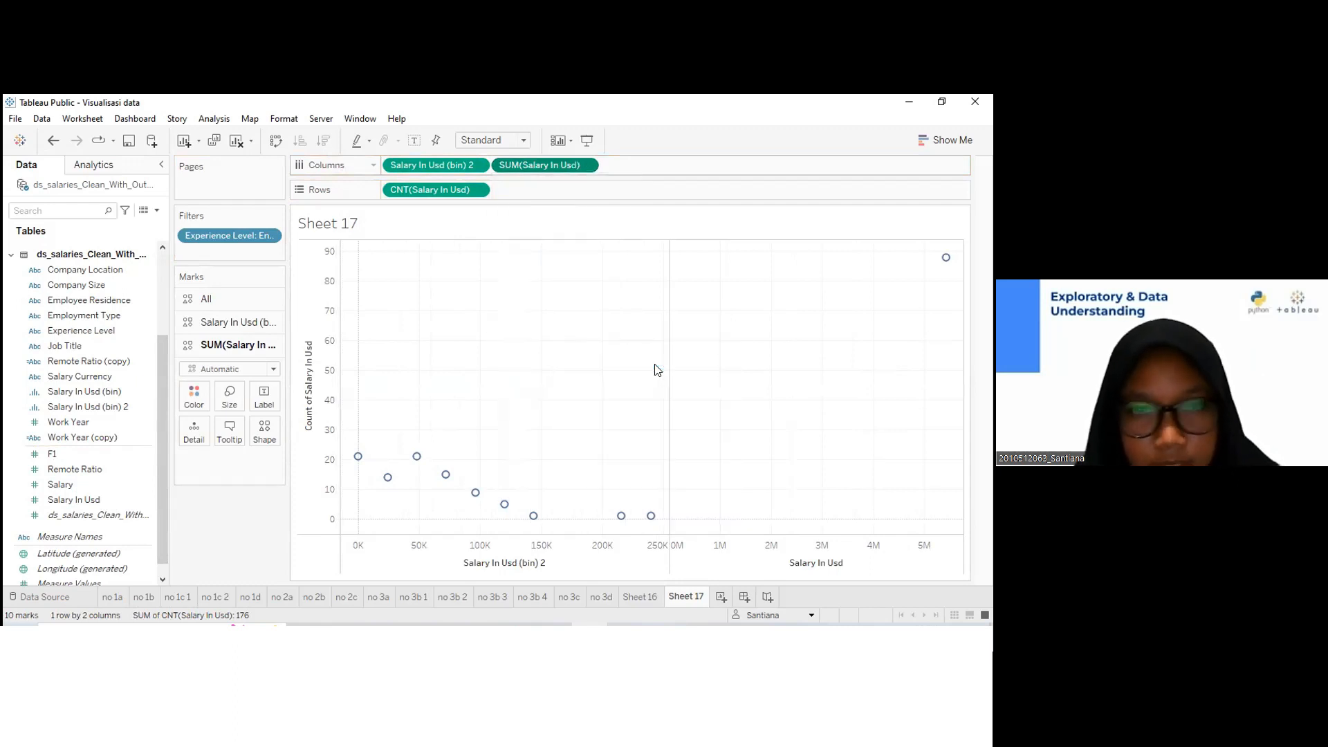
Change the mark type of all the charts on Sheet 17 to Bar
{"action": "left_click", "coordinate": [253, 299]}
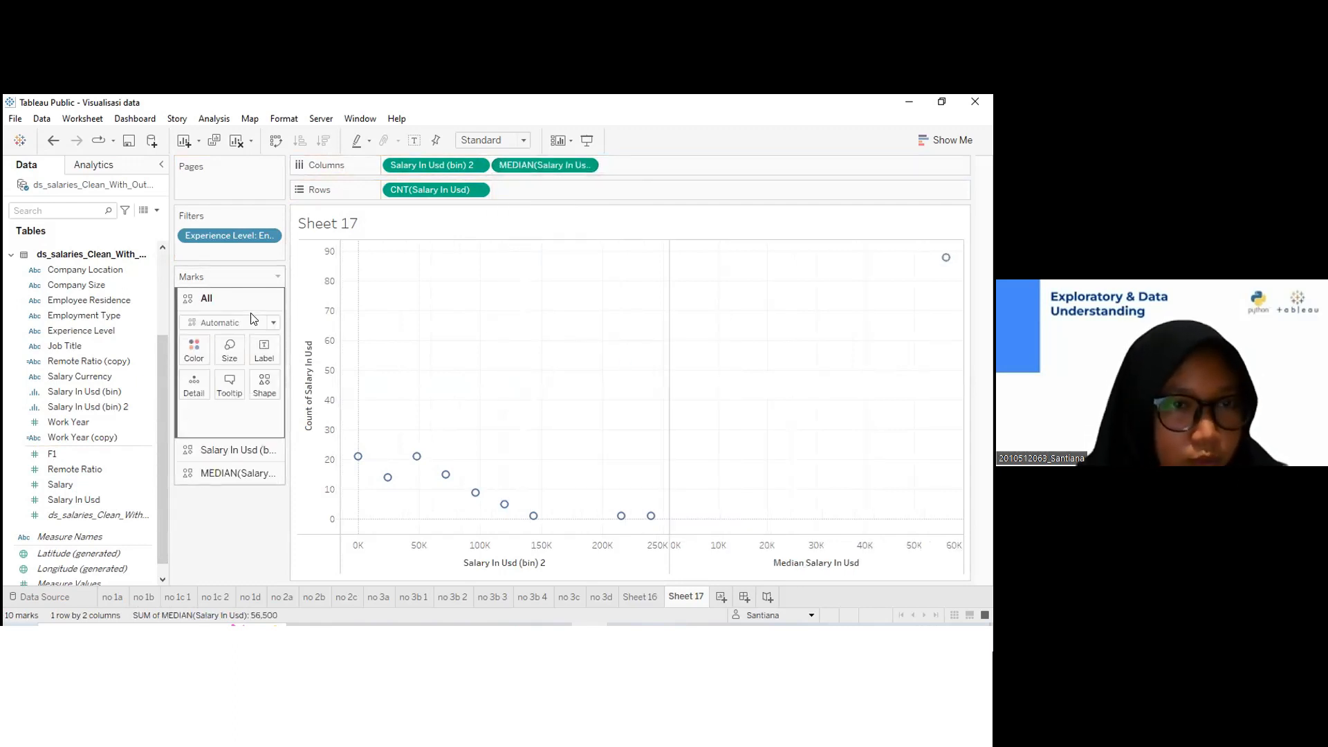
{"action": "left_click", "coordinate": [256, 323]}
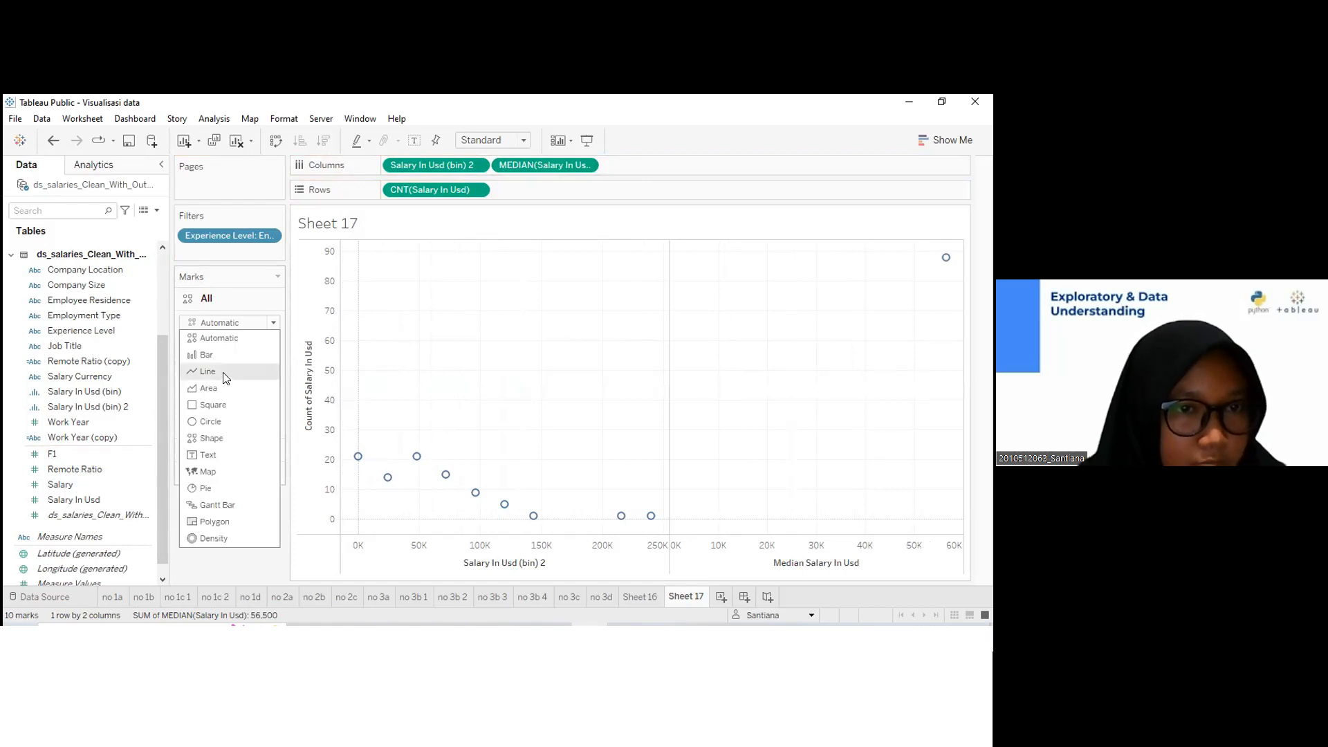
{"action": "left_click", "coordinate": [220, 354]}
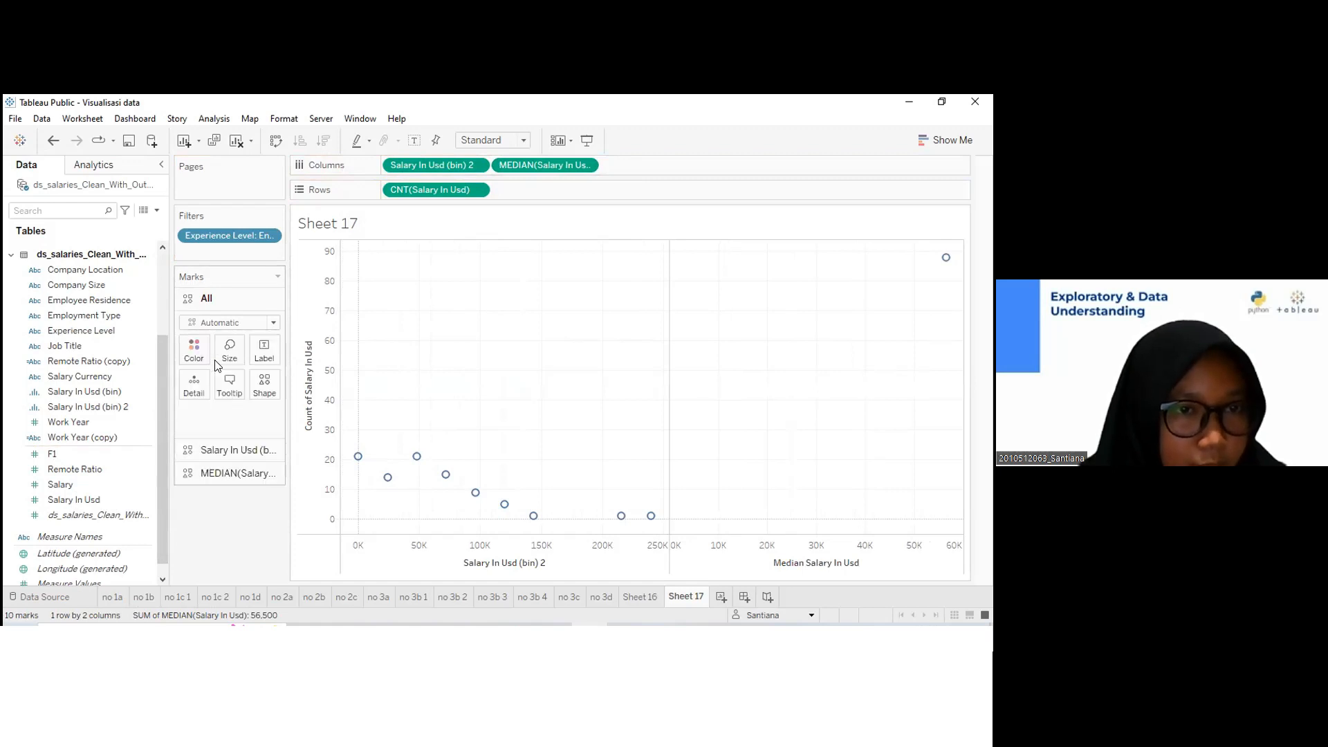
Reduce the size of the median salary bar manually to a thin vertical line
{"action": "left_click", "coordinate": [238, 470]}
{"action": "left_click", "coordinate": [249, 369]}
{"action": "left_click", "coordinate": [248, 372]}
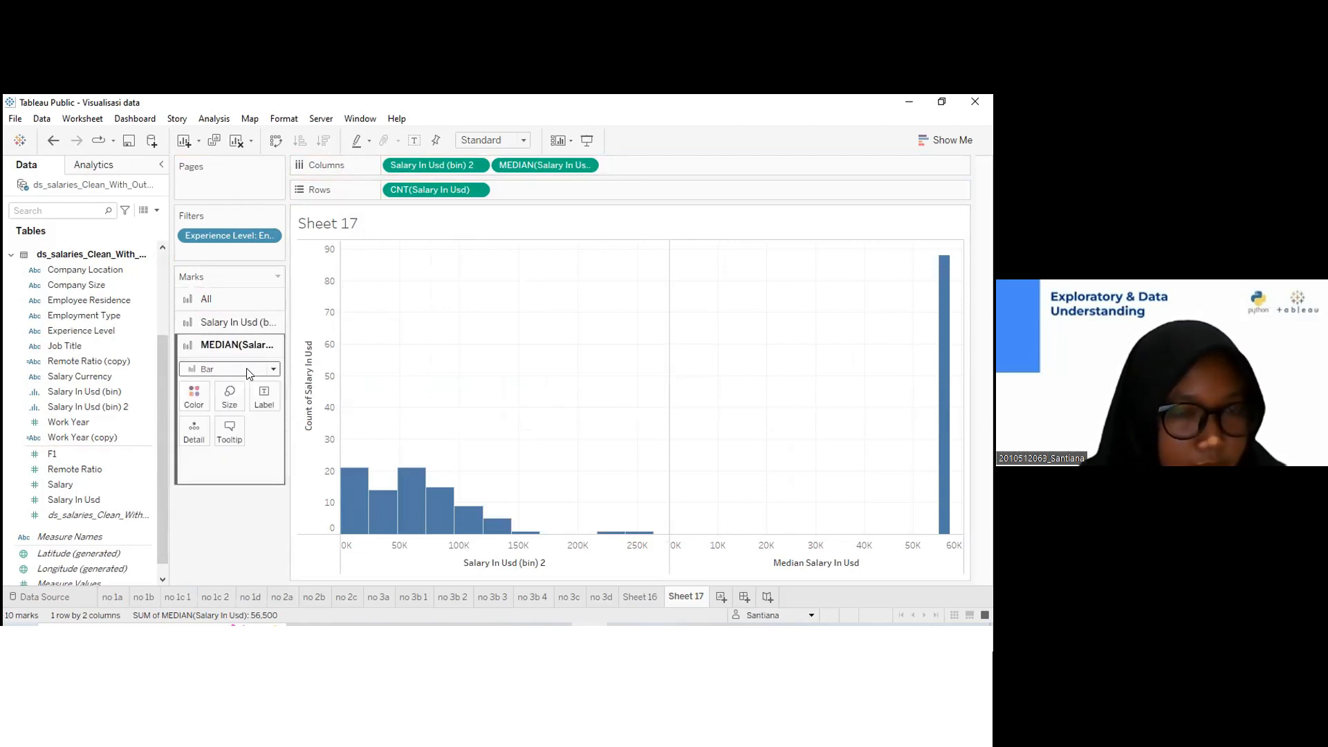
{"action": "left_click", "coordinate": [229, 395]}
{"action": "left_click_drag", "start_coordinate": [332, 493], "coordinate": [246, 496]}
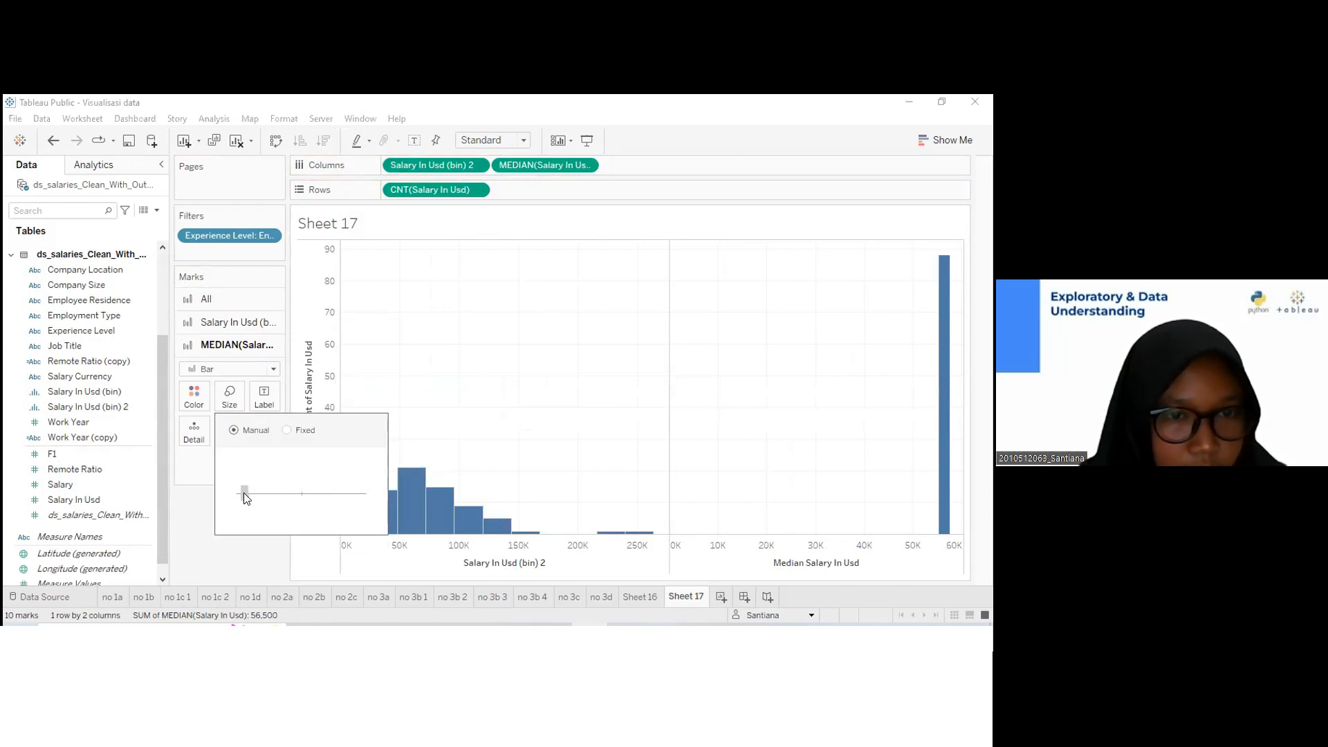
{"action": "left_click", "coordinate": [722, 443]}
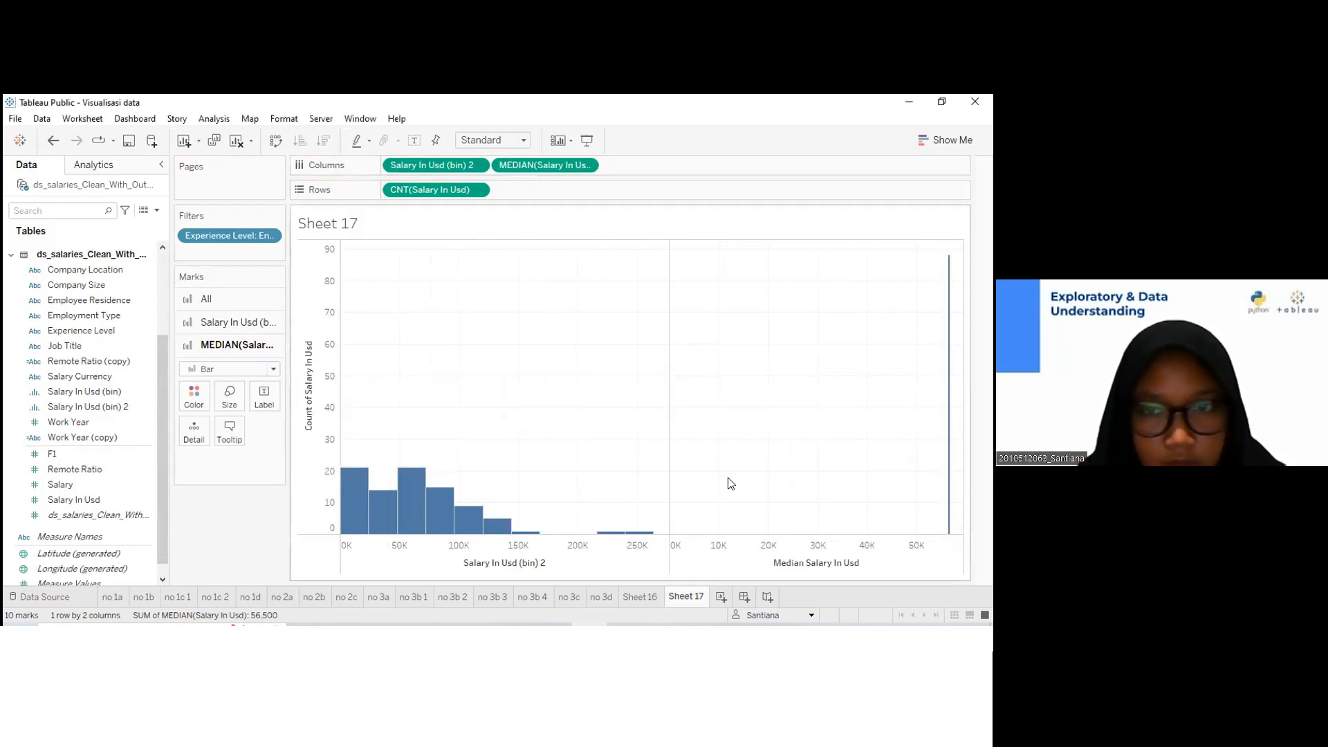
Combine the Median Salary In Usd axis with the bin axis as a dual axis and synchronize the two axes
{"action": "left_click", "coordinate": [722, 550]}
{"action": "right_click", "coordinate": [723, 551]}
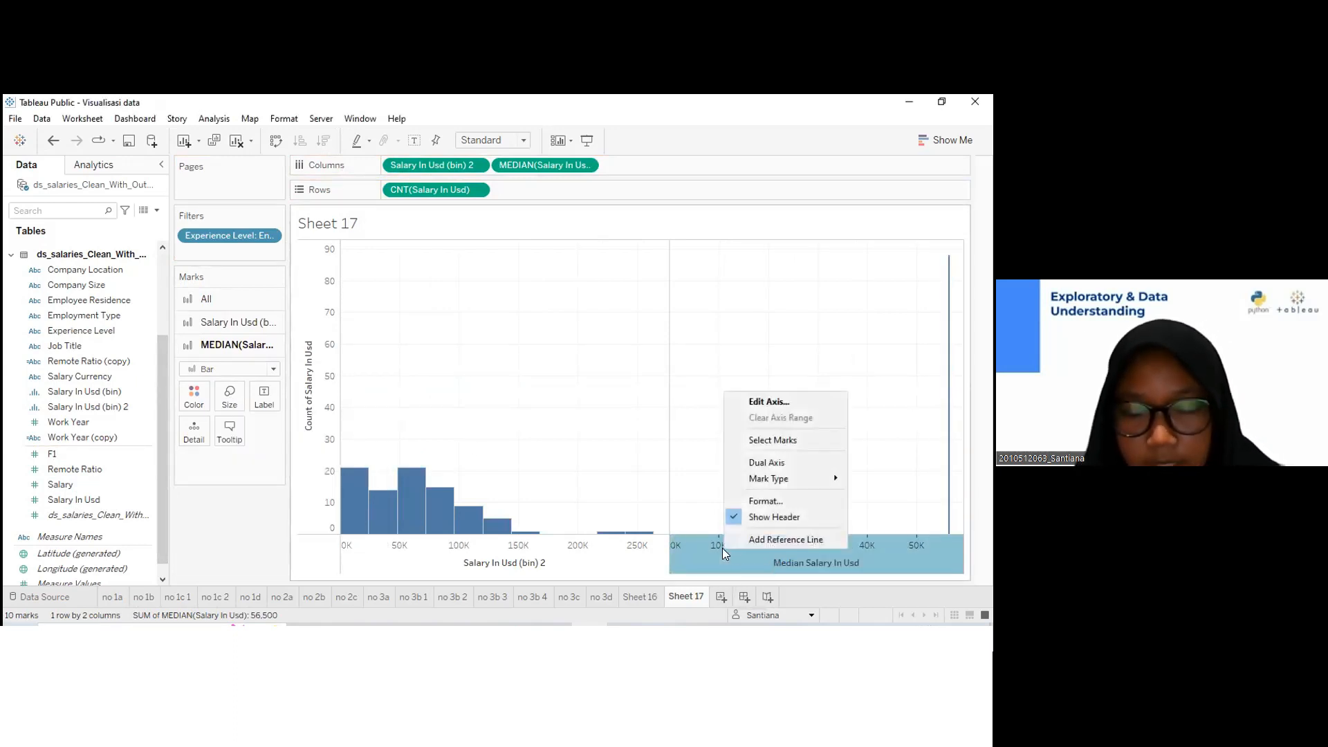
{"action": "left_click", "coordinate": [744, 466]}
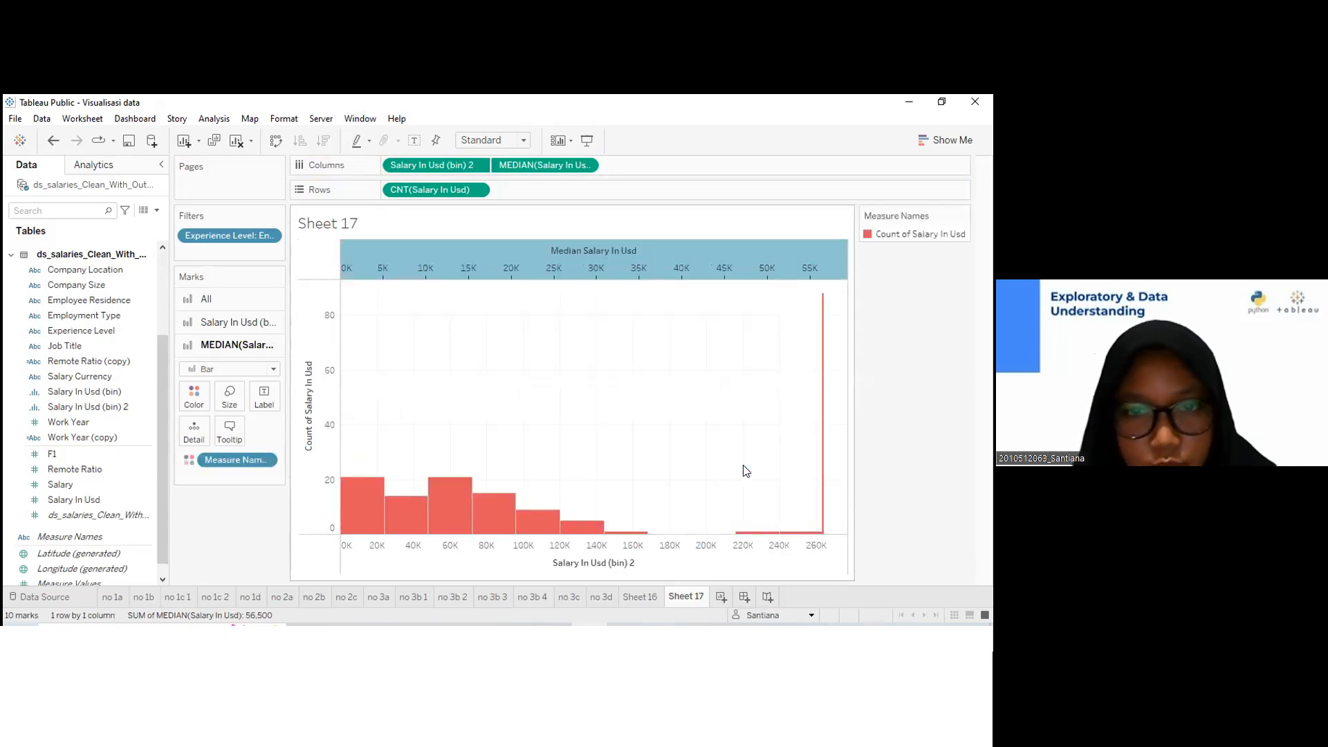
{"action": "right_click", "coordinate": [594, 270]}
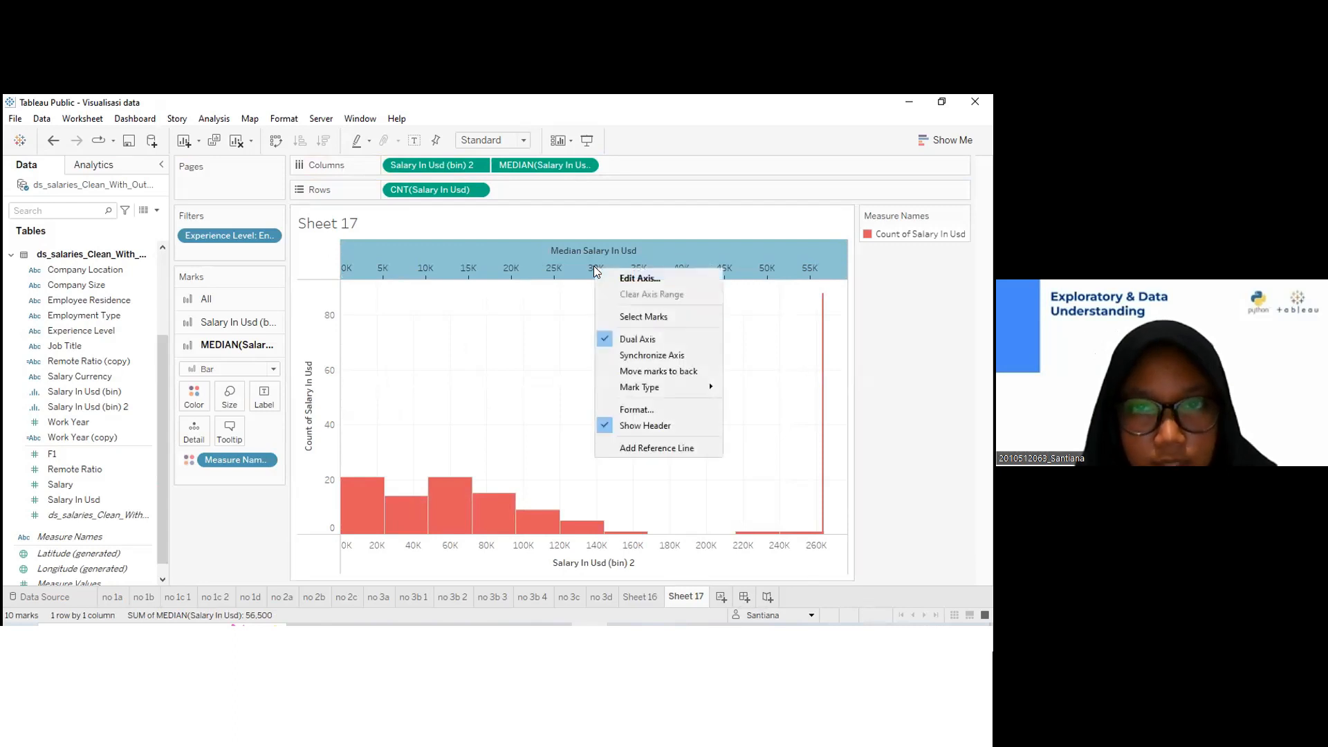
{"action": "left_click", "coordinate": [636, 357]}
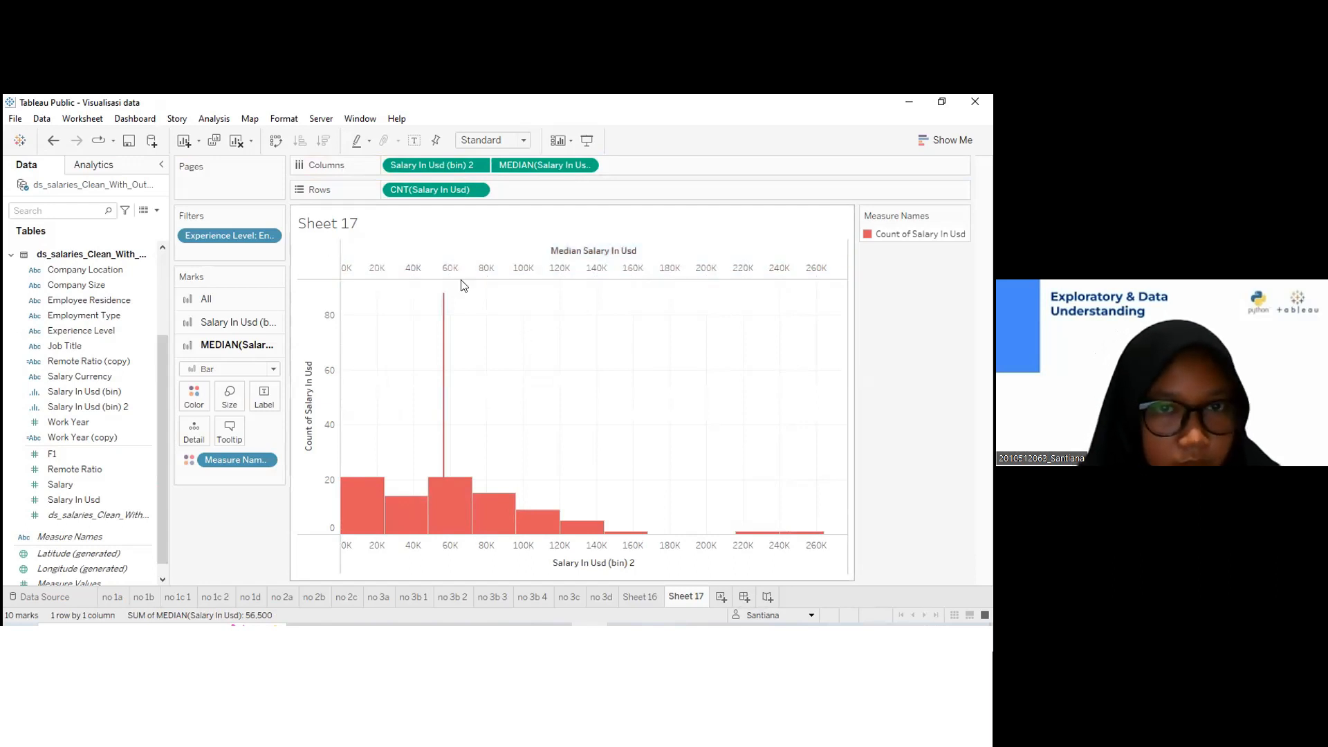
Add a reference line for MEDIAN(Salary In Usd) to the Sheet 17 histogram and set its aggregation to Median
{"action": "left_click", "coordinate": [90, 164]}
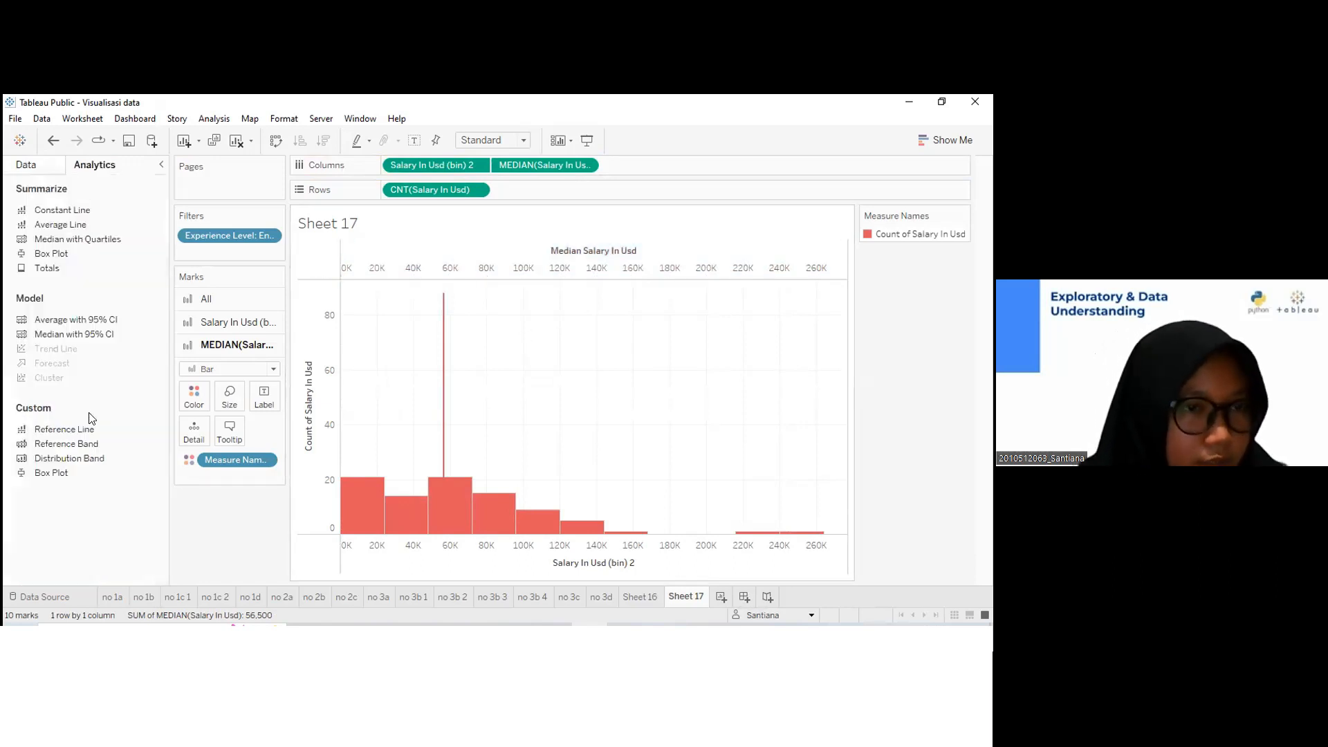
{"action": "mouse_move", "coordinate": [79, 423]}
{"action": "left_mouse_down"}
{"action": "mouse_move", "coordinate": [249, 385]}
{"action": "mouse_move", "coordinate": [427, 277]}
{"action": "left_mouse_up"}
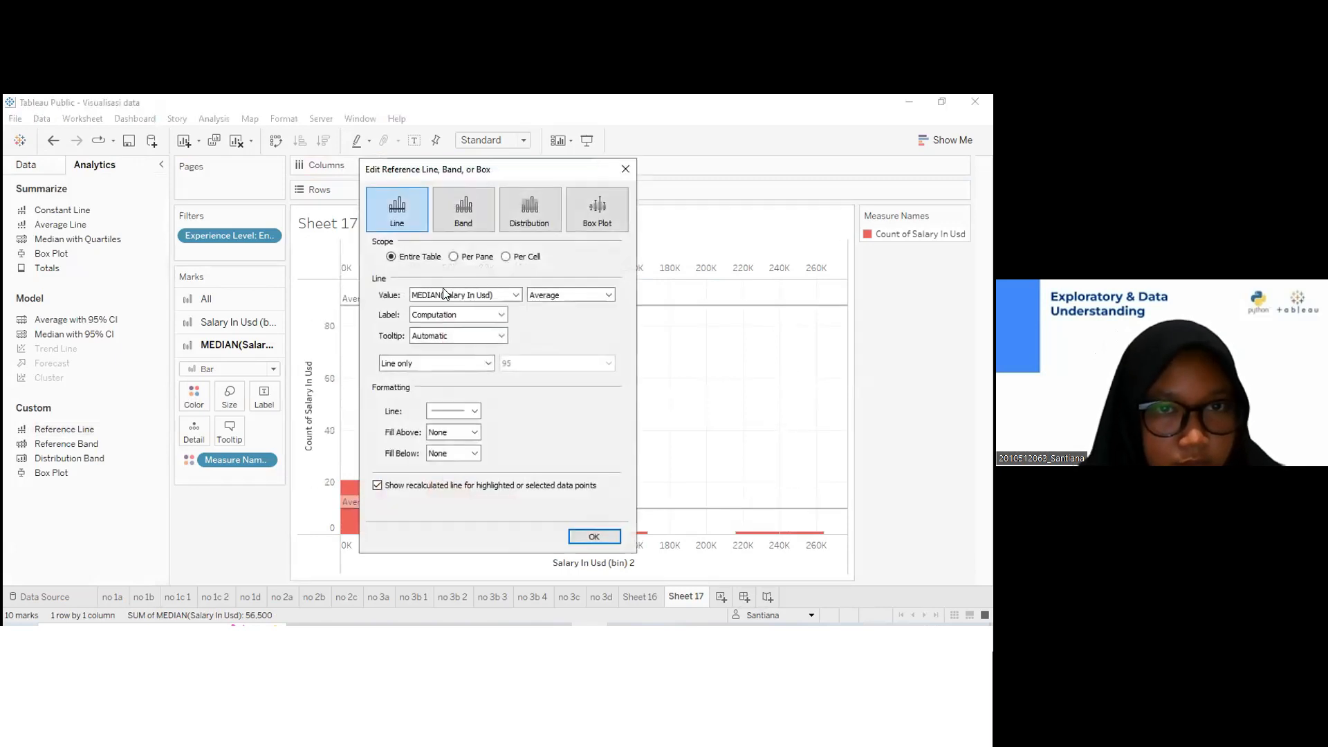
{"action": "left_click", "coordinate": [553, 297]}
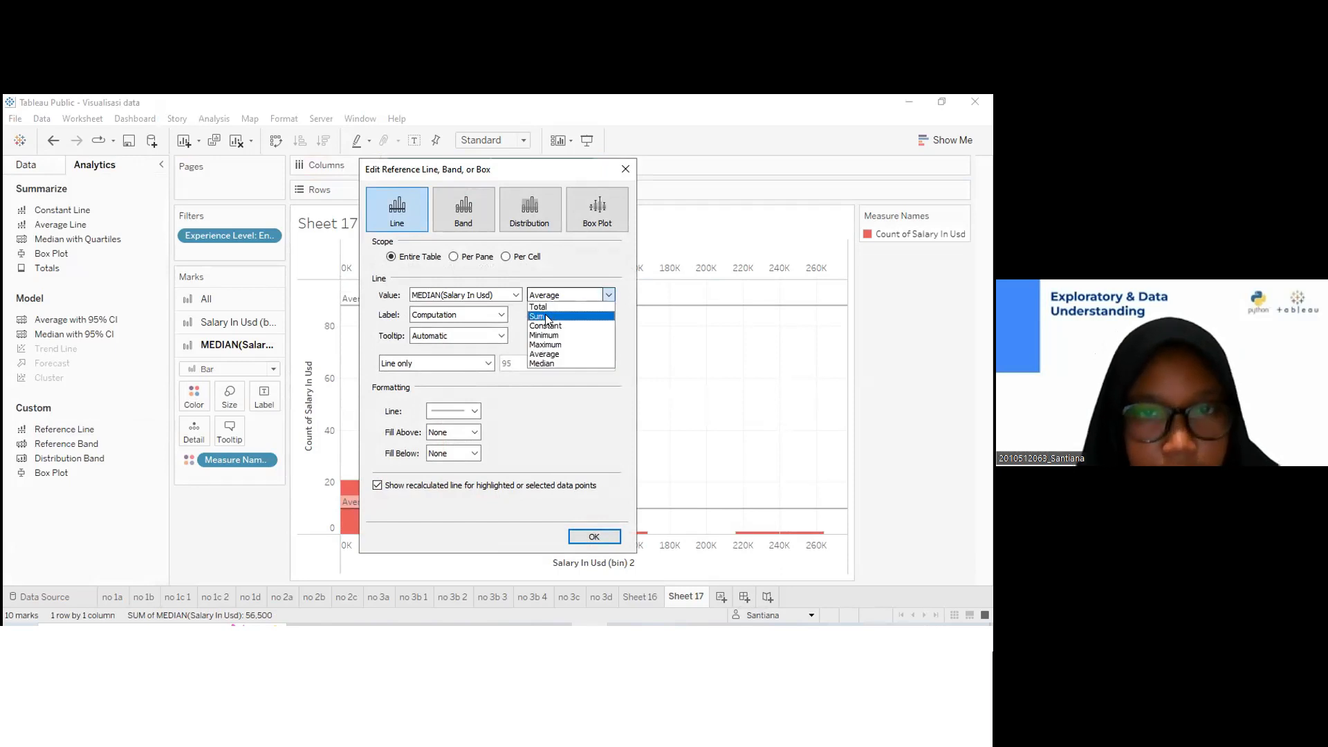
{"action": "left_click", "coordinate": [544, 363]}
Give the reference line the custom label "Median Salary:<Value>" and apply it
{"action": "left_click", "coordinate": [502, 317]}
{"action": "left_click", "coordinate": [433, 353]}
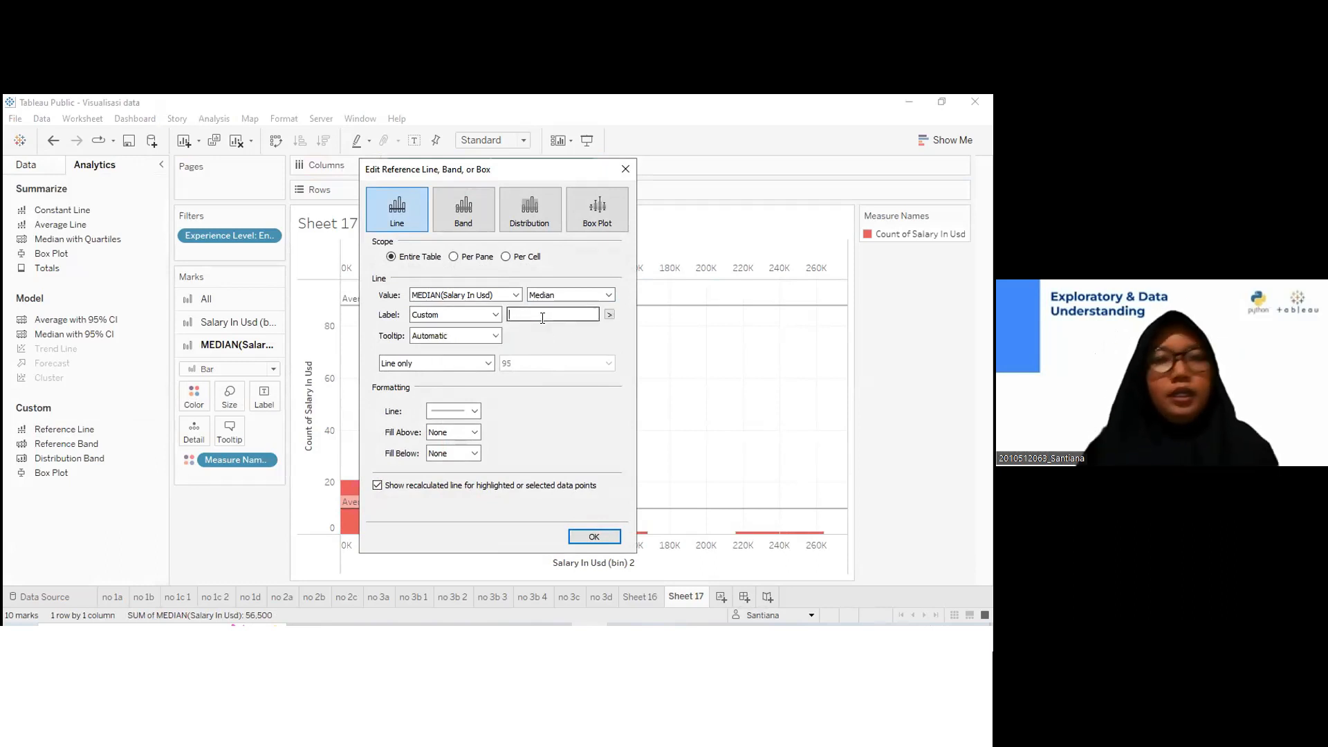
{"action": "type", "text": "medi"}
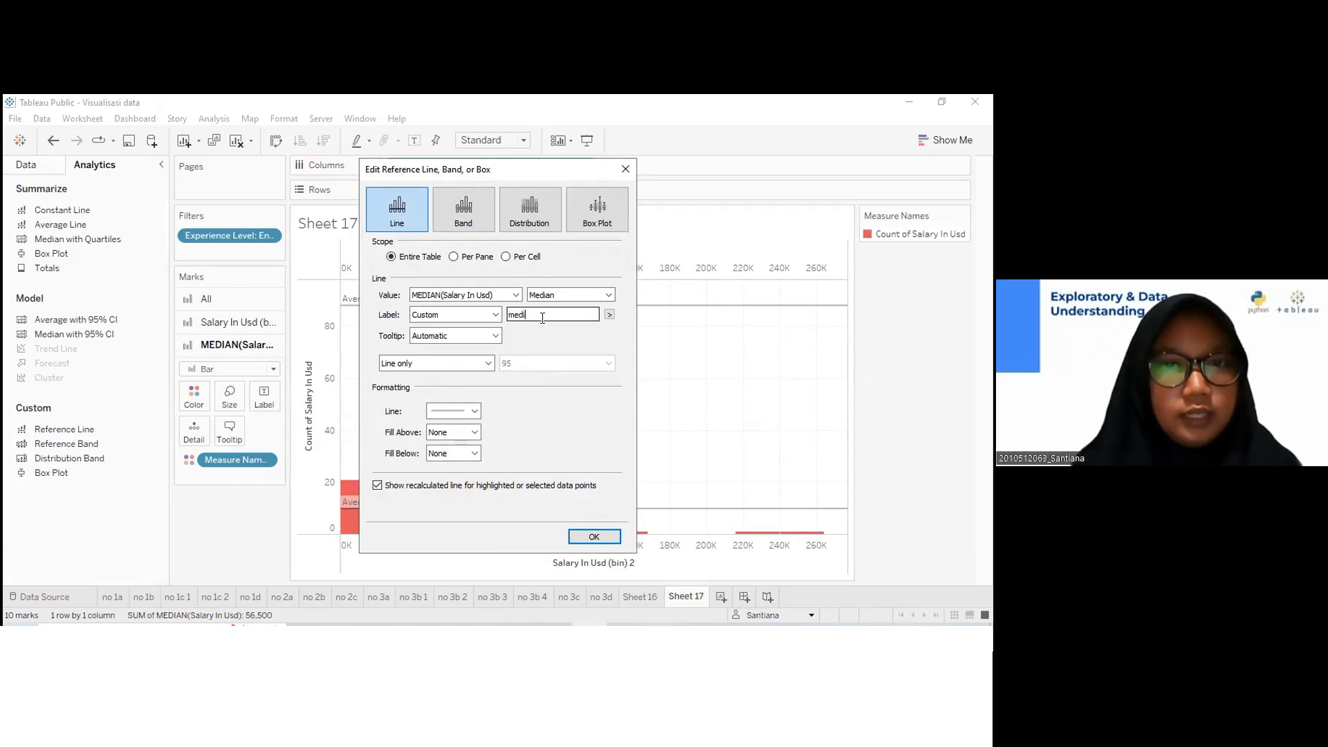
{"action": "type", "text": "an Salary:"}
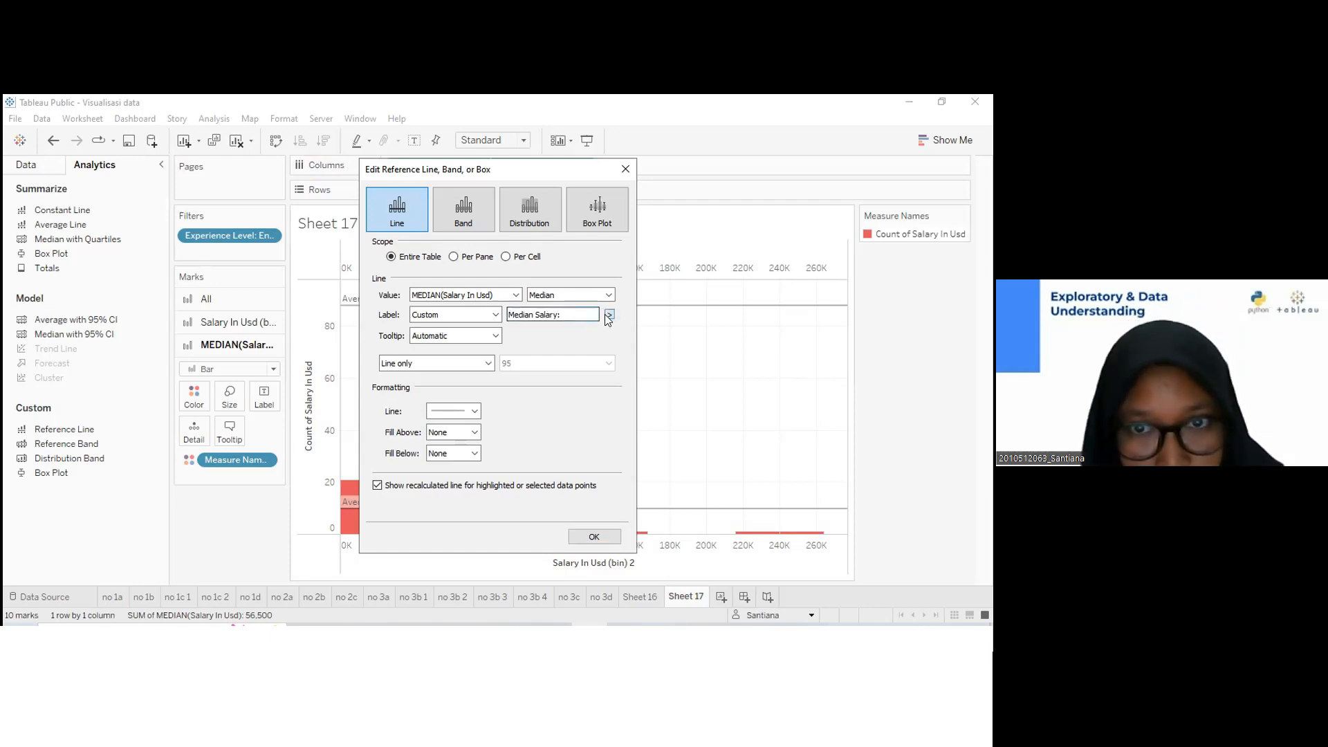
{"action": "left_click", "coordinate": [610, 314]}
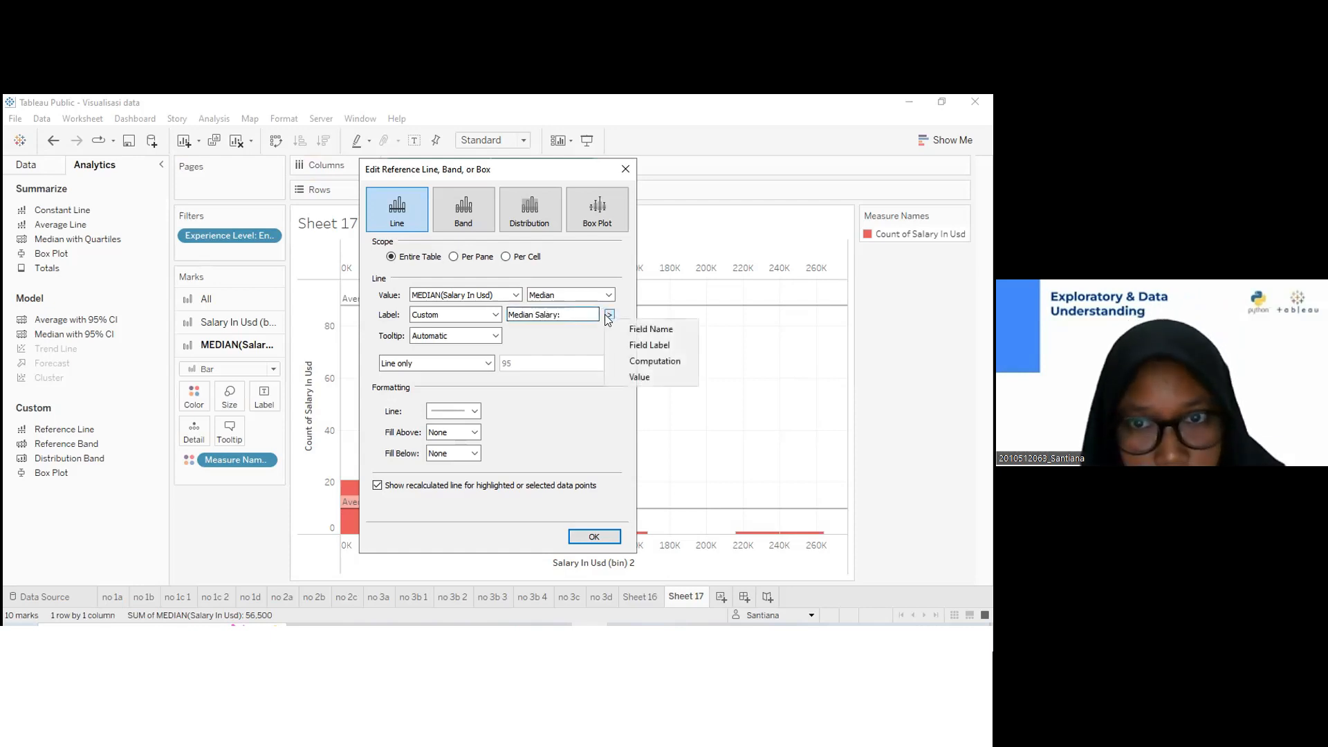
{"action": "left_click", "coordinate": [631, 376]}
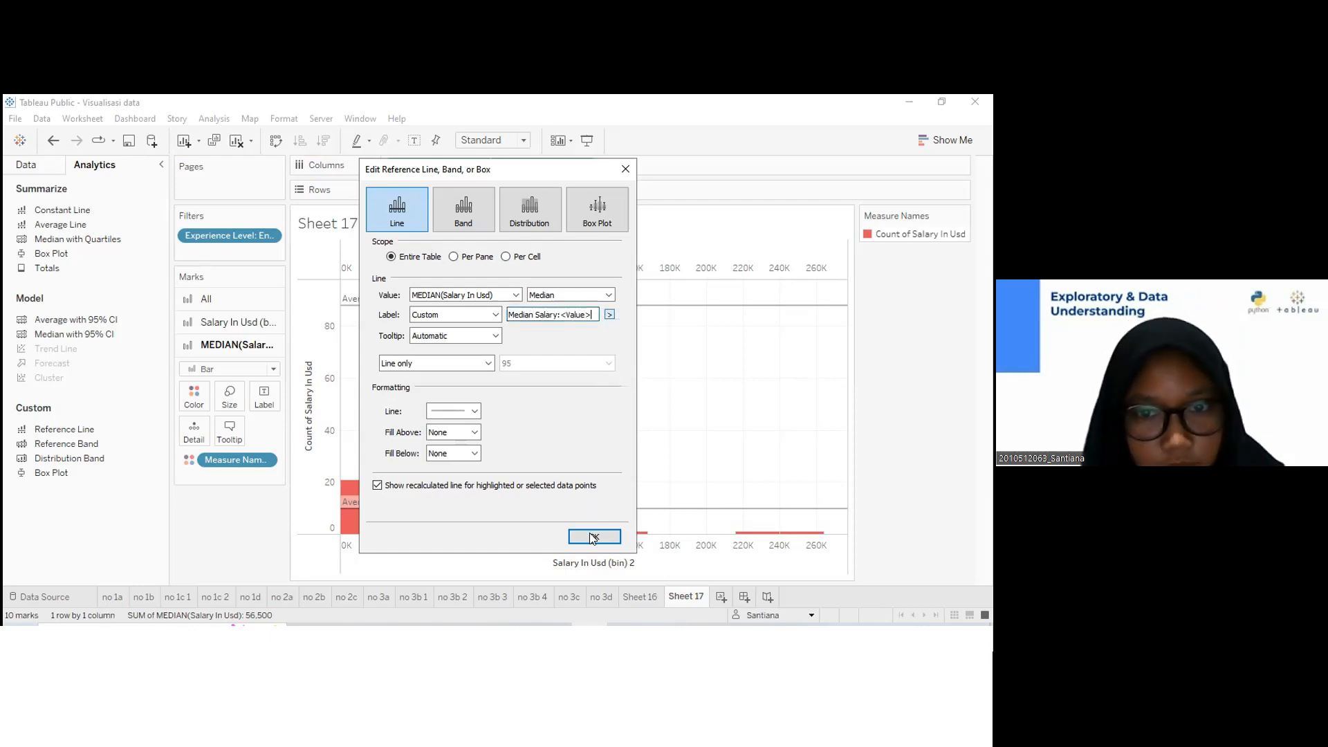
{"action": "left_click", "coordinate": [591, 535]}
Remove the Average reference lines from the histogram and hide the Median Salary In Usd axis header
{"action": "right_click", "coordinate": [382, 304]}
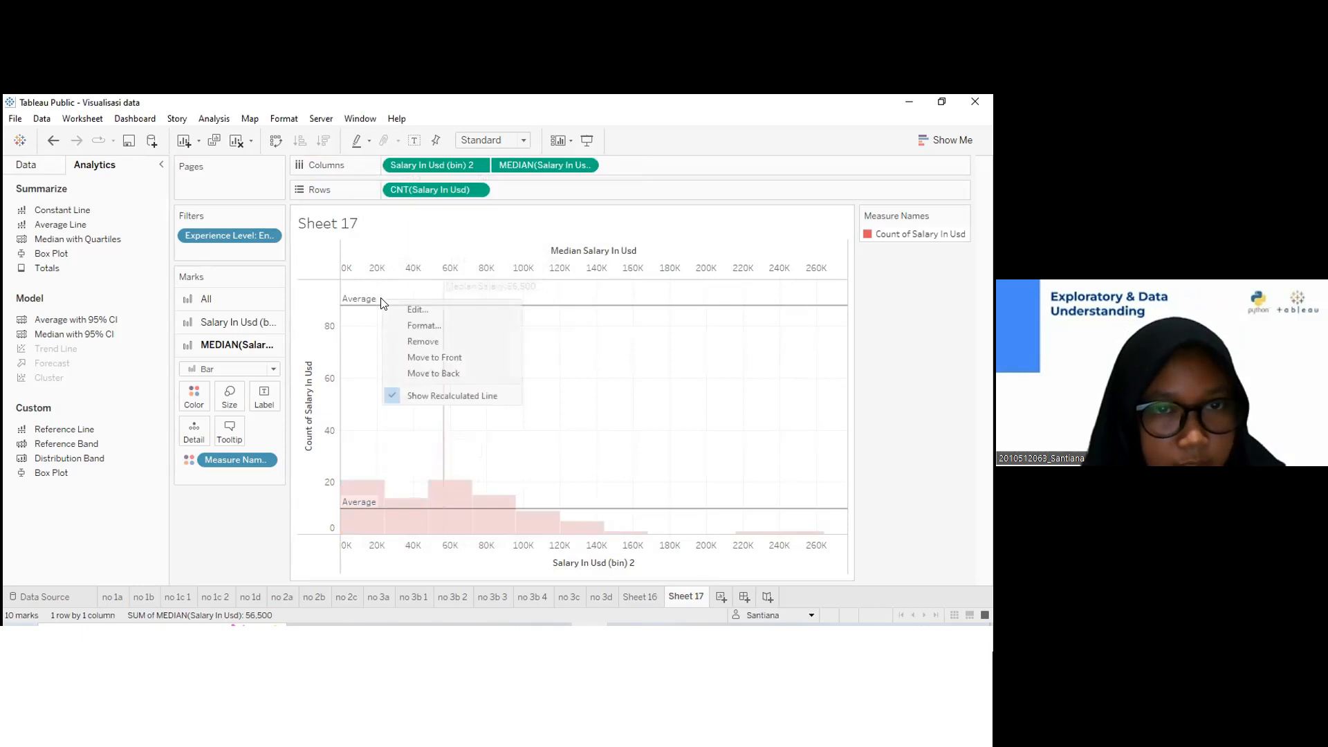
{"action": "left_click", "coordinate": [406, 340]}
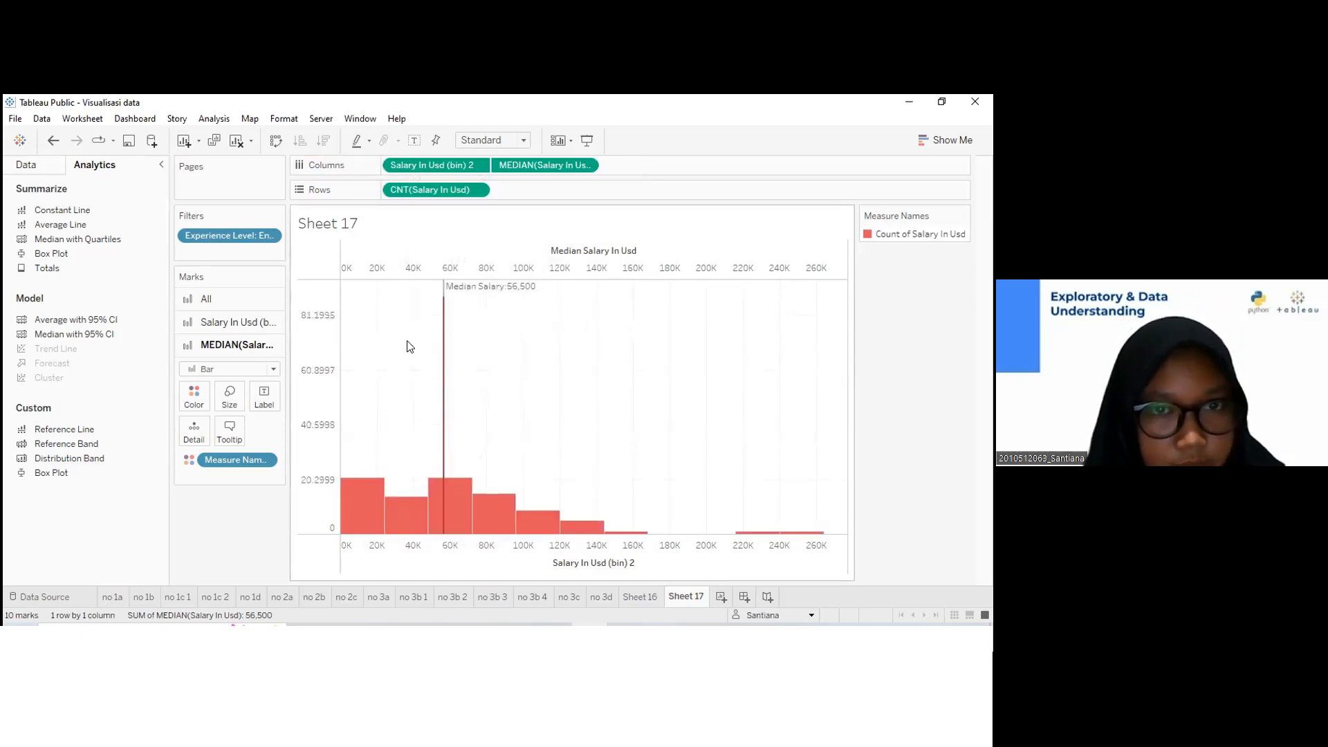
{"action": "right_click", "coordinate": [413, 270]}
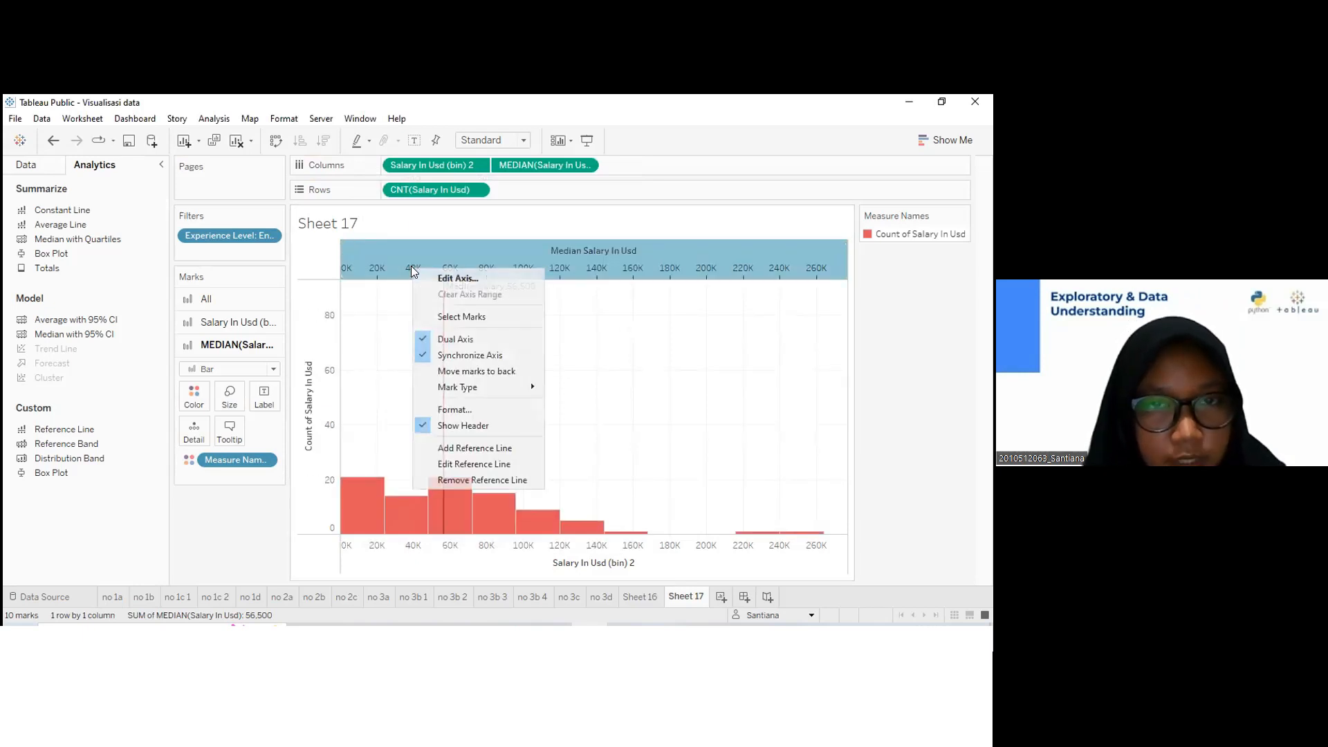
{"action": "left_click", "coordinate": [454, 427]}
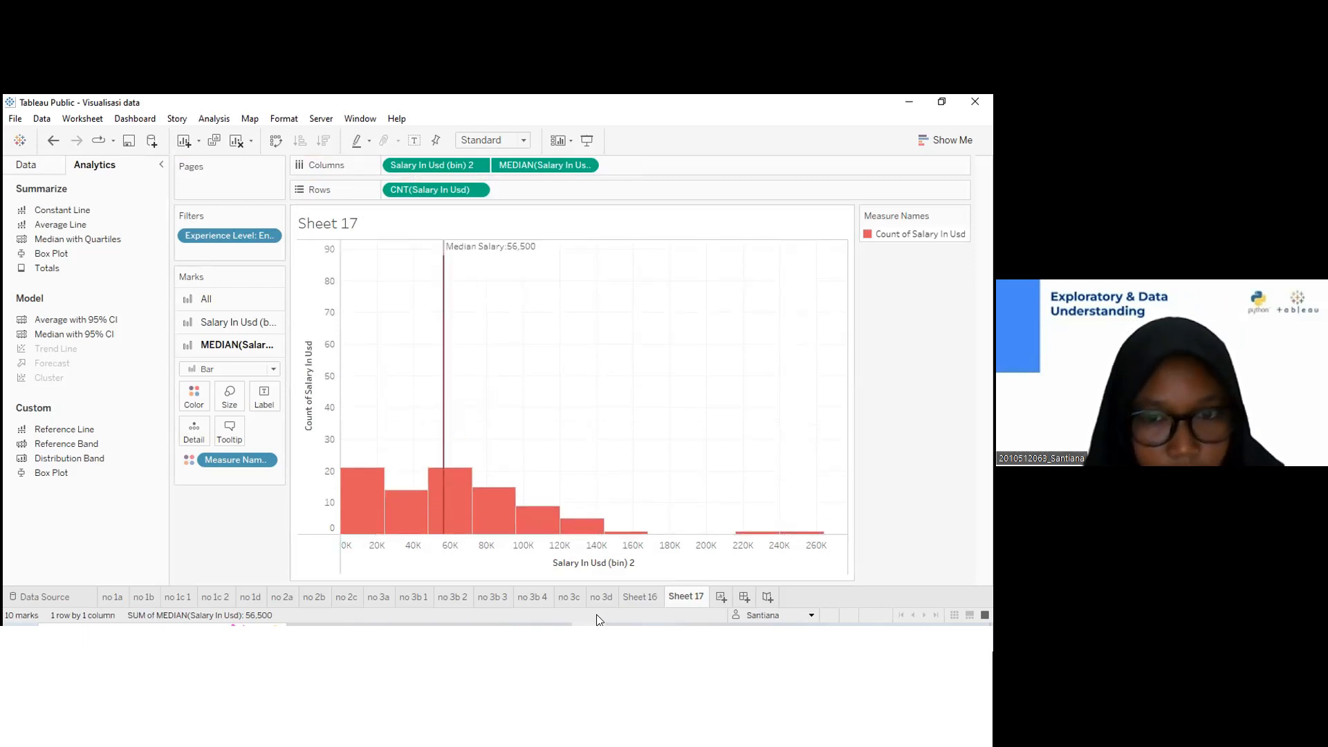
Check the fixed range of the Count of Salary In Usd axis on the no 3b 1 sheet
{"action": "left_click", "coordinate": [444, 598]}
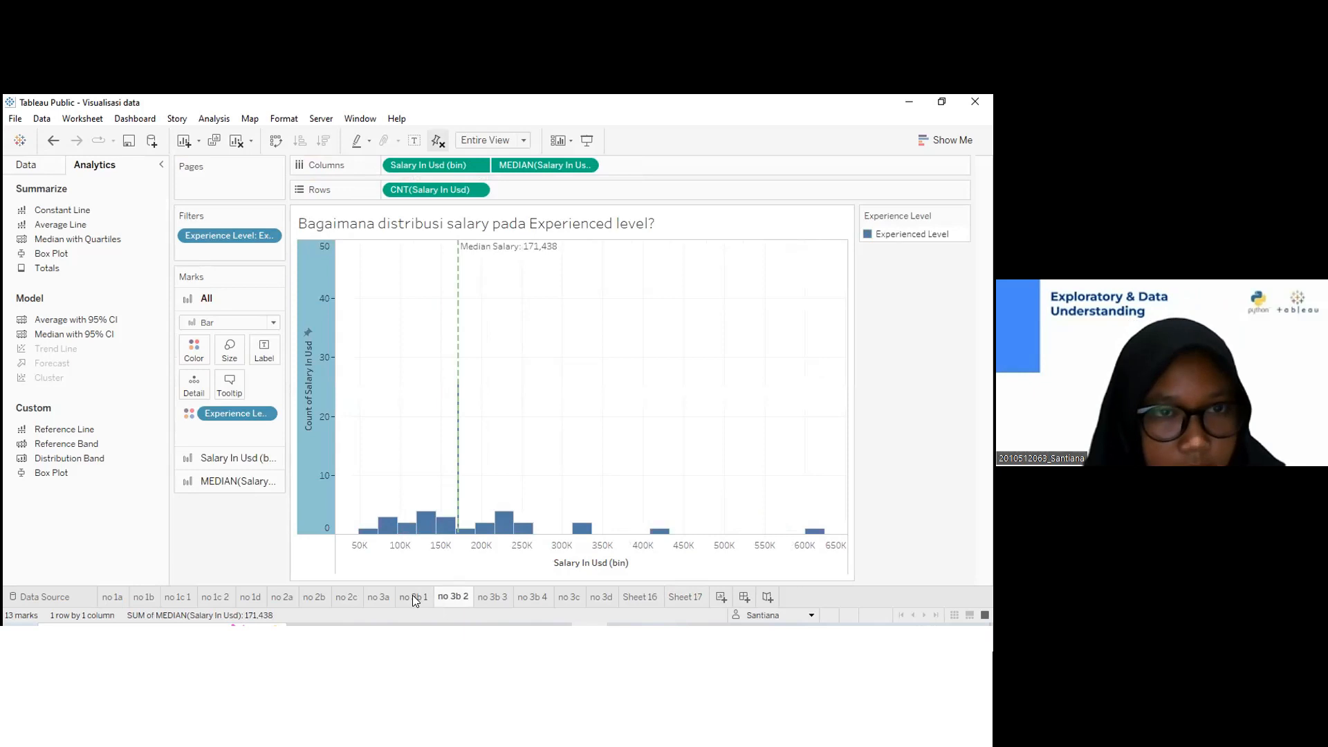
{"action": "left_click", "coordinate": [413, 596]}
{"action": "right_click", "coordinate": [321, 352]}
{"action": "key", "text": "Escape"}
{"action": "double_click", "coordinate": [324, 297]}
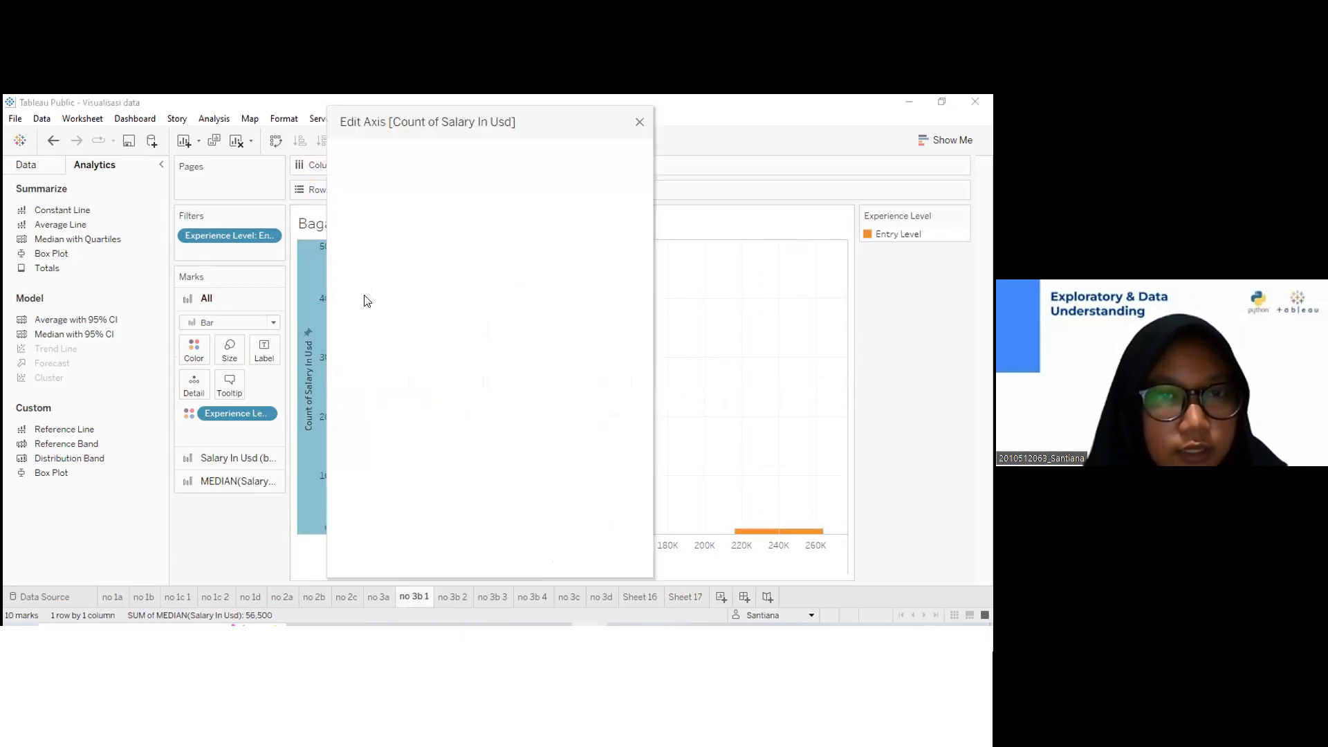
{"action": "double_click", "coordinate": [559, 305]}
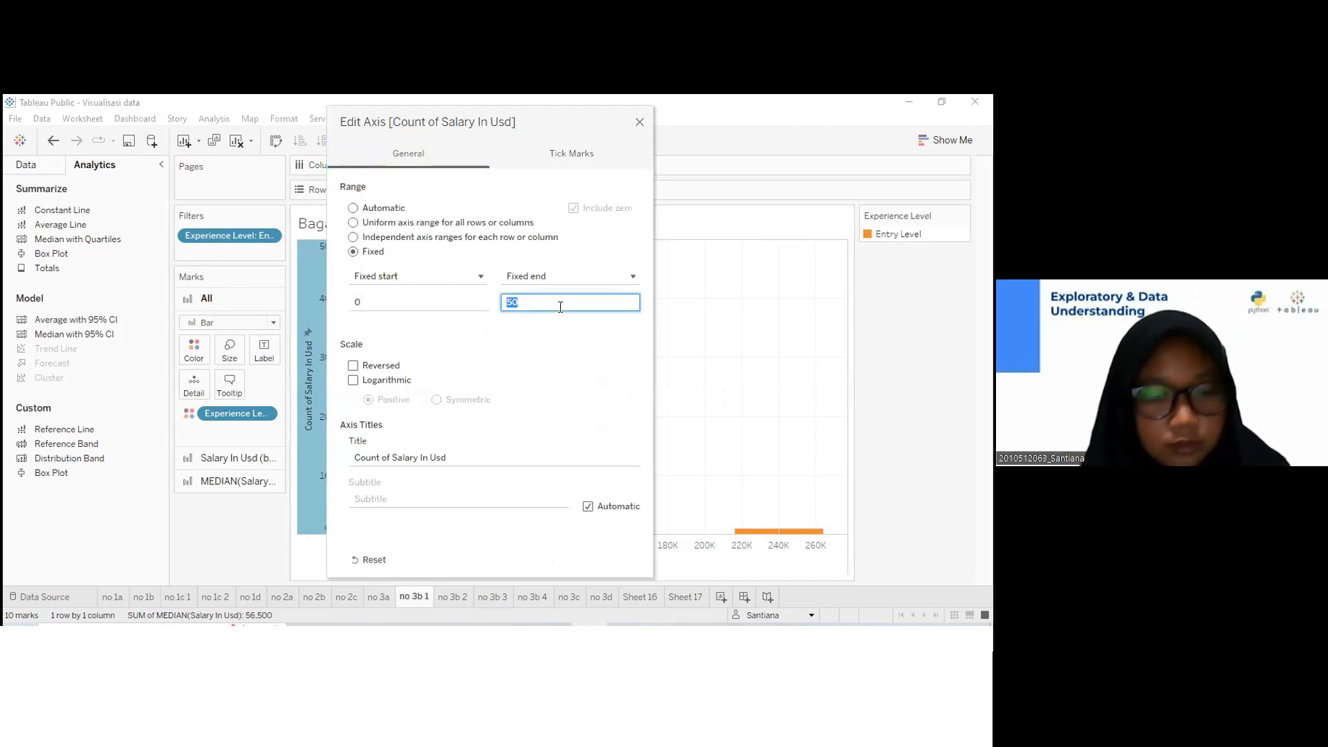
{"action": "left_click", "coordinate": [639, 121]}
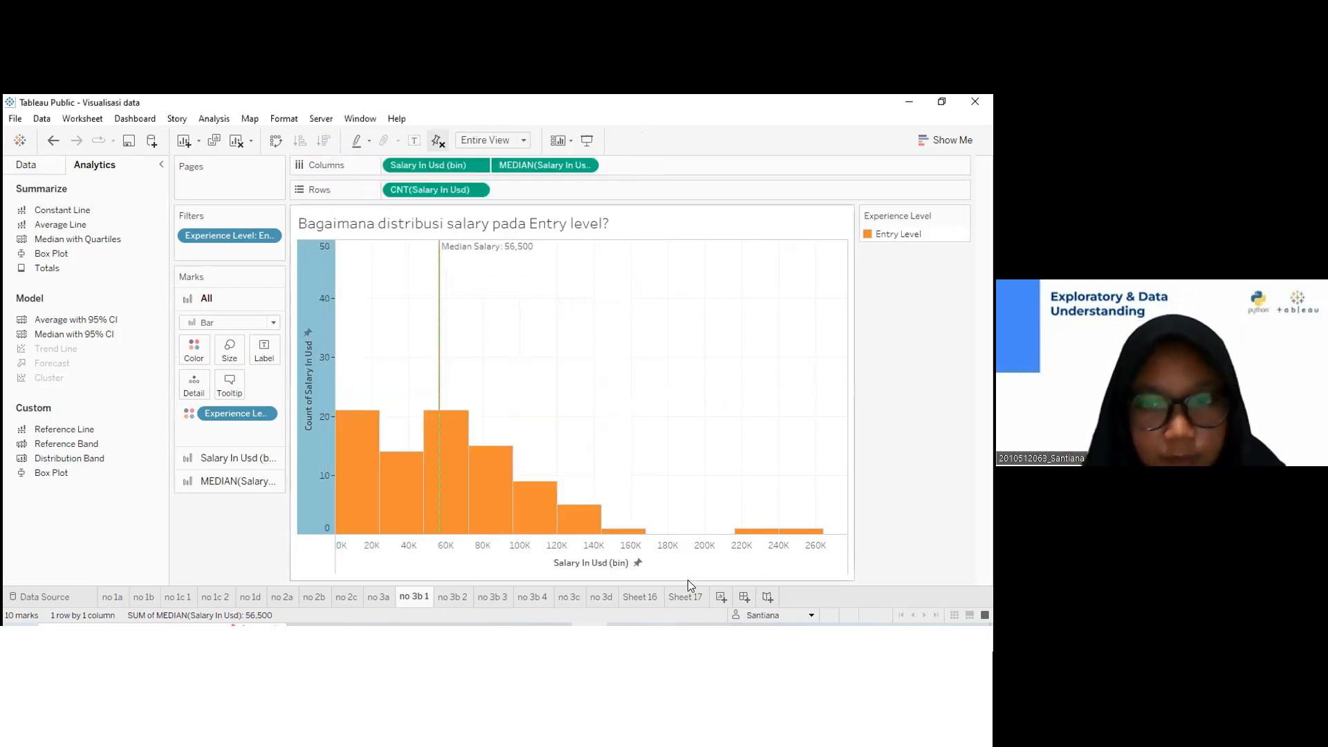
Set the Count of Salary In Usd axis on Sheet 17 to a fixed range ending at 50
{"action": "left_click", "coordinate": [653, 595]}
{"action": "left_click", "coordinate": [679, 595]}
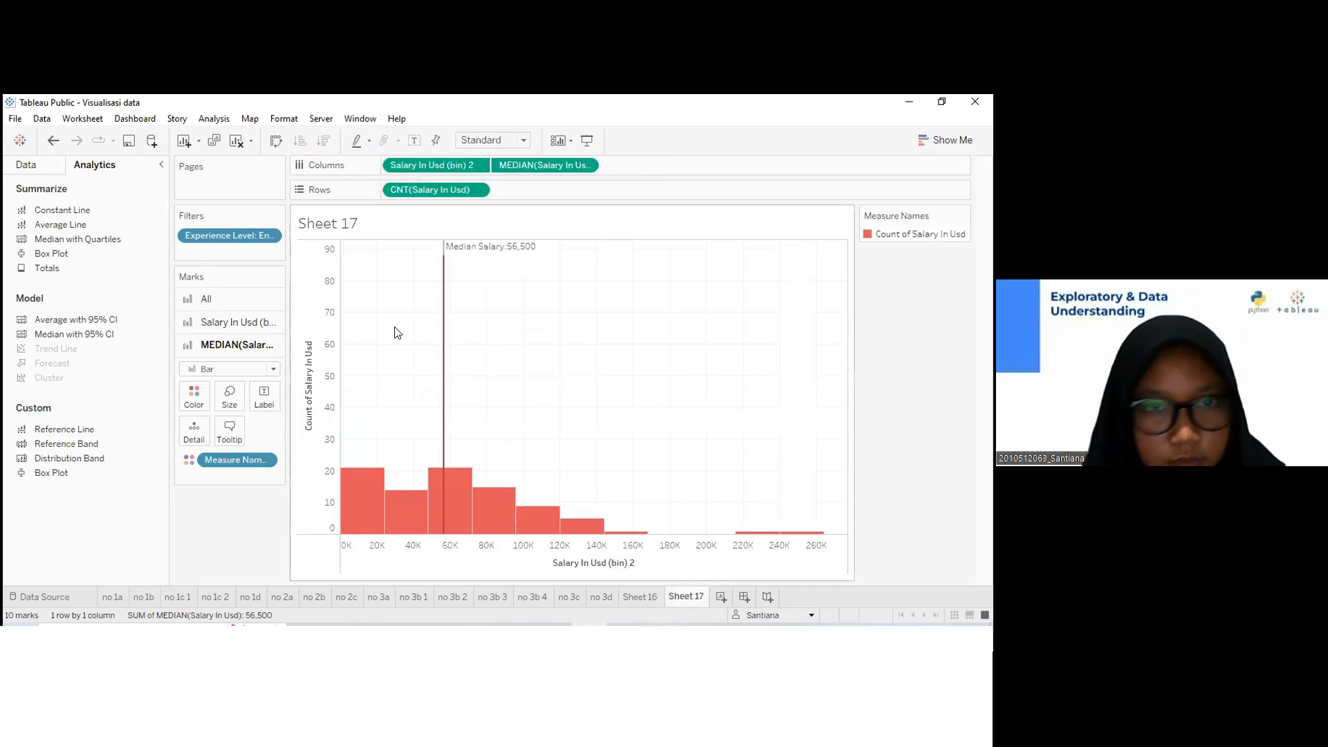
{"action": "right_click", "coordinate": [319, 308]}
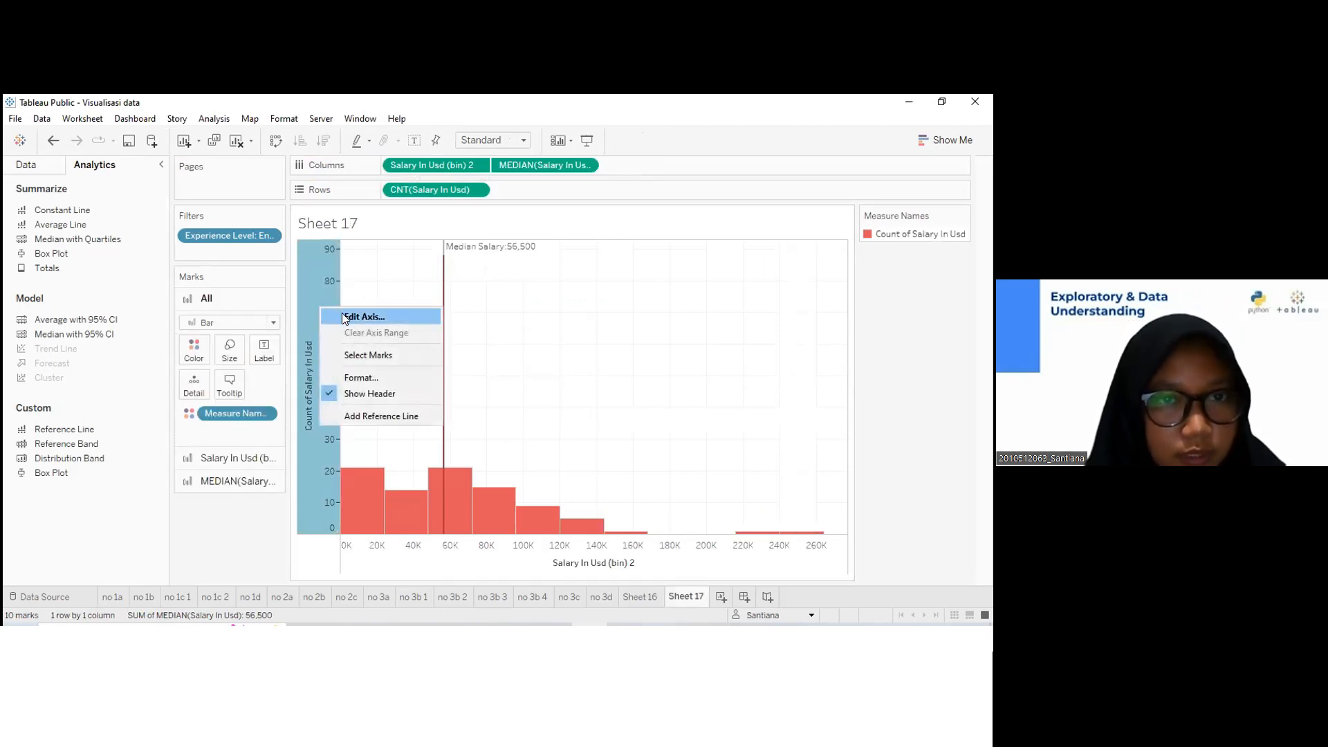
{"action": "left_click", "coordinate": [342, 313]}
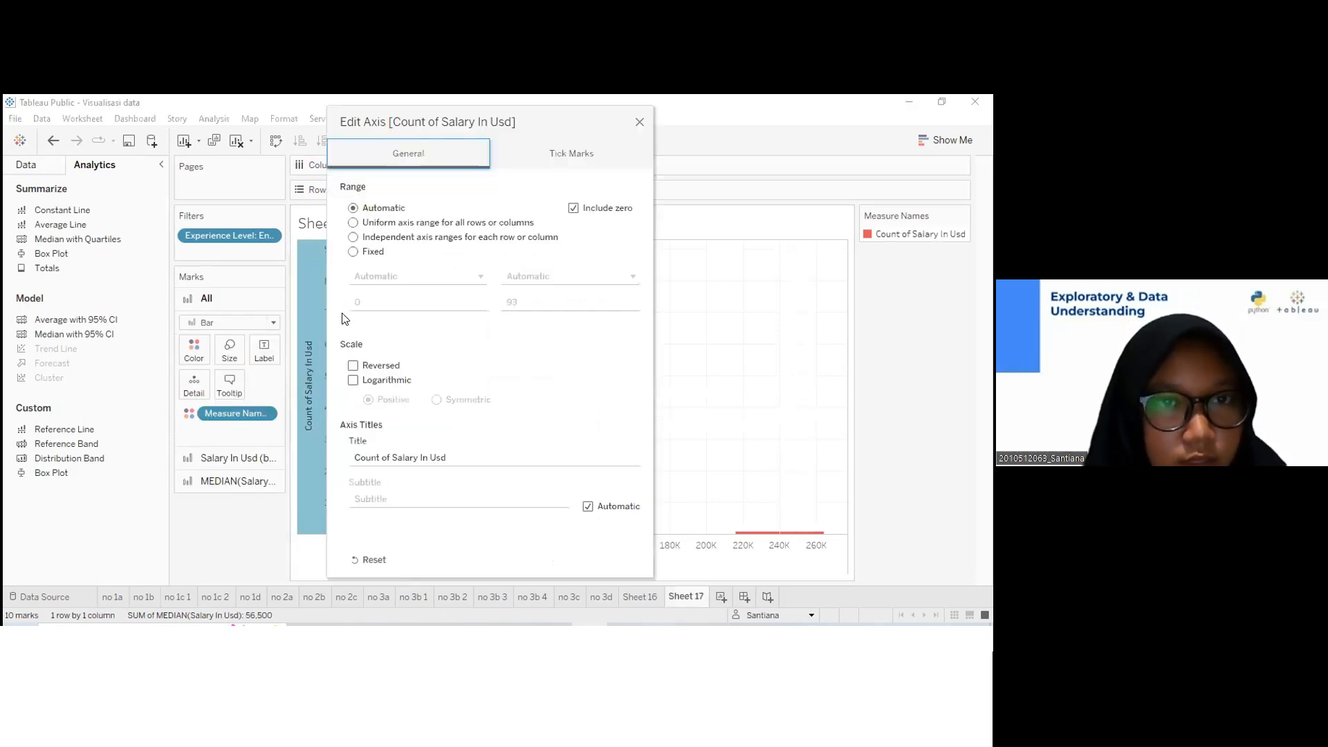
{"action": "left_click", "coordinate": [353, 252]}
{"action": "left_click", "coordinate": [552, 299]}
{"action": "type", "text": "50"}
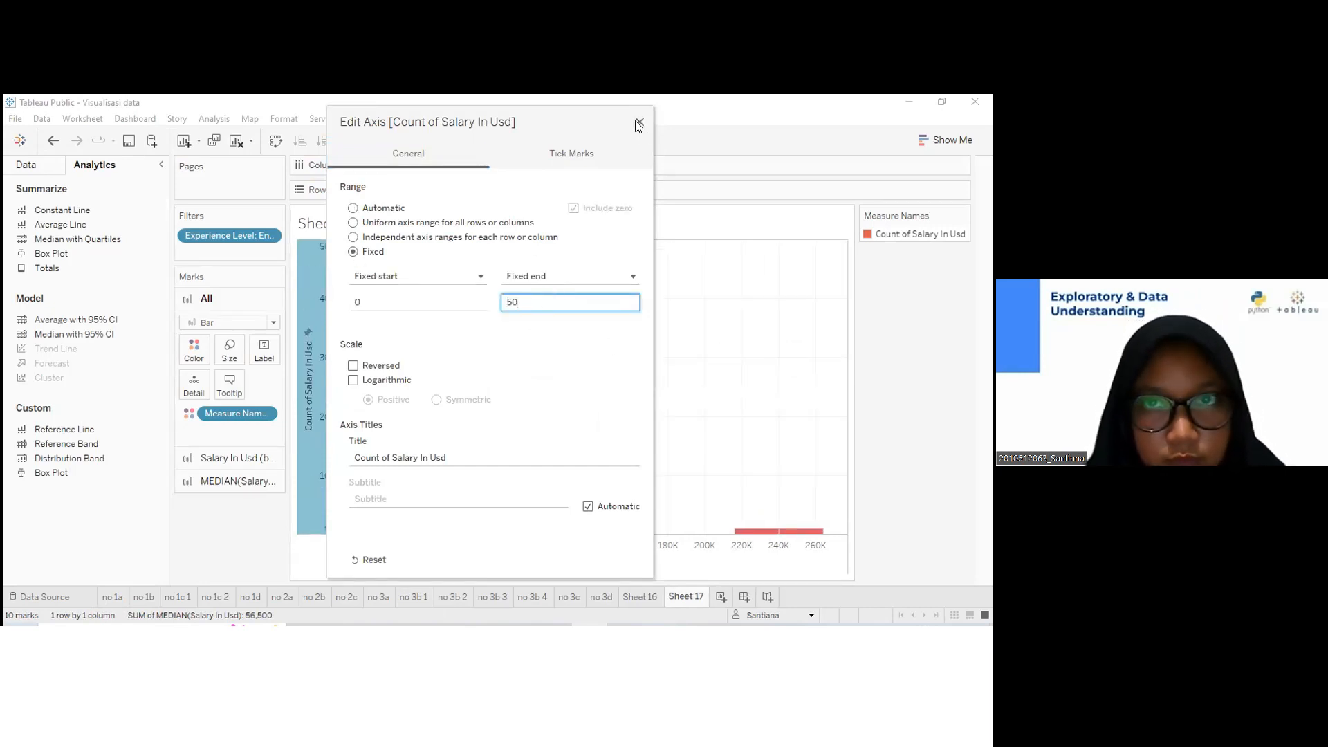
{"action": "left_click", "coordinate": [637, 123]}
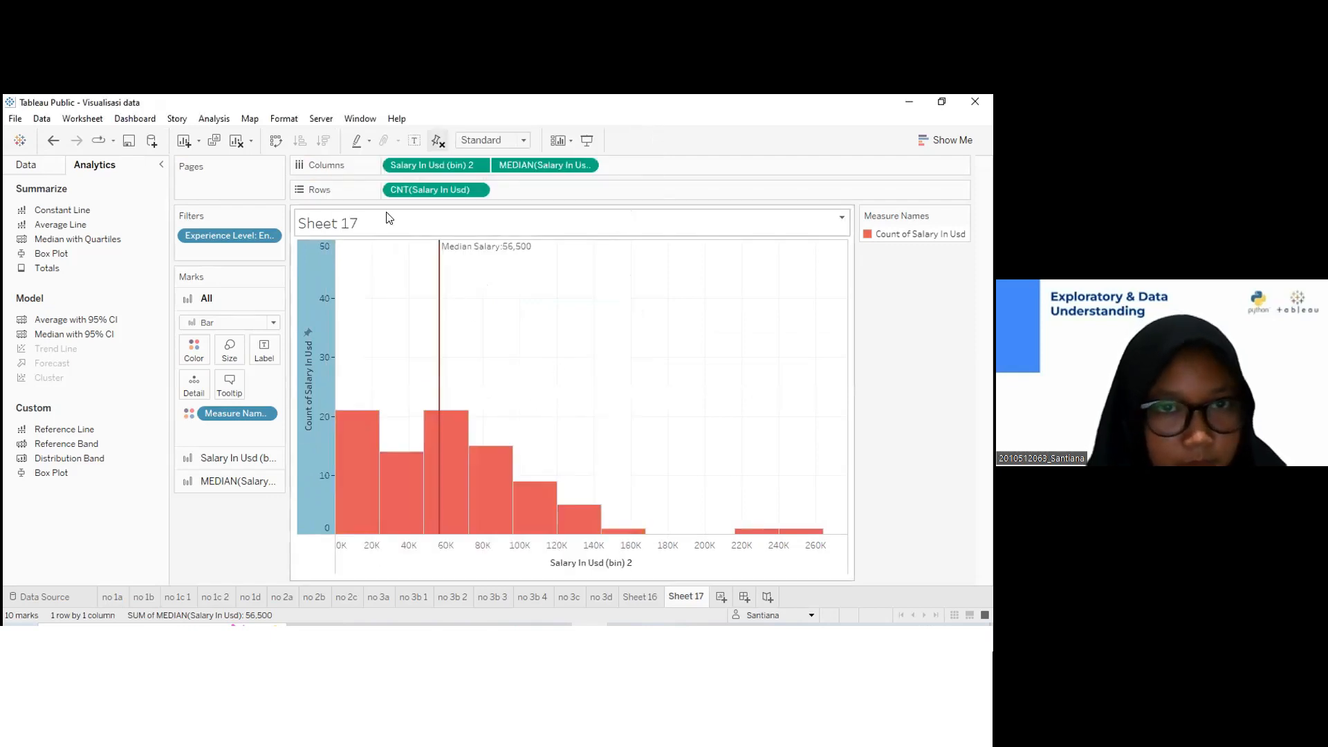
Format the Median Salary reference line as a green dashed line
{"action": "right_click", "coordinate": [466, 253]}
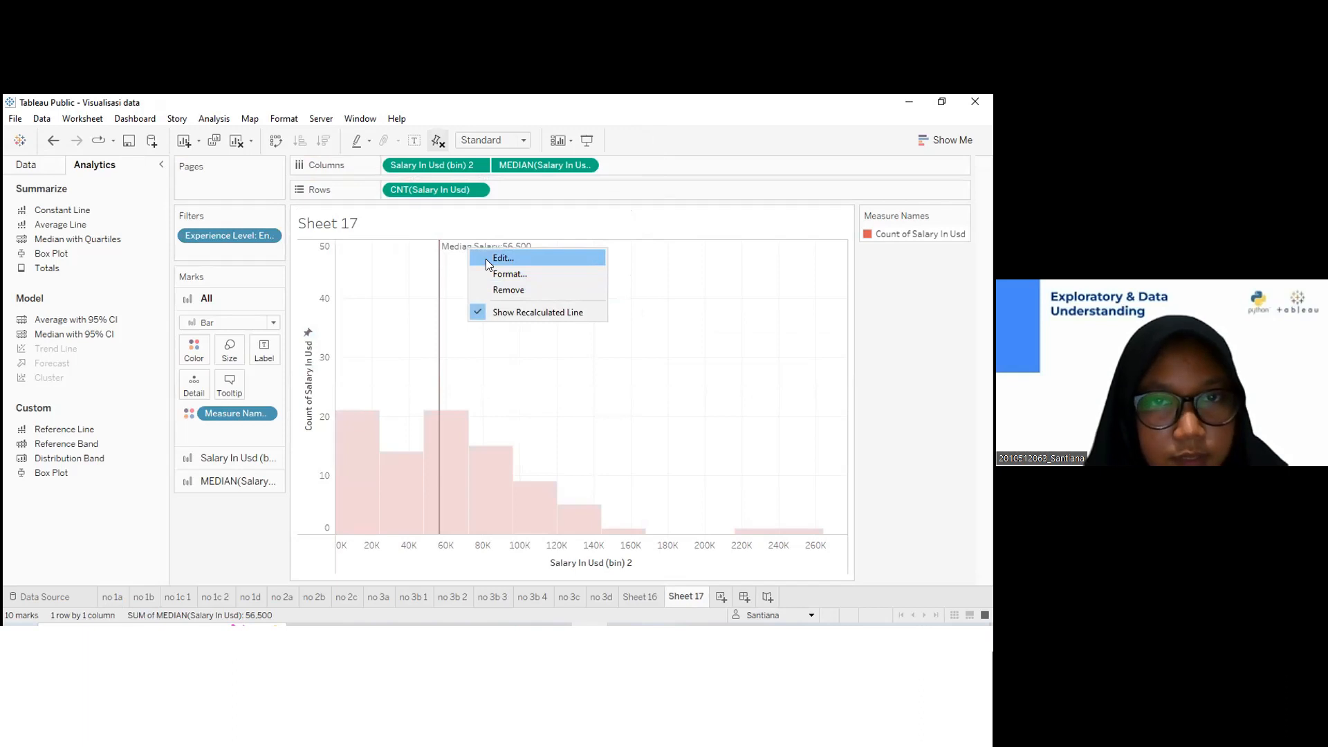
{"action": "left_click", "coordinate": [487, 258]}
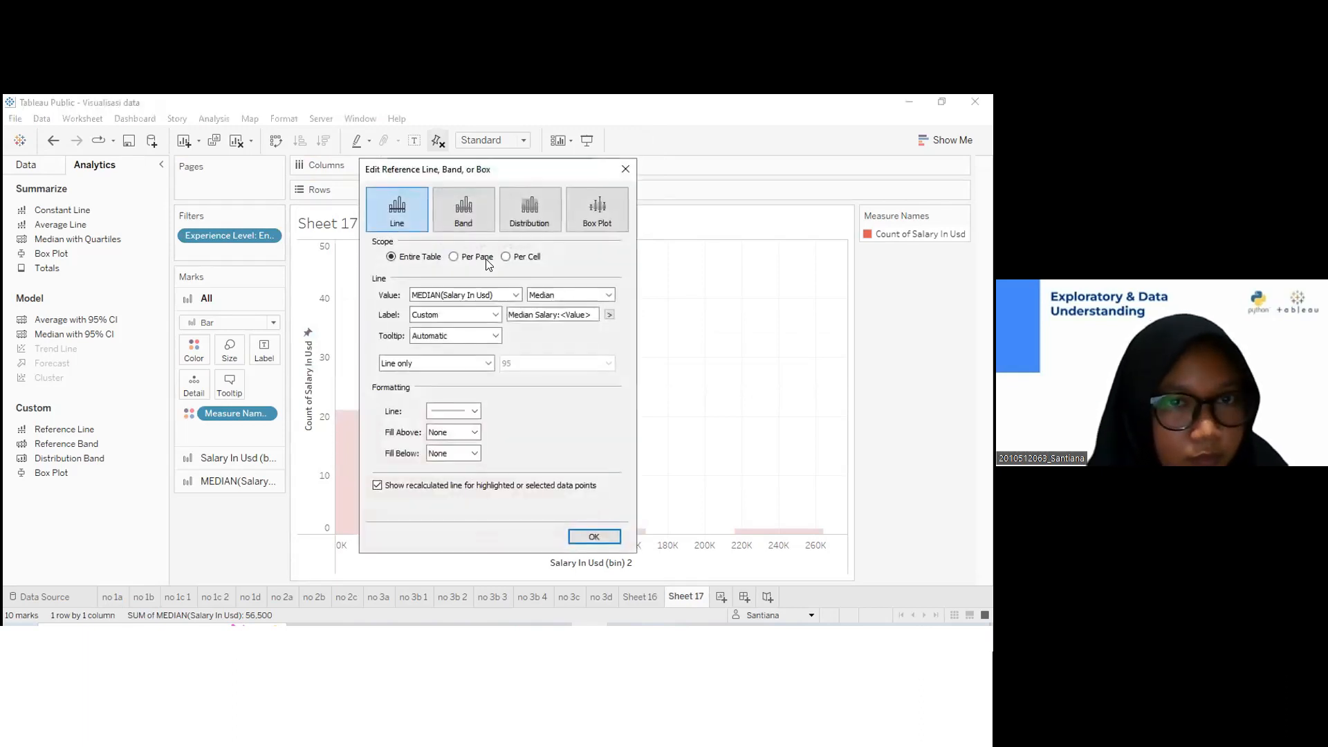
{"action": "left_click", "coordinate": [458, 413]}
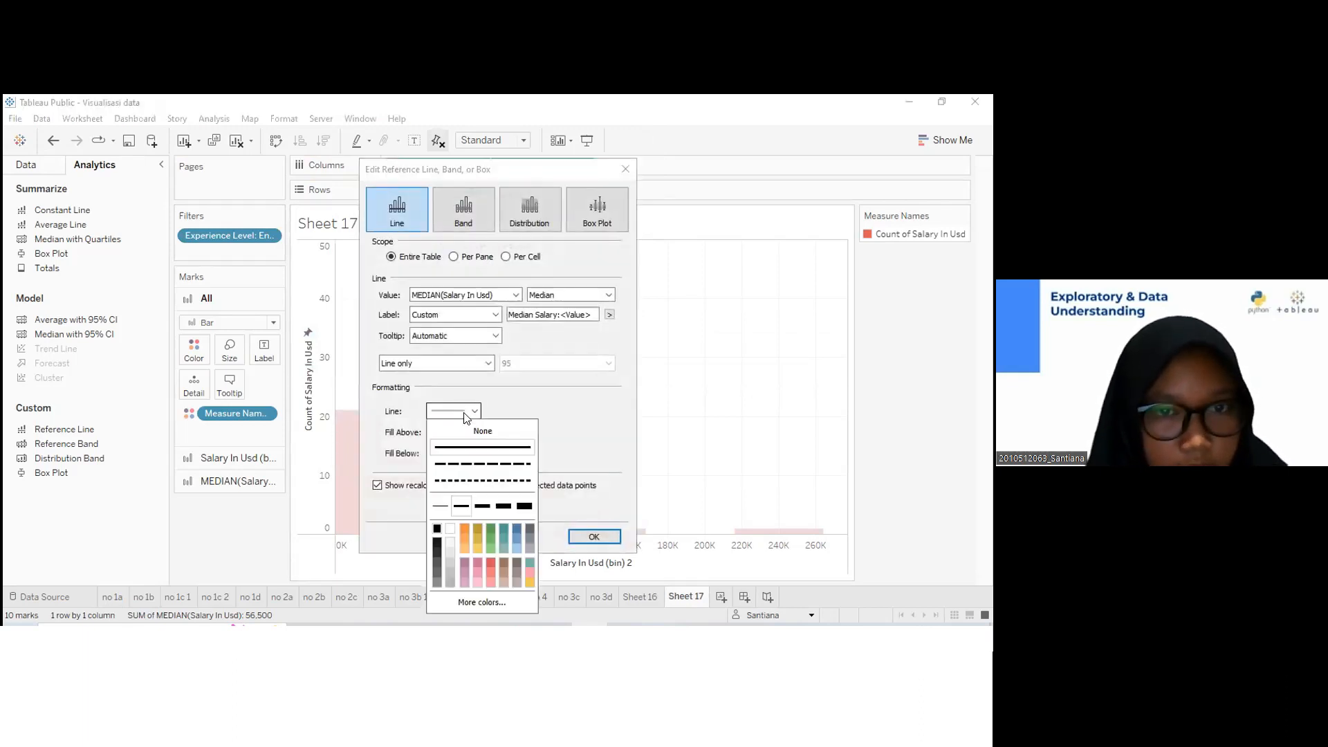
{"action": "left_click", "coordinate": [469, 464]}
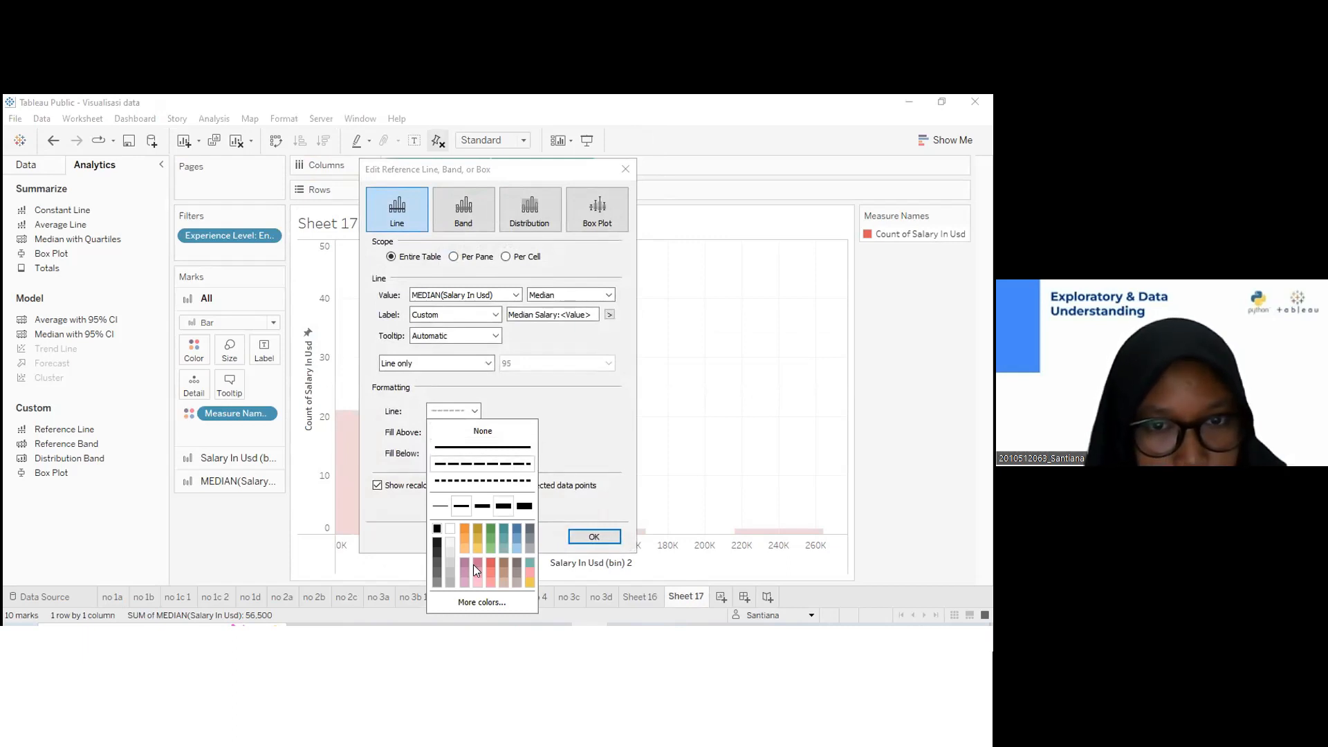
{"action": "left_click", "coordinate": [489, 526]}
{"action": "left_click", "coordinate": [604, 526]}
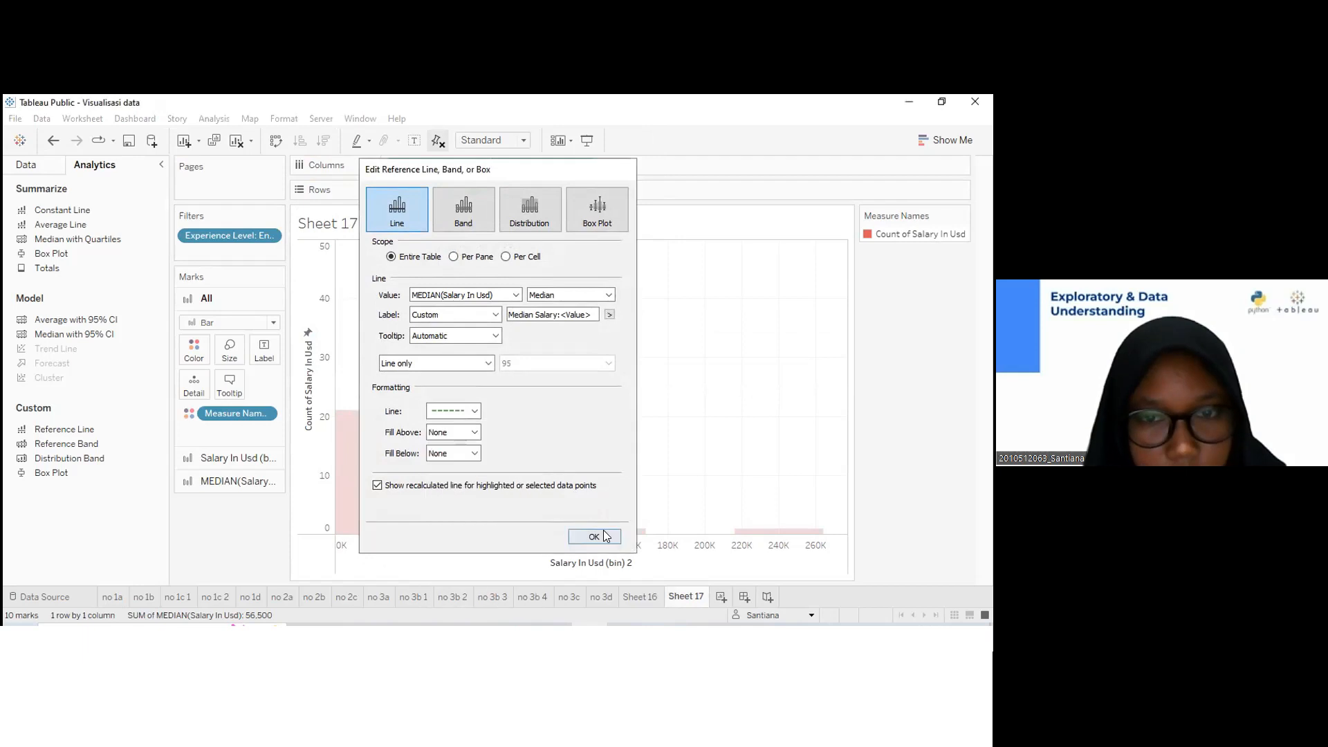
{"action": "left_click", "coordinate": [603, 531]}
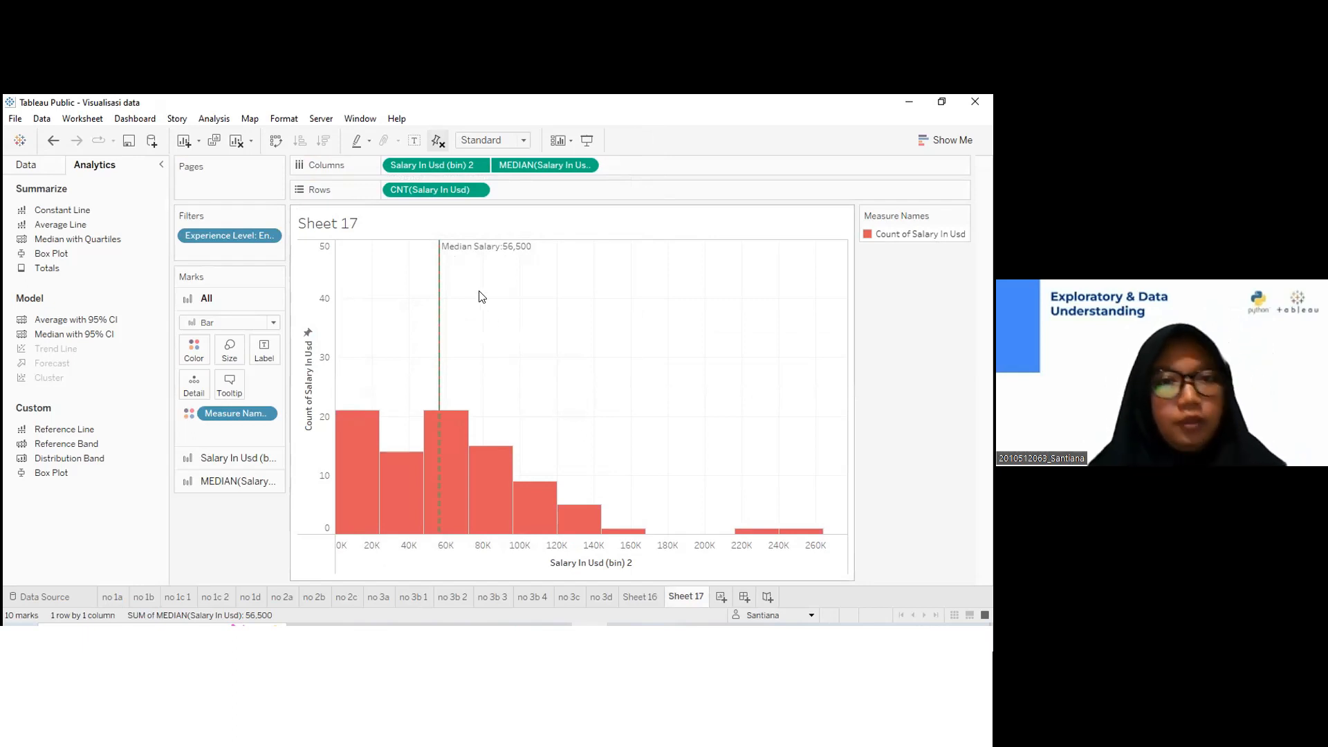
Duplicate the Sheet 17 worksheet
{"action": "mouse_move", "coordinate": [506, 256]}
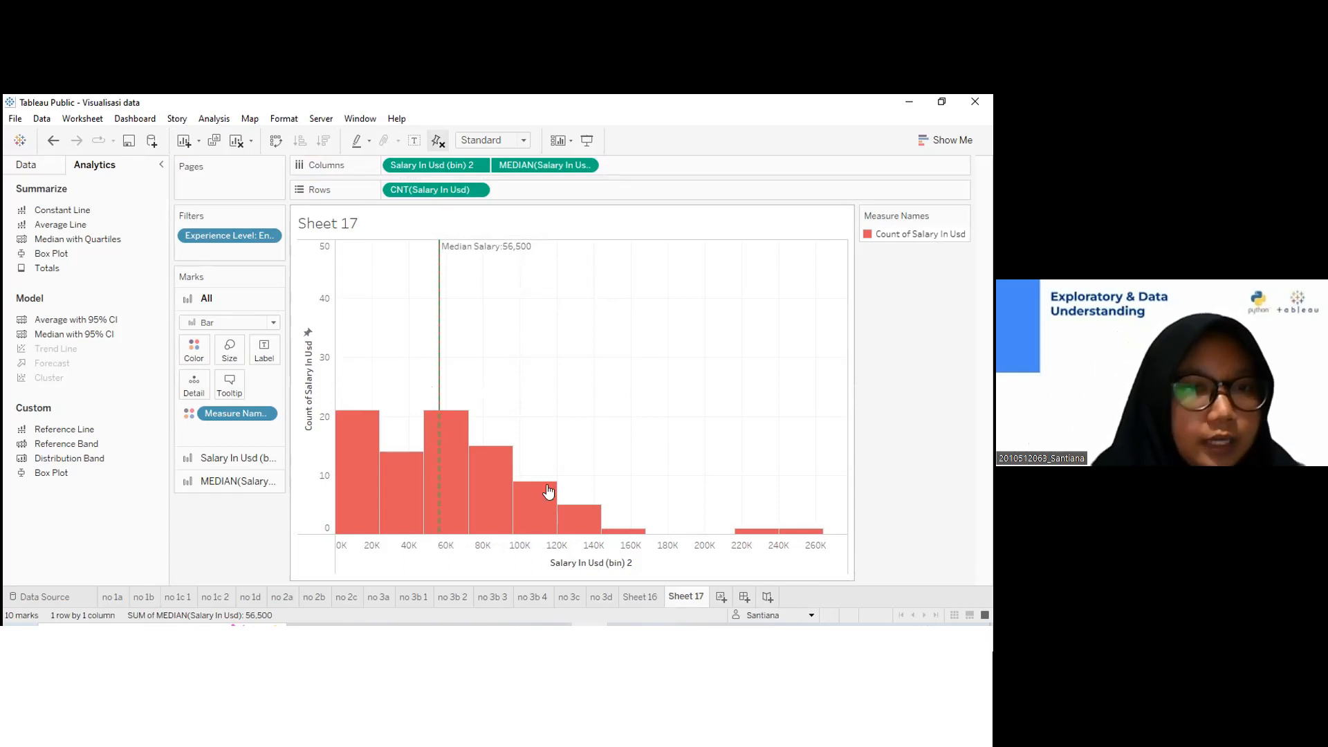
{"action": "right_click", "coordinate": [680, 597]}
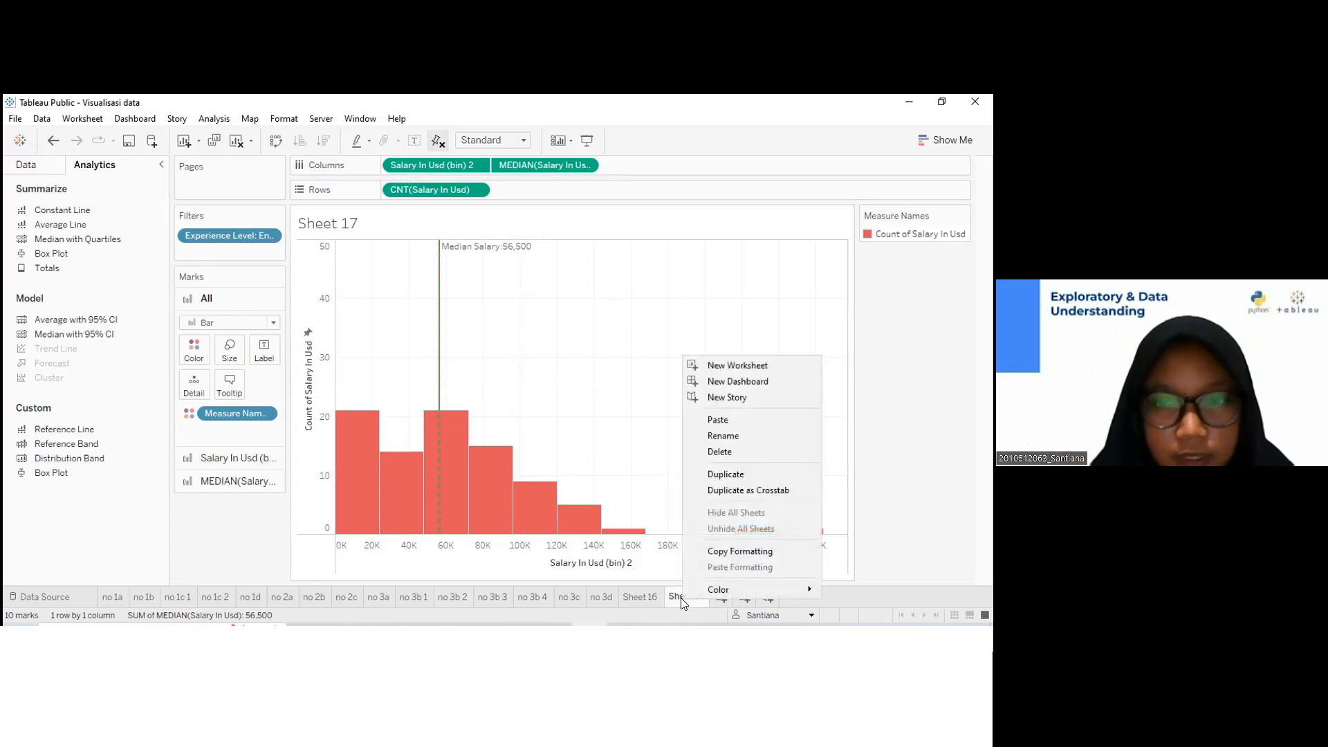
{"action": "left_click", "coordinate": [704, 474]}
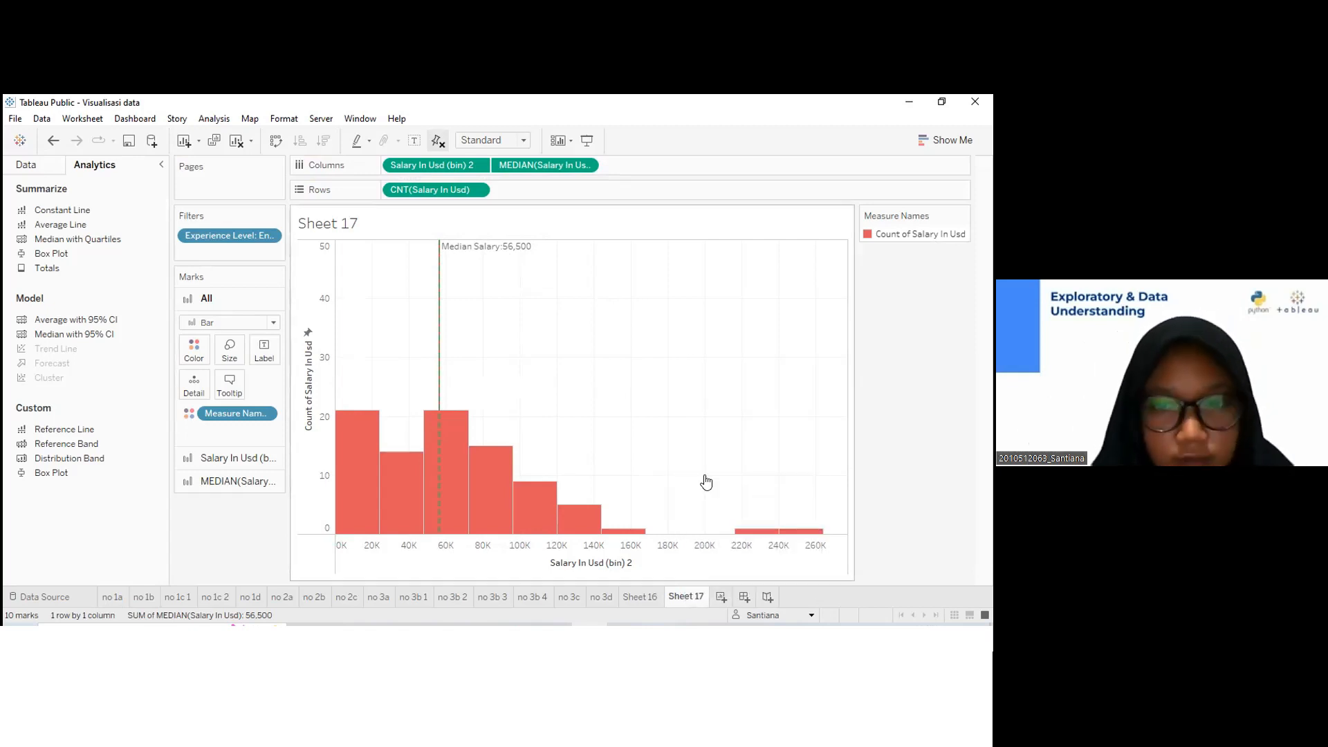
Change the Experience Level filter on Sheet 17 (2) to Experienced Level only, excluding Entry Level
{"action": "left_click", "coordinate": [269, 236]}
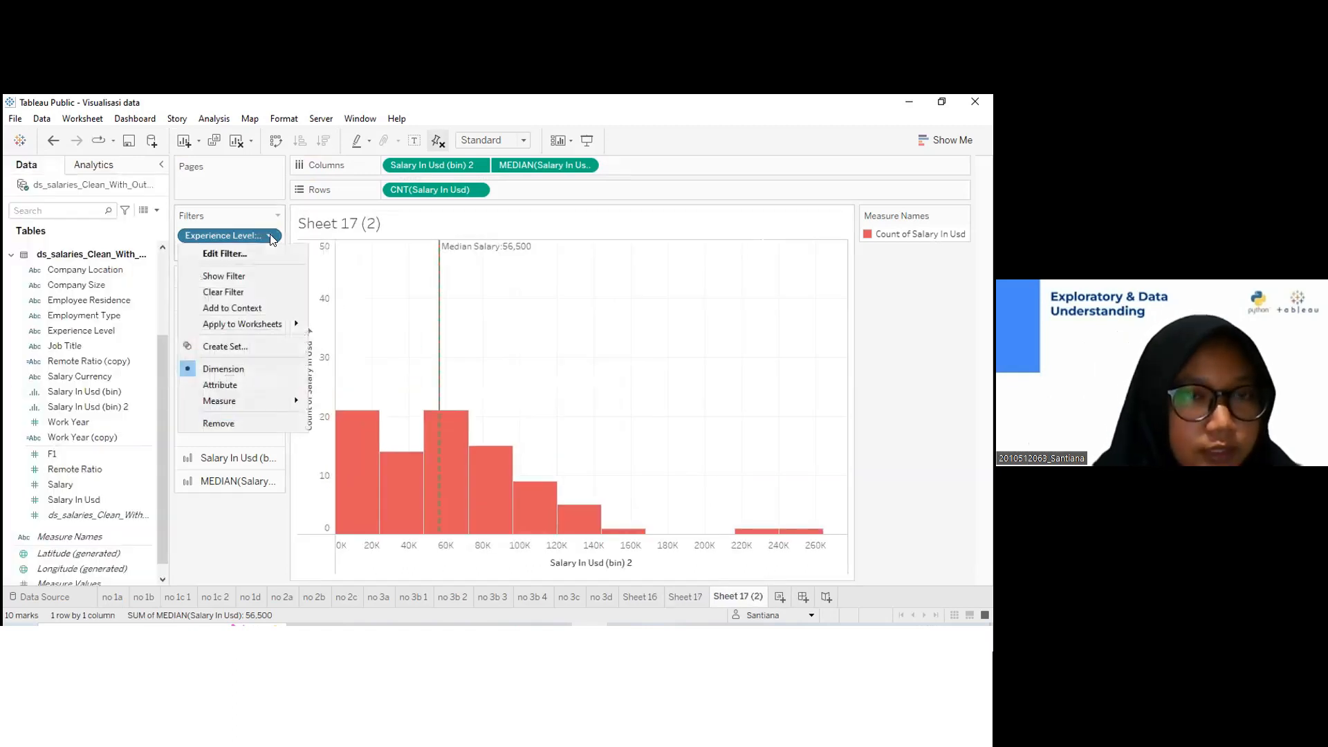
{"action": "left_click", "coordinate": [253, 252]}
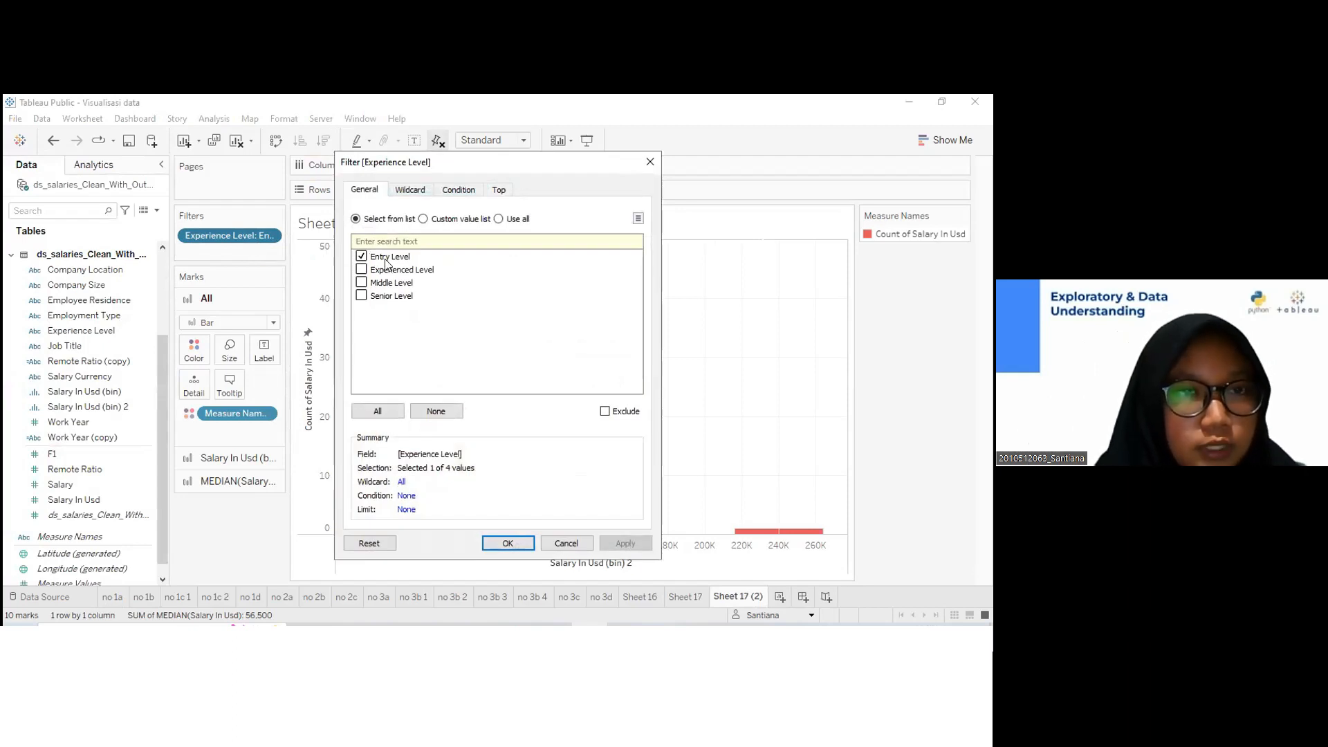
{"action": "left_click", "coordinate": [361, 270]}
{"action": "left_click", "coordinate": [361, 257]}
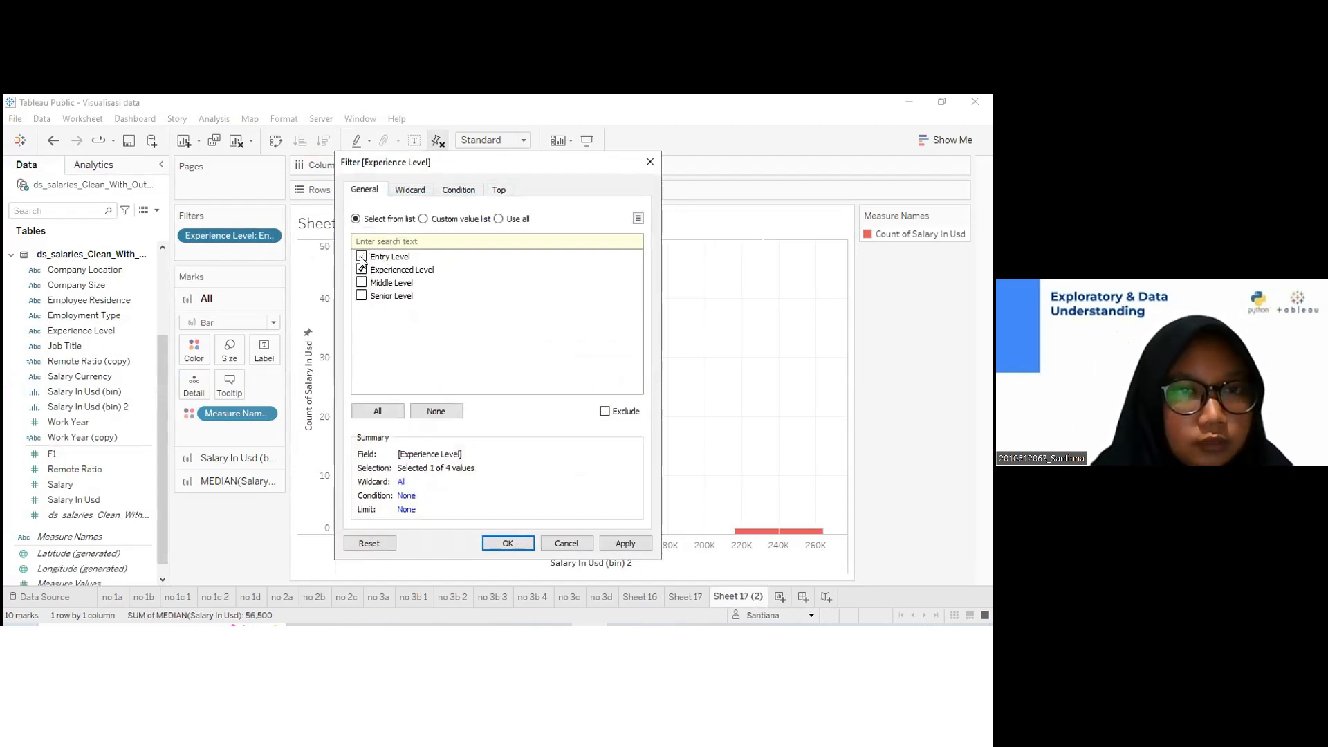
{"action": "left_click", "coordinate": [509, 543]}
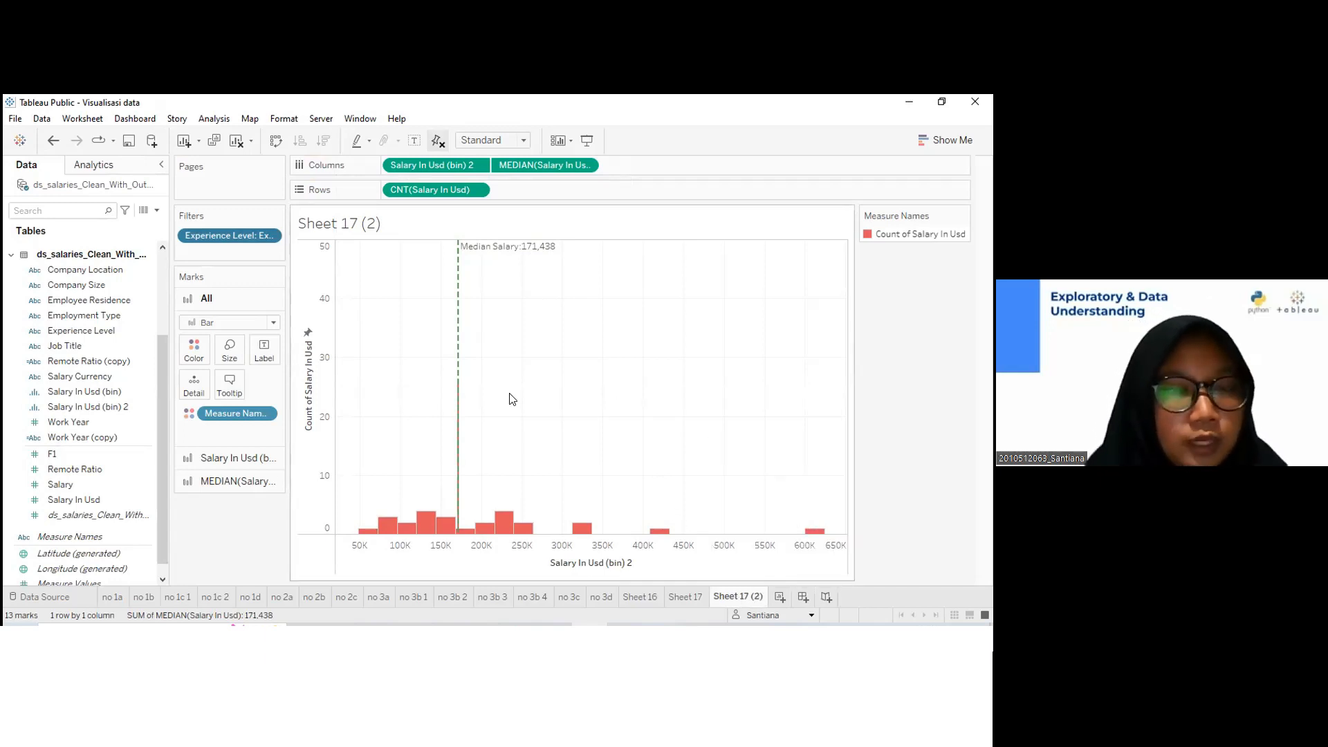
Duplicate the Sheet 17 (2) worksheet and restrict the copy's Experience Level filter to Middle Level only
{"action": "right_click", "coordinate": [731, 597]}
{"action": "left_click", "coordinate": [749, 468]}
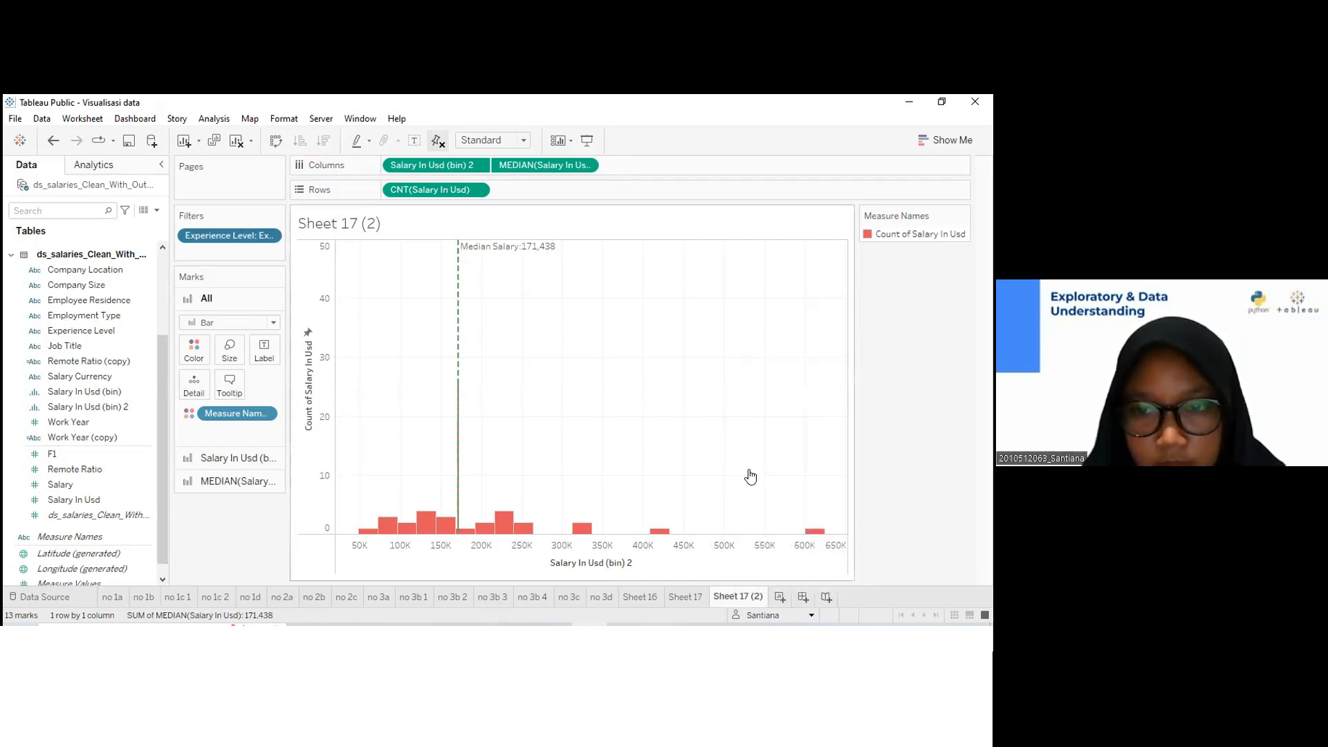
{"action": "left_click", "coordinate": [269, 236]}
{"action": "left_click", "coordinate": [256, 256]}
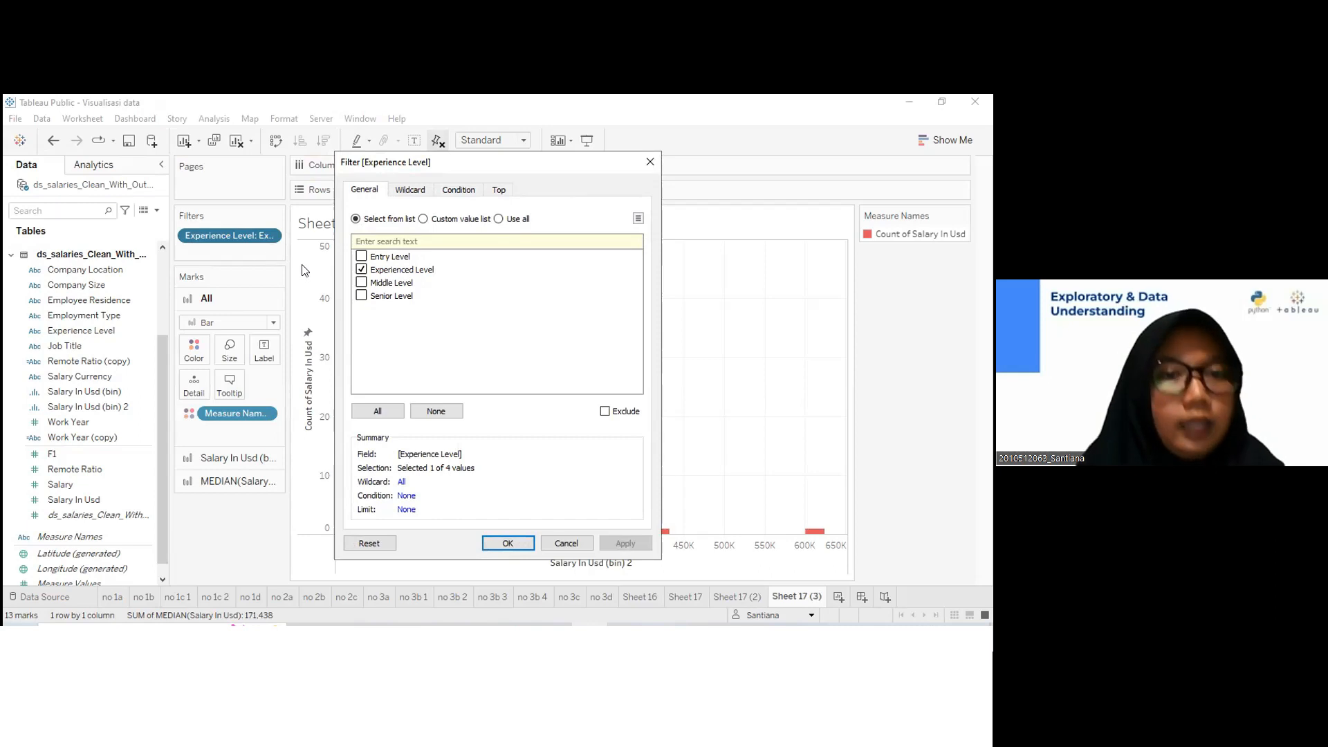
{"action": "left_click", "coordinate": [361, 283]}
{"action": "left_click", "coordinate": [361, 269]}
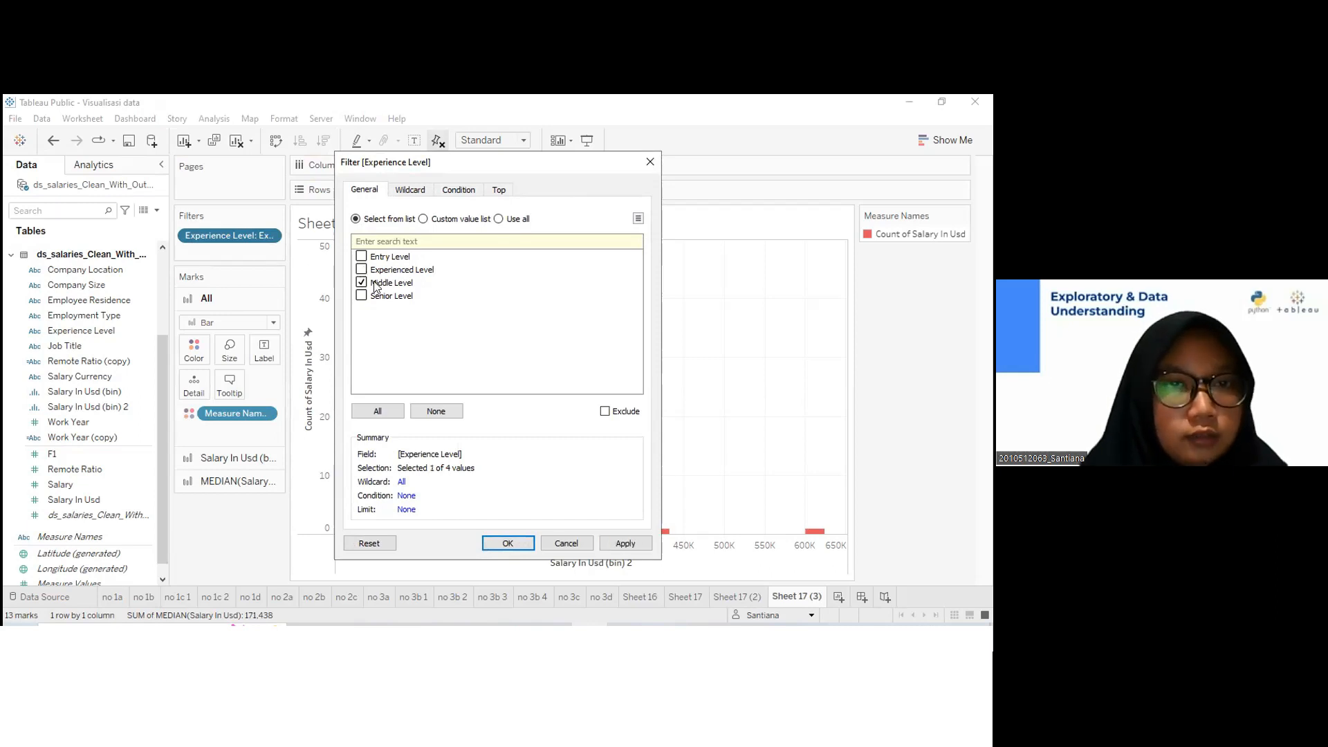
{"action": "left_click", "coordinate": [509, 544]}
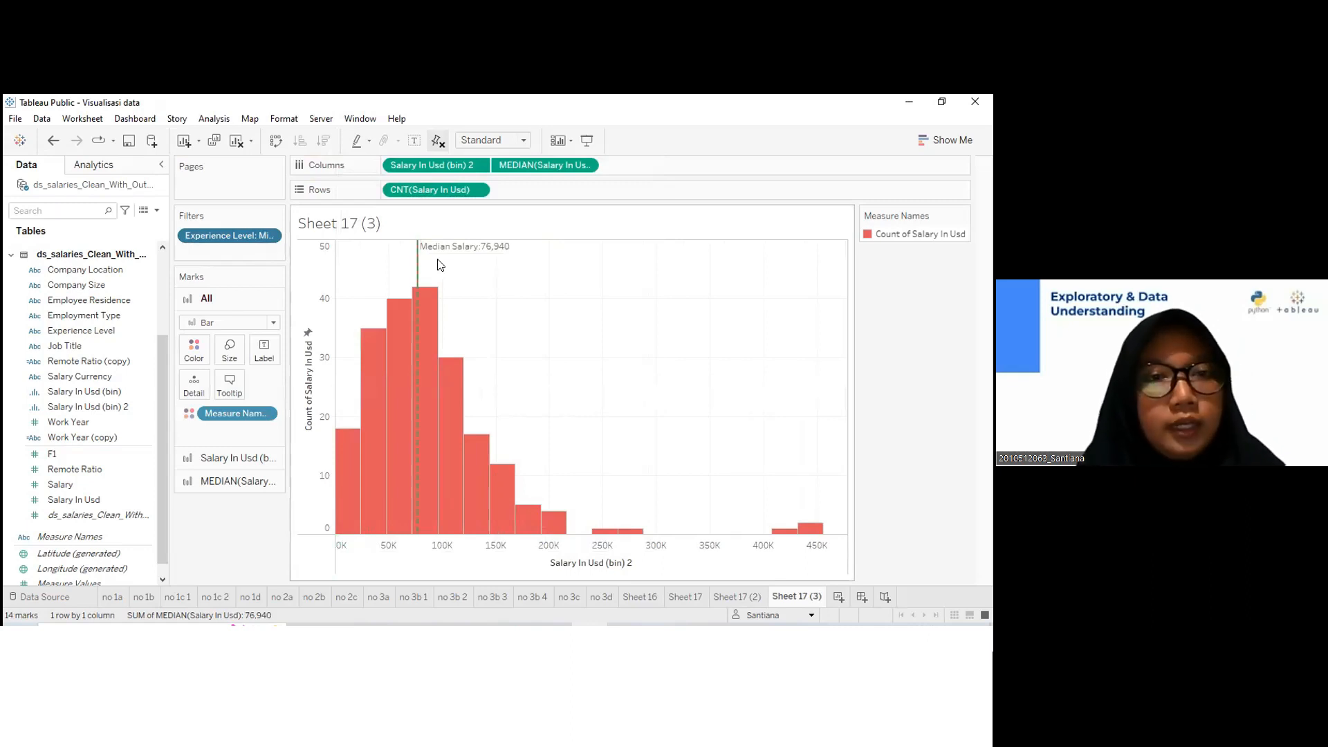
{"action": "mouse_move", "coordinate": [491, 255]}
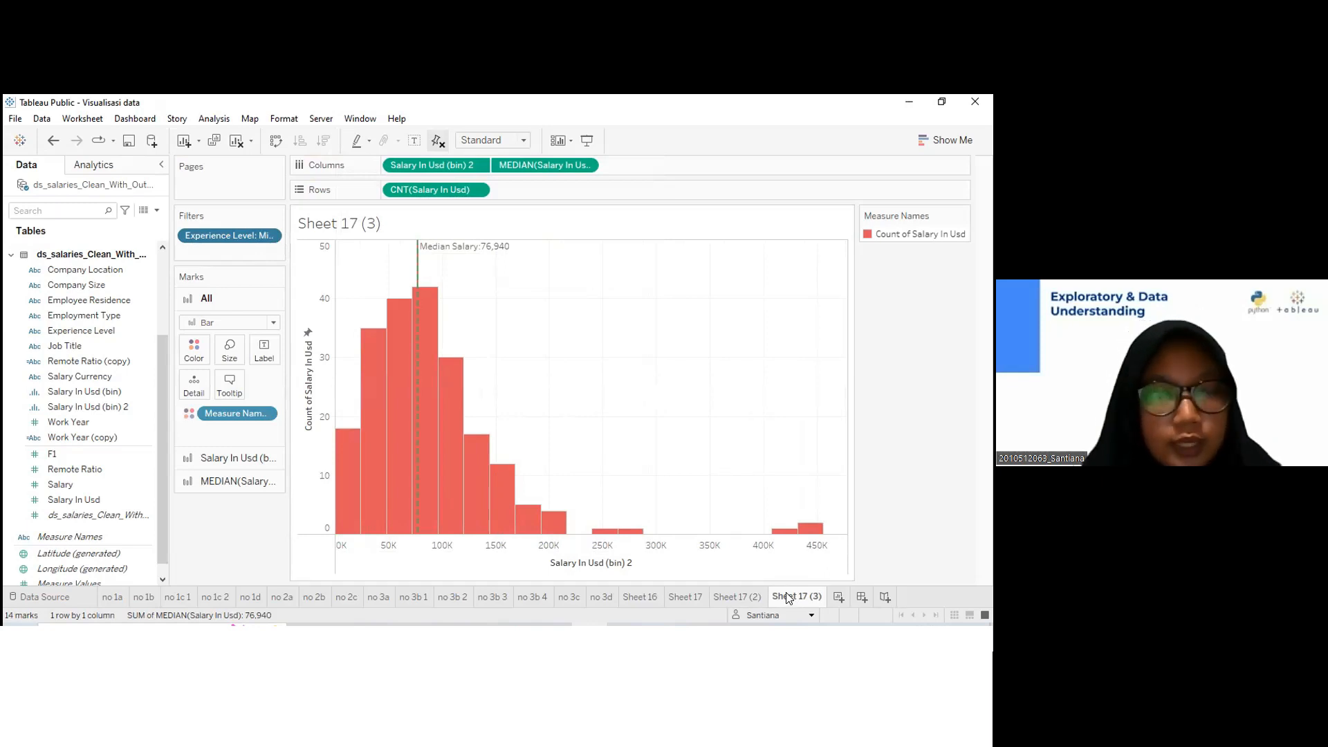
Duplicate the Sheet 17 (3) worksheet and restrict the copy's Experience Level filter to Senior Level only
{"action": "mouse_move", "coordinate": [789, 598]}
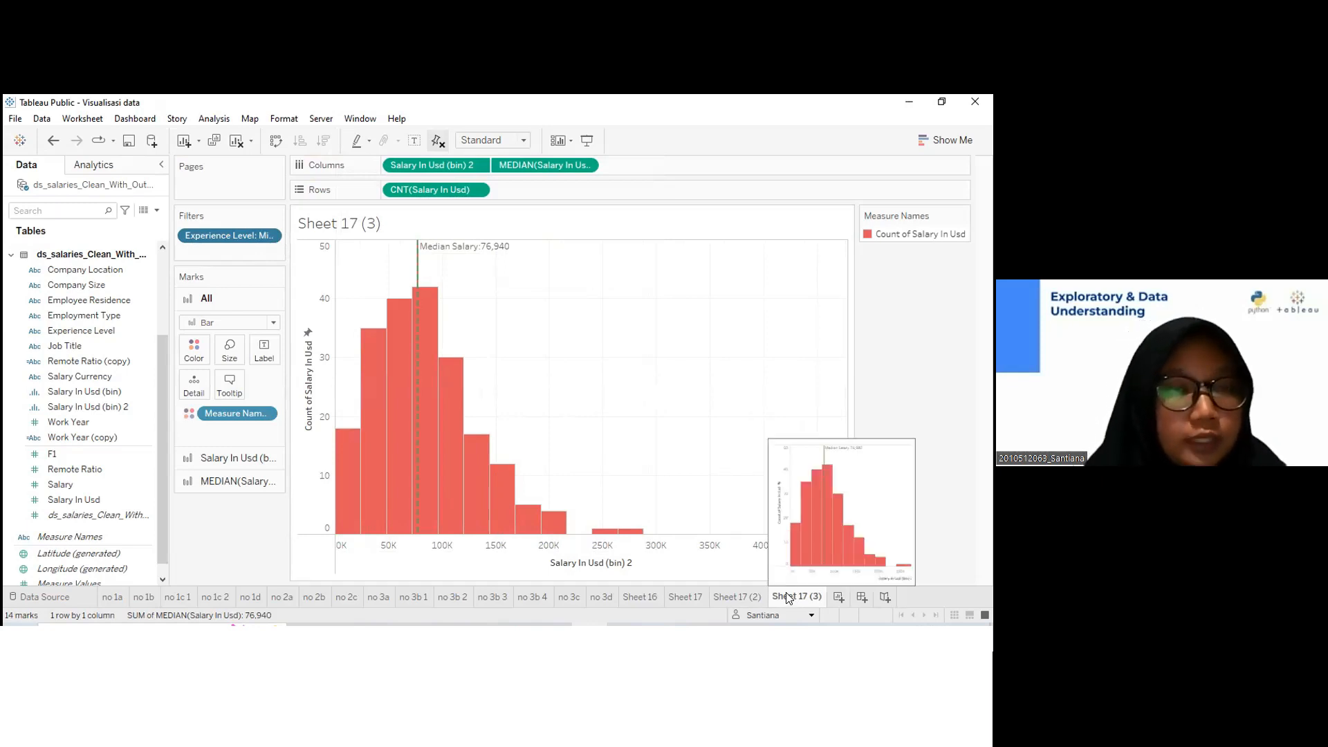
{"action": "right_click", "coordinate": [789, 598]}
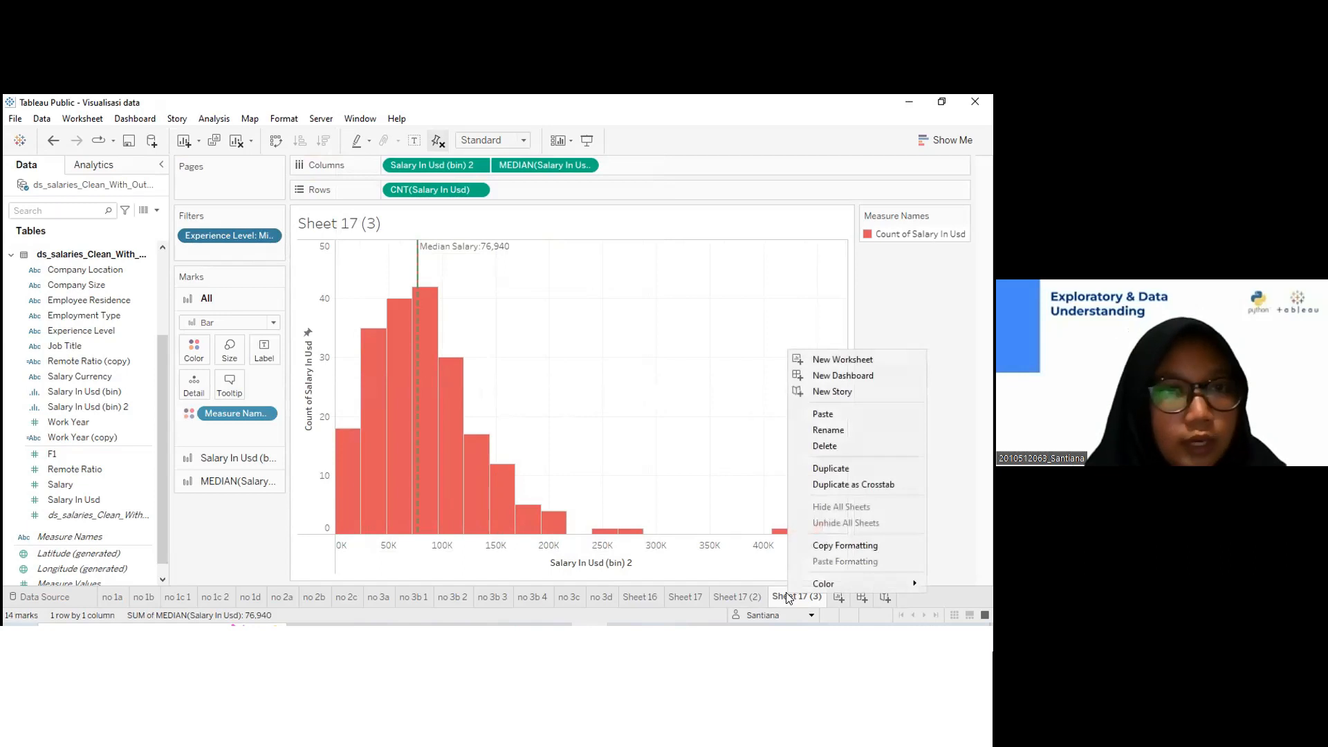
{"action": "left_click", "coordinate": [817, 473]}
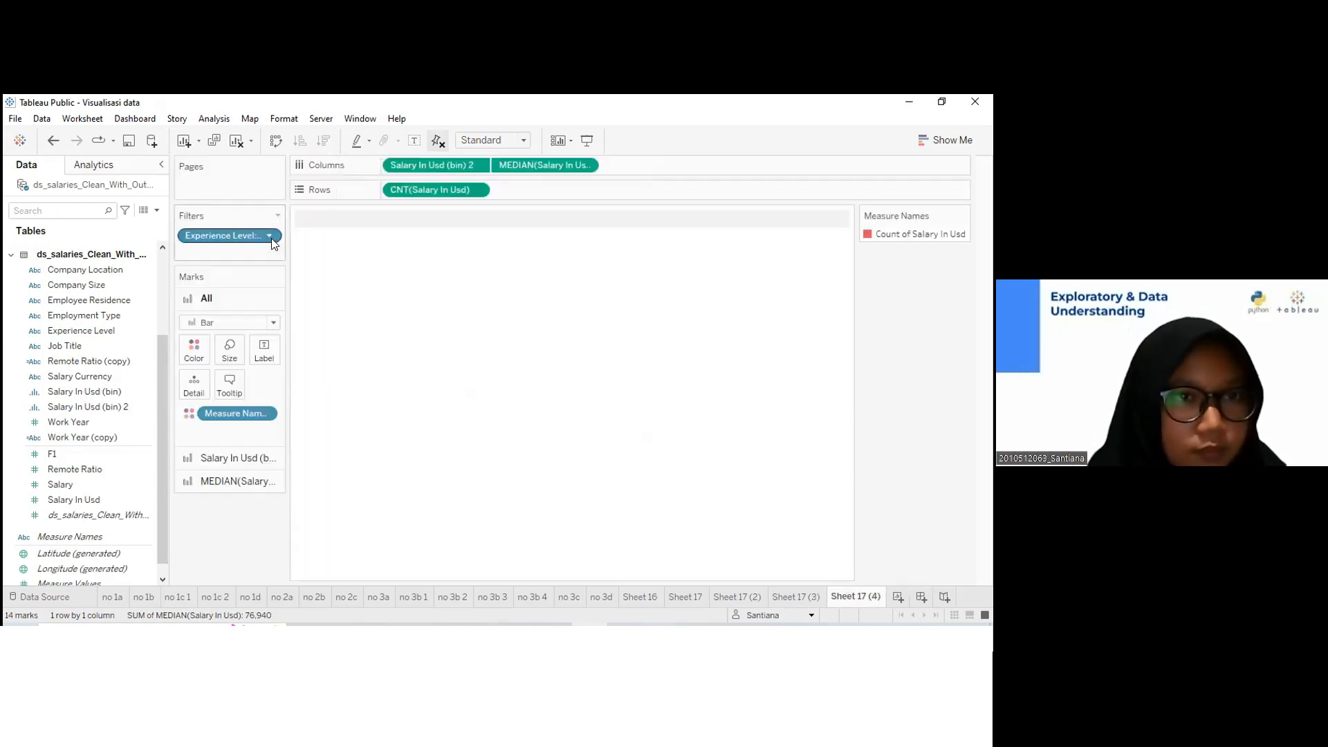
{"action": "left_click", "coordinate": [269, 238]}
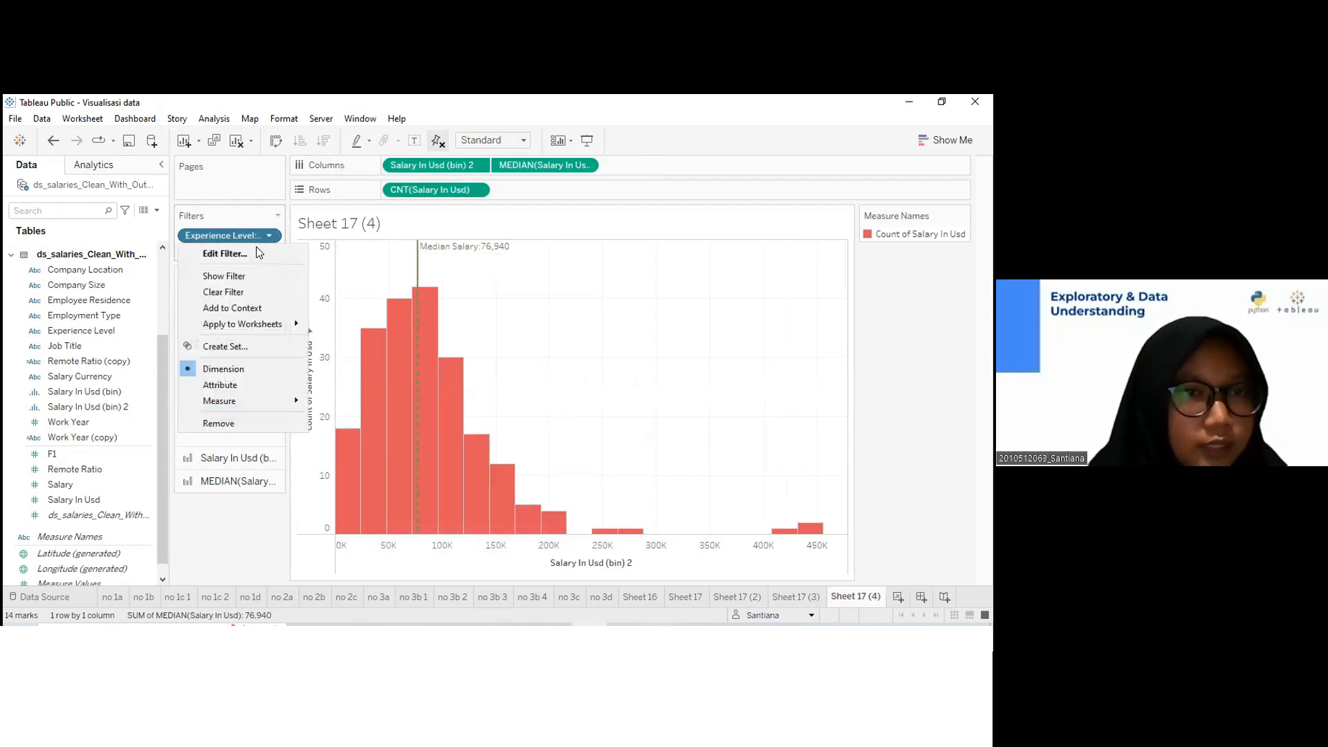
{"action": "left_click", "coordinate": [255, 253]}
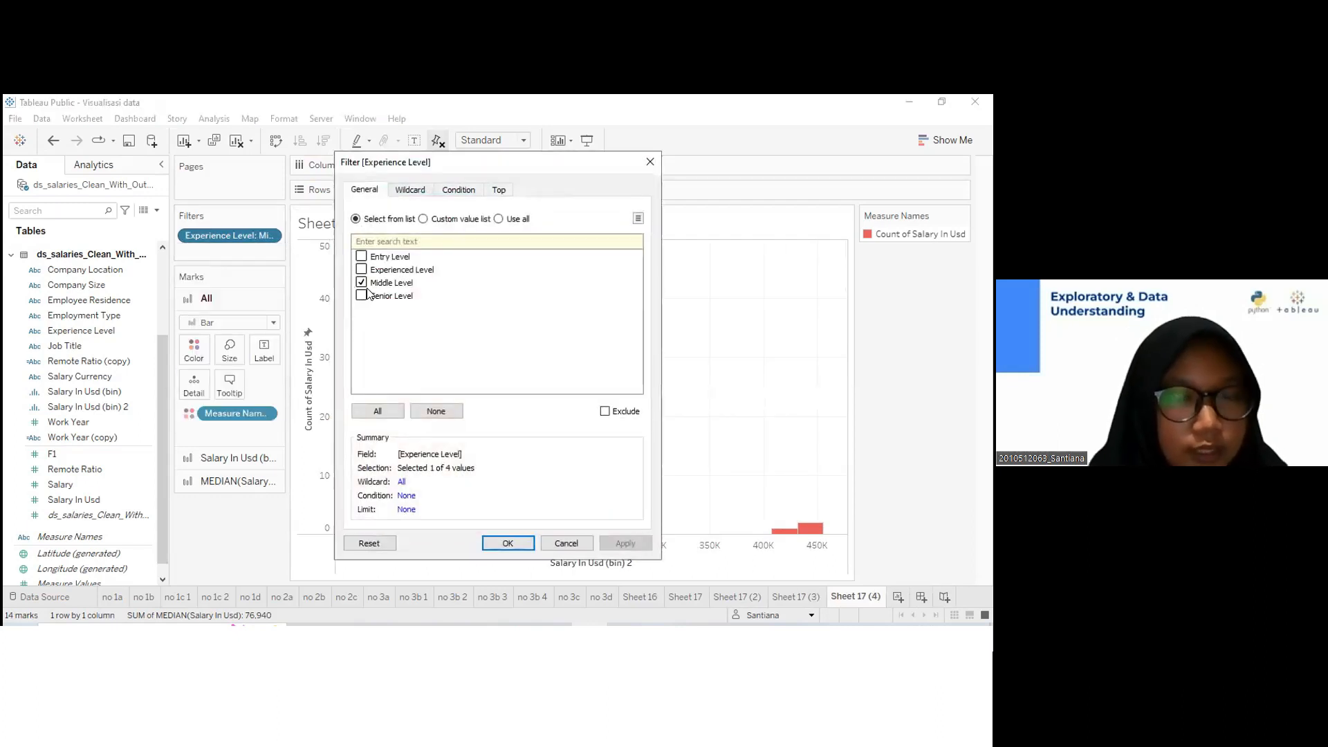
{"action": "left_click", "coordinate": [361, 282]}
{"action": "left_click", "coordinate": [361, 296]}
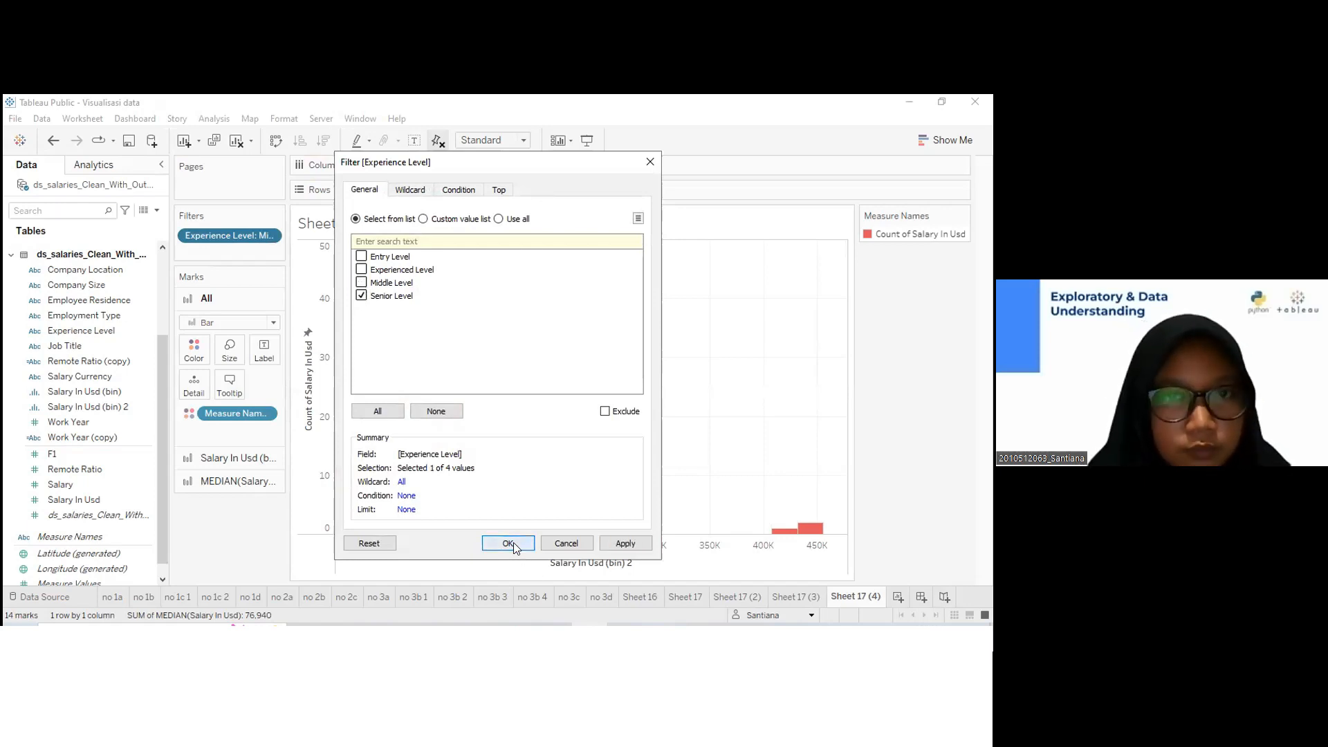
{"action": "left_click", "coordinate": [512, 545]}
{"action": "mouse_move", "coordinate": [492, 400]}
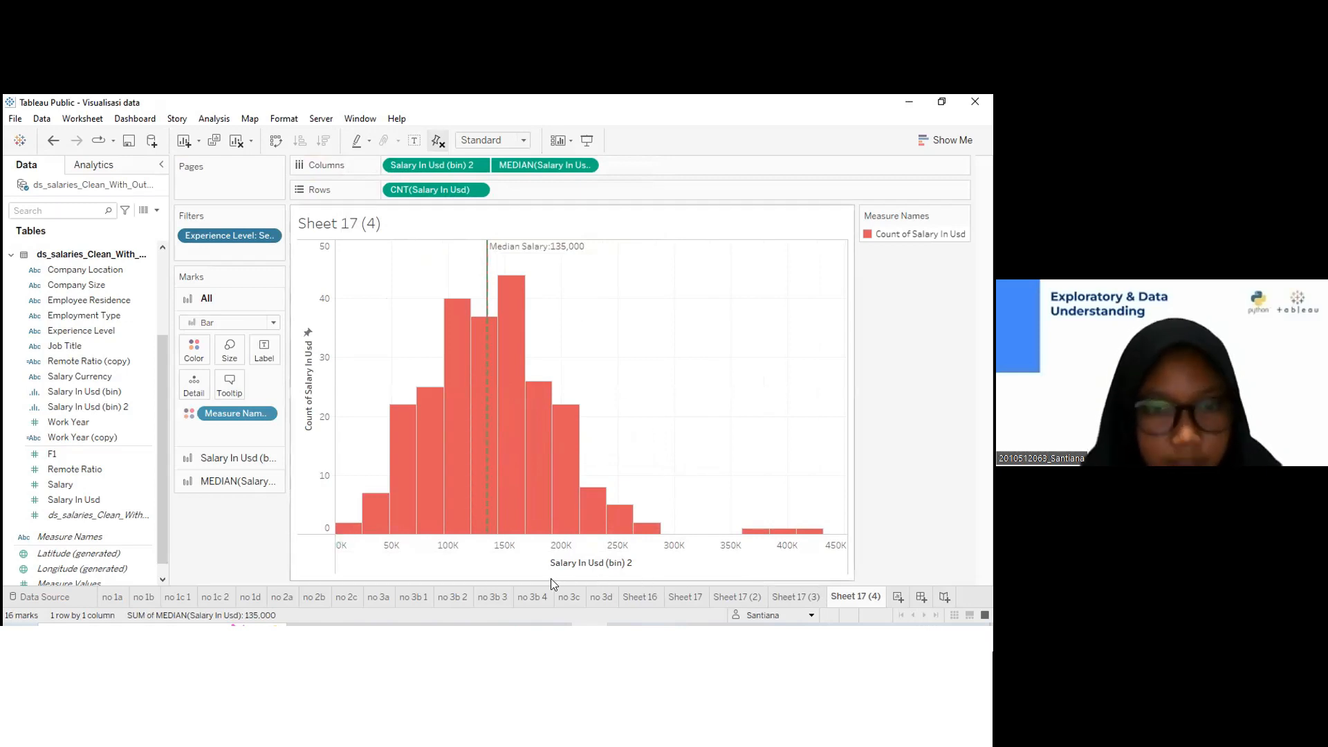
After checking sheet no 3c, create a new worksheet with Employment Type in columns and Salary In Usd as a dimension in rows
{"action": "left_click", "coordinate": [544, 596]}
{"action": "left_click", "coordinate": [569, 596]}
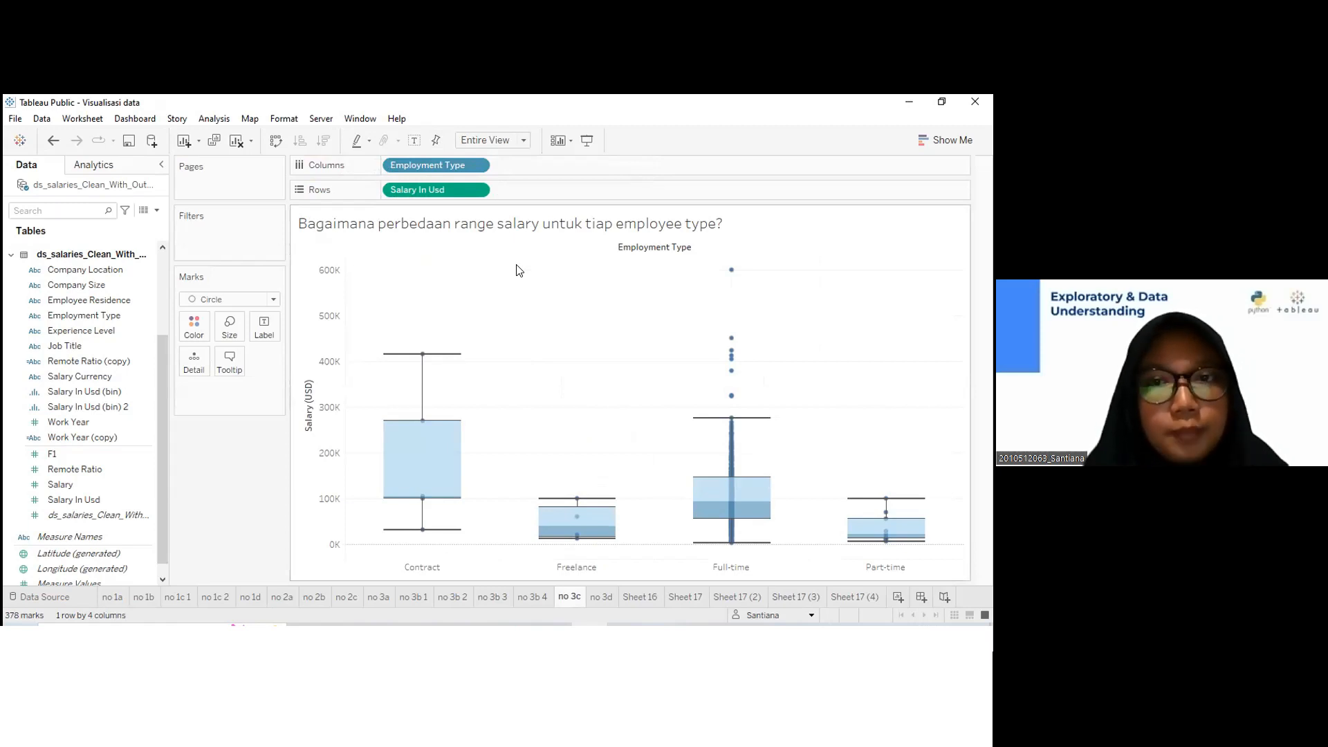
{"action": "left_click", "coordinate": [896, 597]}
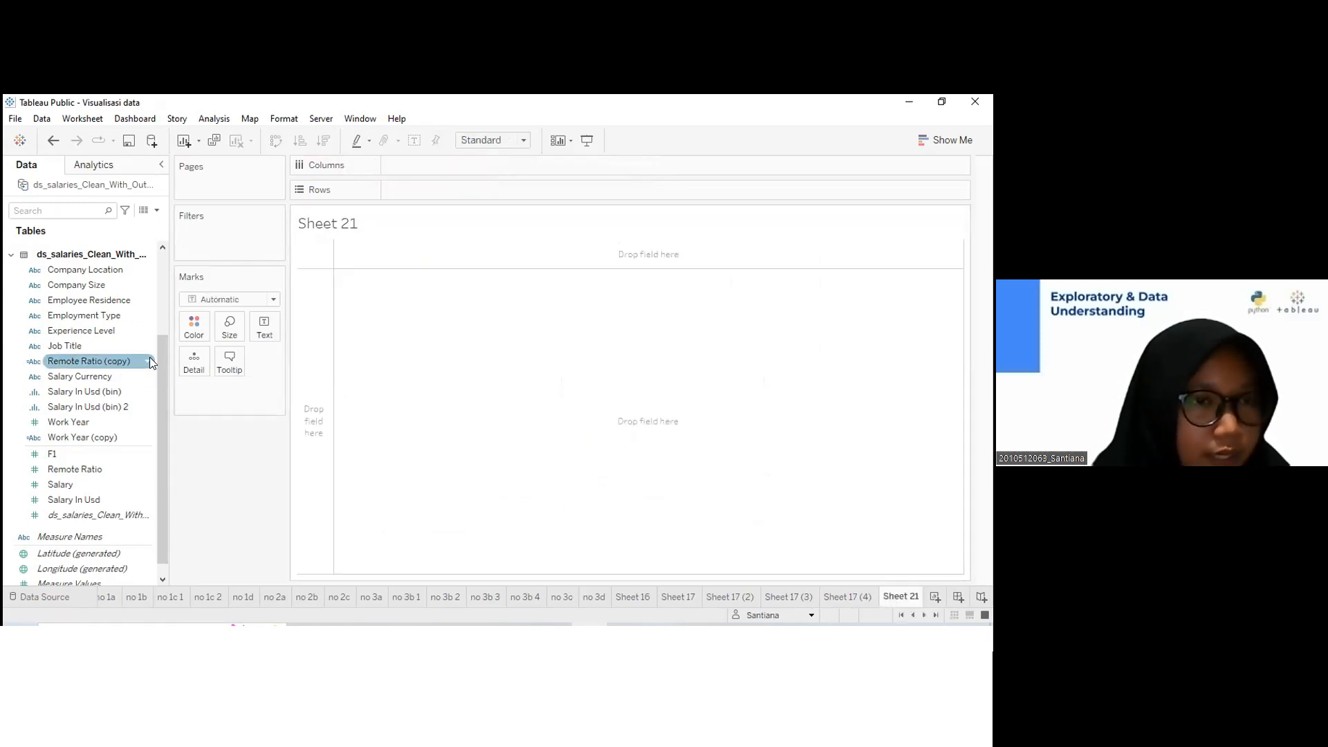
{"action": "left_click_drag", "start_coordinate": [70, 316], "coordinate": [409, 168]}
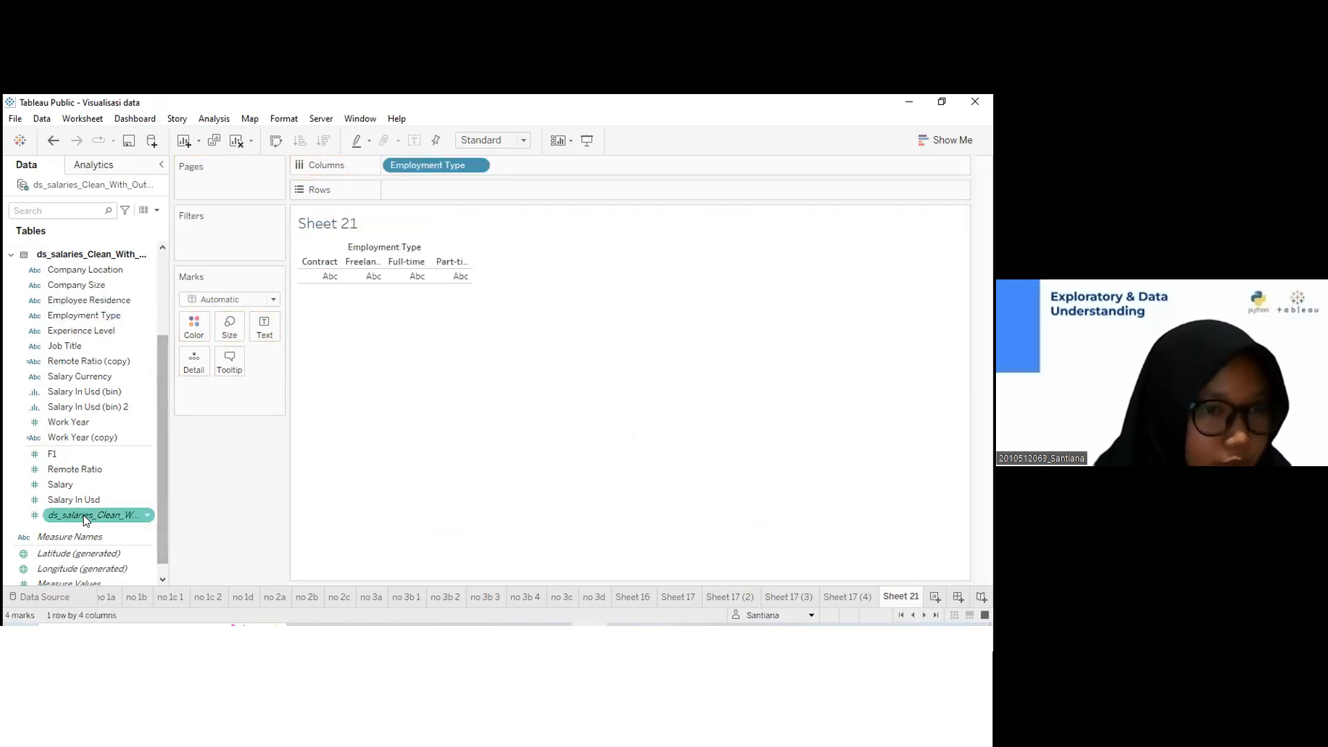
{"action": "left_click_drag", "start_coordinate": [69, 500], "coordinate": [462, 190]}
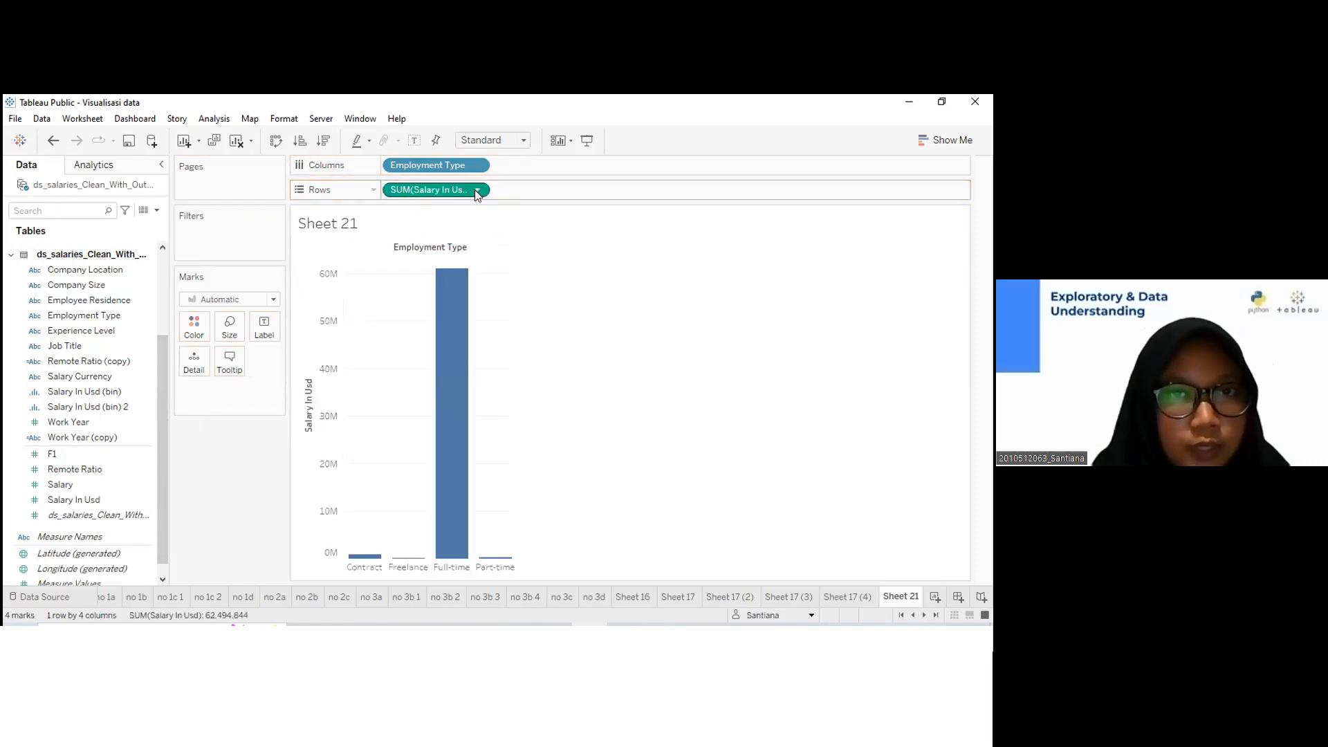
{"action": "left_click", "coordinate": [475, 191]}
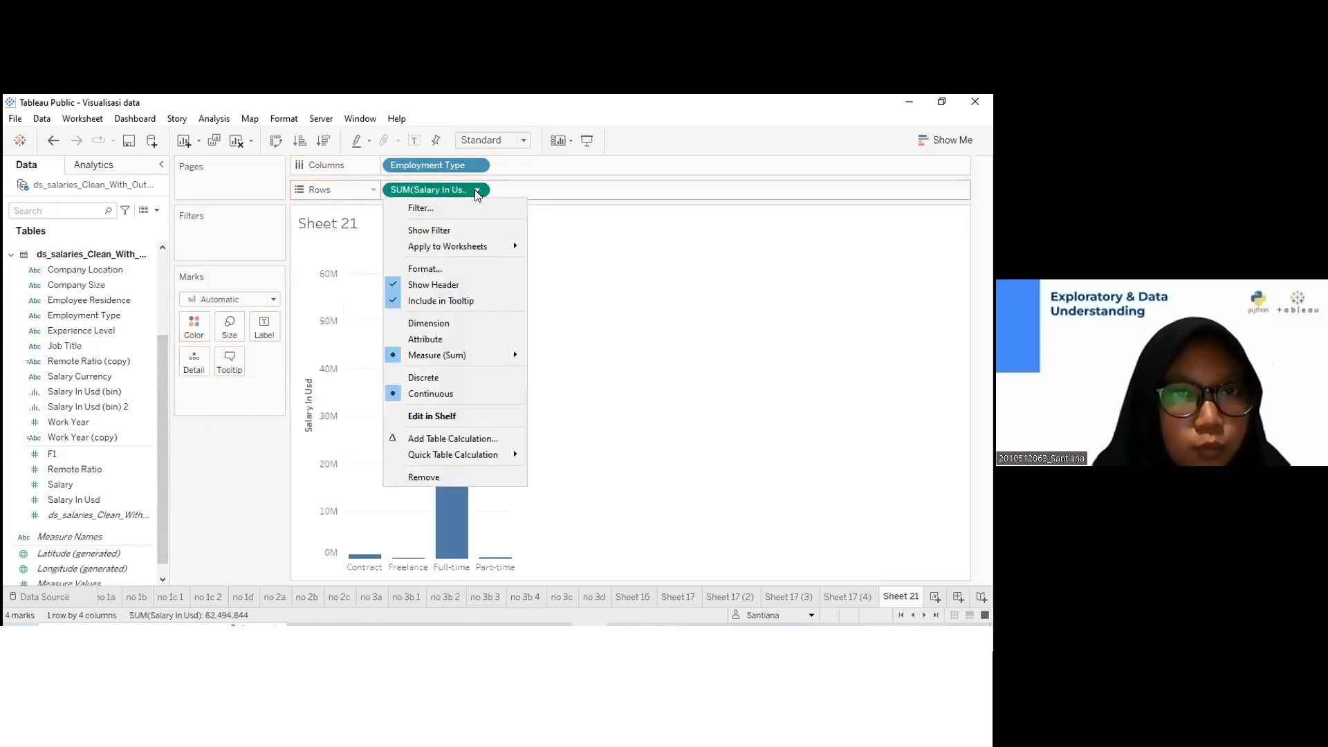
{"action": "left_click", "coordinate": [423, 324]}
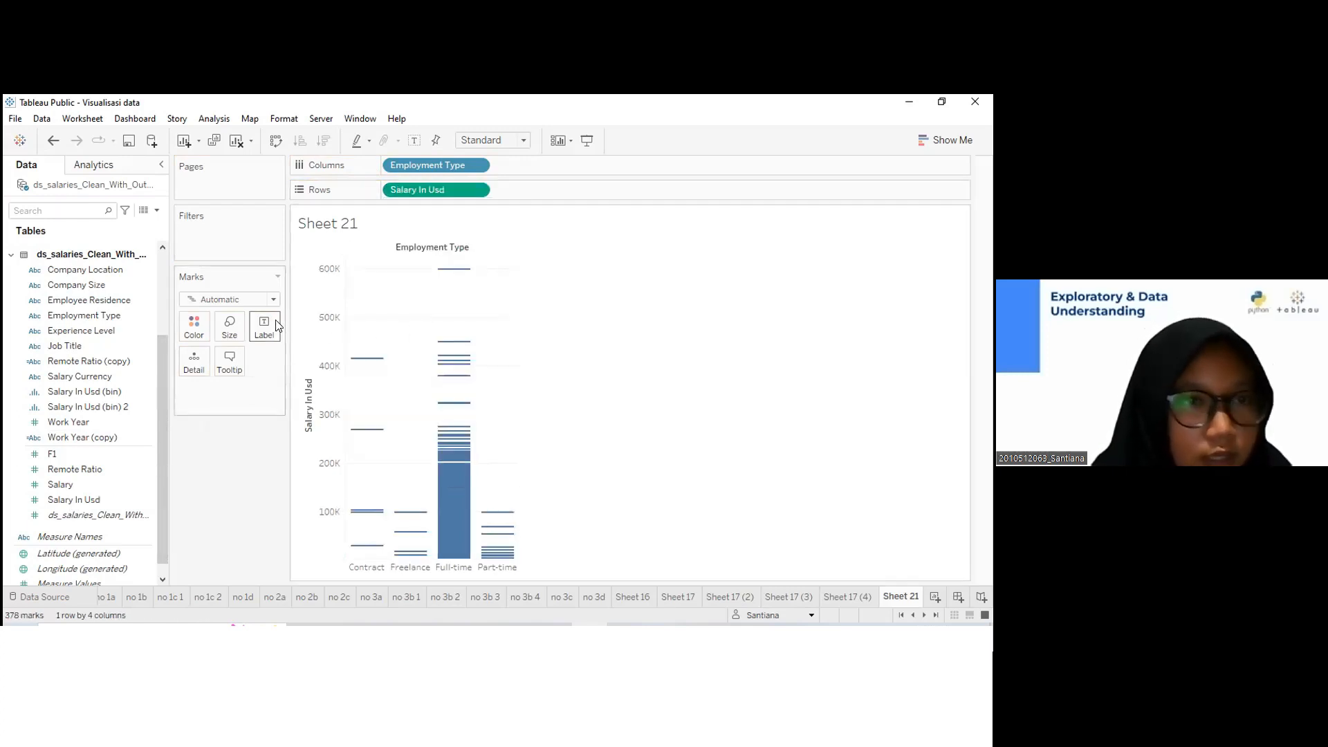
Show the salary marks as circles at the smallest size and fit the chart to Entire View
{"action": "left_click", "coordinate": [254, 299]}
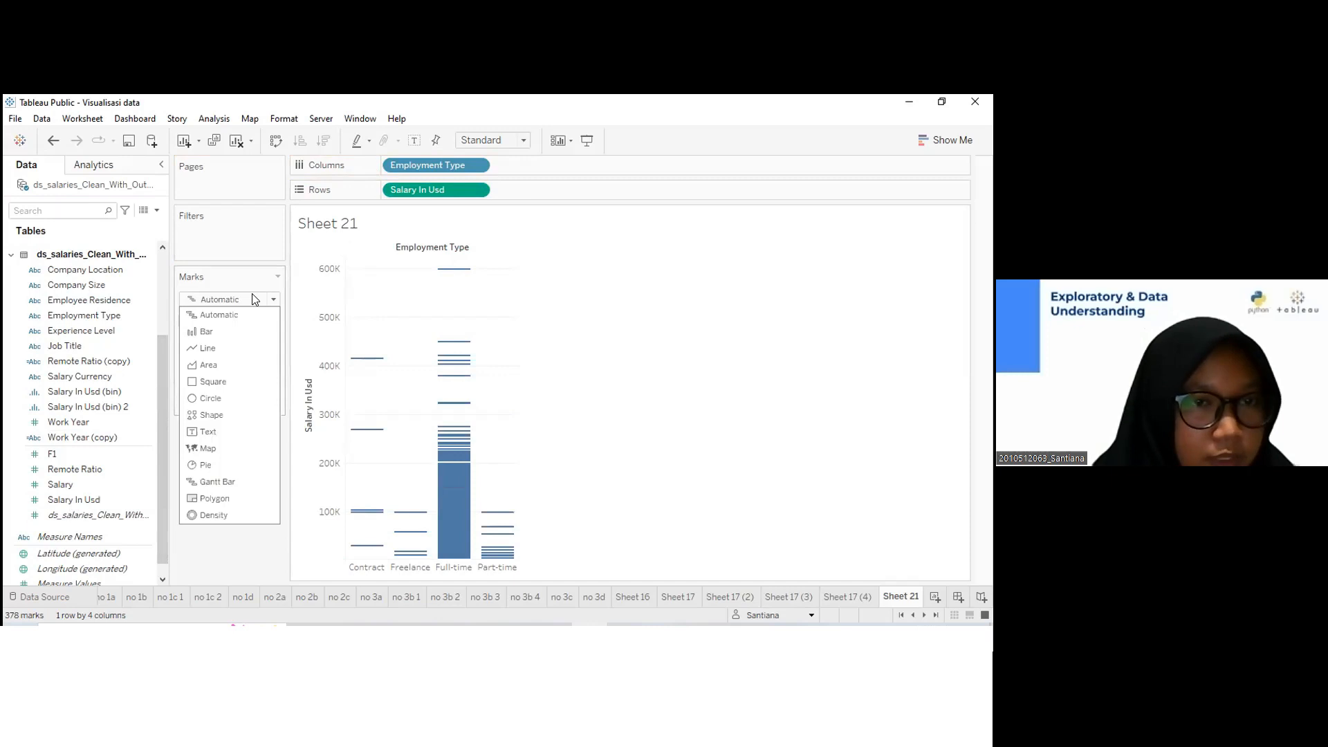
{"action": "left_click", "coordinate": [231, 399]}
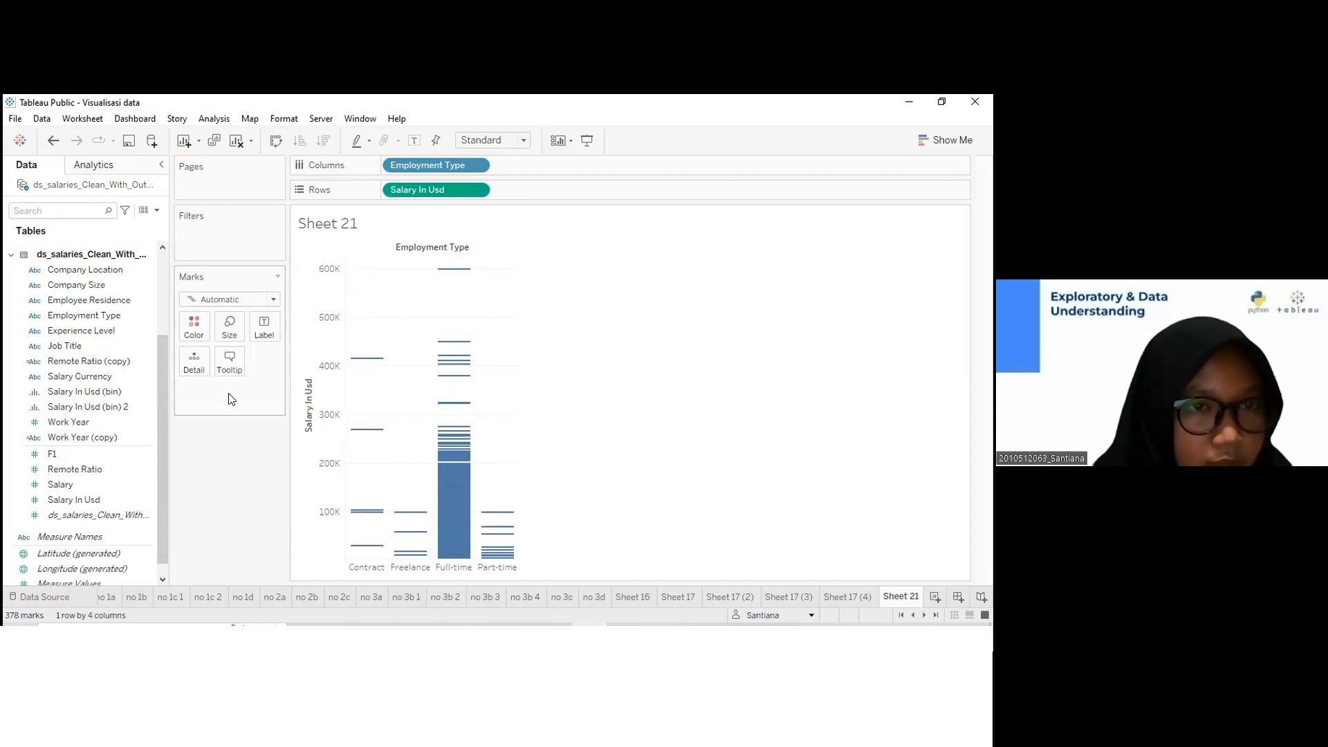
{"action": "left_click_drag", "start_coordinate": [255, 362], "coordinate": [225, 360]}
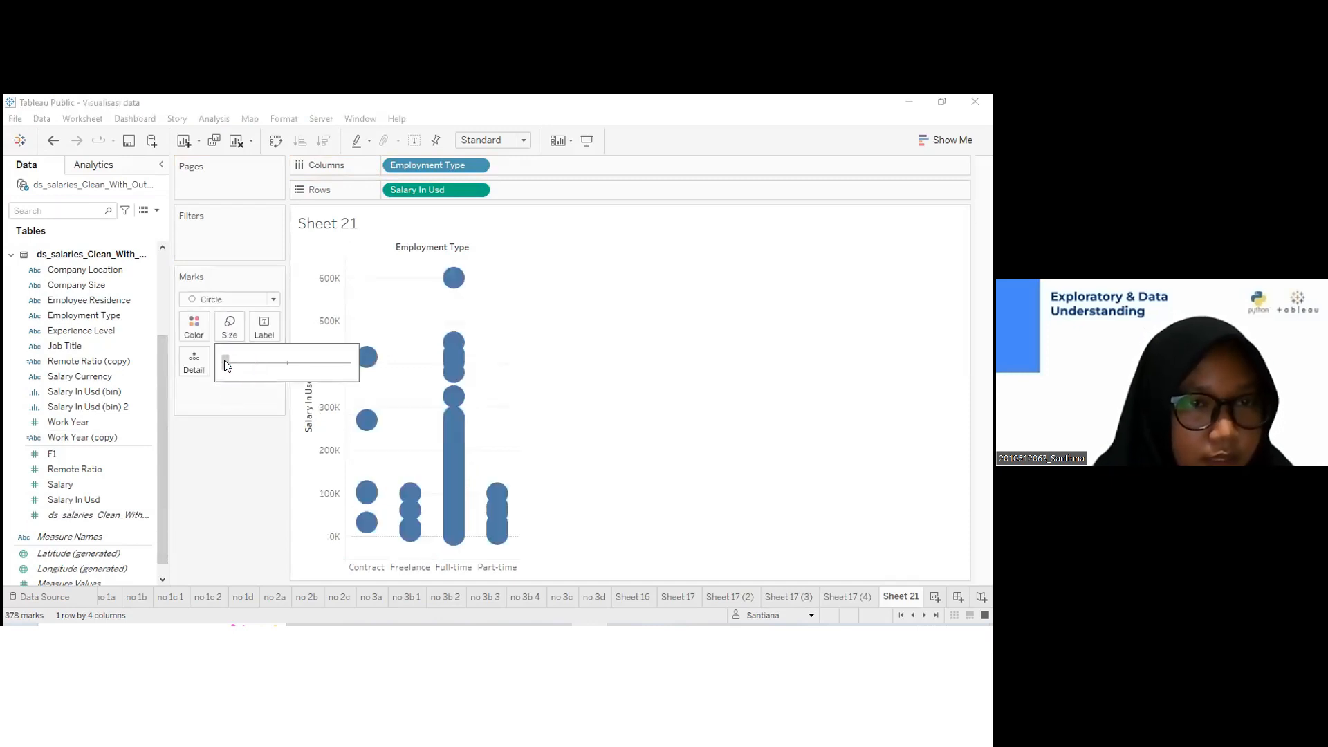
{"action": "left_click", "coordinate": [499, 140]}
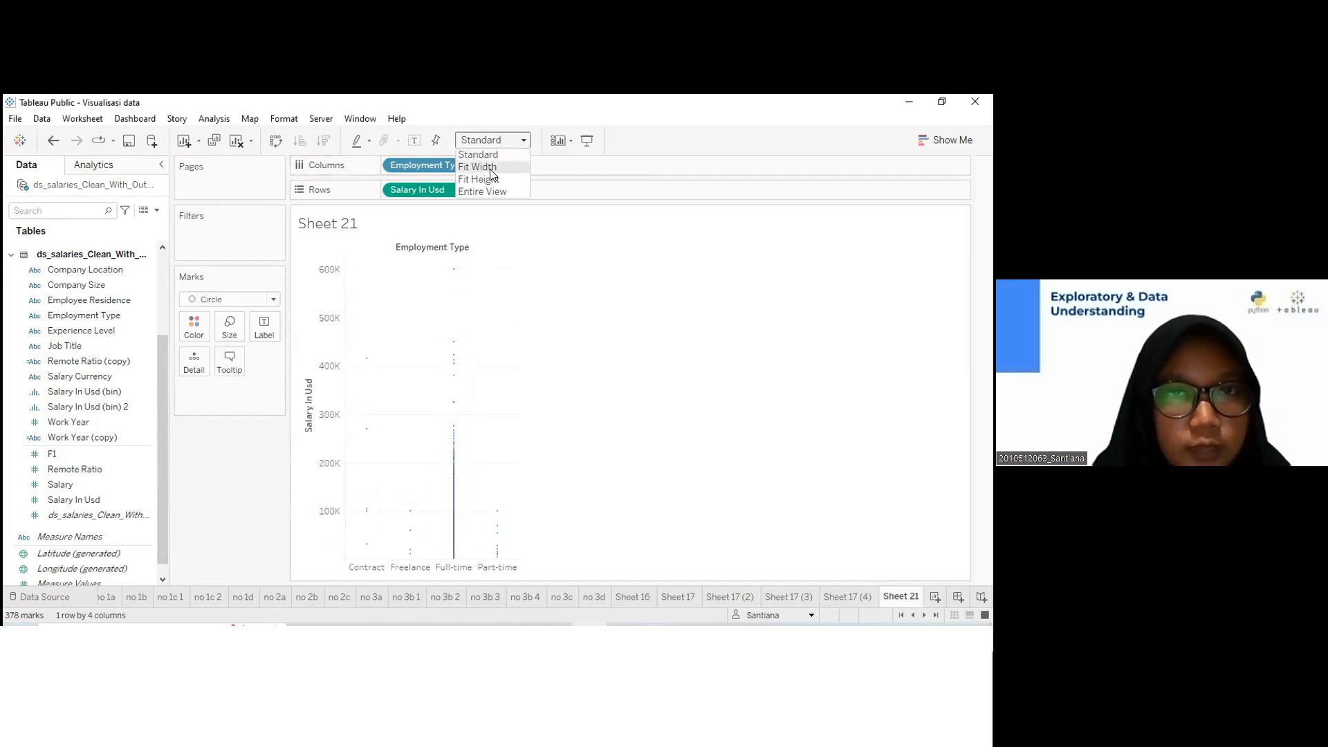
{"action": "left_click", "coordinate": [487, 191]}
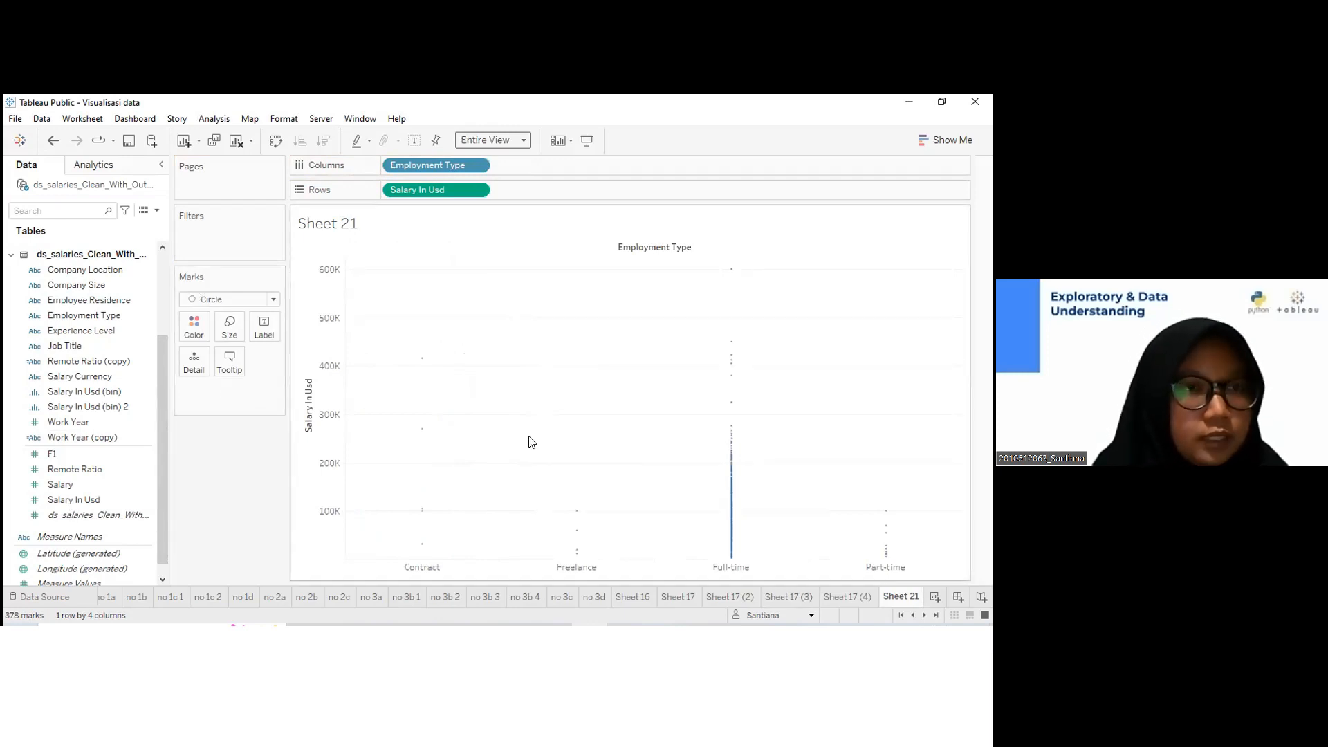
Add a box plot to the salary chart with a blue fill and hide the underlying marks except outliers
{"action": "left_click", "coordinate": [88, 166]}
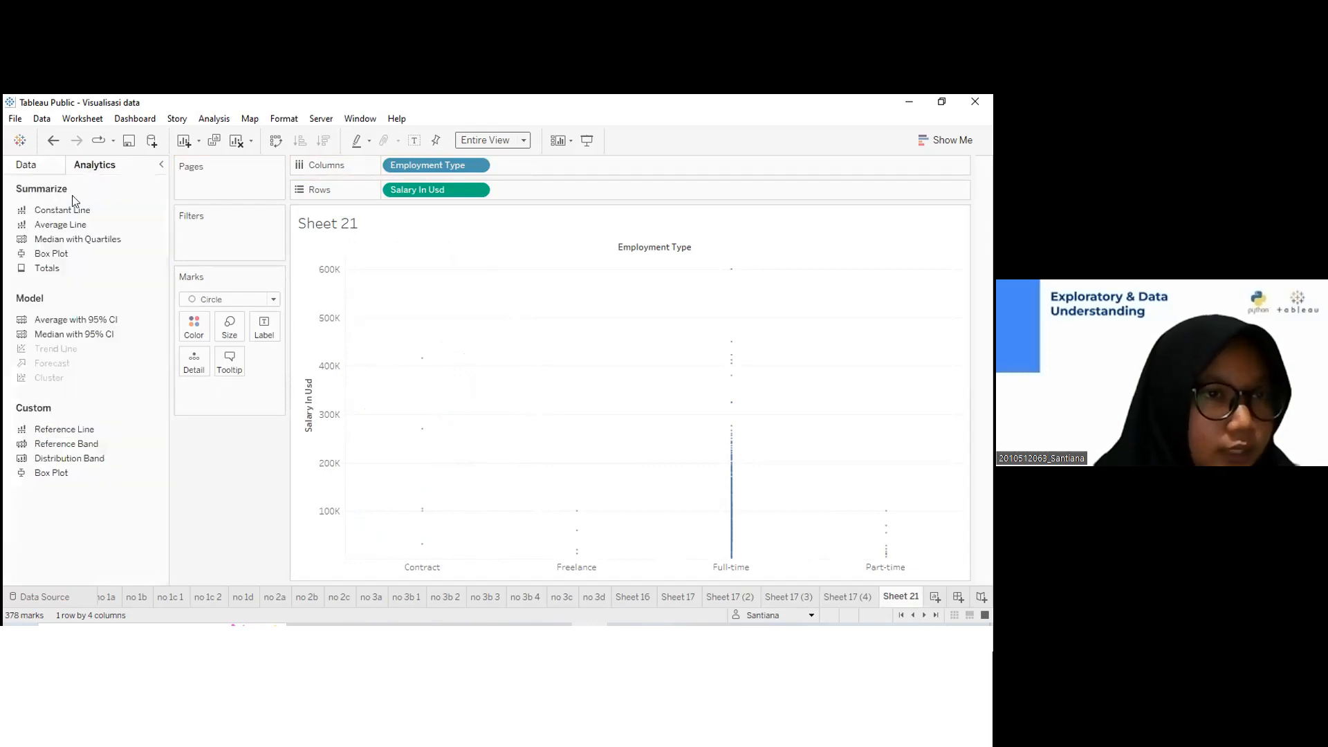
{"action": "mouse_move", "coordinate": [52, 255]}
{"action": "left_mouse_down"}
{"action": "mouse_move", "coordinate": [228, 243]}
{"action": "mouse_move", "coordinate": [439, 269]}
{"action": "mouse_move", "coordinate": [423, 265]}
{"action": "left_mouse_up"}
{"action": "mouse_move", "coordinate": [401, 432]}
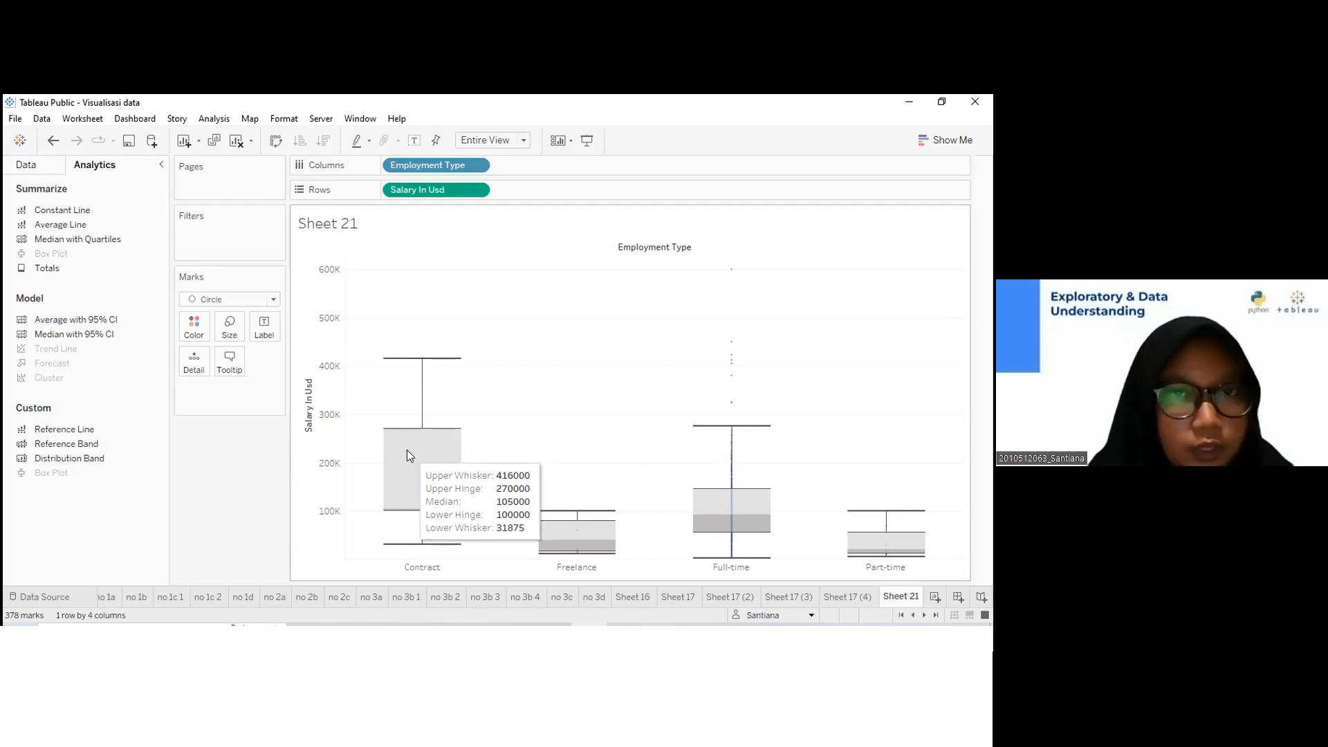
{"action": "right_click", "coordinate": [407, 450]}
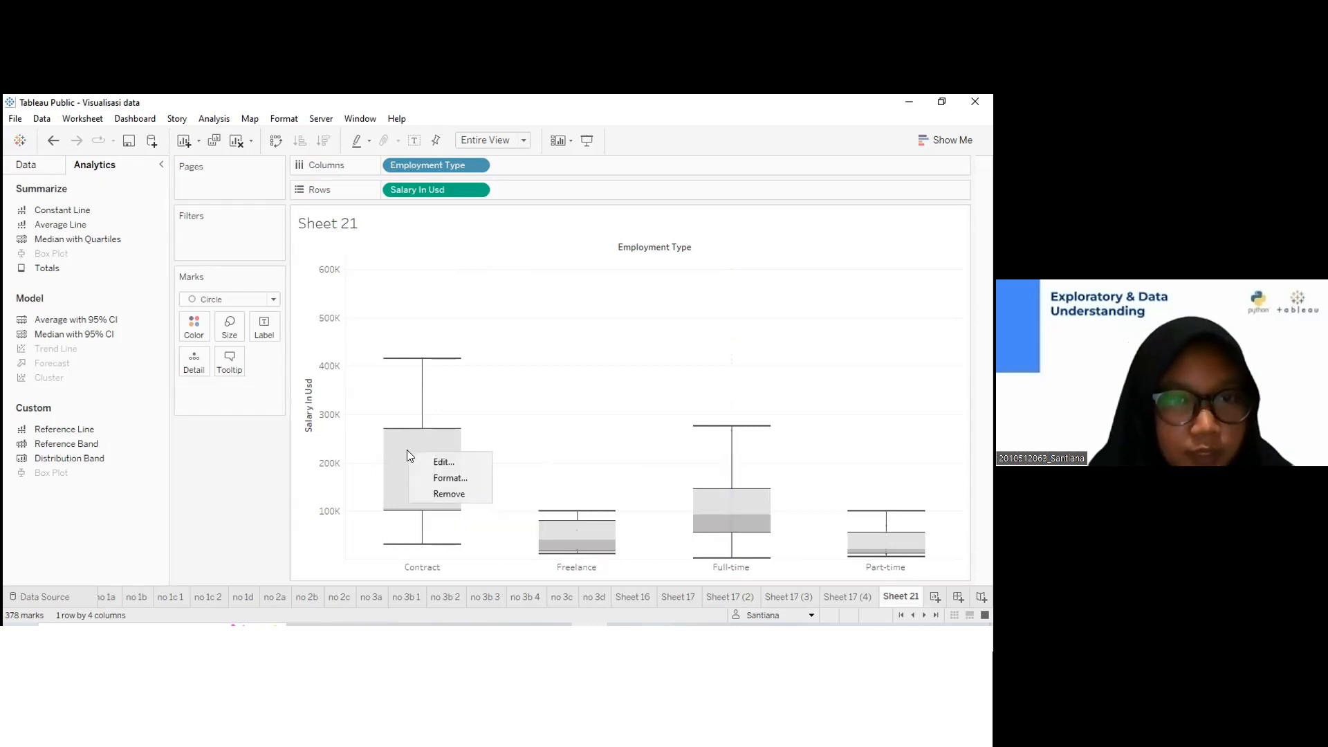
{"action": "left_click", "coordinate": [434, 473]}
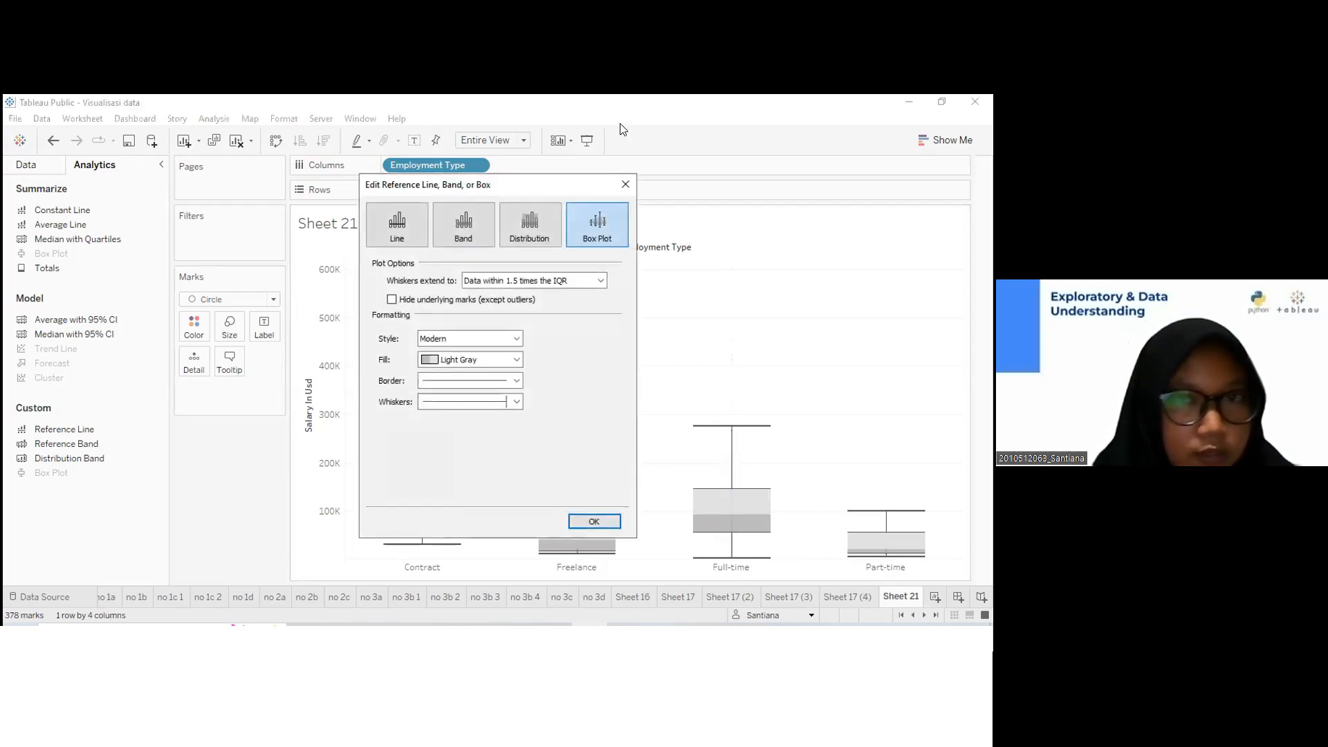
{"action": "left_click", "coordinate": [515, 359]}
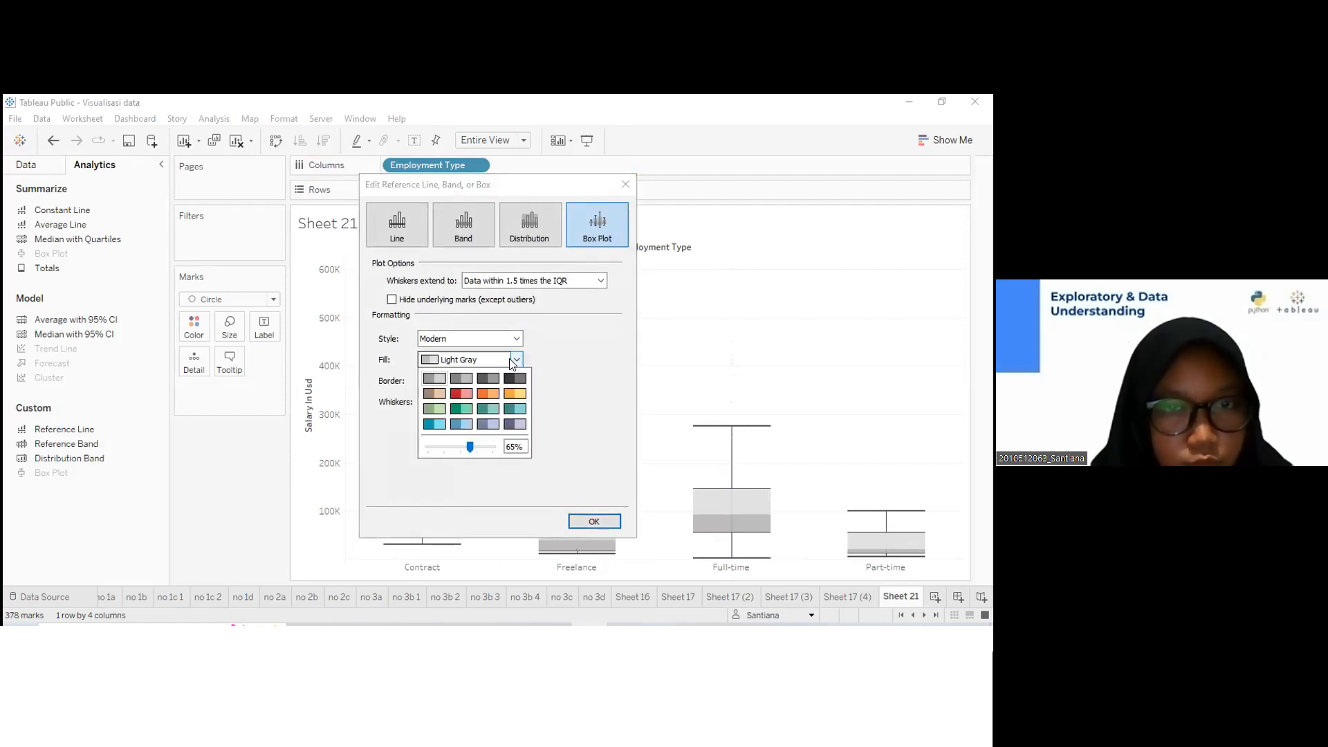
{"action": "left_click", "coordinate": [460, 423]}
{"action": "left_click", "coordinate": [392, 300]}
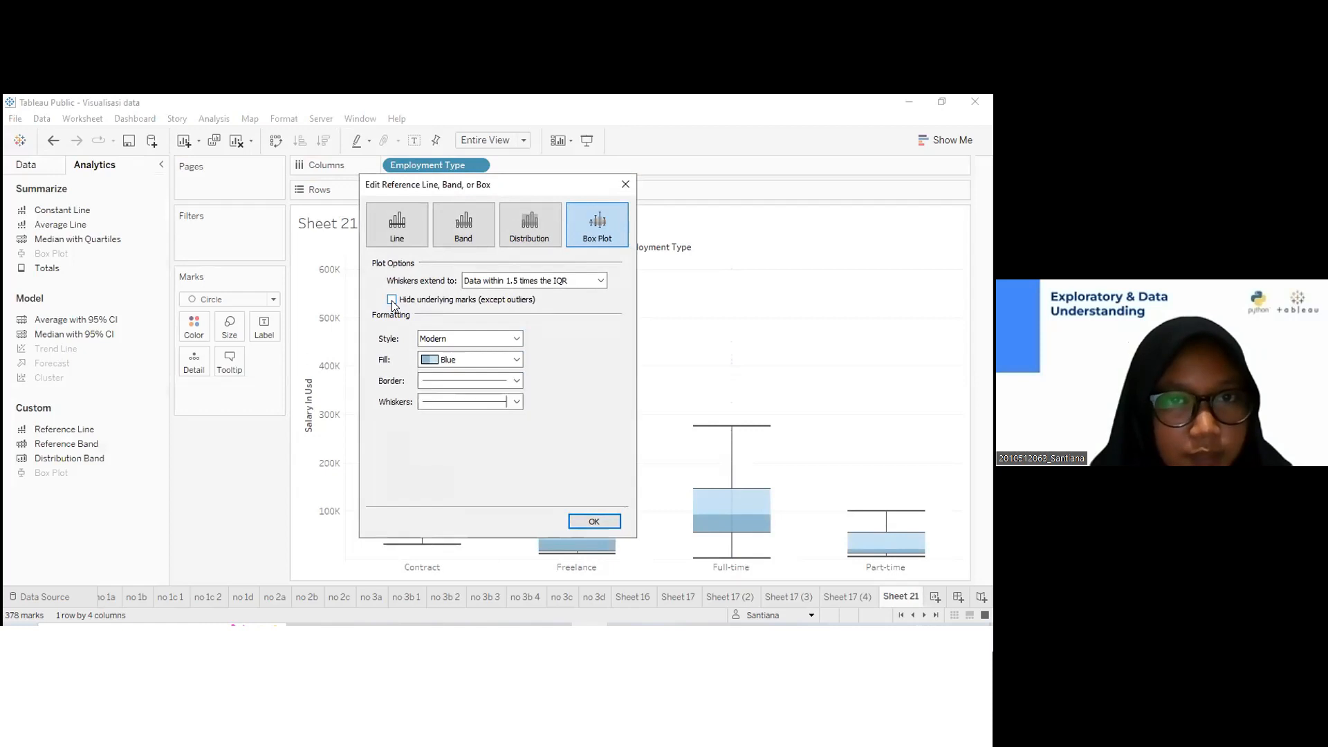
{"action": "left_click", "coordinate": [593, 521]}
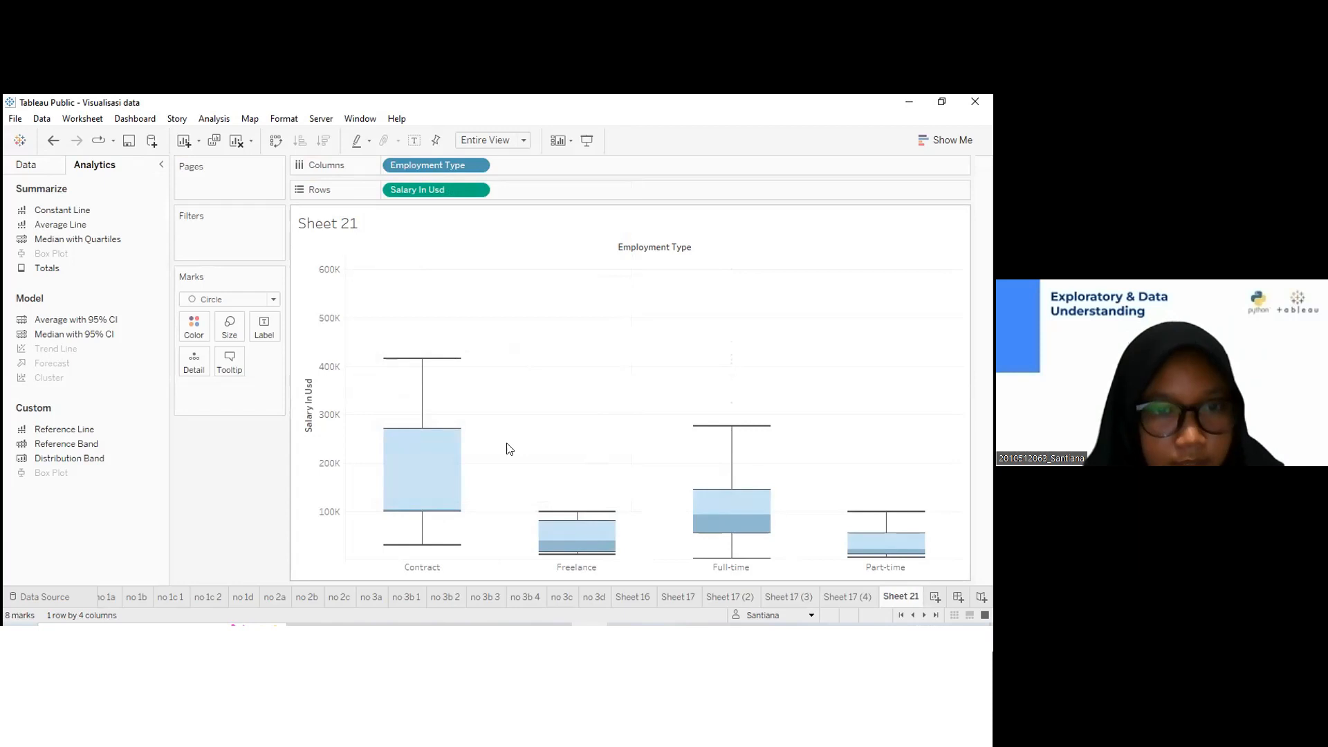
Examine the quartile and whisker values of the Contract, Full-time, Freelance and Part-time box plots
{"action": "mouse_move", "coordinate": [444, 467]}
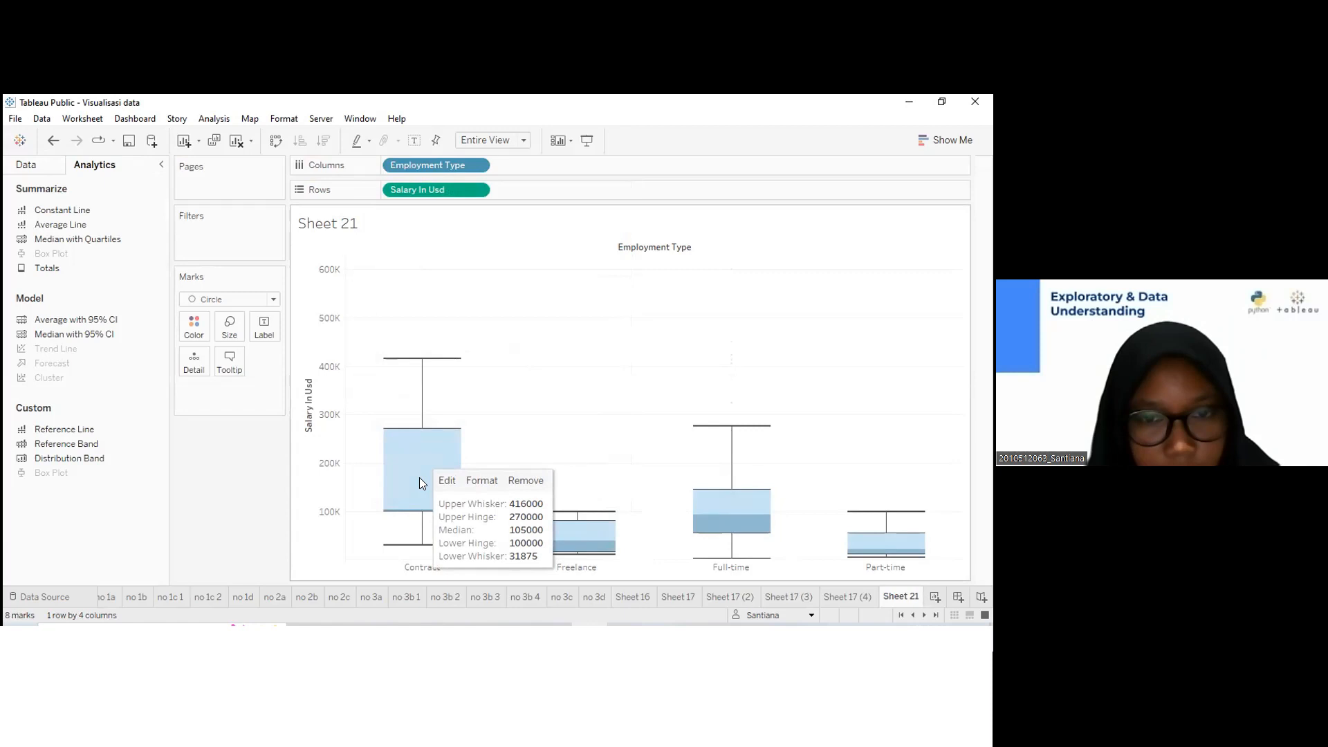
{"action": "mouse_move", "coordinate": [724, 430]}
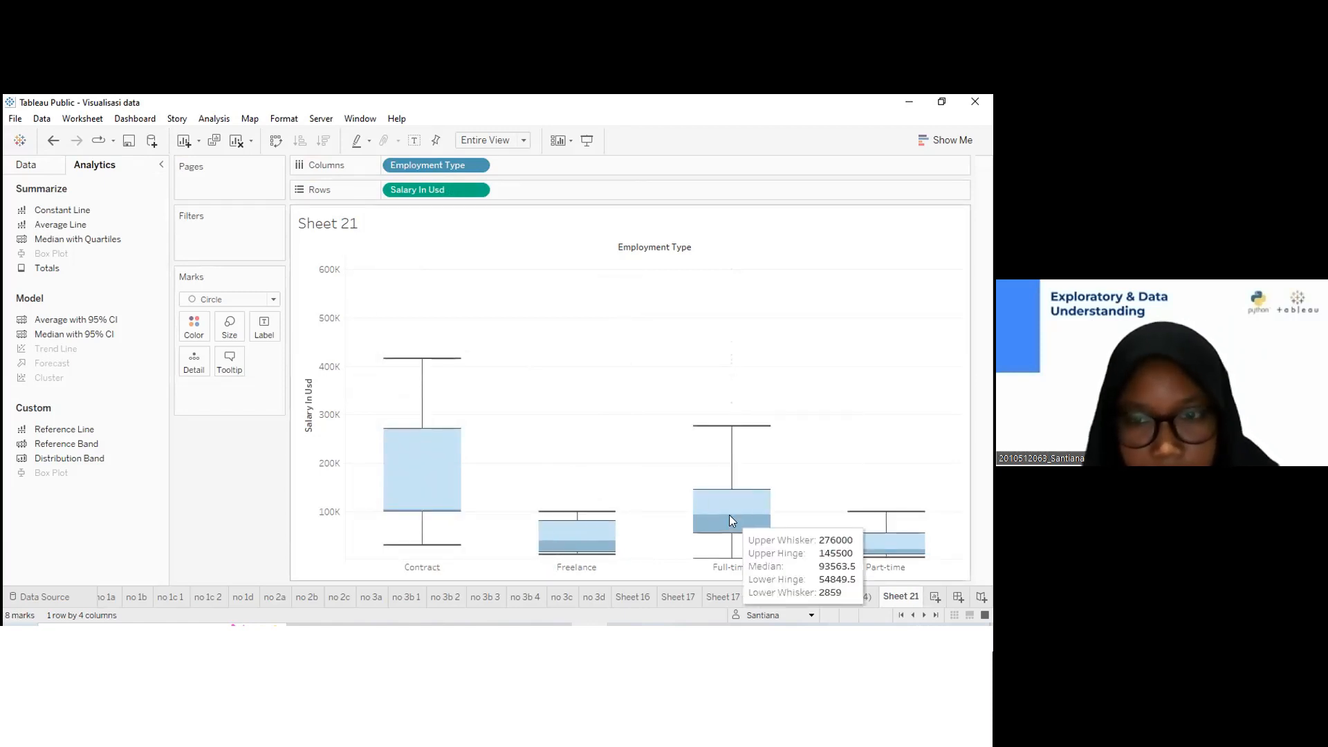
{"action": "mouse_move", "coordinate": [578, 539]}
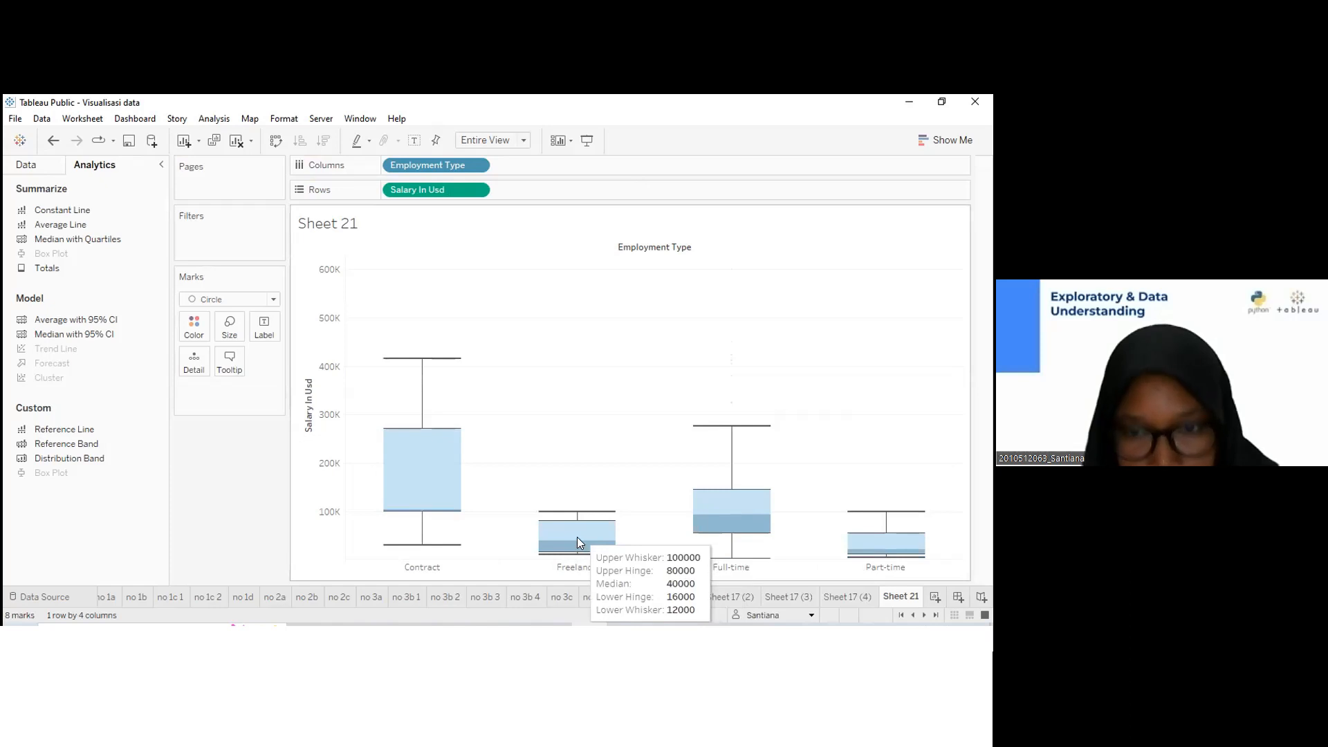
{"action": "mouse_move", "coordinate": [885, 536]}
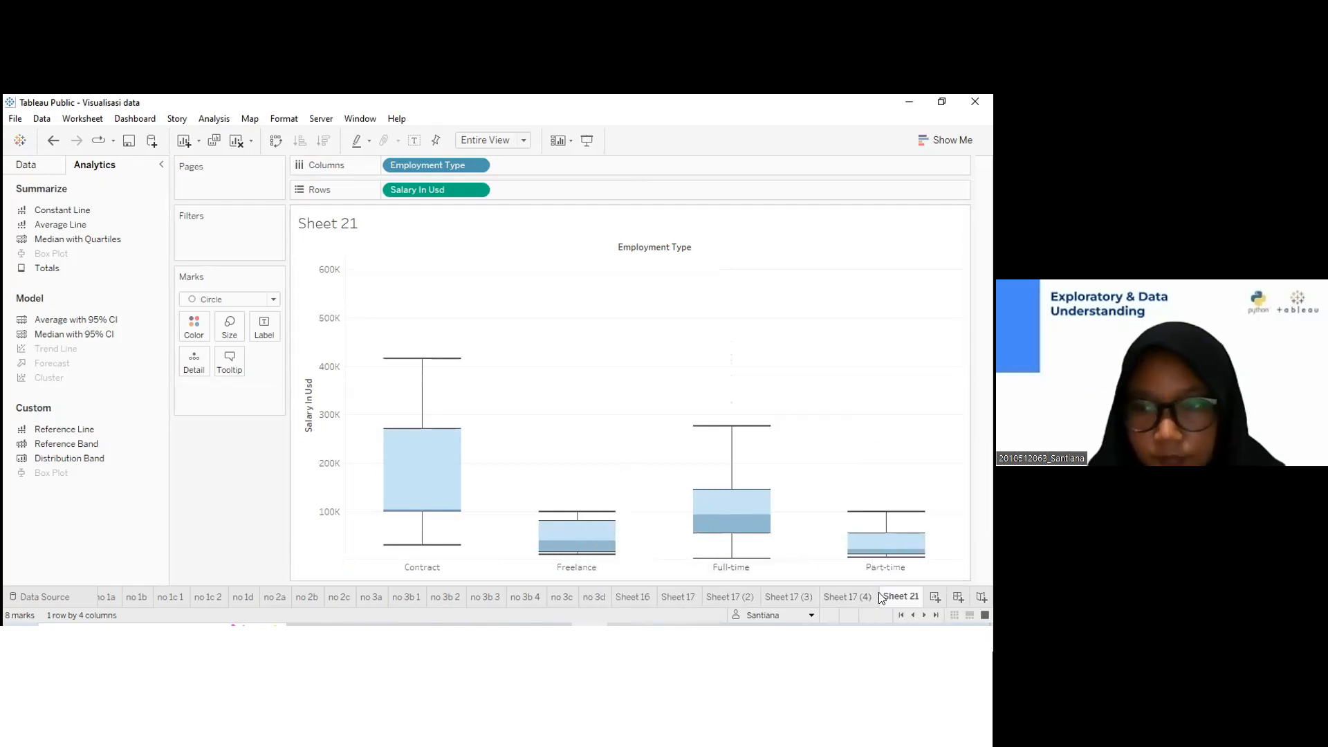
After checking sheet no 3d, create a new worksheet with Employment Type and Experience Level in columns
{"action": "left_click", "coordinate": [598, 592]}
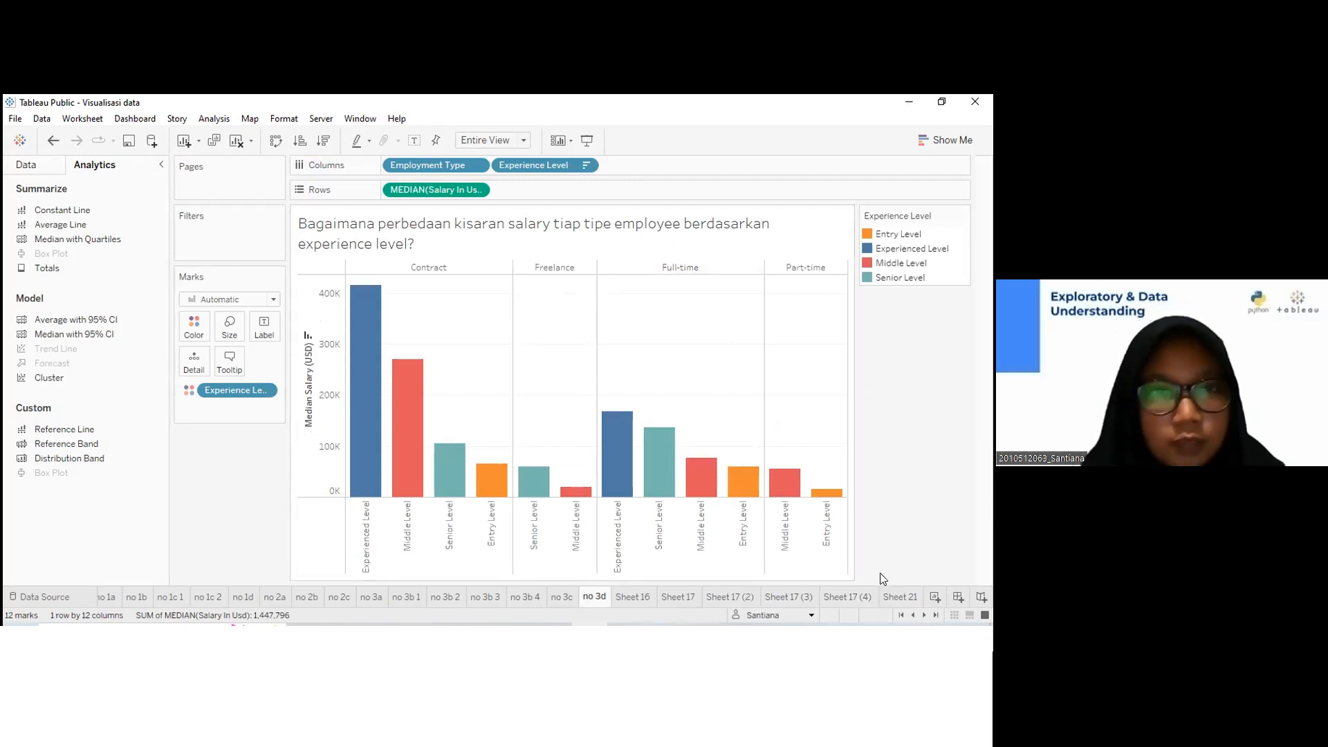
{"action": "mouse_move", "coordinate": [673, 490]}
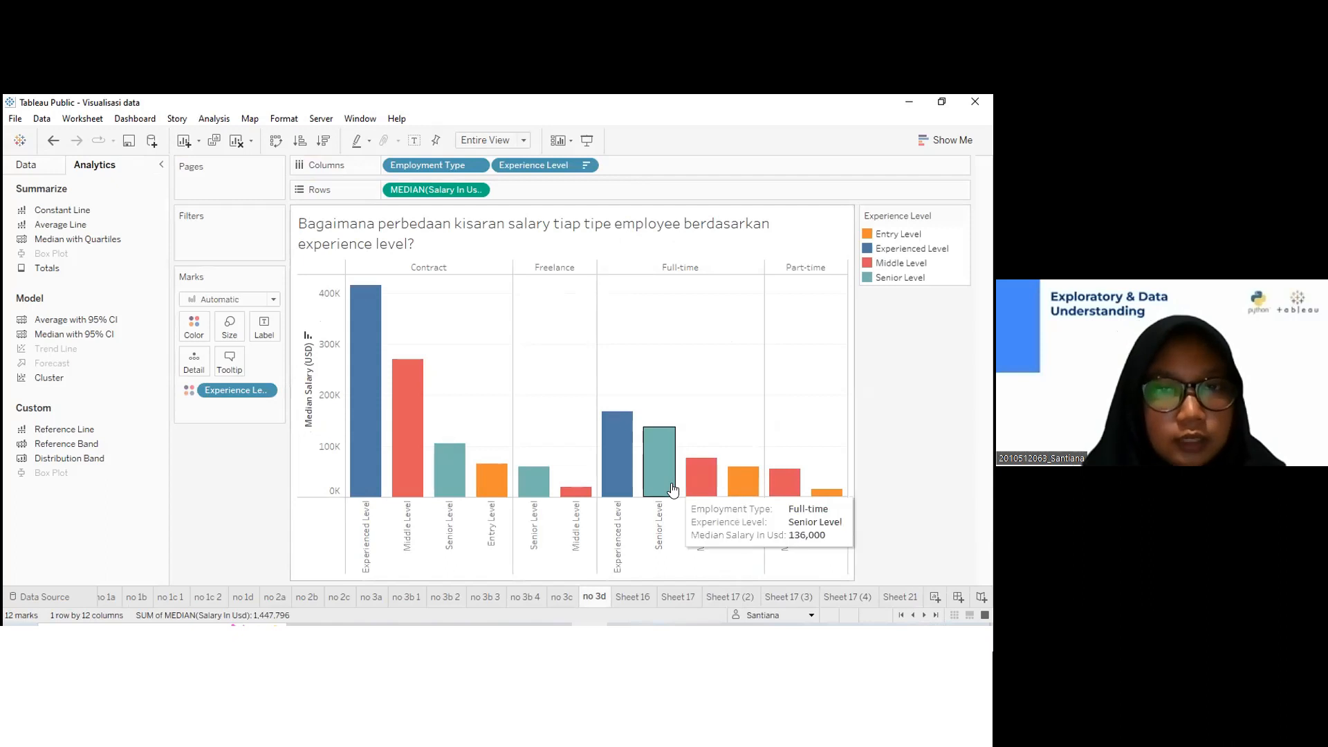
{"action": "left_click", "coordinate": [934, 597]}
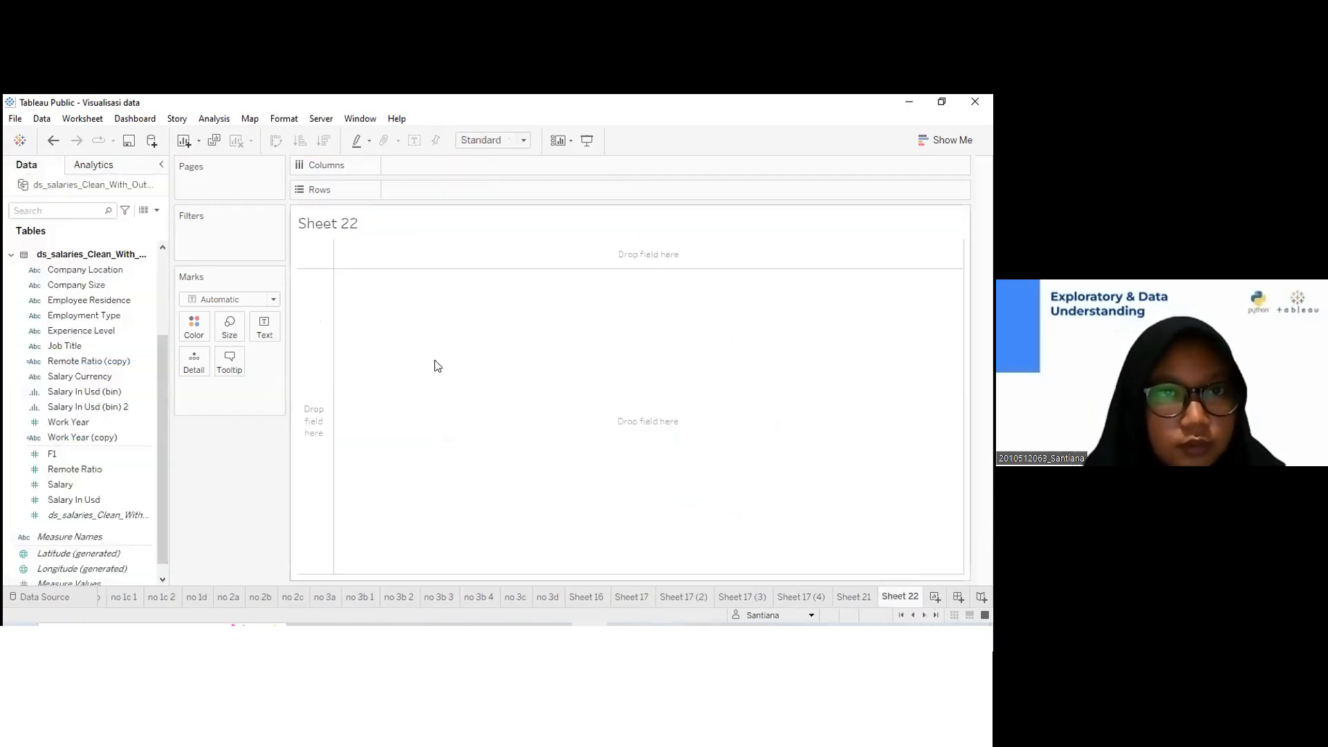
{"action": "left_click", "coordinate": [61, 316]}
{"action": "left_click_drag", "start_coordinate": [61, 318], "coordinate": [400, 164]}
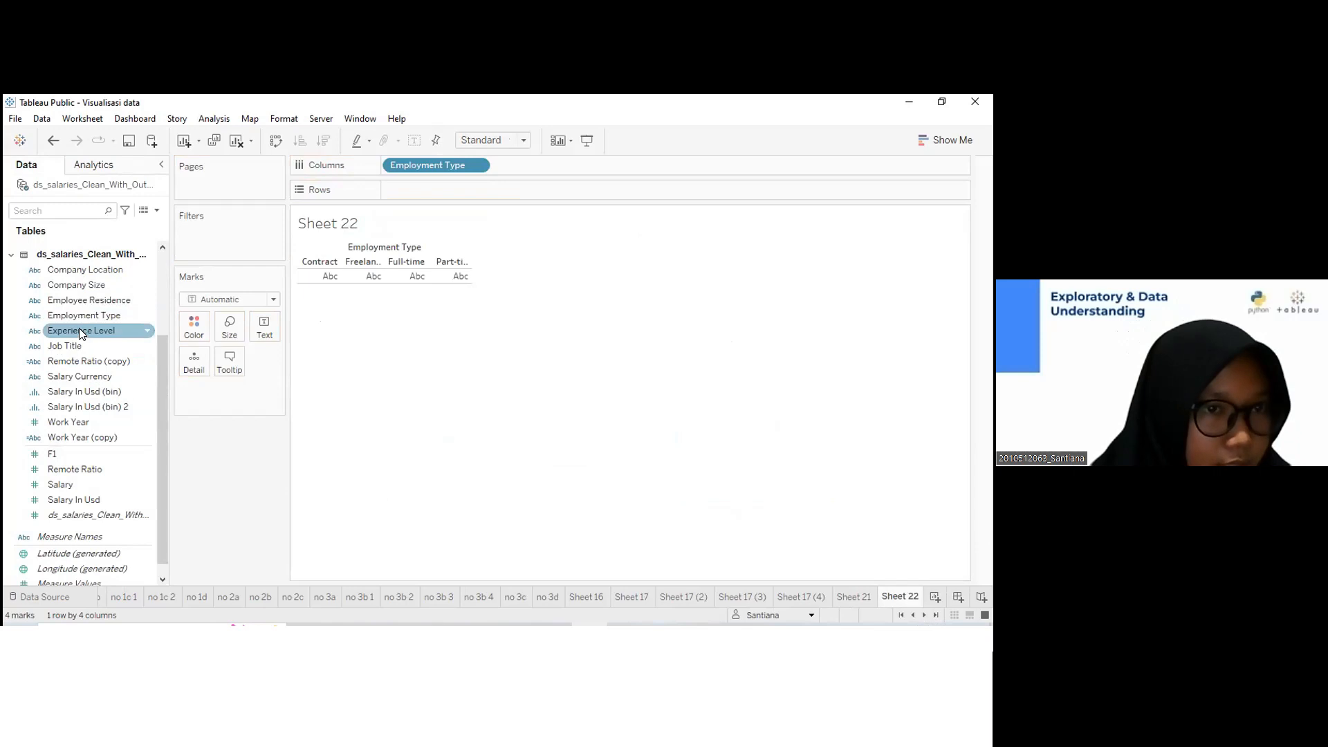
{"action": "left_click_drag", "start_coordinate": [79, 331], "coordinate": [529, 159]}
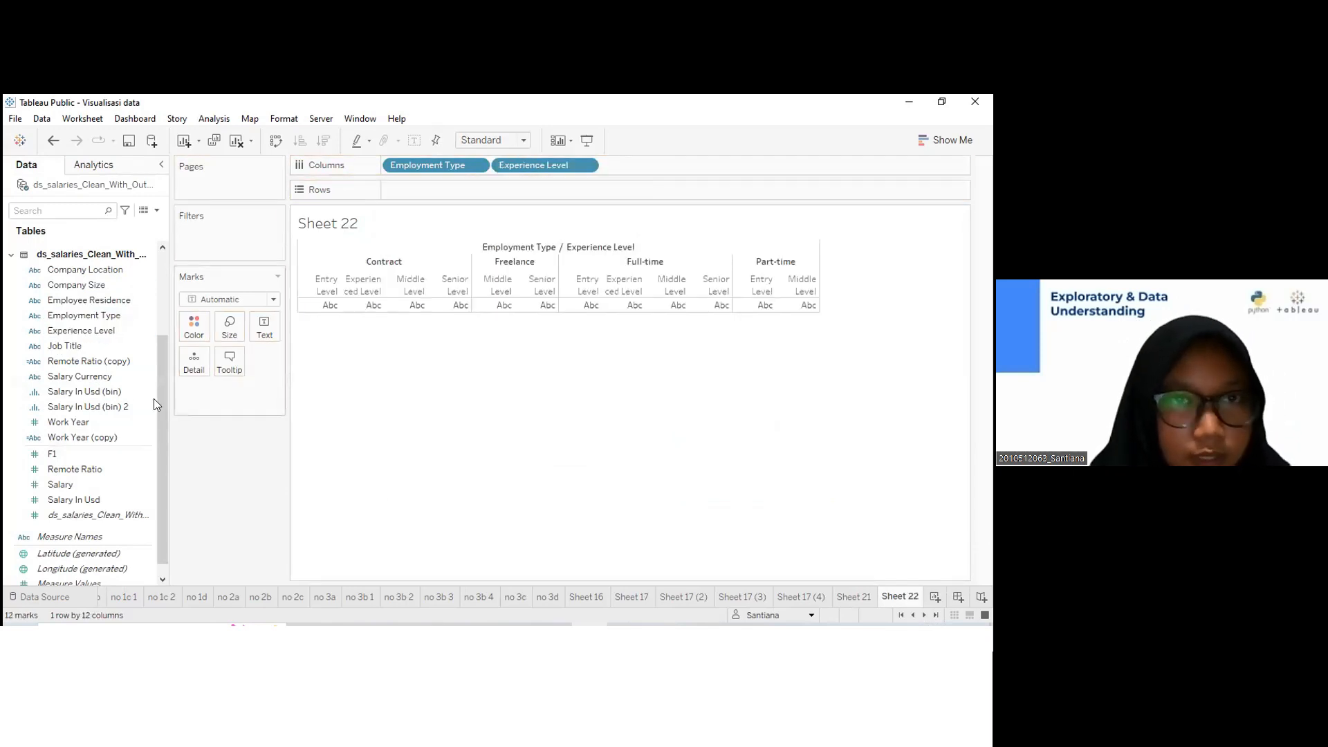
Add Salary In Usd to rows and aggregate it as Median
{"action": "left_click_drag", "start_coordinate": [63, 502], "coordinate": [408, 183]}
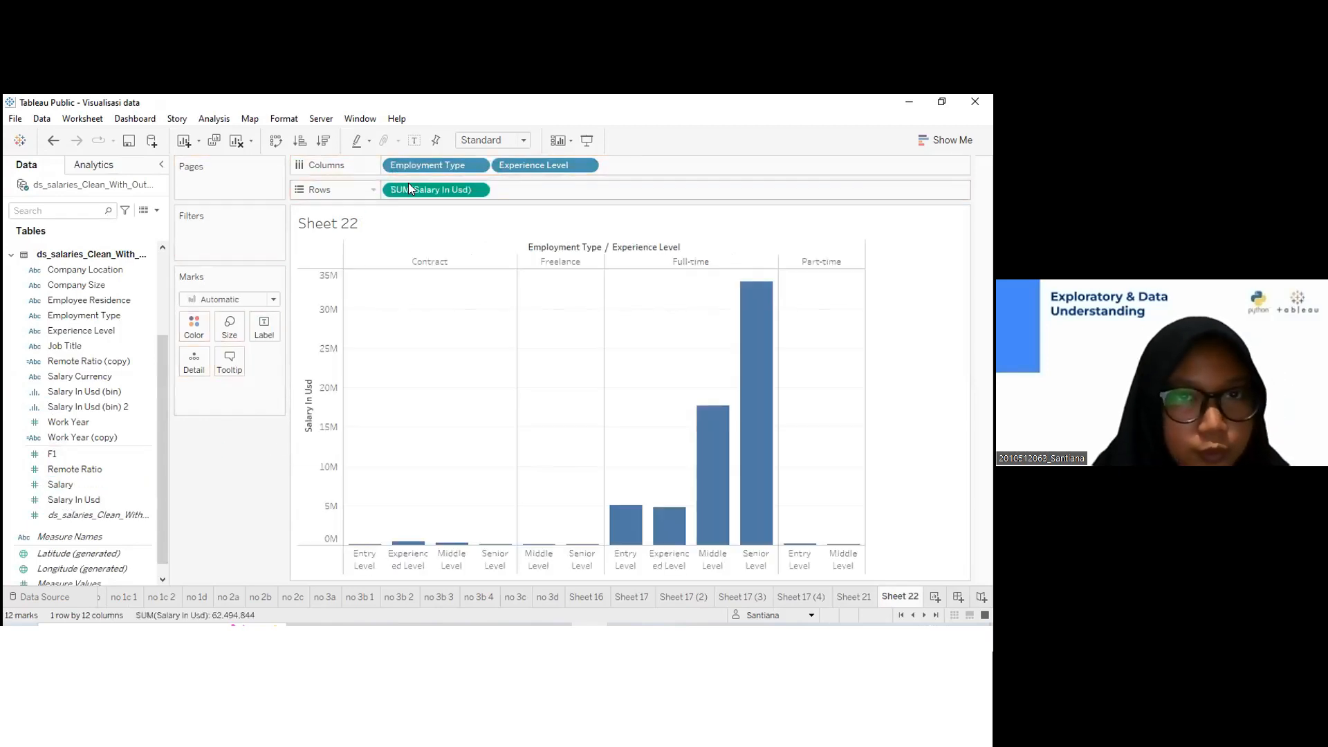
{"action": "left_click", "coordinate": [476, 191]}
{"action": "mouse_move", "coordinate": [428, 356]}
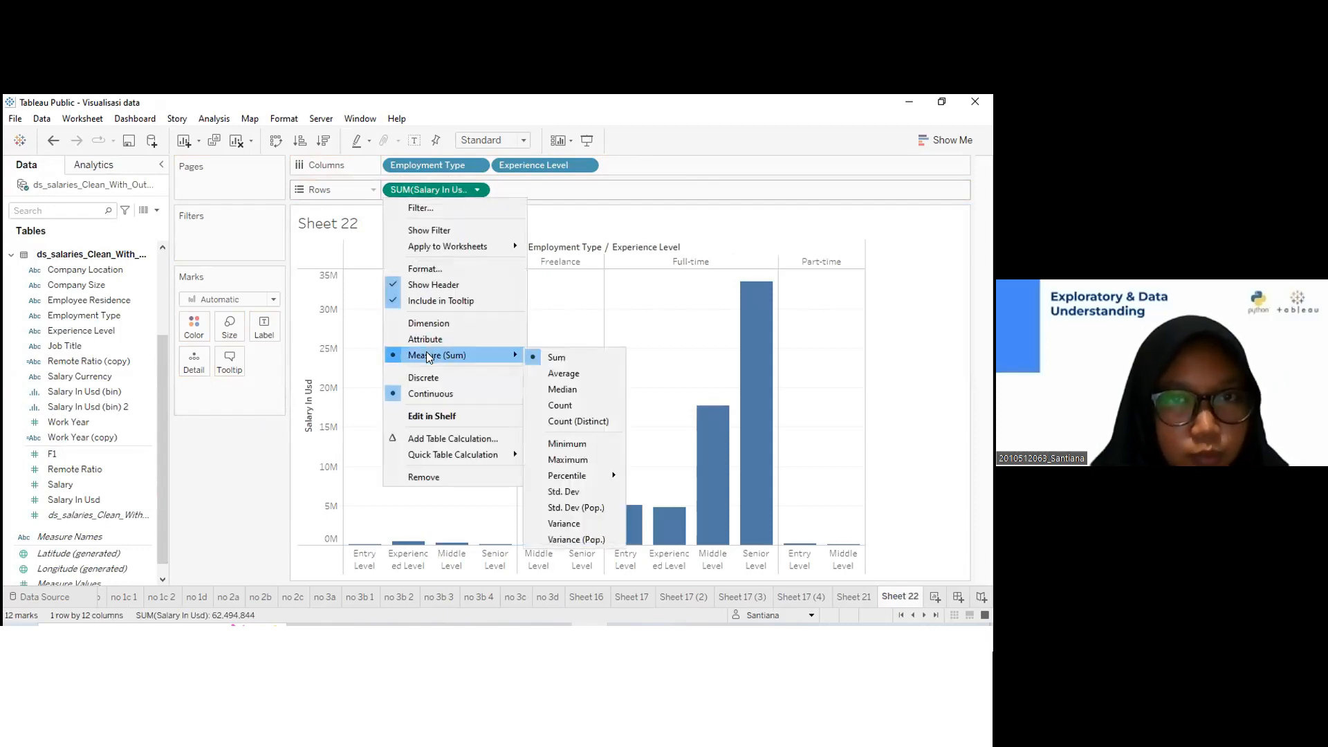
{"action": "left_click", "coordinate": [563, 389]}
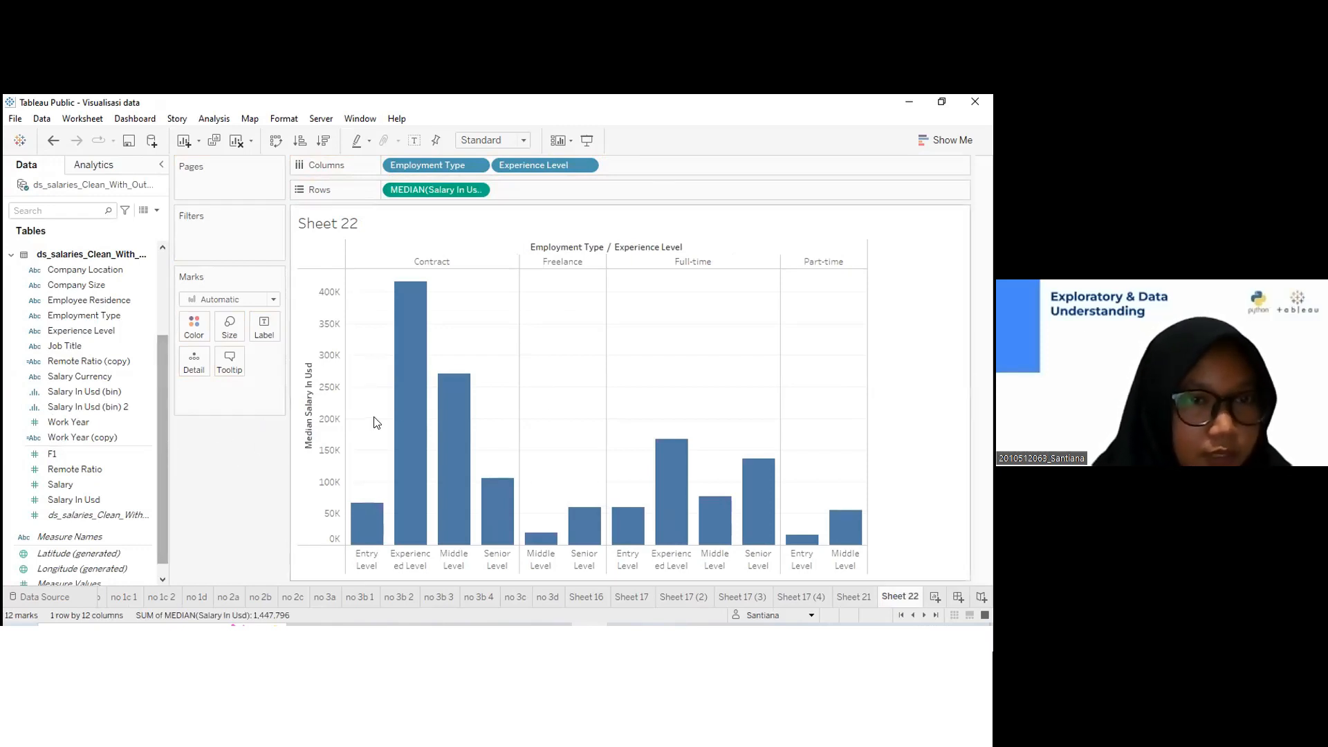
Color the median salary bars by Experience Level and fit the chart to Entire View
{"action": "left_click_drag", "start_coordinate": [77, 331], "coordinate": [188, 322]}
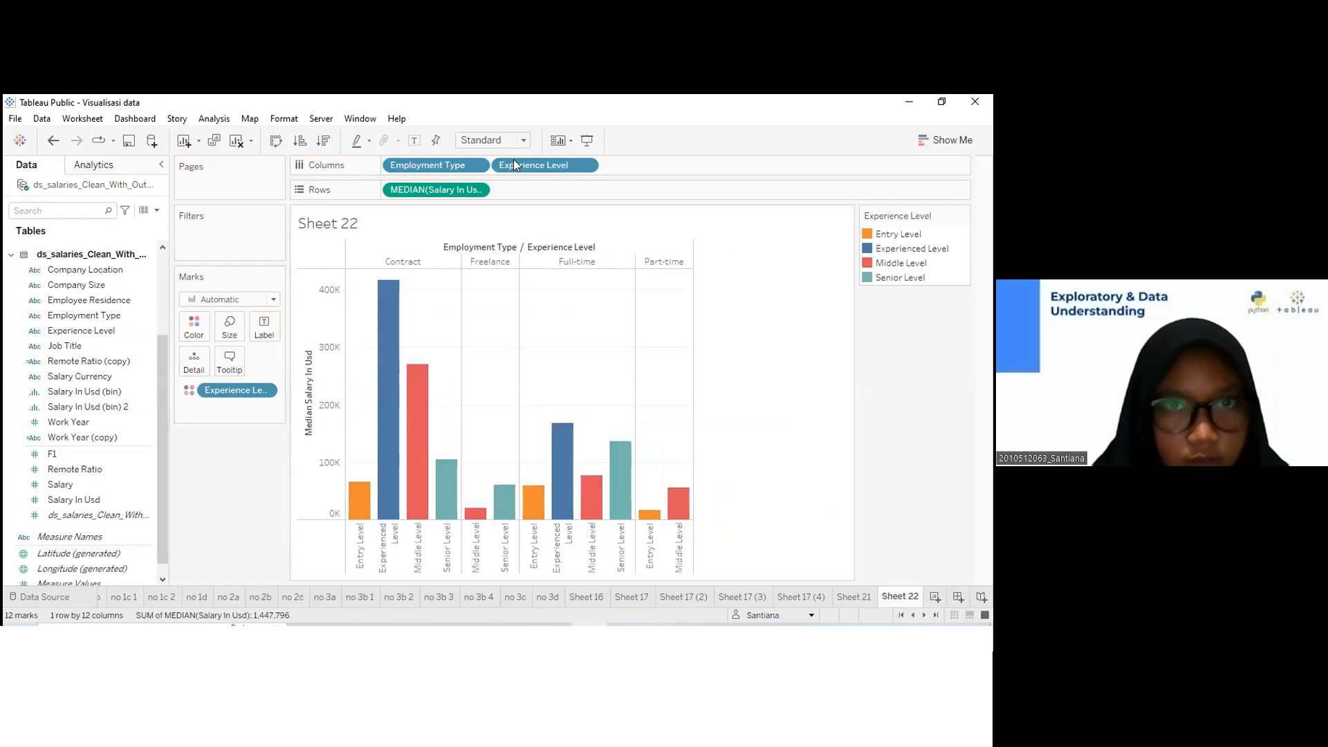
{"action": "left_click", "coordinate": [492, 139]}
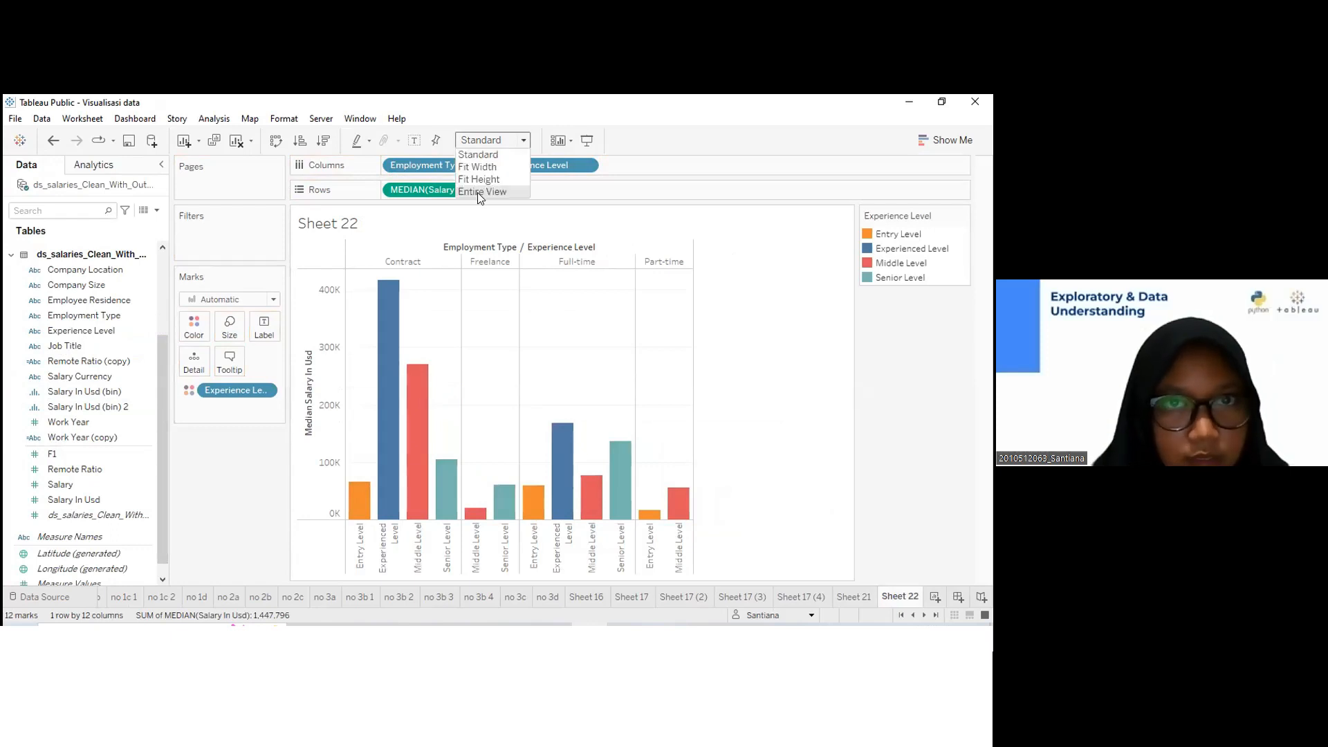
{"action": "left_click", "coordinate": [484, 191]}
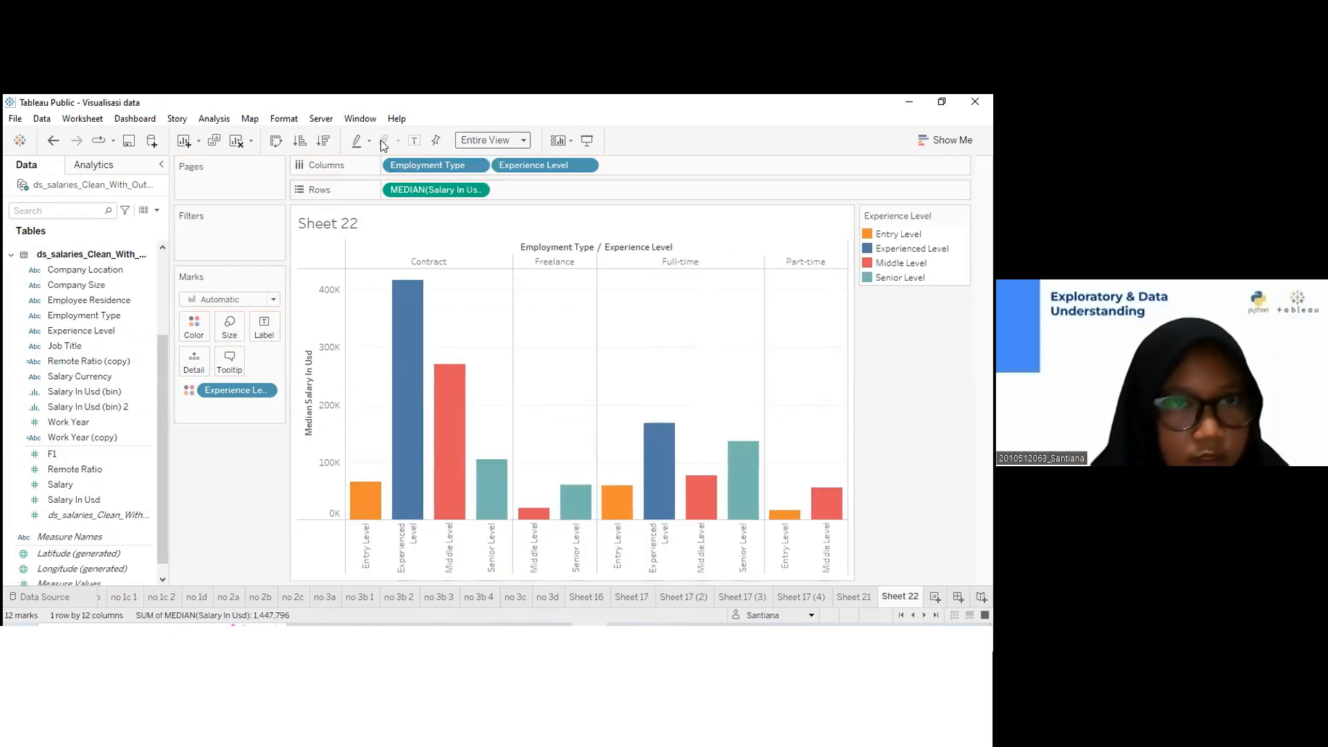
Sort the experience levels in descending order of median salary and inspect the bars' values
{"action": "left_click", "coordinate": [322, 141]}
{"action": "left_click", "coordinate": [319, 141]}
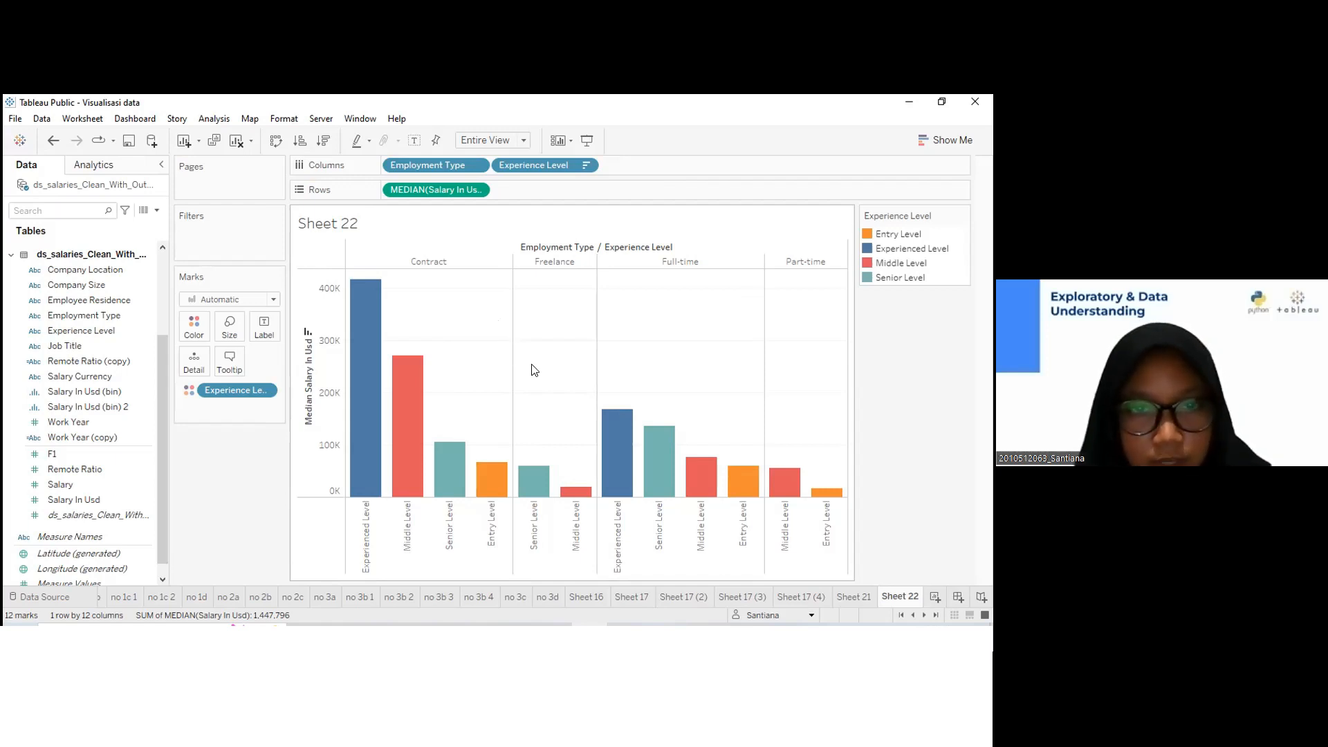
{"action": "mouse_move", "coordinate": [501, 478]}
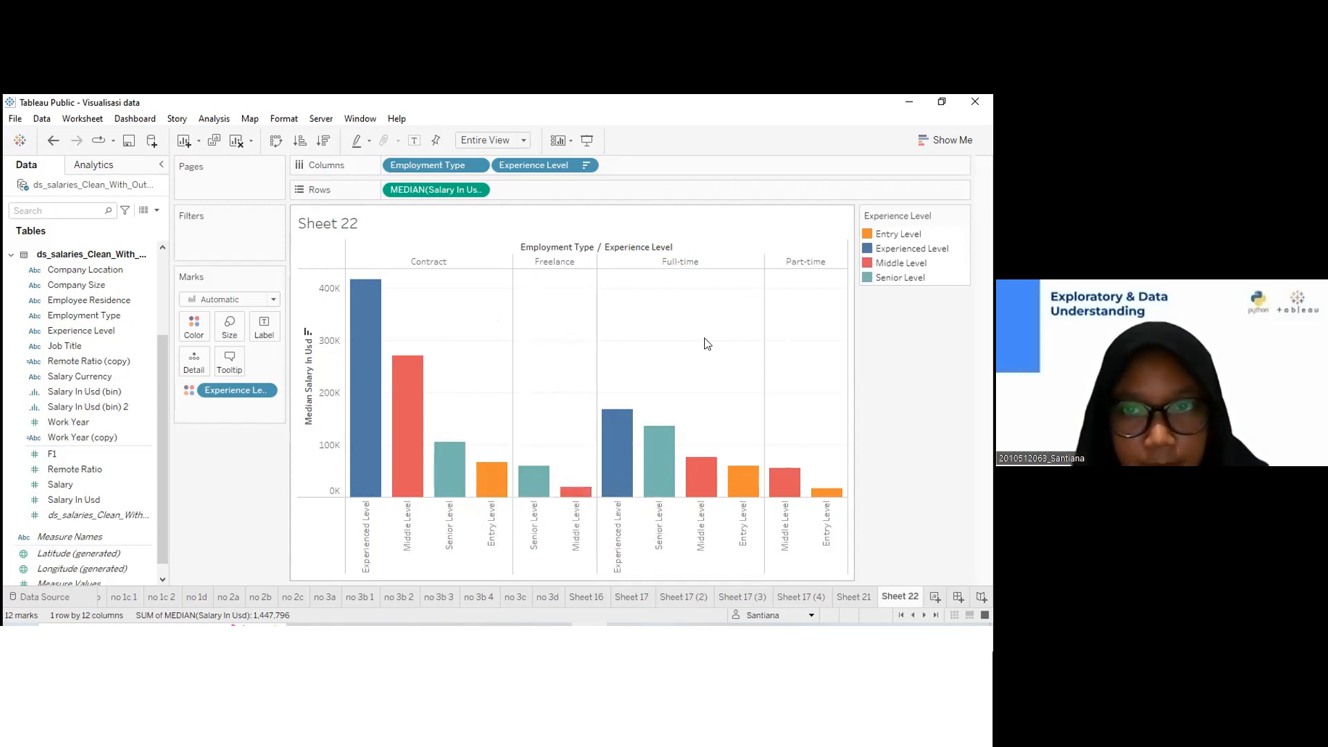
{"action": "mouse_move", "coordinate": [741, 477]}
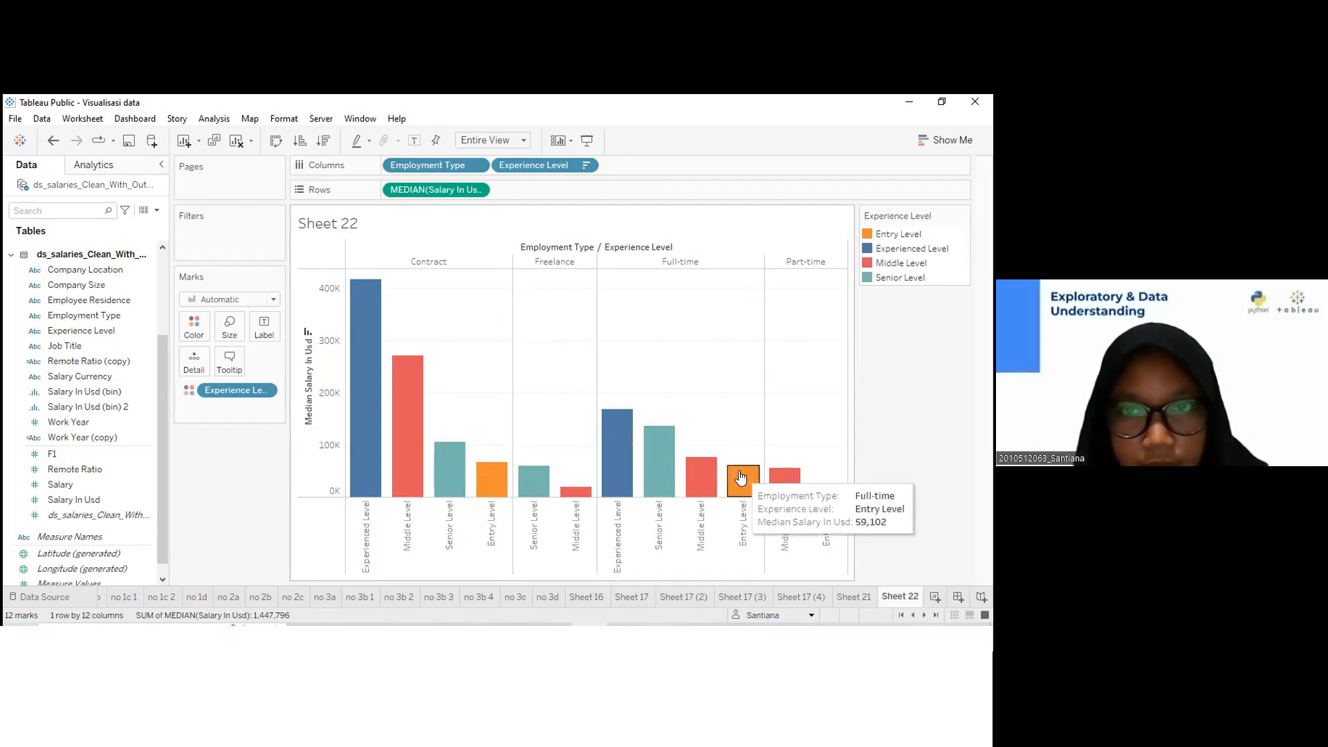